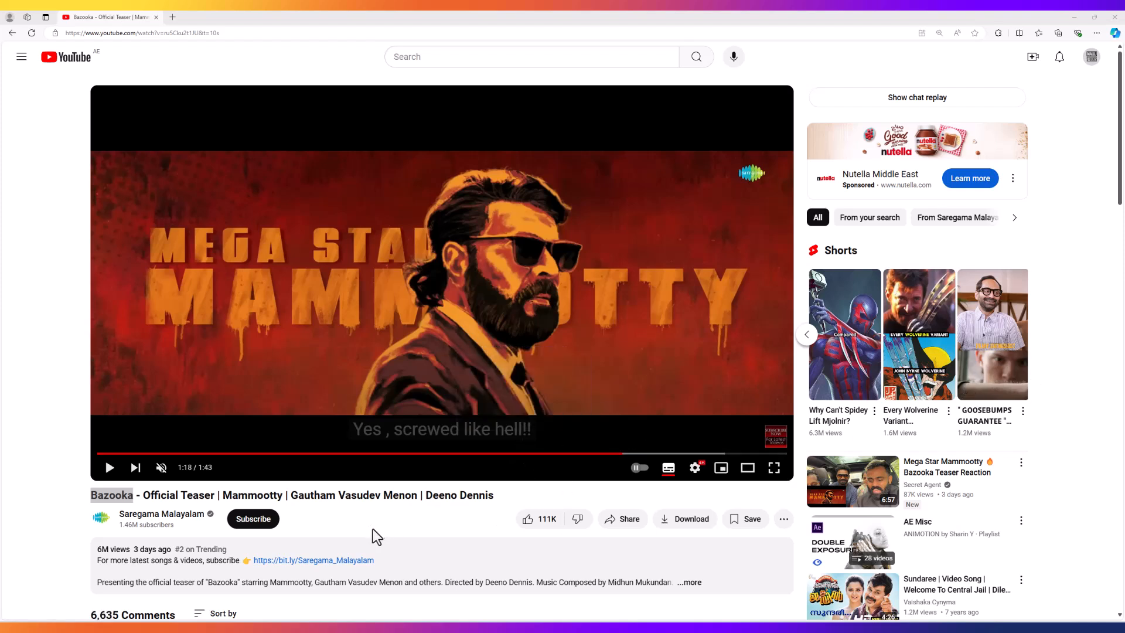
Play the Bazooka teaser's title shot from about 1:15 and pause it at 1:17 to examine the effect.
click(110, 471)
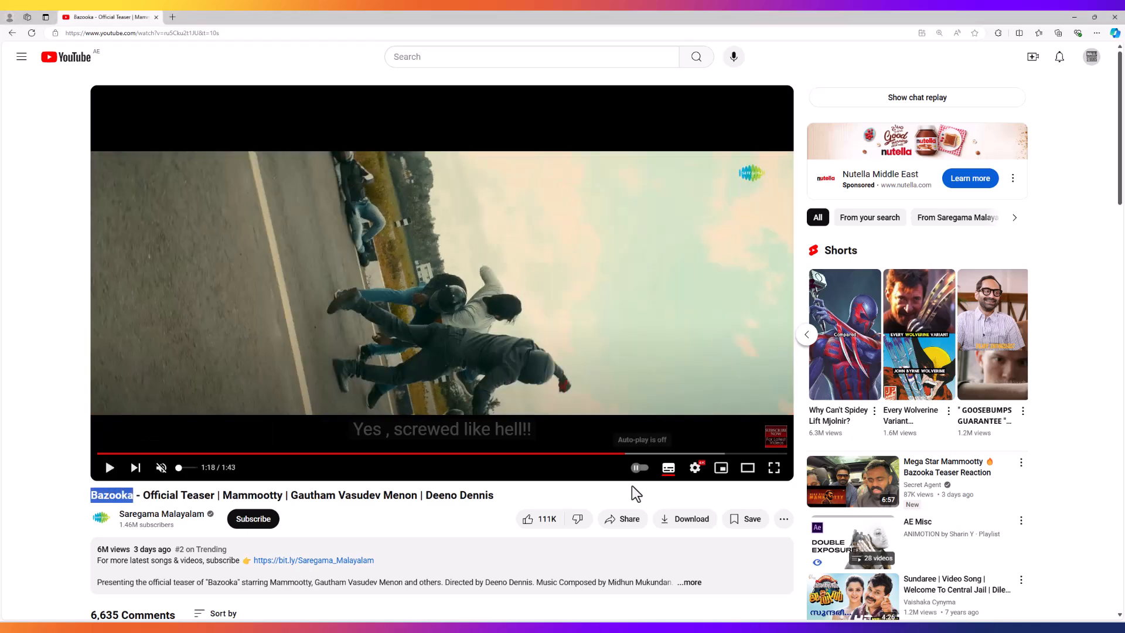
click(612, 454)
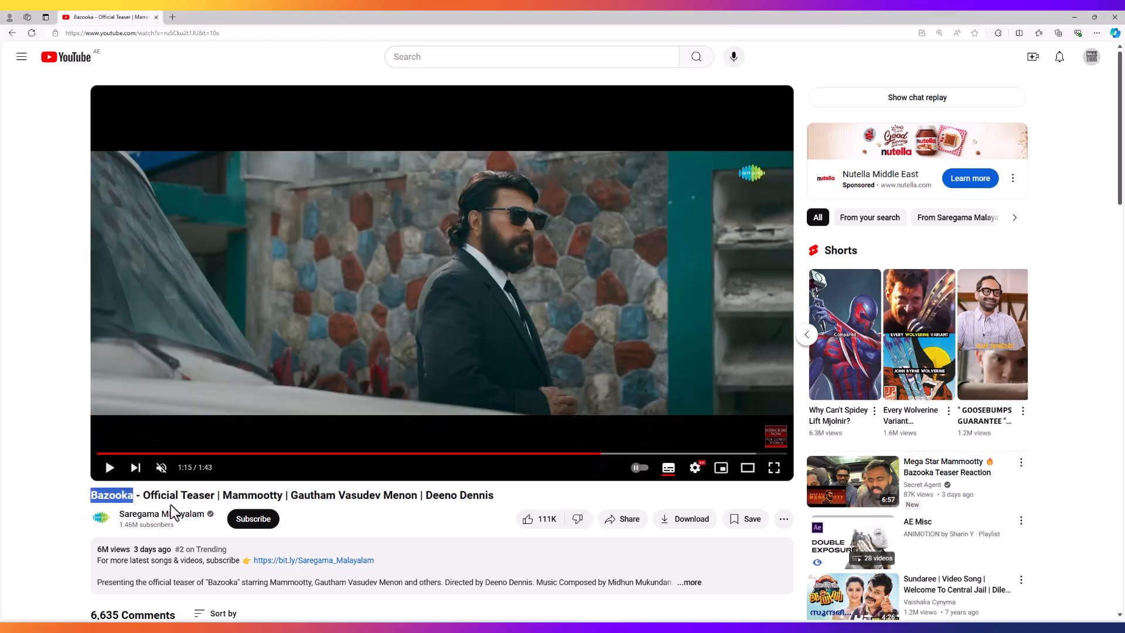
click(111, 469)
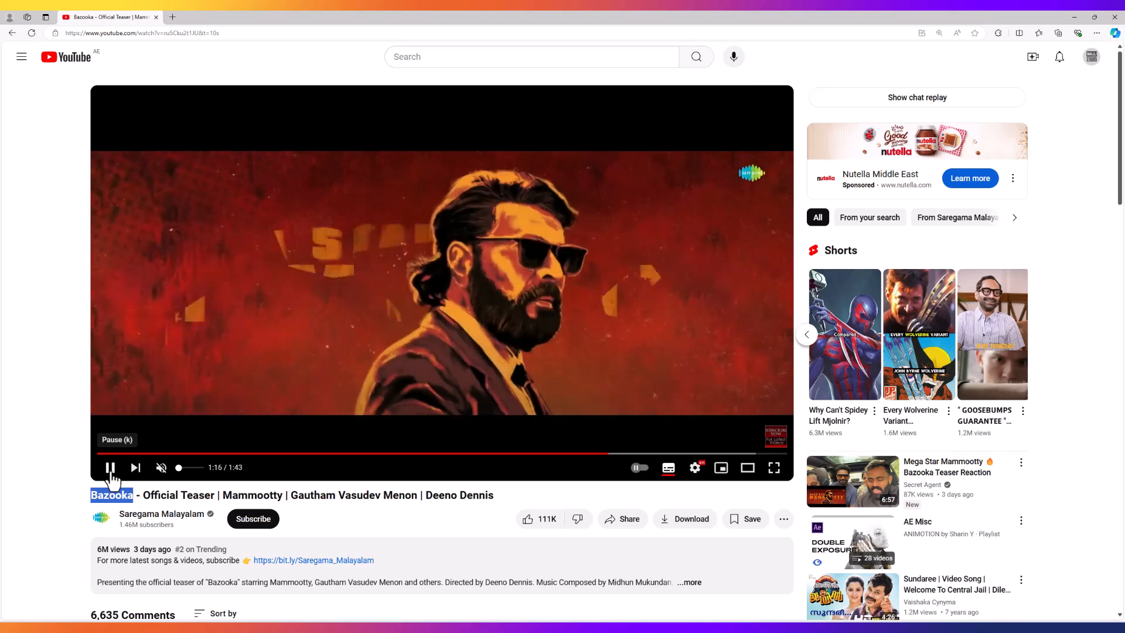
click(111, 474)
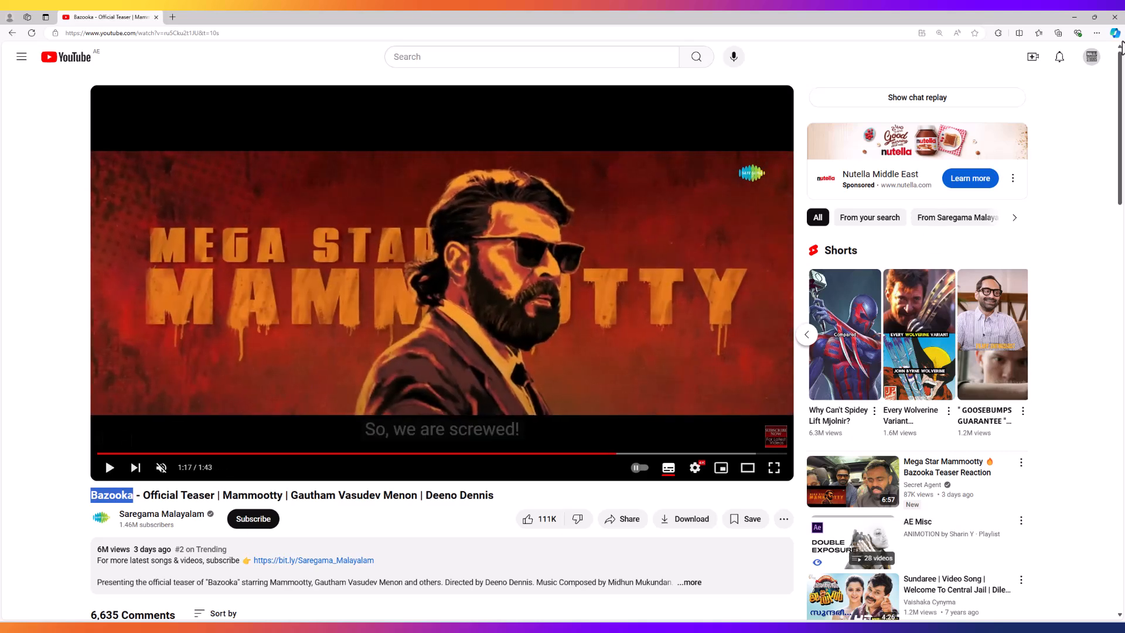
click(1074, 18)
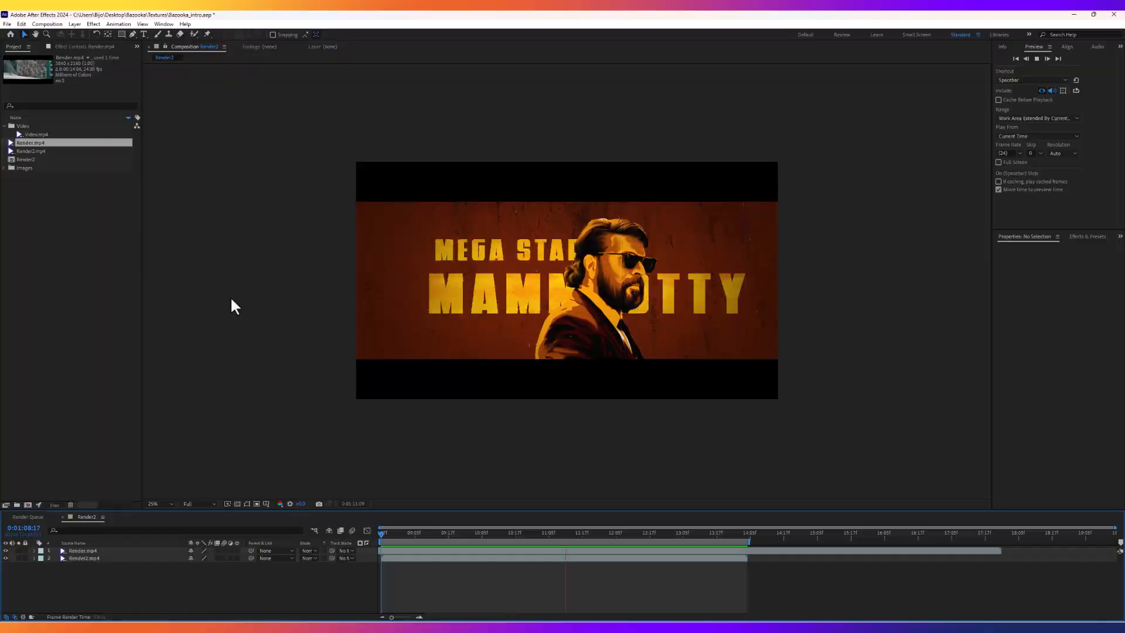
Preview both title renders in the Render2 composition in After Effects, hiding the Render.mp4 layer to see the second one.
key(space)
drag(491, 534, 292, 503)
click(6, 551)
key(space)
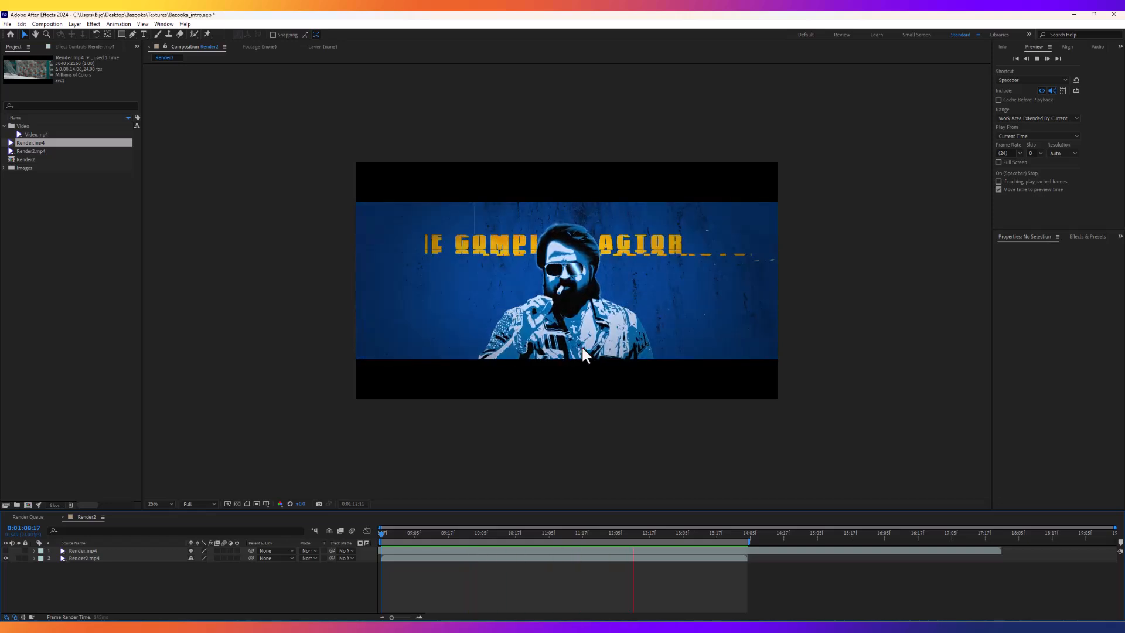
key(space)
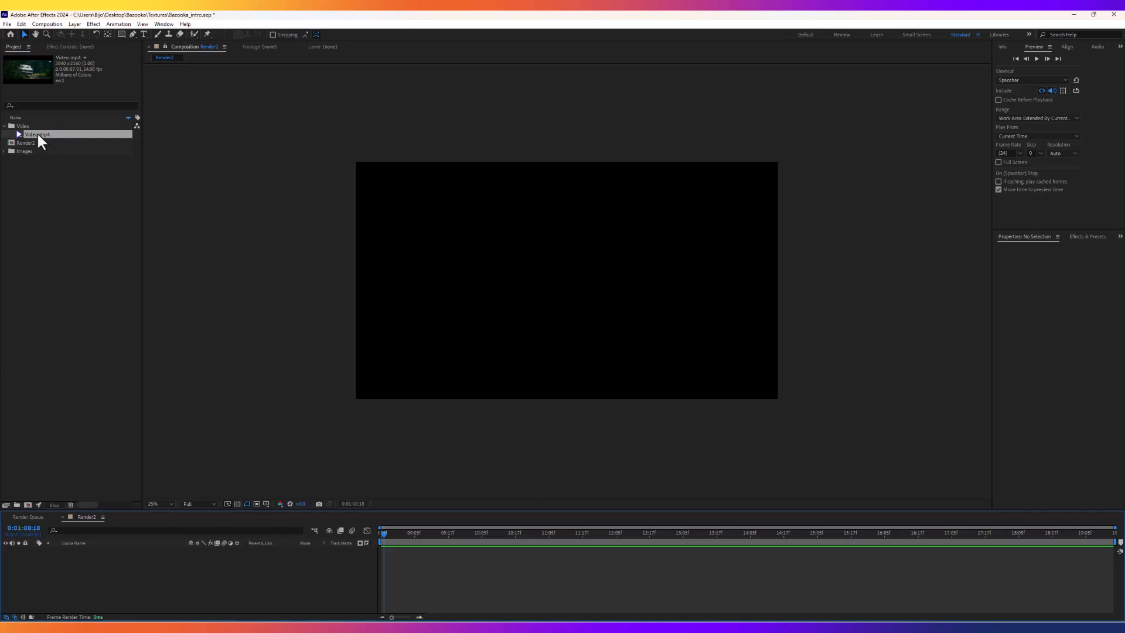
Place Video.mp4 in the Render2 composition, scrub through it to the end, and duplicate its layer.
drag(39, 139, 571, 279)
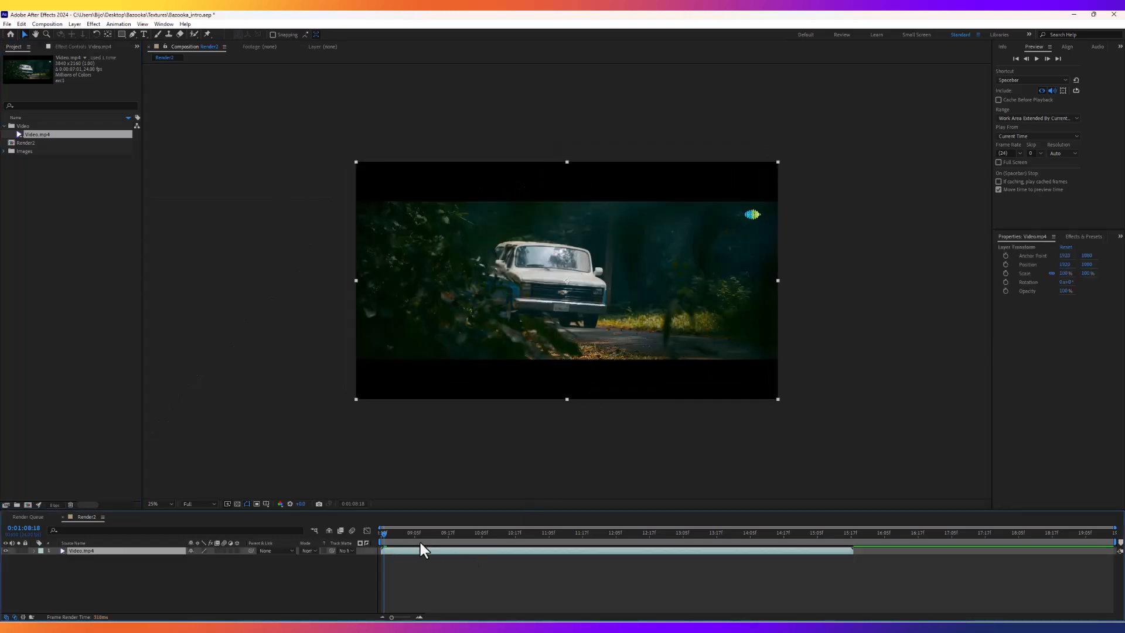
drag(417, 533, 849, 570)
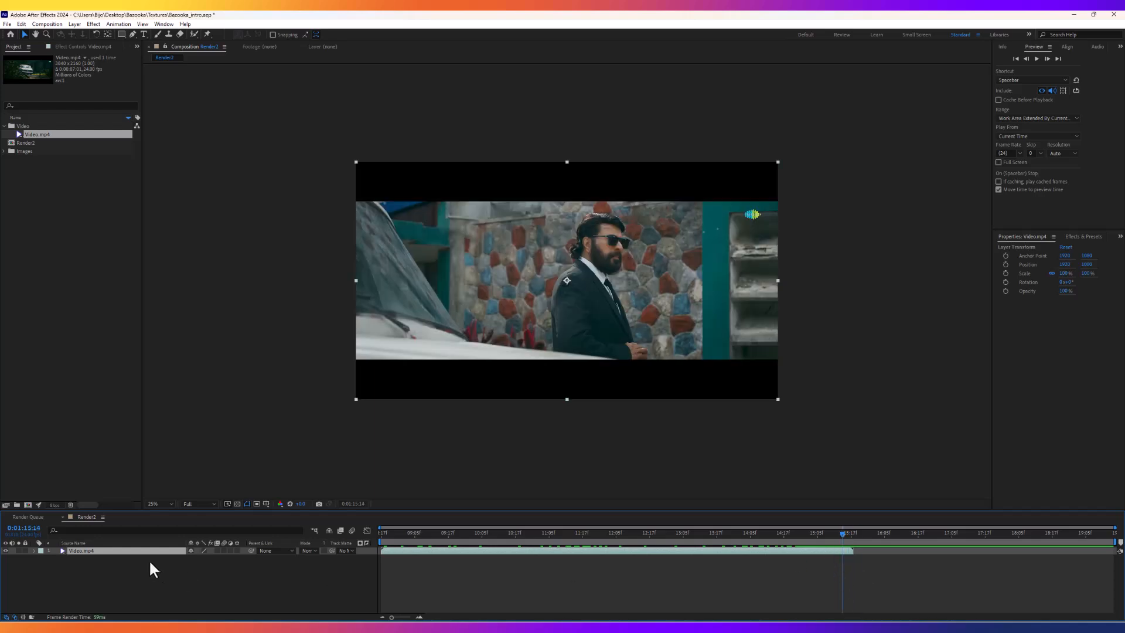
click(121, 561)
click(116, 551)
key(ctrl+d)
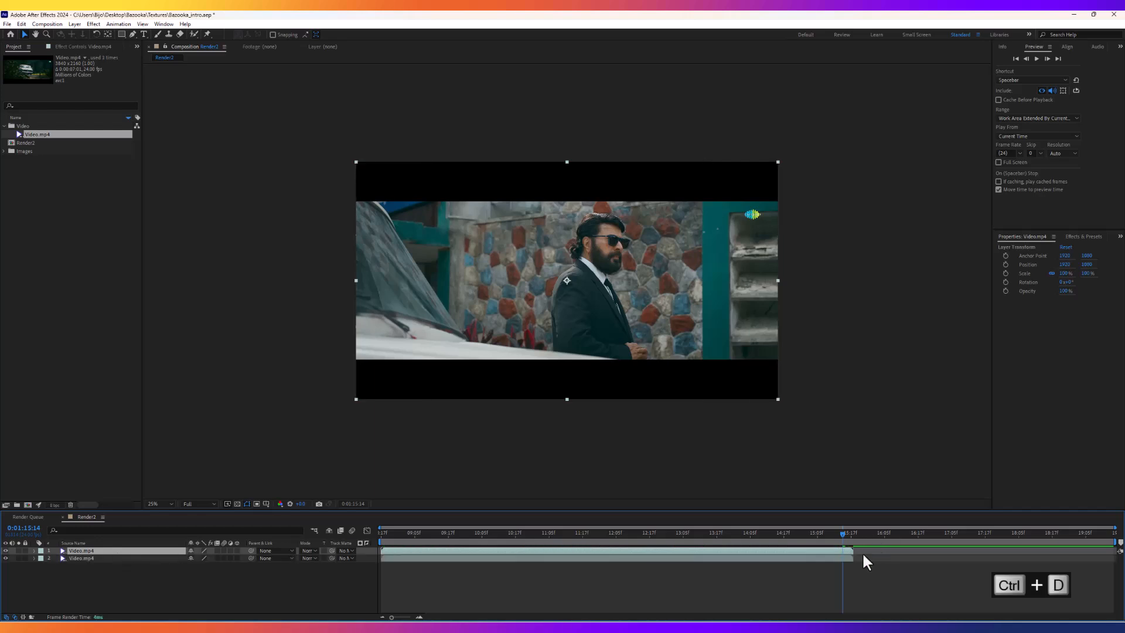
Freeze the upper Video.mp4 layer on the clip's last frame and extend that layer to the end of the composition.
drag(844, 533, 851, 534)
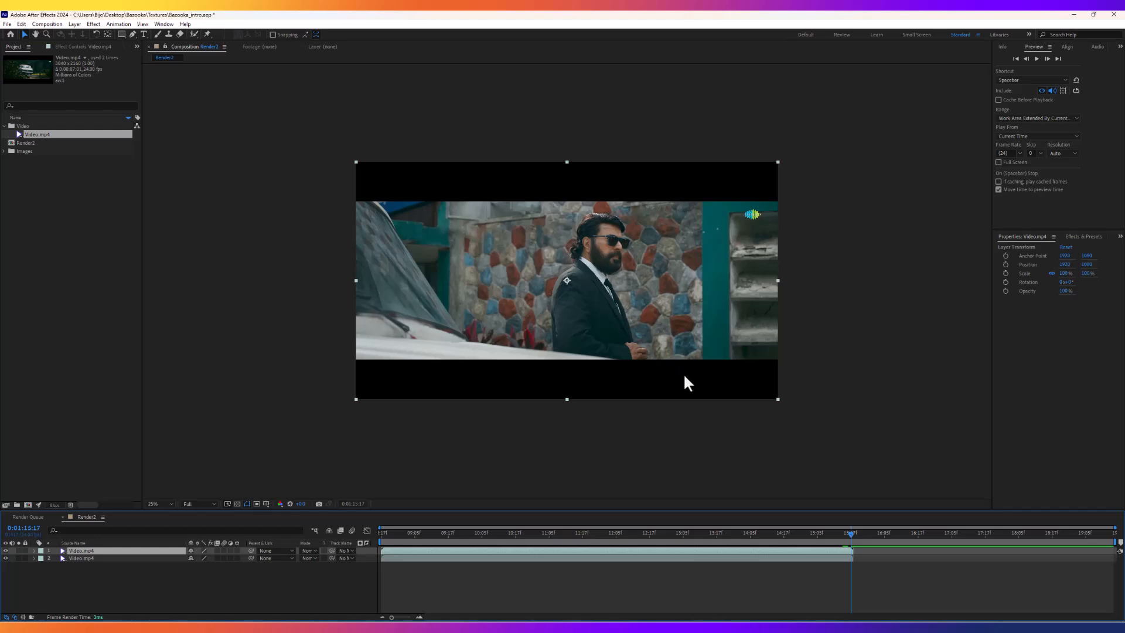
right_click(847, 551)
mouse_move(870, 334)
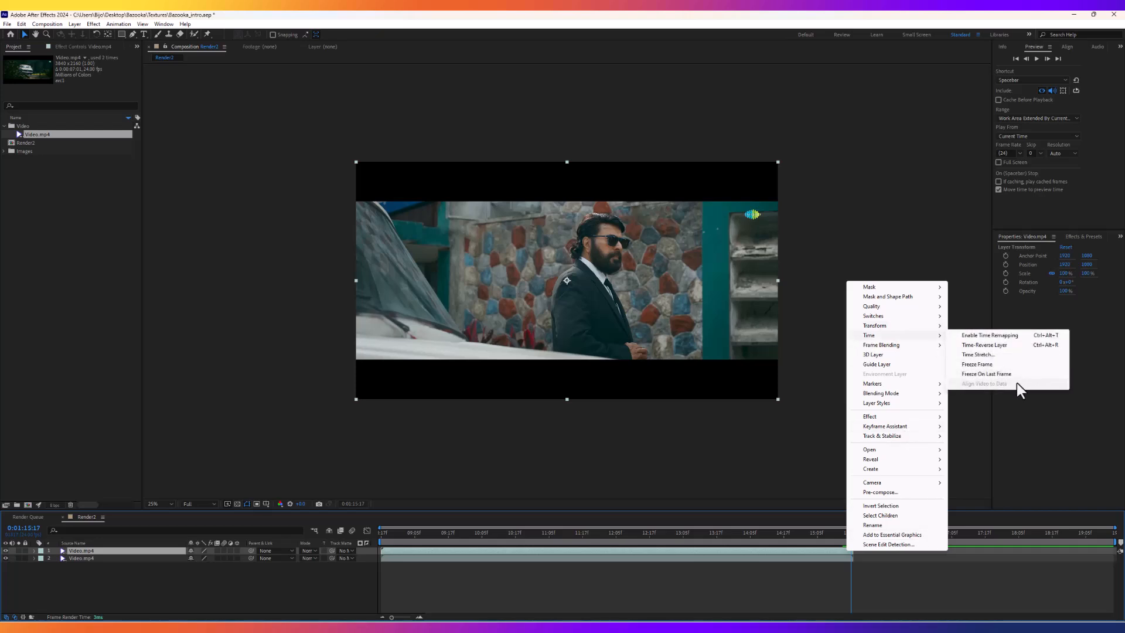
click(987, 365)
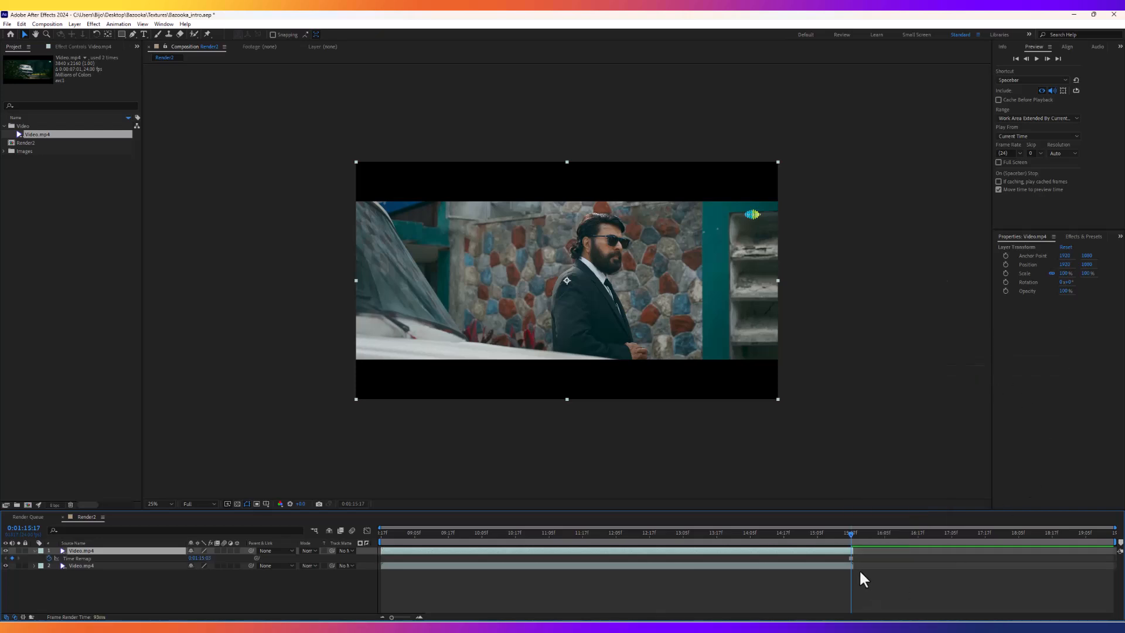
drag(850, 550, 1113, 549)
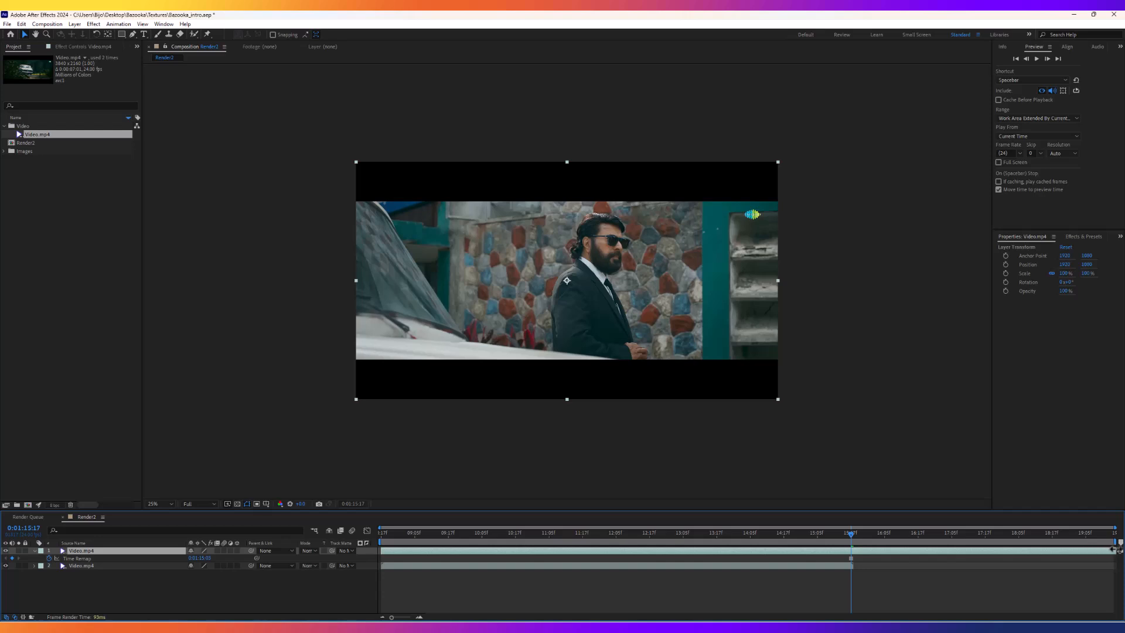
Move the frozen Video.mp4 layer beneath the original so the still continues after the clip ends.
drag(120, 552, 221, 598)
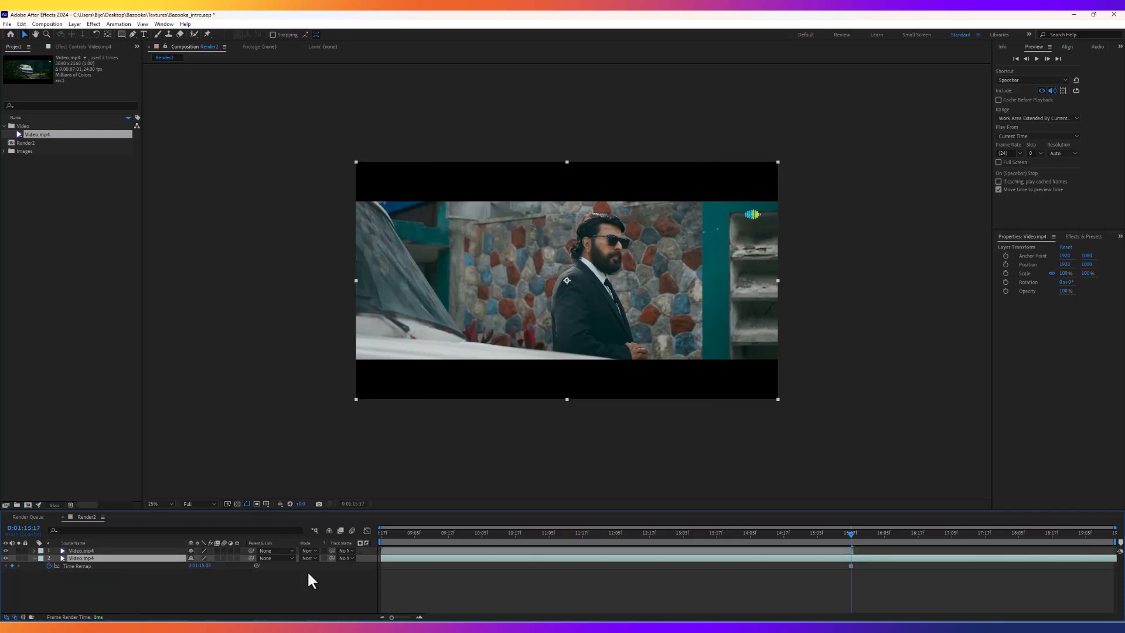
drag(863, 542, 950, 549)
drag(872, 560, 993, 563)
mouse_move(870, 563)
mouse_down()
mouse_move(852, 563)
mouse_move(862, 560)
mouse_up()
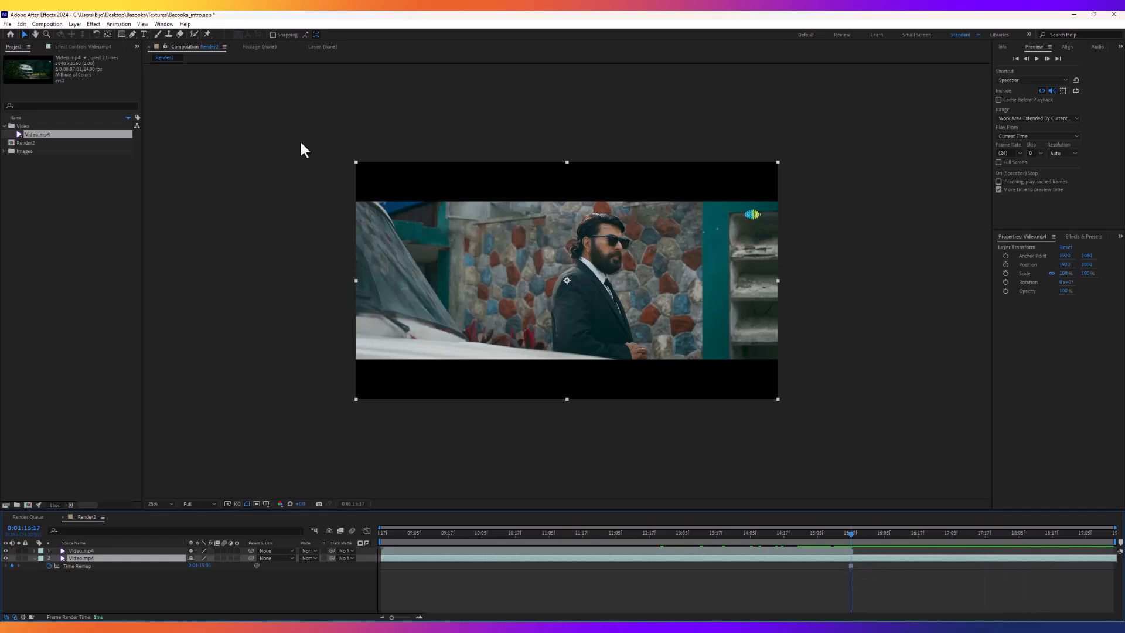
Save the current frame as Photoshop layers on the Desktop under the name still, and open that file in Photoshop.
click(51, 27)
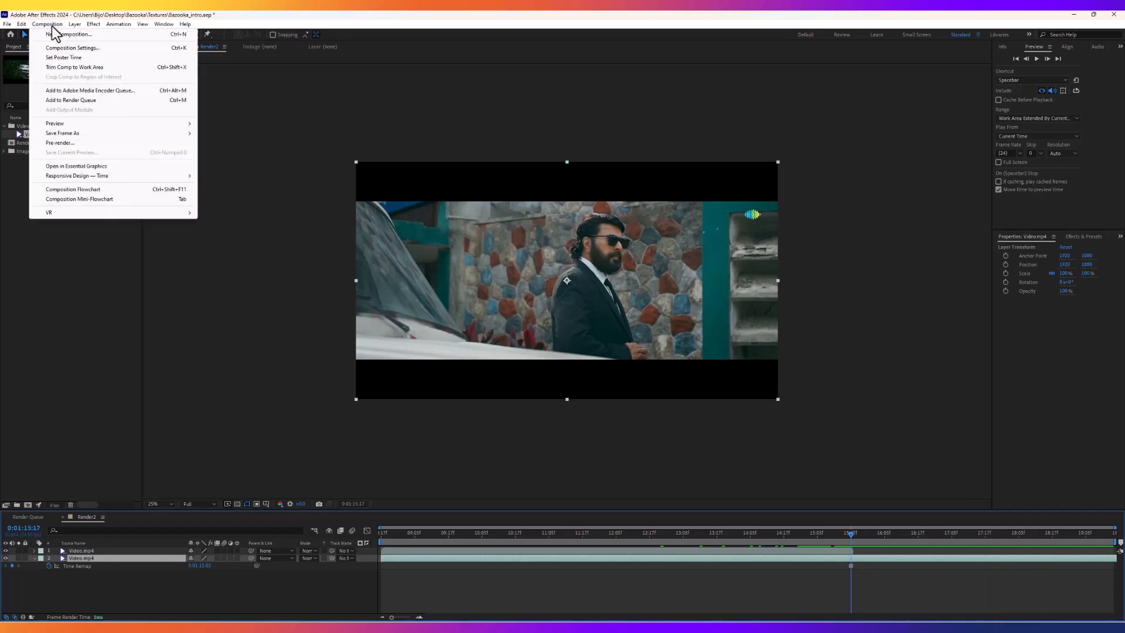
mouse_move(79, 133)
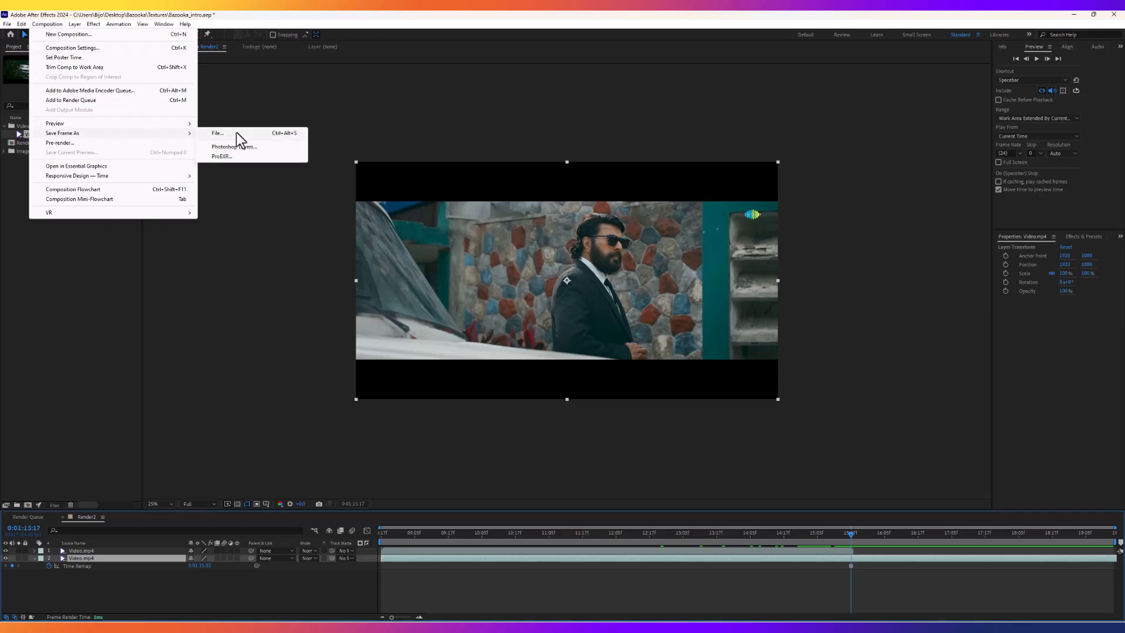
click(236, 149)
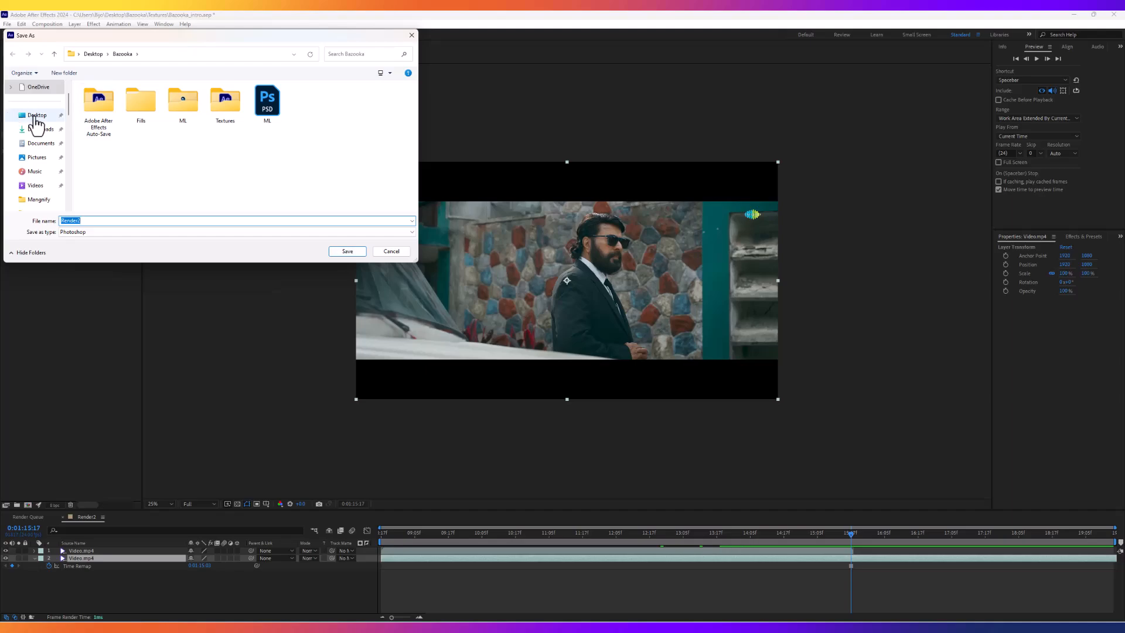
click(34, 116)
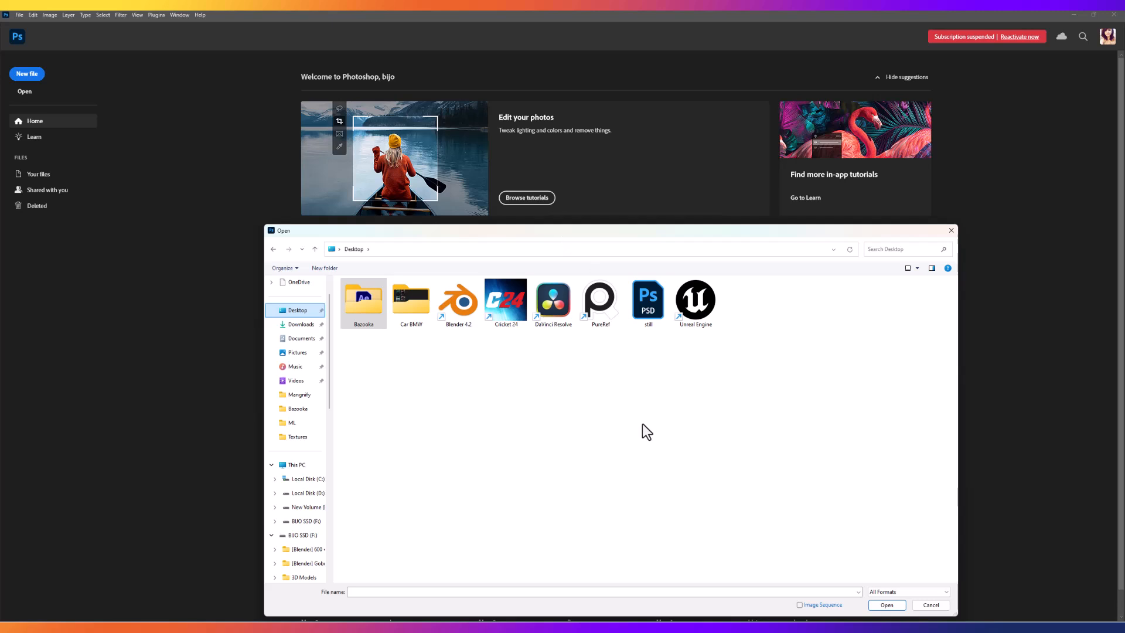
click(635, 328)
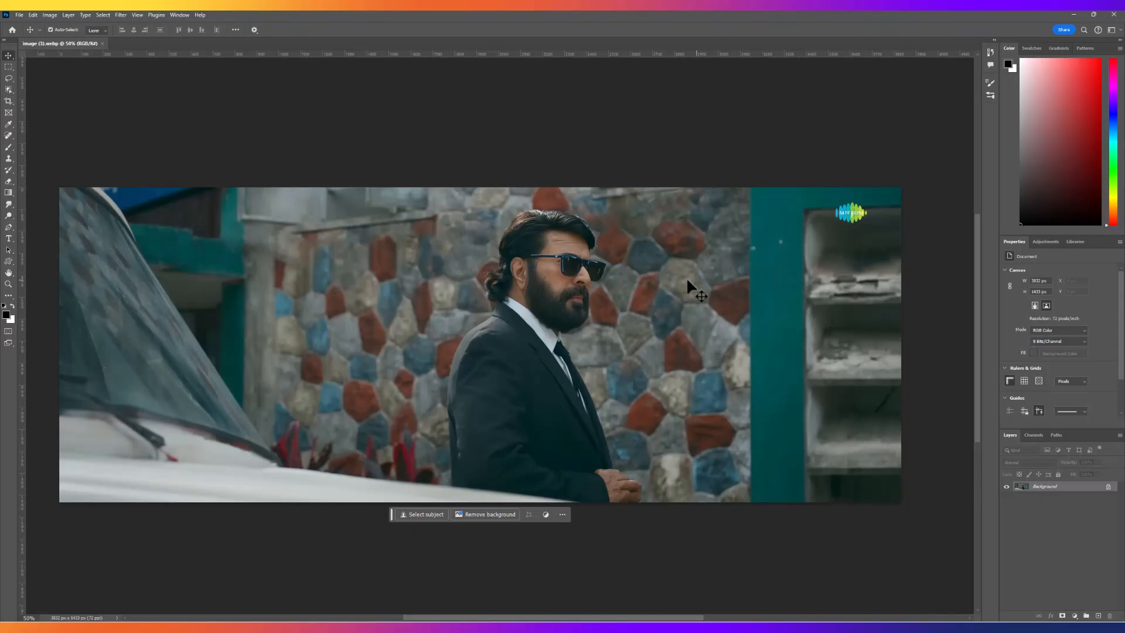
Trace a closed Pen tool path around the man, following his suit, hair, sunglasses, beard and hands.
scroll(681, 276, up, 2)
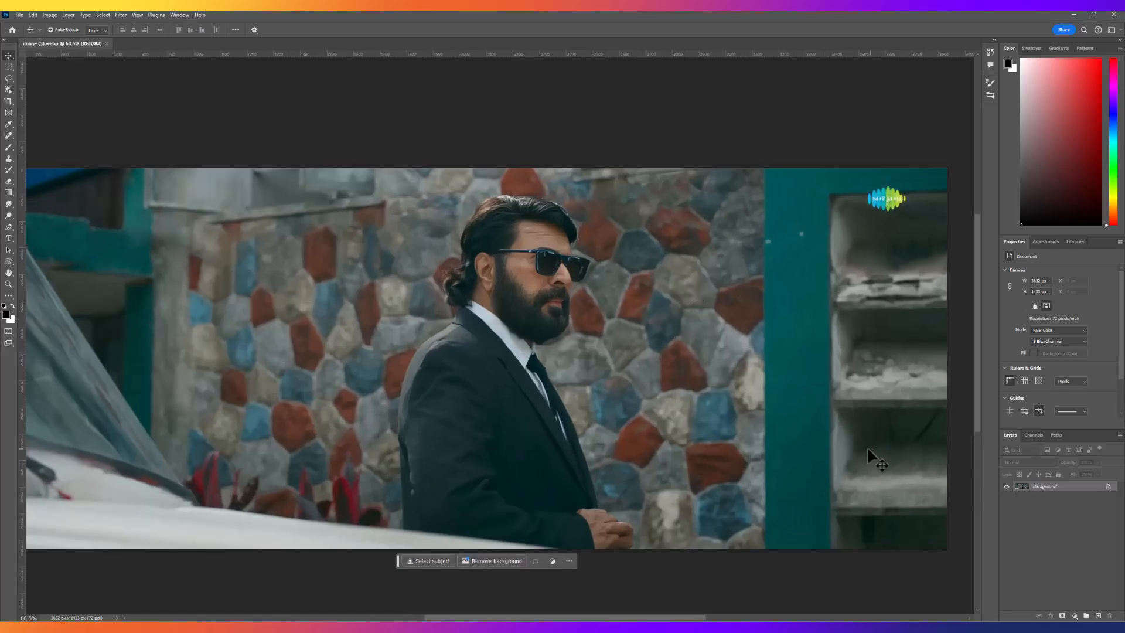
key(p)
scroll(407, 557, up, 5)
scroll(407, 557, up, 3)
click(415, 555)
drag(406, 368, 401, 280)
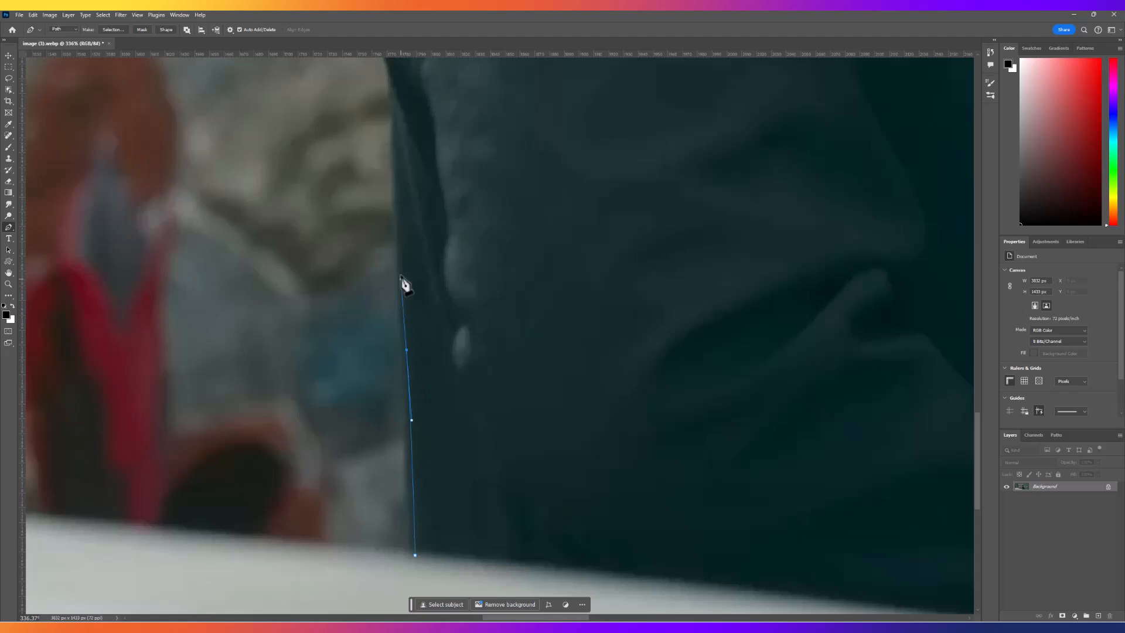
key(space)
drag(400, 235, 427, 517)
drag(419, 392, 423, 449)
key(space)
key(ctrl+z)
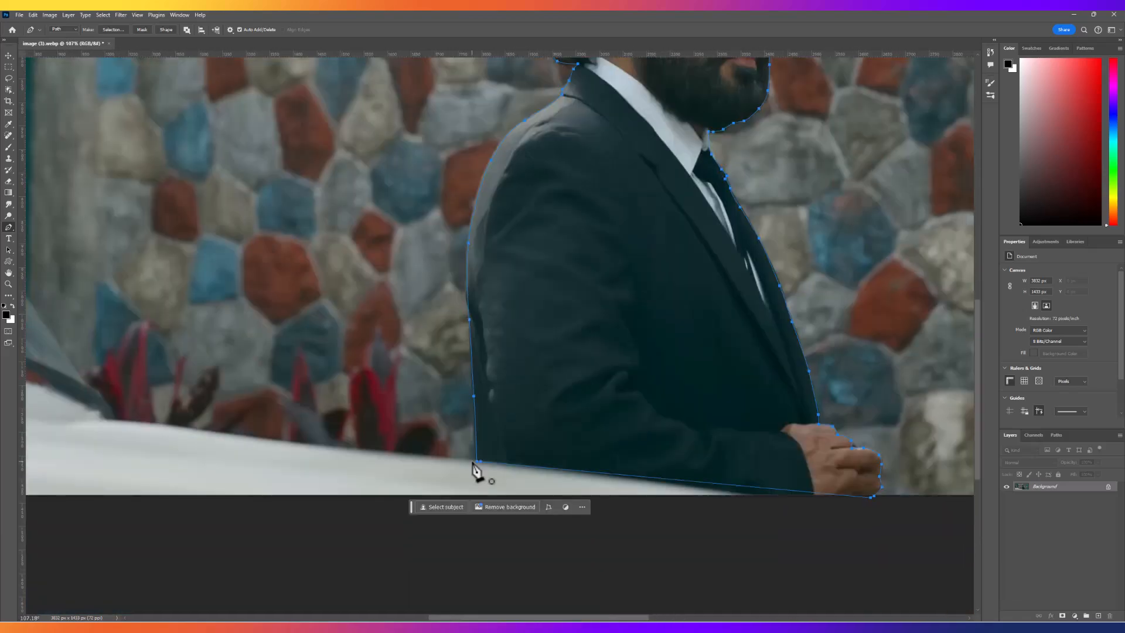
click(475, 463)
scroll(571, 466, down, 5)
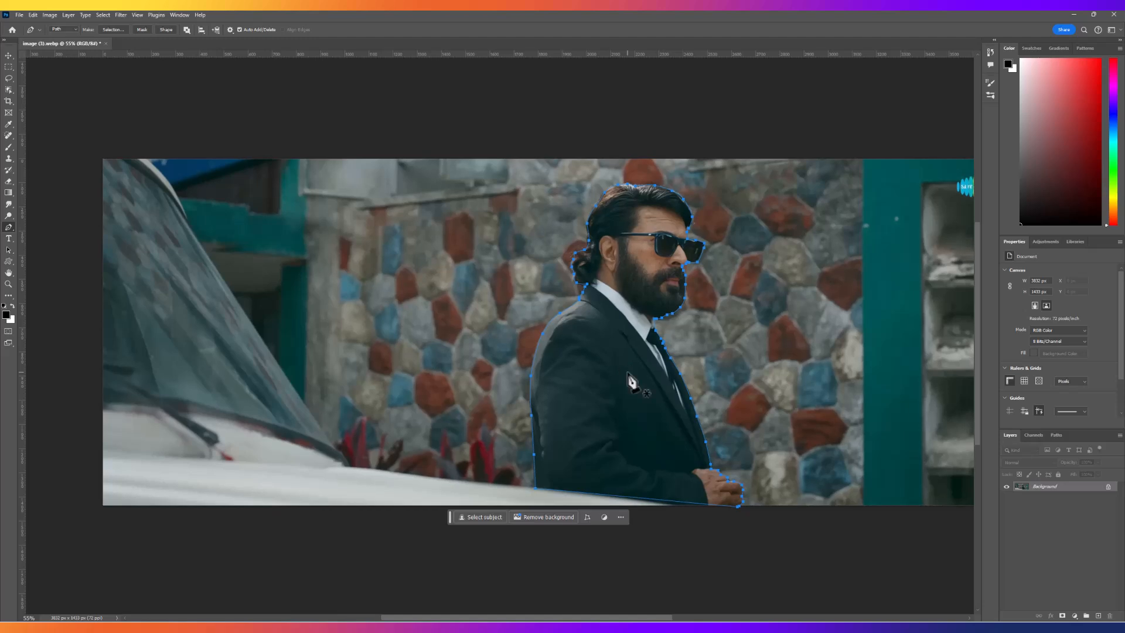
Mask out the background with a selection made from the path, and apply the layer mask to the layer.
key(ctrl+Return)
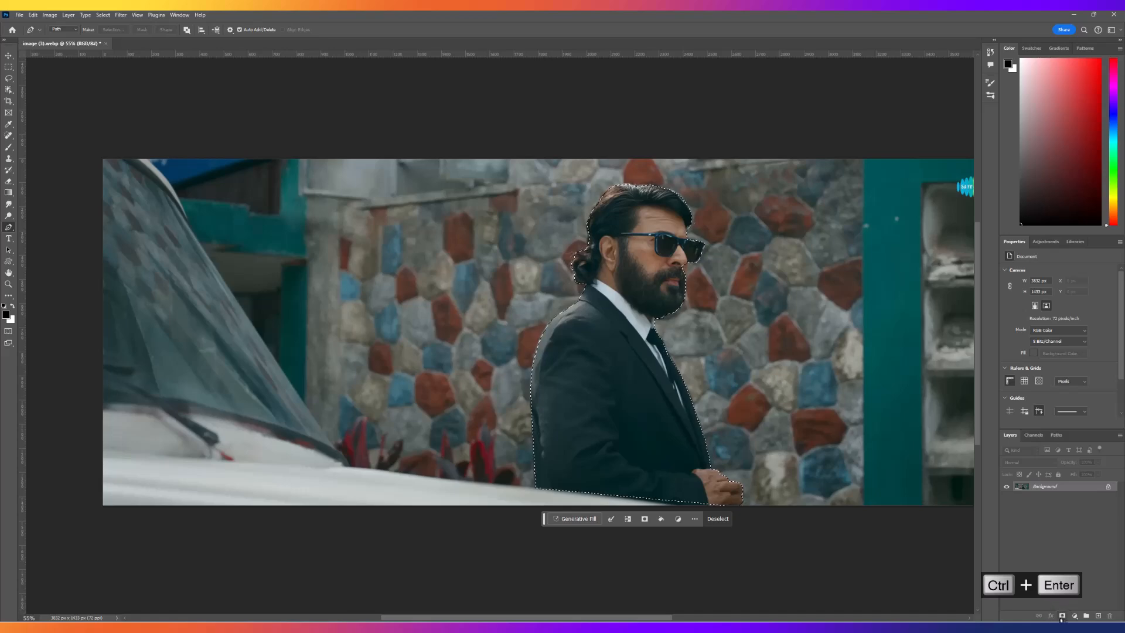
click(1062, 616)
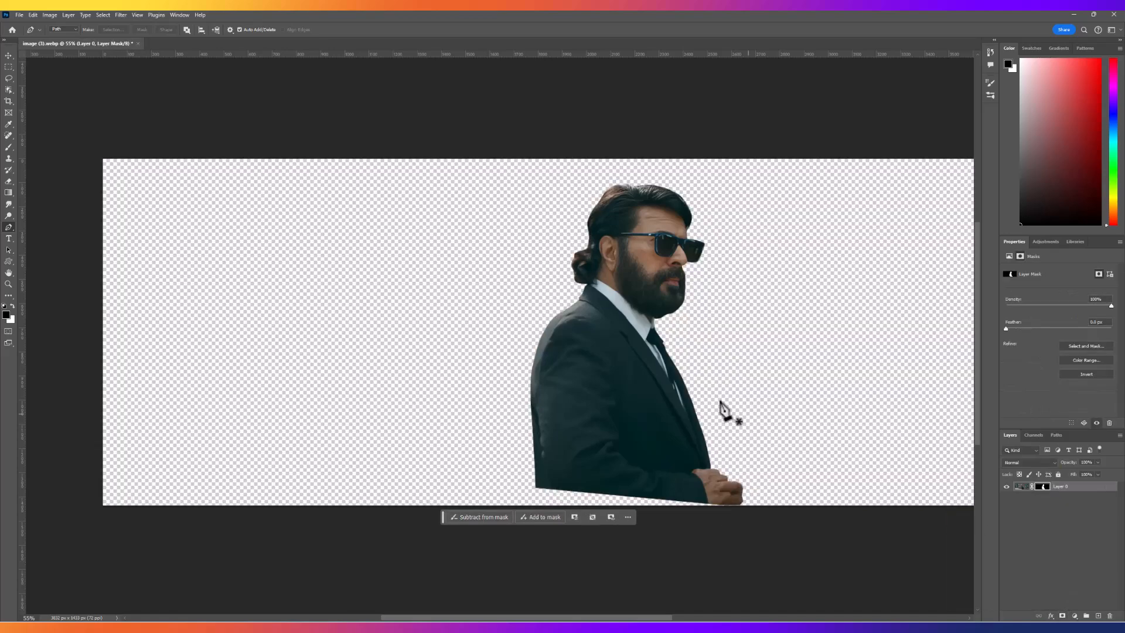
scroll(803, 445, down, 1)
click(1043, 488)
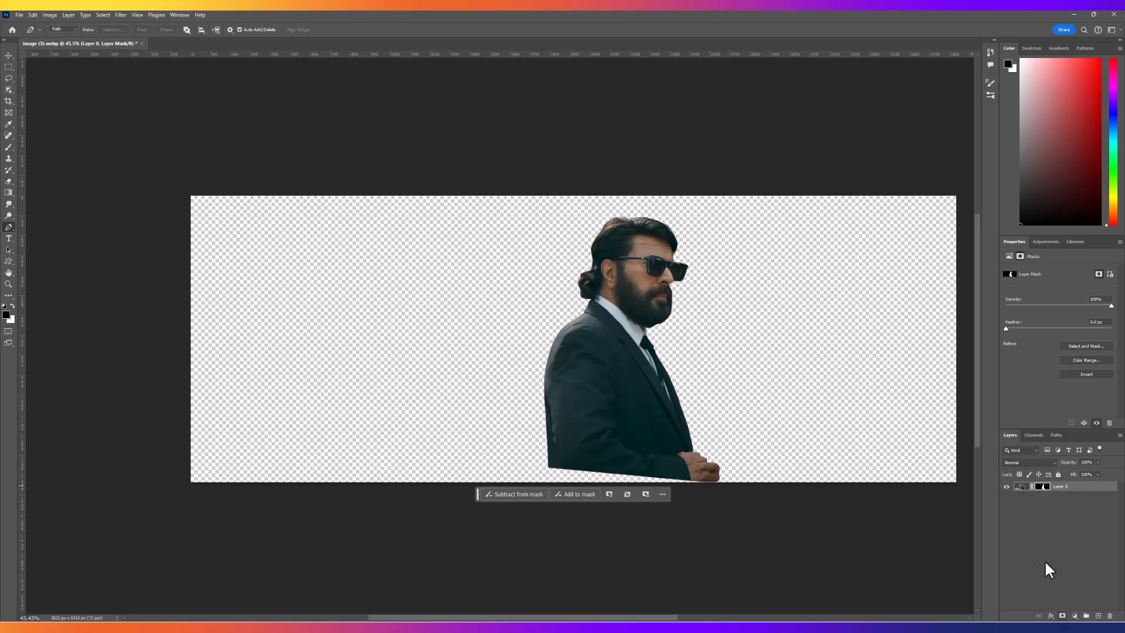
right_click(1043, 487)
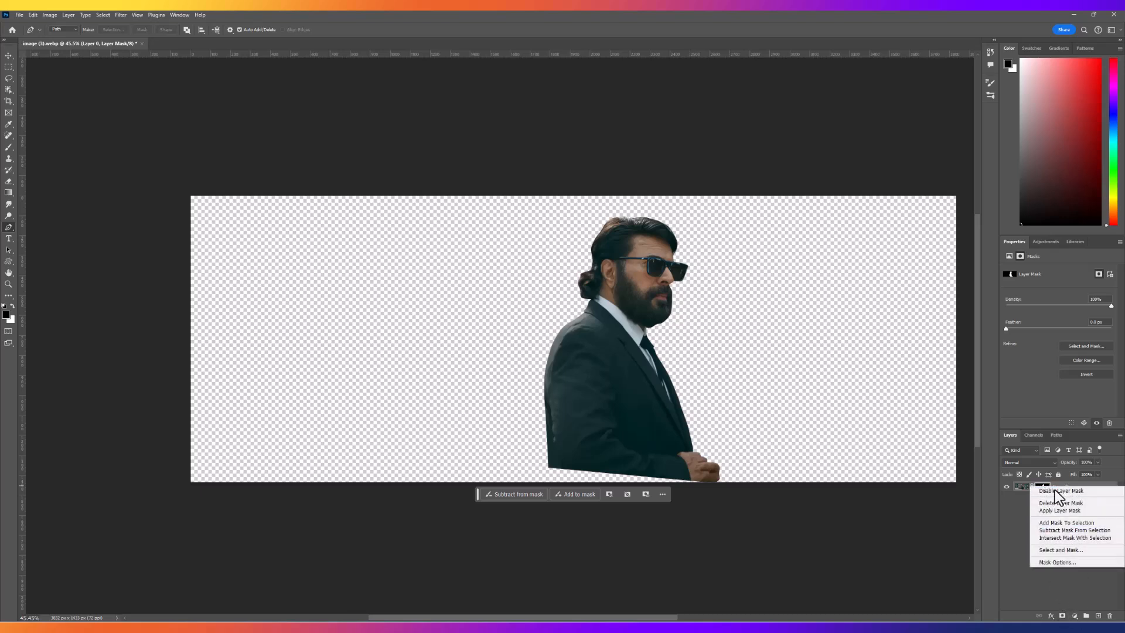
click(1056, 510)
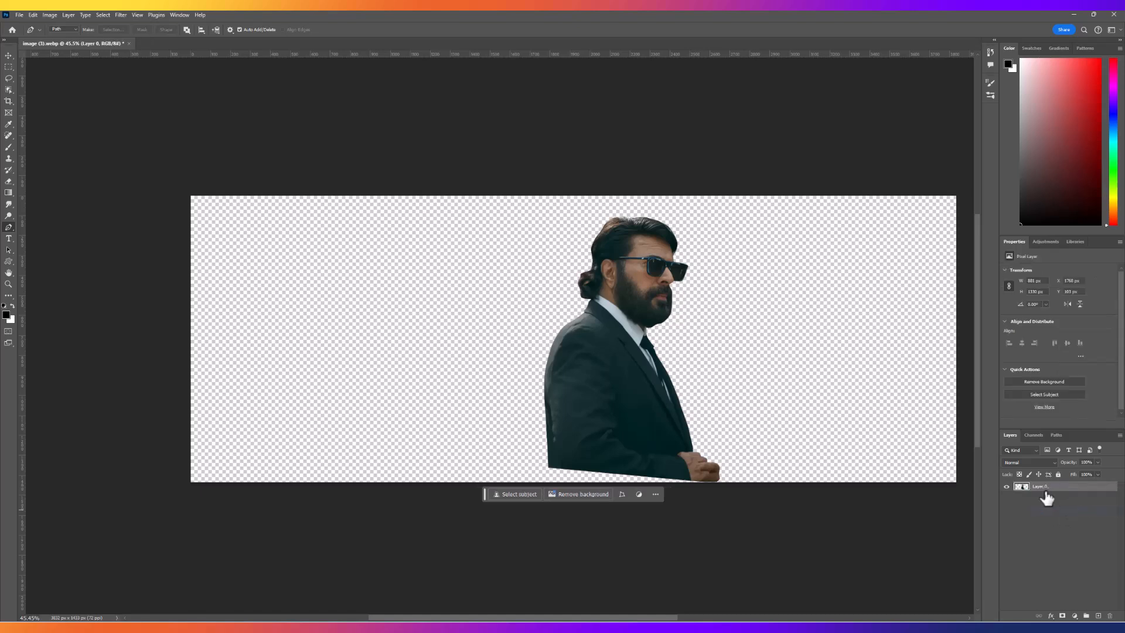
Brighten the cut-out with Levels, using input values of 6 for black, 1.24 for midtones and about 218 for white.
key(ctrl+l)
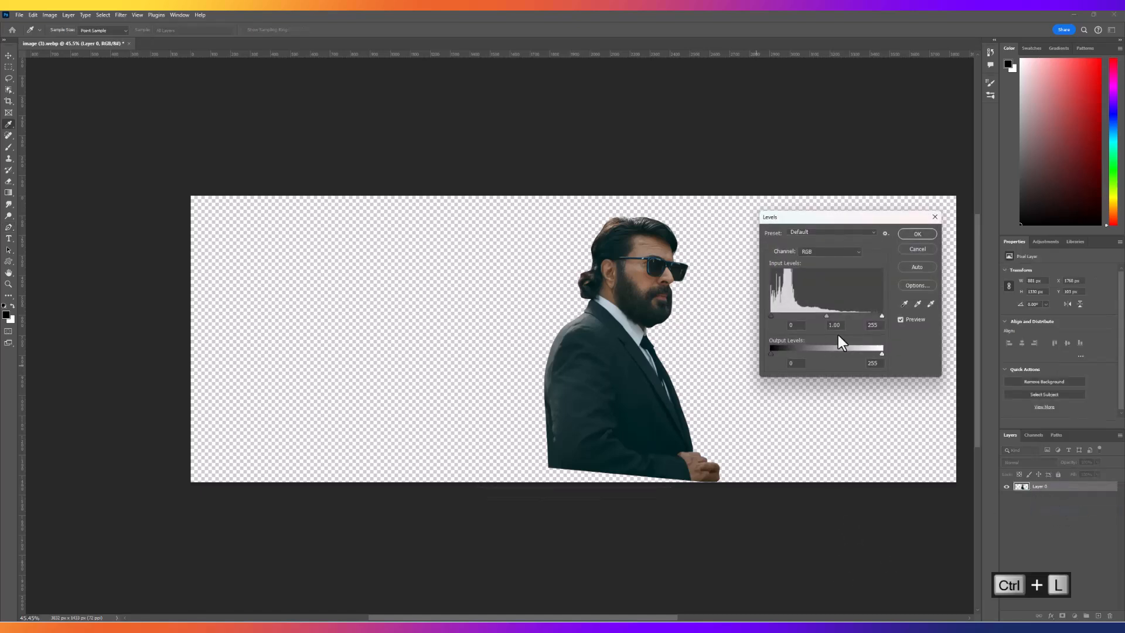
drag(828, 315, 874, 315)
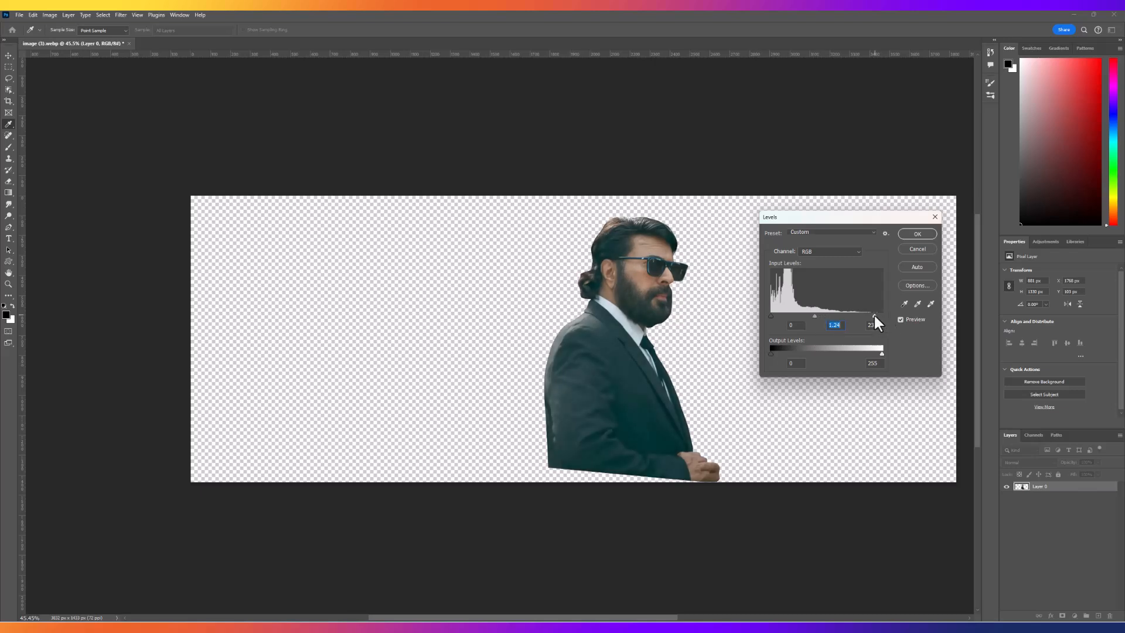
click(773, 316)
click(868, 316)
drag(865, 315, 865, 315)
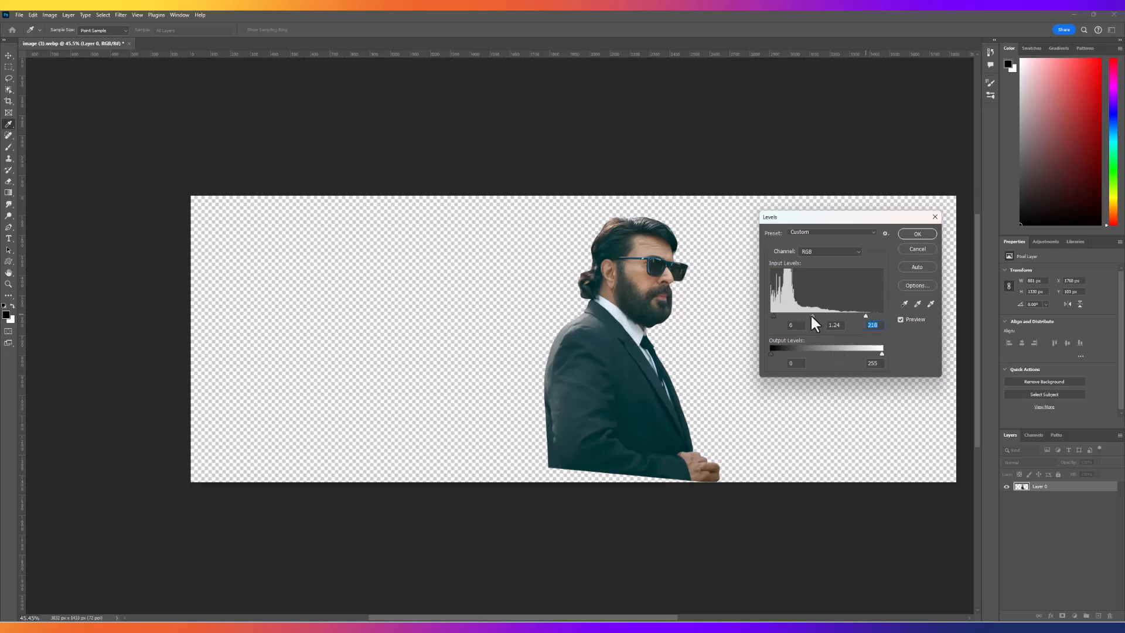
click(917, 233)
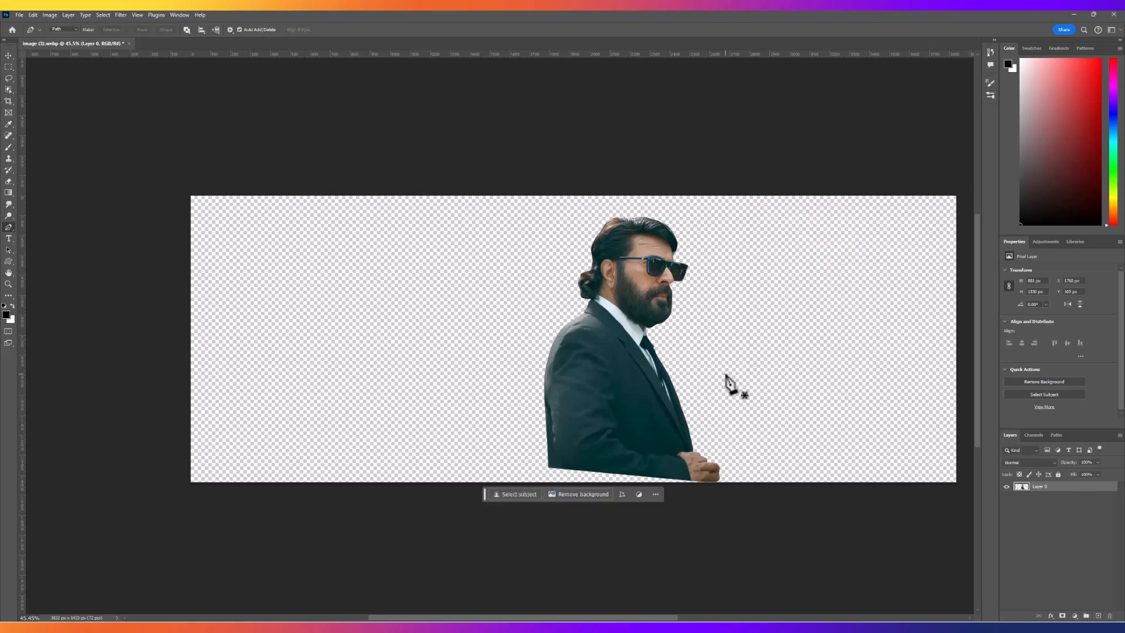
Add a Threshold adjustment layer above the cut-out and set its threshold level to 90.
click(1076, 617)
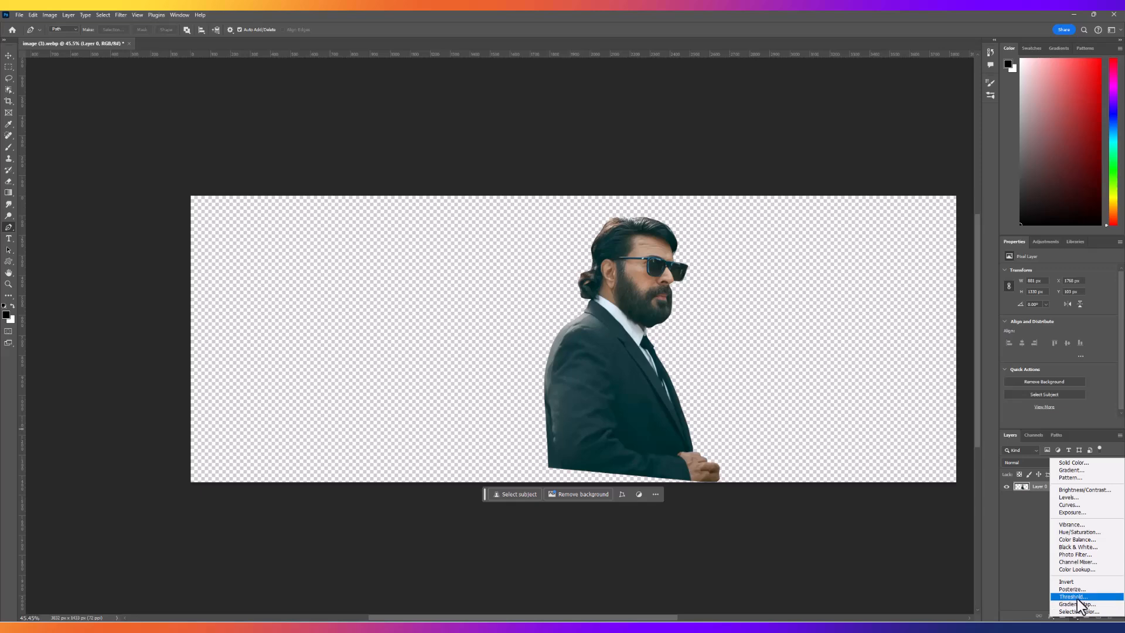
click(1075, 596)
scroll(665, 285, up, 3)
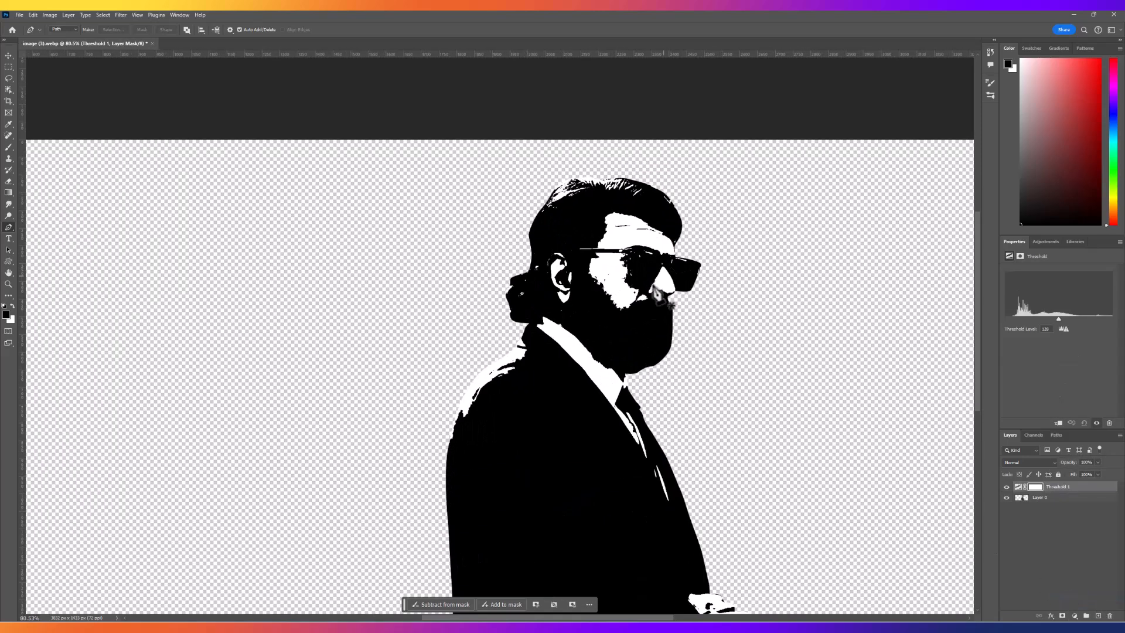
scroll(665, 286, up, 3)
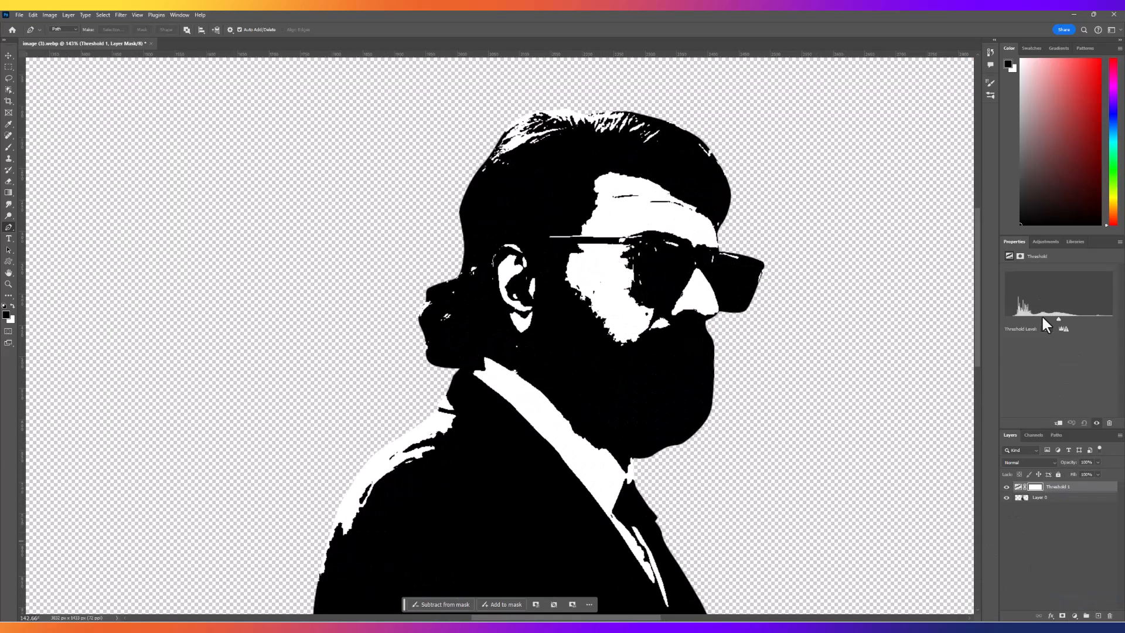
drag(1058, 321, 1043, 320)
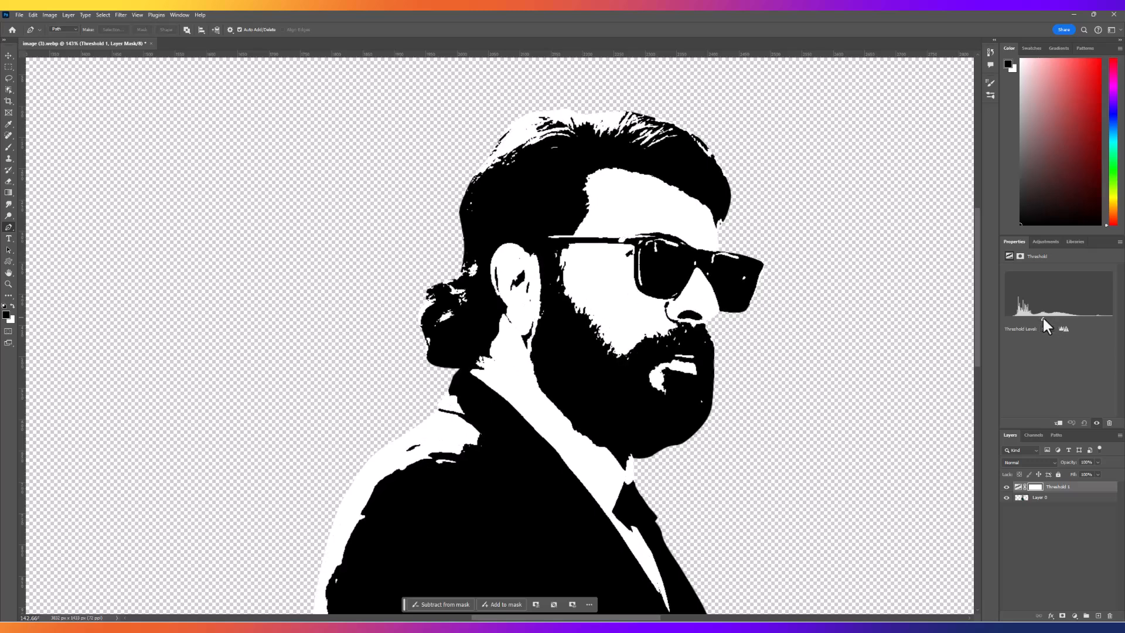
scroll(771, 291, down, 4)
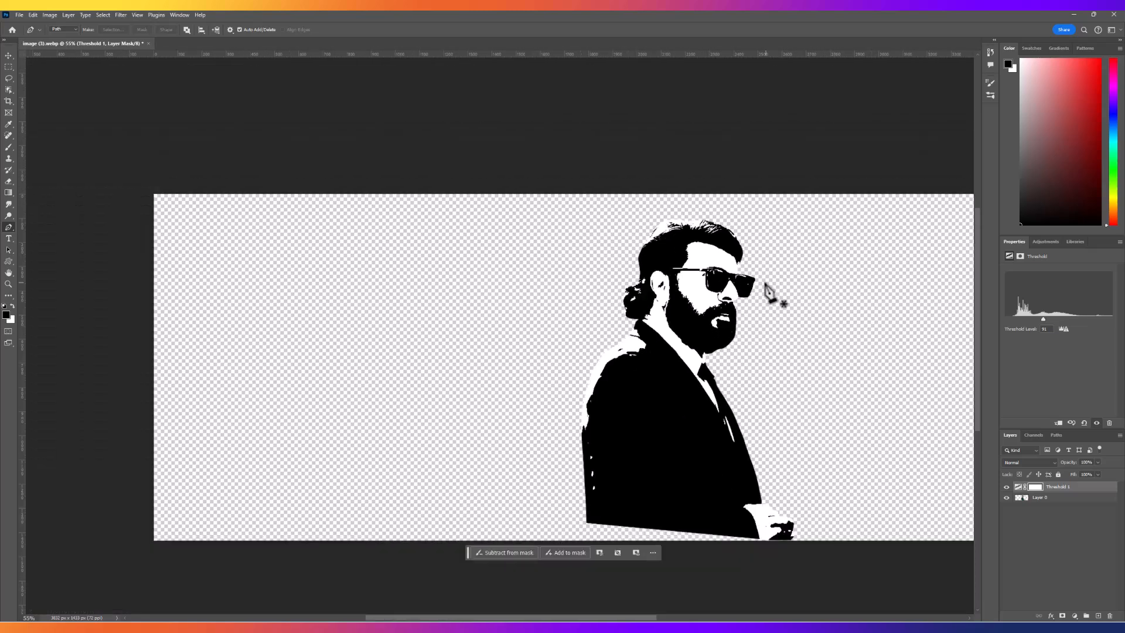
scroll(762, 322, up, 2)
scroll(701, 284, up, 1)
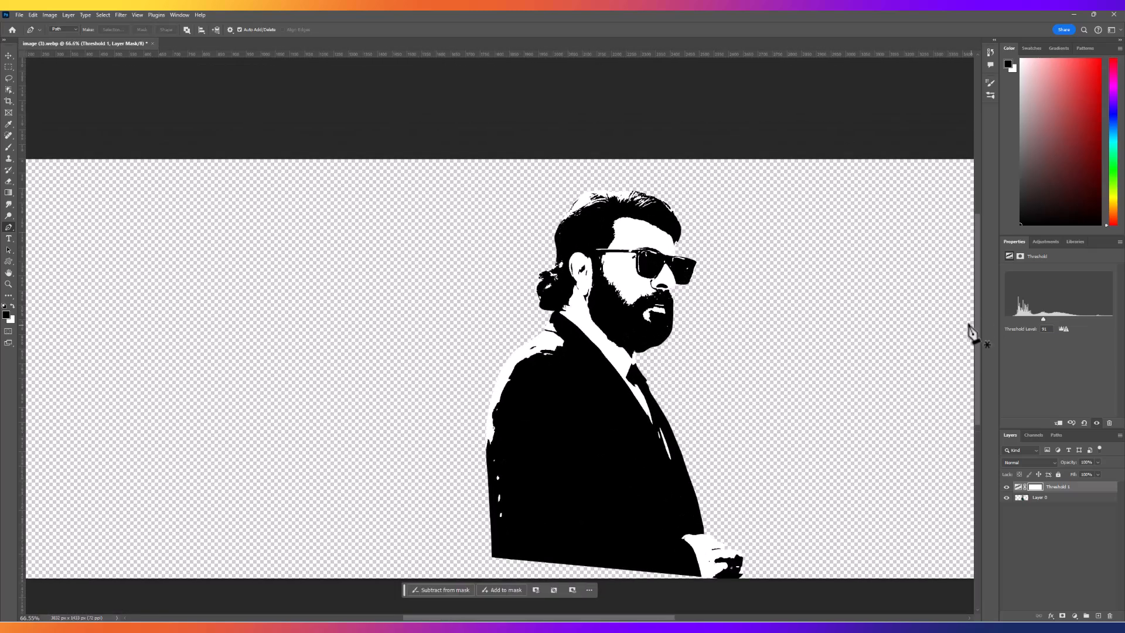
mouse_move(1043, 320)
mouse_down()
mouse_move(1029, 320)
mouse_move(1043, 320)
mouse_up()
click(1044, 329)
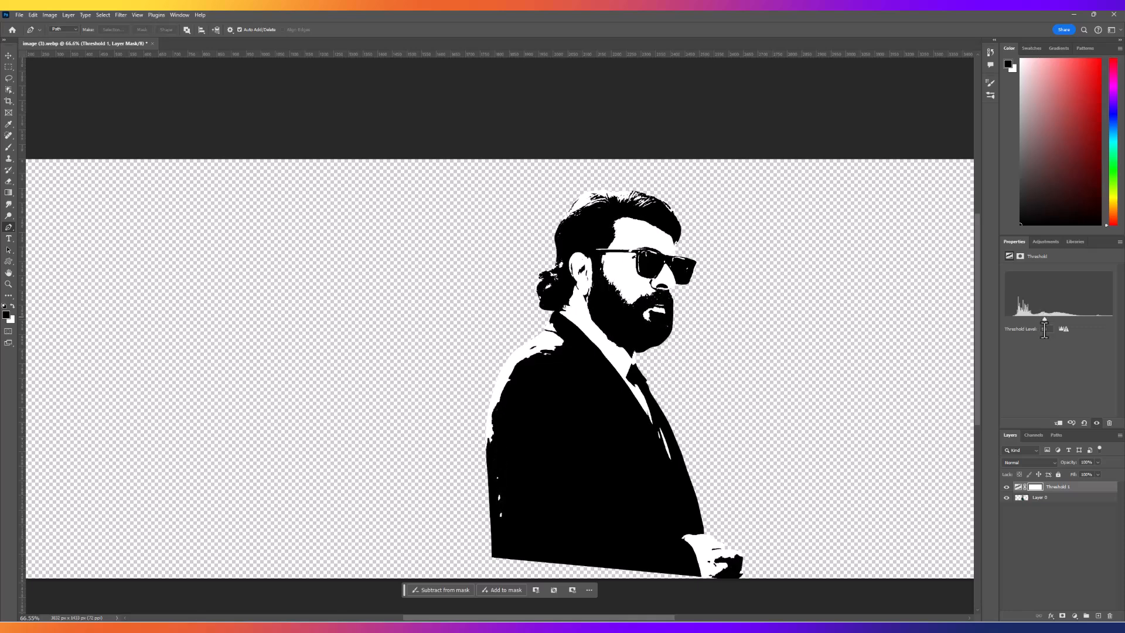
text(90)
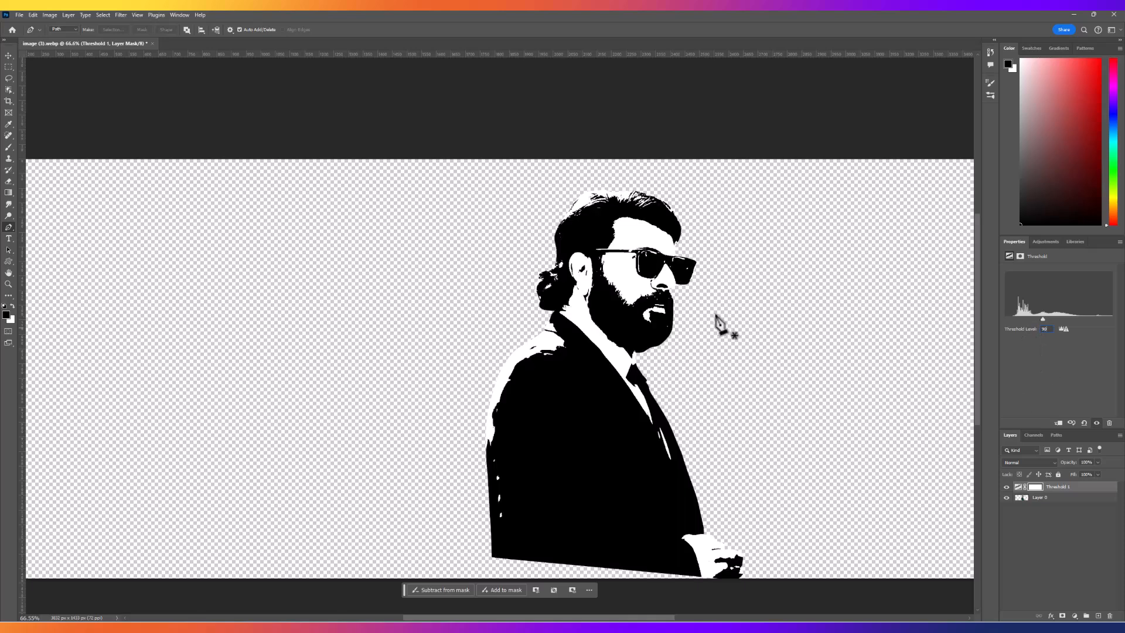
Save a copy of the black-and-white cut-out as a PNG named Model in the Desktop's Images folder.
click(8, 55)
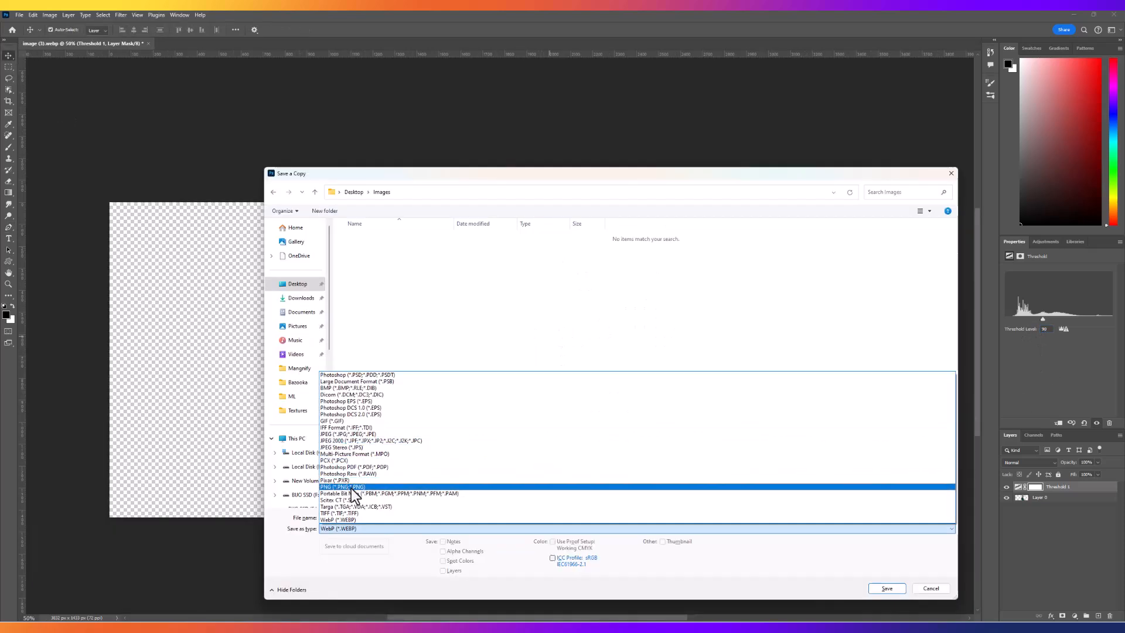
click(346, 487)
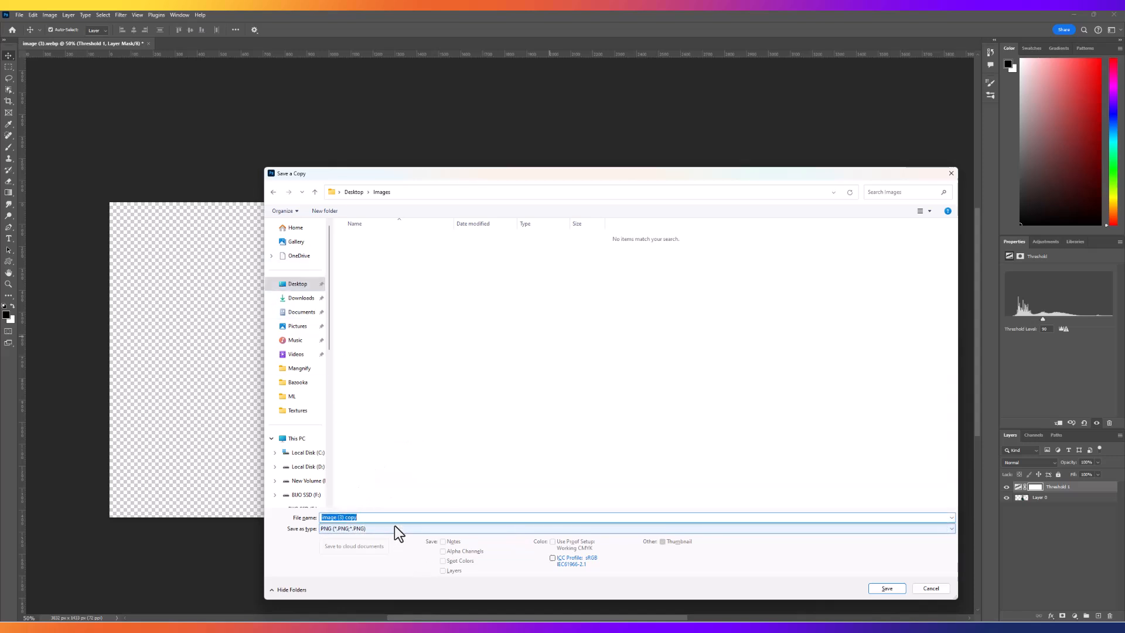
text(Model)
key(Return)
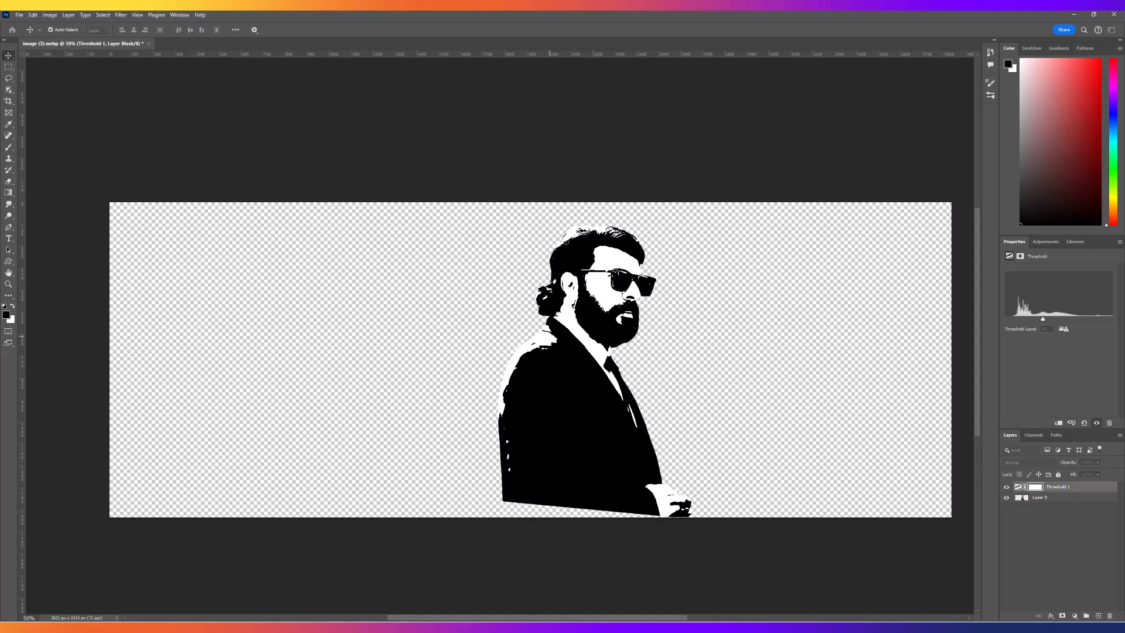
Delete the Threshold adjustment layer so only the cut-out layer remains.
click(789, 261)
click(1055, 496)
key(Delete)
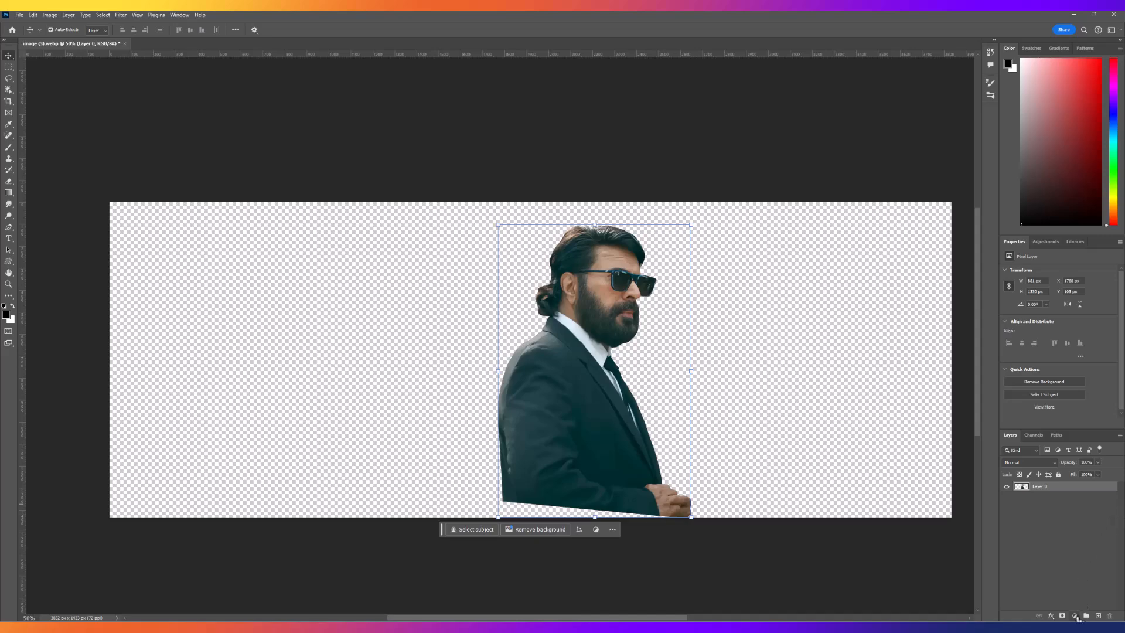
Switch to the Bazooka teaser on YouTube and examine the stylised colour transition on the man around 1:15.
key(alt+Tab)
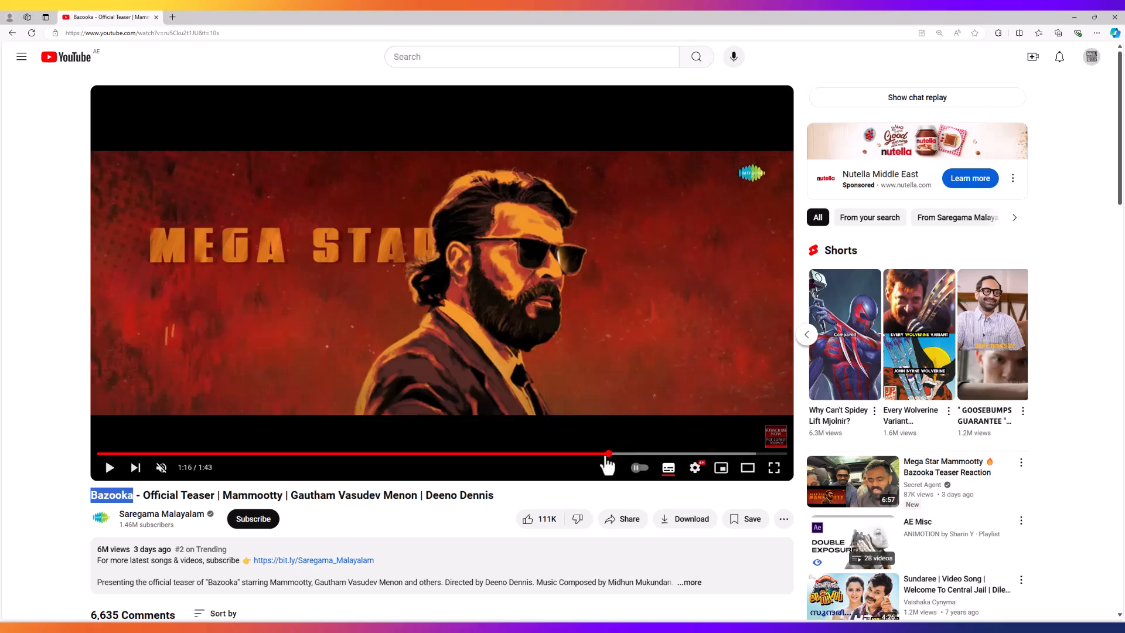
click(604, 458)
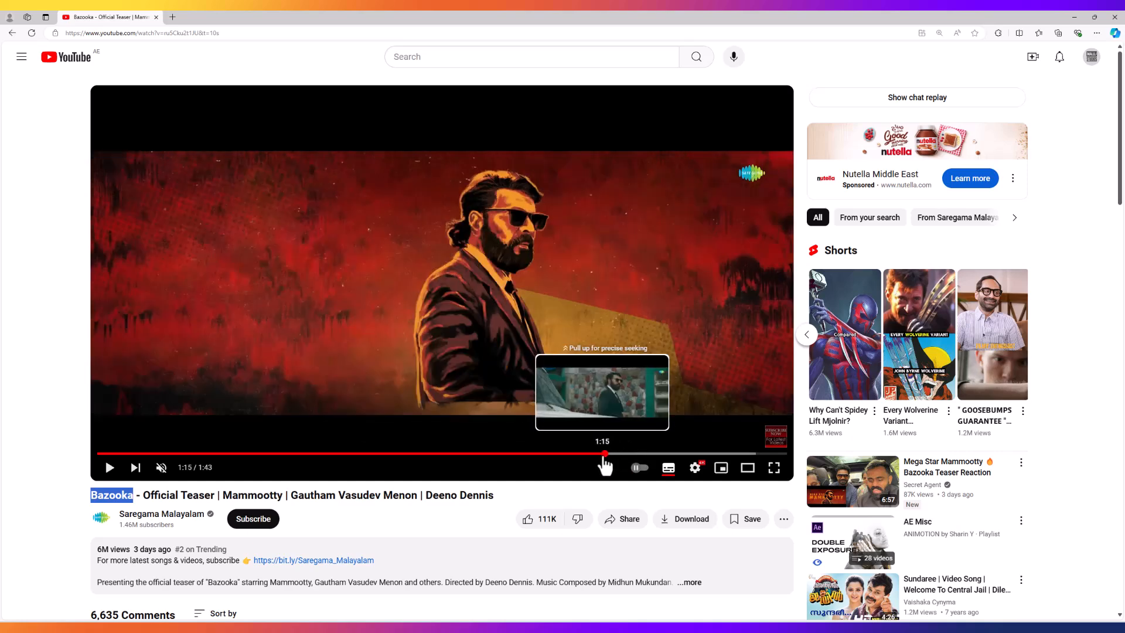
drag(604, 459, 602, 459)
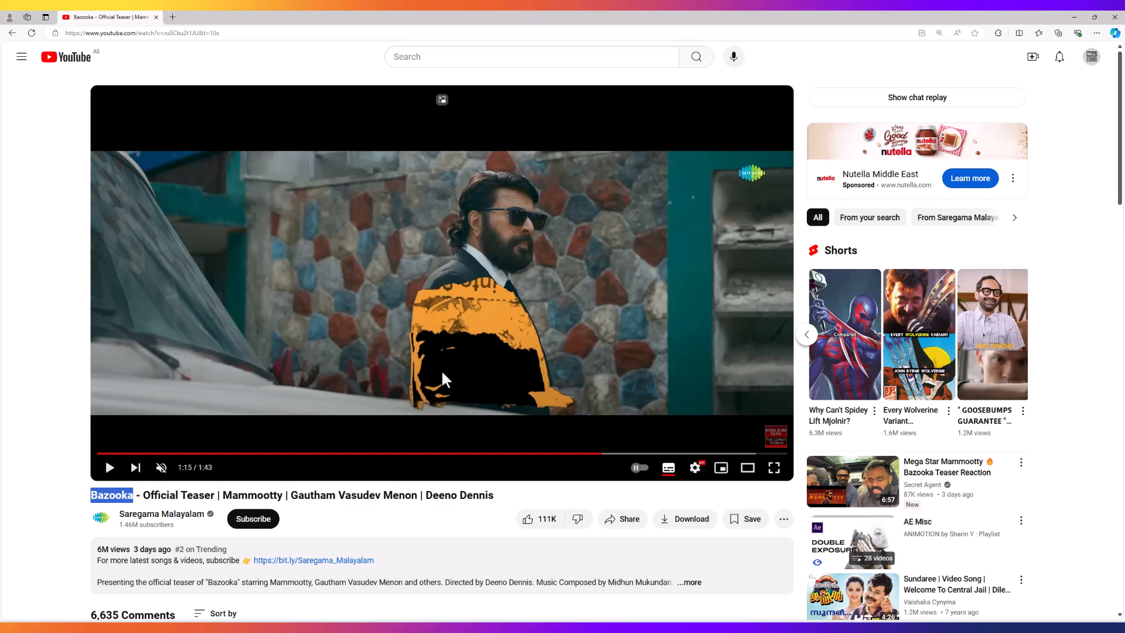
double_click(107, 470)
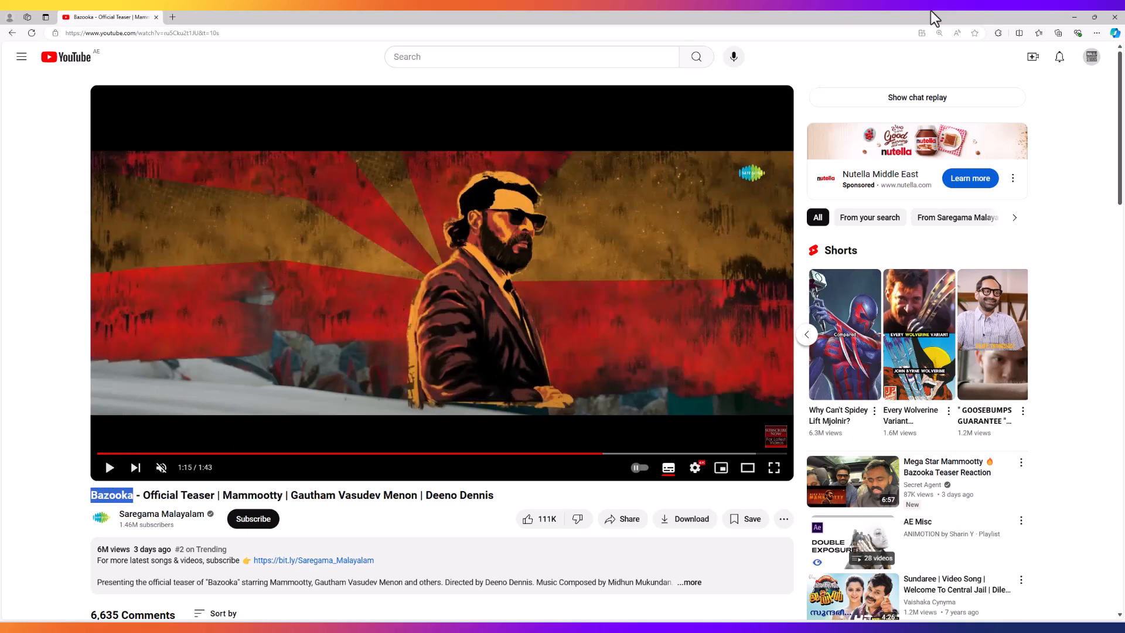
click(1075, 17)
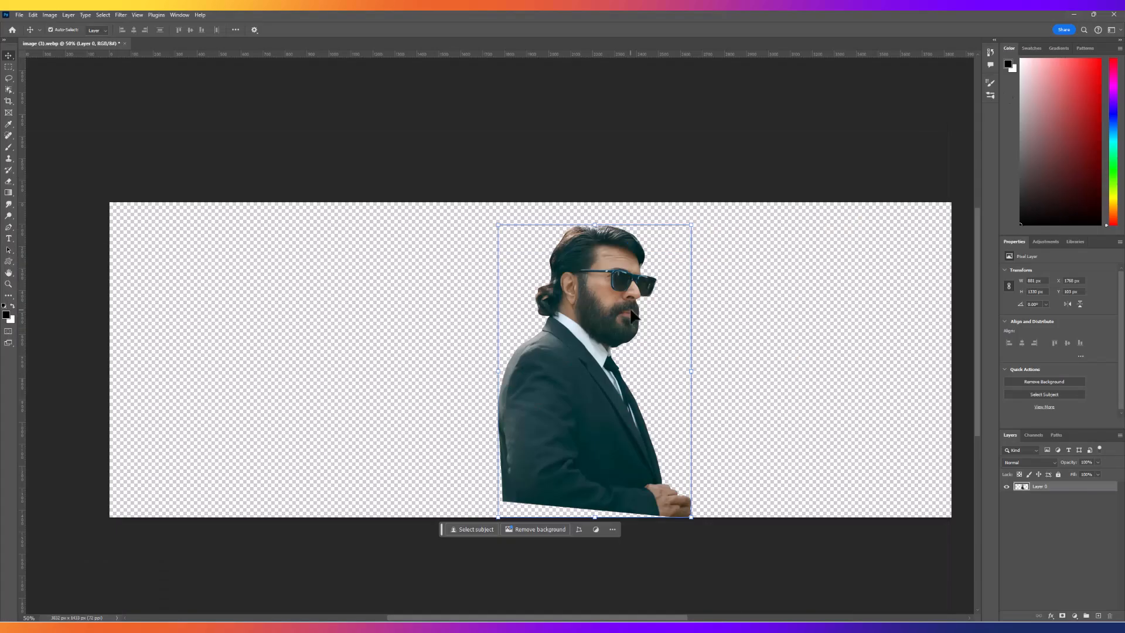
Add a new layer in Photoshop, fill it with the white background colour and place it beneath the cut-out.
scroll(834, 515, up, 1)
click(772, 424)
scroll(511, 363, down, 2)
scroll(718, 402, up, 2)
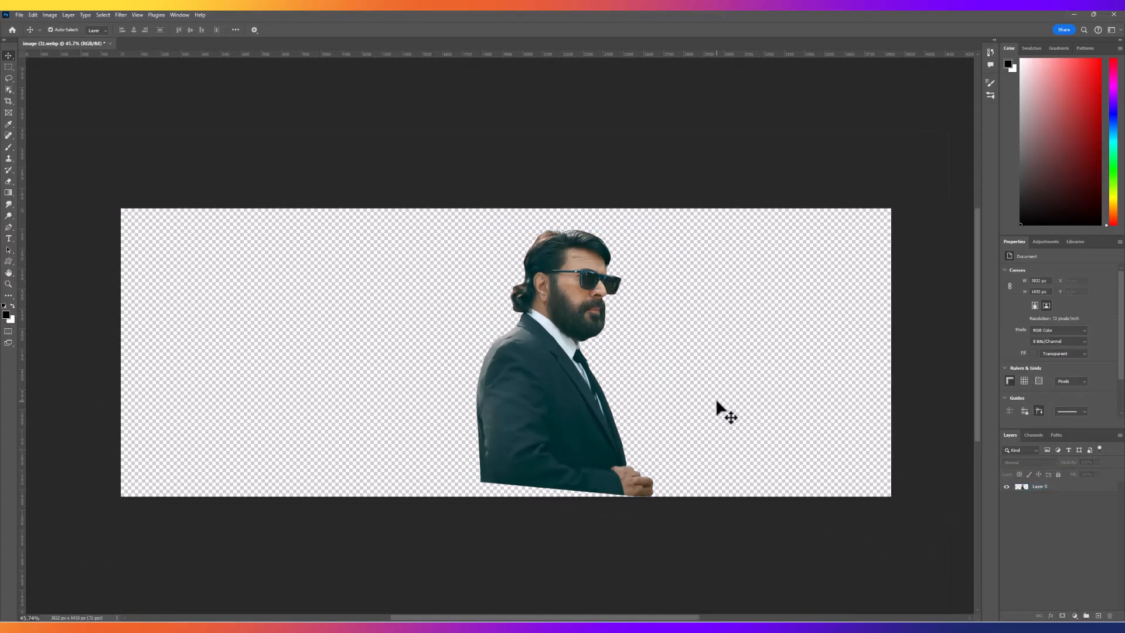
click(1098, 616)
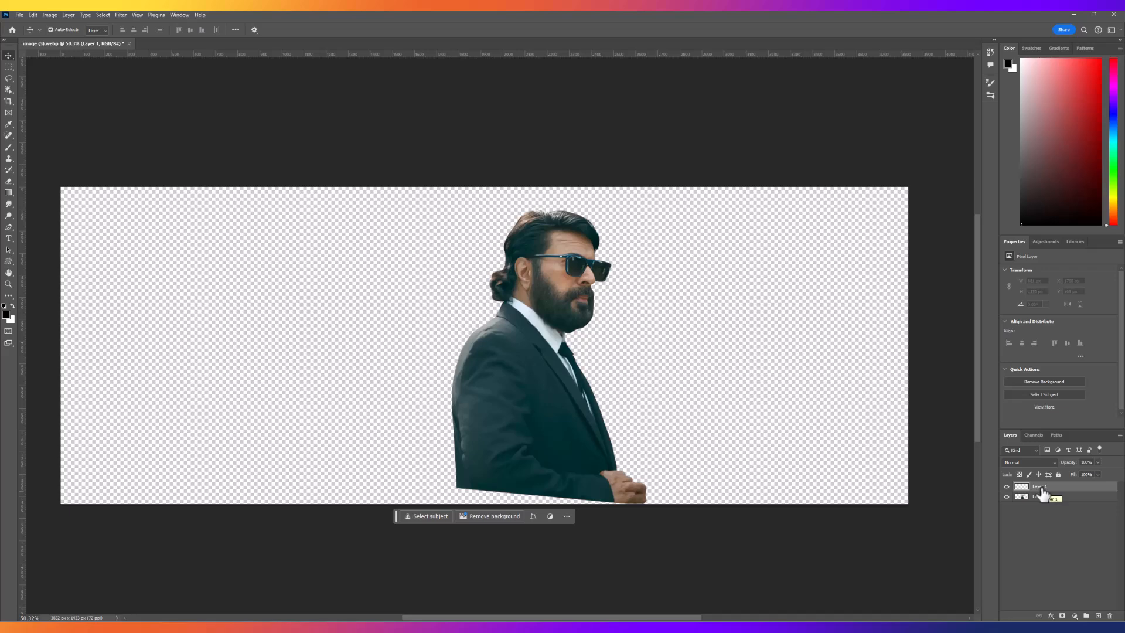
click(11, 319)
key(Escape)
key(ctrl+BackSpace)
drag(1041, 487, 1041, 510)
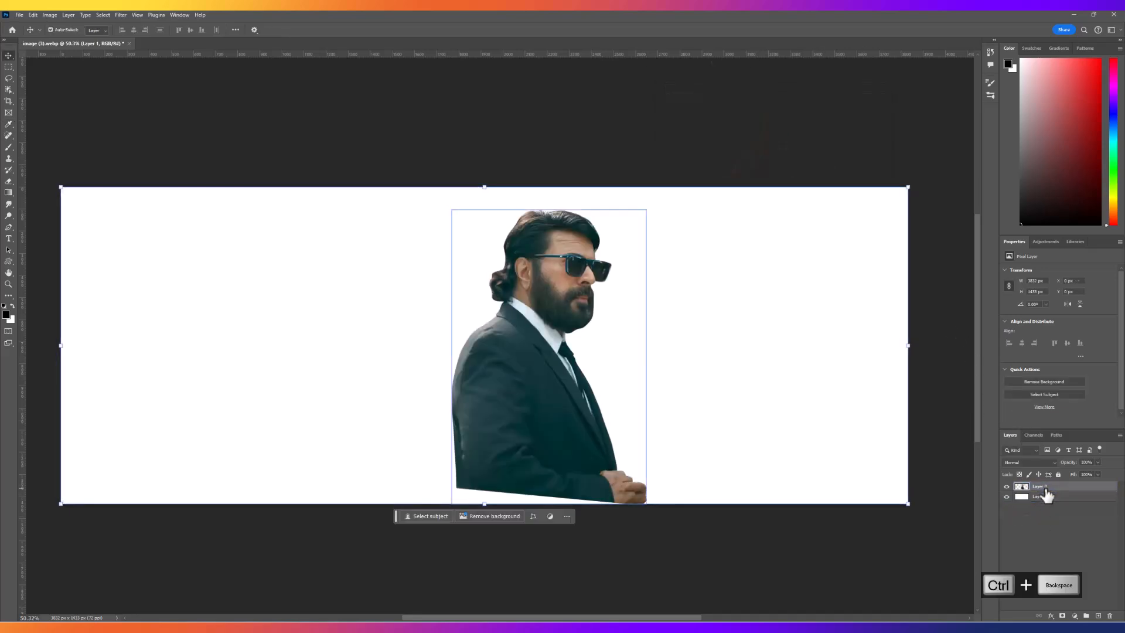
Add a Hue/Saturation adjustment layer above the cut-out and set Saturation to -100.
click(1042, 489)
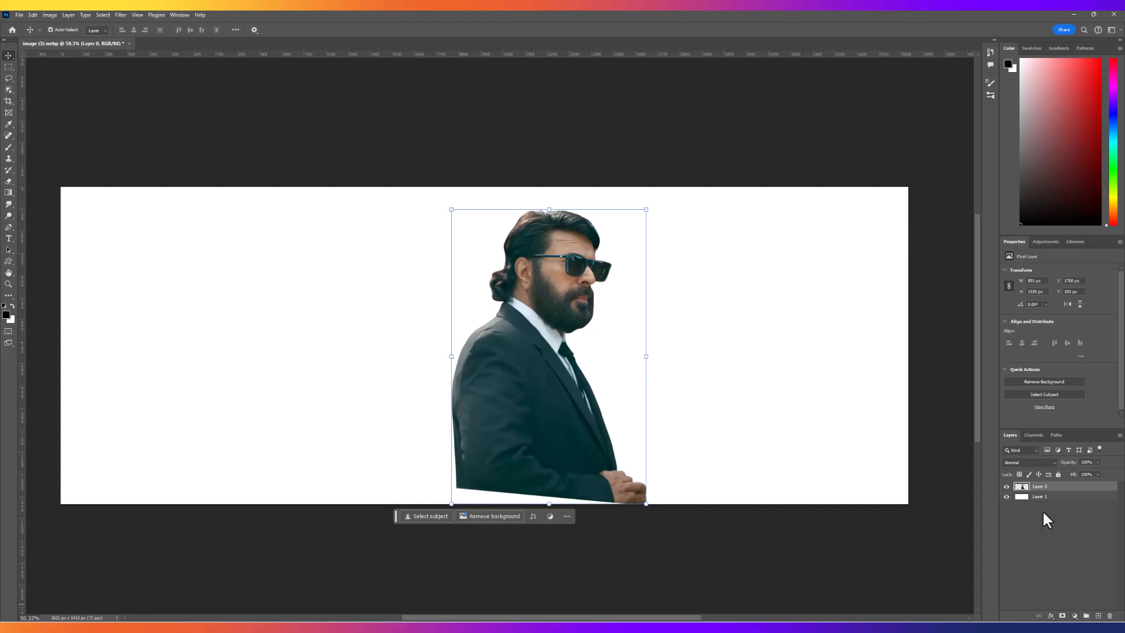
click(1075, 616)
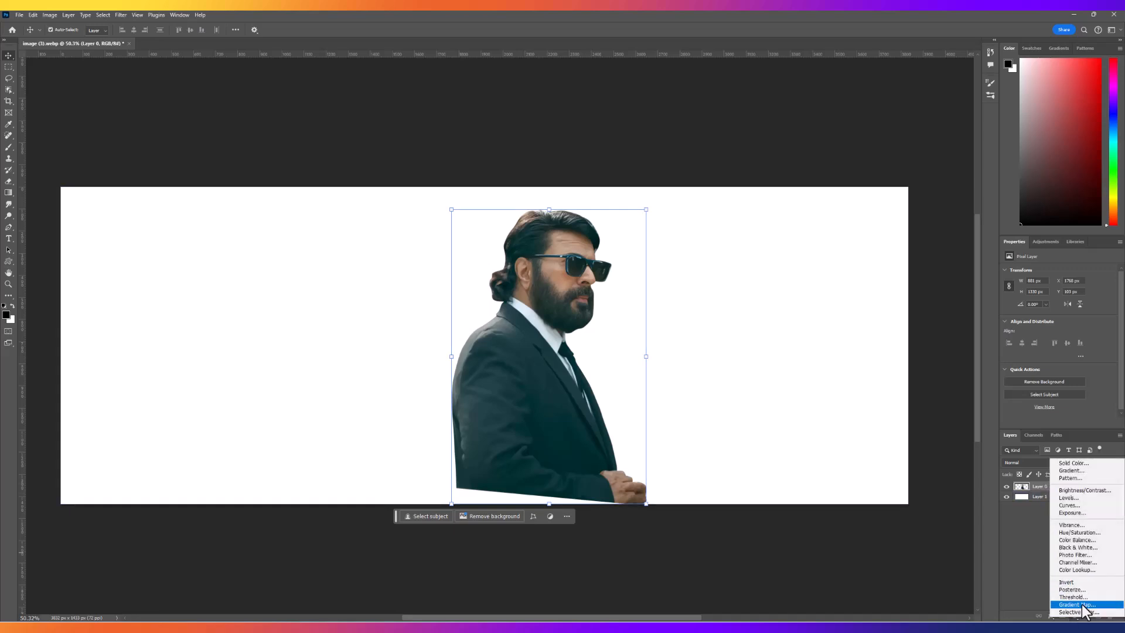
click(1082, 532)
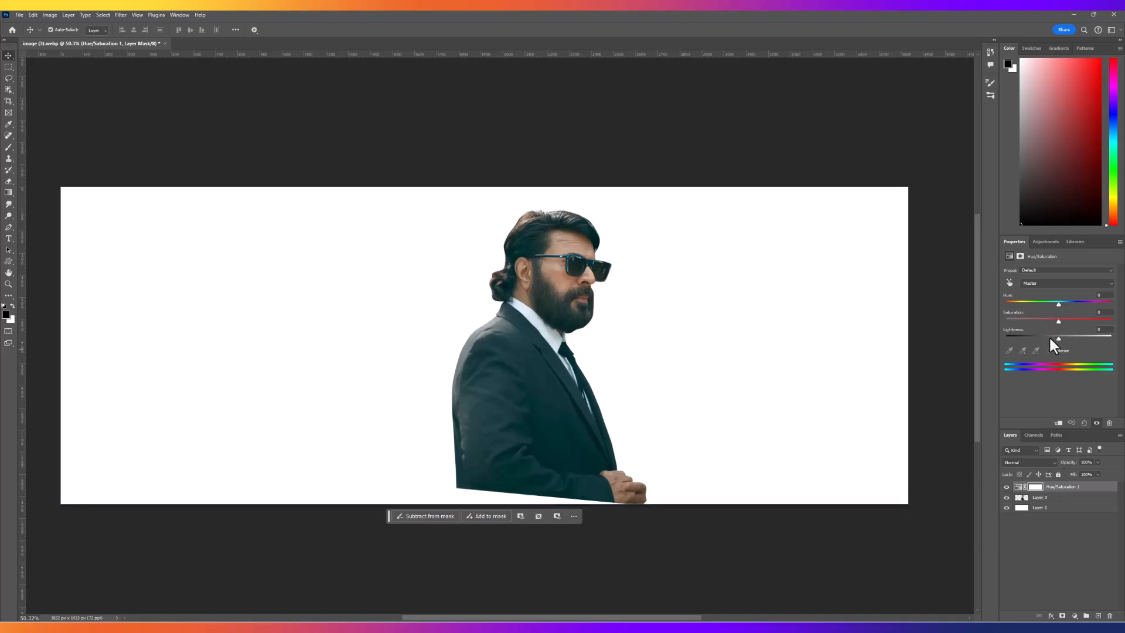
drag(1059, 322, 1021, 321)
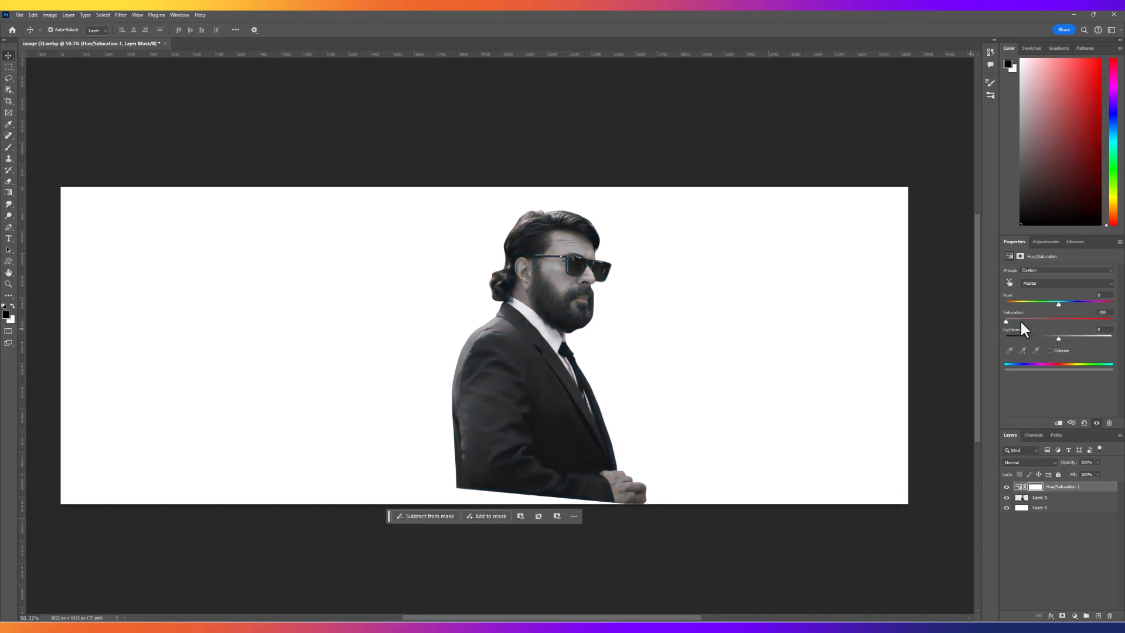
double_click(1103, 312)
Add an orange-brown Solid Color fill layer (#b6780c) on top and set its blend mode to Hard Mix.
click(1075, 616)
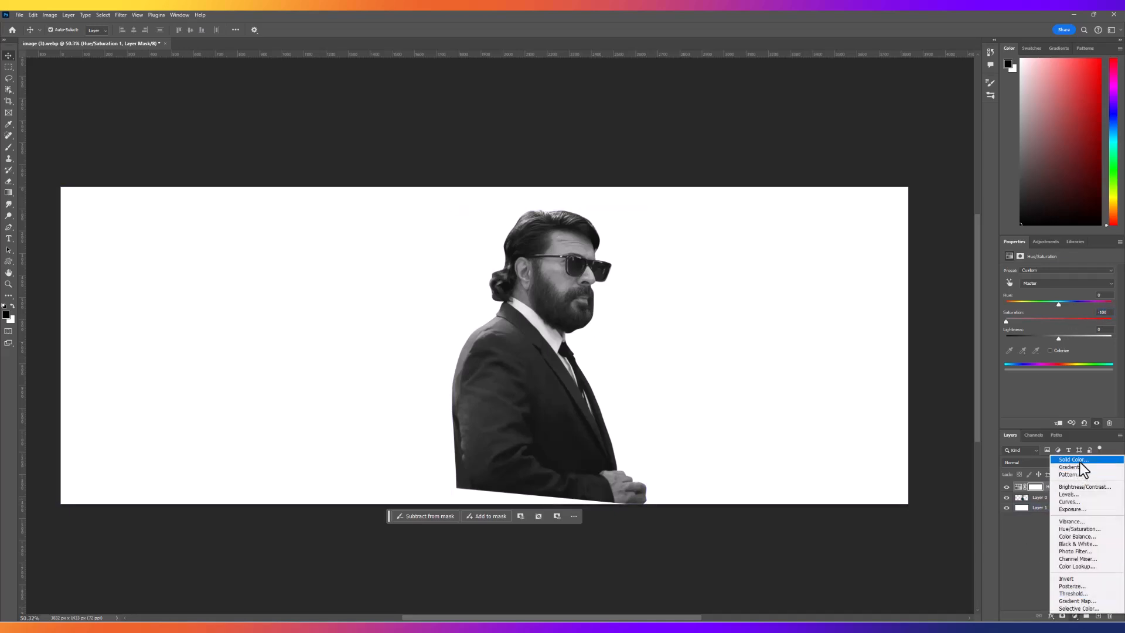
click(1078, 460)
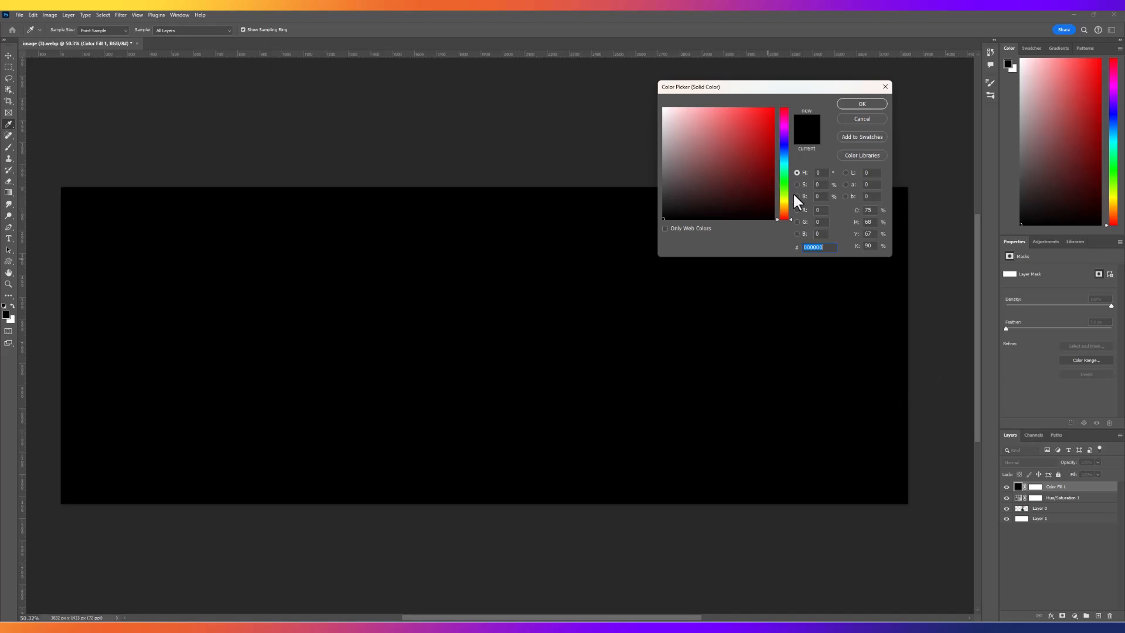
click(785, 207)
mouse_move(741, 136)
mouse_down()
mouse_move(768, 123)
mouse_move(767, 138)
mouse_up()
click(762, 144)
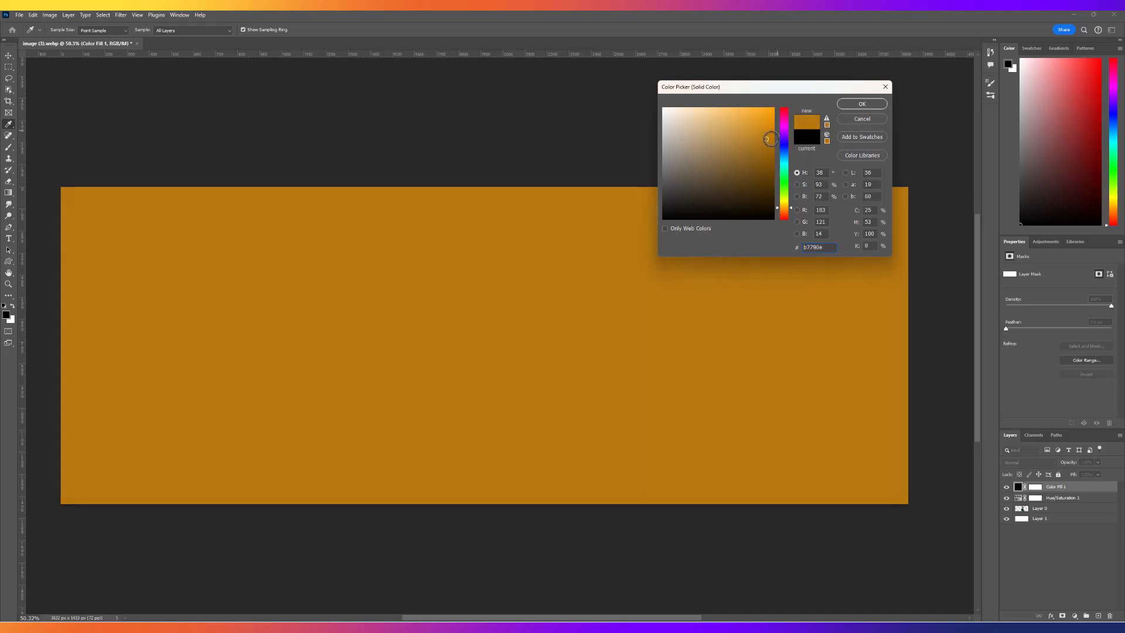
click(857, 103)
click(1042, 462)
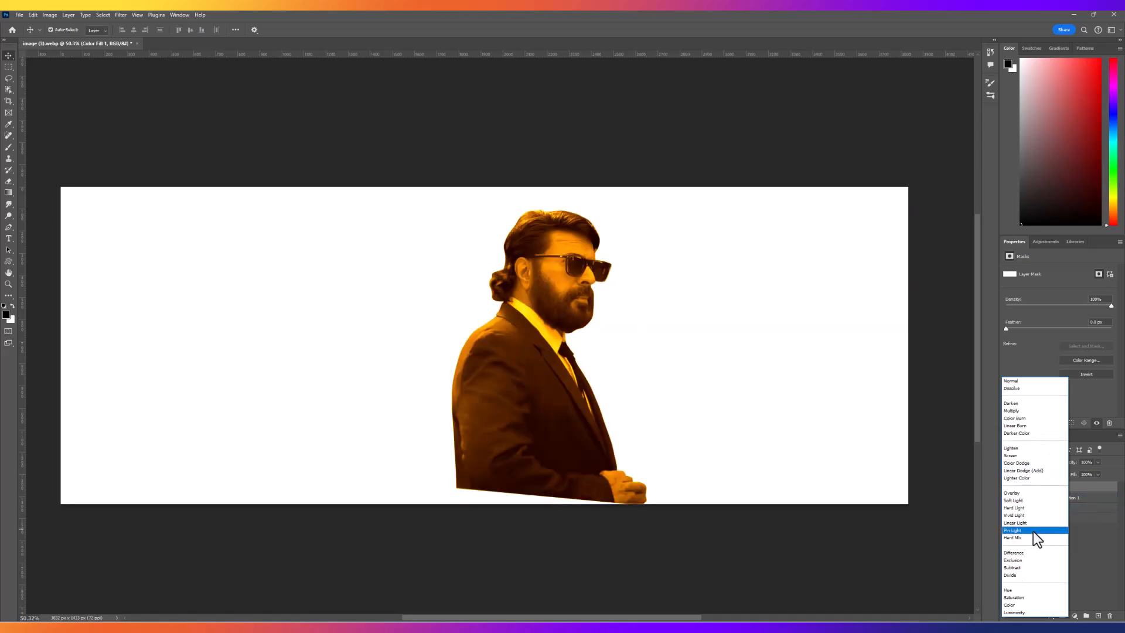
click(1028, 539)
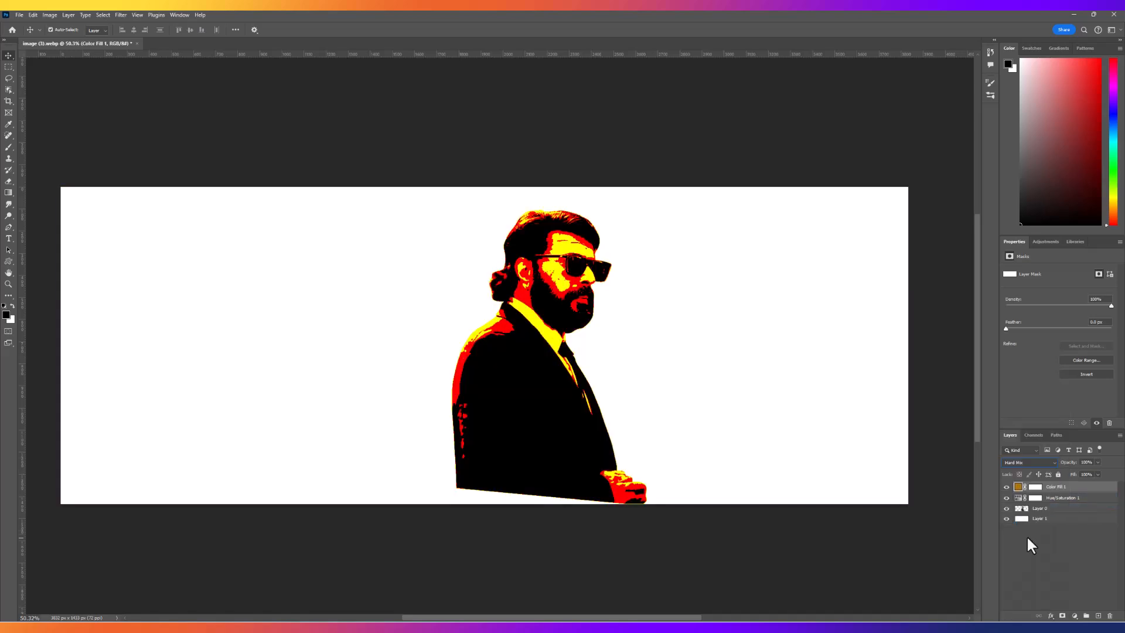
Compare the look with the teaser frame in the browser, and change the Color Fill layer to a duller orange-brown, about #a57626.
click(359, 628)
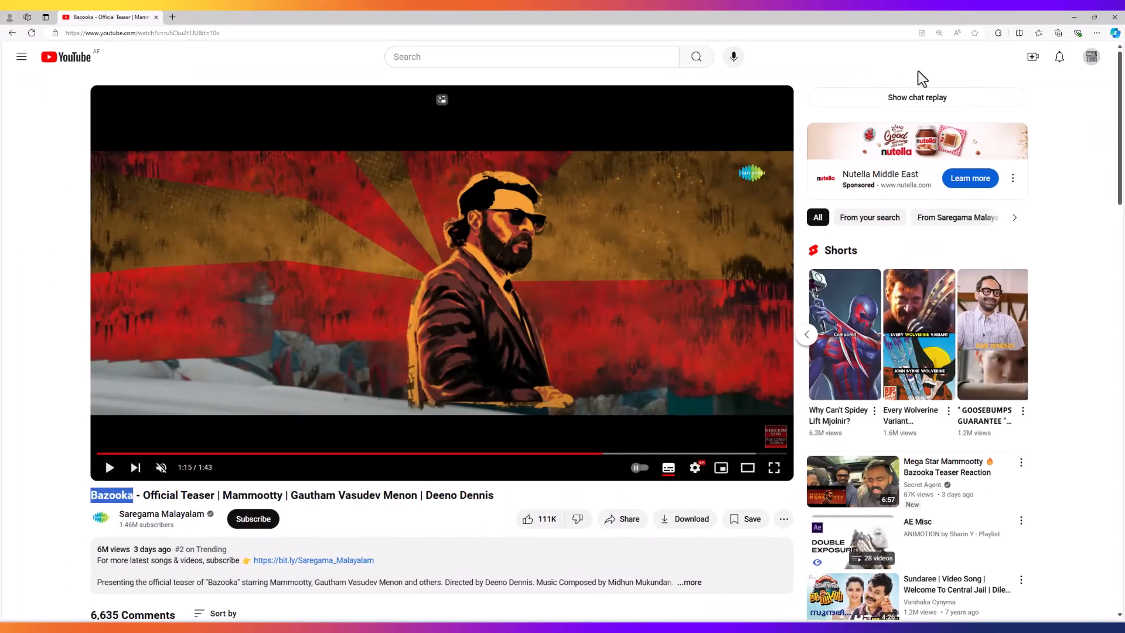
click(1070, 17)
scroll(678, 195, up, 5)
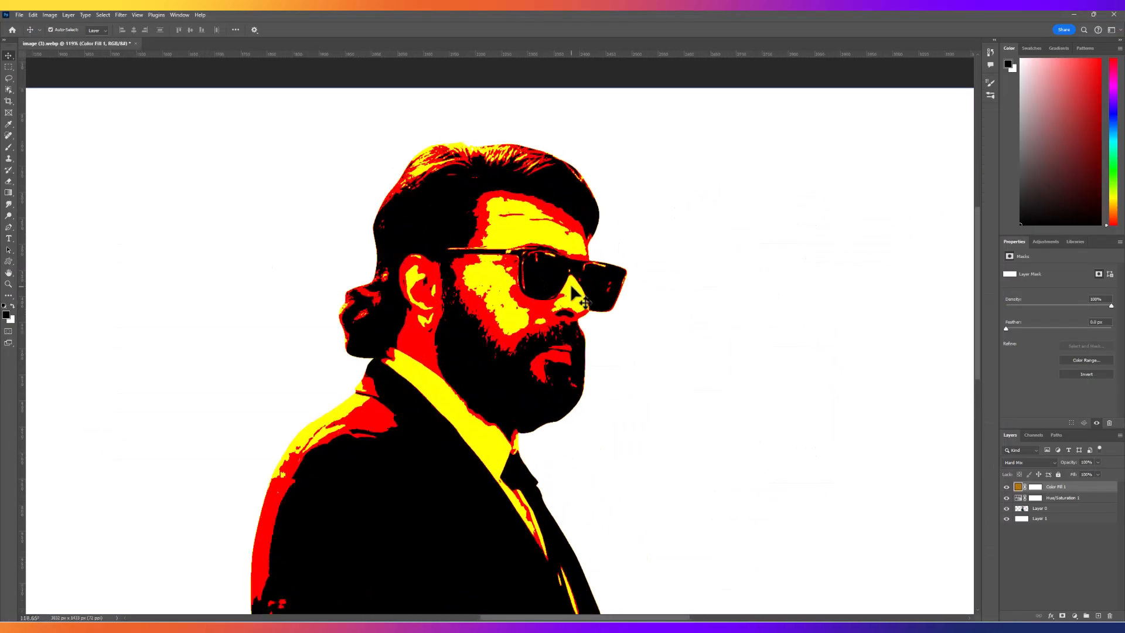
double_click(1017, 486)
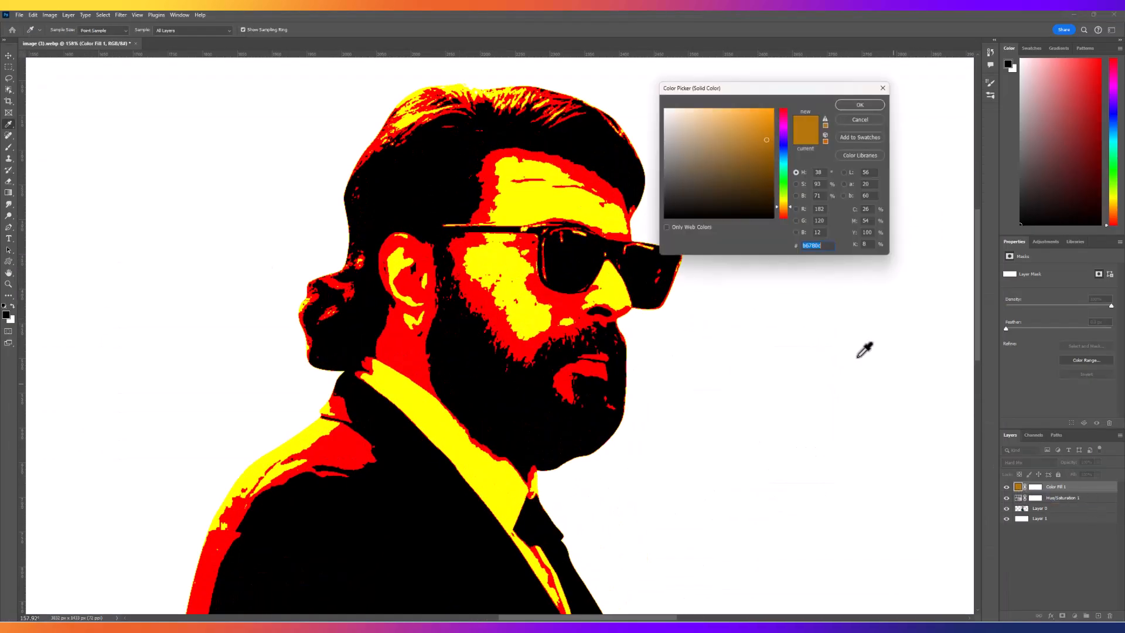
mouse_move(762, 144)
mouse_down()
mouse_move(749, 152)
mouse_move(665, 106)
mouse_move(736, 97)
mouse_move(732, 143)
mouse_move(713, 150)
mouse_up()
click(753, 151)
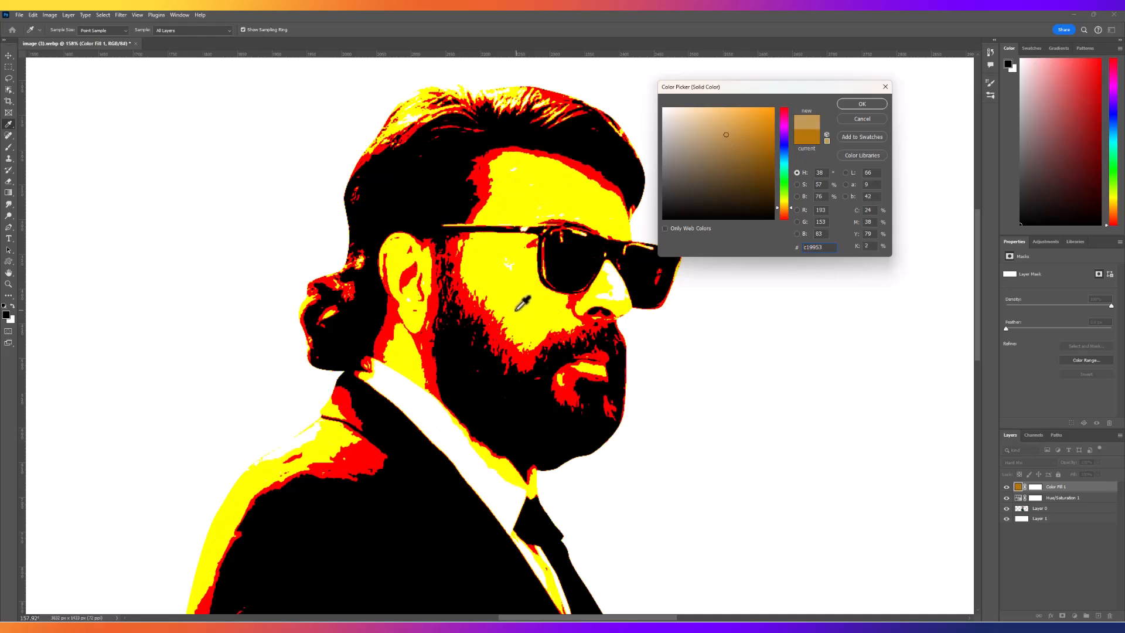
drag(754, 146, 749, 147)
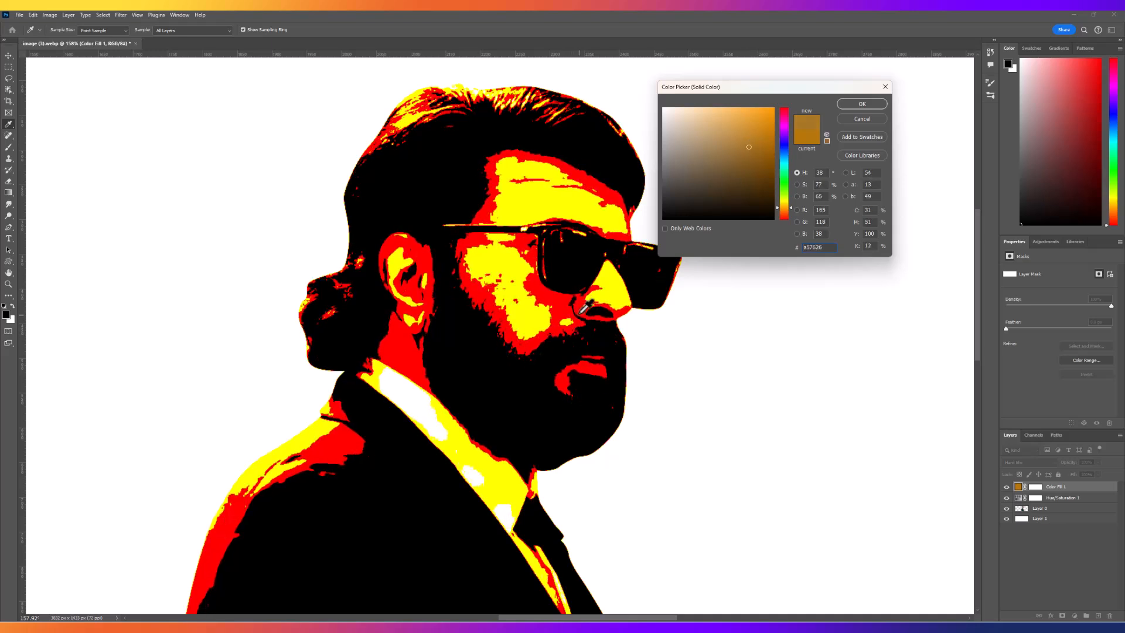
drag(749, 147, 748, 148)
click(864, 103)
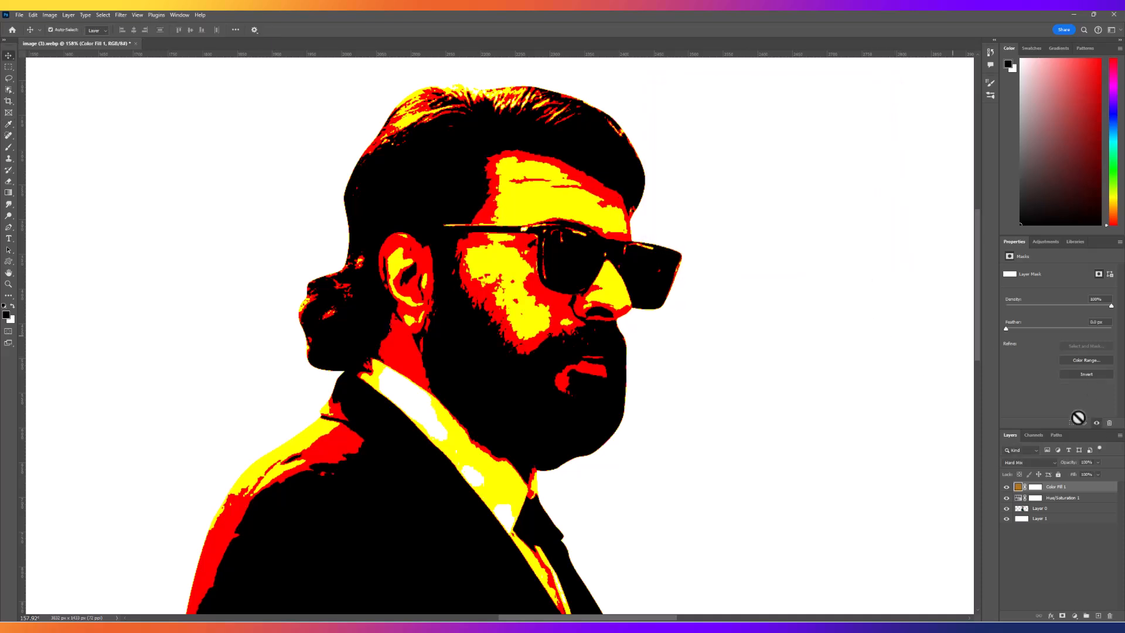
Add a Black & White adjustment layer above the Color Fill layer and adjust its colour range values.
click(1074, 616)
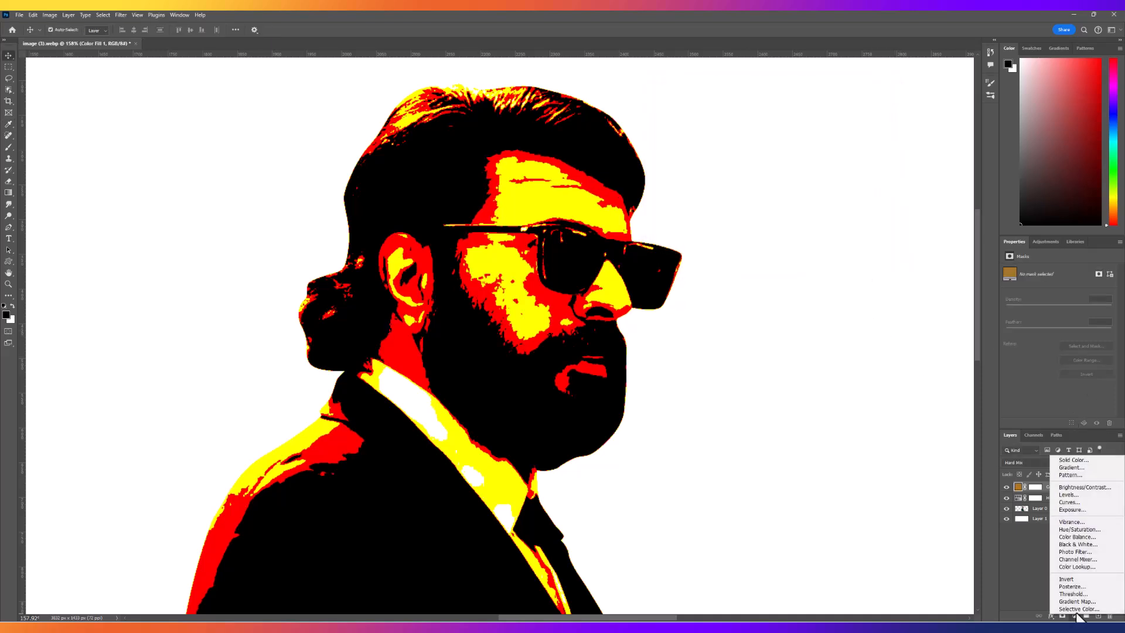
click(1087, 544)
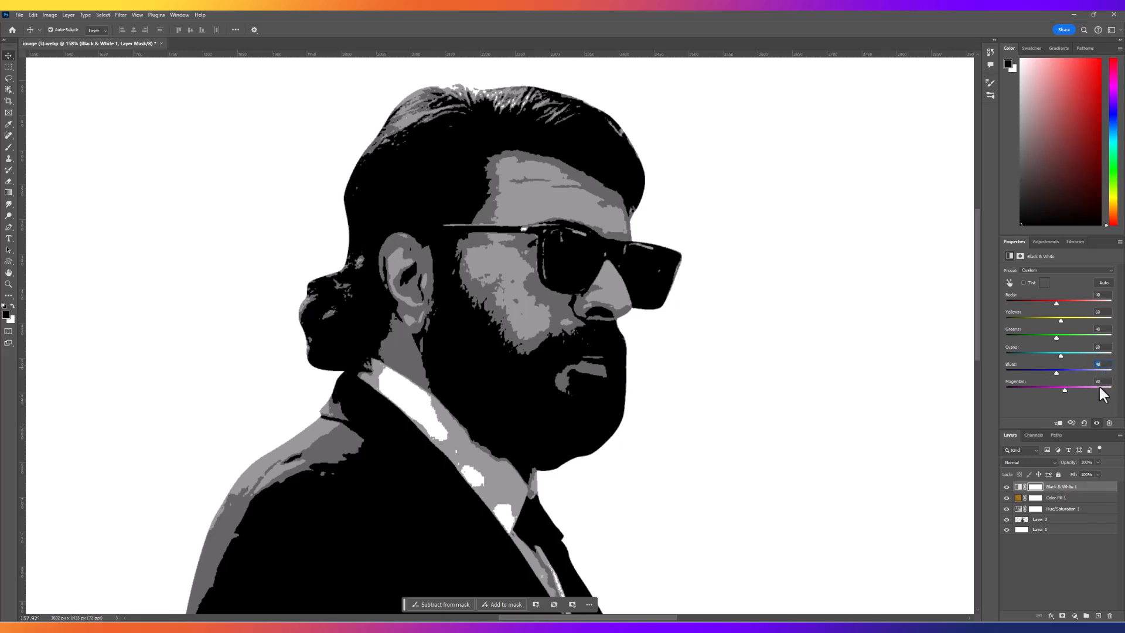
text(60)
click(1105, 312)
click(1106, 330)
click(1108, 348)
click(1104, 382)
click(1104, 365)
Add a Gradient Map adjustment layer on top and insert a new colour stop at location 40% in its black-to-white gradient.
click(1077, 617)
click(1090, 608)
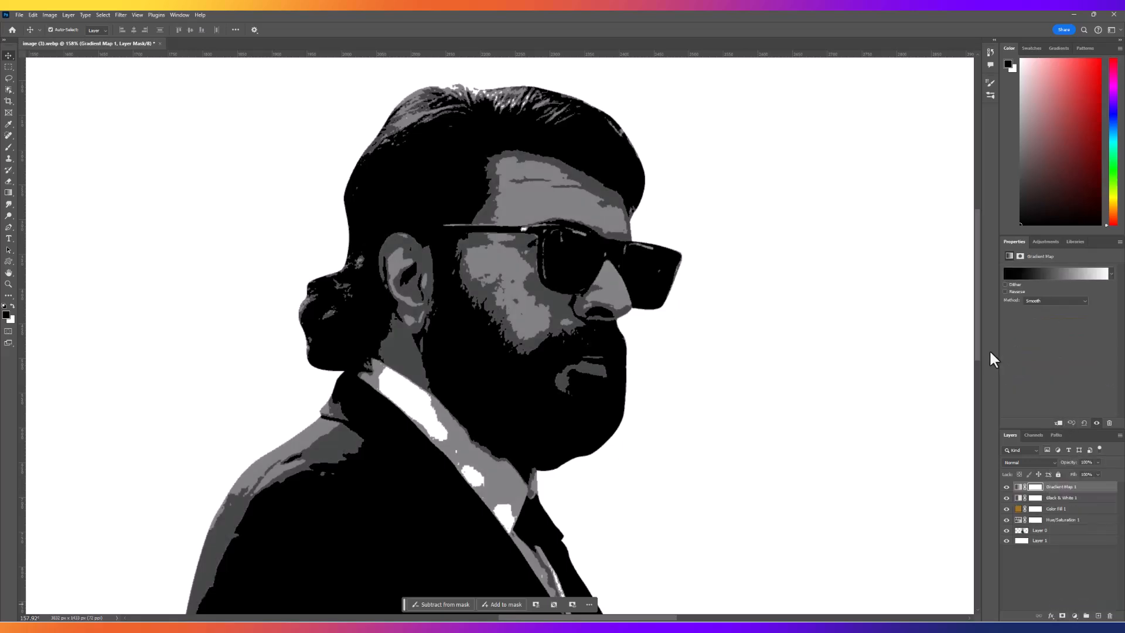
click(1028, 273)
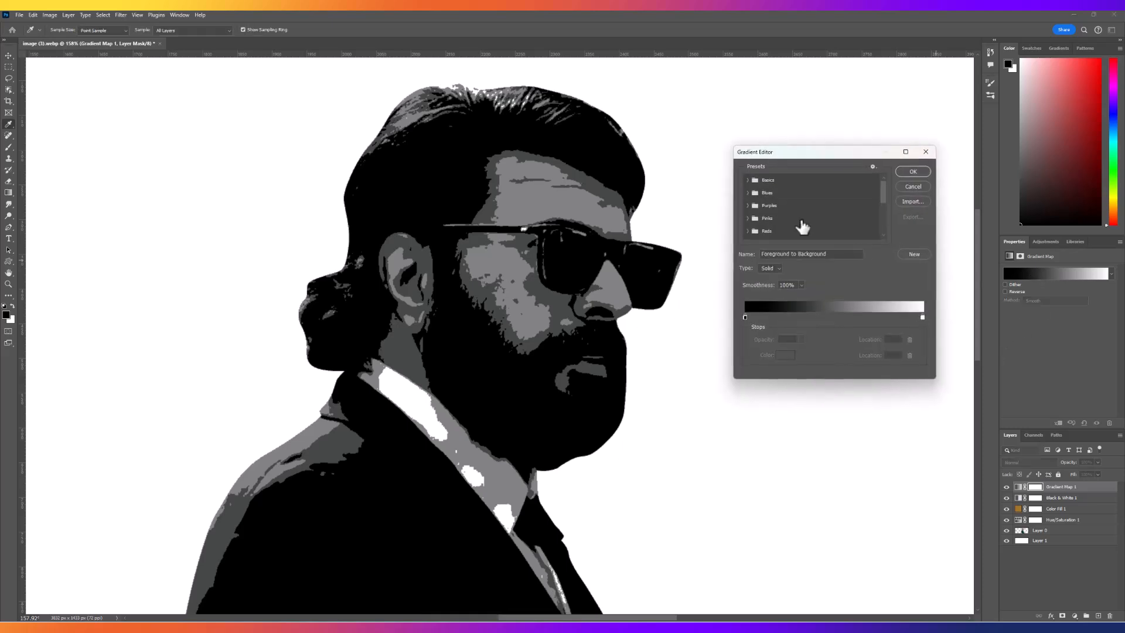
click(788, 318)
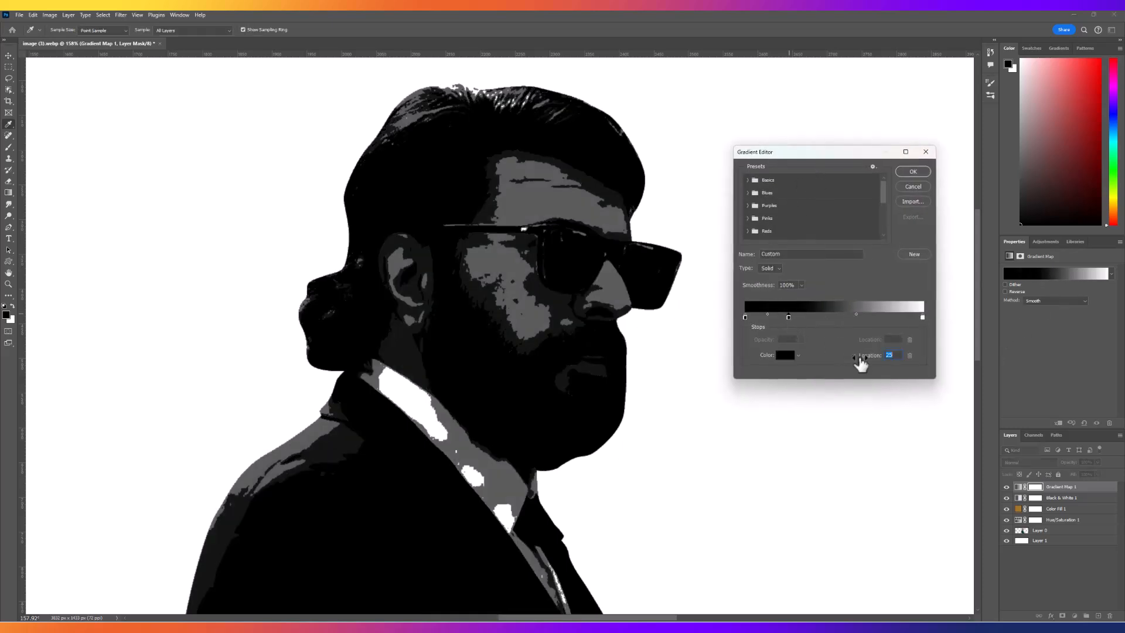
text(40)
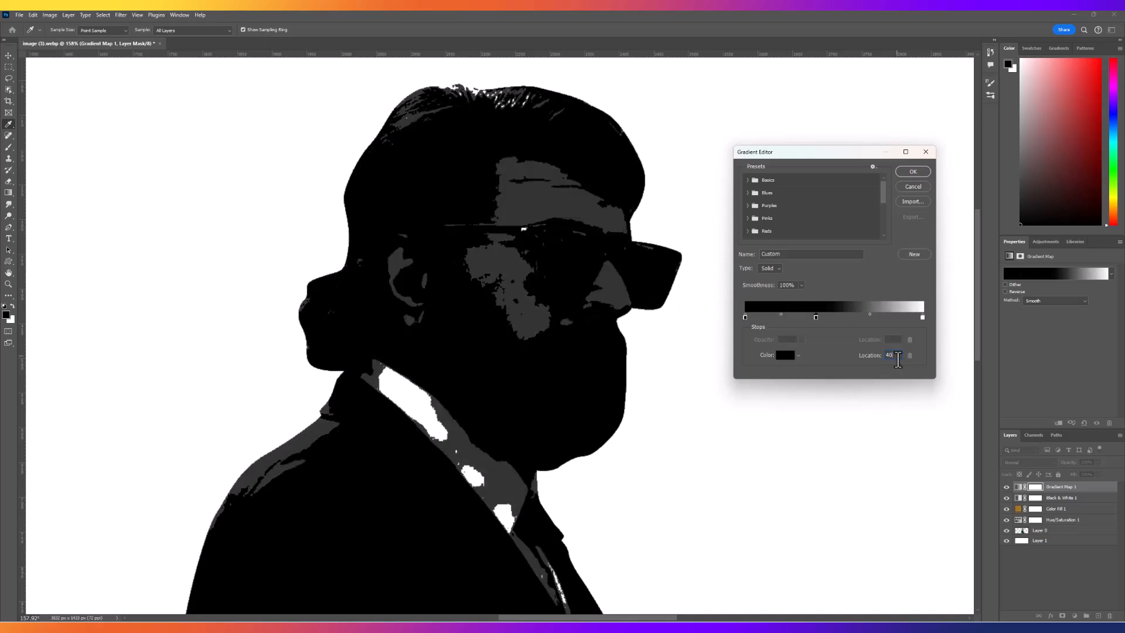
double_click(890, 355)
Colour the gradient's 40% stop a fully saturated bright orange.
double_click(814, 316)
click(784, 211)
click(736, 135)
drag(735, 135, 778, 148)
click(784, 214)
click(785, 210)
drag(784, 210, 785, 208)
drag(772, 142, 793, 122)
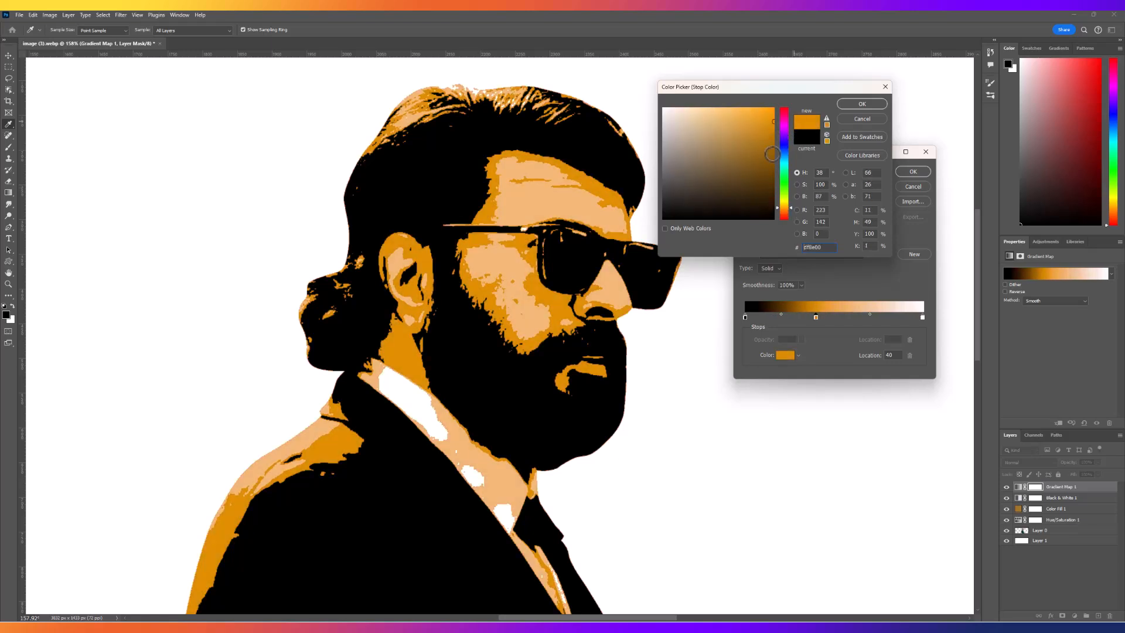
drag(782, 209, 785, 213)
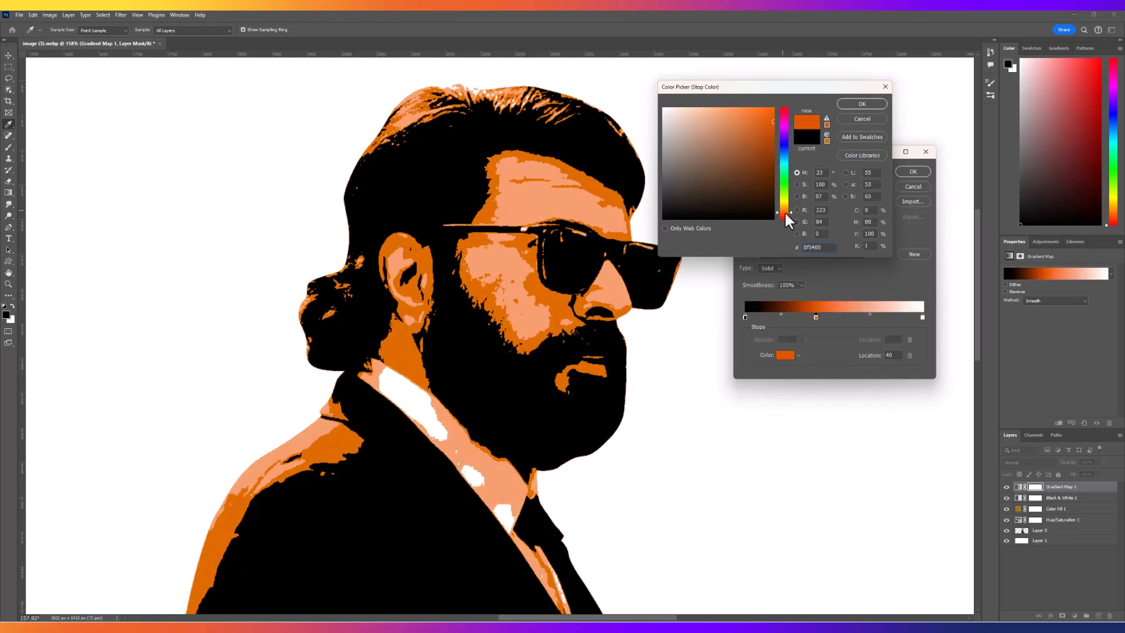
drag(777, 150, 814, 107)
click(862, 105)
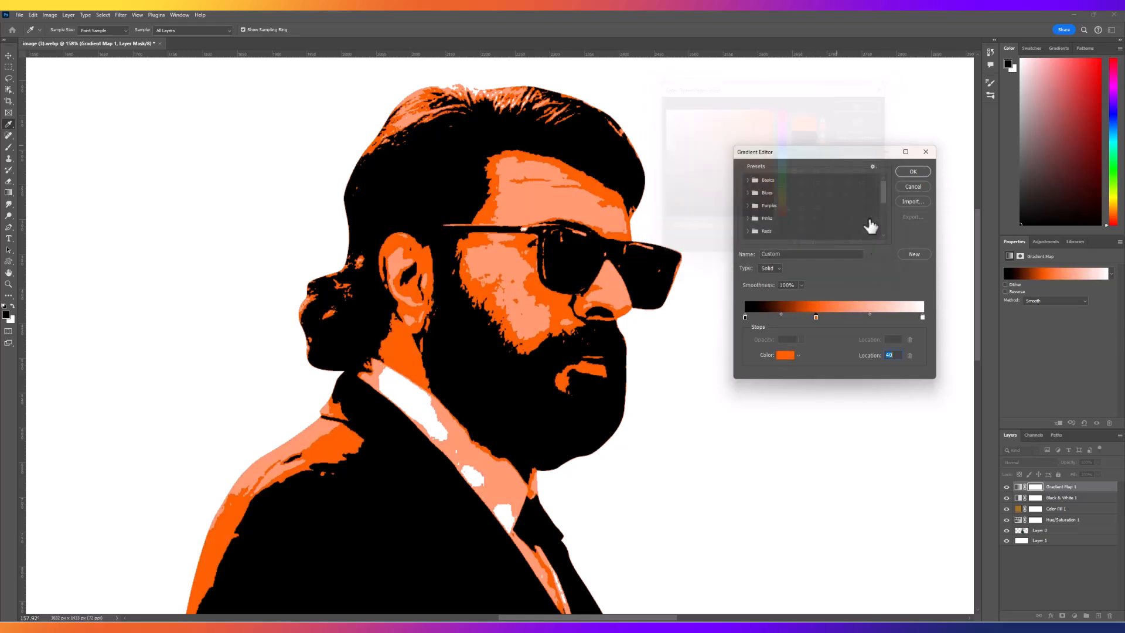
Add another gradient stop at location 60% and colour it amber, #ffae00.
click(868, 317)
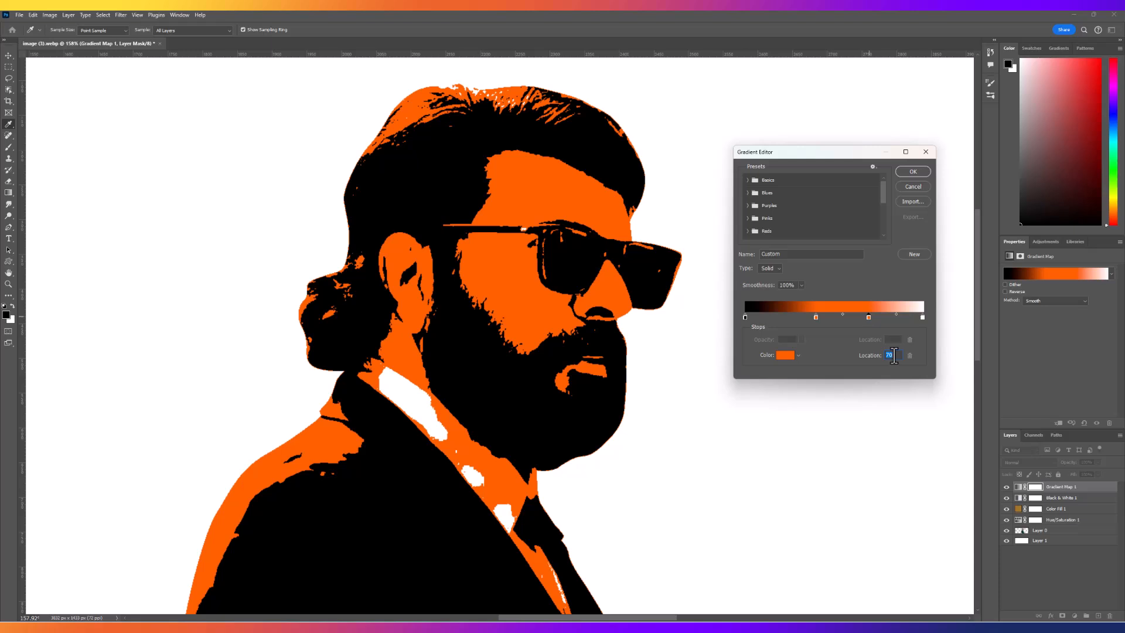
text(60)
click(850, 316)
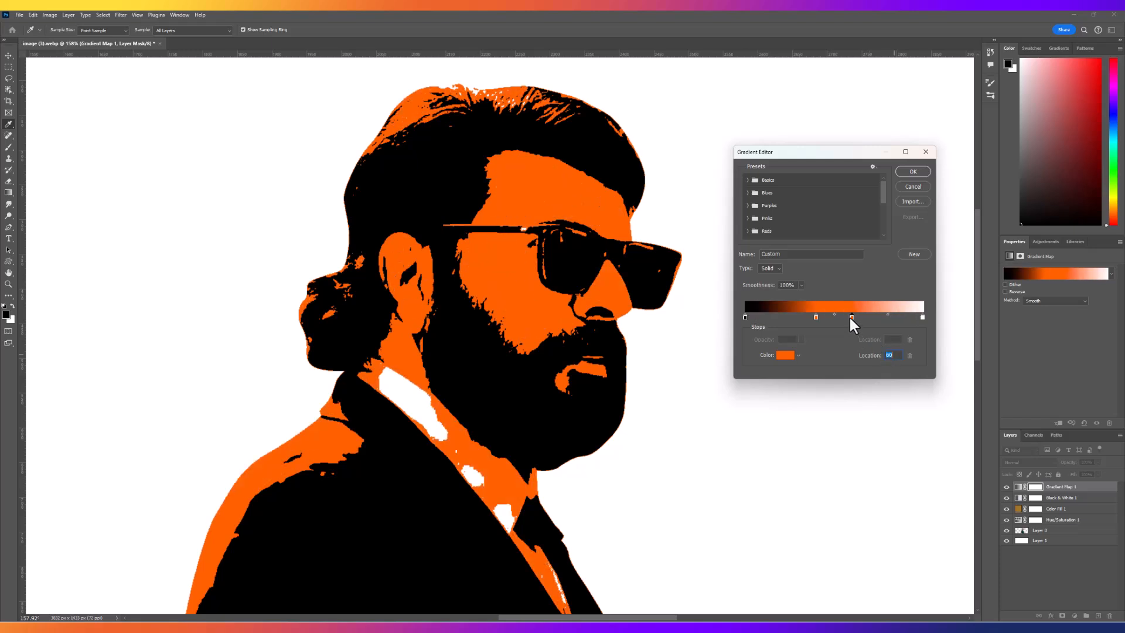
double_click(850, 317)
click(783, 207)
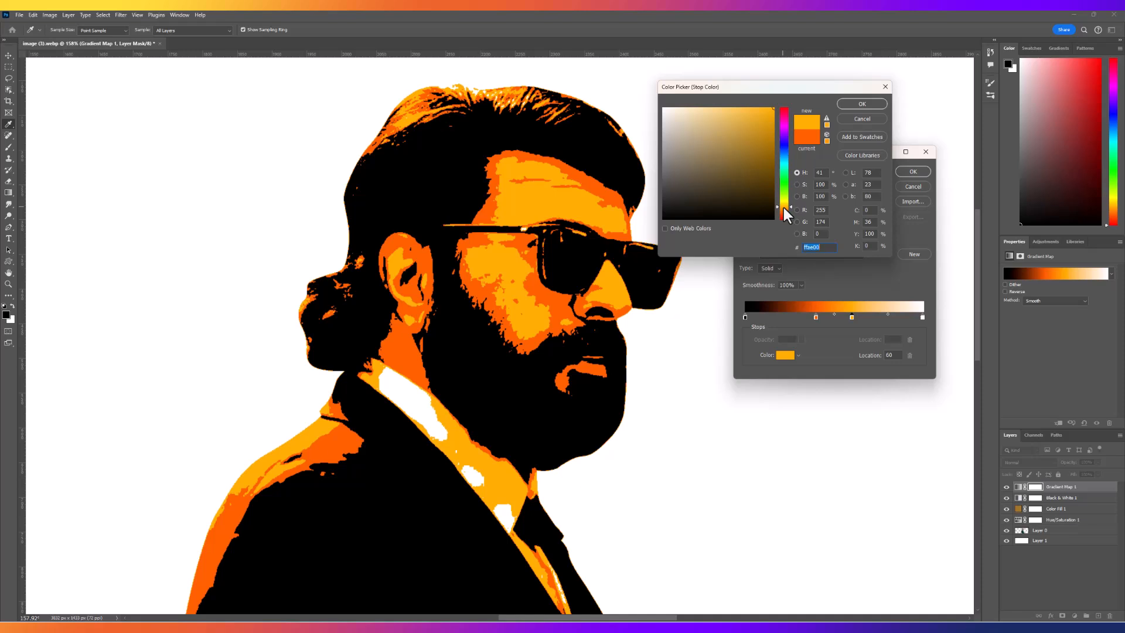
key(Return)
Change the 40% gradient stop to a redder orange, #ff4800.
click(815, 317)
double_click(815, 317)
click(785, 211)
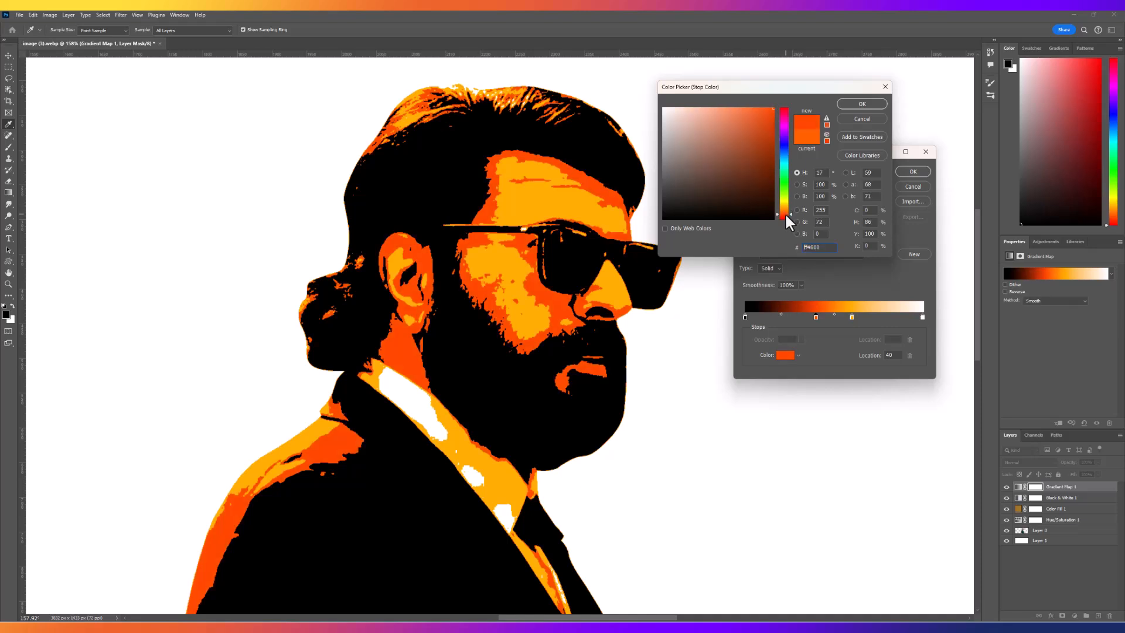
key(Return)
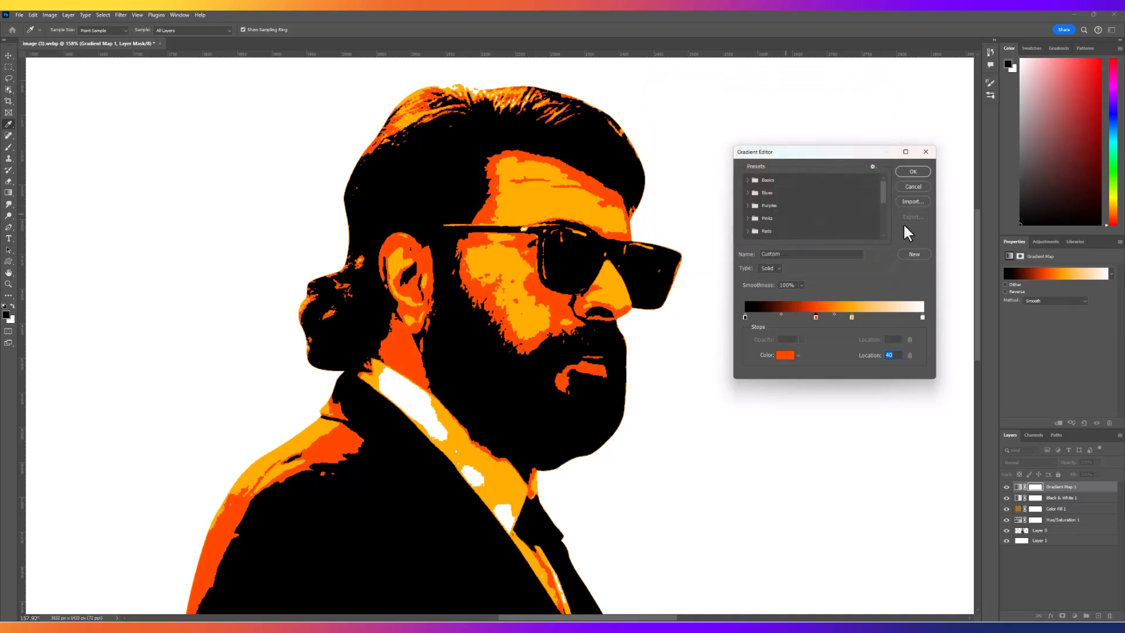
Shift the 60% gradient stop to a golden yellow and apply the edited gradient map.
double_click(851, 318)
click(786, 207)
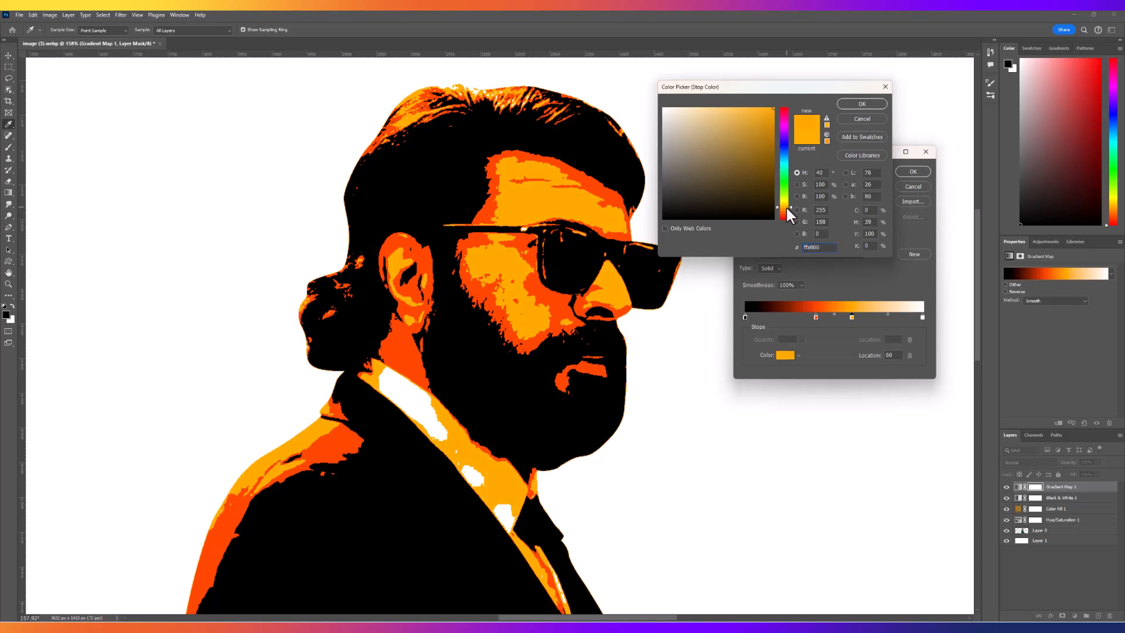
drag(787, 207, 786, 205)
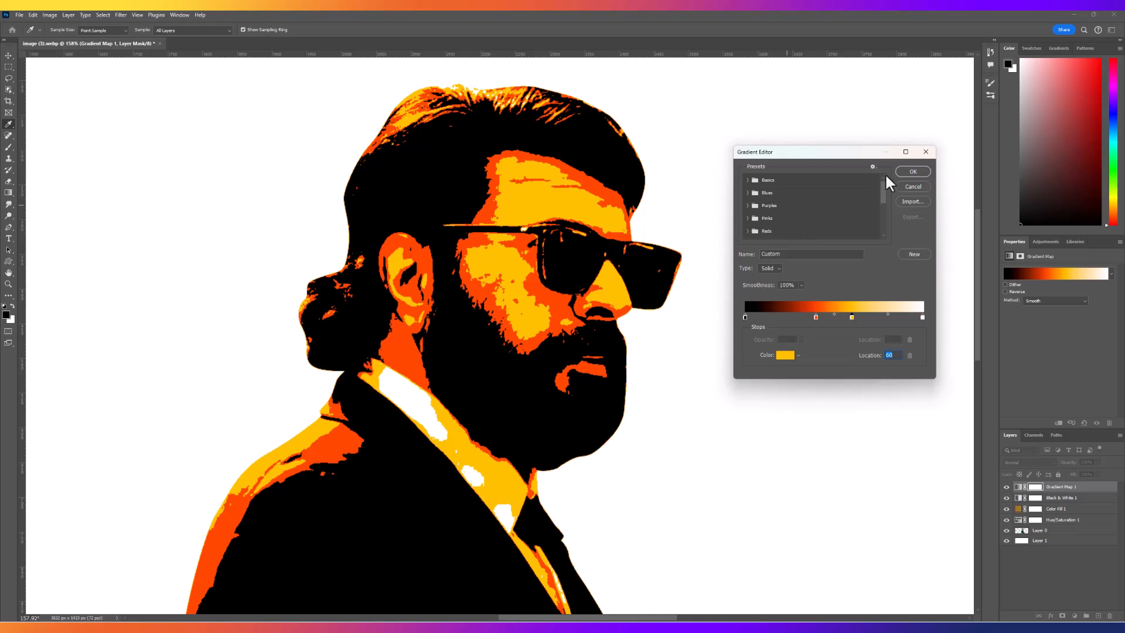
click(910, 172)
Inspect the cut-out's pixelated colour edges, and smooth Layer 0 with the Oil Paint filter, using low Stylization, Cleanliness 5, Scale 10 and Bristle Detail 10.
scroll(694, 245, down, 5)
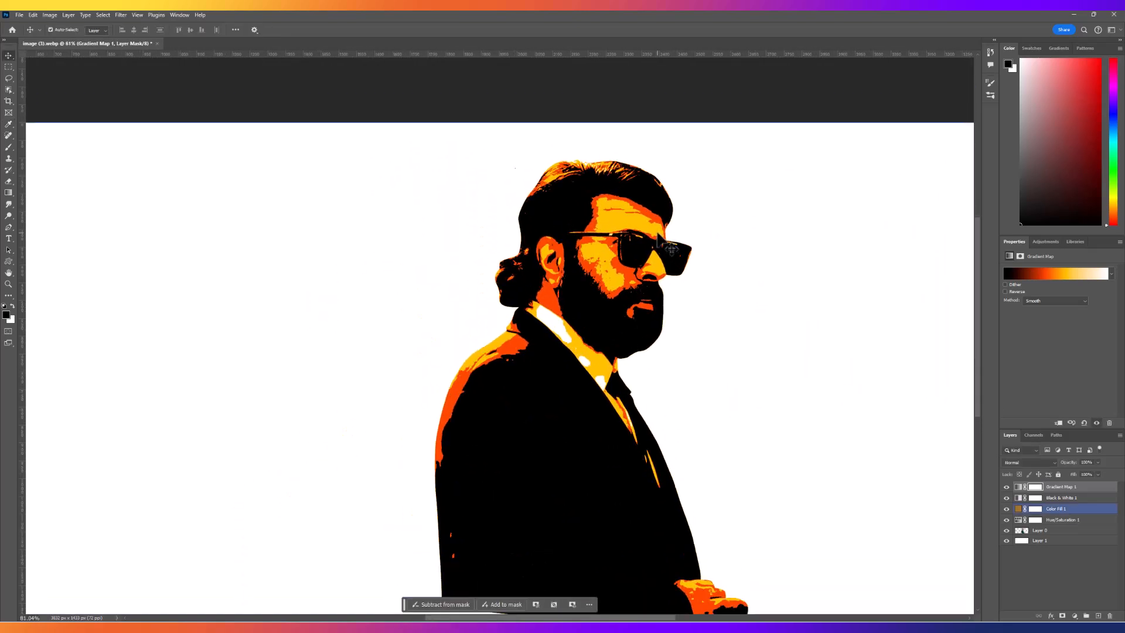
scroll(671, 249, up, 2)
click(1039, 530)
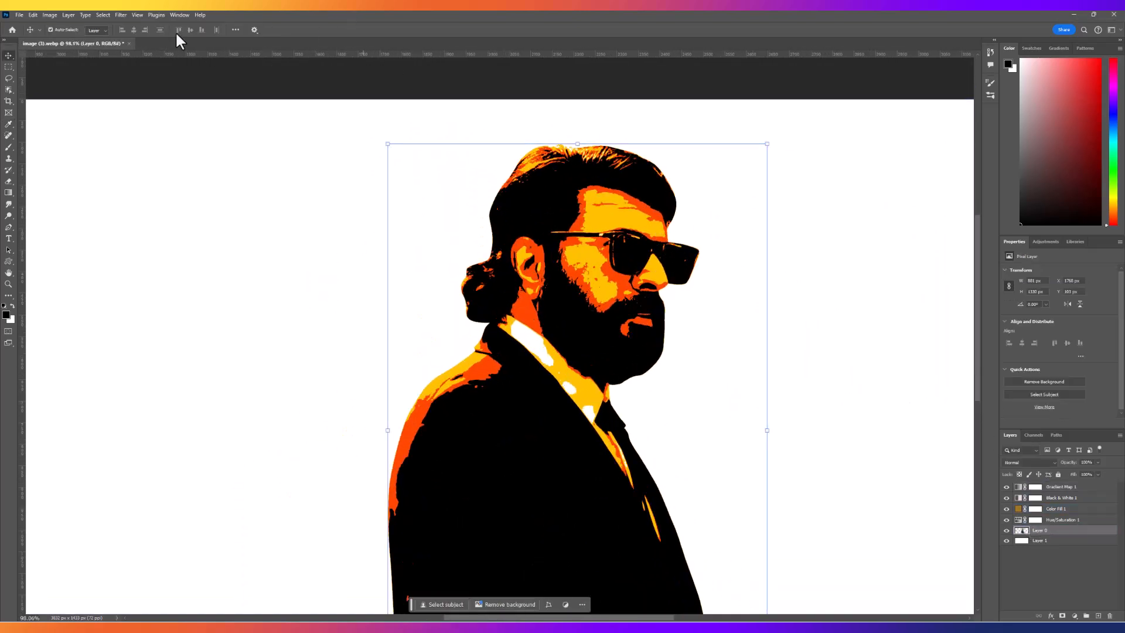
scroll(595, 357, up, 15)
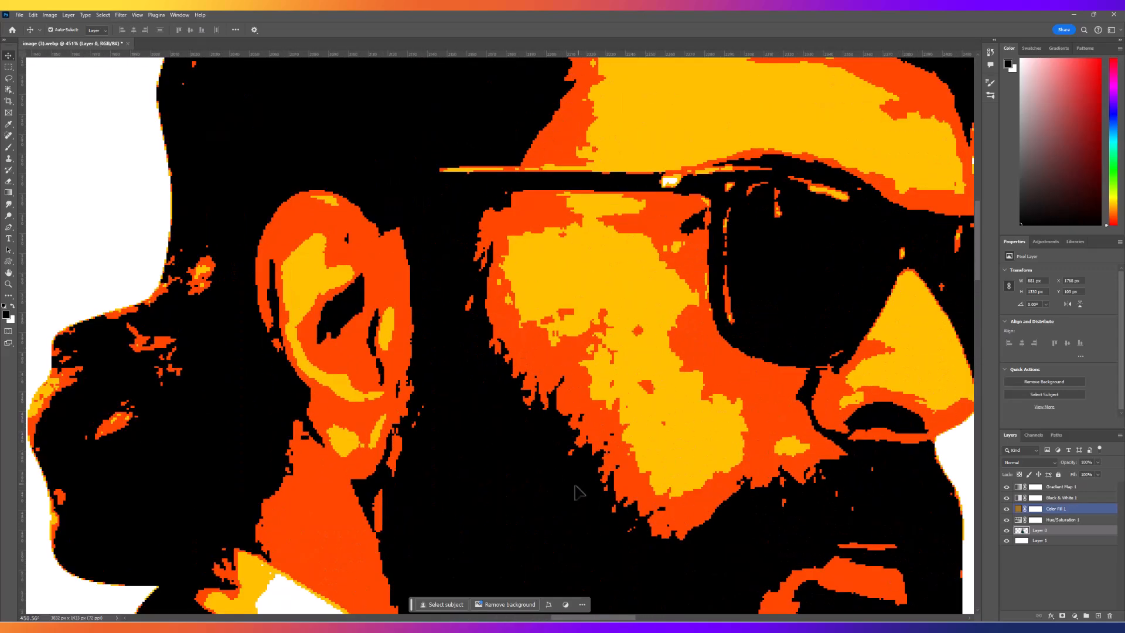
scroll(476, 339, down, 12)
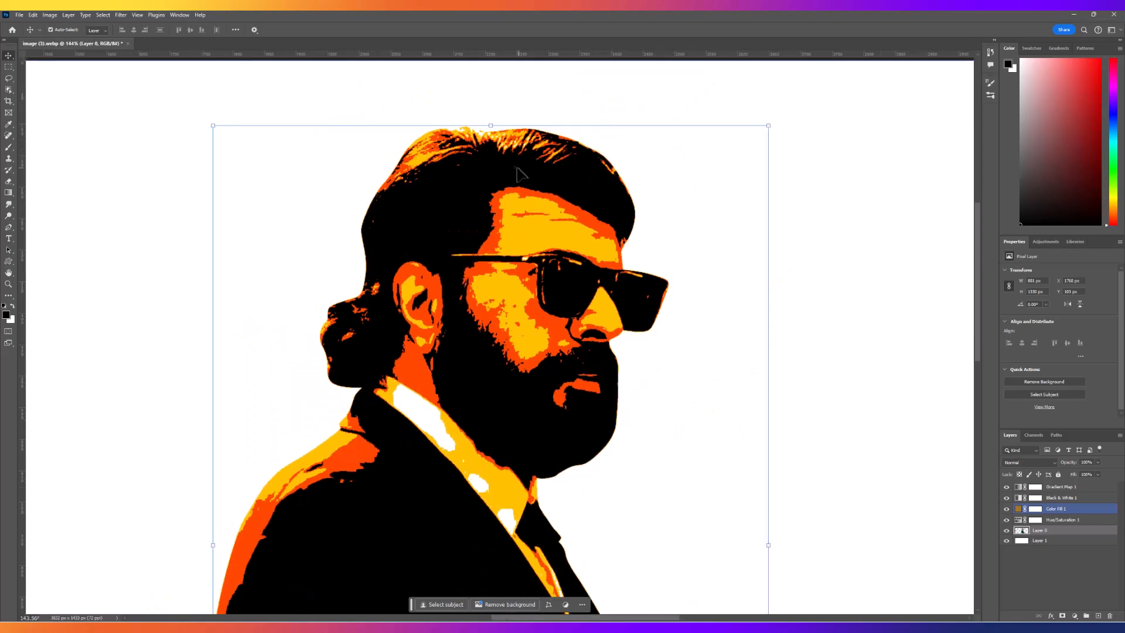
scroll(494, 120, up, 16)
scroll(528, 157, down, 12)
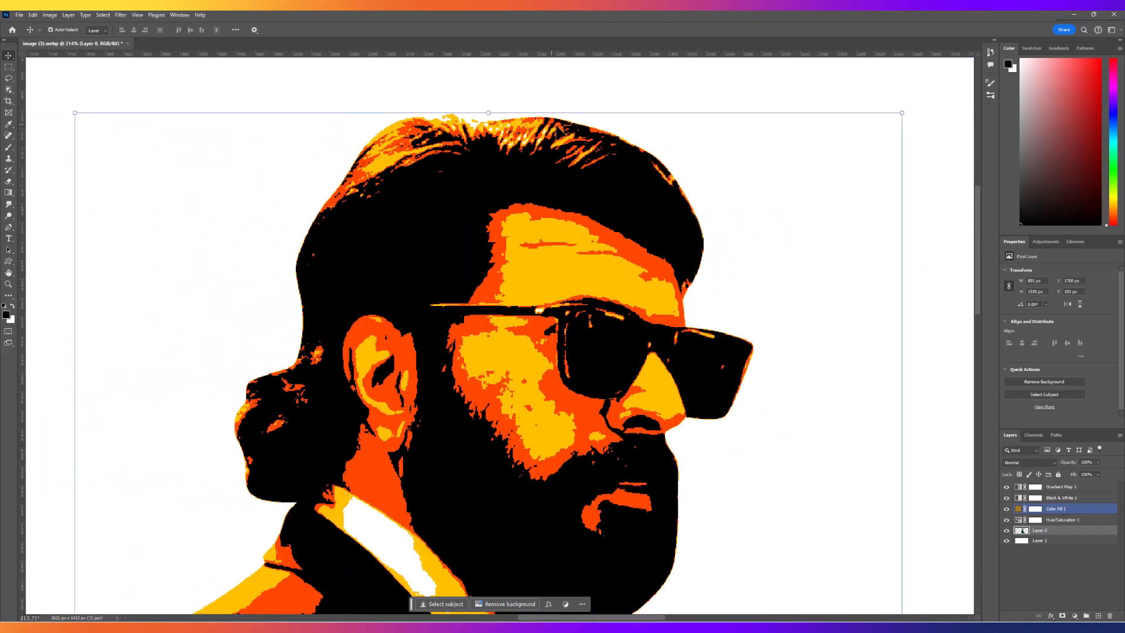
scroll(556, 320, up, 2)
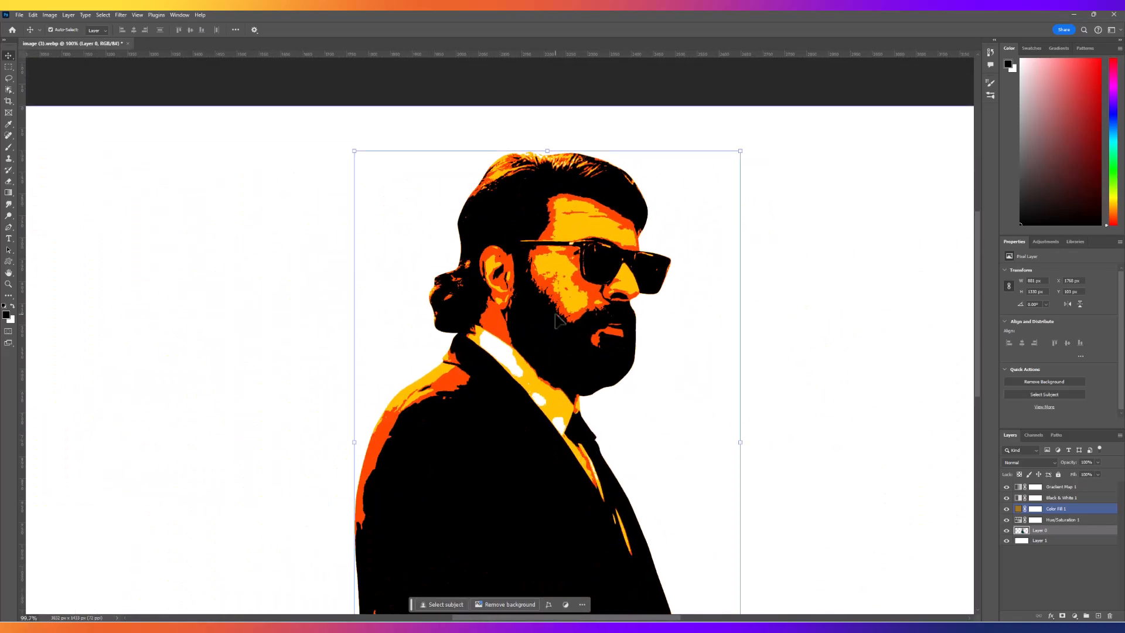
click(121, 16)
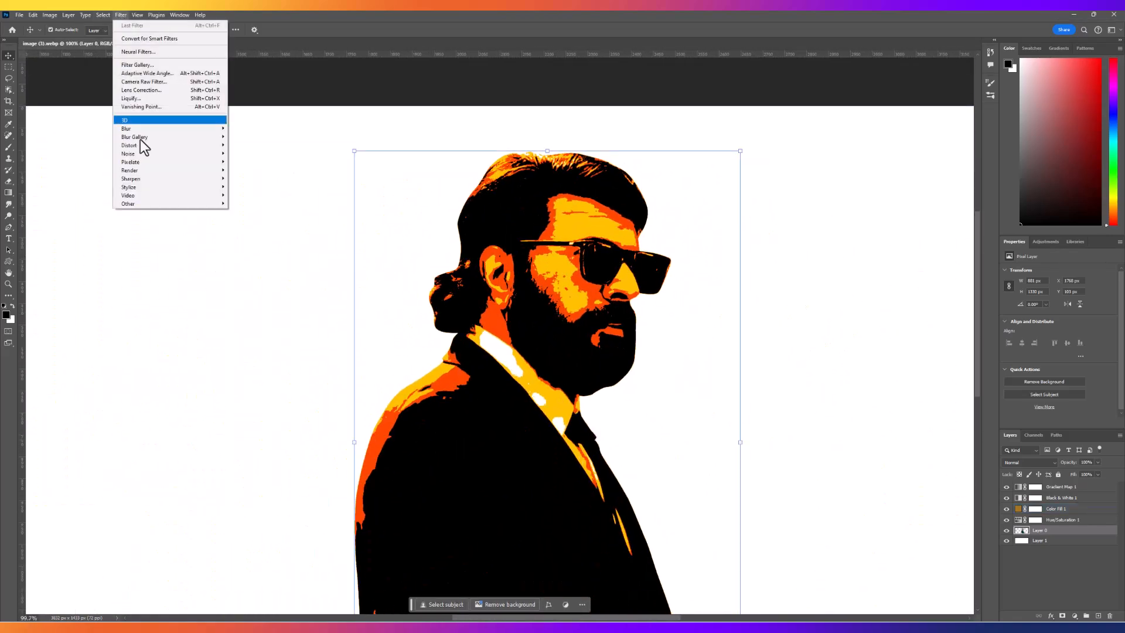
click(1044, 529)
click(121, 14)
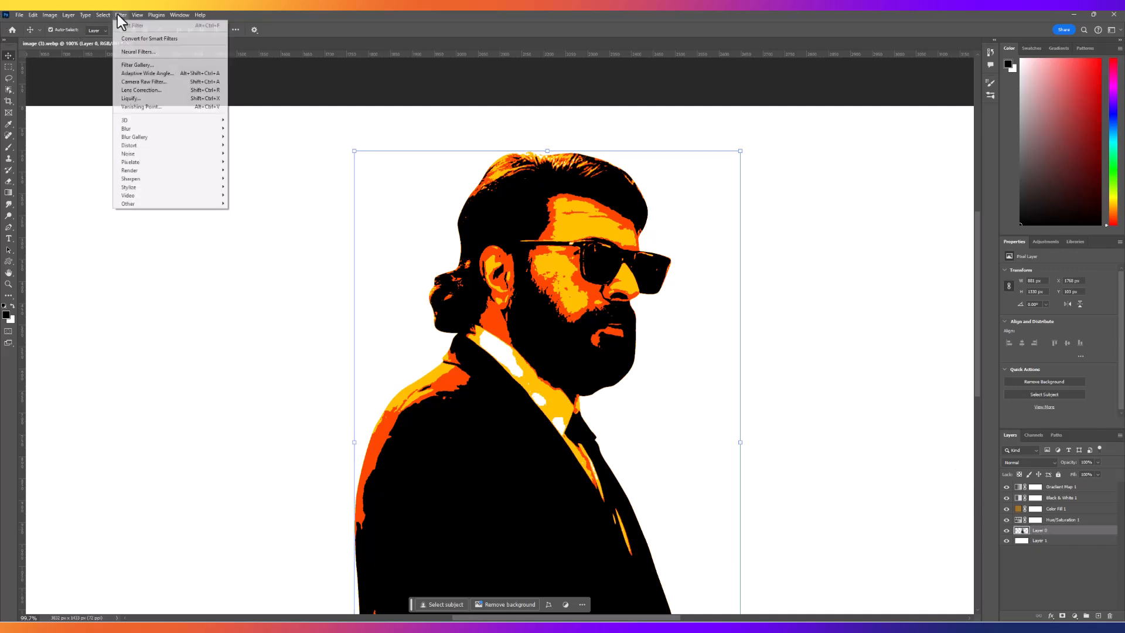
mouse_move(179, 189)
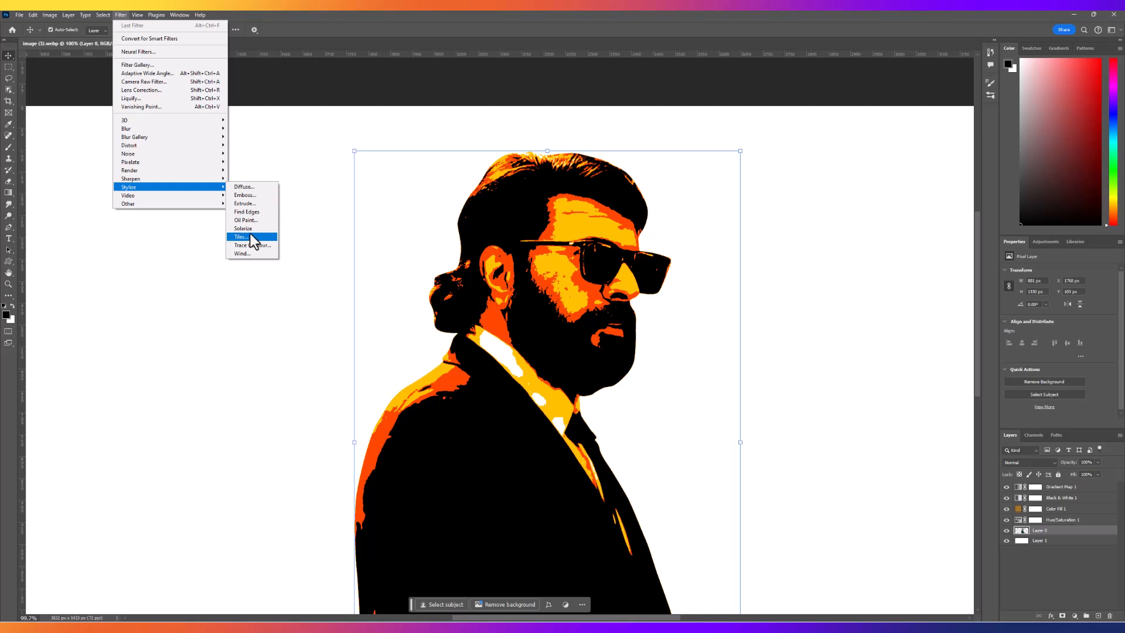
click(252, 236)
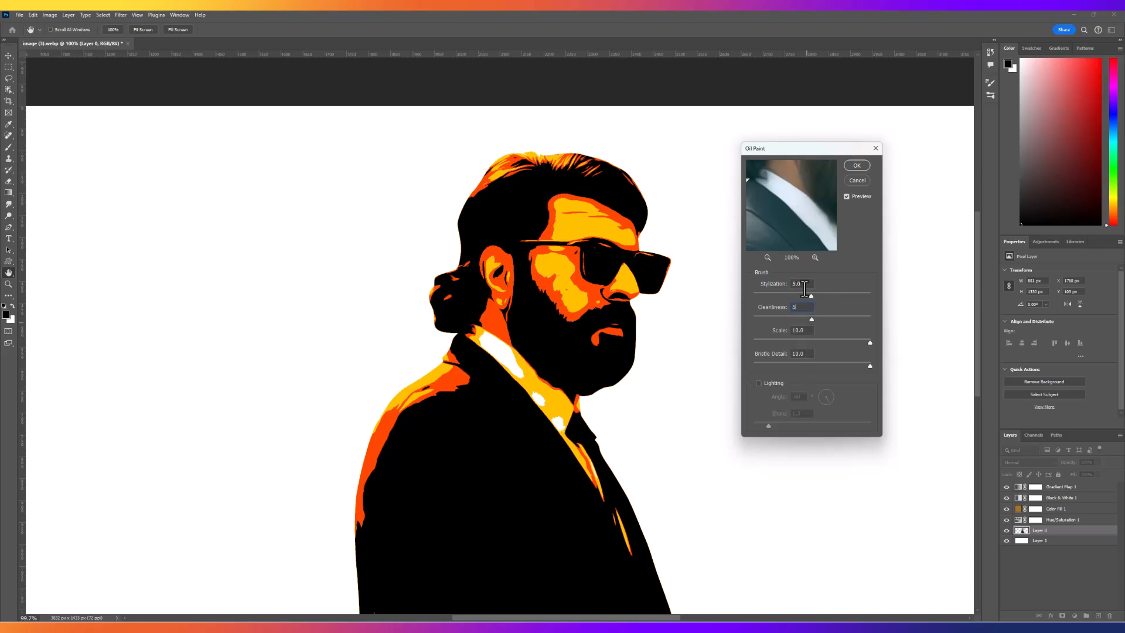
drag(796, 295, 790, 295)
click(861, 167)
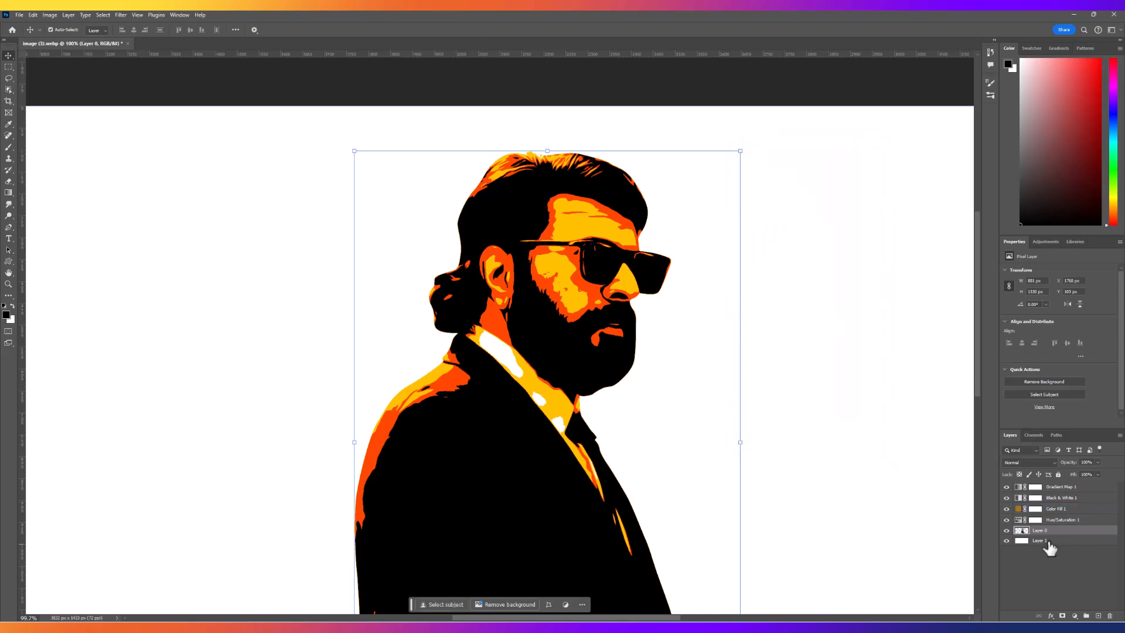
Apply Shadows/Highlights to the cut-out layer with Shadows Amount 36%, Shadows Tone 47% and a small Highlights Amount.
click(50, 15)
click(50, 14)
click(51, 14)
mouse_move(91, 40)
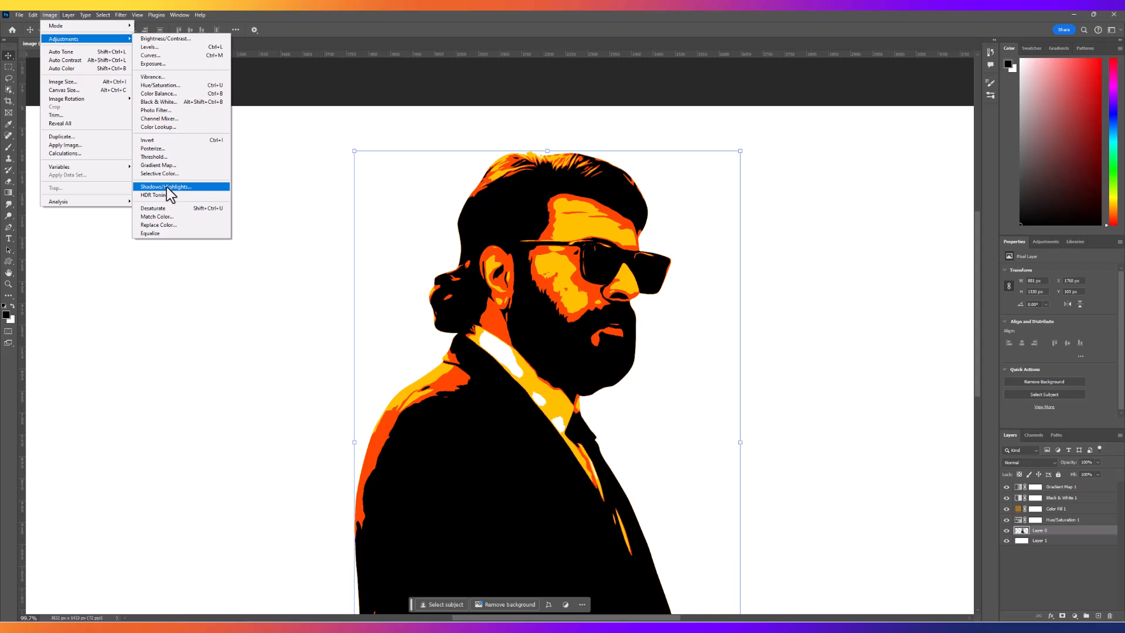
click(166, 188)
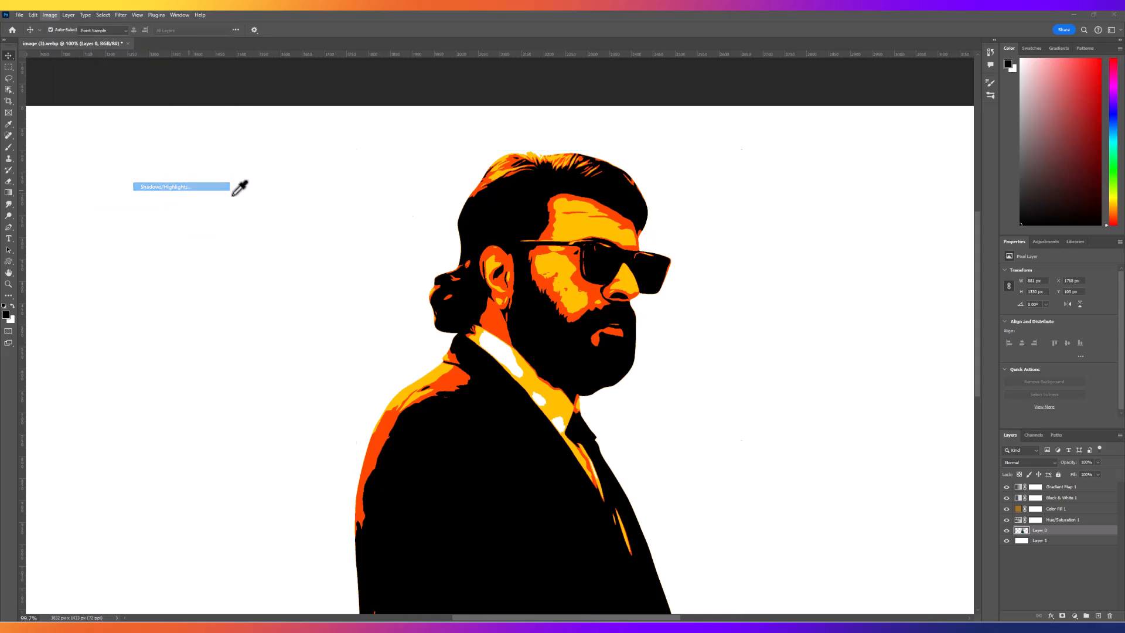
drag(865, 117, 821, 211)
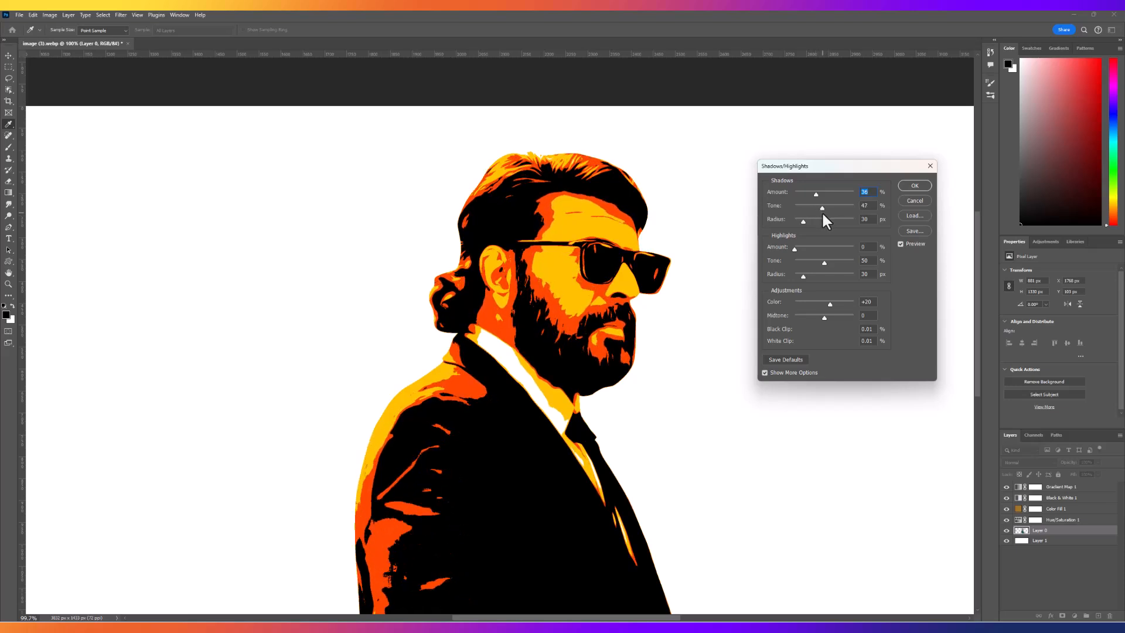
key(Tab)
drag(859, 168, 850, 153)
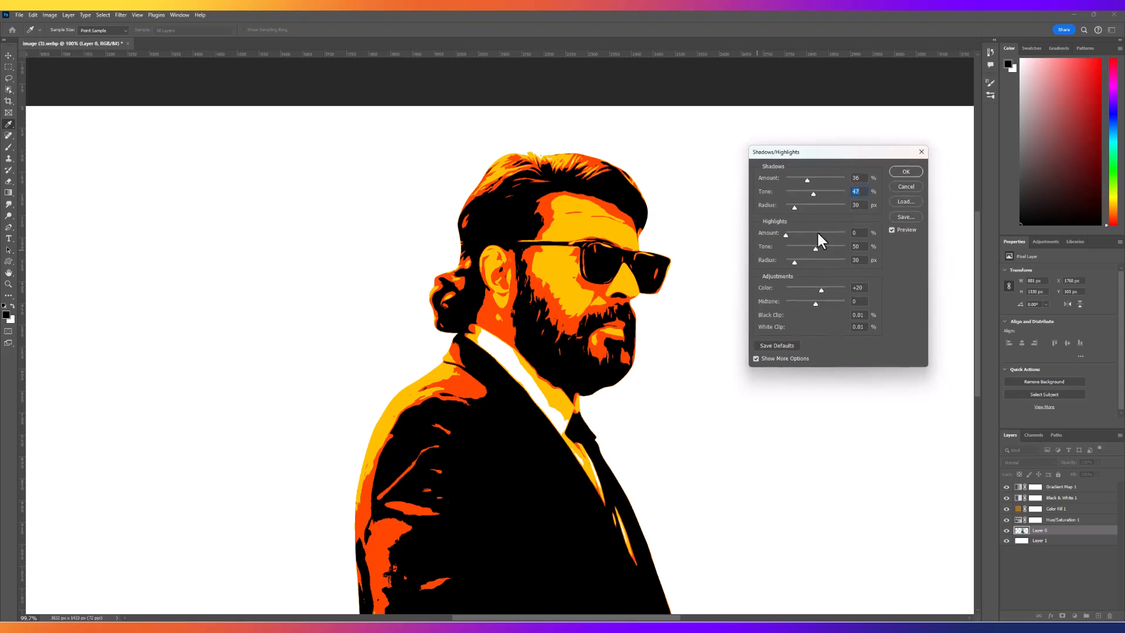
drag(786, 236, 792, 234)
click(904, 172)
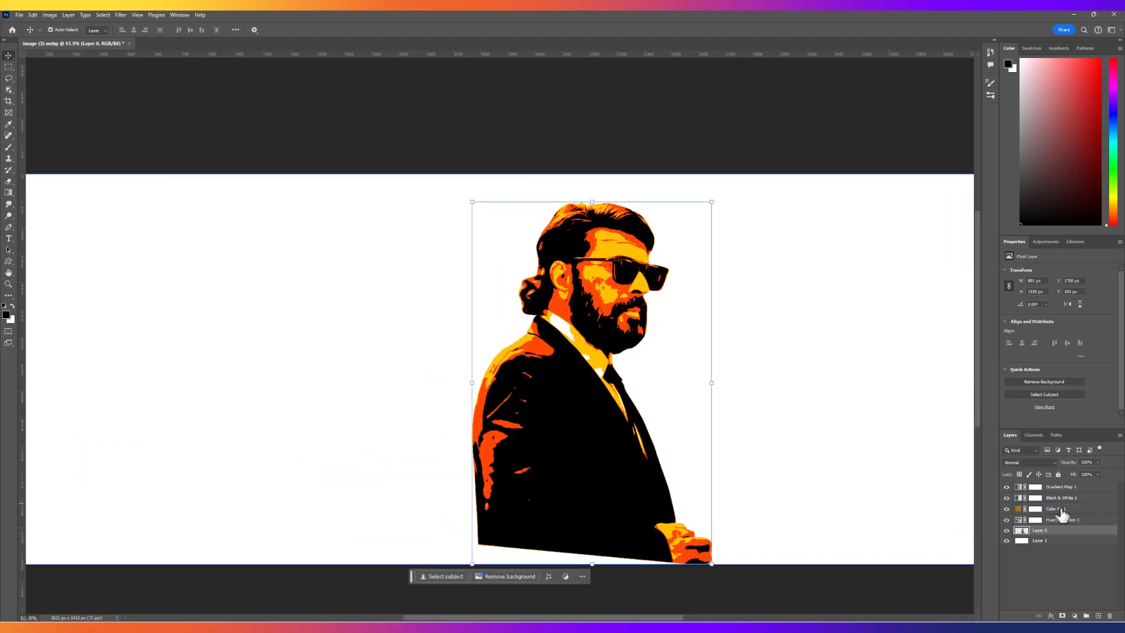
Duplicate the actor's cut-out layer, Layer 0.
click(1066, 497)
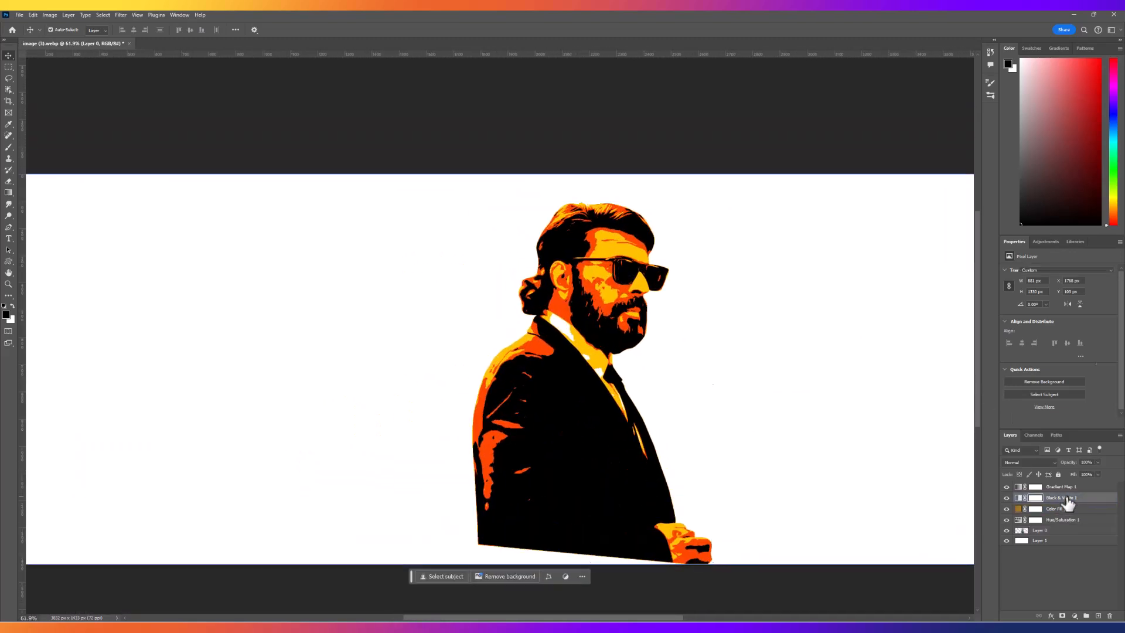
click(1055, 530)
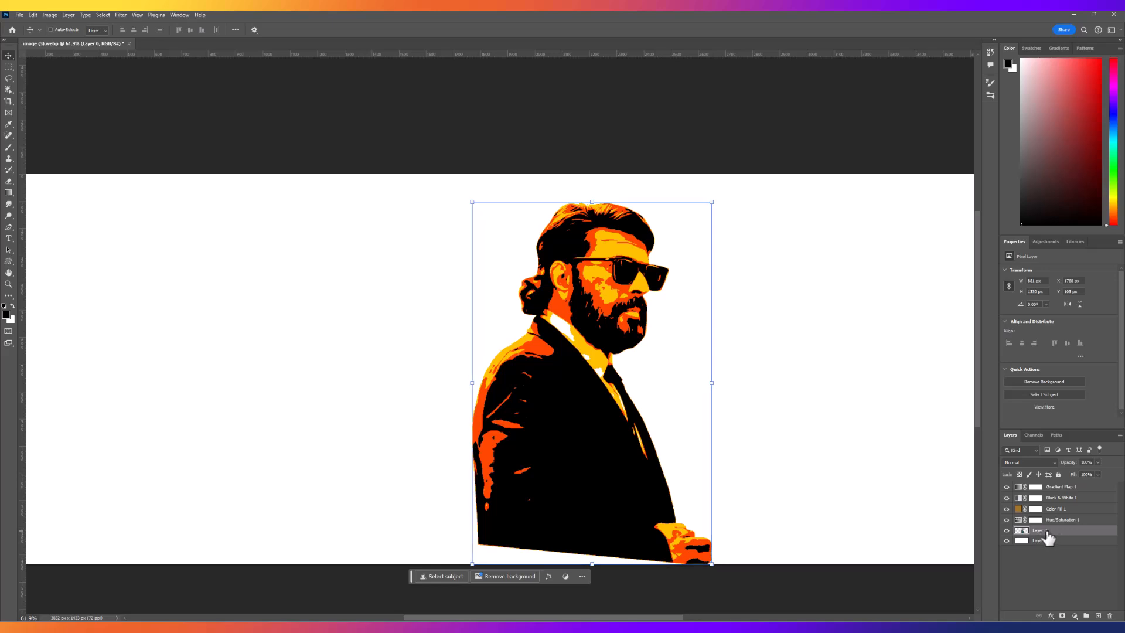
key(ctrl+d)
key(ctrl+j)
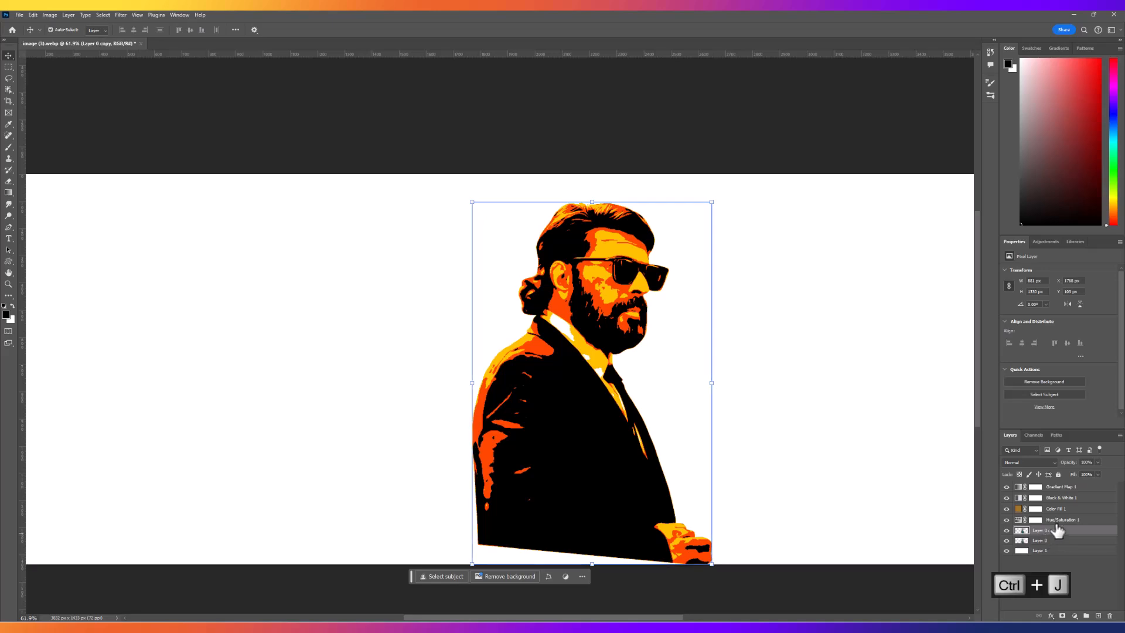
Merge the duplicated cut-out with the four adjustment layers above it into a single layer.
shift+click(1062, 488)
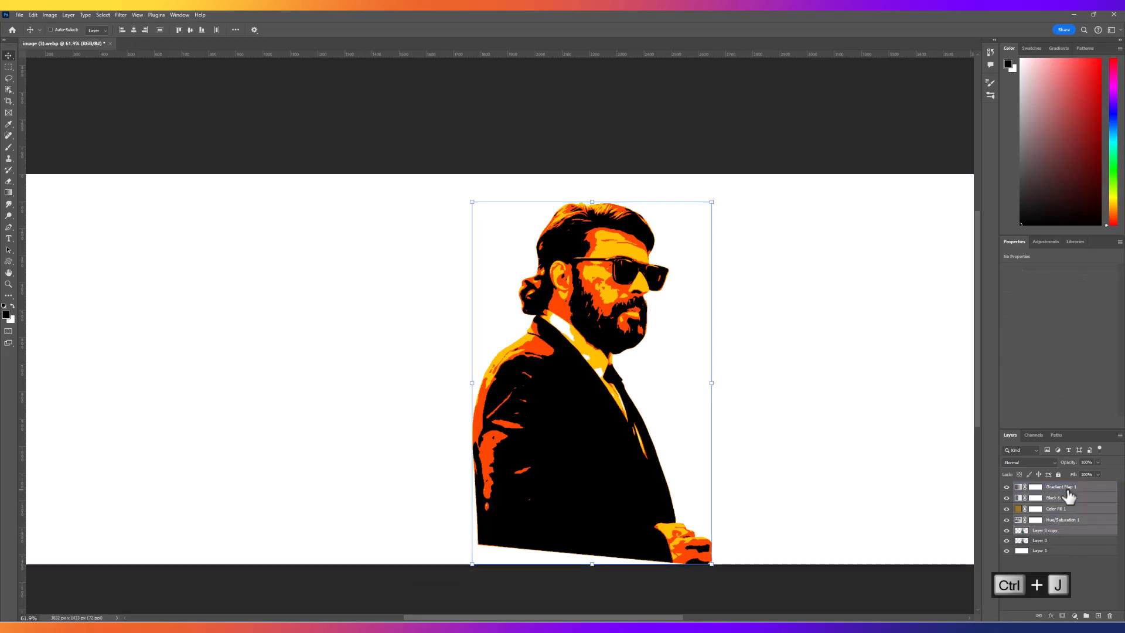
key(ctrl+e)
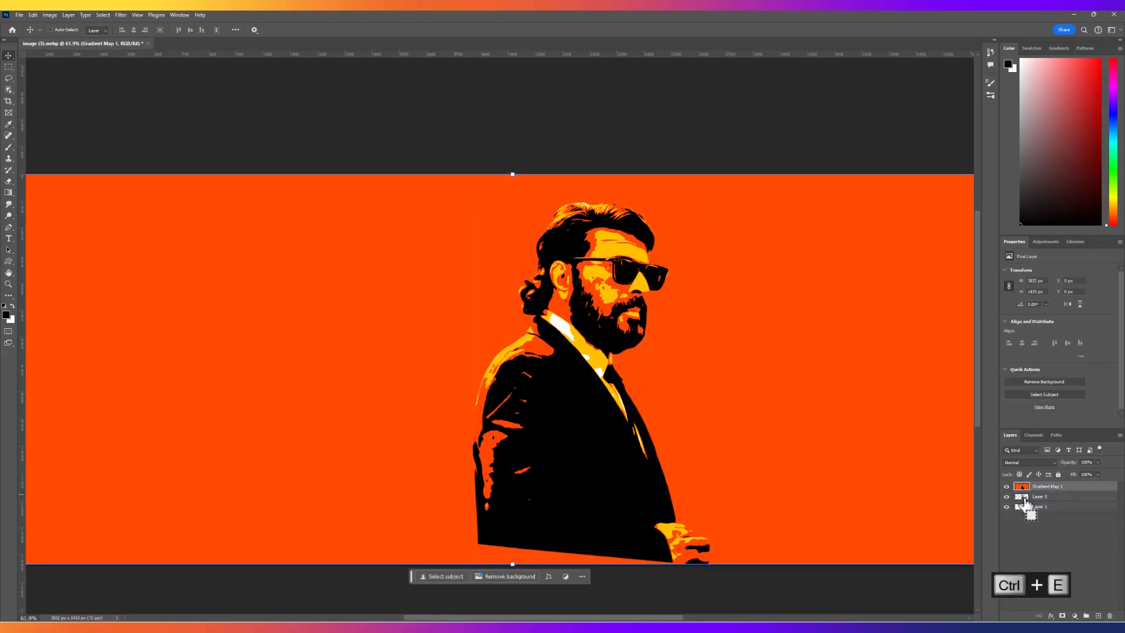
drag(1024, 503, 1025, 505)
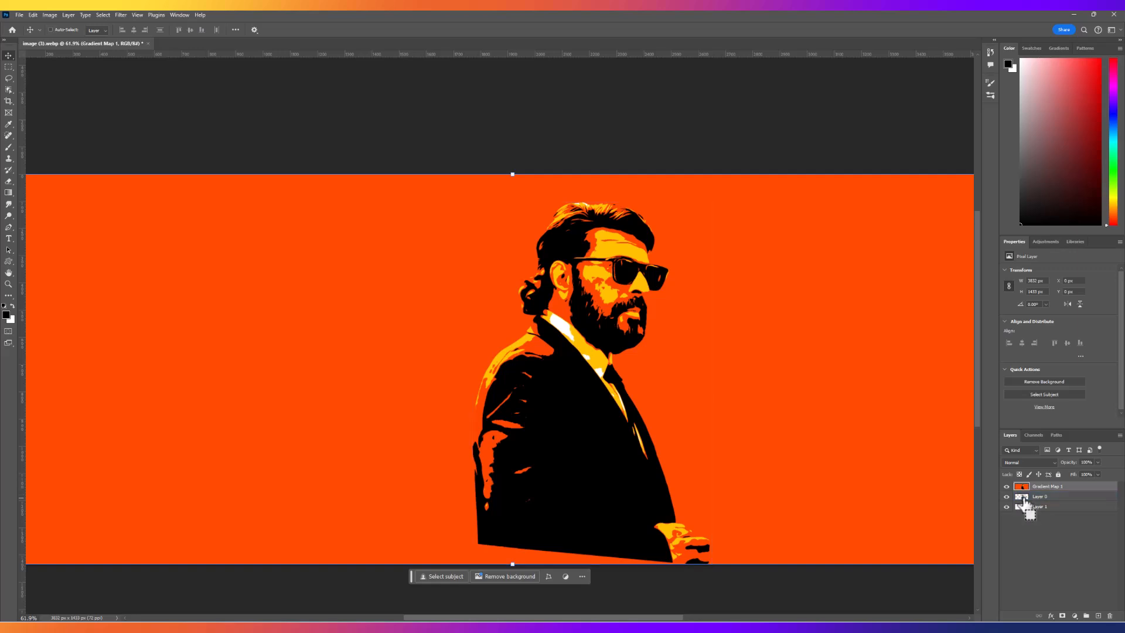
Mask the merged Gradient Map 1 layer to Layer 0's outline, apply the mask permanently, and check the result against Layer 0.
ctrl+click(1022, 497)
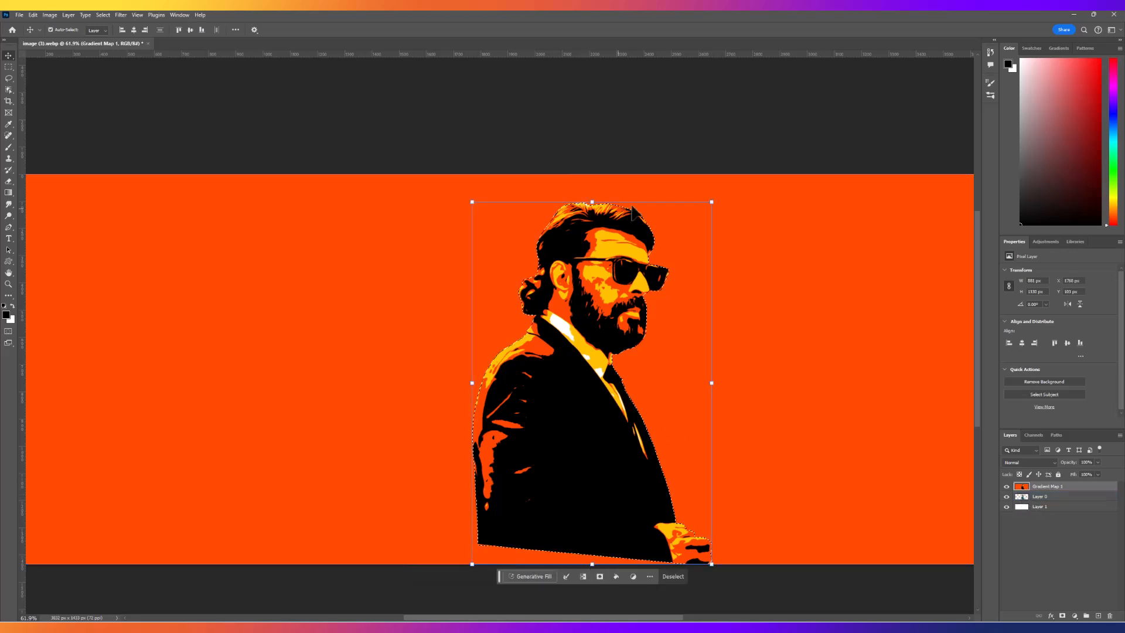
click(1051, 494)
click(1063, 616)
scroll(630, 280, up, 5)
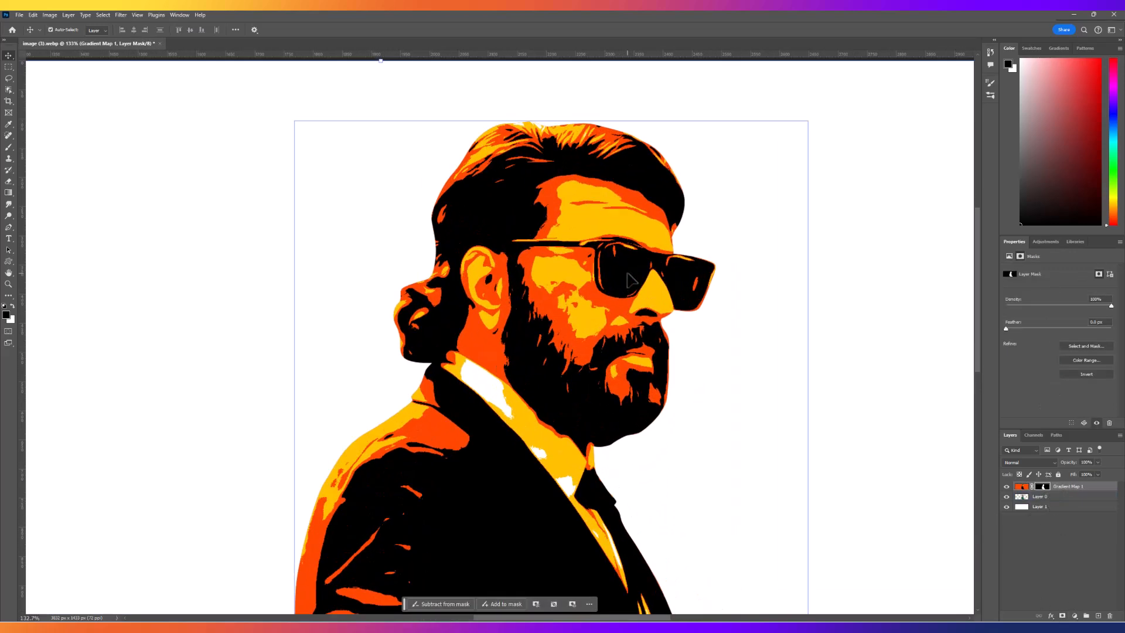
scroll(648, 283, down, 3)
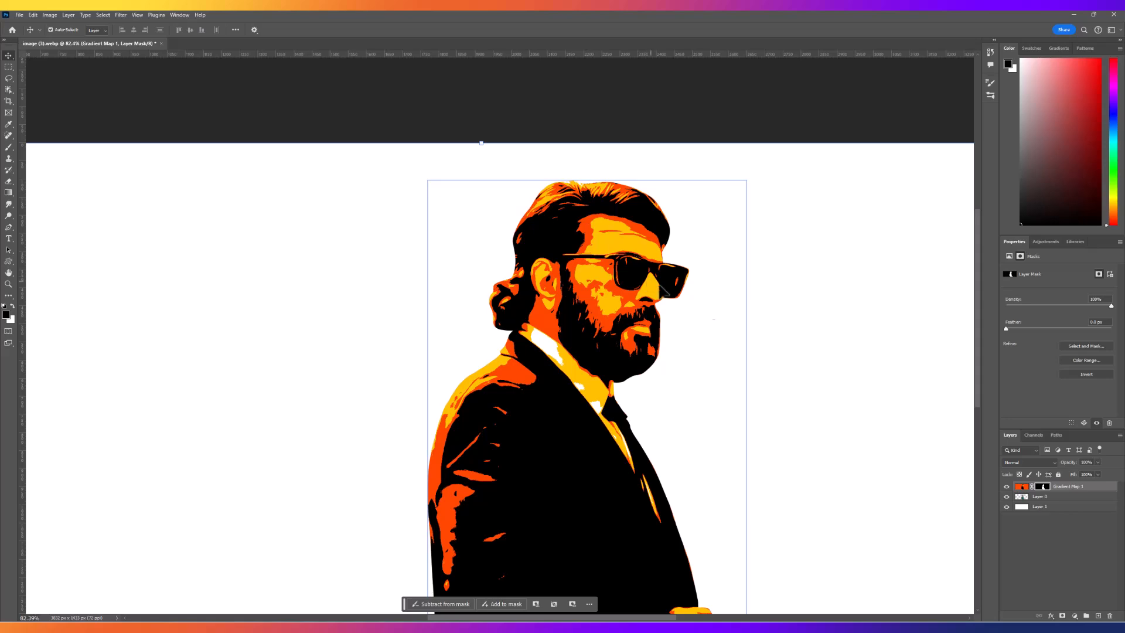
right_click(1042, 486)
click(1064, 513)
scroll(644, 274, up, 4)
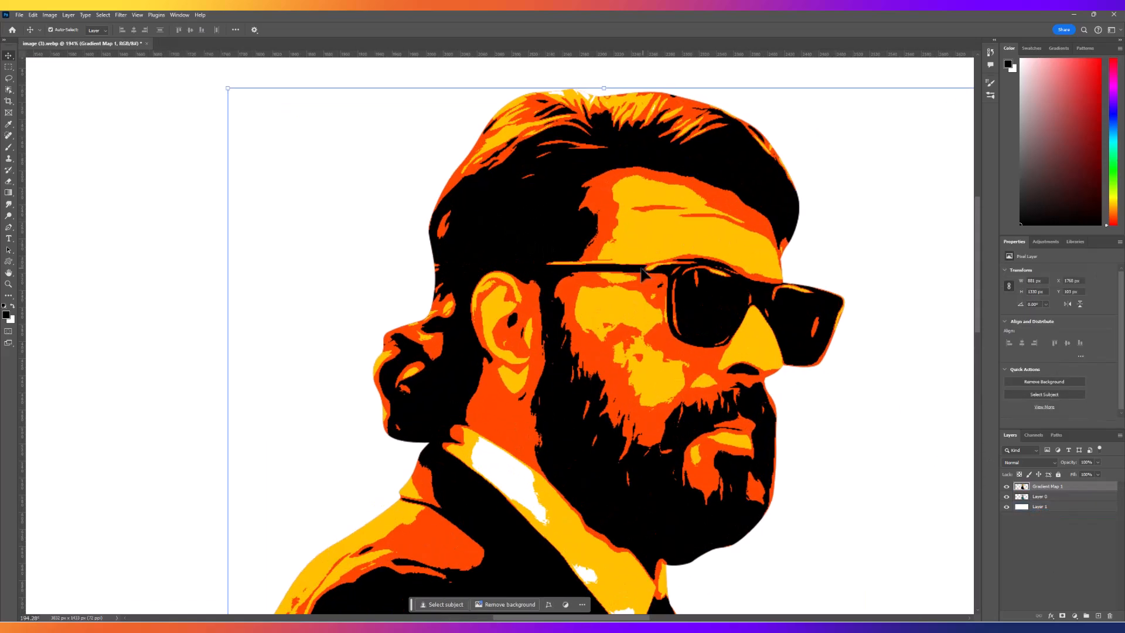
click(1006, 496)
click(1007, 497)
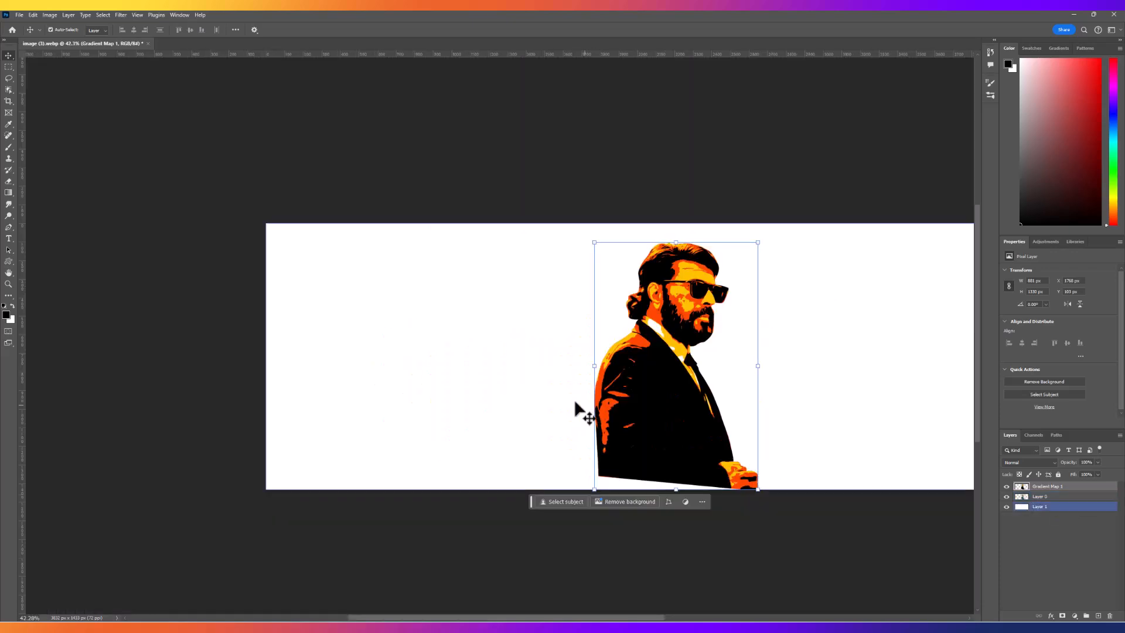
Sample the golden yellow beside the shirt collar and brush it over the collar's white area on Gradient Map 1.
scroll(574, 399, up, 6)
scroll(738, 265, up, 4)
key(b)
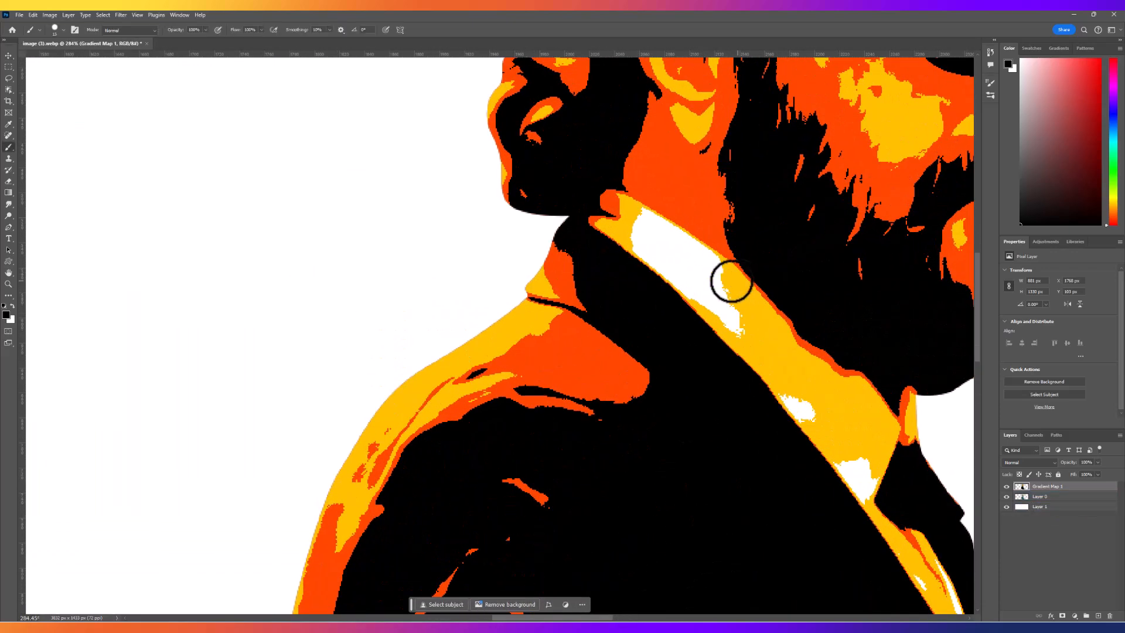
click(625, 218)
shift+click(666, 244)
key(ctrl+z)
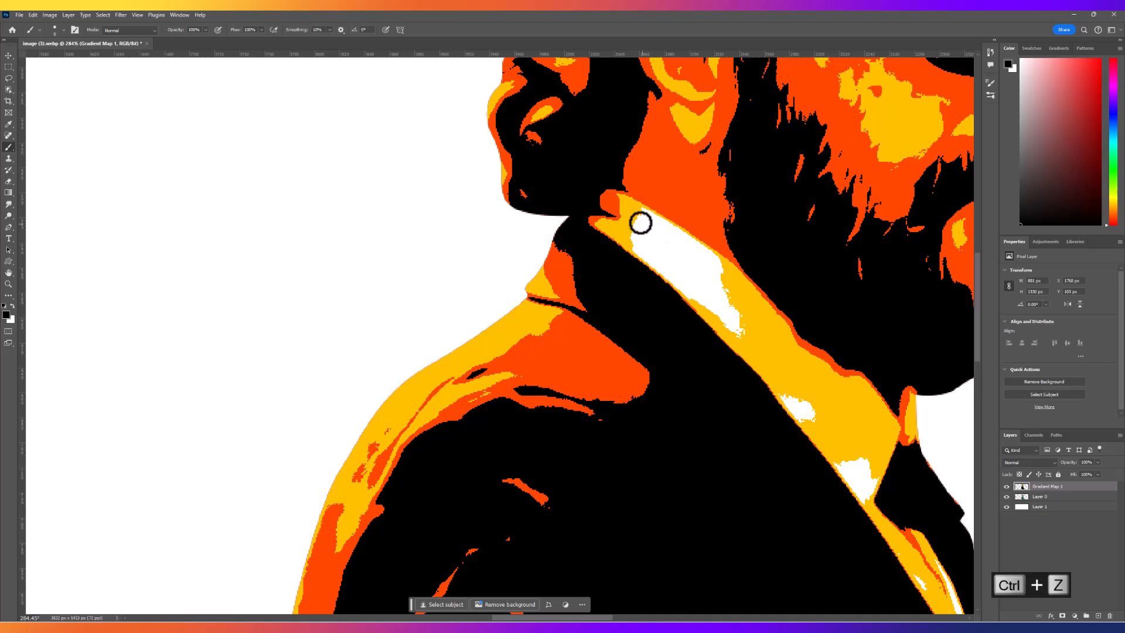
alt+click(632, 209)
mouse_move(637, 205)
mouse_down()
mouse_move(720, 266)
mouse_move(737, 302)
mouse_move(695, 275)
mouse_move(750, 329)
mouse_up()
key(bracketright)
key(bracketright)
key(bracketright)
key(bracketright)
mouse_move(635, 221)
mouse_down()
mouse_move(638, 238)
mouse_move(697, 284)
mouse_move(676, 246)
mouse_up()
Paint the remaining white patches and stray orange marks on the shirt front golden yellow, resizing the brush as needed.
key(bracketleft)
mouse_move(796, 405)
mouse_down()
mouse_move(781, 381)
mouse_move(863, 461)
mouse_move(861, 482)
mouse_move(841, 455)
mouse_move(871, 492)
mouse_up()
scroll(691, 328, down, 5)
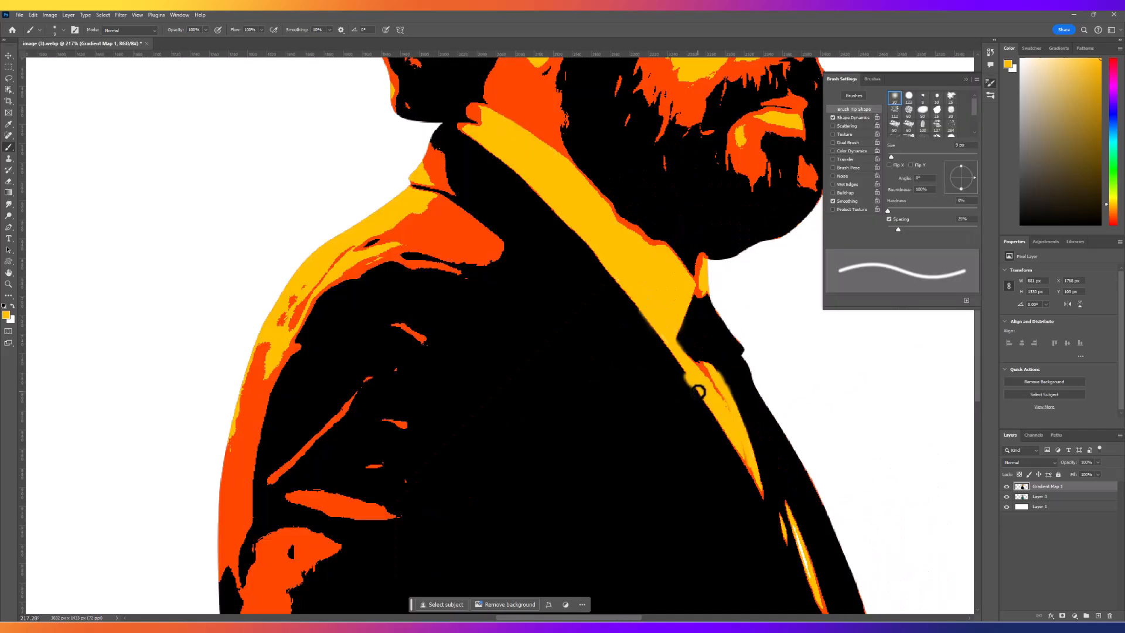
key(bracketright)
key(bracketright)
key(bracketright)
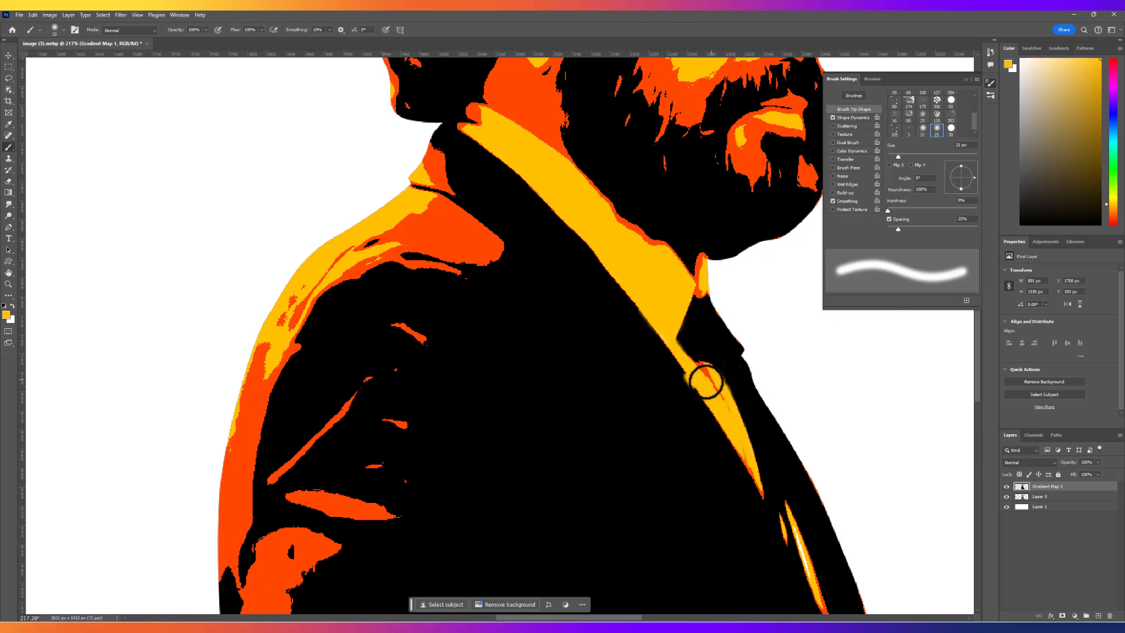
scroll(711, 381, down, 5)
scroll(648, 295, up, 6)
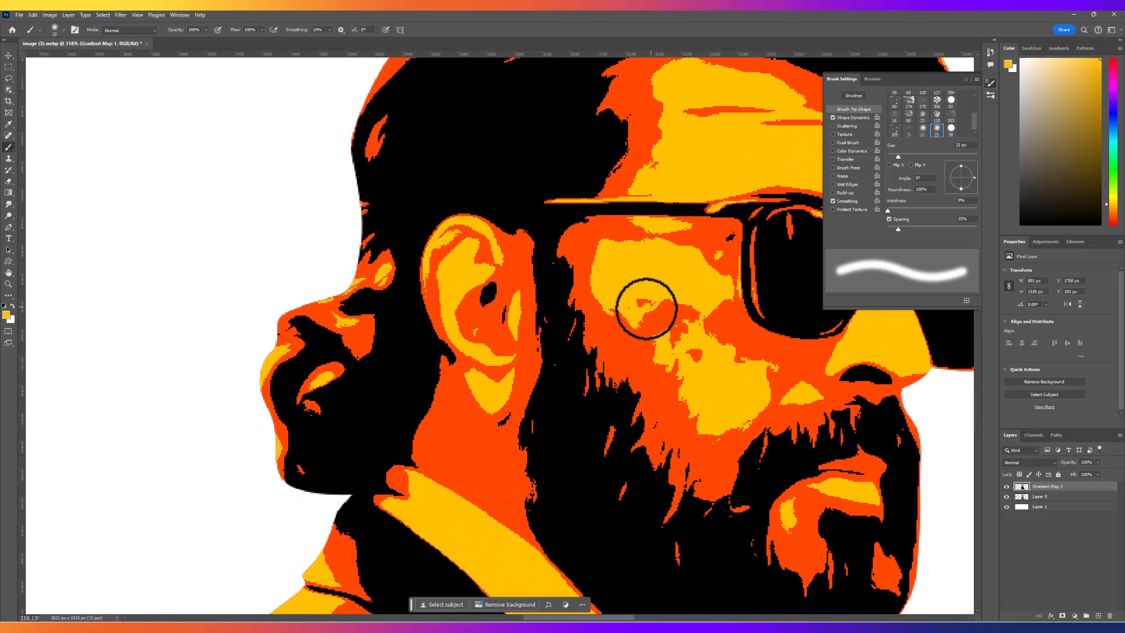
scroll(649, 295, down, 6)
scroll(651, 265, up, 1)
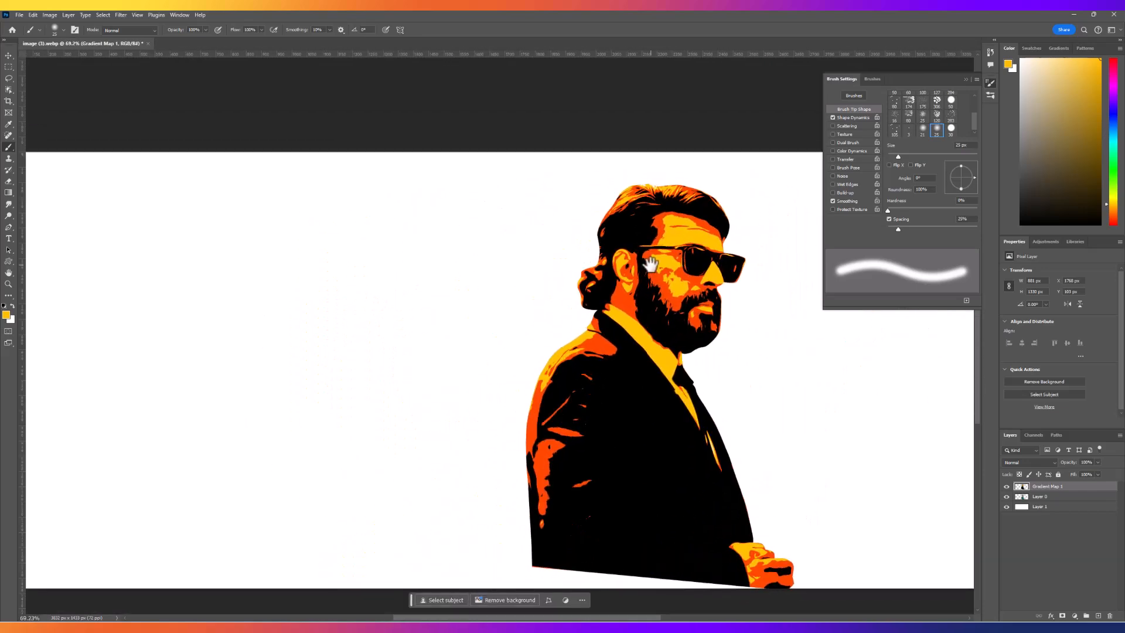
scroll(650, 265, down, 4)
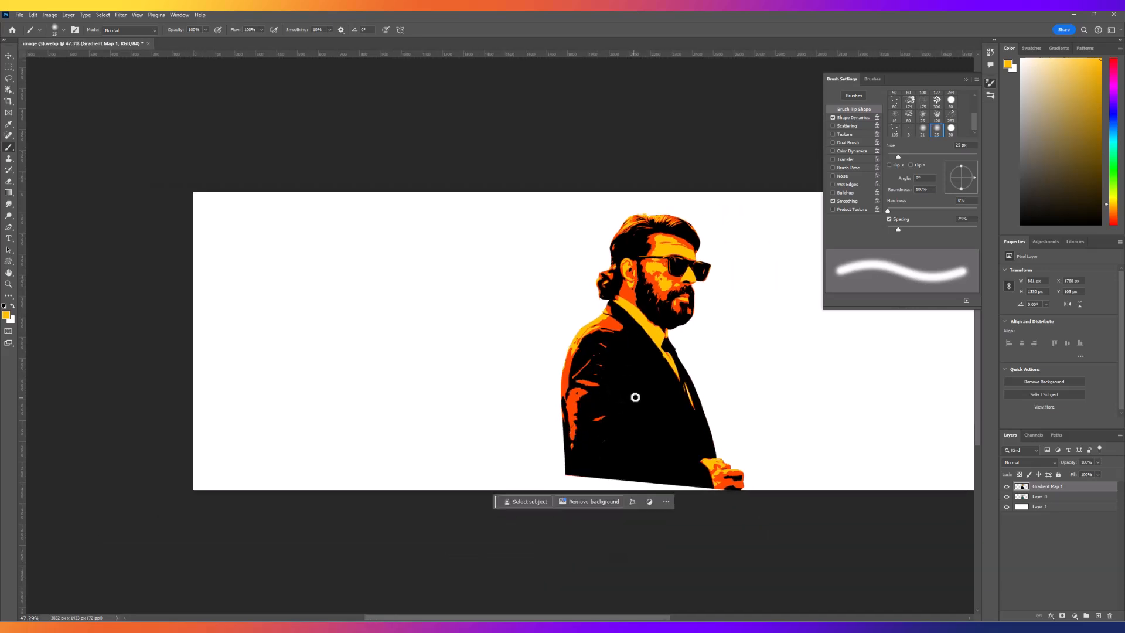
scroll(641, 401, up, 2)
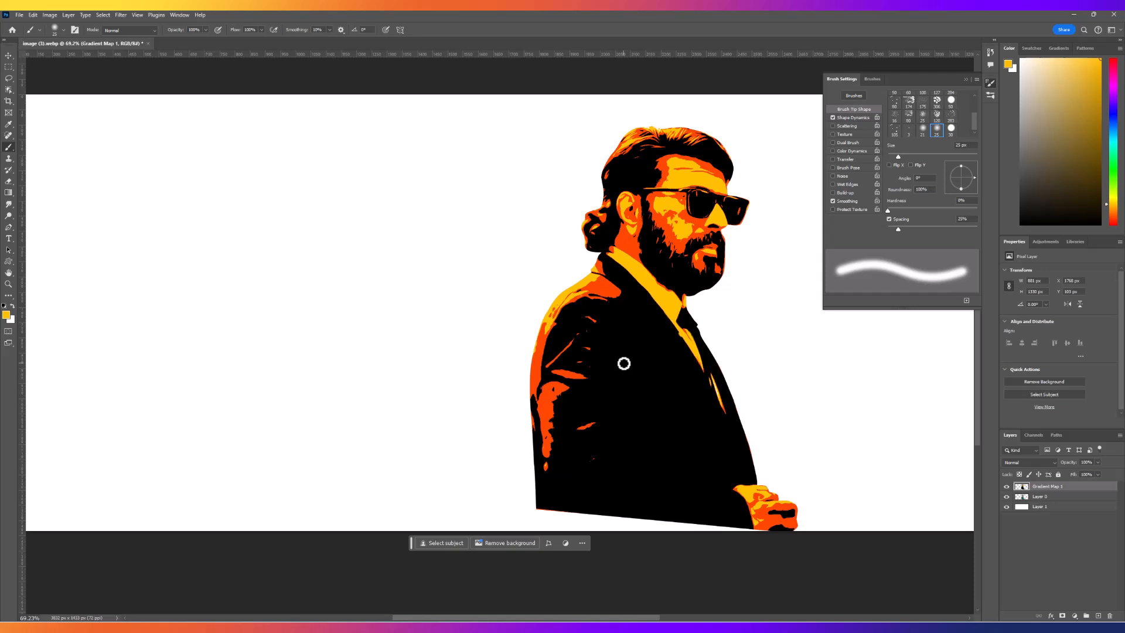
Move Layer 0 above Gradient Map 1 and add a Threshold adjustment, lowering its level to bring out the jacket's sleeve folds.
click(1040, 498)
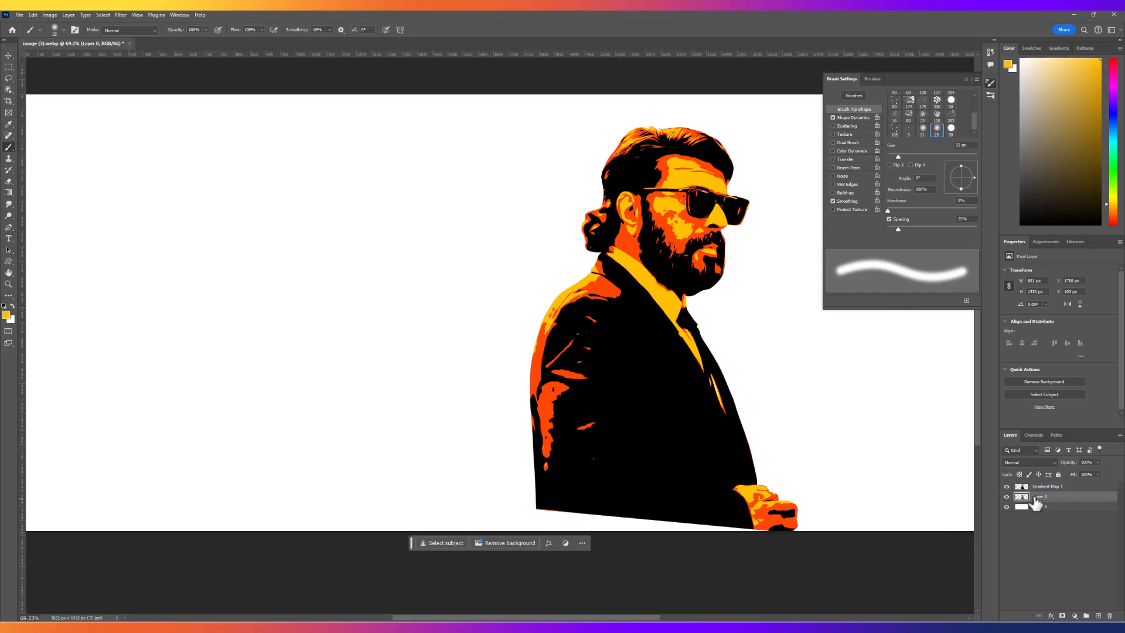
drag(1036, 501, 1038, 489)
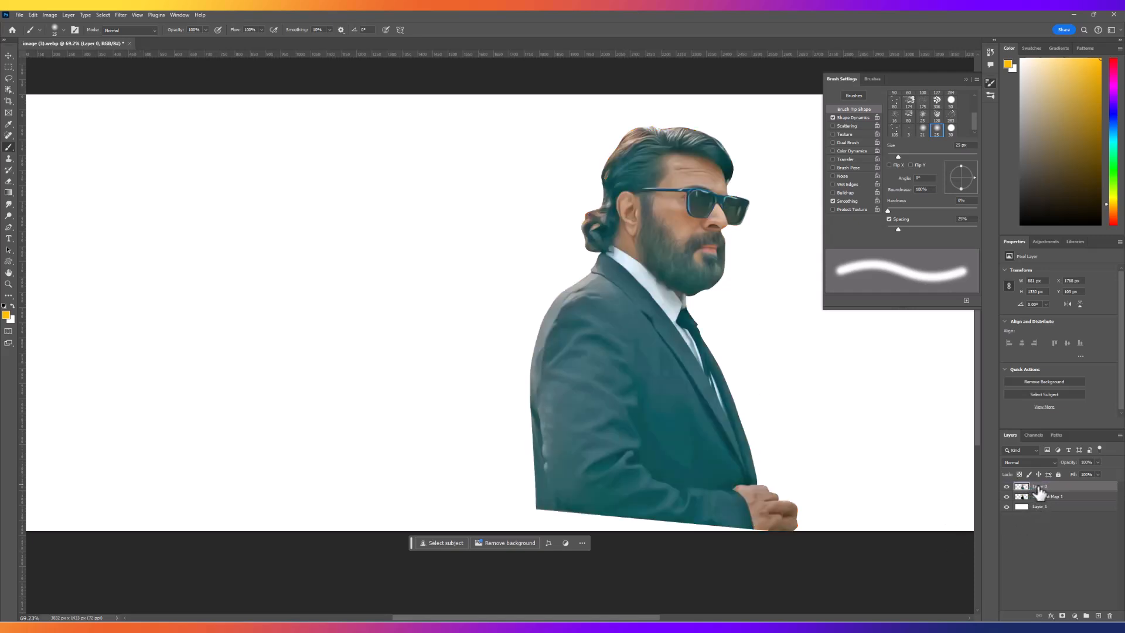
click(1073, 616)
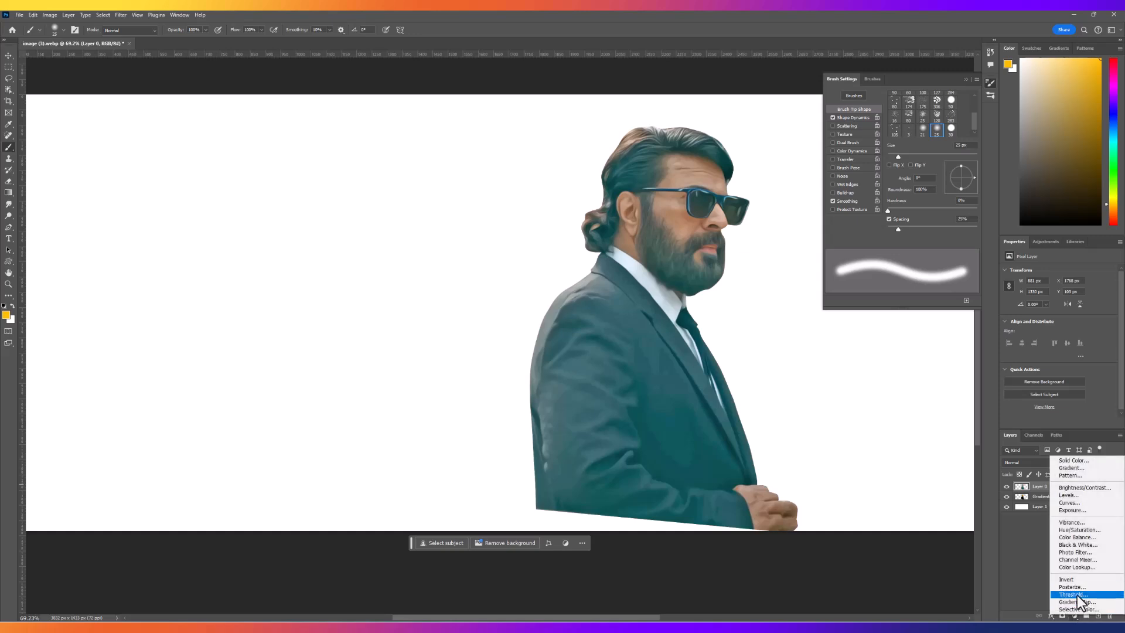
click(1076, 594)
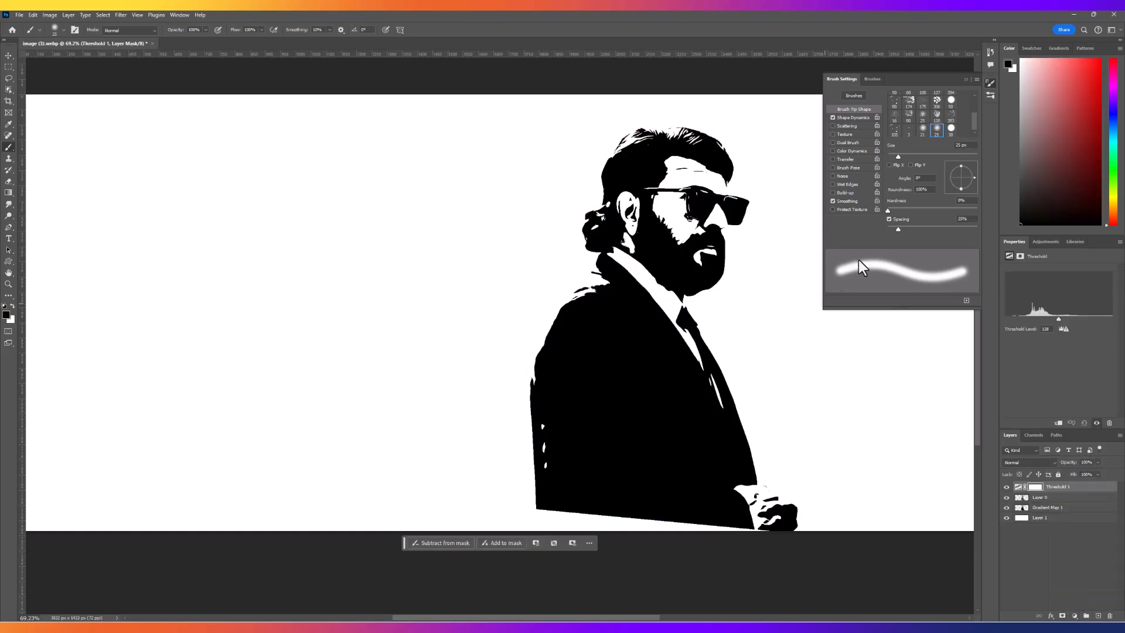
drag(1059, 321, 1041, 322)
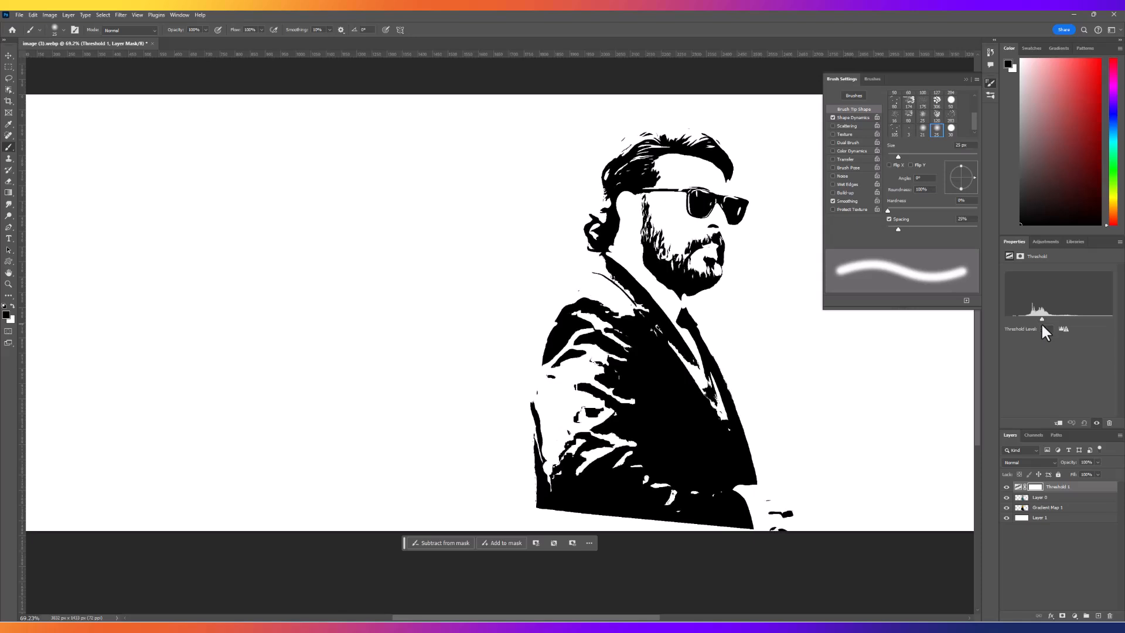
Duplicate Layer 0 and place the copy below Gradient Map 1.
click(1047, 499)
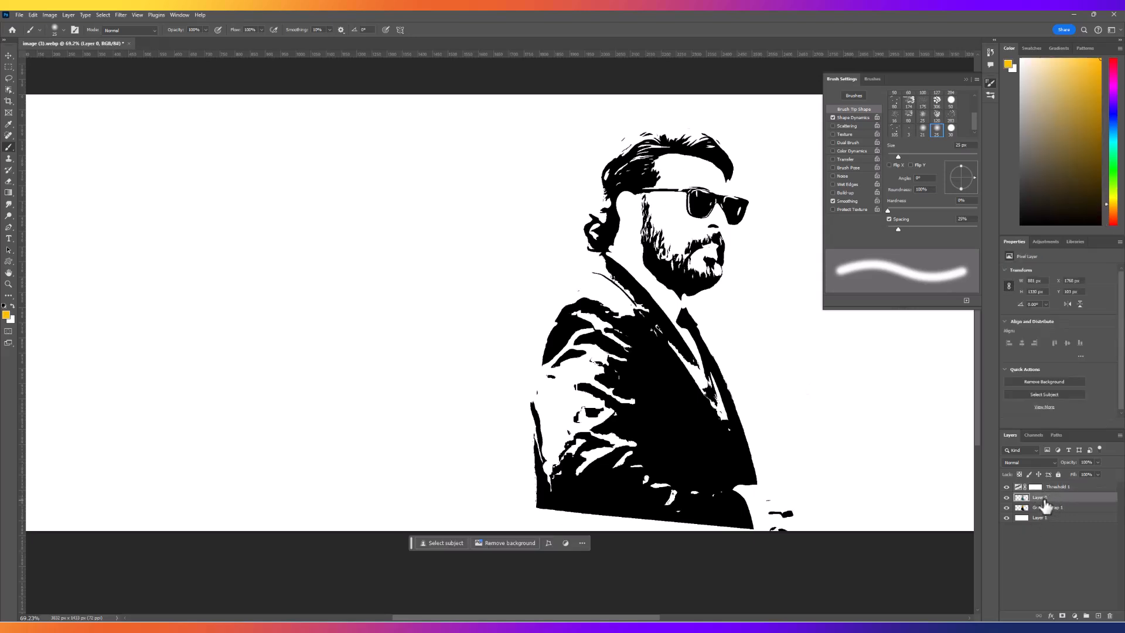
key(ctrl+j)
drag(1045, 499, 1040, 528)
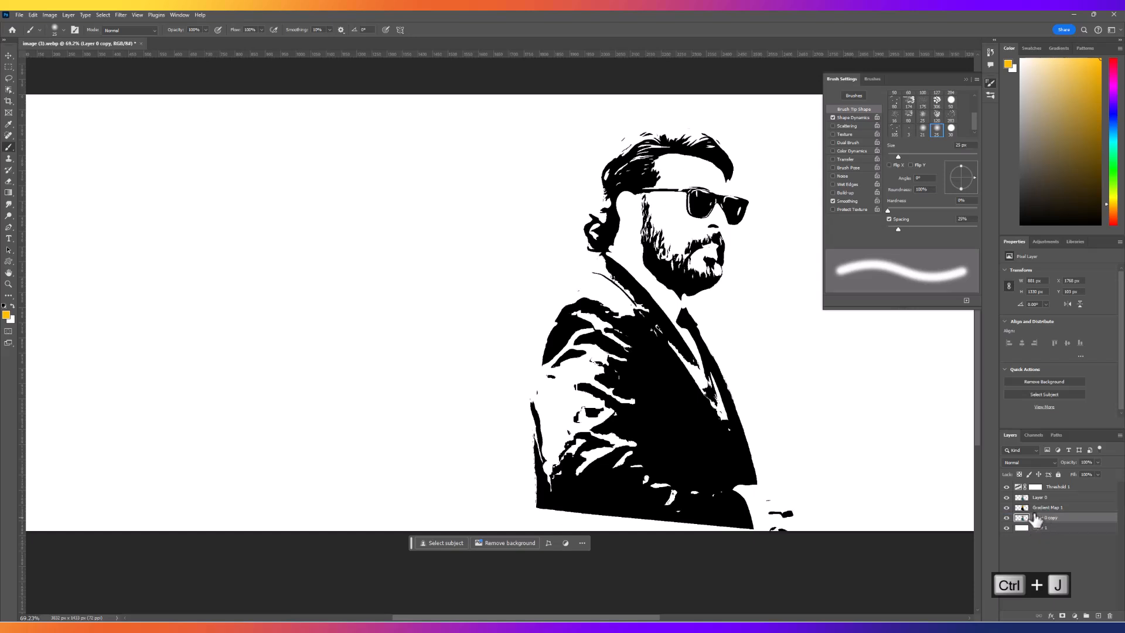
Merge the original Layer 0 with the Threshold 1 adjustment above it.
click(1043, 496)
shift+click(1048, 486)
key(ctrl+e)
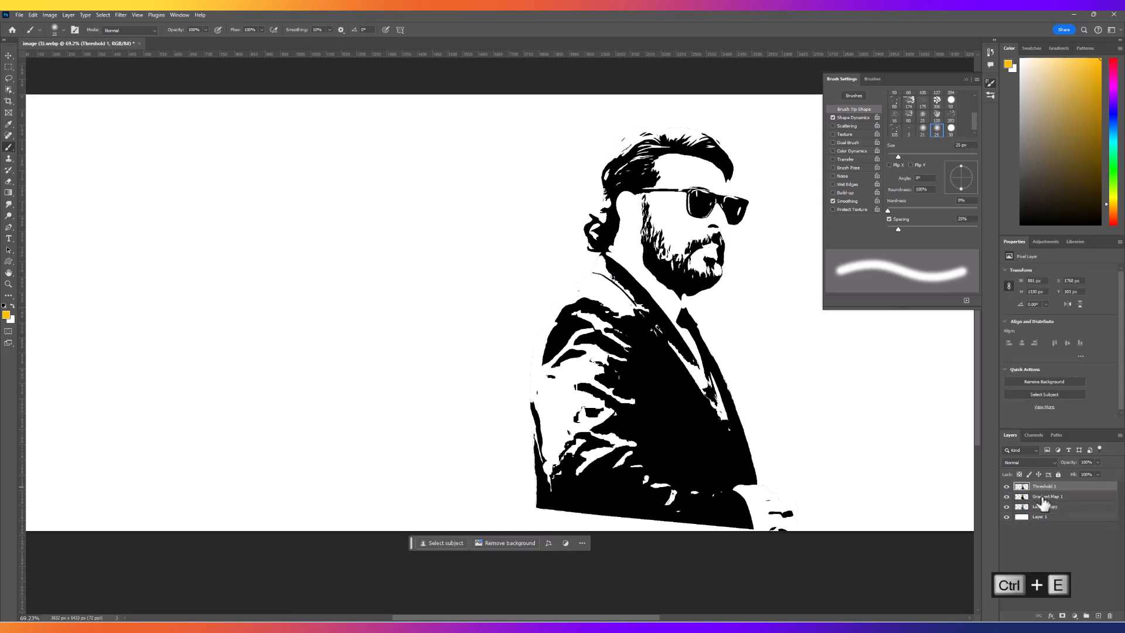
Select the jacket's white shoulder and sleeve highlights on Threshold 1 with the Magic Wand, adding the small patches near the cuff.
key(w)
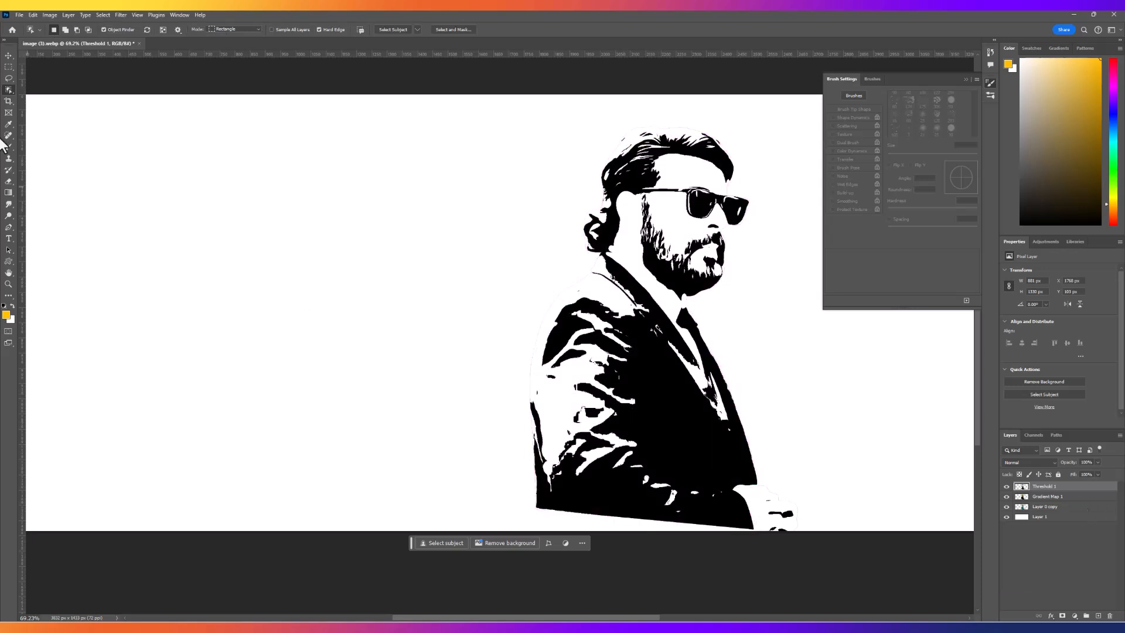
right_click(11, 90)
click(42, 112)
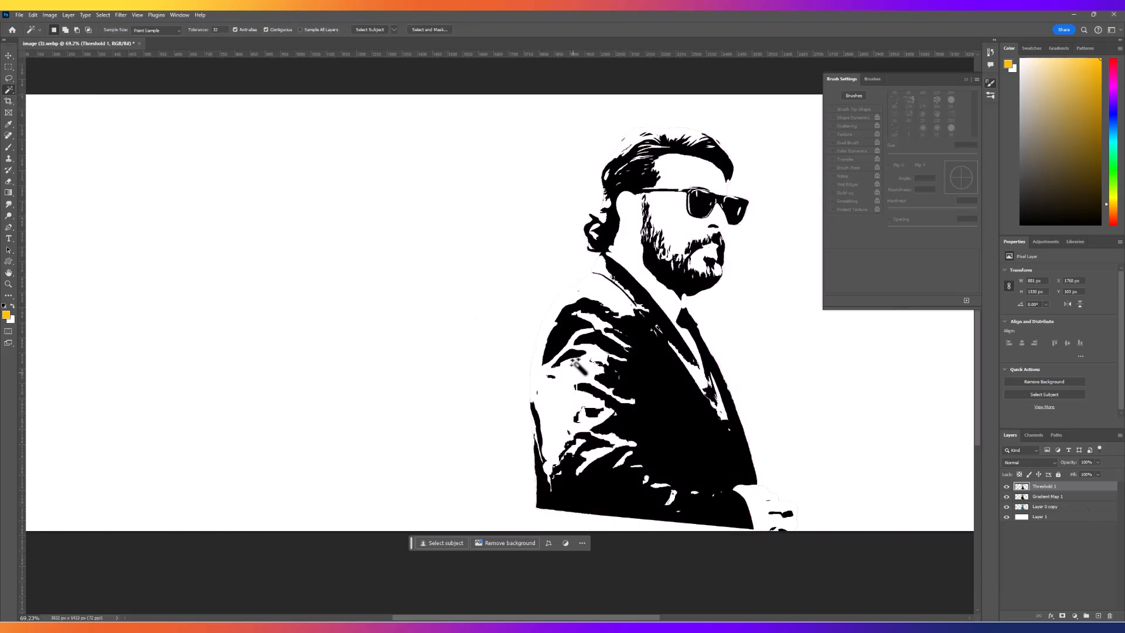
click(576, 380)
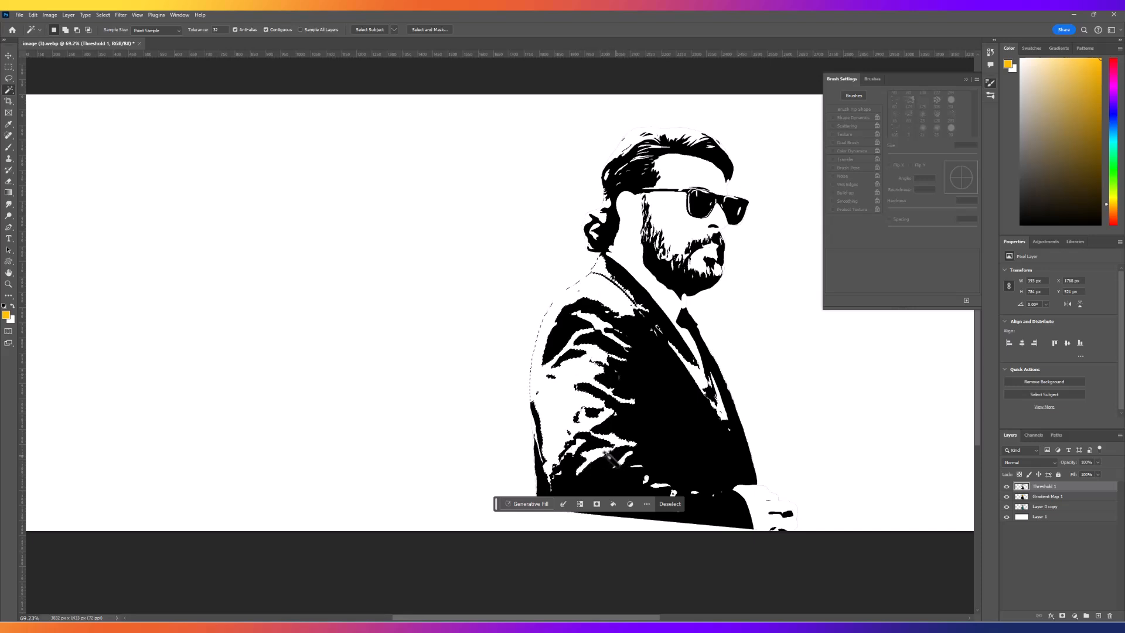
shift+click(646, 480)
shift+click(656, 484)
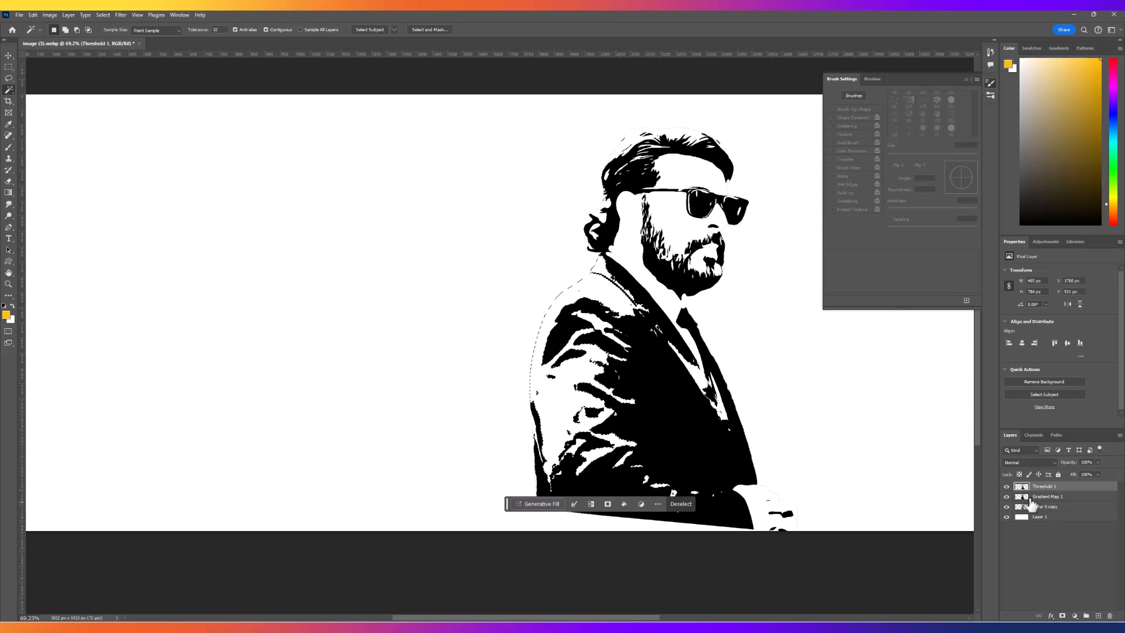
Hide Threshold 1, fill the selected jacket highlights on Gradient Map 1 with the orange sampled from the shoulder, and deselect.
click(1006, 486)
click(1046, 497)
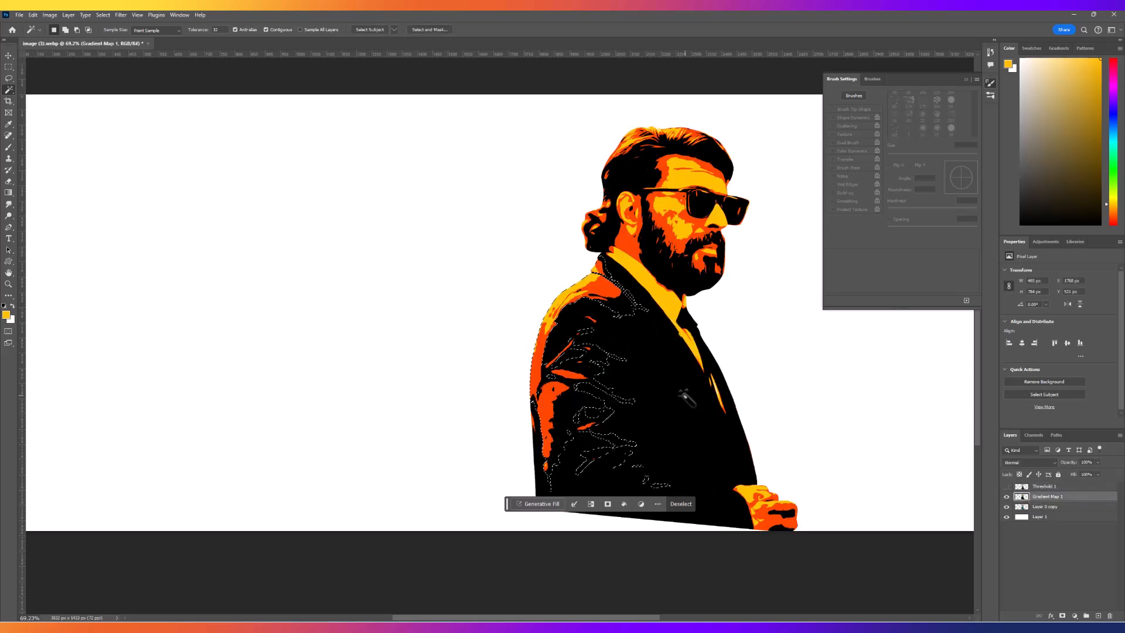
key(i)
click(613, 287)
key(x)
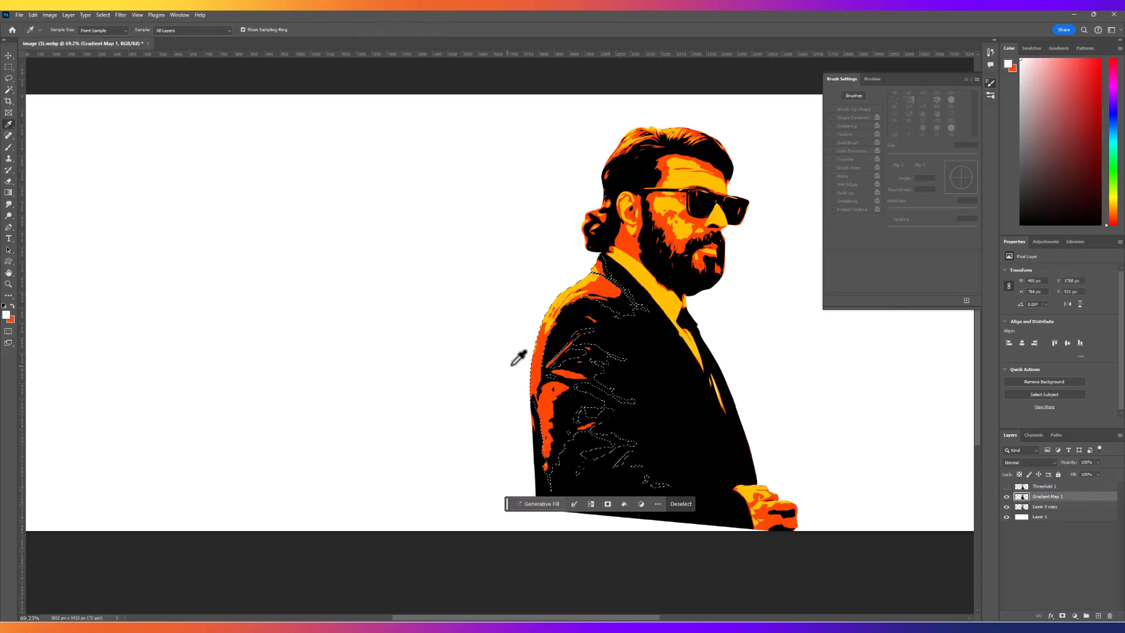
key(ctrl+BackSpace)
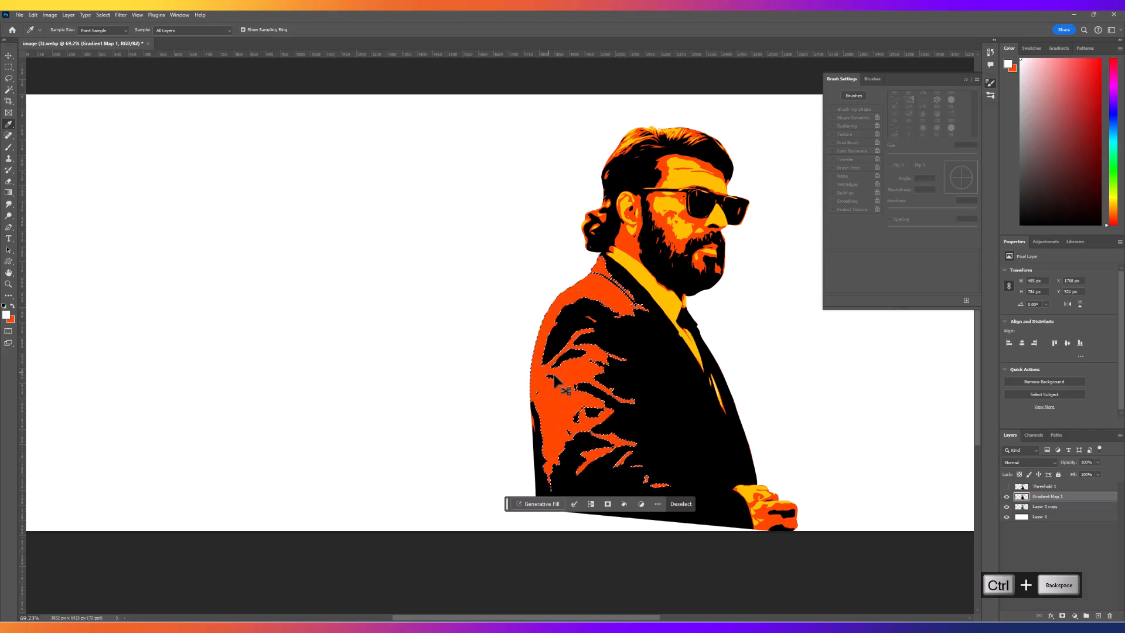
key(ctrl+d)
Compare the coloured artwork with the photo cut-out beneath by toggling Gradient Map 1's visibility, and select that layer.
scroll(597, 381, down, 5)
scroll(641, 391, up, 6)
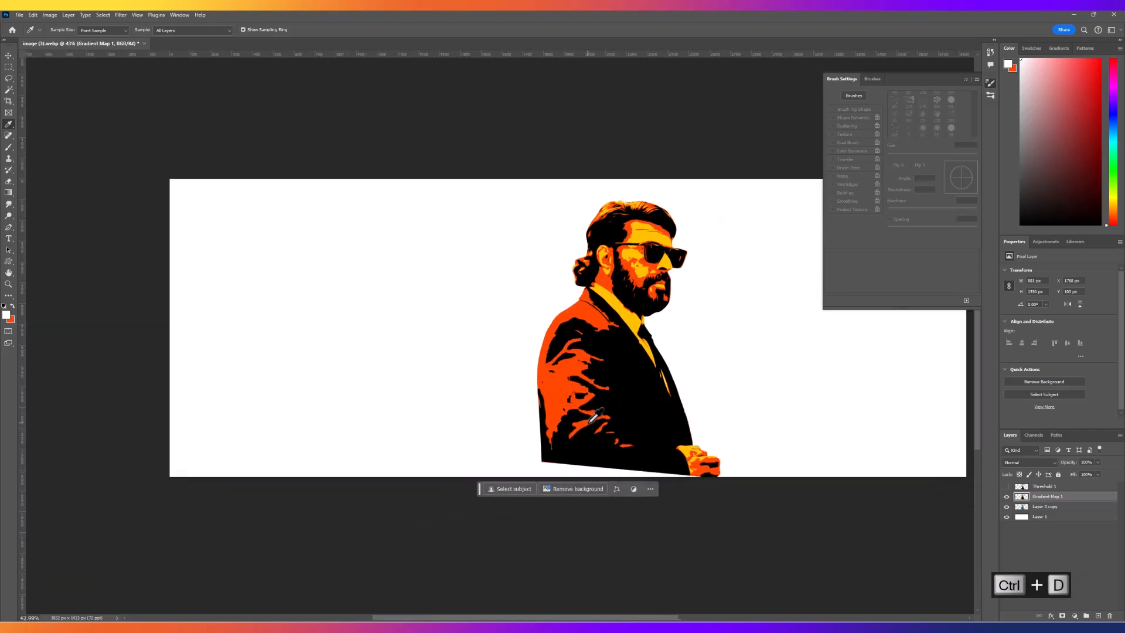
scroll(615, 350, down, 3)
scroll(615, 349, up, 3)
scroll(614, 351, down, 1)
scroll(614, 361, up, 3)
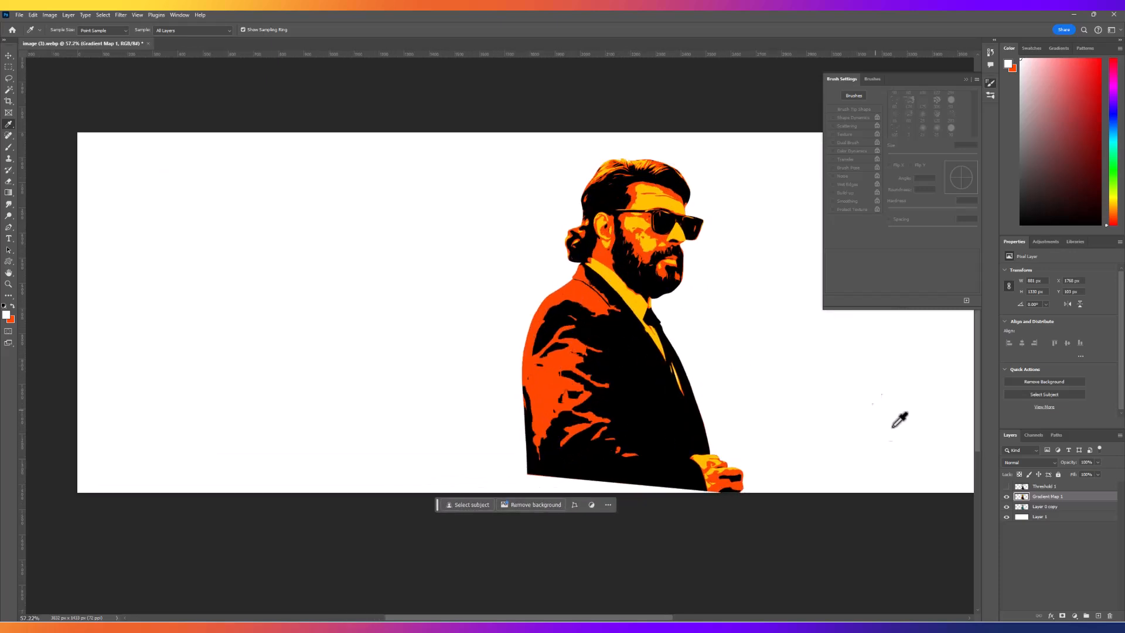
click(1007, 497)
click(1007, 497)
click(1007, 497)
click(1007, 498)
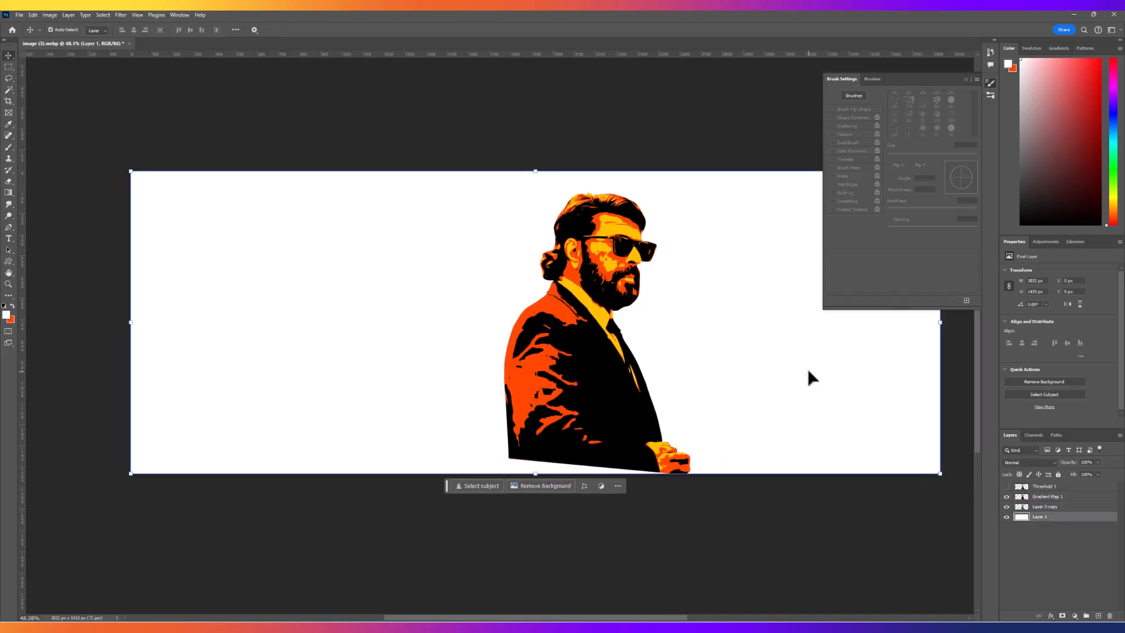
click(1052, 497)
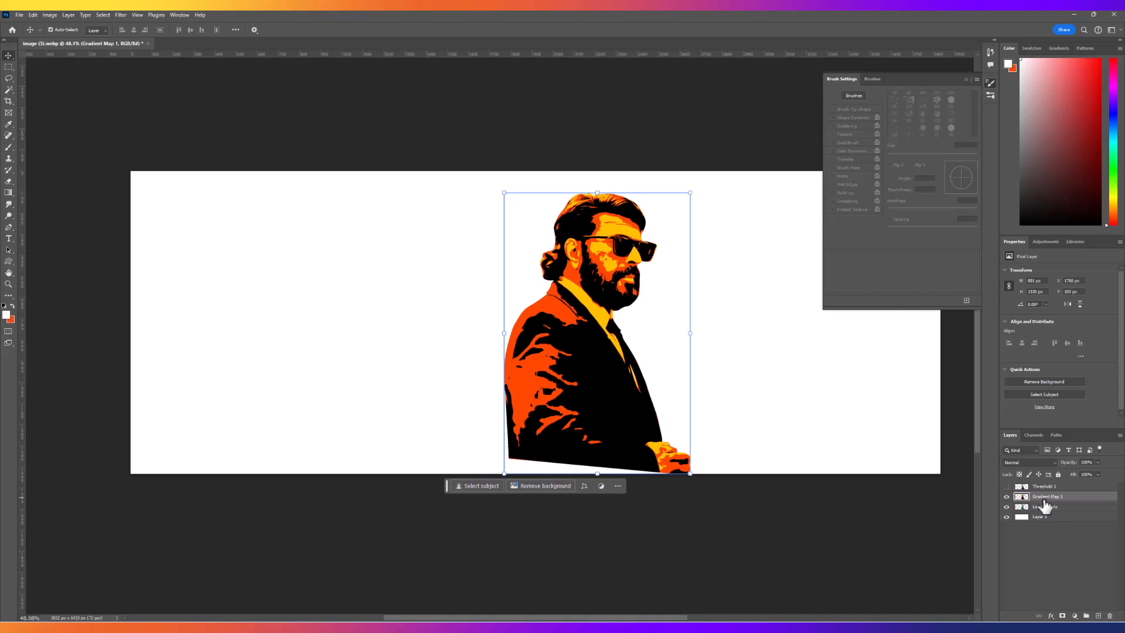
Apply the Oil Paint filter to Gradient Map 1 with stylization 1.0, cleanliness 1.0, scale 10.0, bristle detail 10.0 and lighting off.
click(1007, 498)
click(1008, 497)
click(121, 14)
mouse_move(166, 188)
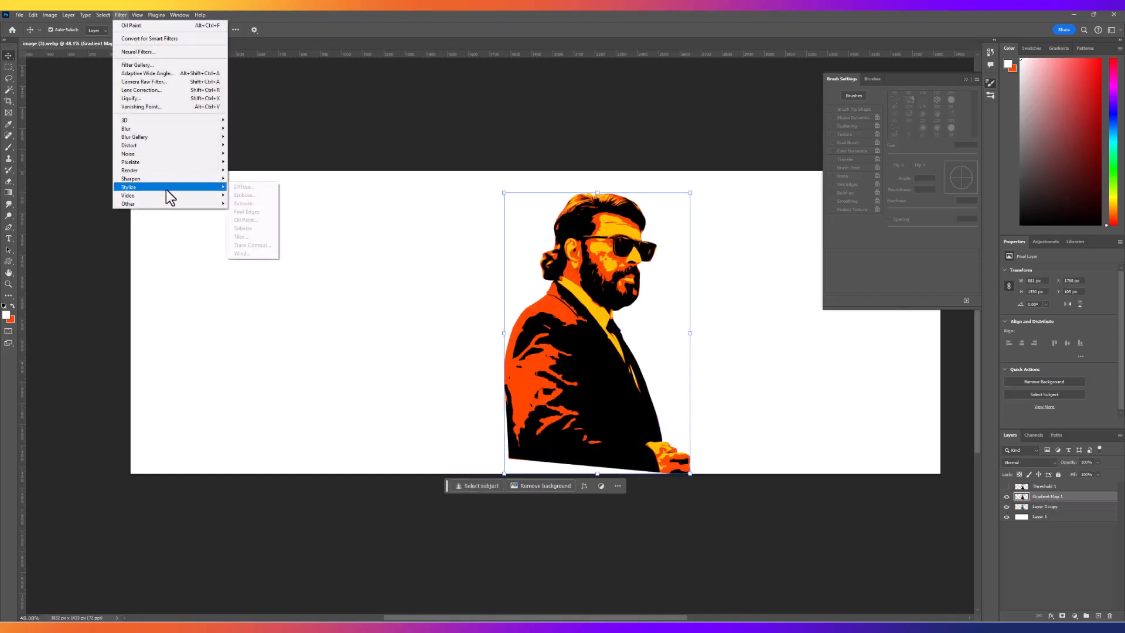
click(258, 220)
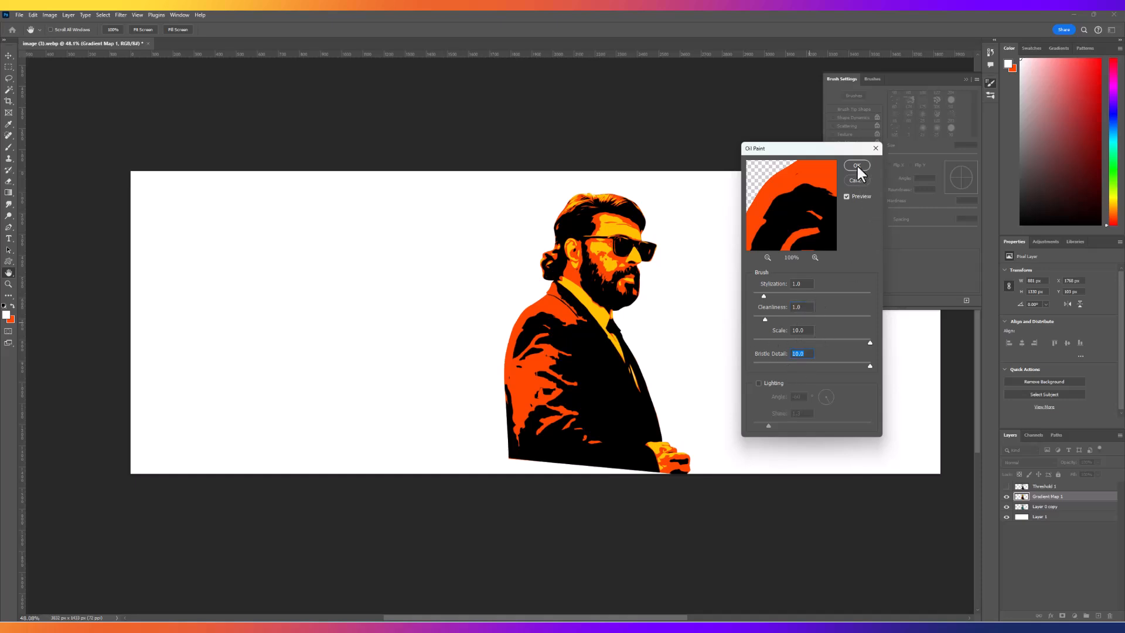
click(758, 384)
click(758, 383)
scroll(511, 380, up, 10)
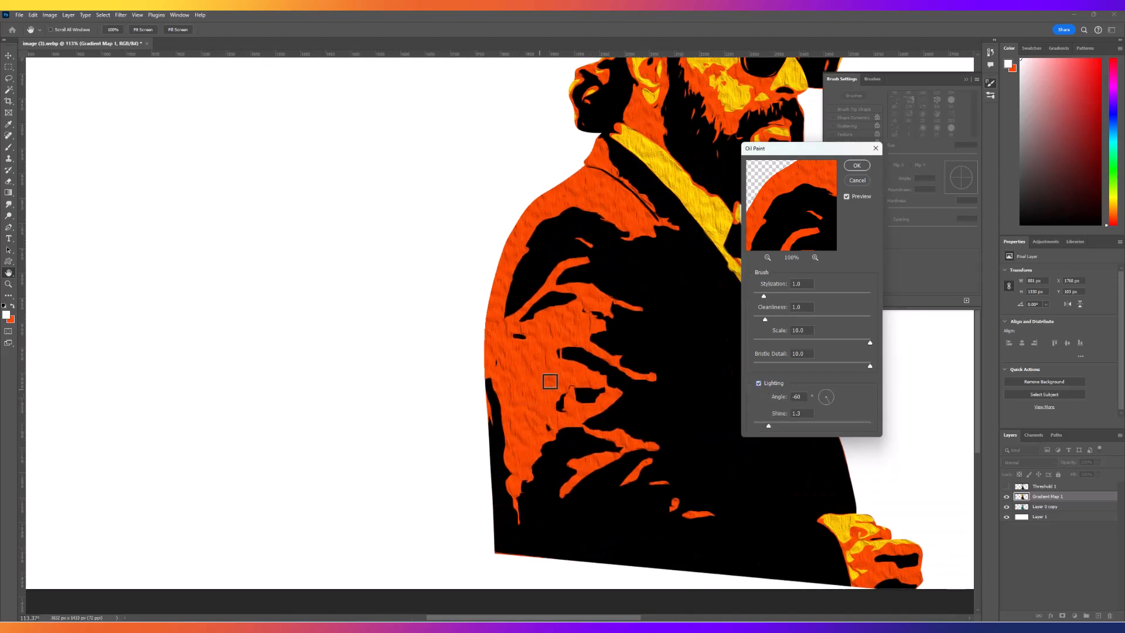
scroll(519, 376, up, 2)
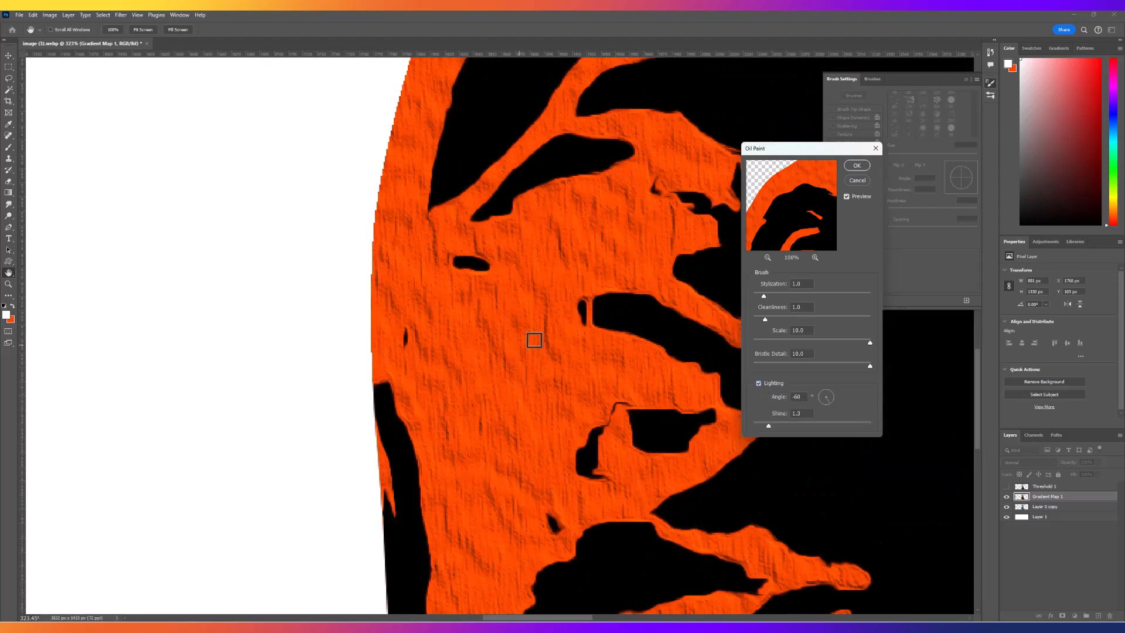
click(758, 383)
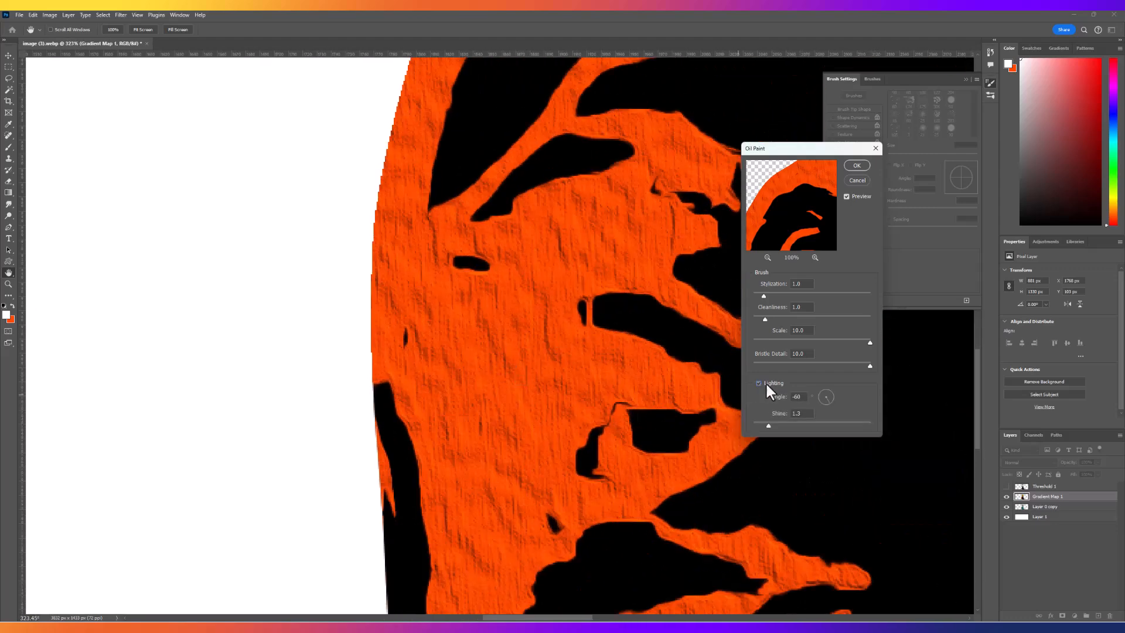
click(862, 165)
Activate the Smudge tool for the hair on Gradient Map 1 and choose a spatter brush preset.
scroll(633, 296, down, 12)
scroll(703, 144, up, 8)
scroll(693, 159, up, 2)
scroll(650, 176, down, 9)
scroll(576, 176, up, 10)
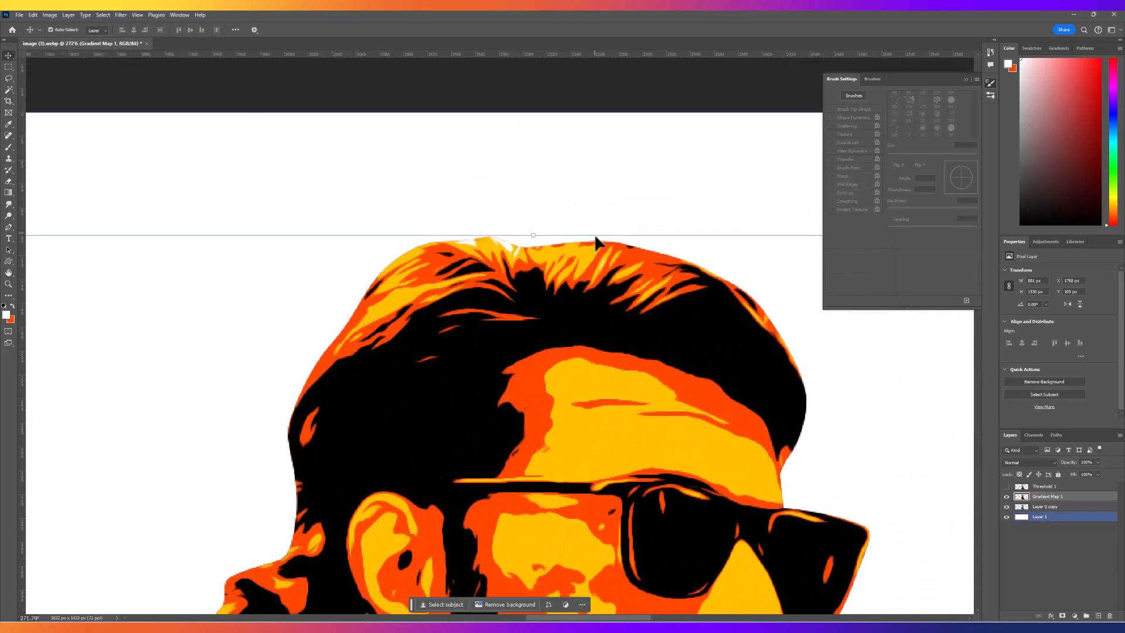
scroll(676, 288, up, 3)
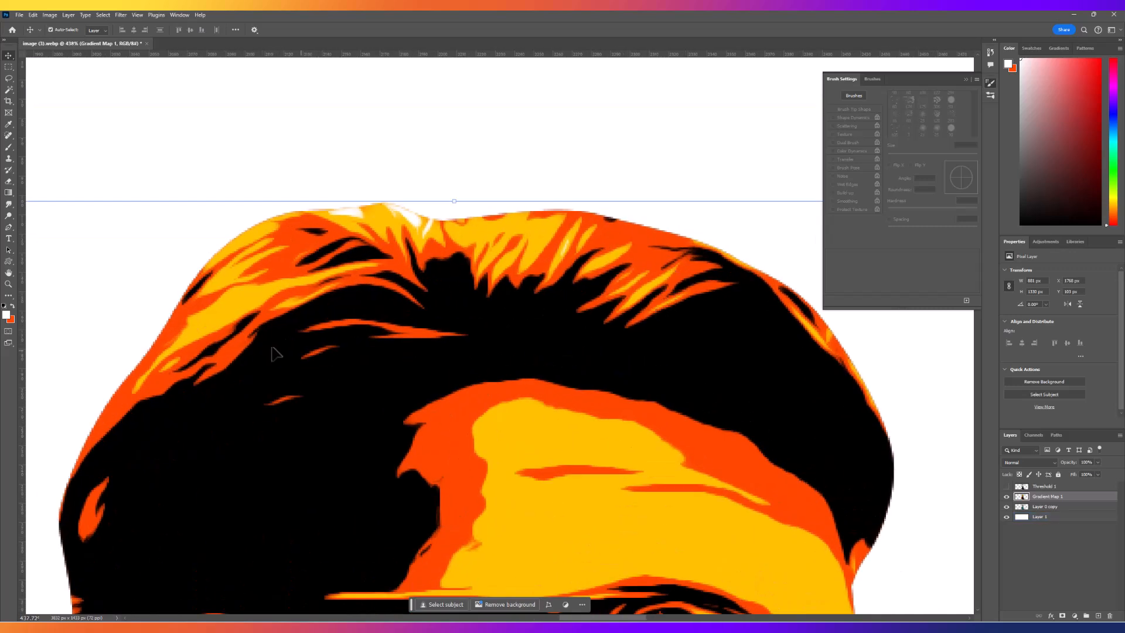
click(8, 204)
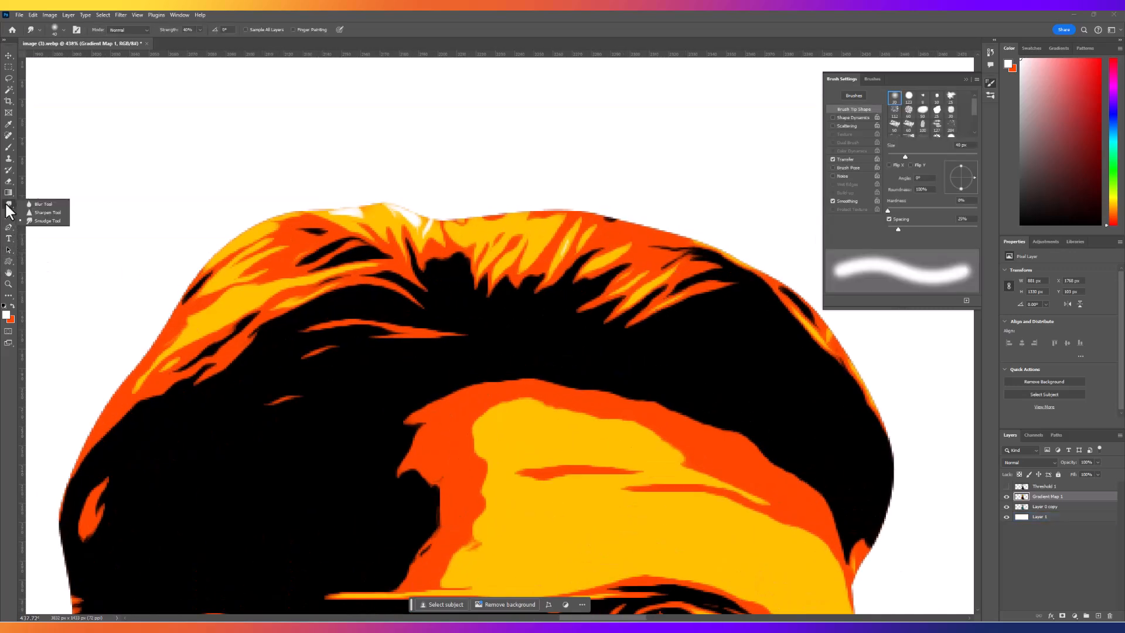
click(47, 221)
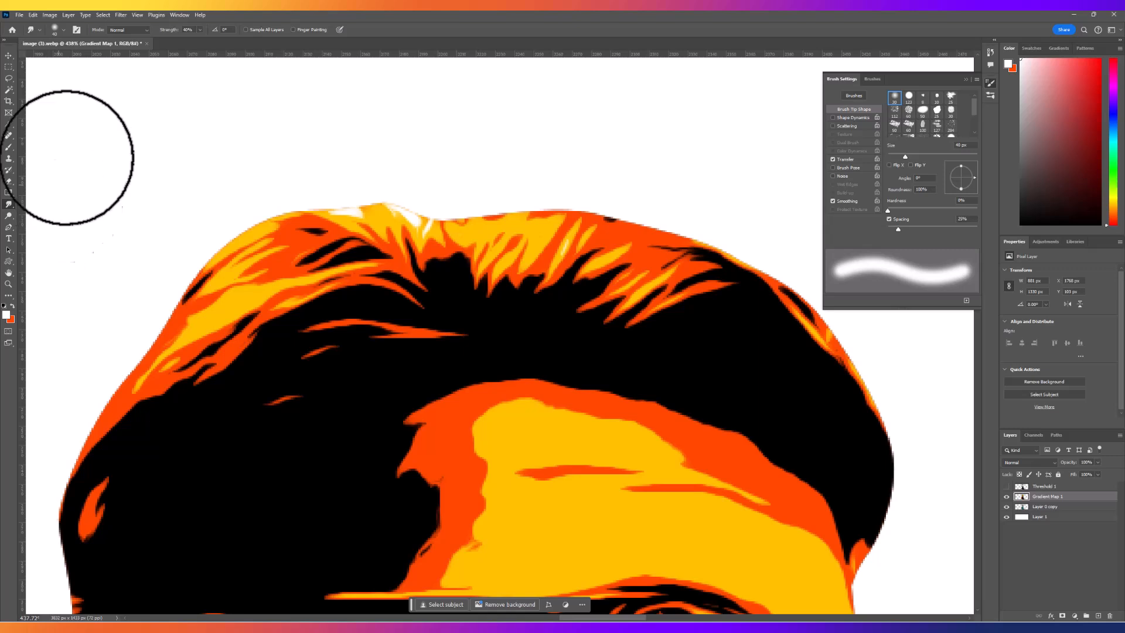
click(55, 30)
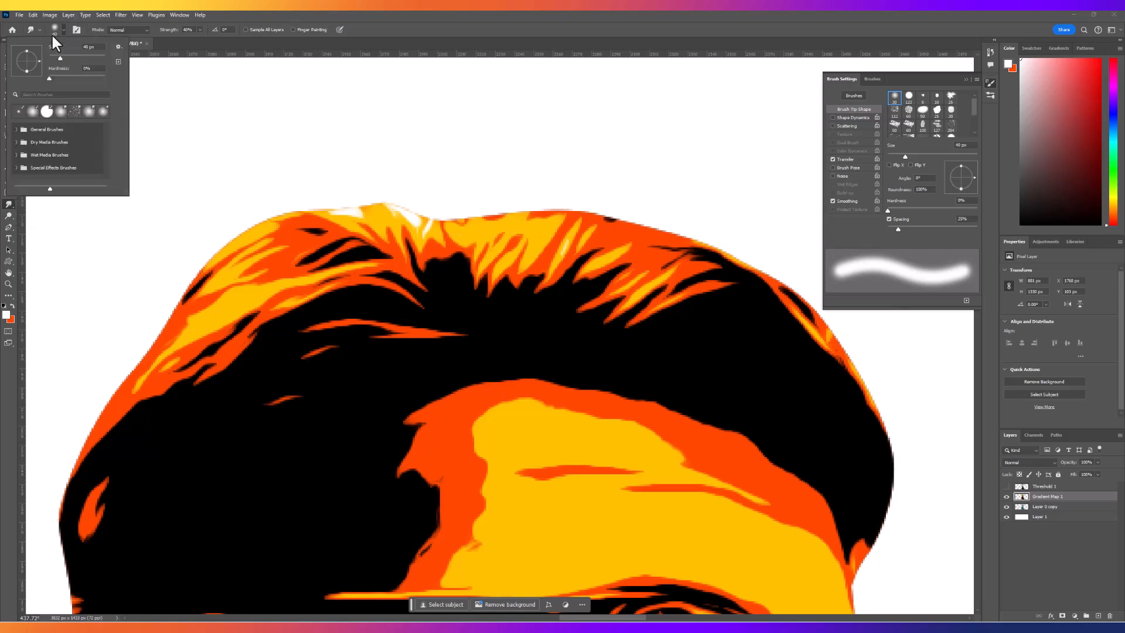
click(76, 113)
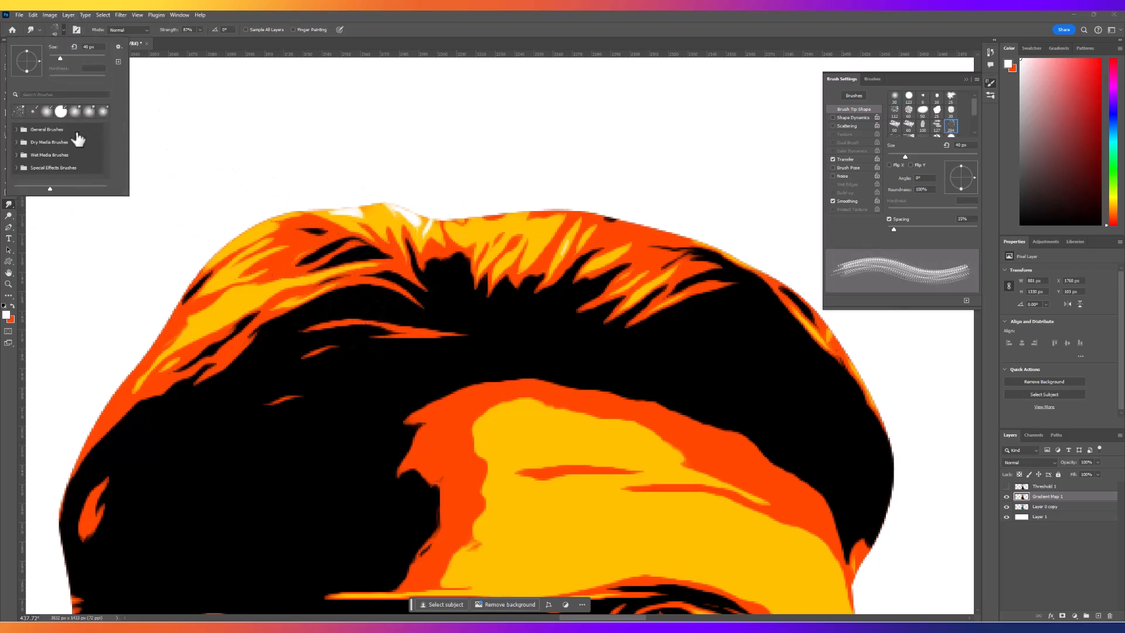
Reselect the spatter tip in Brush Settings with 10% spacing and reduce its size to 40 px.
click(16, 130)
scroll(35, 160, down, 3)
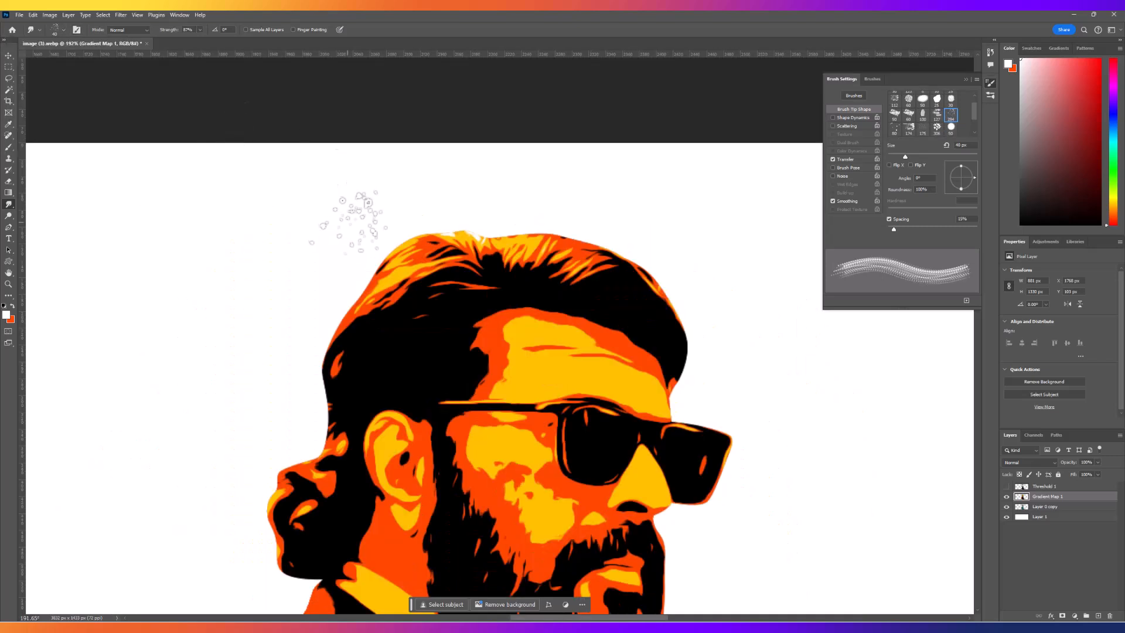
key(F5)
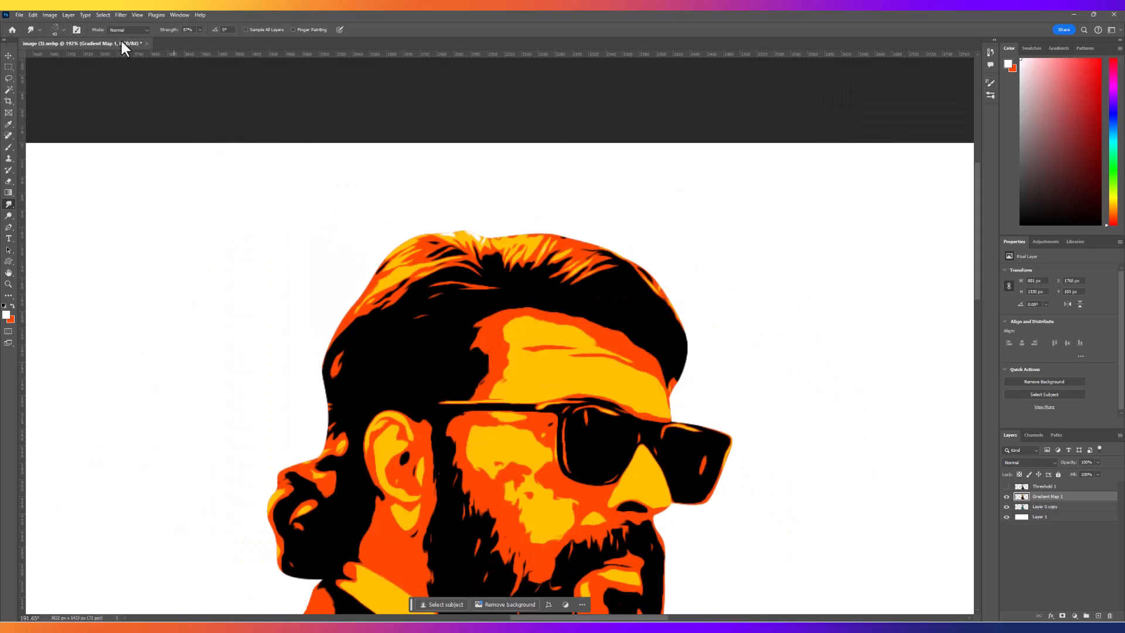
click(76, 29)
scroll(921, 122, up, 1)
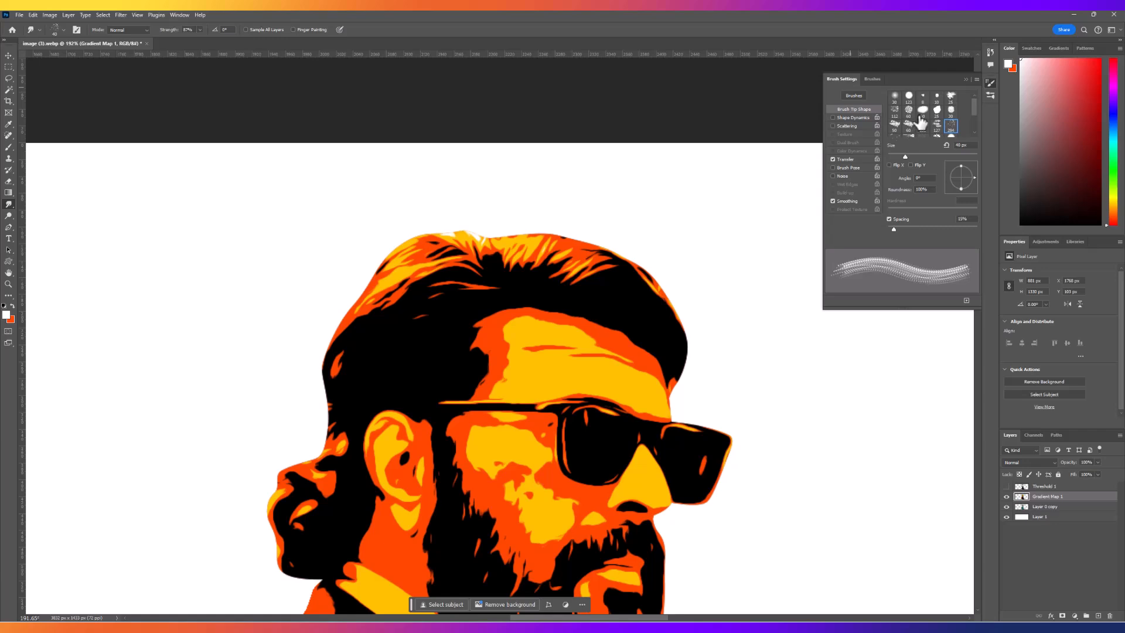
click(951, 126)
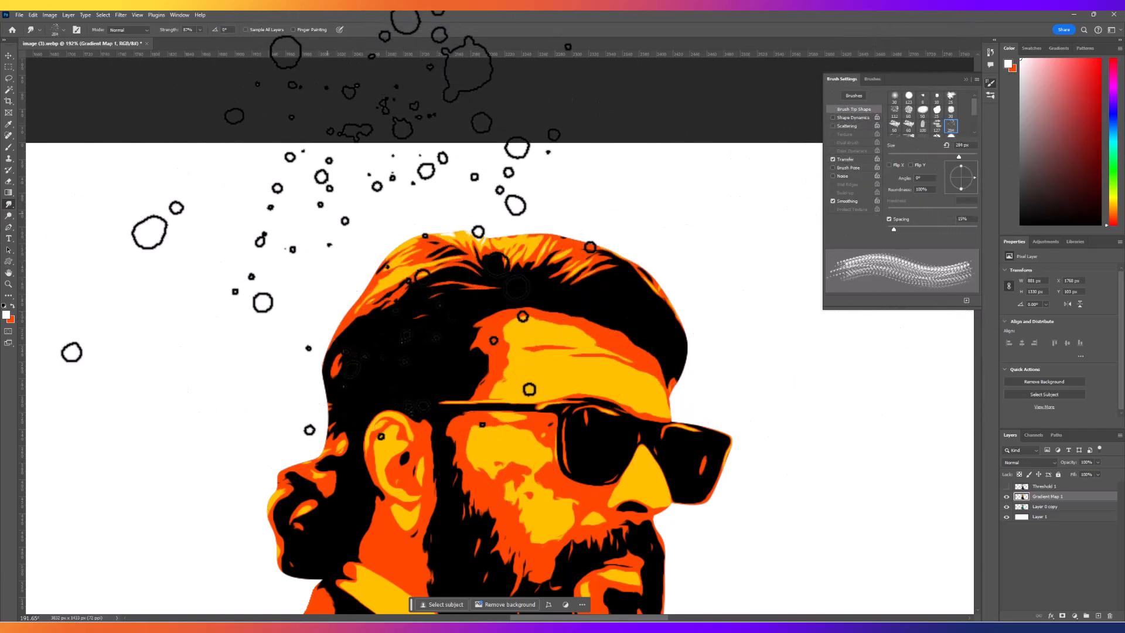
key(bracketleft)
key(bracketleft)
key(bracketleft)
key(bracketleft)
key(bracketleft)
key(bracketleft)
key(bracketleft)
key(bracketleft)
key(bracketleft)
key(bracketleft)
key(bracketleft)
key(bracketleft)
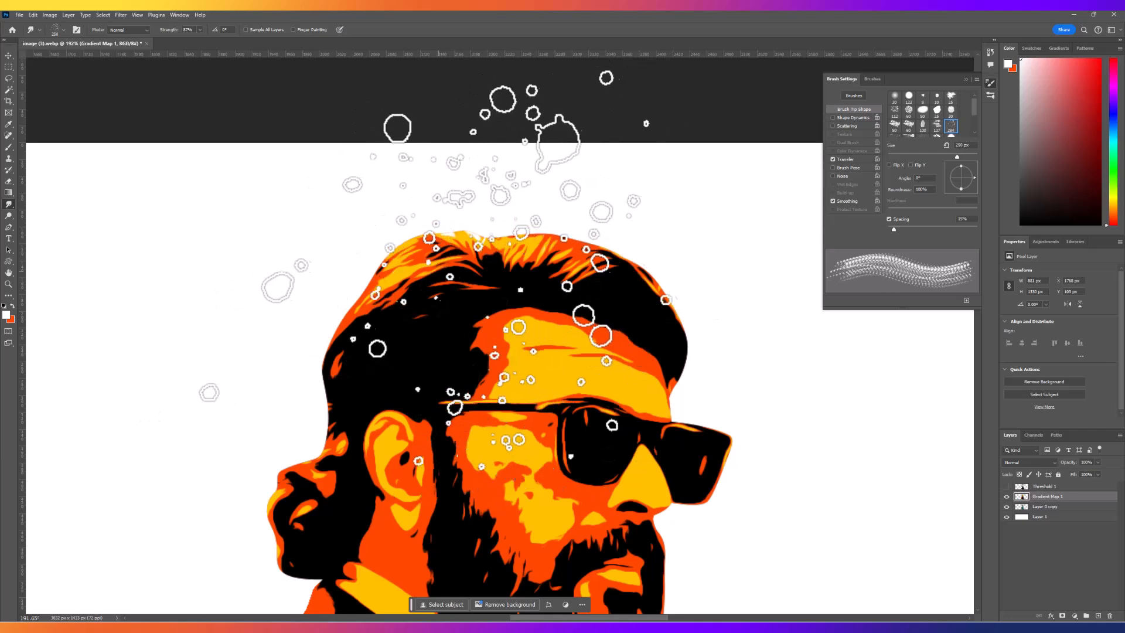
scroll(469, 315, up, 8)
scroll(486, 328, up, 3)
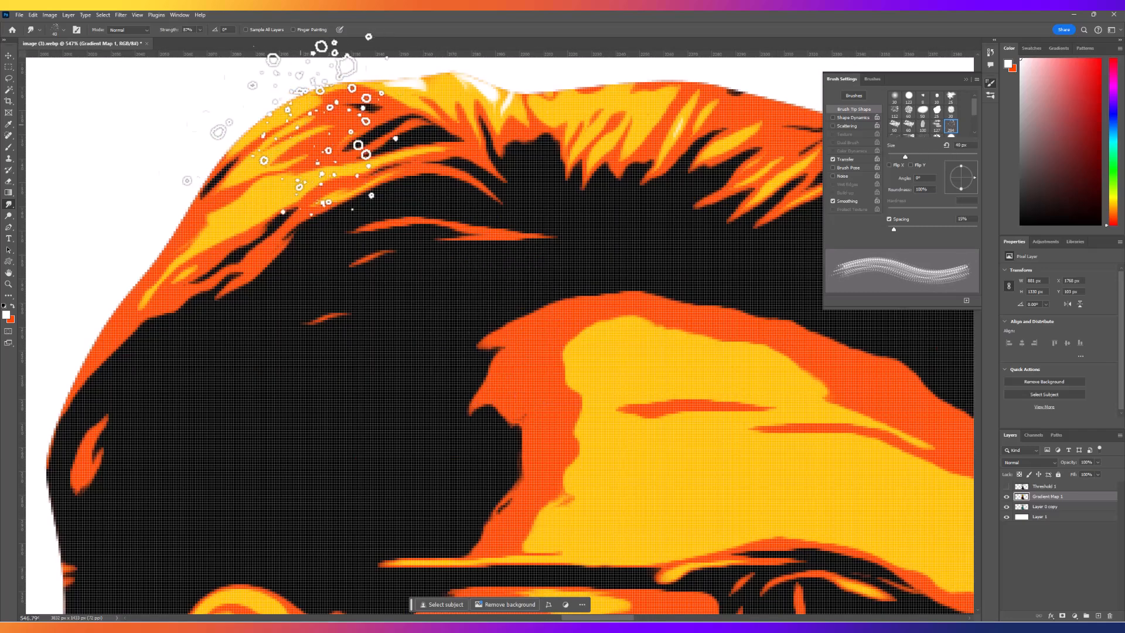
Raise the Smudge strength and blend the orange temple hairline and front hair highlights into the black hair.
click(201, 30)
click(200, 42)
key(bracketleft)
key(bracketleft)
mouse_move(492, 343)
mouse_down()
mouse_move(414, 403)
mouse_move(375, 456)
mouse_up()
scroll(439, 406, down, 7)
key(bracketright)
key(bracketright)
mouse_move(468, 409)
mouse_down()
mouse_move(404, 447)
mouse_move(470, 422)
mouse_move(403, 464)
mouse_up()
drag(464, 439, 401, 467)
drag(567, 272, 508, 320)
Smudge the strands across the crown with a smaller spatter tip, undoing the last stroke at the hair's outer edge.
key(bracketleft)
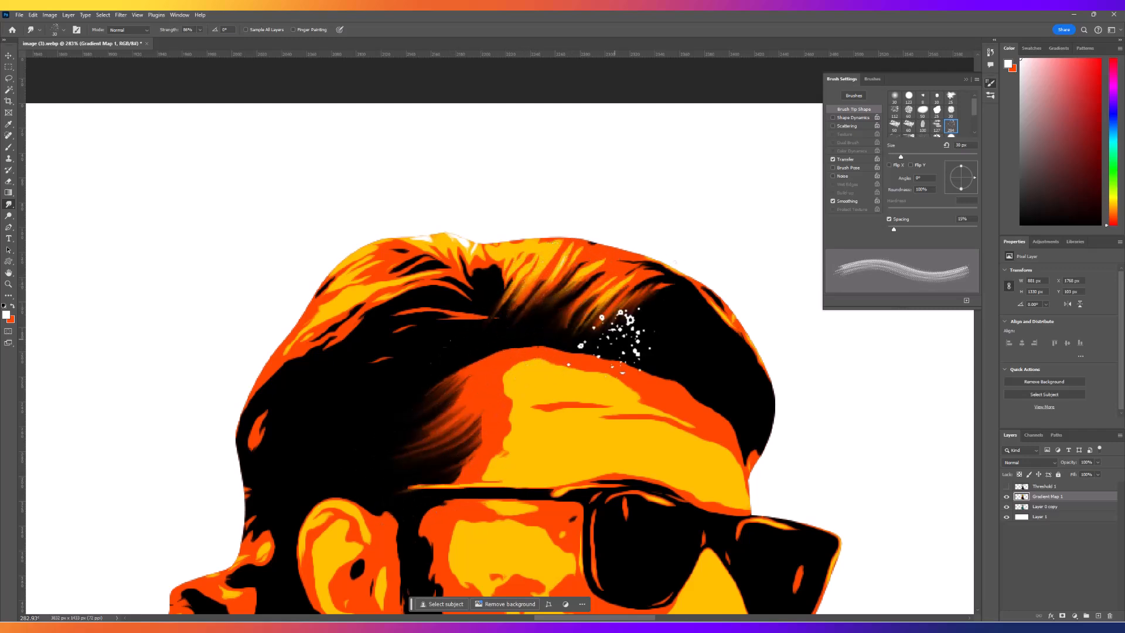
scroll(387, 398, down, 5)
scroll(428, 406, up, 9)
scroll(487, 317, down, 3)
scroll(658, 257, up, 6)
scroll(659, 258, down, 6)
mouse_move(695, 280)
mouse_down()
mouse_move(708, 269)
mouse_move(725, 278)
mouse_up()
scroll(714, 275, down, 5)
key(ctrl+z)
scroll(733, 240, up, 2)
scroll(615, 188, up, 5)
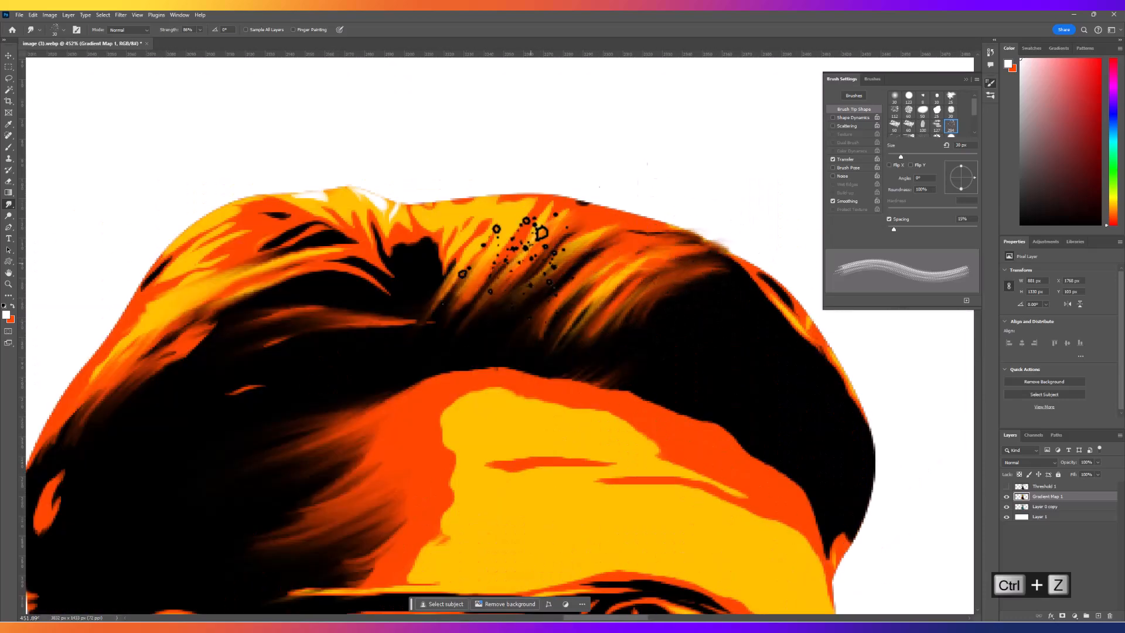
Smudge the highlights along the back of the head and around the hair bun into soft strands.
scroll(251, 251, down, 3)
scroll(216, 369, up, 2)
scroll(216, 369, down, 2)
scroll(237, 404, down, 2)
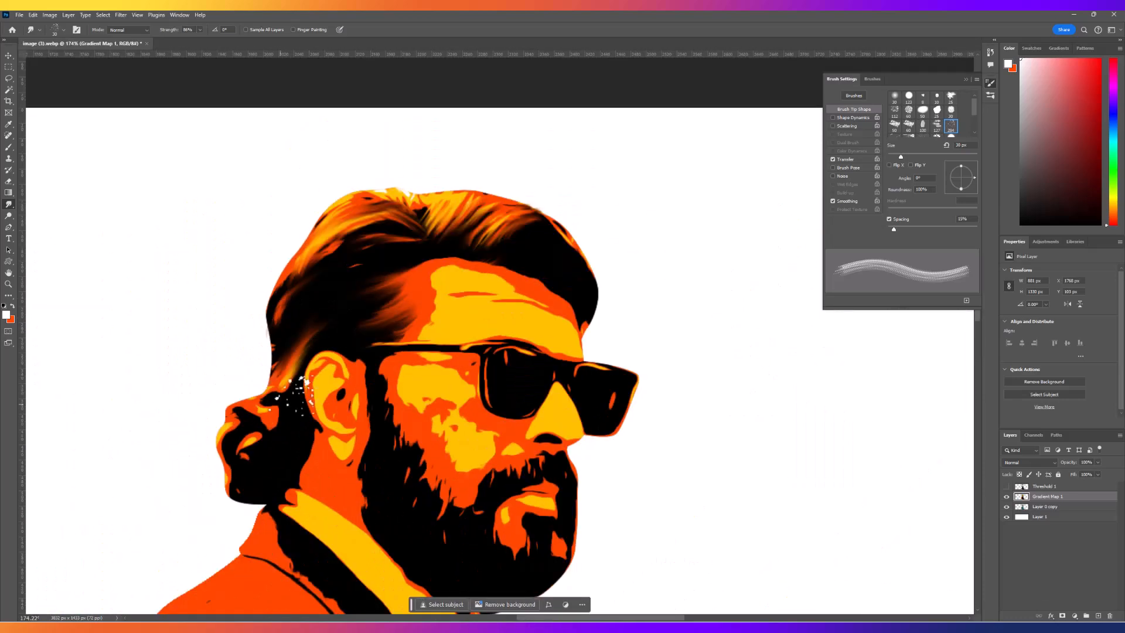
scroll(261, 421, down, 3)
scroll(369, 421, up, 5)
key(bracketright)
scroll(337, 393, down, 4)
key(bracketright)
scroll(438, 398, down, 7)
scroll(450, 396, up, 14)
Smudge the beard's upper edge into the cheek with a smaller spatter tip to form fine hair strands.
key(bracketleft)
key(bracketleft)
key(bracketleft)
key(bracketleft)
key(bracketleft)
drag(410, 480, 405, 431)
drag(331, 507, 340, 452)
drag(503, 431, 499, 396)
Smudge the moustache, chin and lower beard on Gradient Map 1 to blend their black and orange areas.
scroll(328, 515, down, 3)
scroll(402, 464, down, 4)
scroll(389, 459, up, 6)
key(bracketright)
drag(448, 362, 455, 398)
drag(515, 375, 501, 457)
drag(520, 405, 454, 545)
mouse_move(430, 566)
mouse_down()
mouse_move(463, 508)
mouse_move(375, 536)
mouse_up()
Try to blend the jacket's shoulder highlight into the black with an enlarged spatter Smudge brush, and undo the stroke.
key(bracketright)
scroll(462, 479, down, 5)
scroll(565, 440, up, 7)
key(bracketright)
key(bracketright)
key(bracketright)
drag(565, 439, 486, 410)
scroll(477, 375, down, 3)
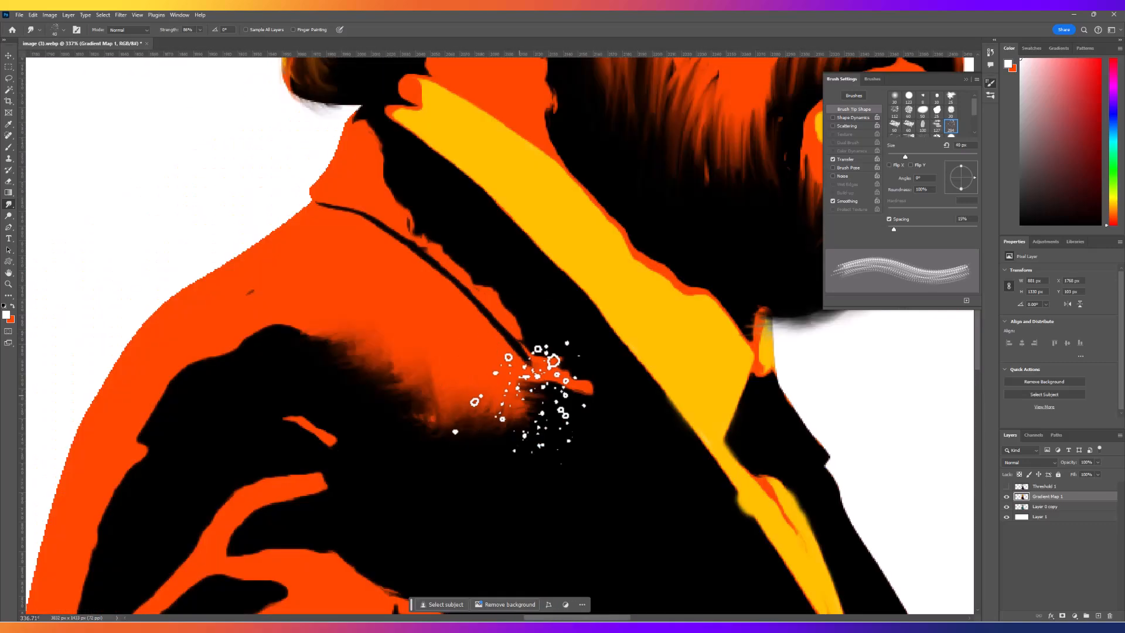
key(ctrl+z)
Smudge the jacket's lapel, shoulder and upper sleeve highlights using a soft round tip with 0% hardness.
scroll(528, 293, down, 7)
scroll(564, 214, up, 7)
drag(557, 258, 612, 217)
drag(498, 241, 454, 205)
drag(399, 234, 346, 205)
mouse_move(276, 235)
mouse_down()
mouse_move(202, 258)
mouse_move(123, 369)
mouse_up()
scroll(321, 276, down, 7)
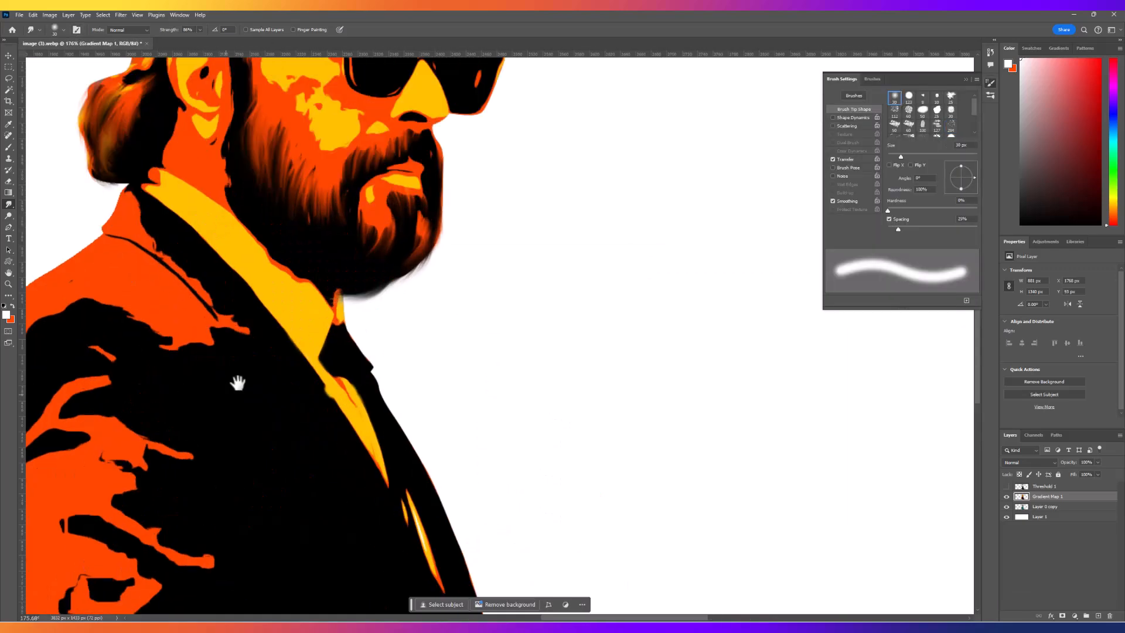
drag(351, 411, 451, 433)
drag(398, 528, 498, 537)
drag(366, 498, 347, 548)
drag(448, 308, 507, 336)
drag(282, 305, 223, 429)
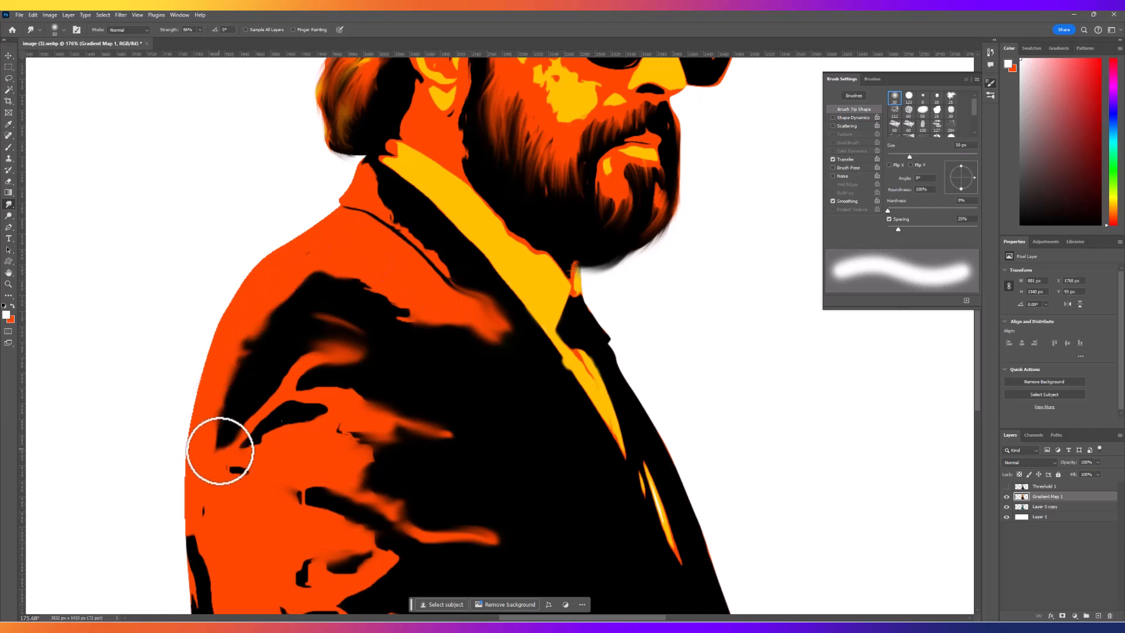
Blend the lower sleeve folds of the jacket with larger soft Smudge strokes, varying the brush size.
scroll(313, 410, down, 3)
key(bracketright)
key(bracketright)
key(bracketright)
key(bracketright)
drag(320, 440, 393, 404)
drag(364, 448, 410, 416)
key(bracketright)
key(bracketright)
mouse_move(293, 430)
mouse_down()
mouse_move(351, 381)
mouse_move(259, 498)
mouse_up()
key(bracketleft)
key(bracketleft)
key(bracketleft)
key(bracketleft)
scroll(412, 521, down, 5)
scroll(463, 117, down, 2)
scroll(419, 354, up, 6)
mouse_move(375, 320)
mouse_down()
mouse_move(430, 322)
mouse_move(414, 318)
mouse_move(396, 344)
mouse_move(379, 287)
mouse_move(427, 291)
mouse_up()
Examine the whole smudged figure at several zoom levels.
scroll(427, 291, down, 2)
scroll(415, 294, up, 1)
scroll(411, 294, down, 3)
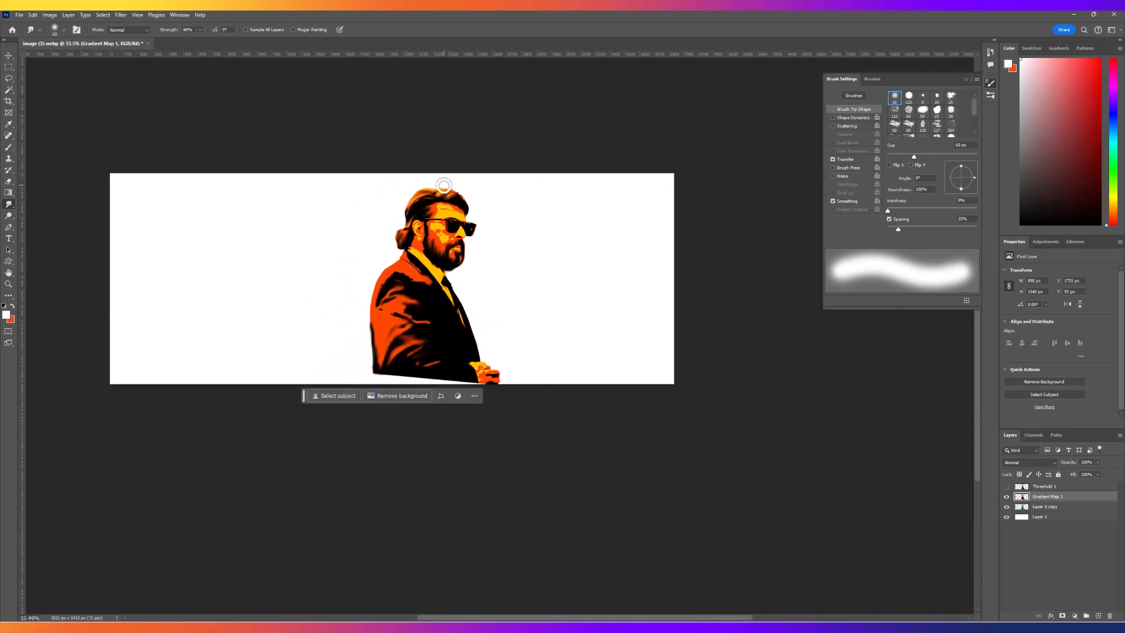
scroll(441, 218, up, 1)
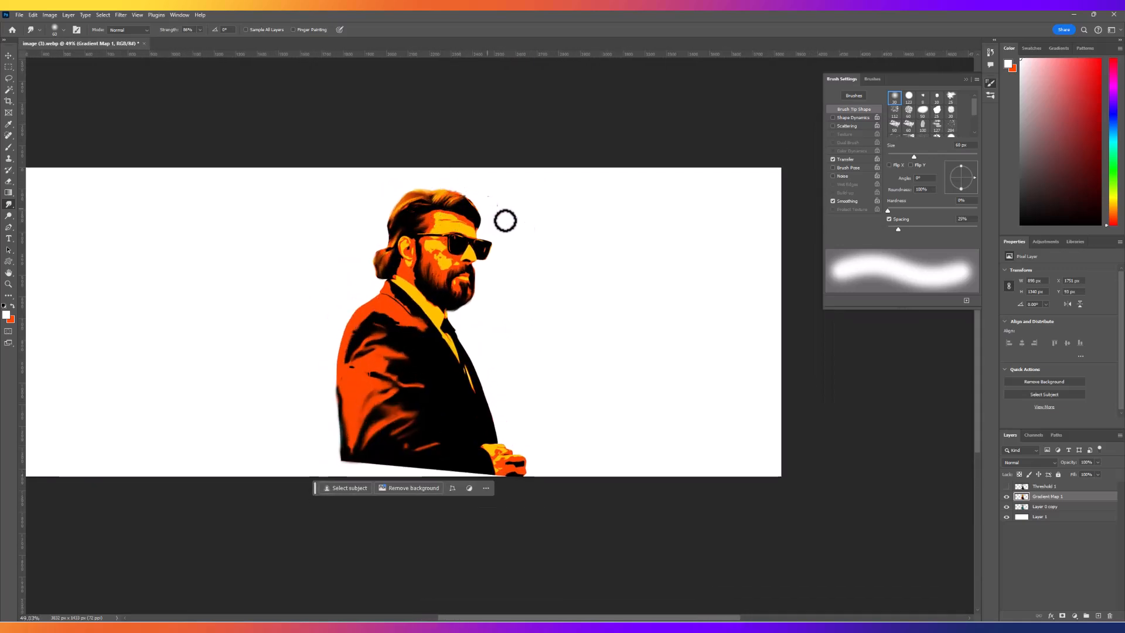
scroll(490, 205, down, 3)
scroll(532, 241, up, 1)
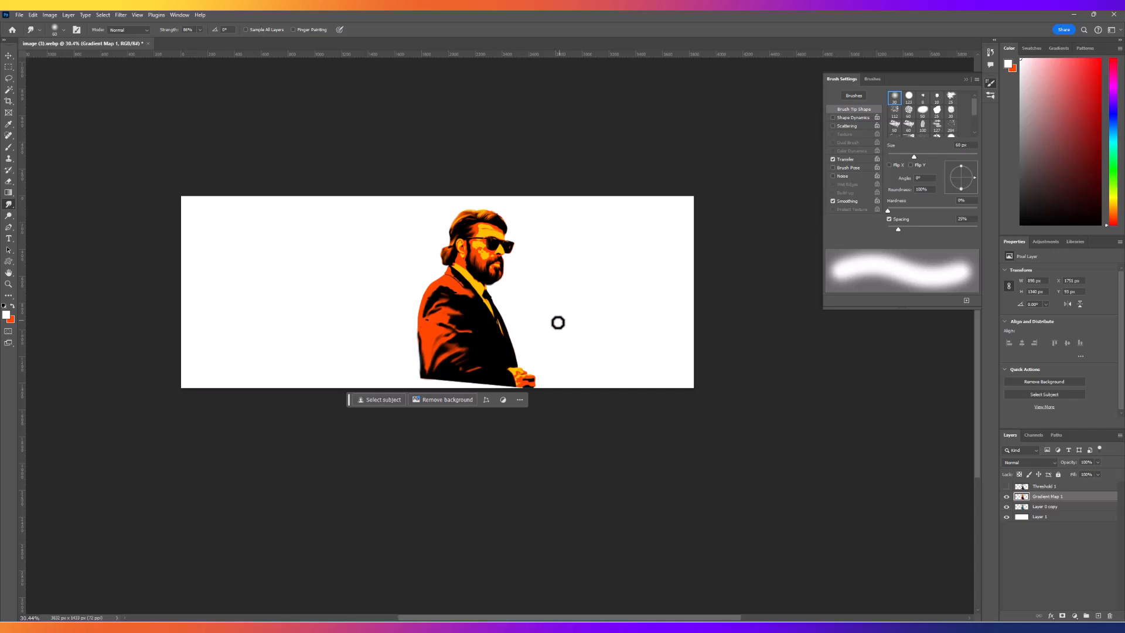
scroll(505, 381, up, 2)
scroll(520, 364, down, 3)
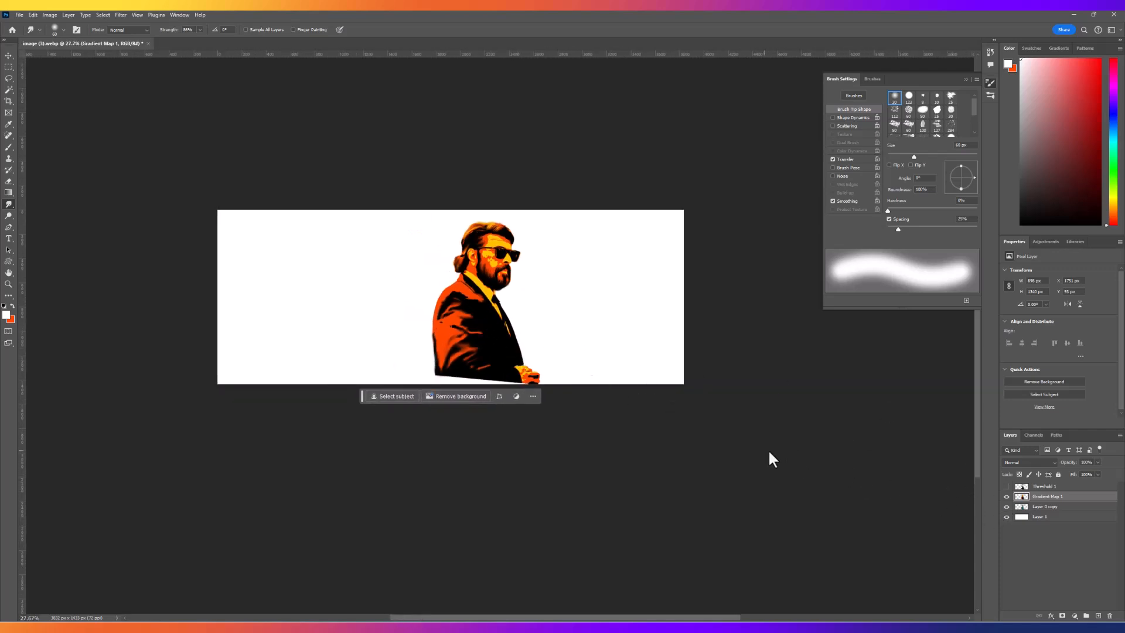
Hide Layer 1 and Layer 0 copy, and save the isolated artwork as a PNG copy named sketch in Desktop > Images.
click(1009, 516)
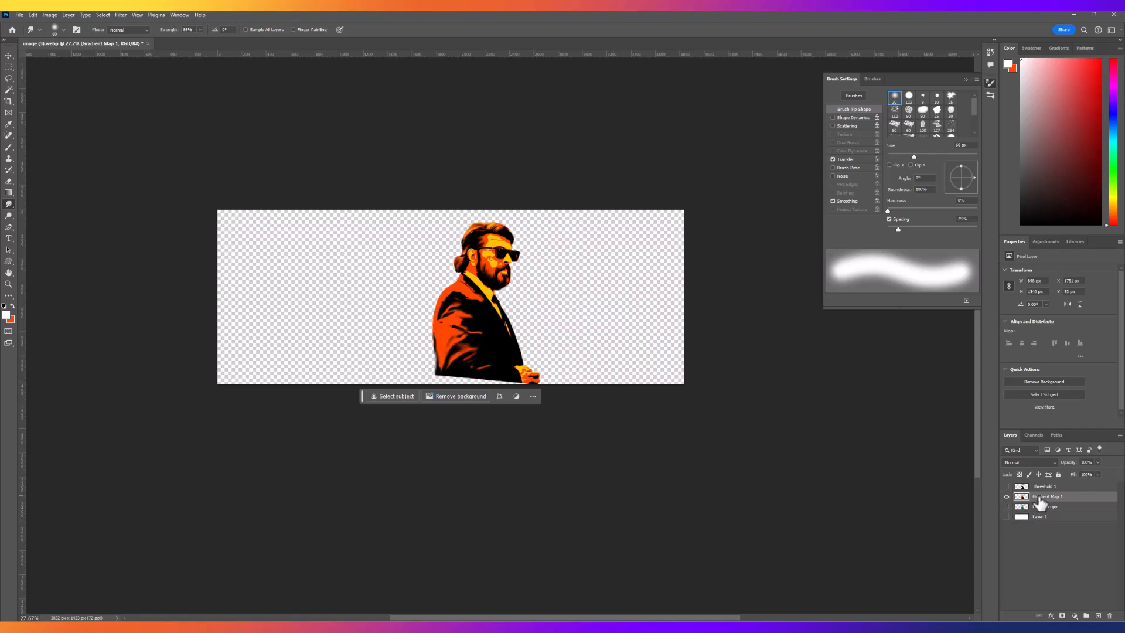
click(1006, 497)
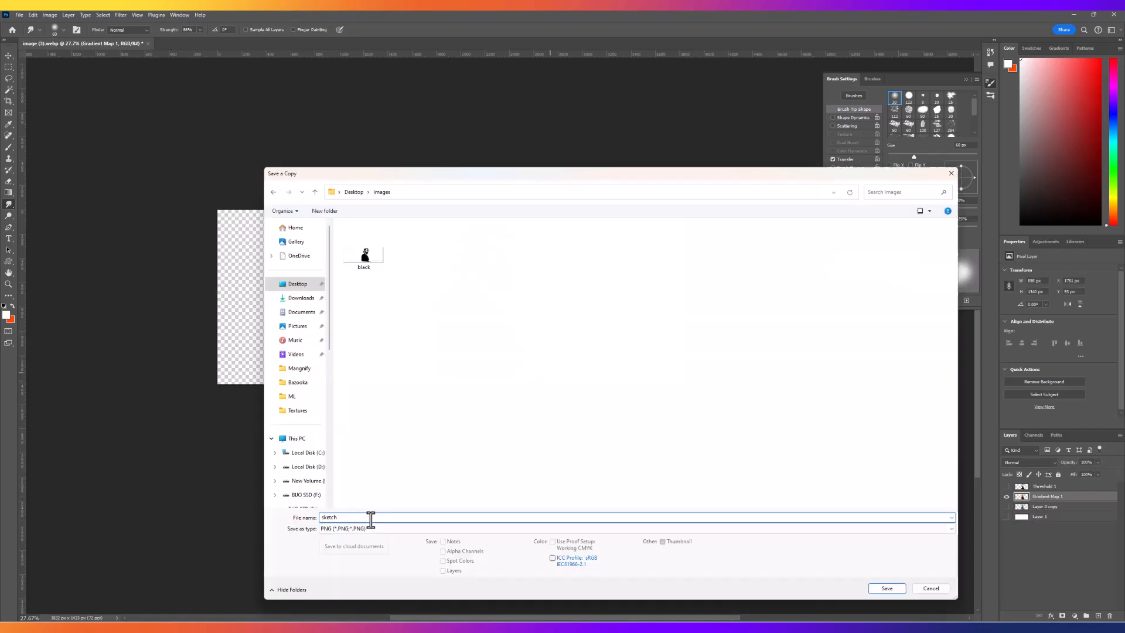
key(Return)
key(Return)
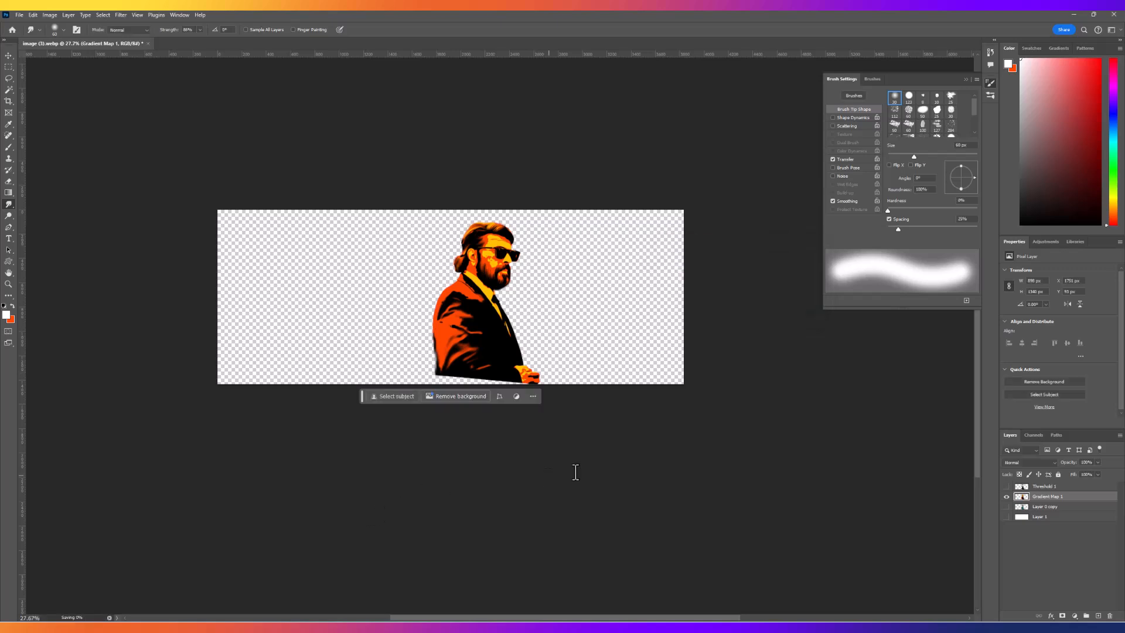
Switch to the Bazooka teaser on YouTube, examine the character title shot around 1:15, and return to Photoshop.
key(alt+Tab)
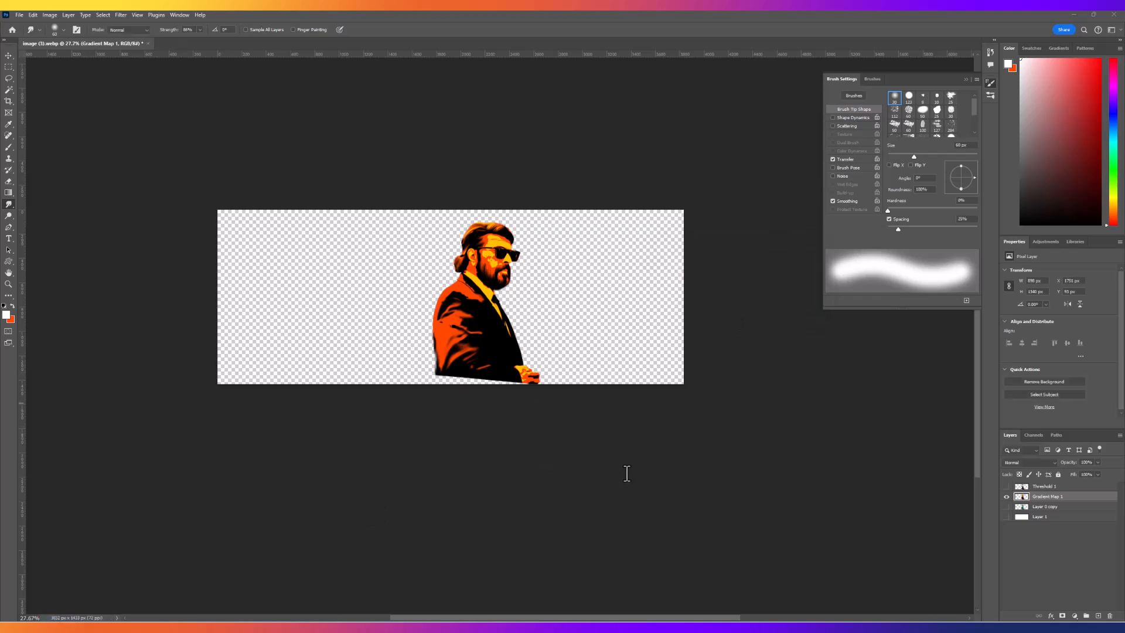
key(alt+Tab)
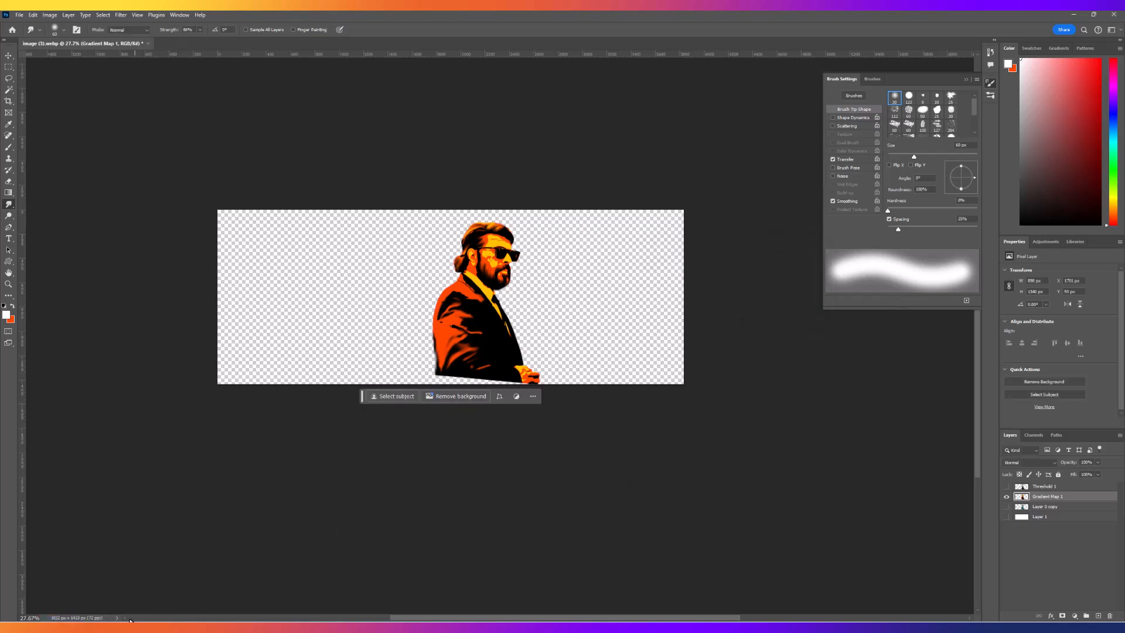
key(alt+Tab)
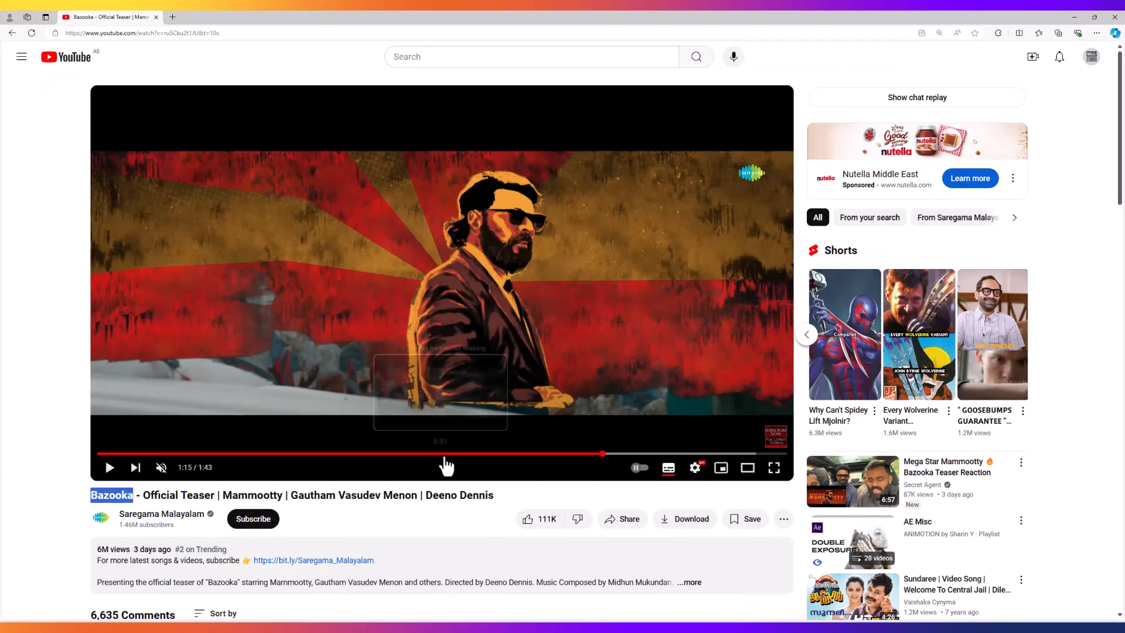
drag(597, 461, 603, 464)
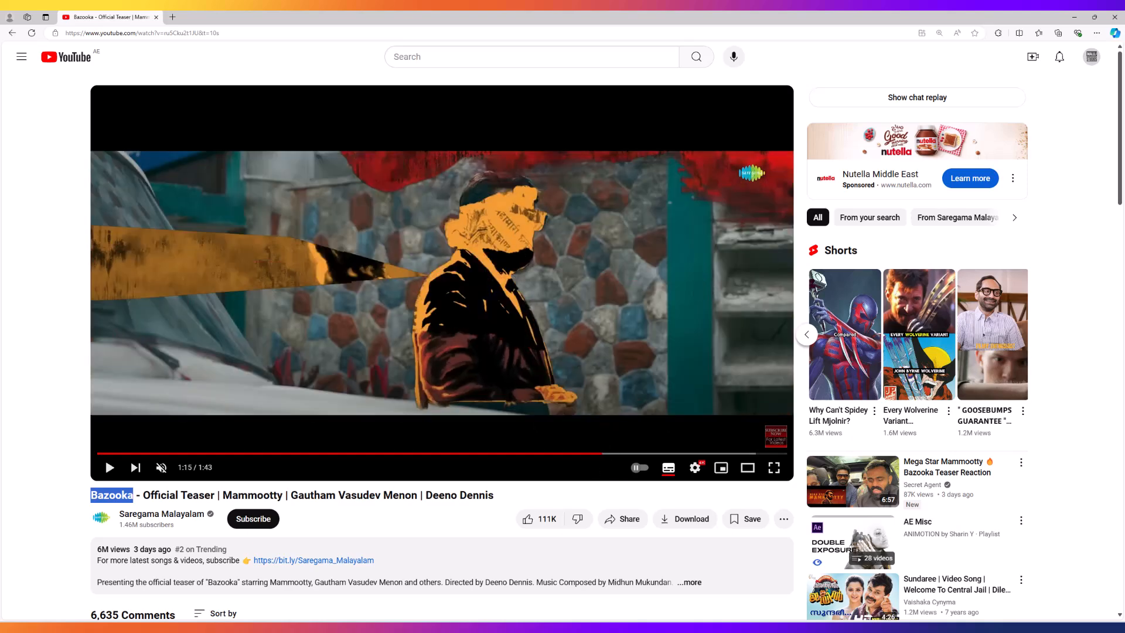
click(1074, 18)
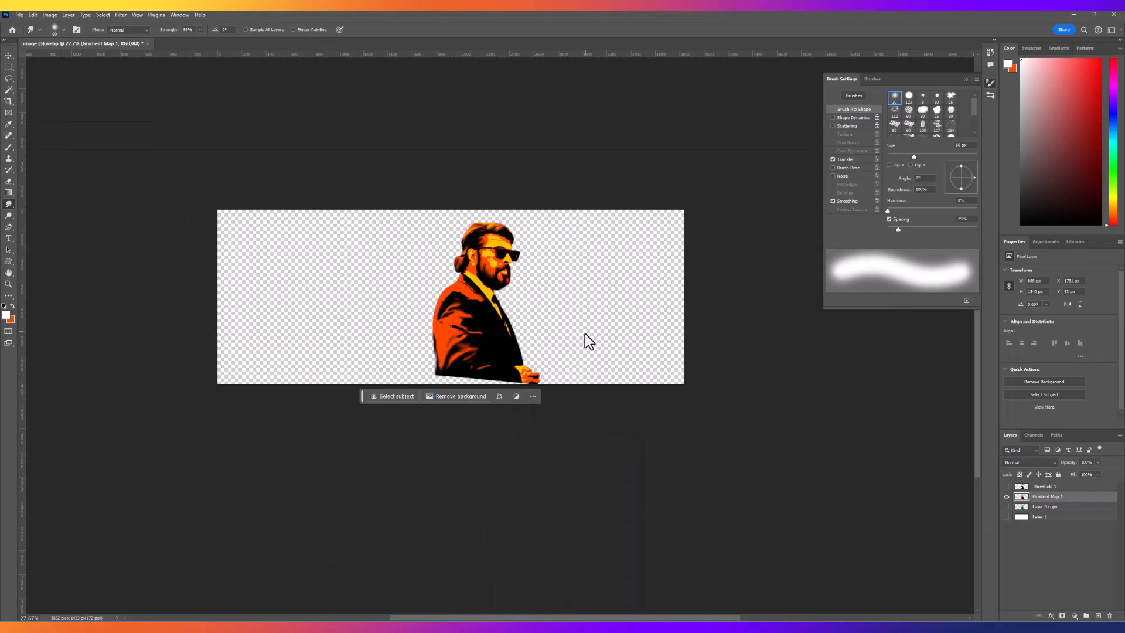
Hide the Gradient Map 1 layer, show only Layer 0 copy and make it the active layer.
click(1007, 487)
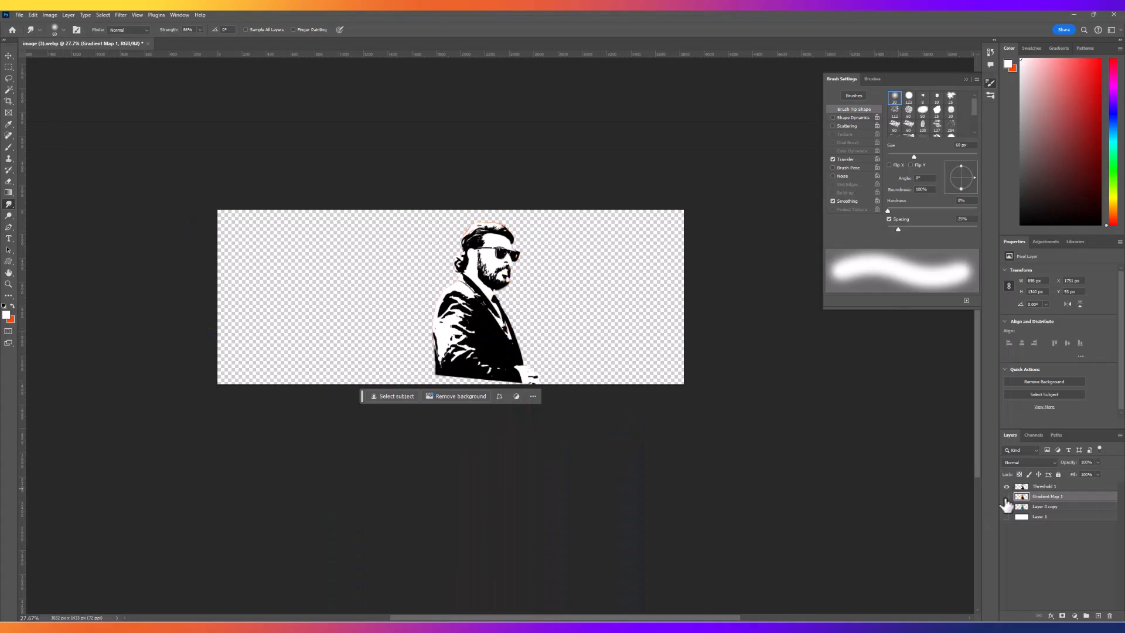
click(1006, 487)
click(1006, 507)
click(1030, 508)
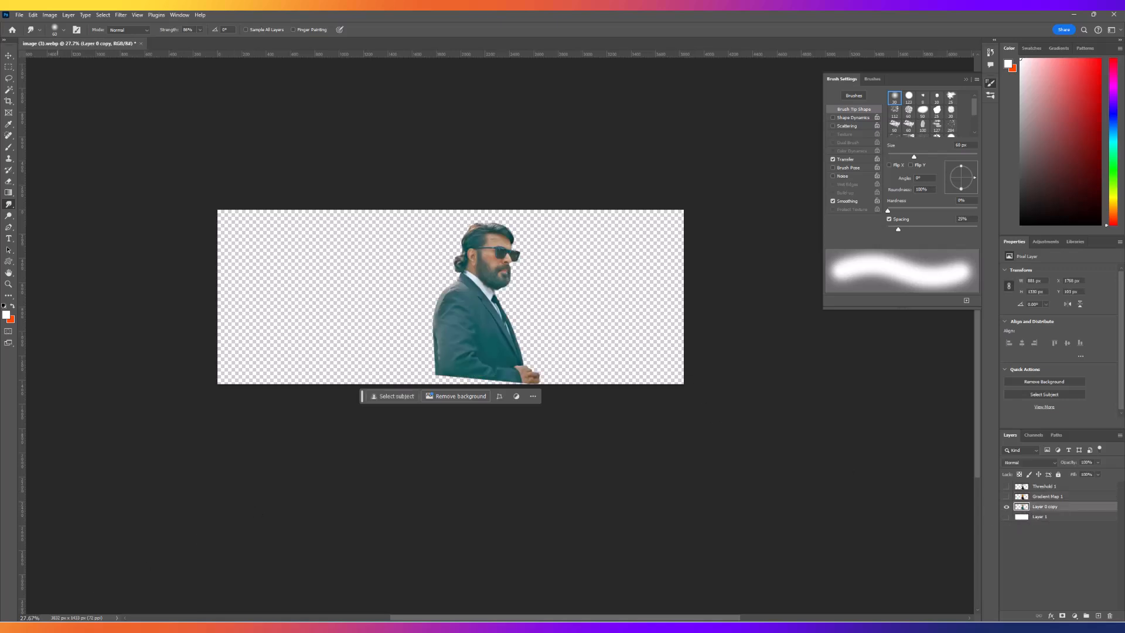
Place the newspaper-background image above Layer 0 copy, enlarged and tilted about 11° counterclockwise so it covers the figure.
key(alt+Tab)
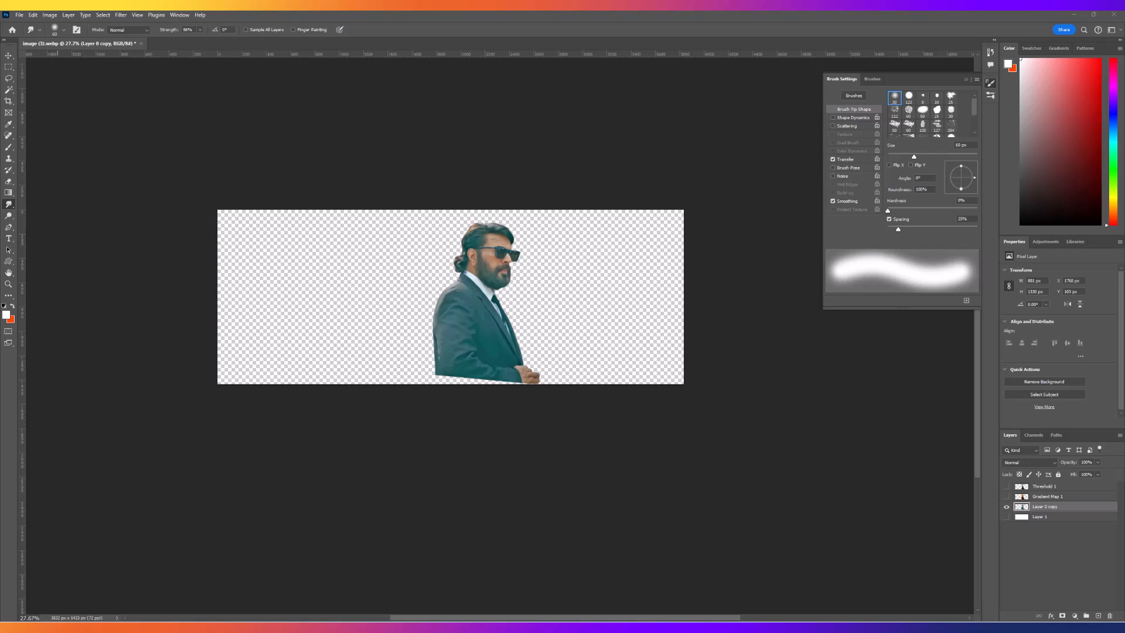
drag(422, 218, 451, 297)
drag(500, 268, 576, 172)
drag(536, 215, 553, 235)
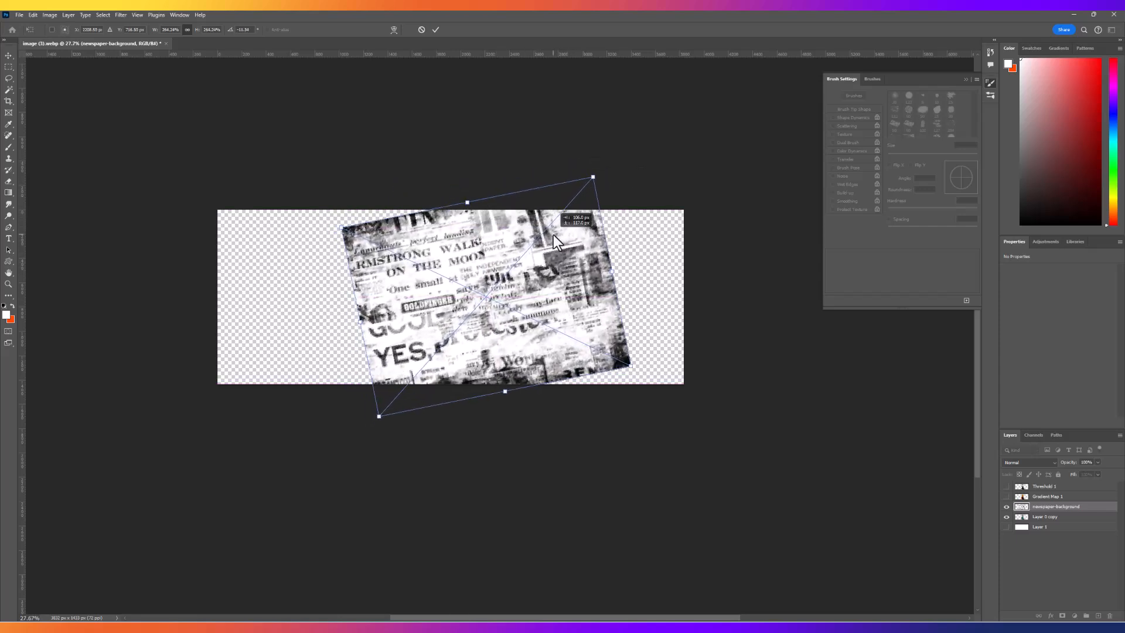
key(Return)
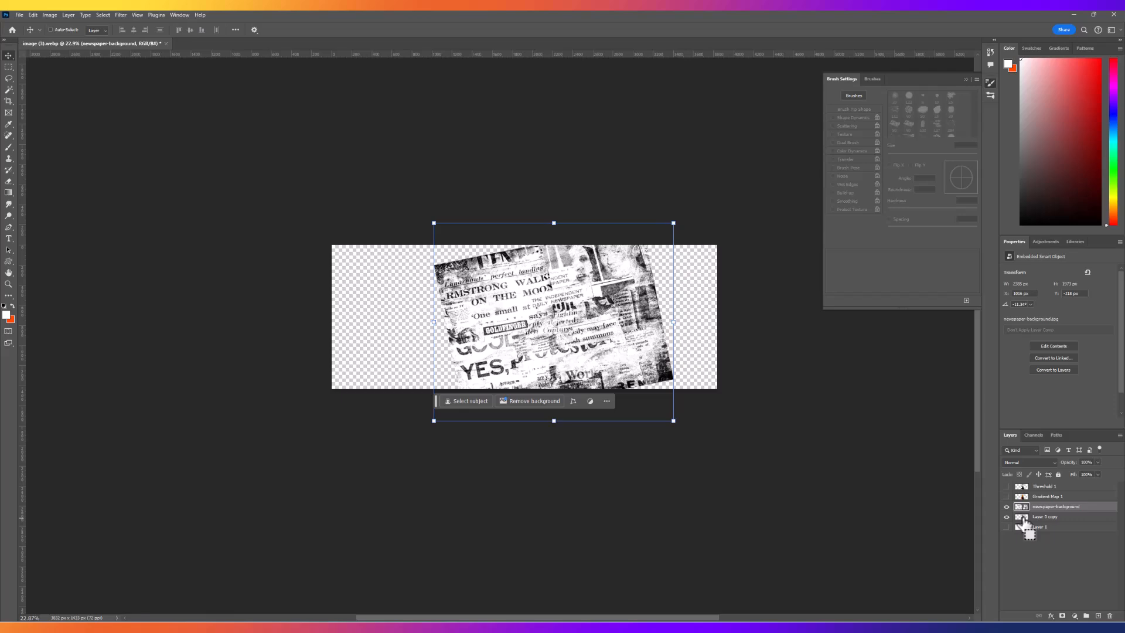
Mask the newspaper-background layer to the figure's silhouette, using the outline of Layer 0 copy as the selection.
ctrl+click(1022, 518)
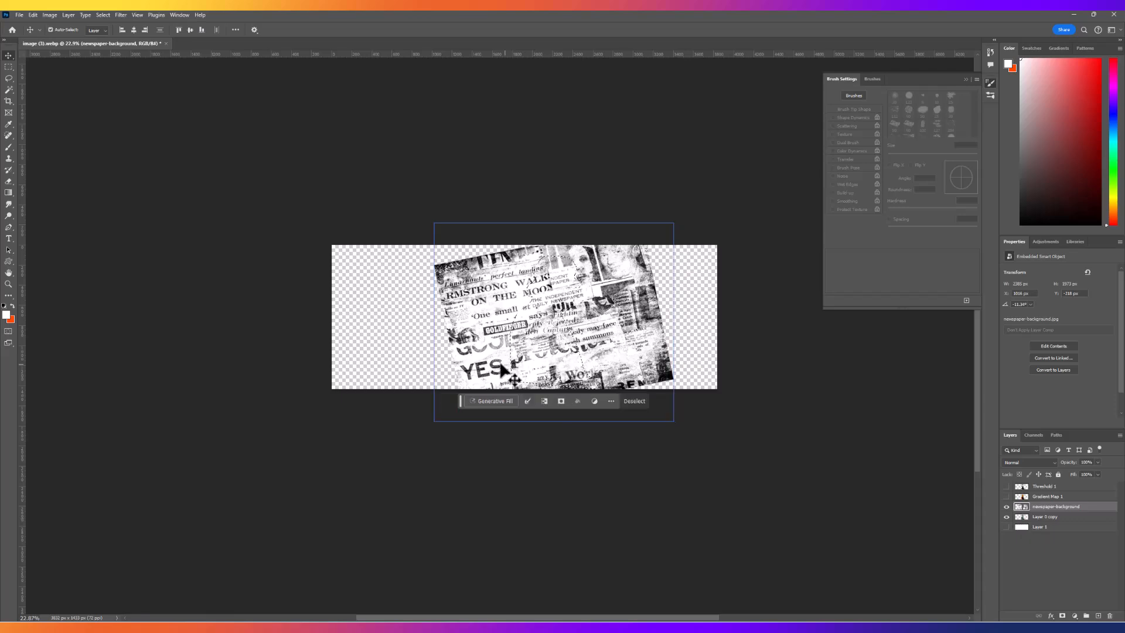
scroll(528, 246, up, 5)
scroll(649, 264, down, 10)
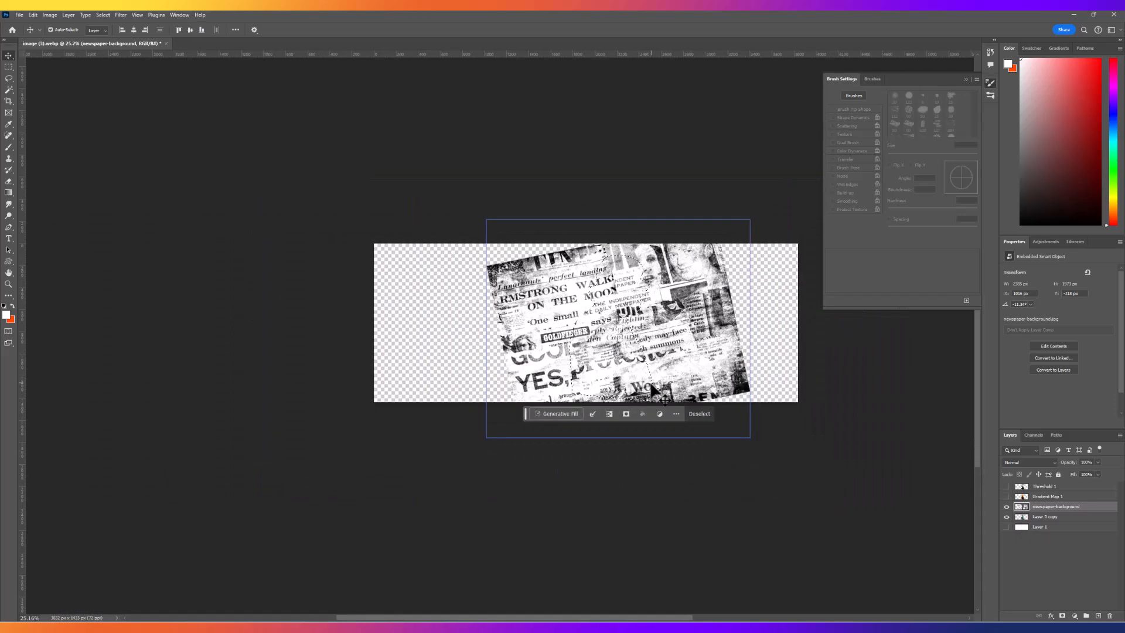
scroll(649, 394, up, 4)
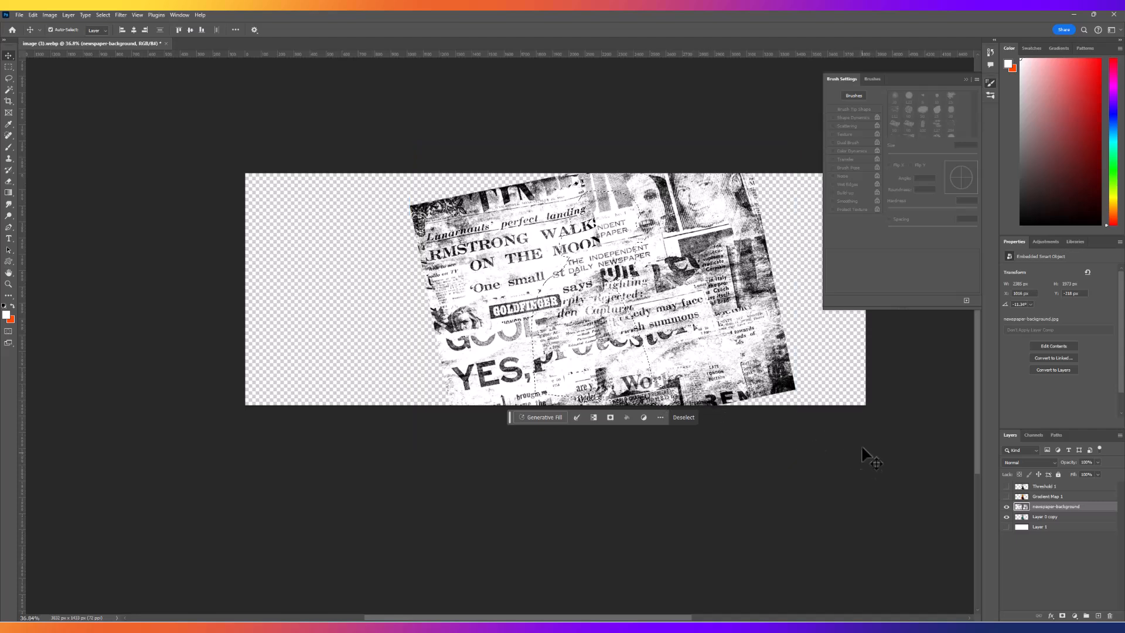
click(1007, 517)
click(1063, 616)
scroll(615, 280, up, 6)
scroll(532, 271, down, 6)
scroll(538, 272, up, 2)
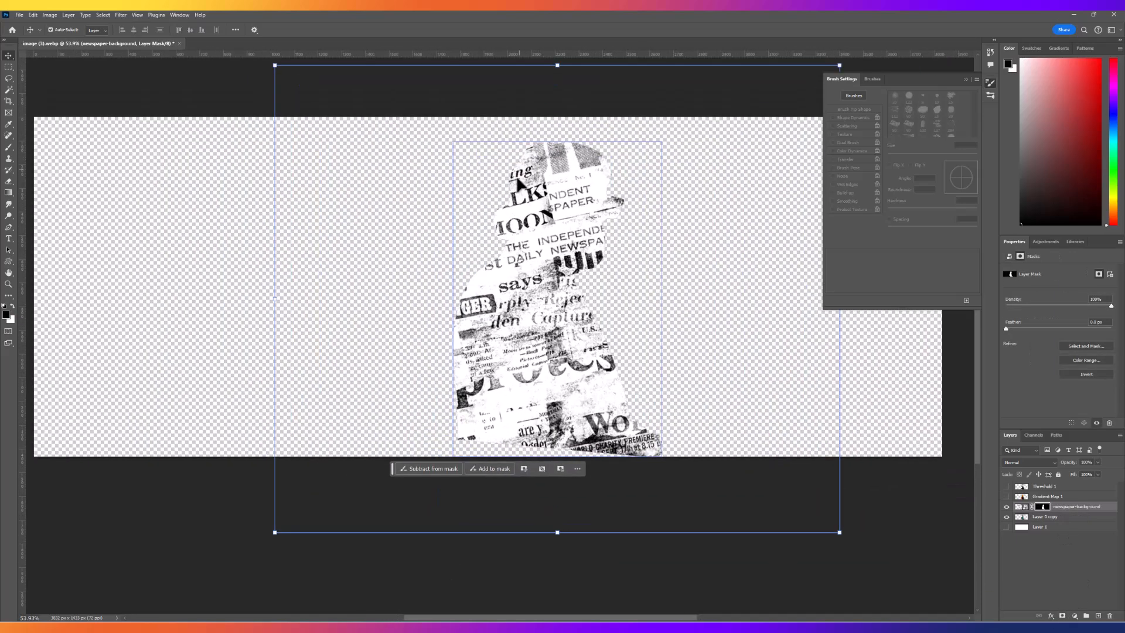
scroll(495, 342, down, 2)
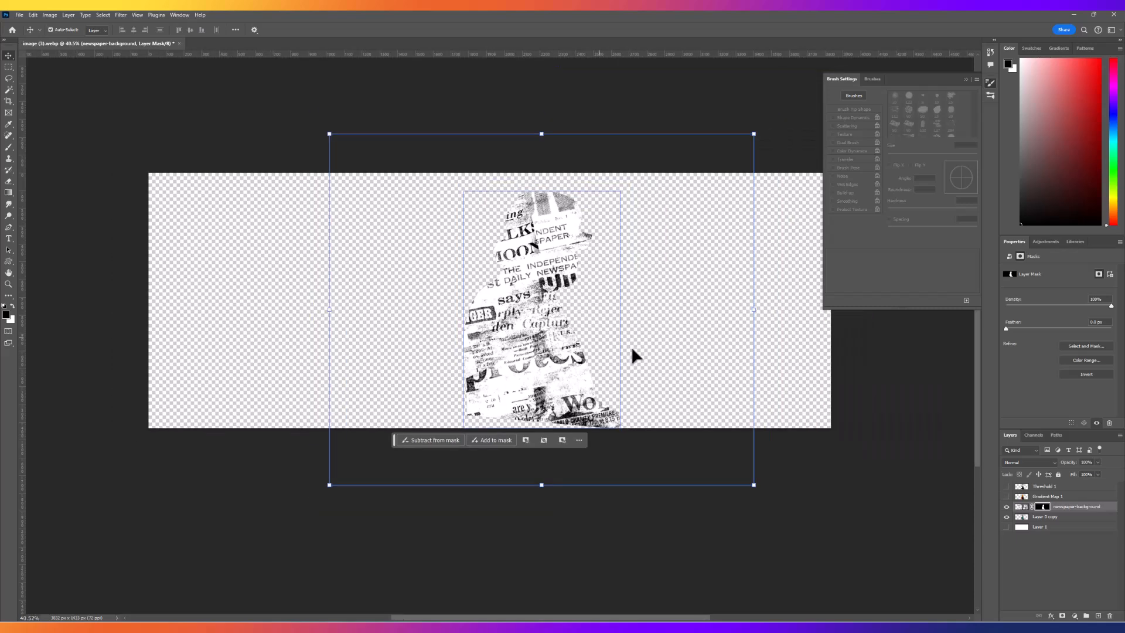
Unlink the newspaper image from its mask, then shift, enlarge and rotate it clockwise inside the silhouette.
click(1031, 509)
click(1023, 508)
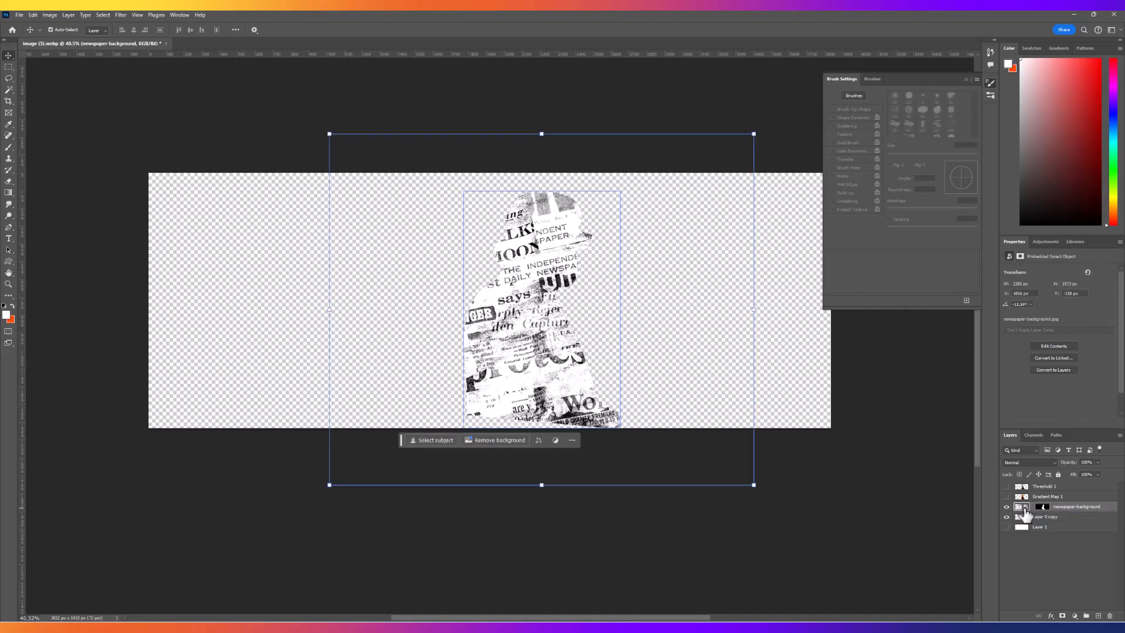
drag(610, 359, 508, 361)
key(ctrl+t)
drag(678, 108, 737, 208)
mouse_move(621, 278)
mouse_down()
mouse_move(640, 295)
mouse_move(637, 283)
mouse_up()
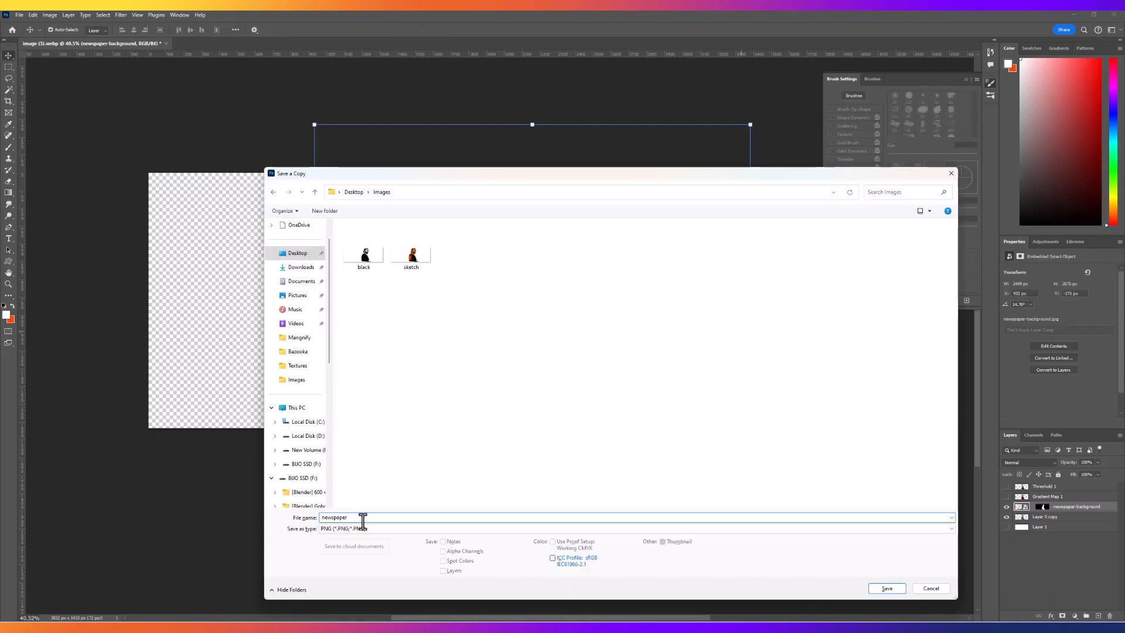
Save the masked newspaper figure as a PNG copy named newspaper in Desktop > Images, with the large file size option.
key(Return)
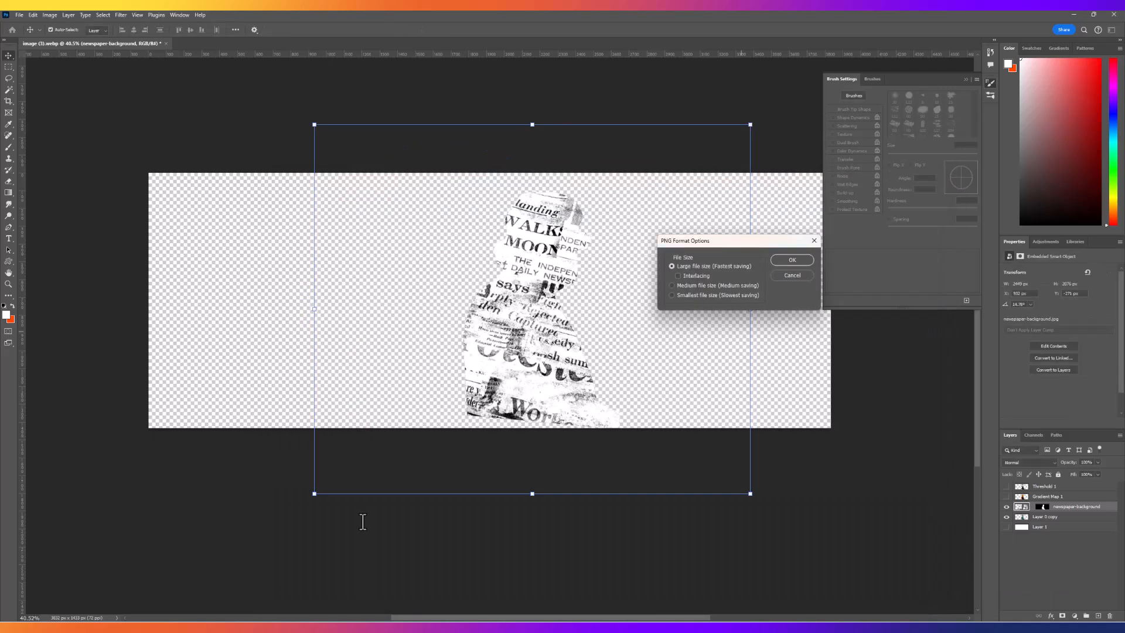
key(Return)
click(372, 517)
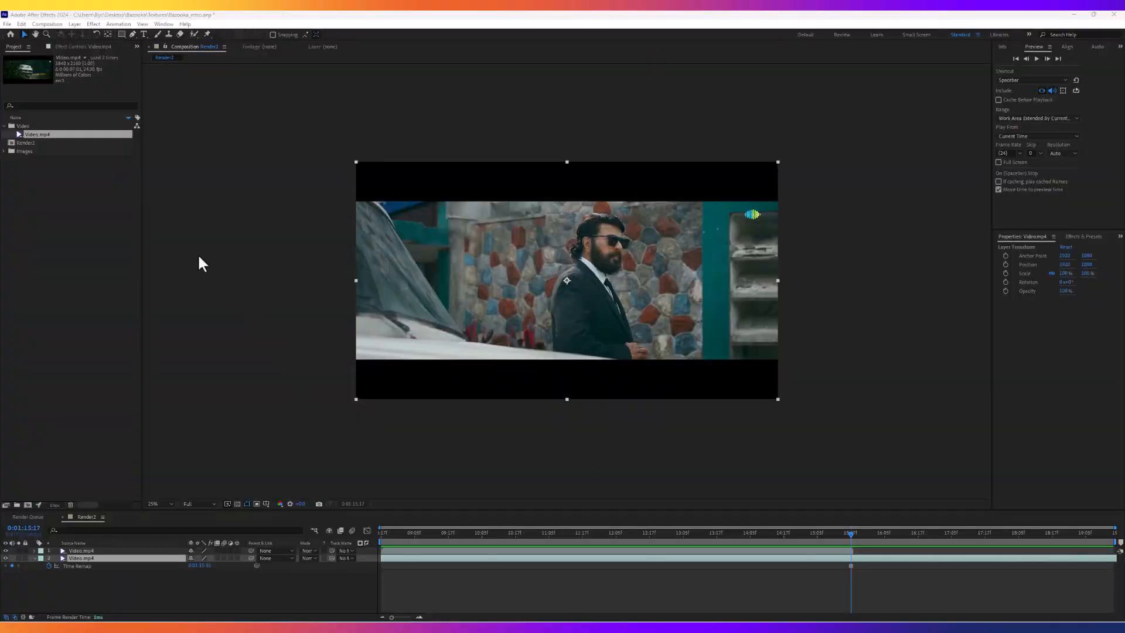
In After Effects, import the black, newspaper and sketch PNGs from Desktop > Images into the project's Images folder.
click(4, 151)
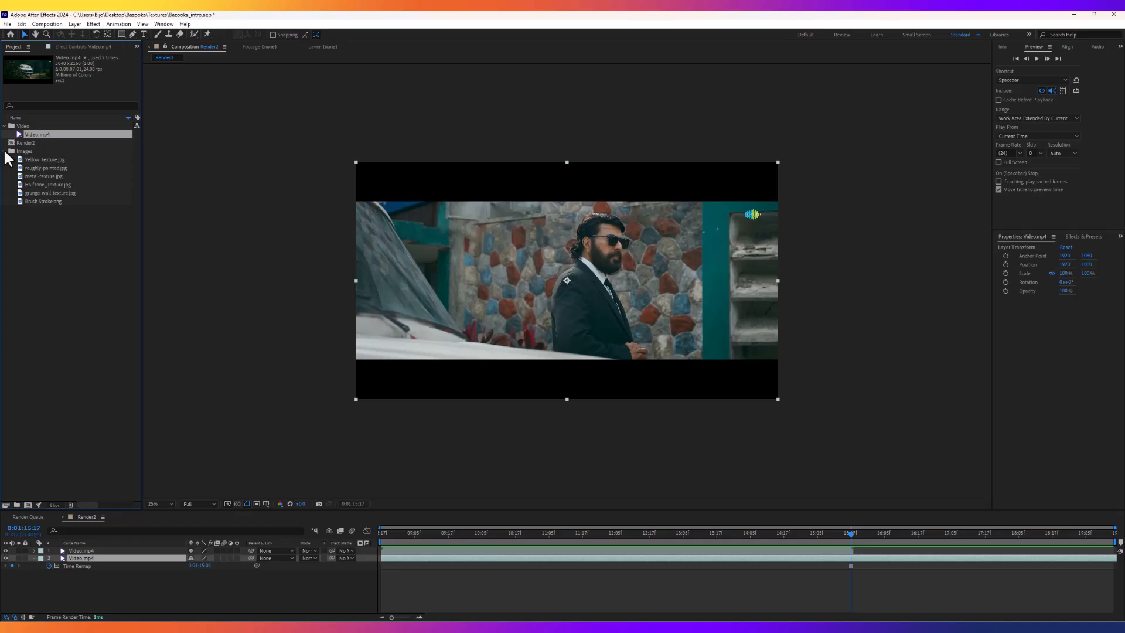
double_click(53, 235)
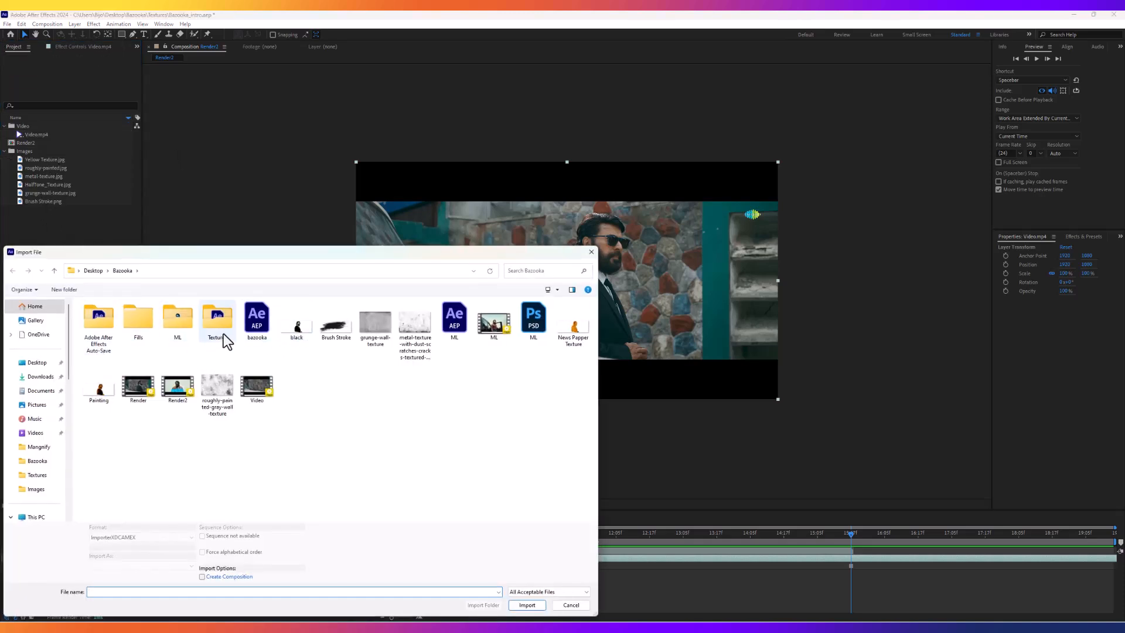
click(36, 363)
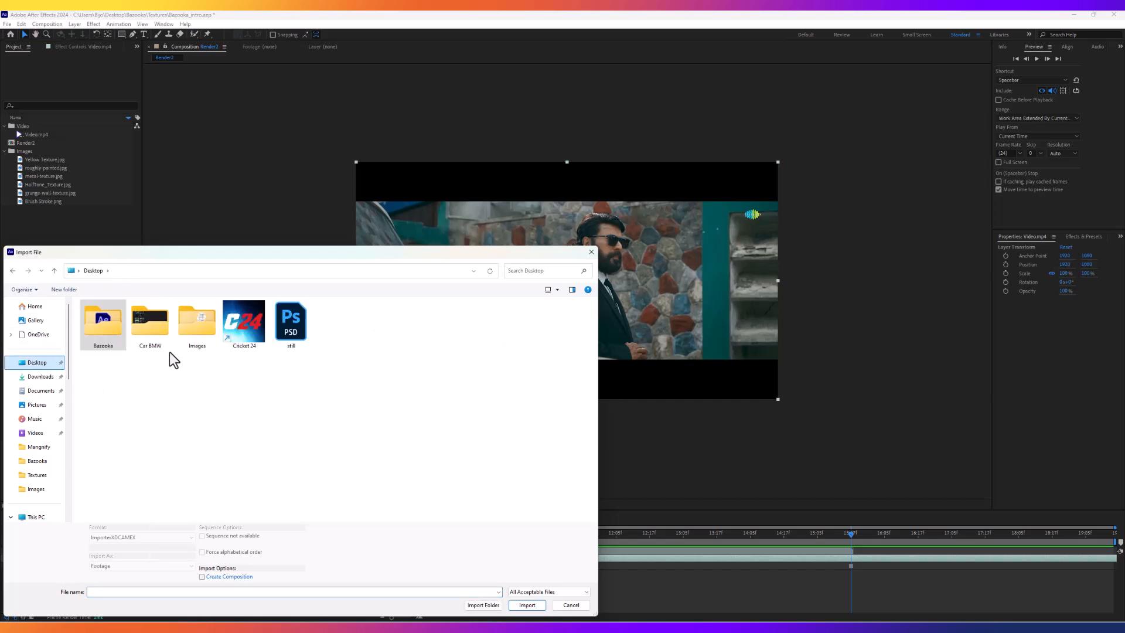
double_click(123, 341)
mouse_move(109, 381)
mouse_down()
mouse_move(143, 355)
mouse_move(263, 328)
mouse_up()
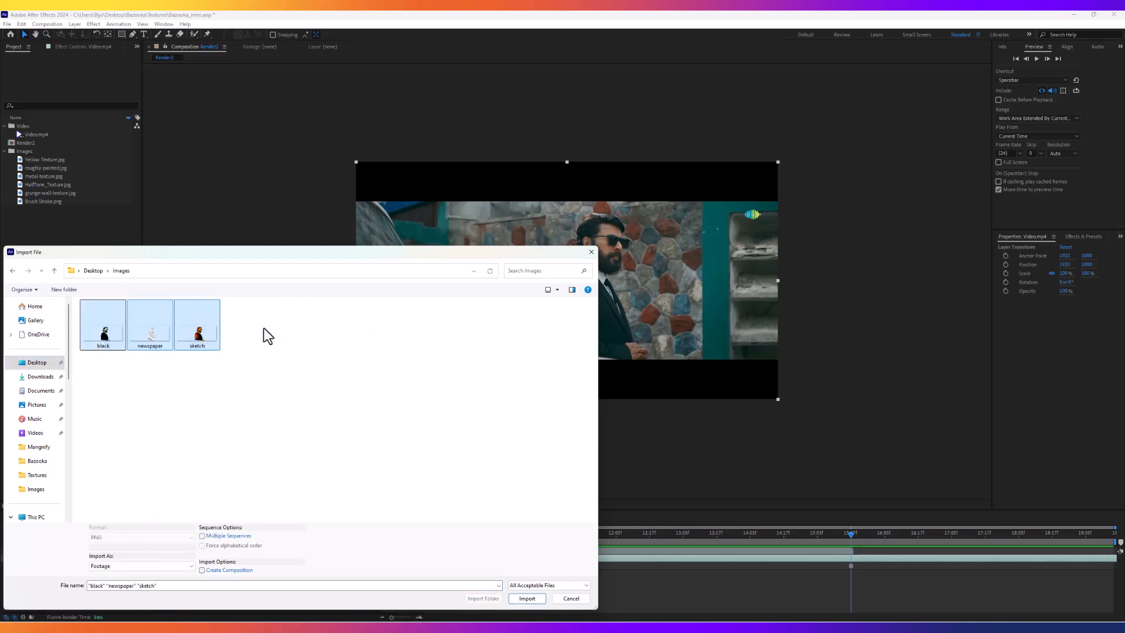
click(528, 599)
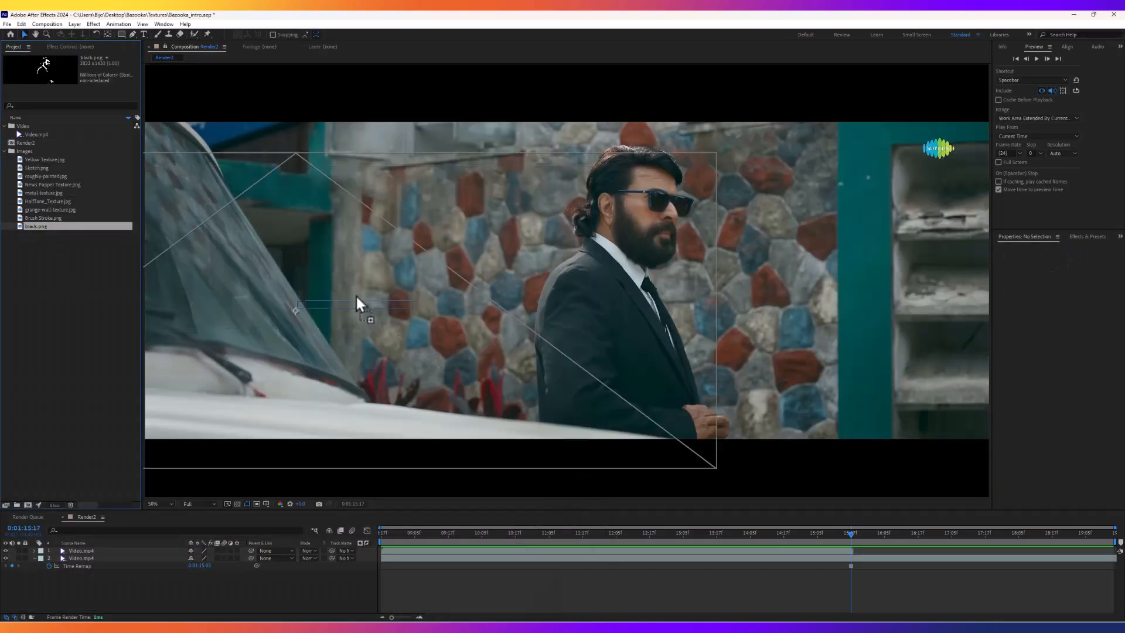
Try black.png centred above the video in the Render2 composition, trimmed to start at the playhead.
drag(356, 295, 561, 279)
key(comma)
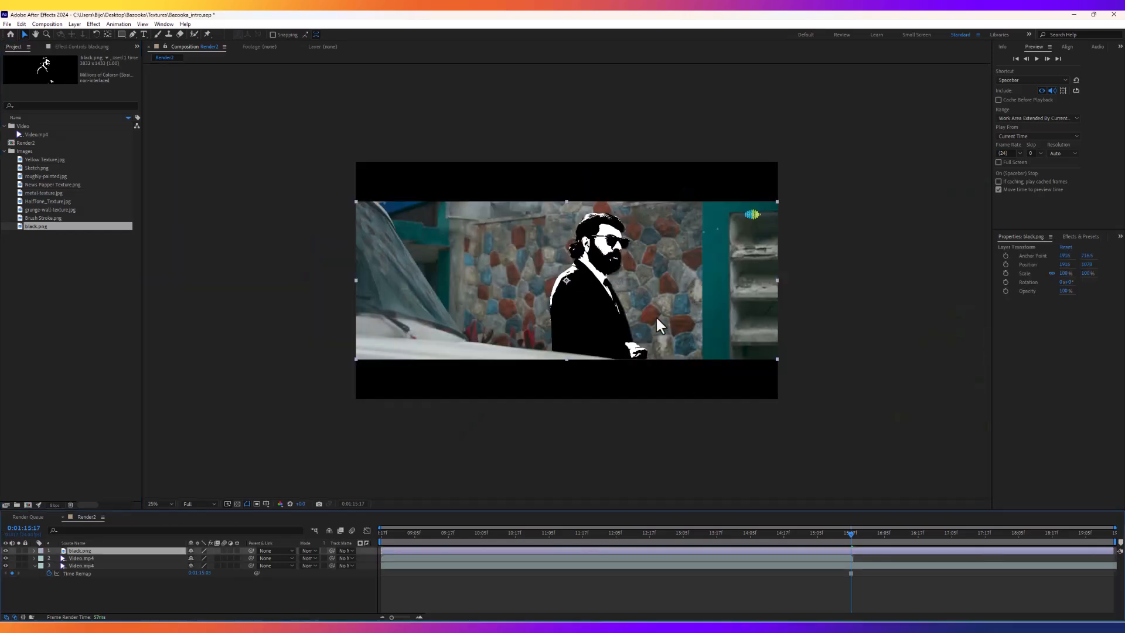
drag(403, 549, 851, 558)
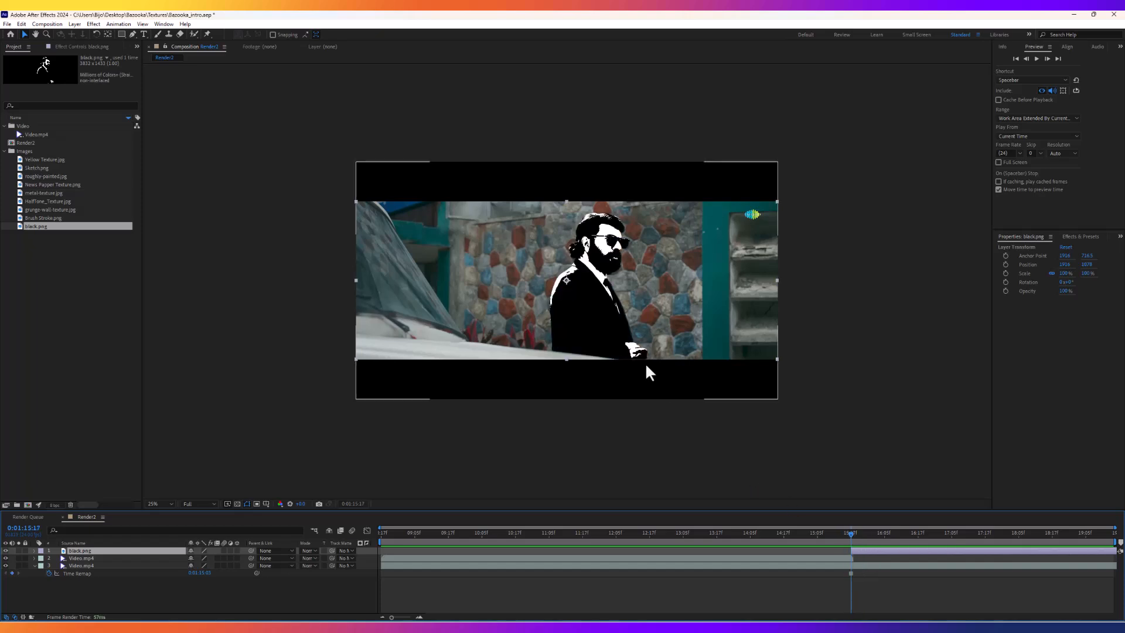
scroll(621, 322, up, 2)
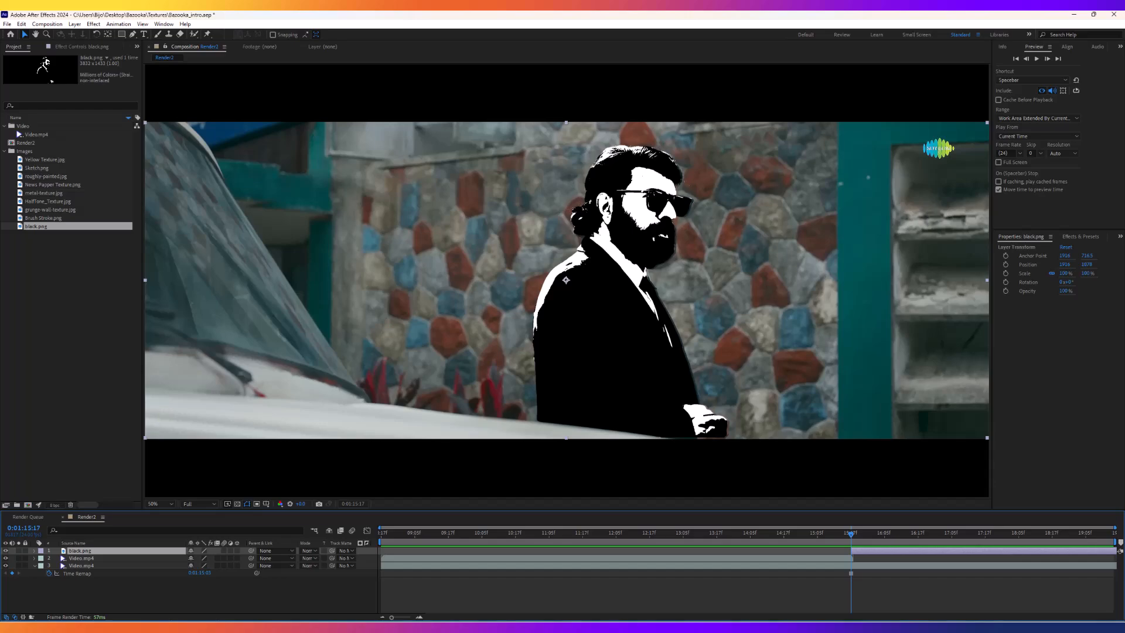
Switch to the Bazooka teaser on YouTube, replay the character's cut-out transition around 1:15, and return to After Effects.
key(alt+Tab)
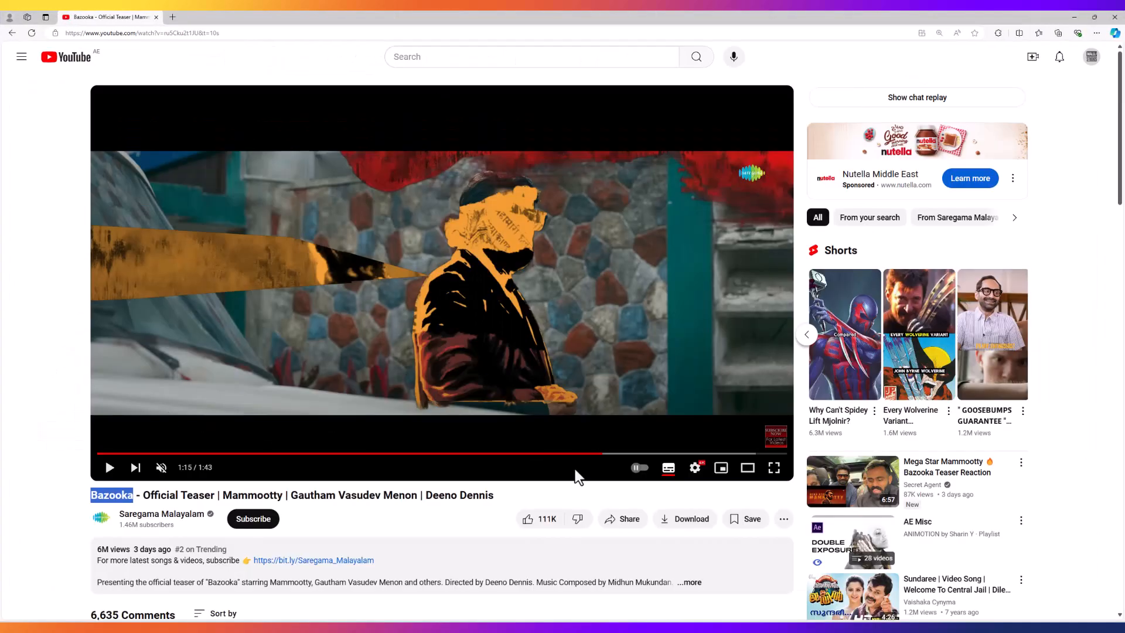
click(597, 454)
click(108, 470)
click(108, 471)
click(108, 470)
click(108, 471)
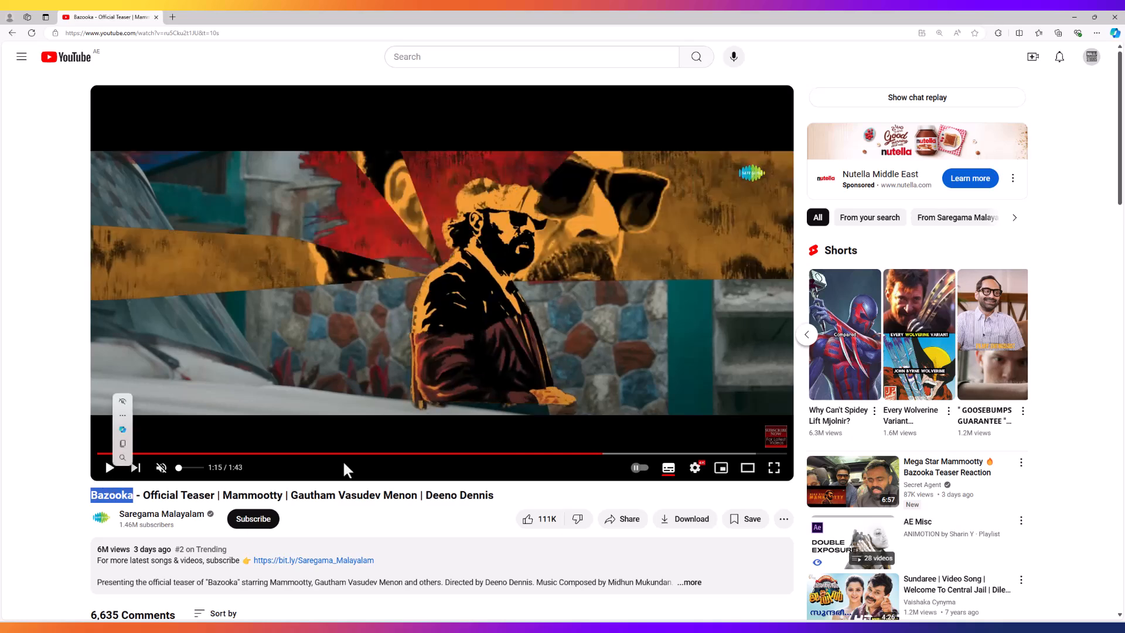
click(599, 455)
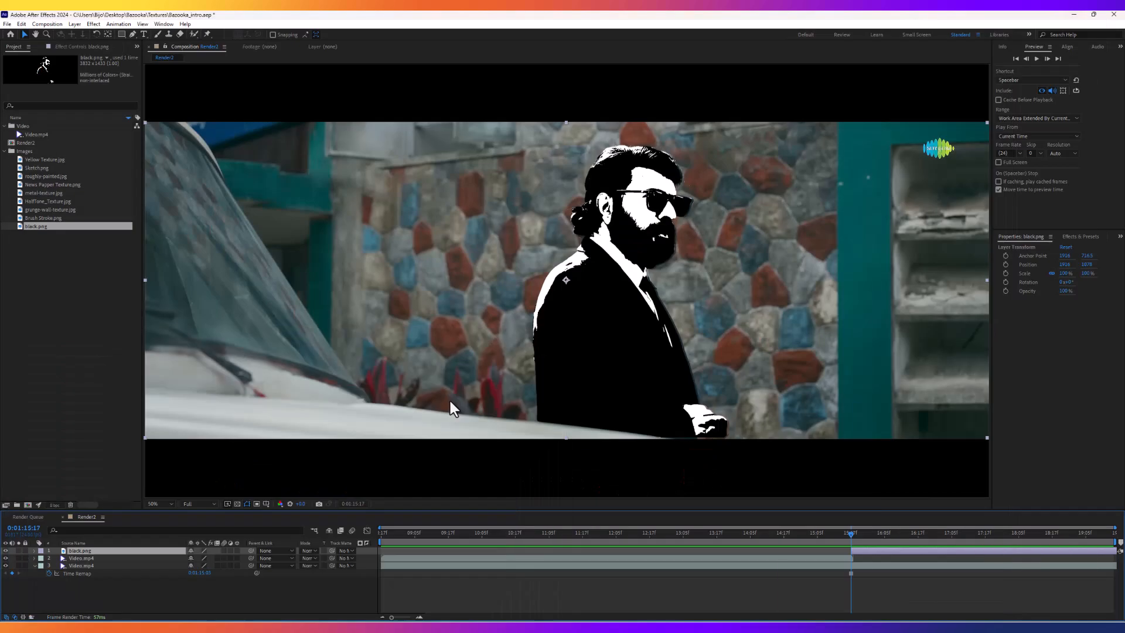
click(1074, 17)
Replace the black.png layer with newspaper.png at the top of the composition, trimmed to start where the first video clip ends.
key(Delete)
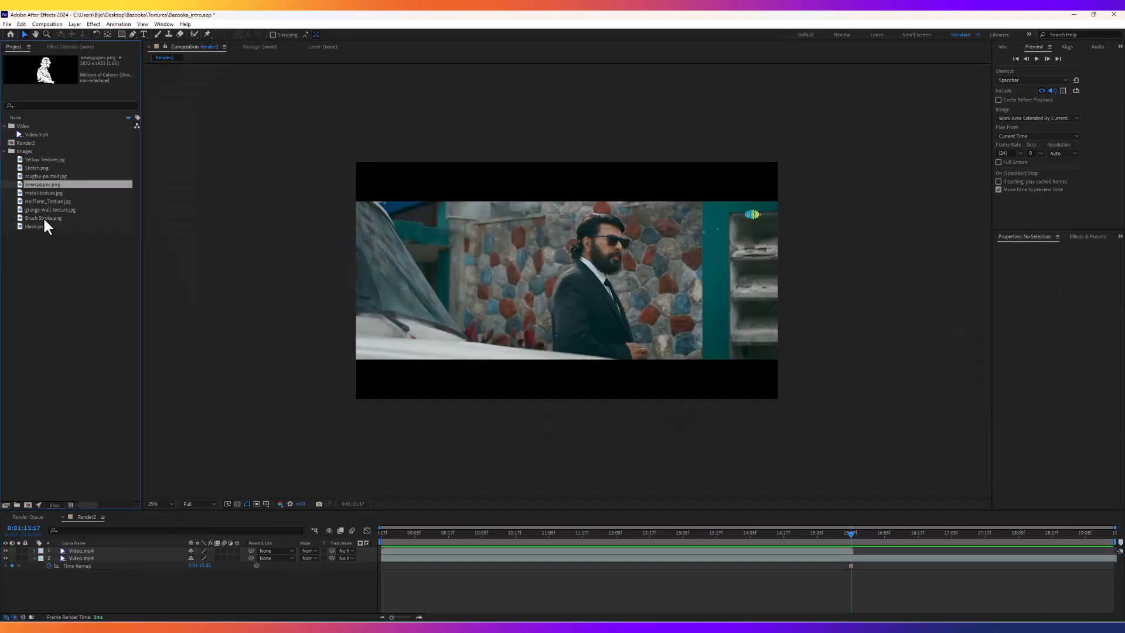
drag(45, 222, 101, 547)
drag(405, 550, 868, 558)
scroll(656, 319, up, 2)
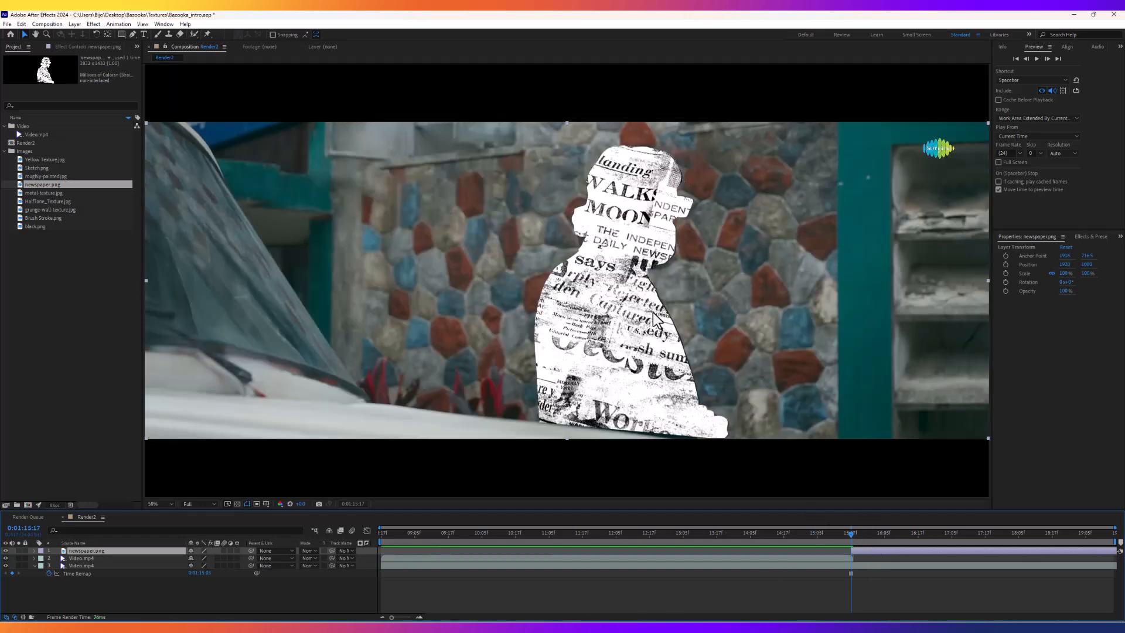
scroll(653, 314, down, 2)
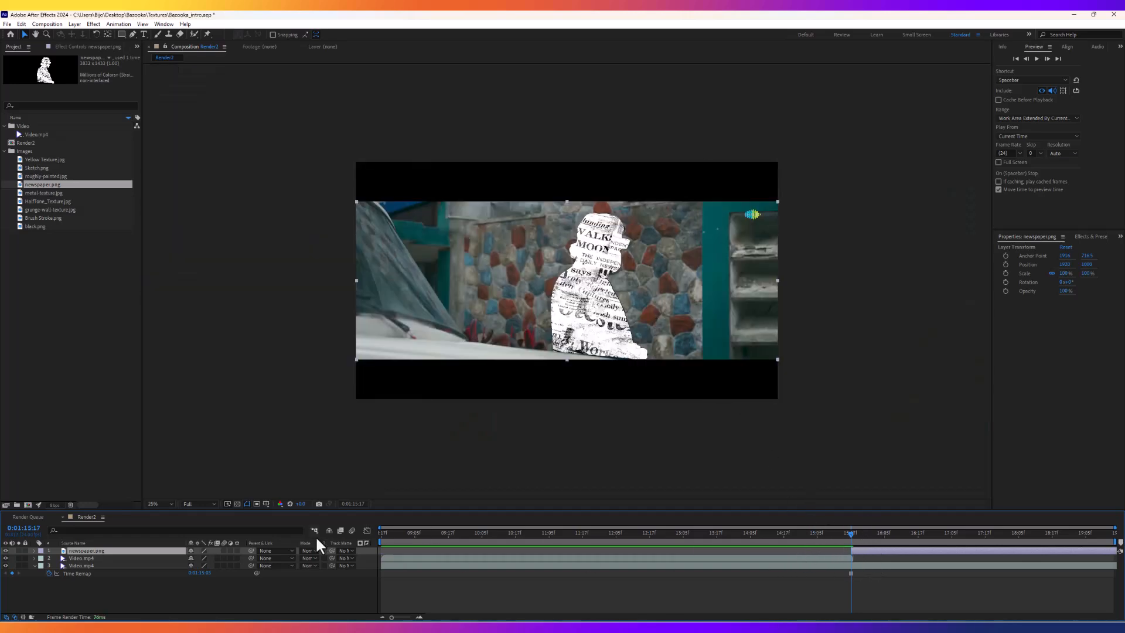
Move the playhead five frames past the start of newspaper.png and create a black composition-sized solid named Mask_.
drag(874, 537, 856, 538)
mouse_move(854, 534)
mouse_down()
mouse_move(822, 536)
mouse_move(864, 538)
mouse_move(744, 540)
mouse_move(853, 540)
mouse_move(837, 540)
mouse_move(873, 550)
mouse_move(863, 554)
mouse_move(861, 539)
mouse_move(807, 537)
mouse_move(864, 539)
mouse_up()
right_click(121, 596)
mouse_move(160, 490)
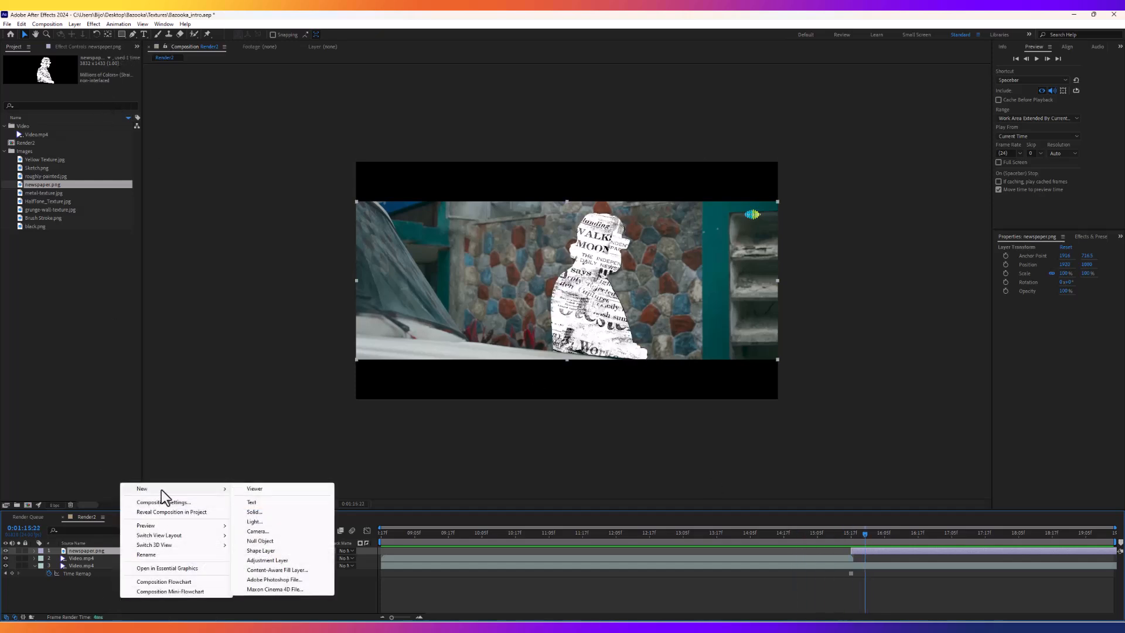
click(265, 512)
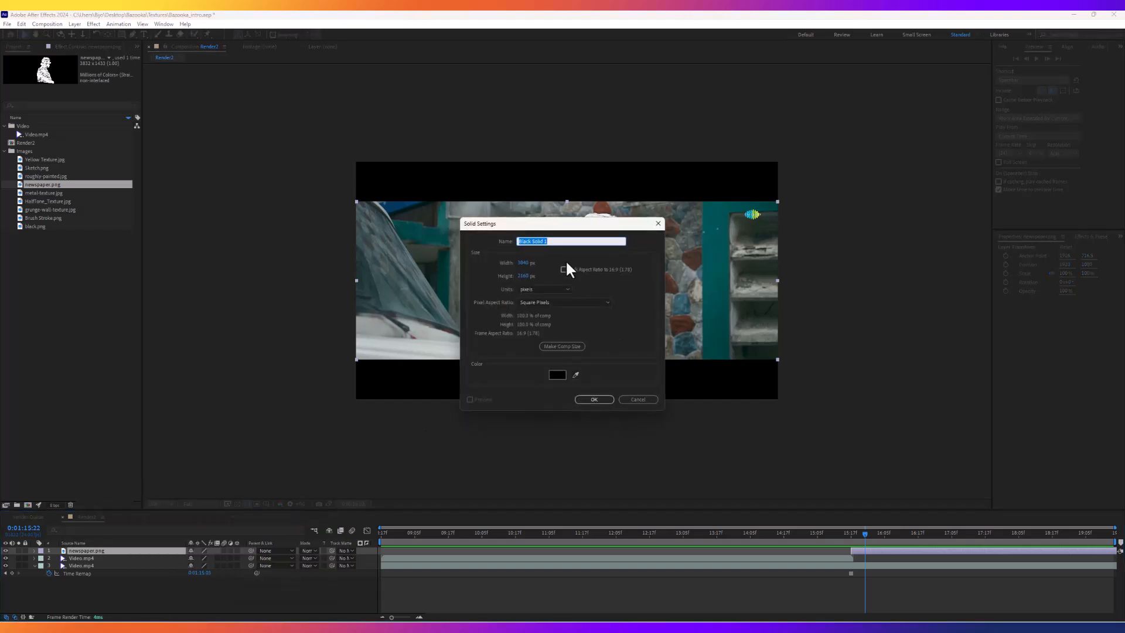
text(Mask_)
key(Return)
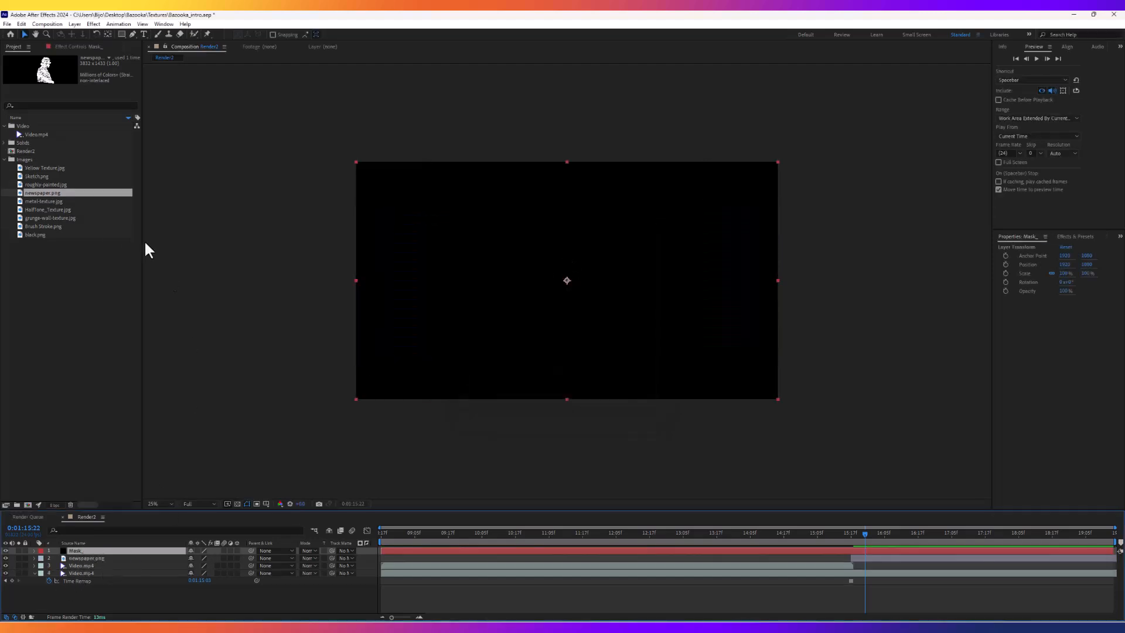
Add a full-frame rectangular mask to Mask_, shrink it to a strip below the character, and keyframe Mask Path near newspaper.png's start.
double_click(122, 33)
click(781, 169)
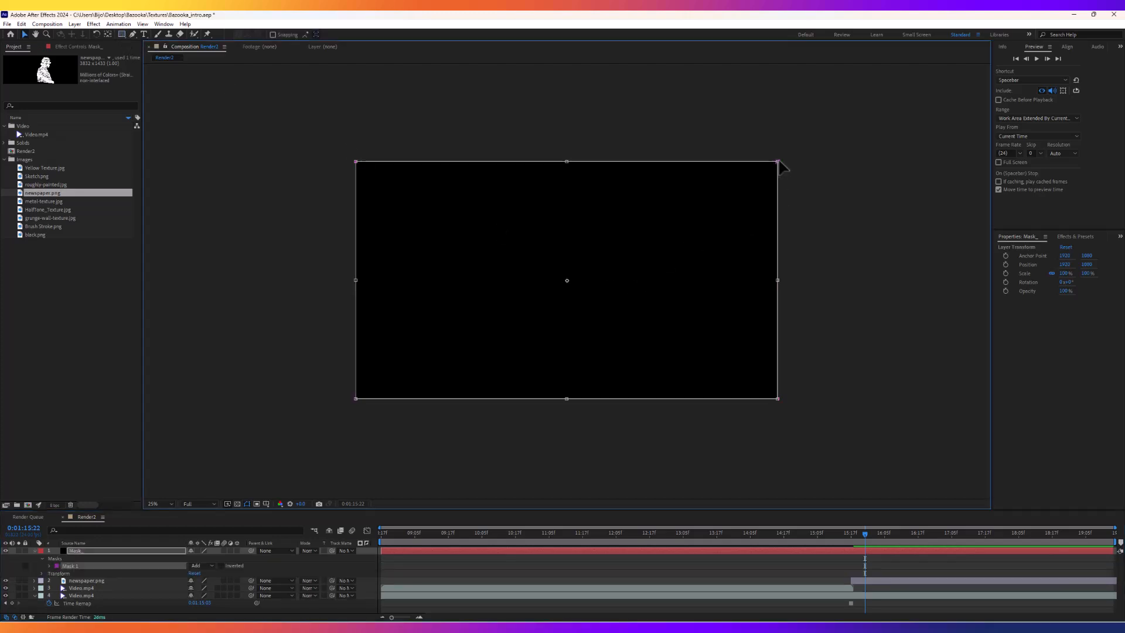
drag(564, 163, 571, 368)
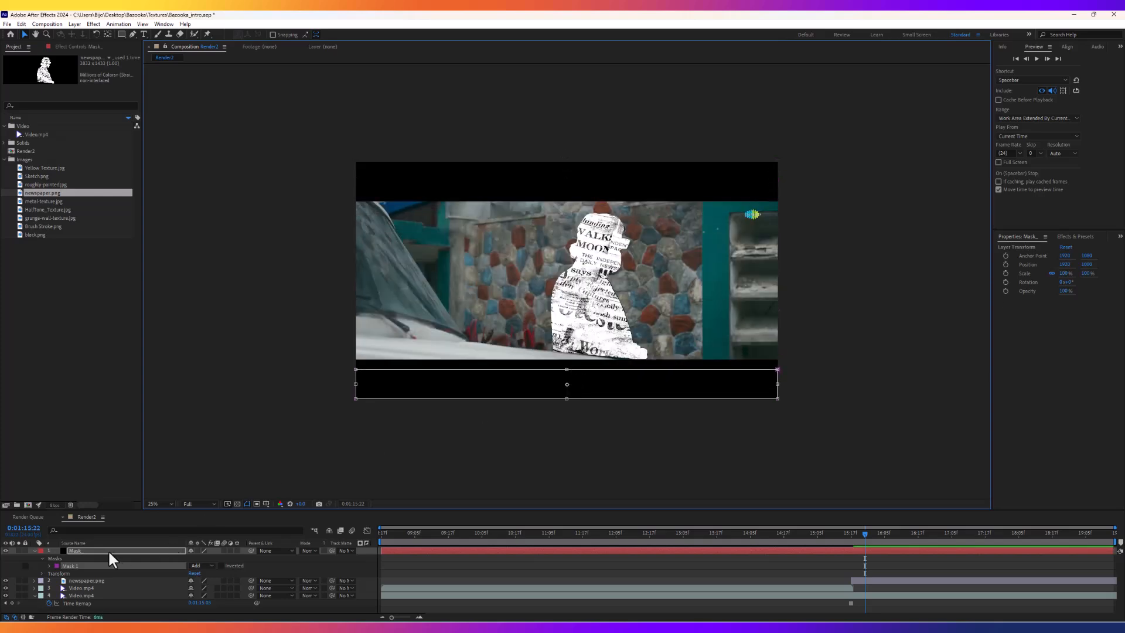
click(50, 566)
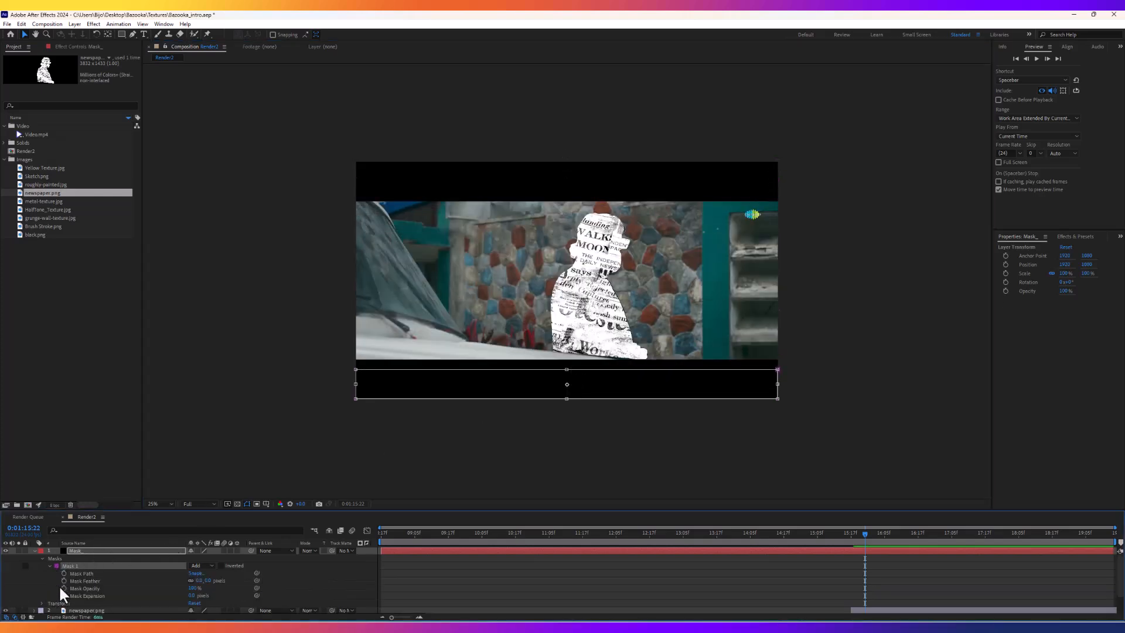
click(76, 573)
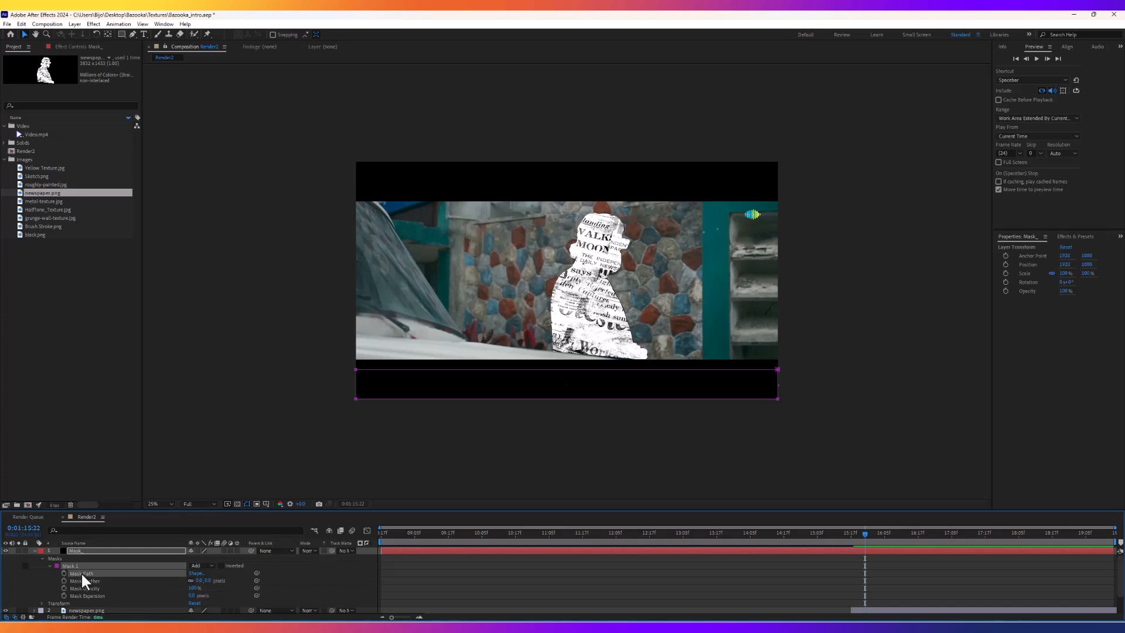
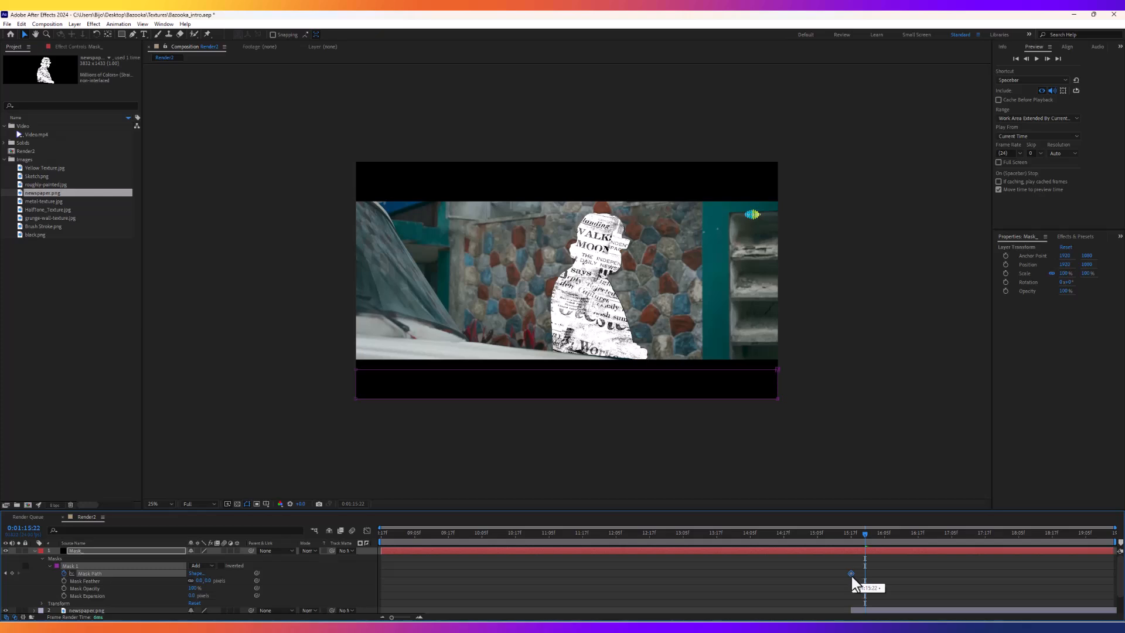
At 0:01:16:04, raise the Mask_ layer's mask edge to cover the whole frame, and preview the upward reveal.
drag(854, 536, 881, 536)
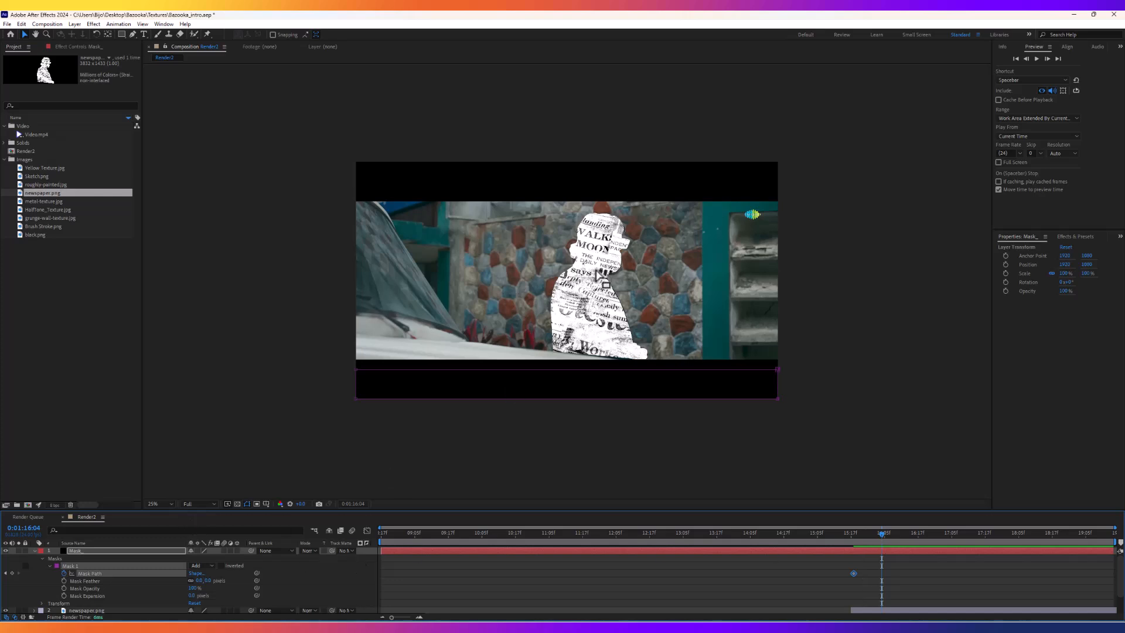
click(777, 374)
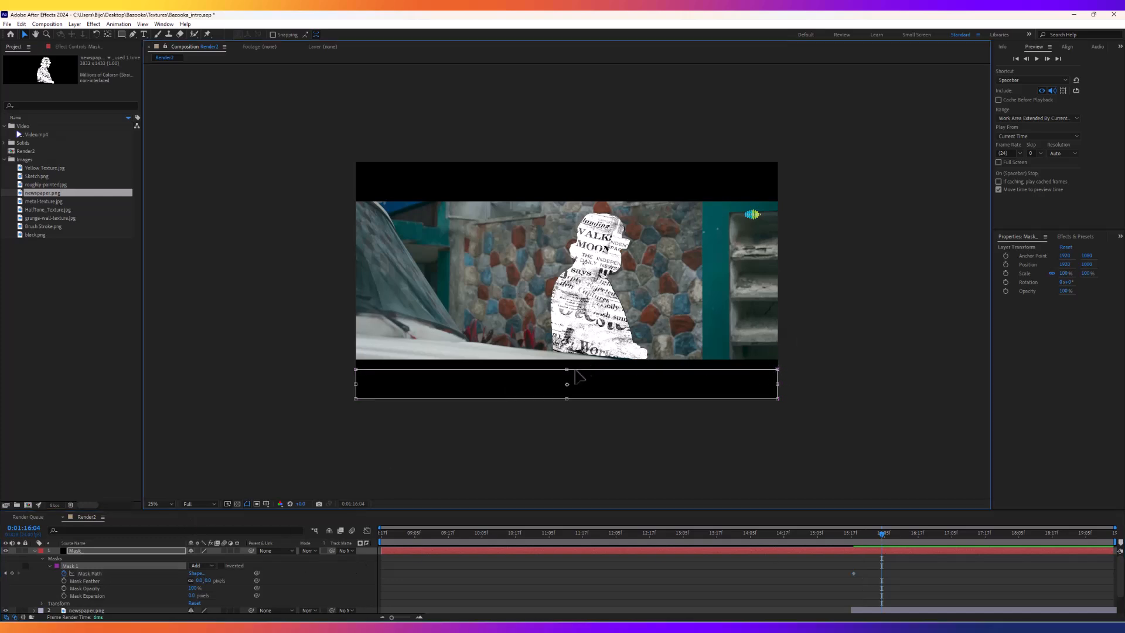
drag(586, 369, 592, 170)
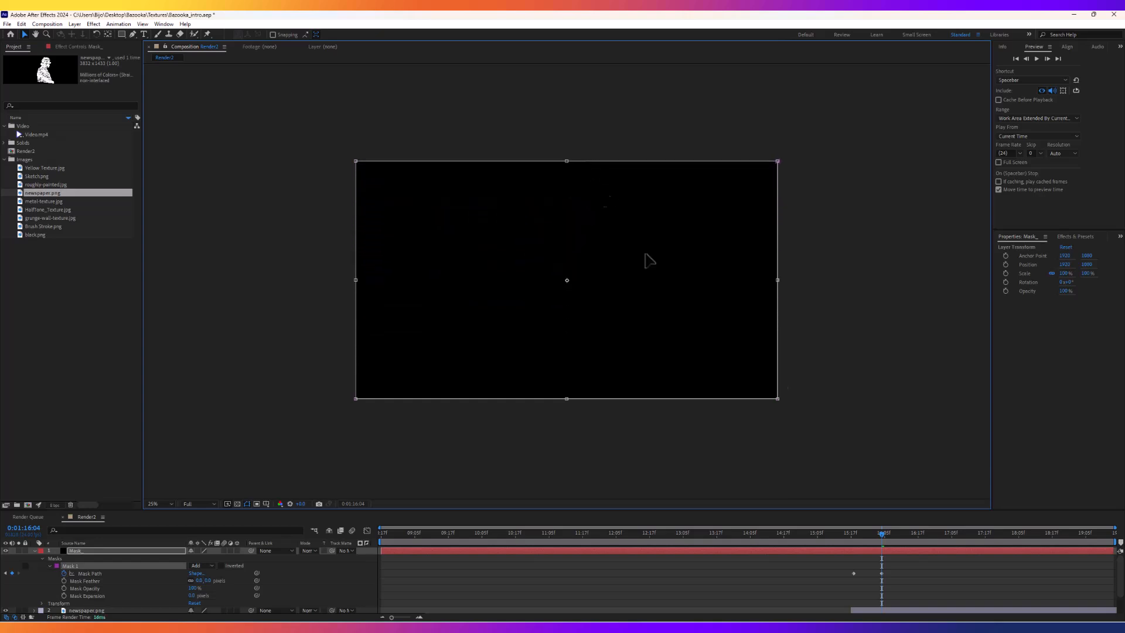
click(850, 538)
key(space)
key(space)
mouse_move(860, 537)
mouse_down()
mouse_move(873, 540)
mouse_move(839, 539)
mouse_move(868, 538)
mouse_up()
key(space)
Set Mask_ as the track matte of newspaper.png and inspect the partially revealed newspaper cut-out up close at 0:01:15:23.
click(34, 551)
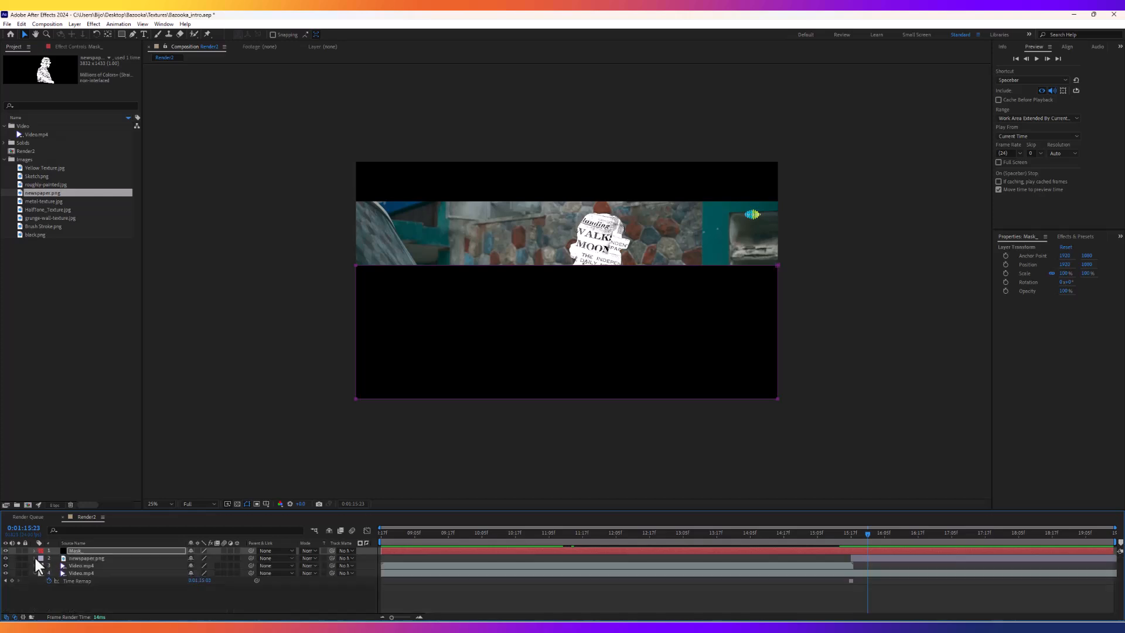
click(87, 559)
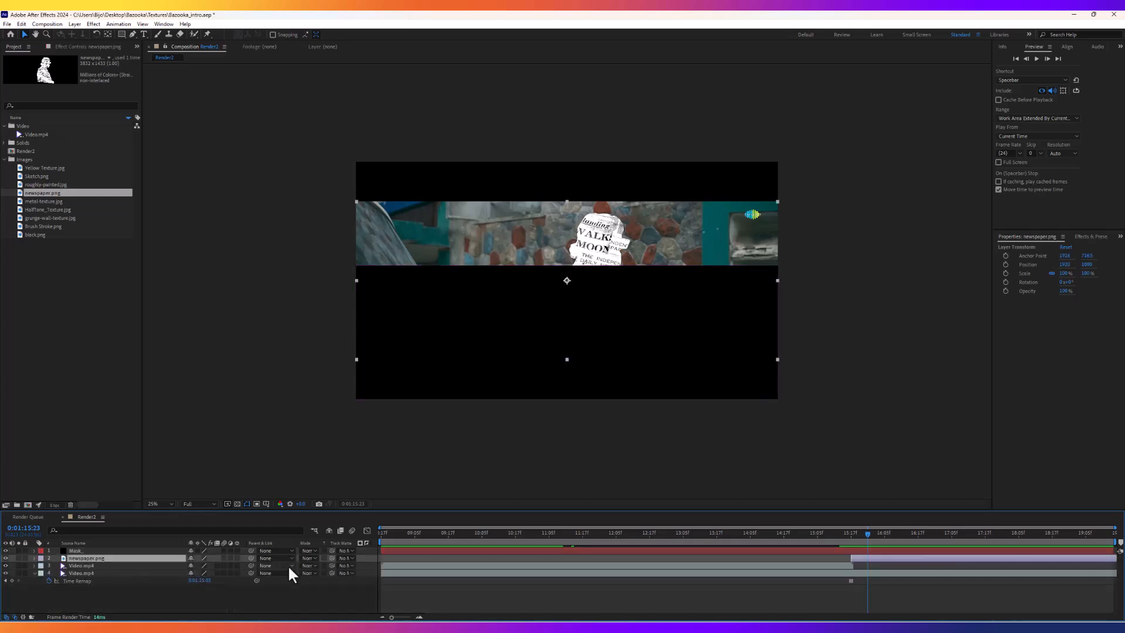
click(346, 558)
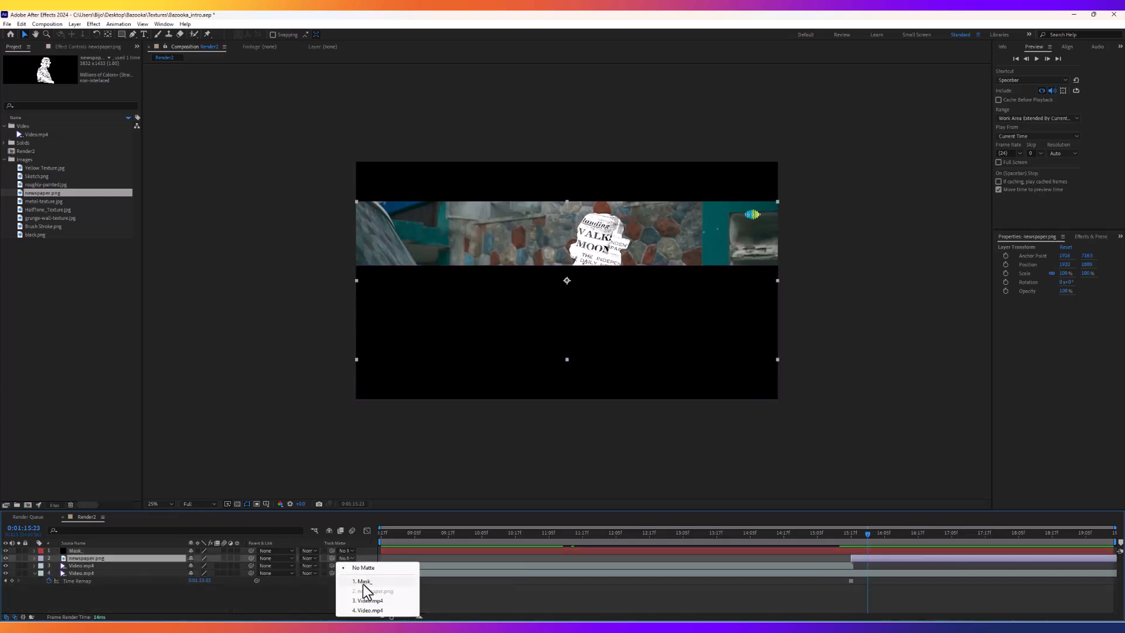
click(364, 582)
click(856, 543)
mouse_move(857, 542)
mouse_down()
mouse_move(882, 539)
mouse_move(835, 541)
mouse_move(877, 543)
mouse_move(866, 542)
mouse_up()
scroll(607, 275, up, 1)
drag(607, 276, 612, 314)
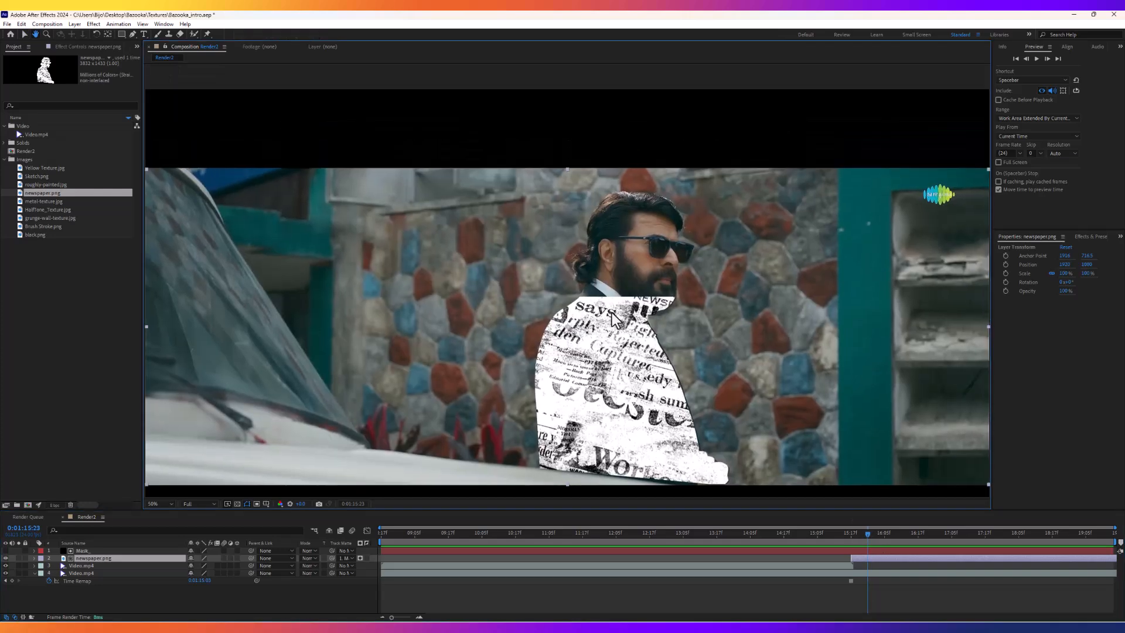
scroll(595, 313, up, 2)
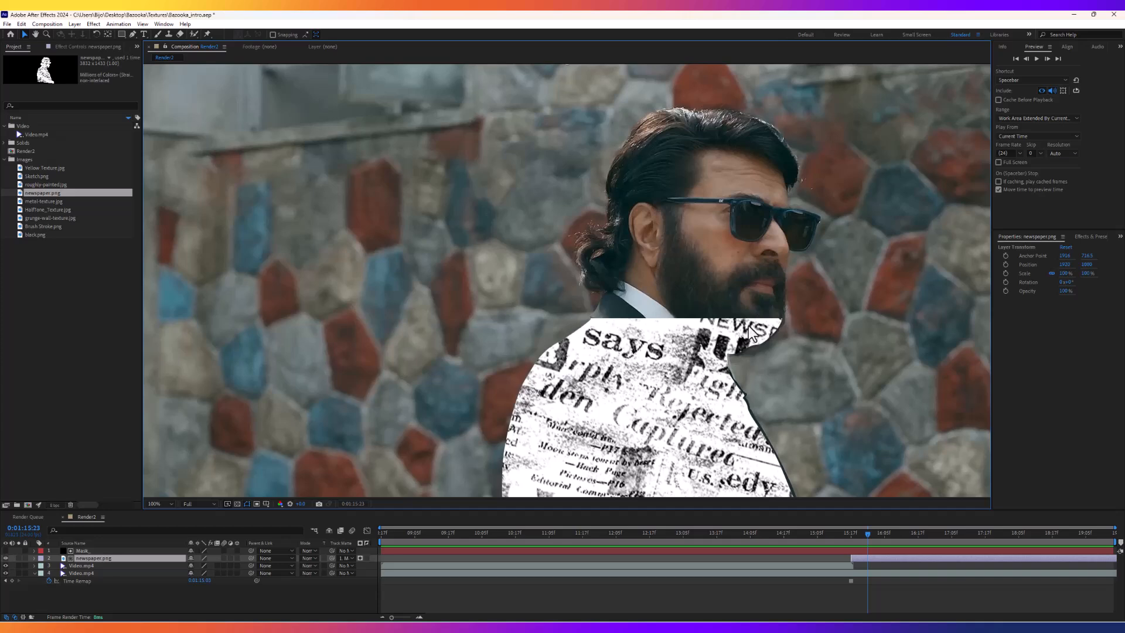
Apply Turbulent Displace to the Mask_ layer, raising Complexity and slightly lowering Amount and Size to roughen the reveal edge.
click(88, 551)
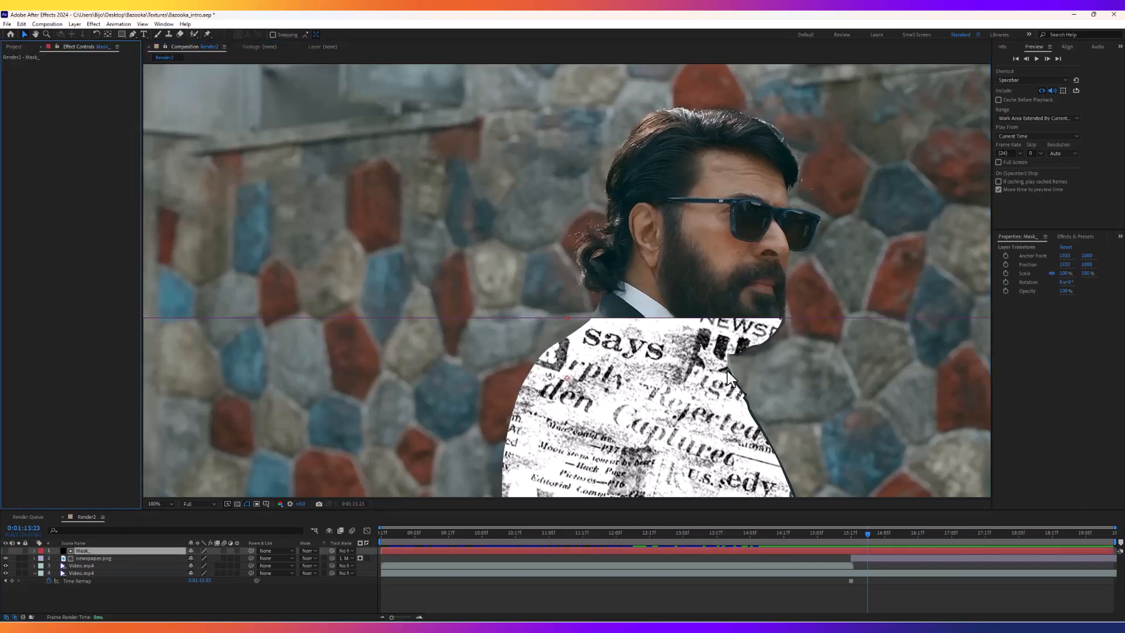
key(ctrl+space)
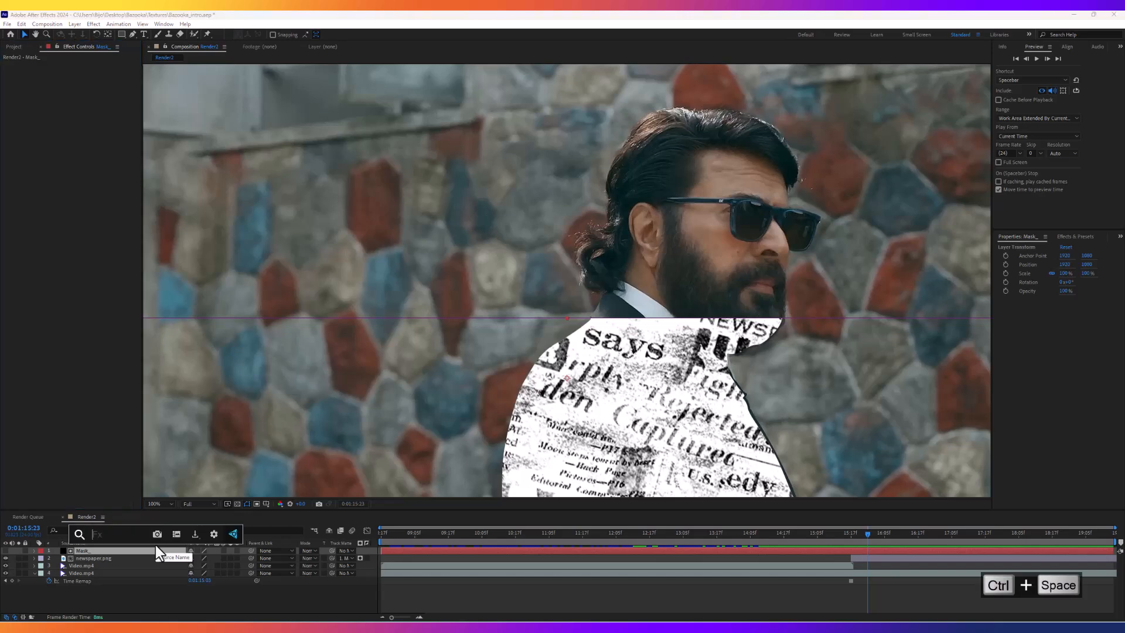
text(tu)
click(163, 534)
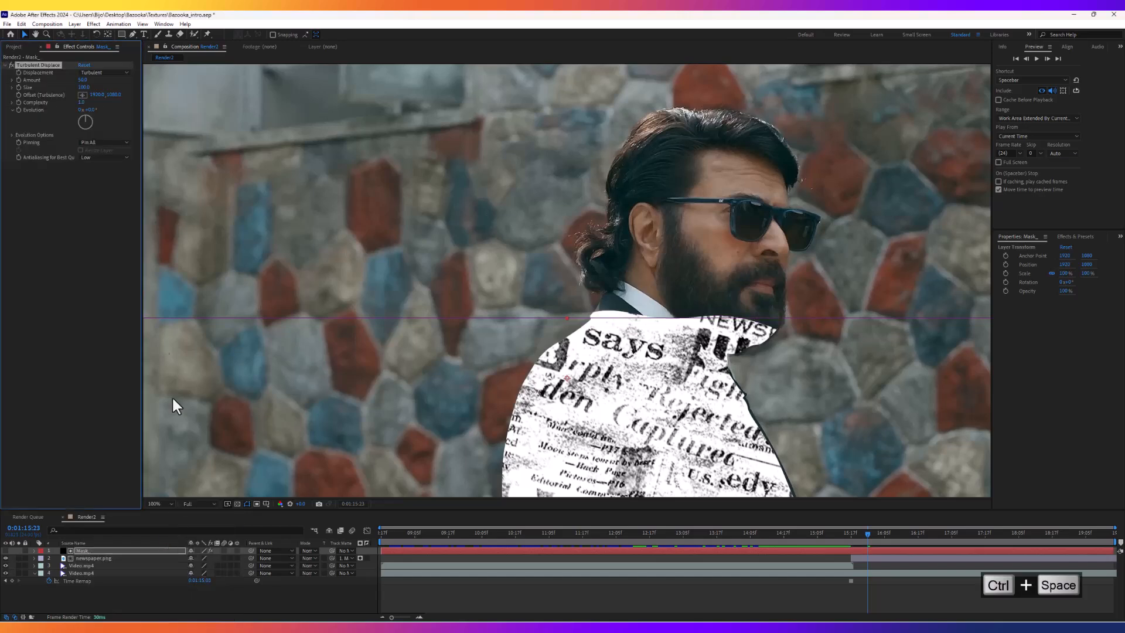
drag(82, 102, 422, 131)
mouse_move(84, 82)
mouse_down()
mouse_move(100, 81)
mouse_move(72, 89)
mouse_move(83, 88)
mouse_up()
scroll(498, 156, down, 1)
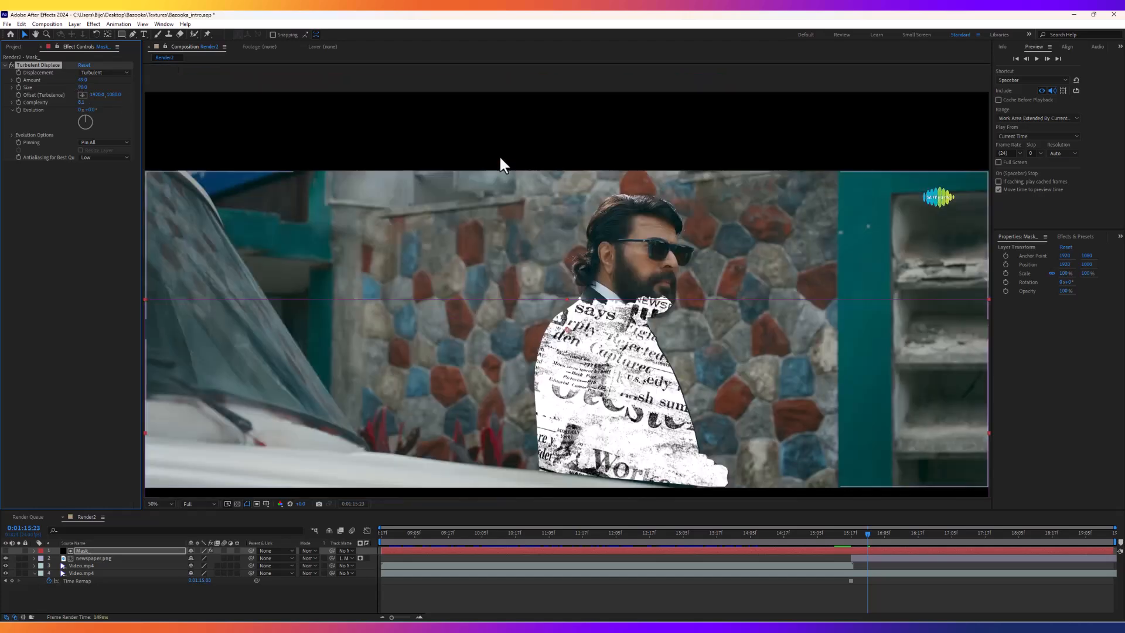
Apply Tint to newspaper.png with white mapped to a saturated orange, and preview the coloured reveal.
click(73, 558)
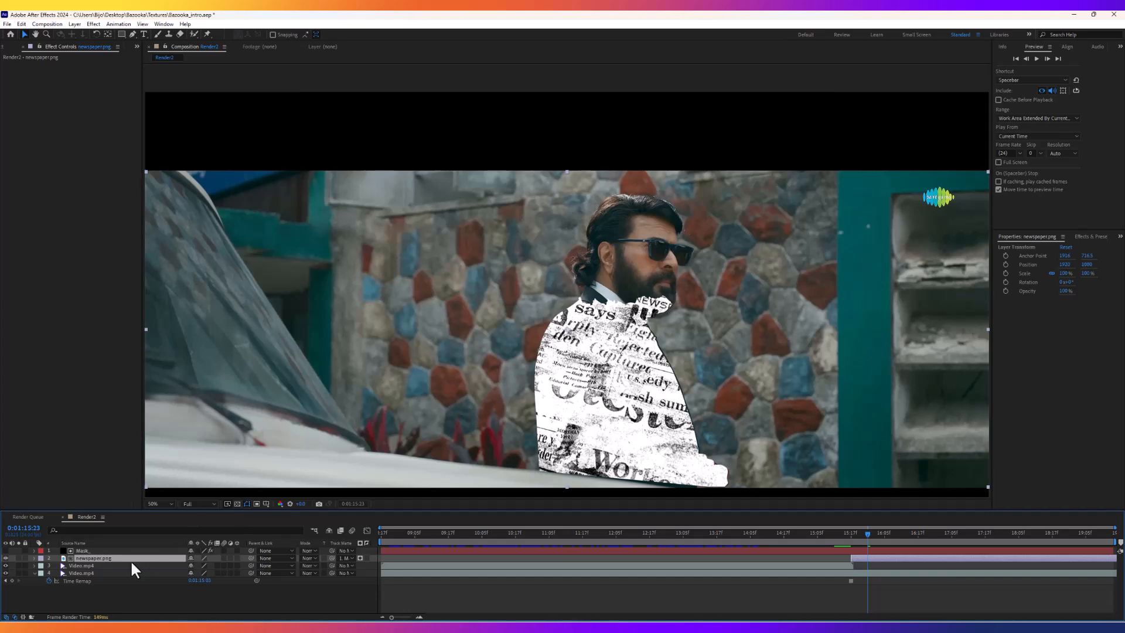
key(ctrl+space)
text(tin)
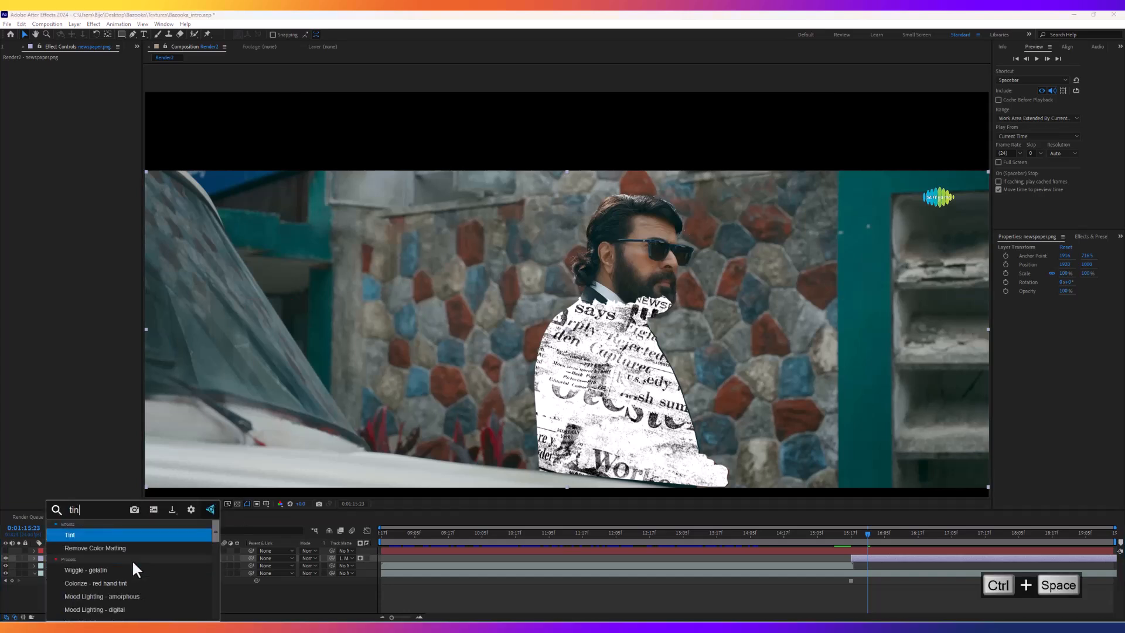
click(125, 542)
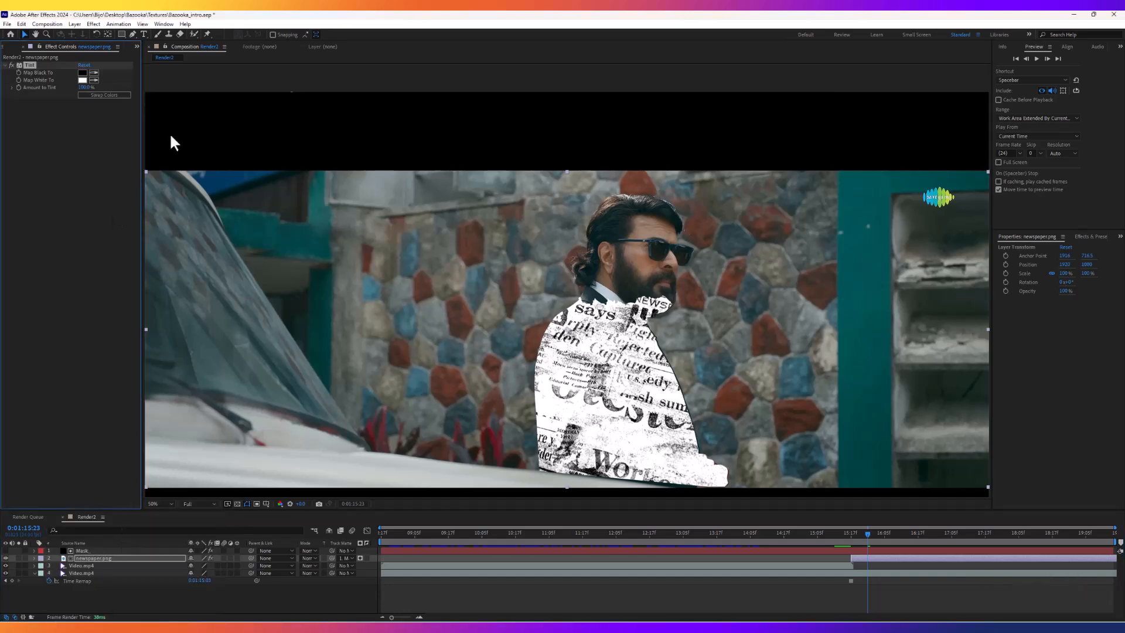
click(83, 78)
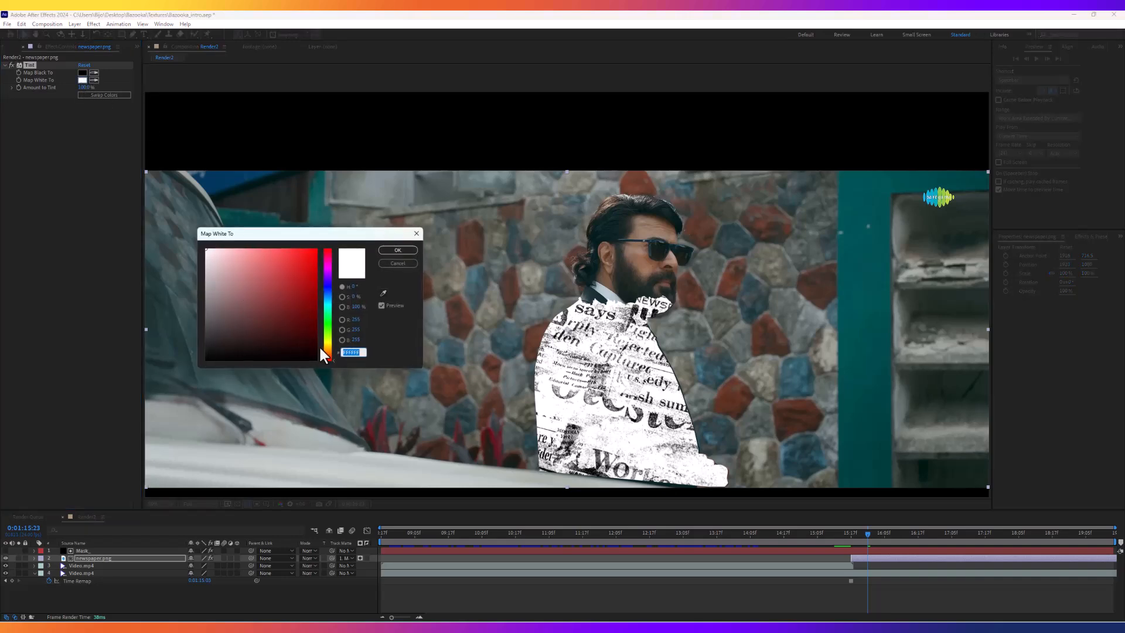
click(324, 347)
click(317, 250)
drag(328, 346, 328, 346)
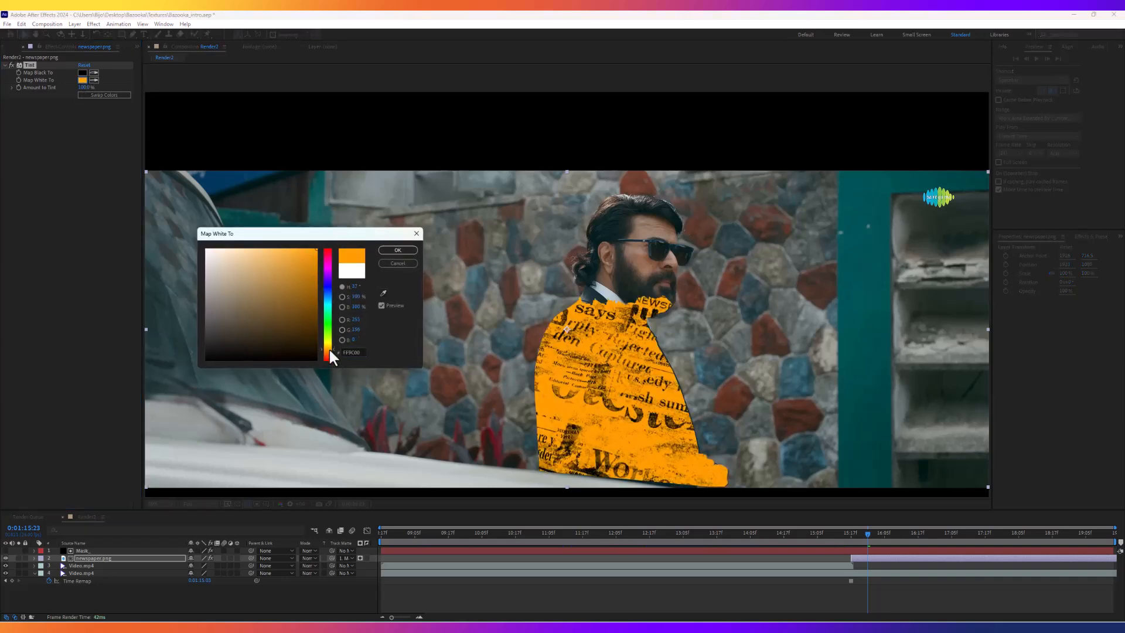
click(396, 250)
click(849, 533)
key(space)
key(space)
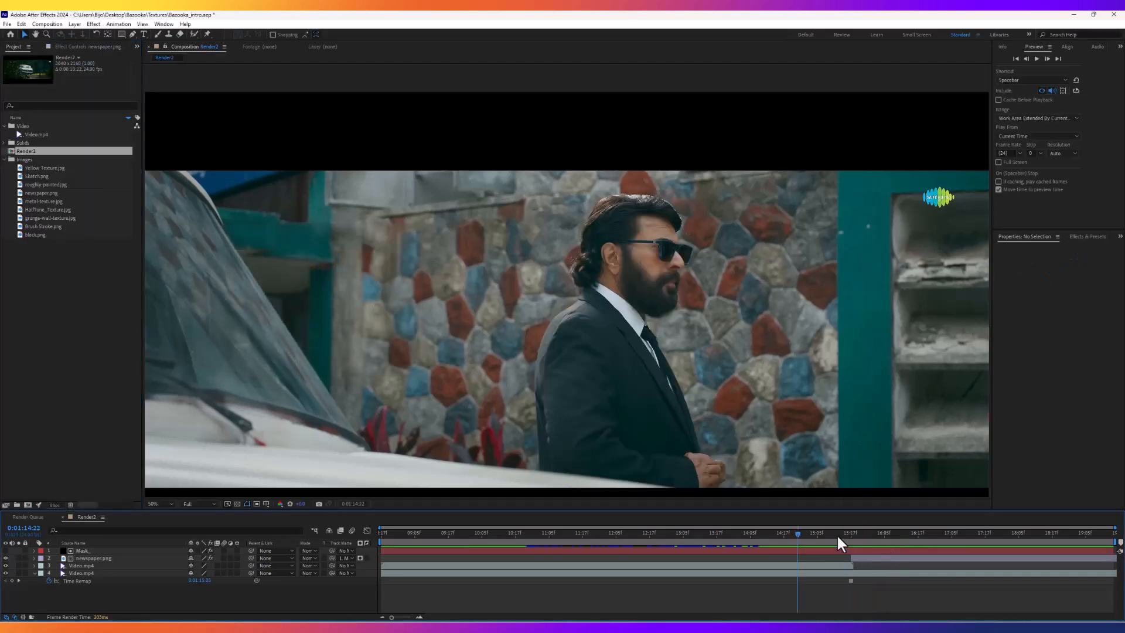
Trim the Mask_ layer to start at 0:01:15:17, matching the start of newspaper.png.
mouse_move(837, 534)
mouse_down()
mouse_move(867, 532)
mouse_move(848, 535)
mouse_up()
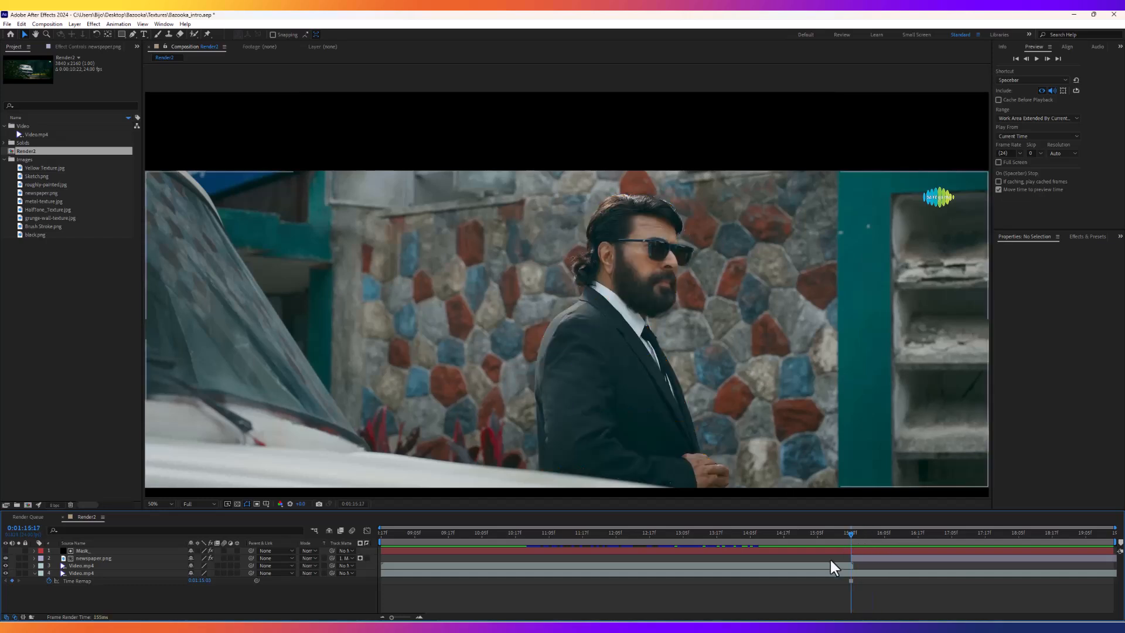
click(836, 551)
key(alt+bracketleft)
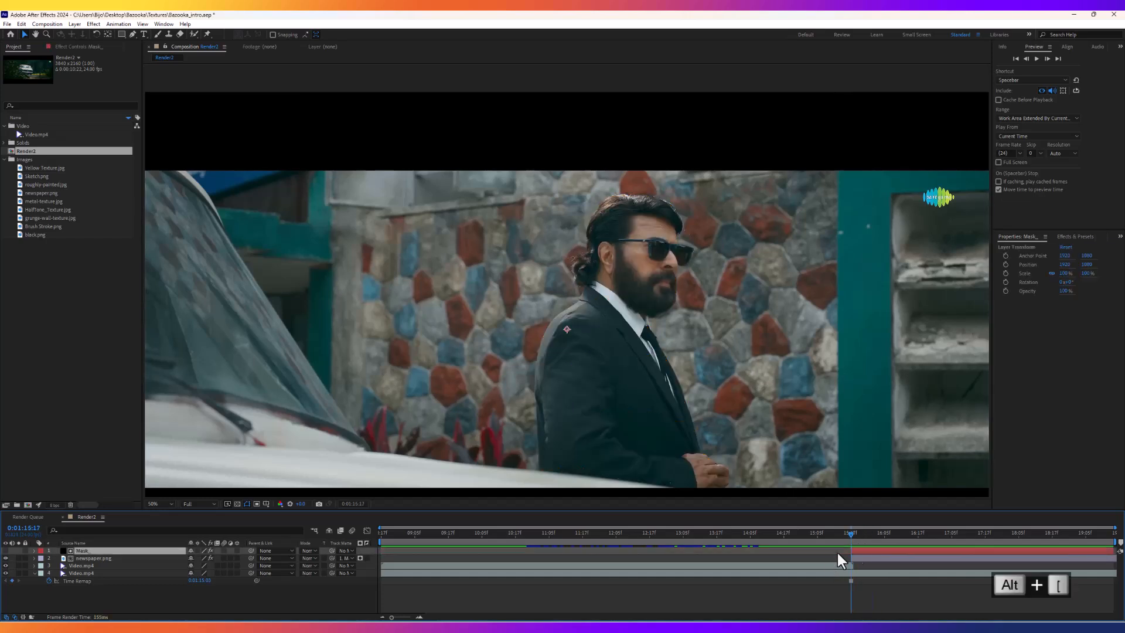
Place black.png at the top of the Render2 composition, trimmed to start together with Mask_ and newspaper.png.
mouse_move(848, 539)
mouse_down()
mouse_move(815, 537)
mouse_move(878, 533)
mouse_move(865, 536)
mouse_up()
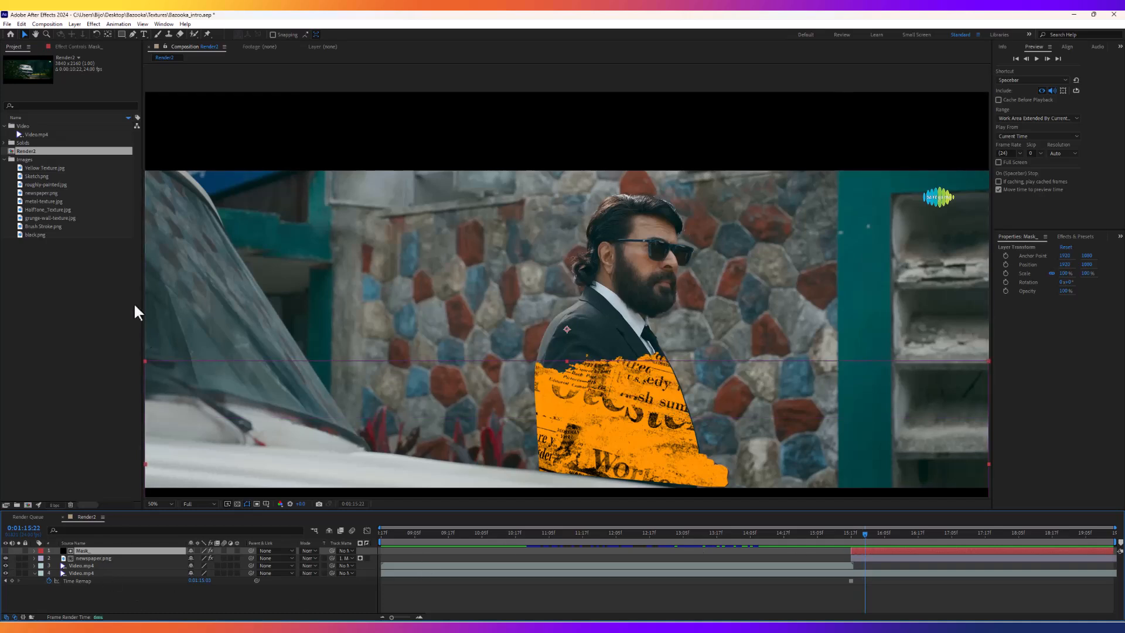
click(46, 246)
drag(38, 237, 86, 550)
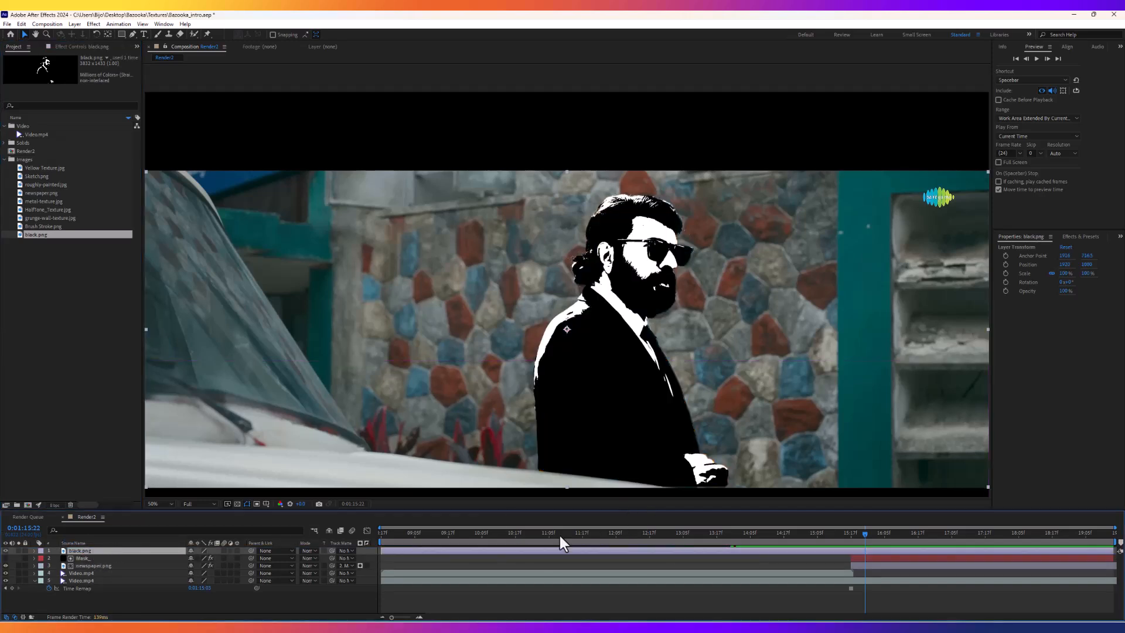
drag(402, 550, 869, 551)
Duplicate Mask_, move the copy above black.png, and set that copy as black.png's track matte.
click(86, 558)
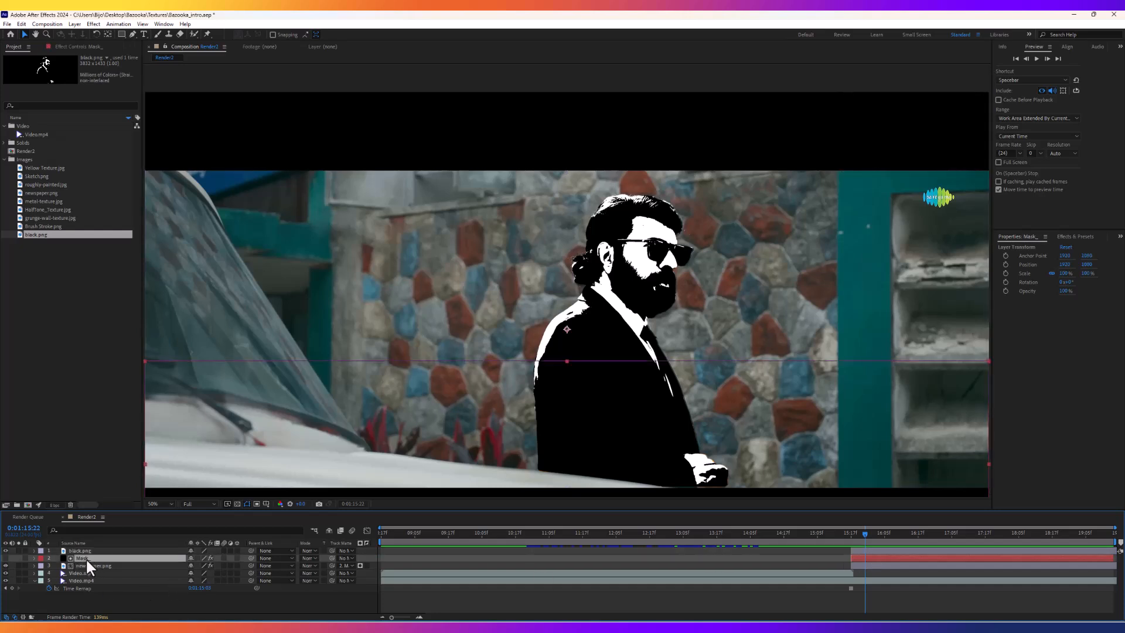
key(ctrl+d)
drag(78, 560, 82, 552)
click(76, 558)
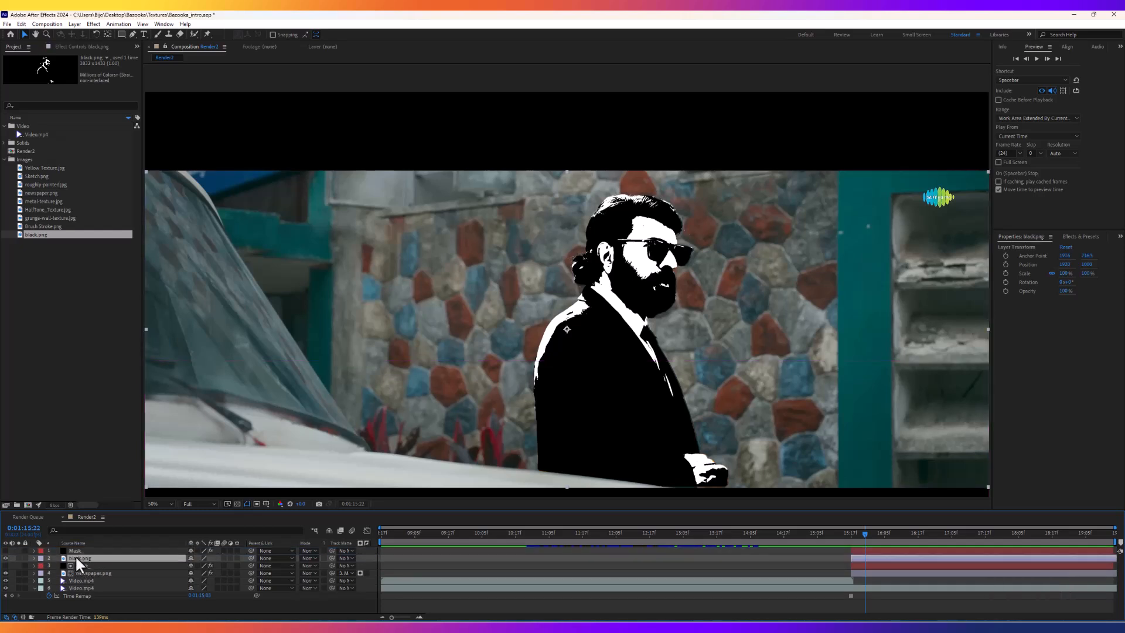
click(346, 558)
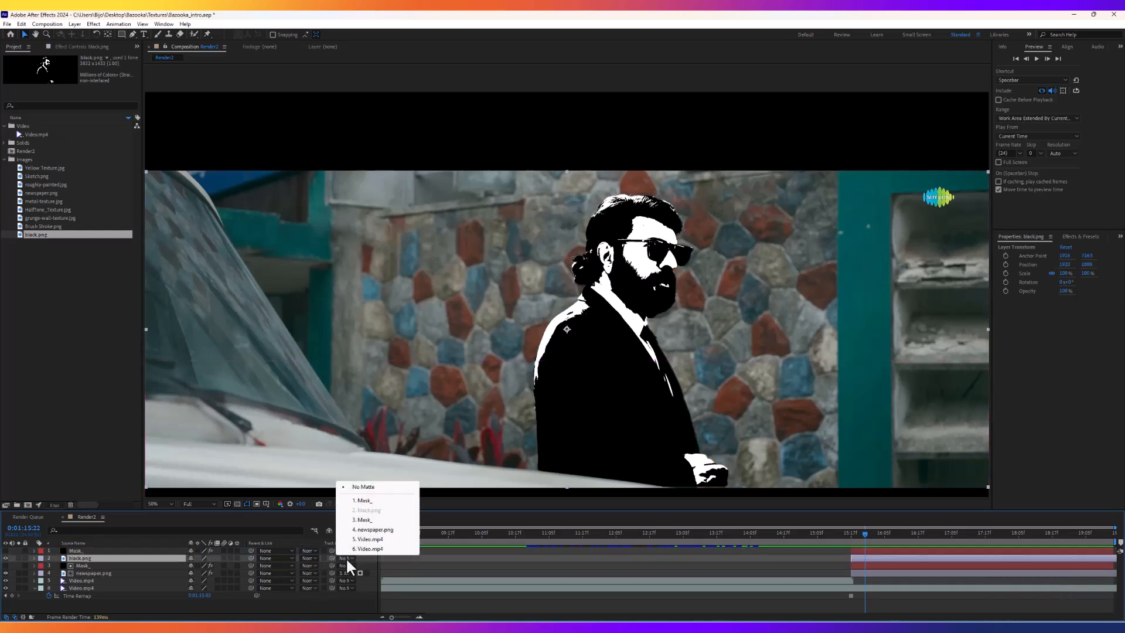
click(365, 499)
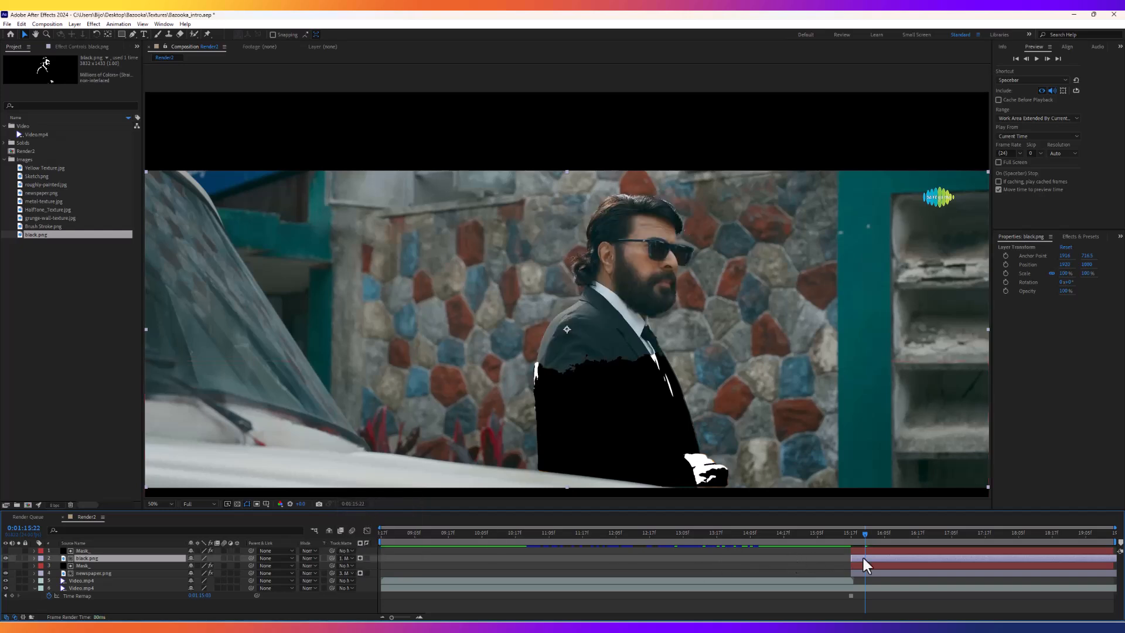
Shift the upper Mask_ copy and black.png together to start about two frames after newspaper.png, and preview from its start.
click(874, 551)
shift+click(871, 558)
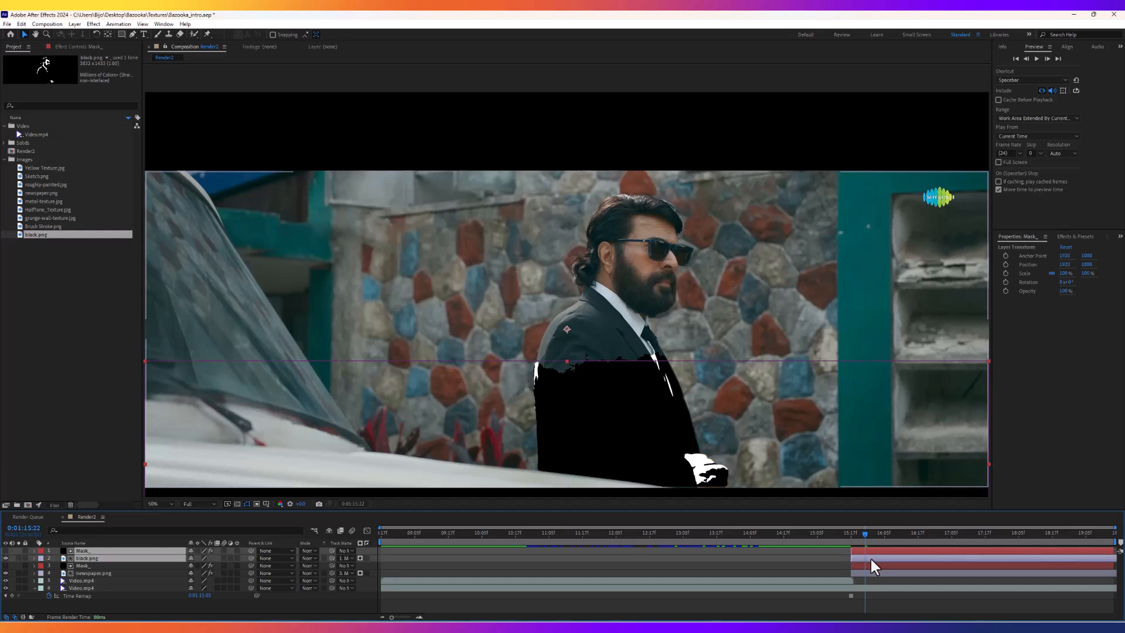
drag(878, 558, 880, 558)
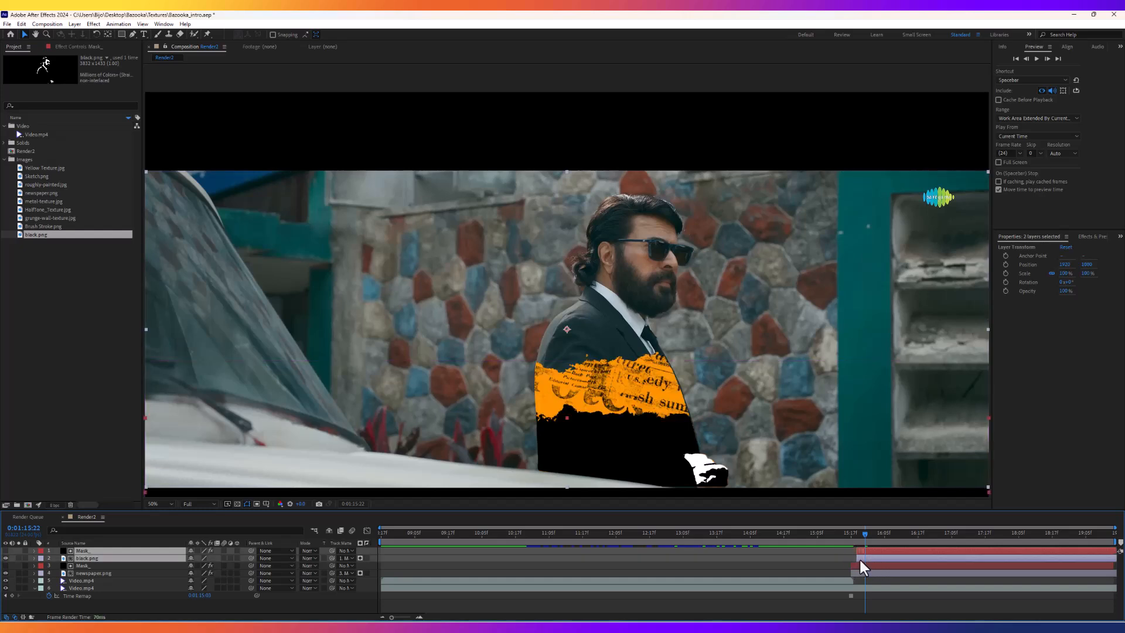
drag(858, 560, 862, 556)
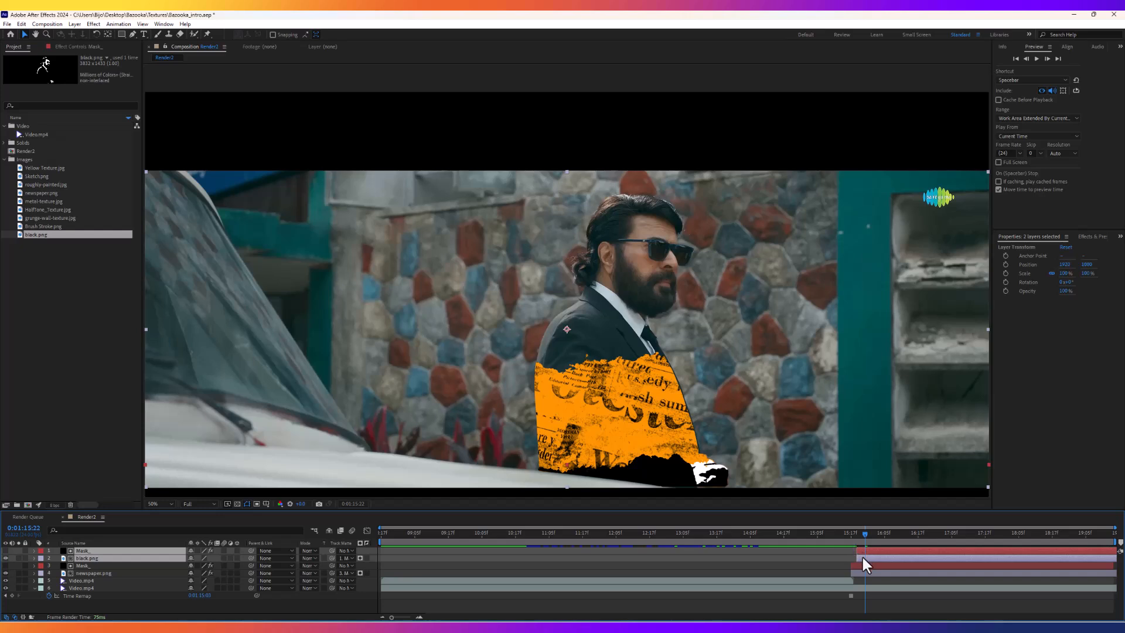
click(850, 535)
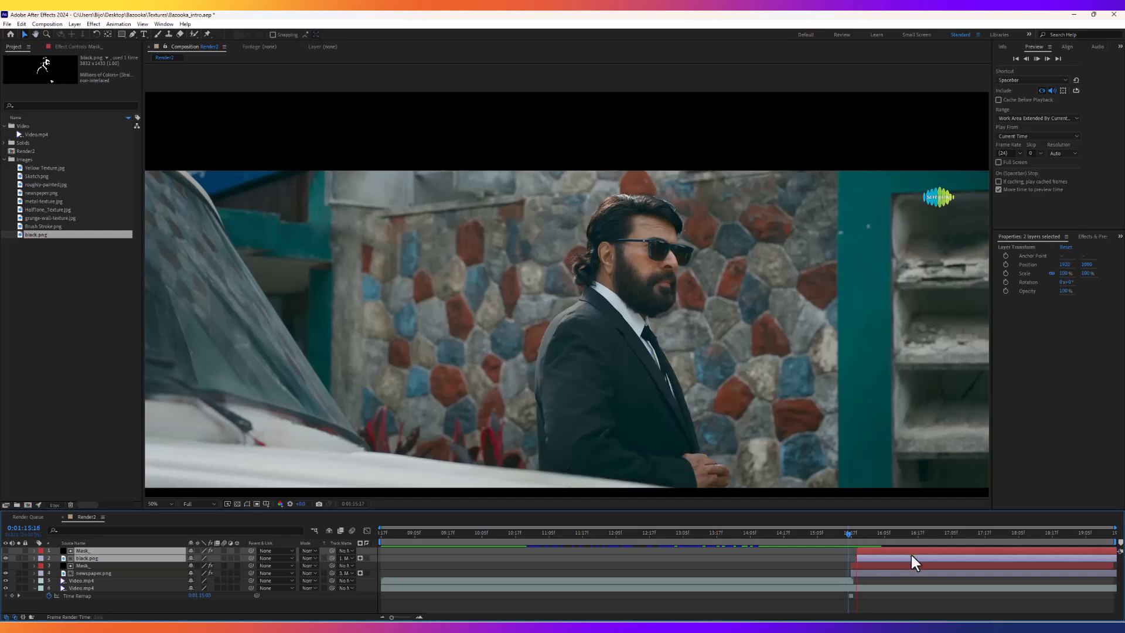
Preview the black.png reveal over newspaper.png from around its start.
click(857, 534)
drag(862, 536, 875, 559)
key(space)
click(848, 535)
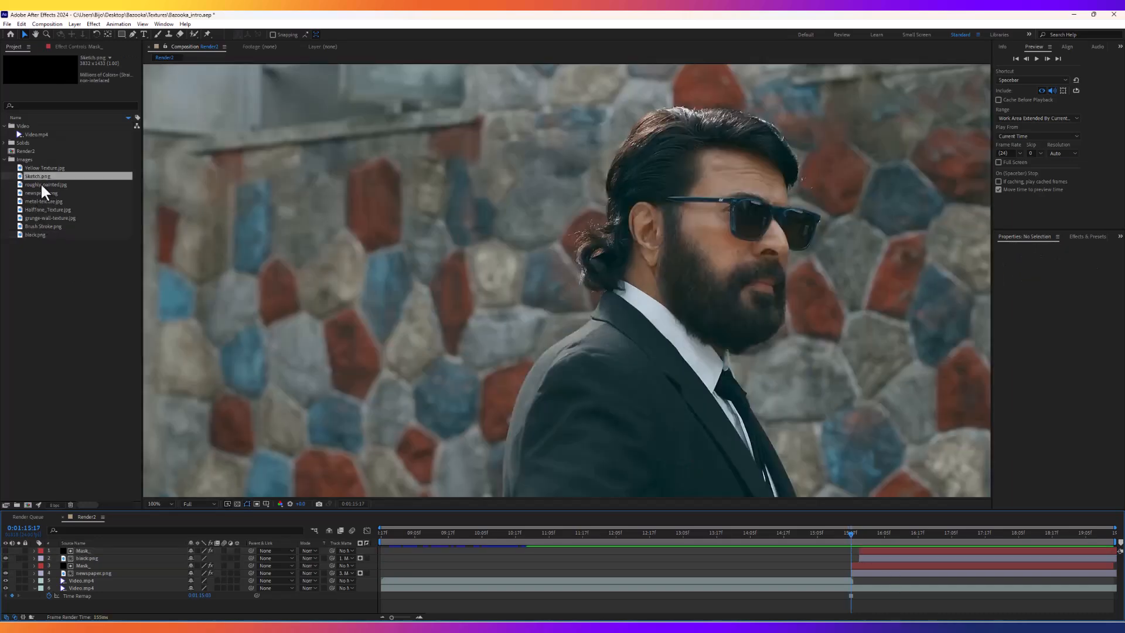
Place Sketch.png at the top of the Render2 composition, starting at 0:01:15:20 together with black.png.
scroll(546, 247, down, 2)
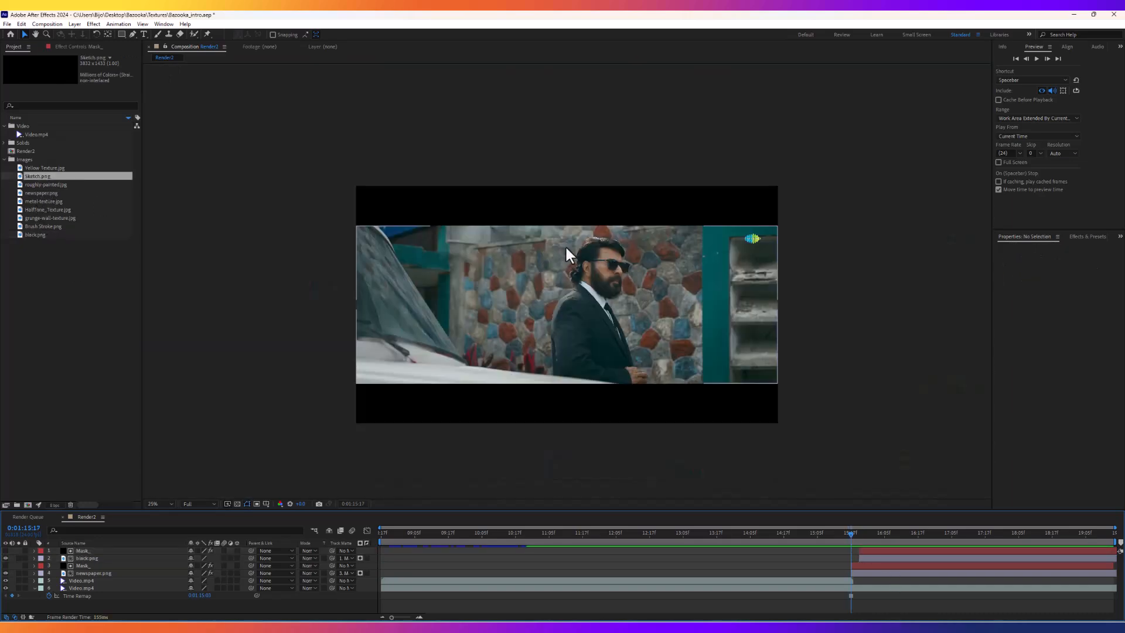
scroll(685, 260, up, 1)
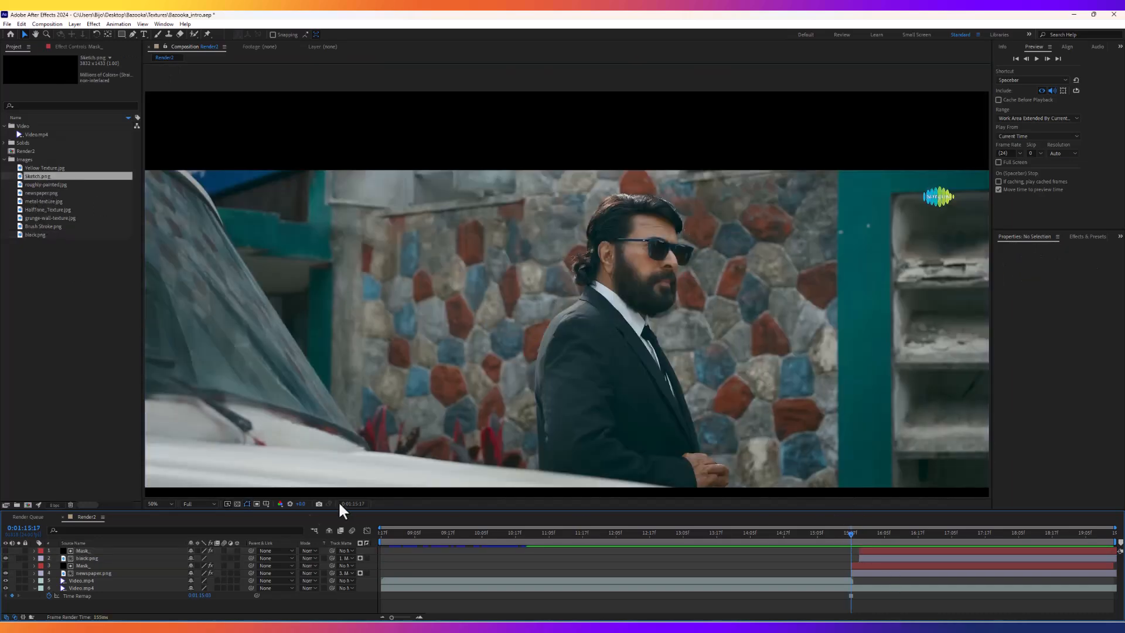
mouse_move(36, 180)
mouse_down()
mouse_move(99, 557)
mouse_move(93, 547)
mouse_up()
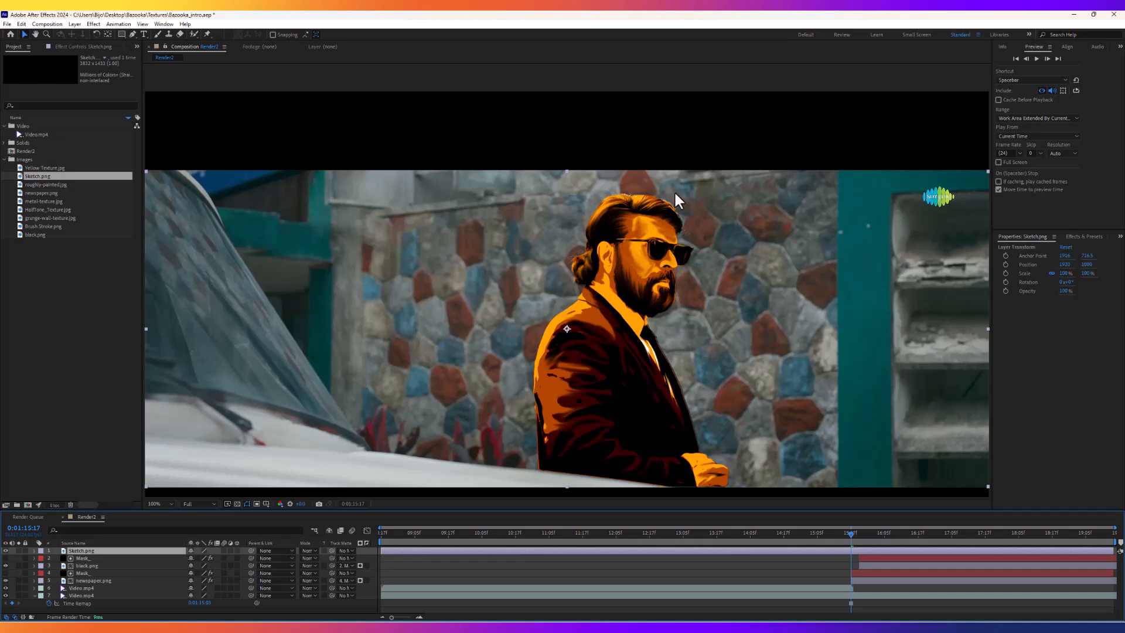
scroll(674, 191, up, 2)
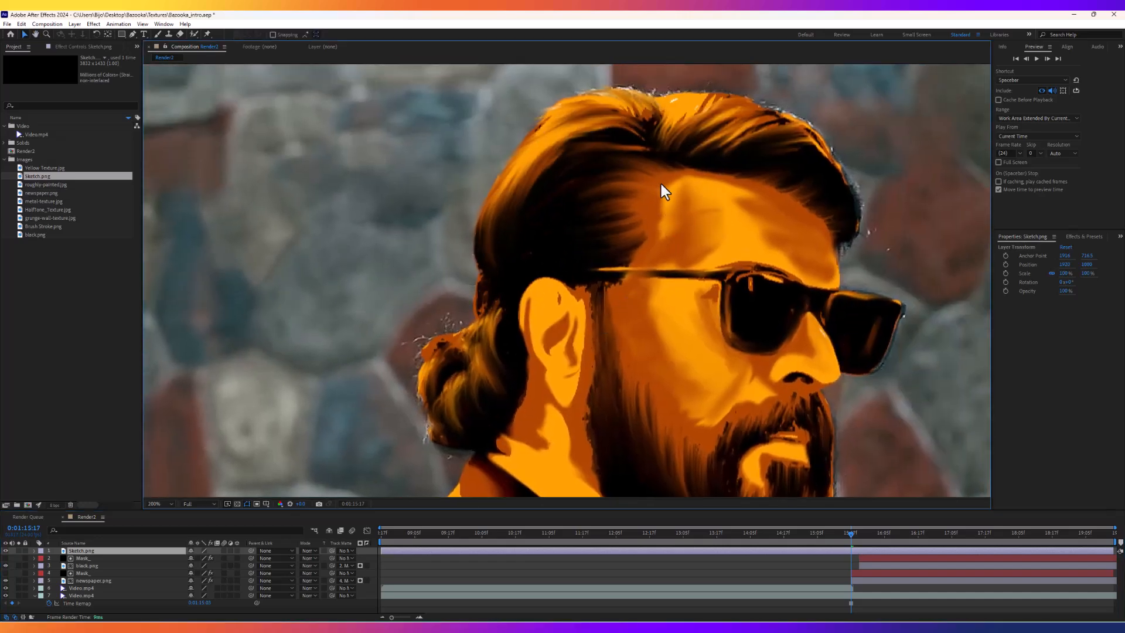
scroll(745, 181, down, 4)
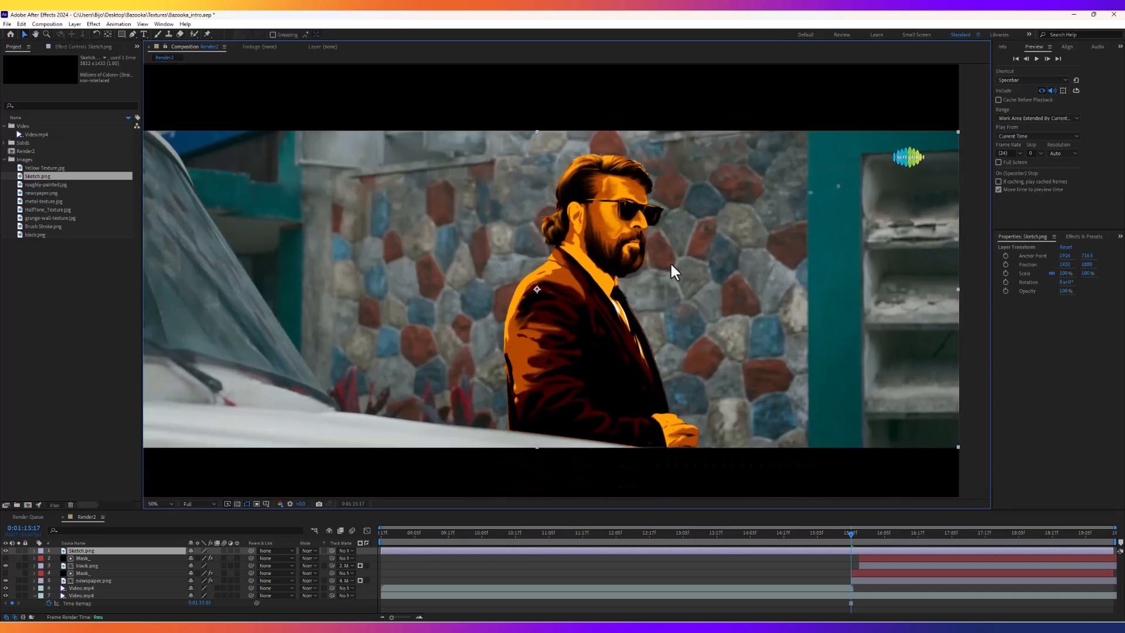
drag(854, 538, 861, 553)
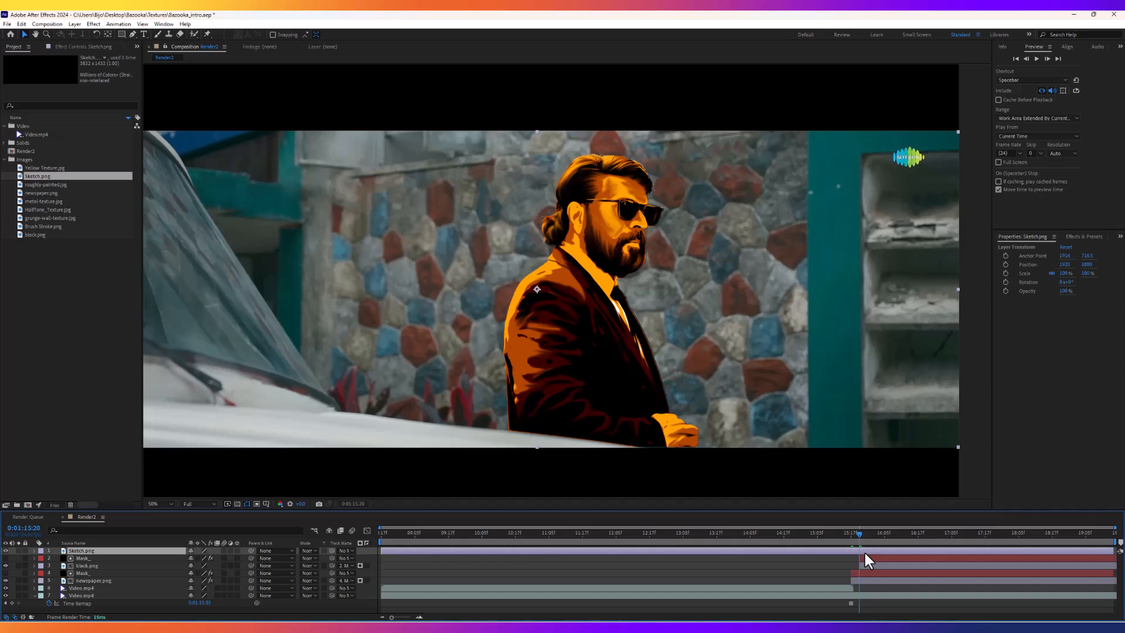
drag(392, 553, 868, 556)
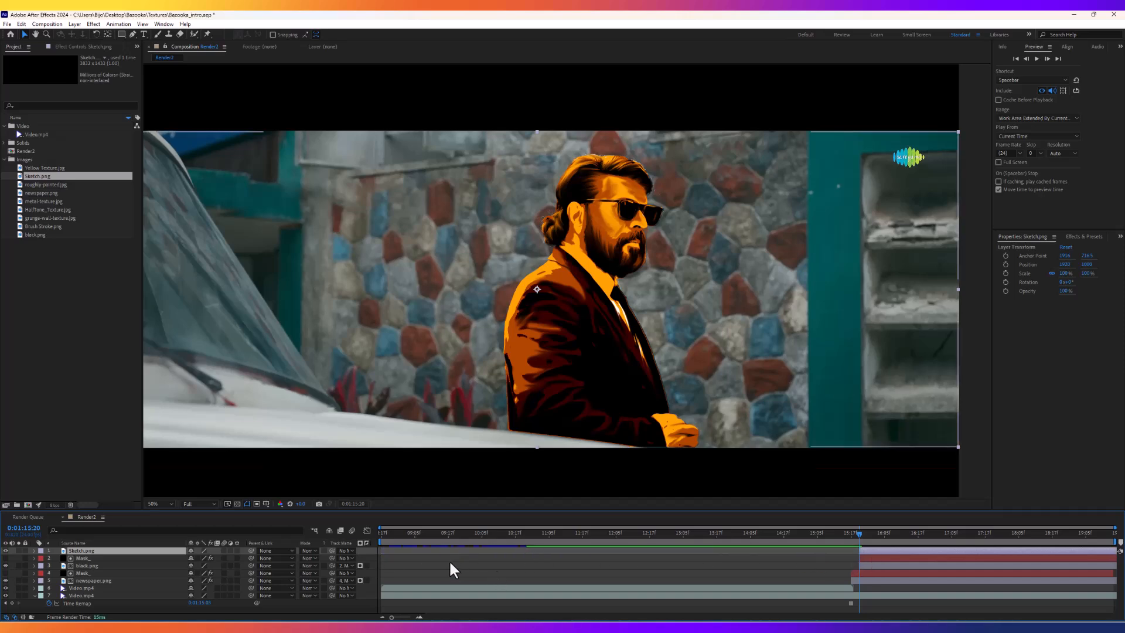
Duplicate black.png's Mask_ layer, move the copy above Sketch.png, and set that copy as Sketch.png's track matte.
click(97, 558)
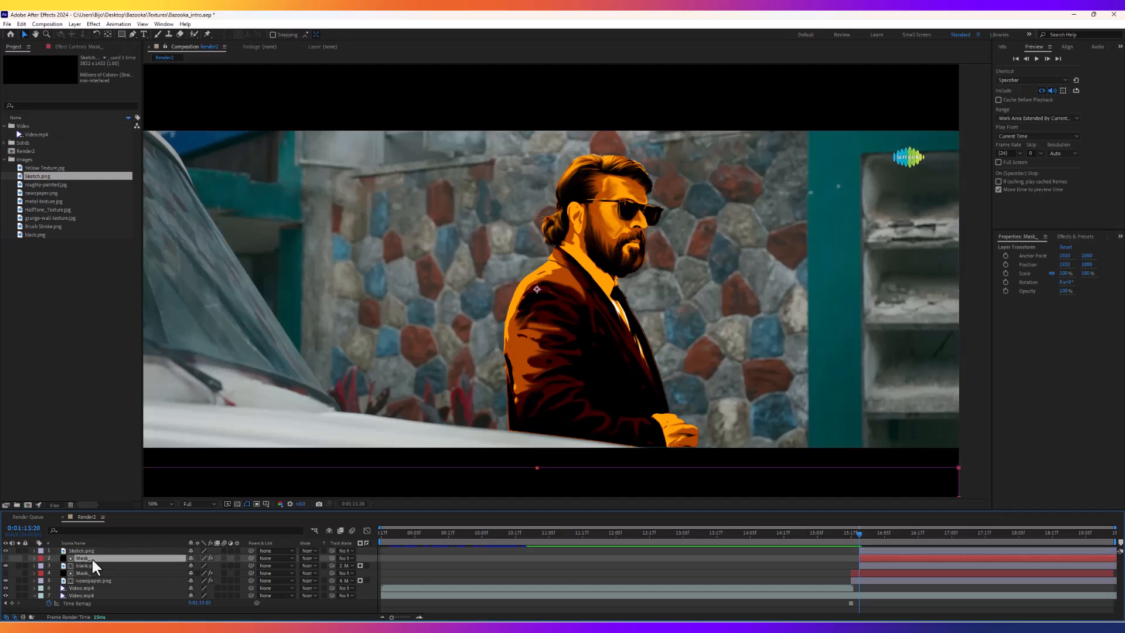
key(ctrl+d)
drag(80, 554, 83, 546)
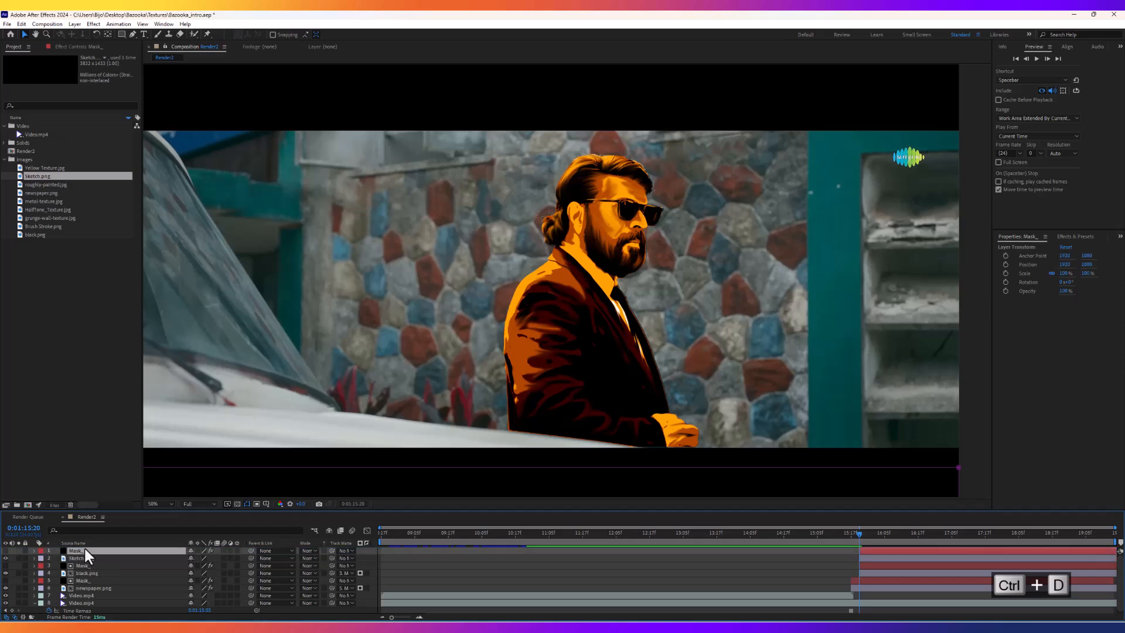
click(82, 557)
click(341, 557)
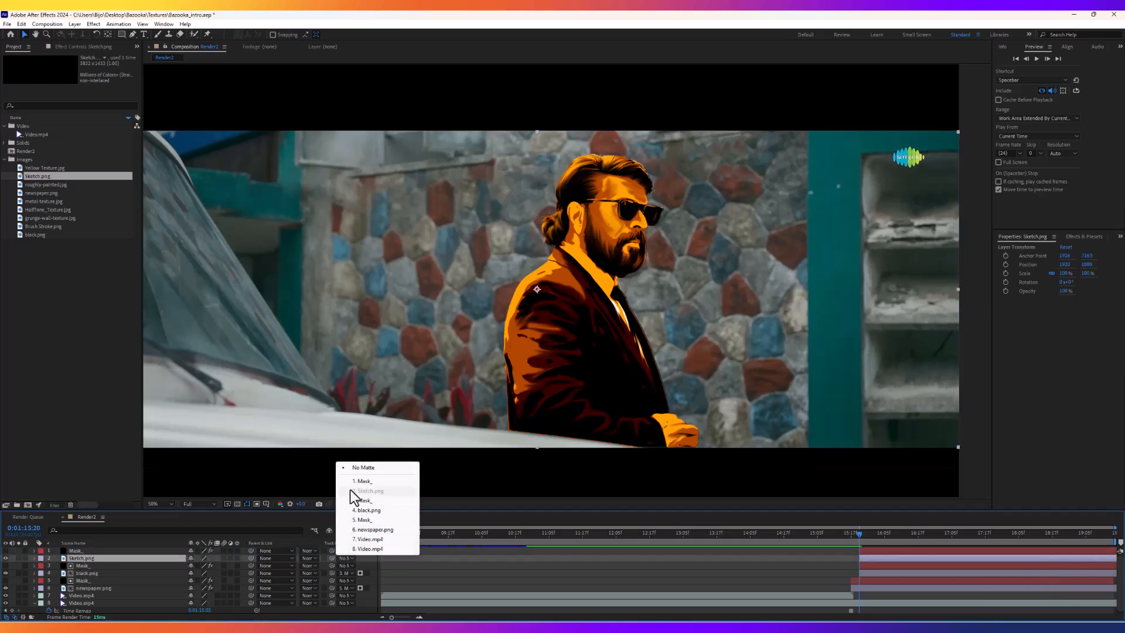
click(364, 481)
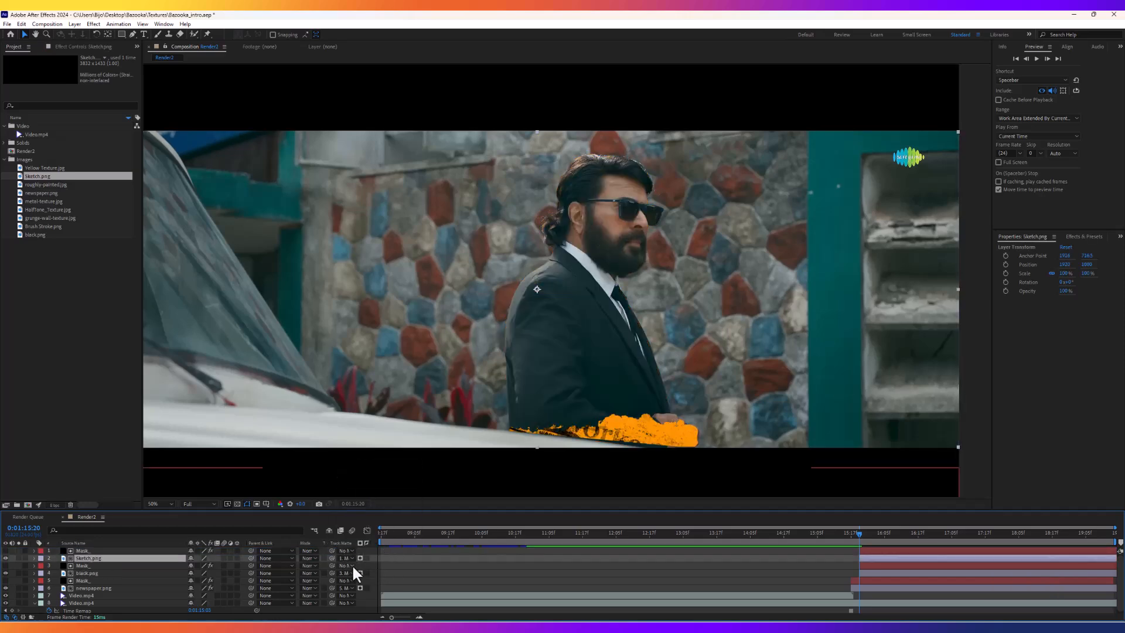
Shift Sketch.png and its Mask_ copy together to start about three frames after black.png, and preview the reveal.
shift+click(875, 551)
mouse_move(872, 558)
mouse_down()
mouse_move(862, 538)
mouse_move(895, 539)
mouse_move(843, 546)
mouse_up()
key(space)
key(space)
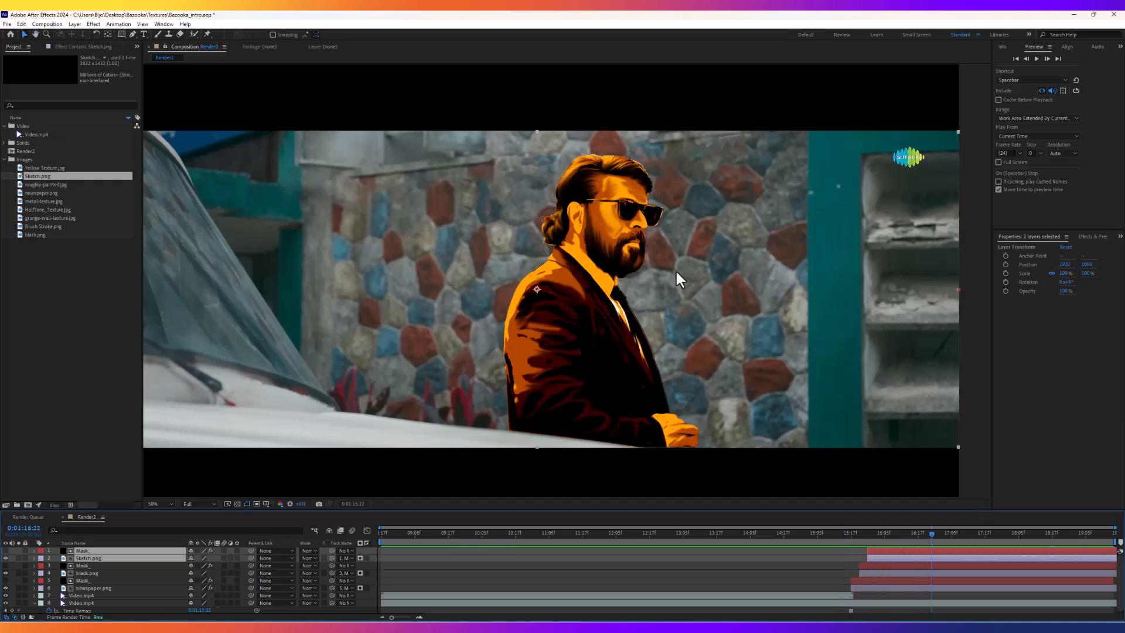
Change the Turbulent Displace Random Seed on black.png's Mask_ layer, checking the edge at 0:01:16:03.
click(886, 546)
click(879, 539)
click(871, 573)
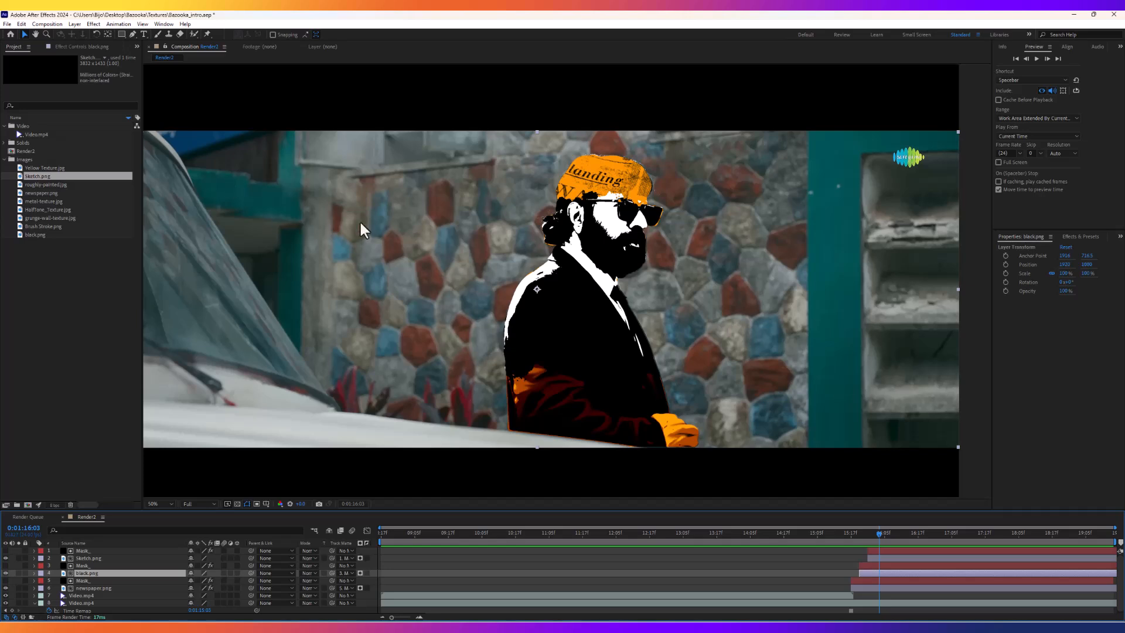
click(71, 47)
click(82, 573)
click(79, 566)
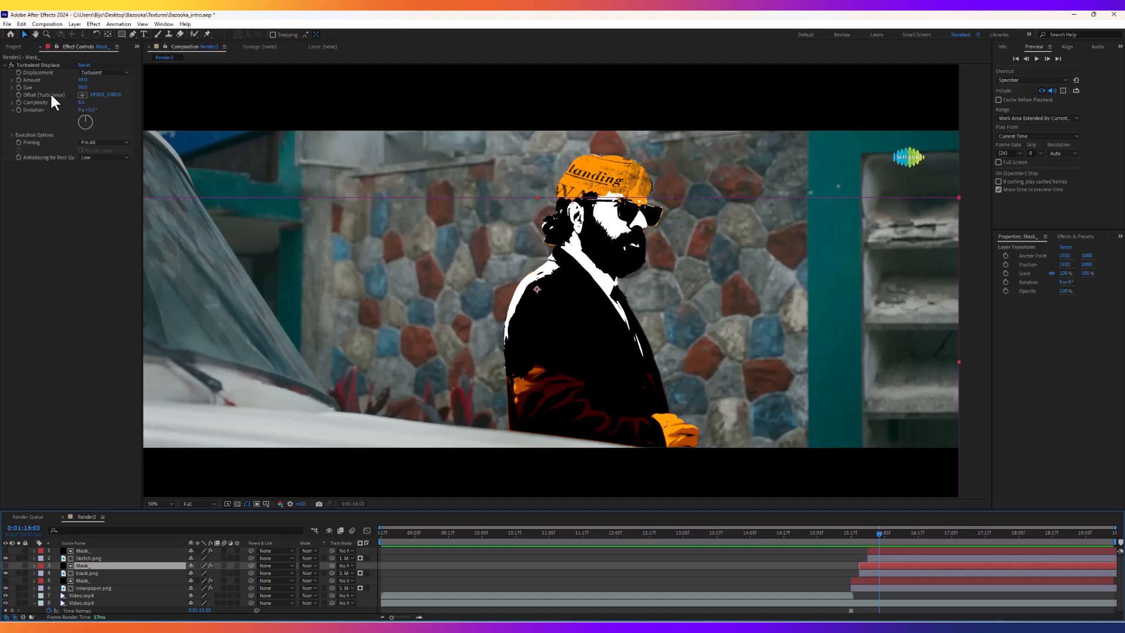
click(28, 65)
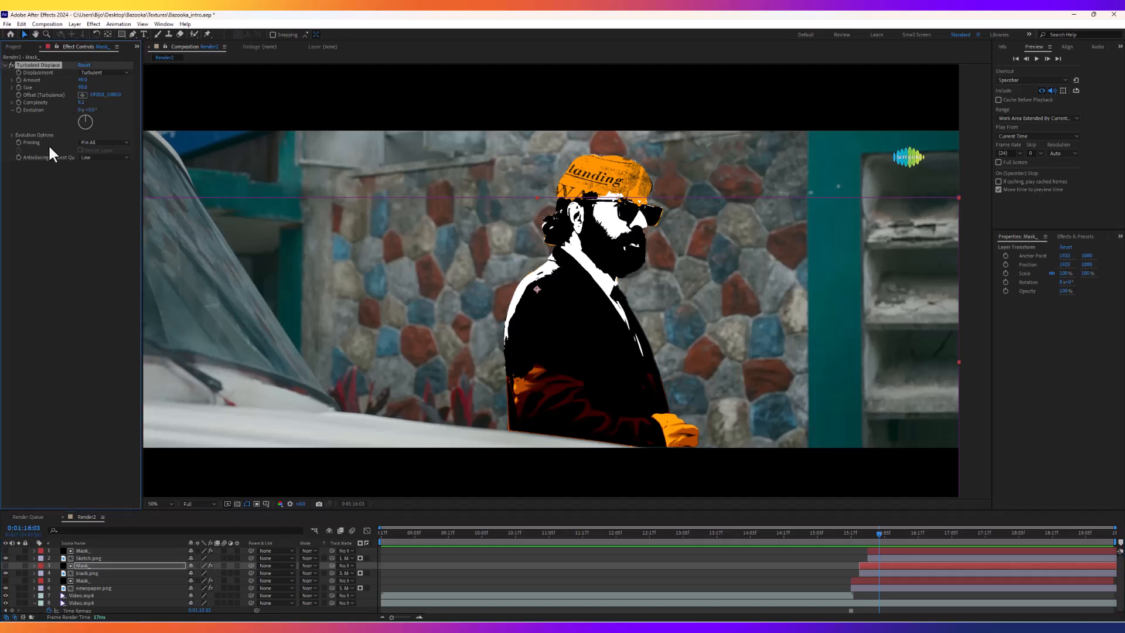
click(11, 135)
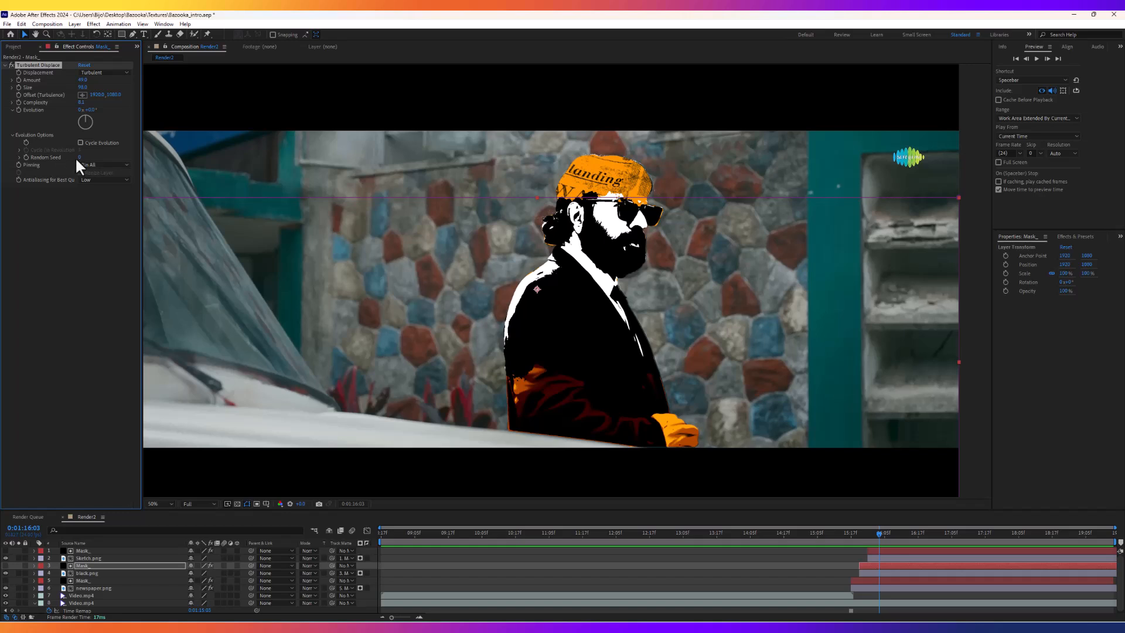
drag(88, 158, 95, 164)
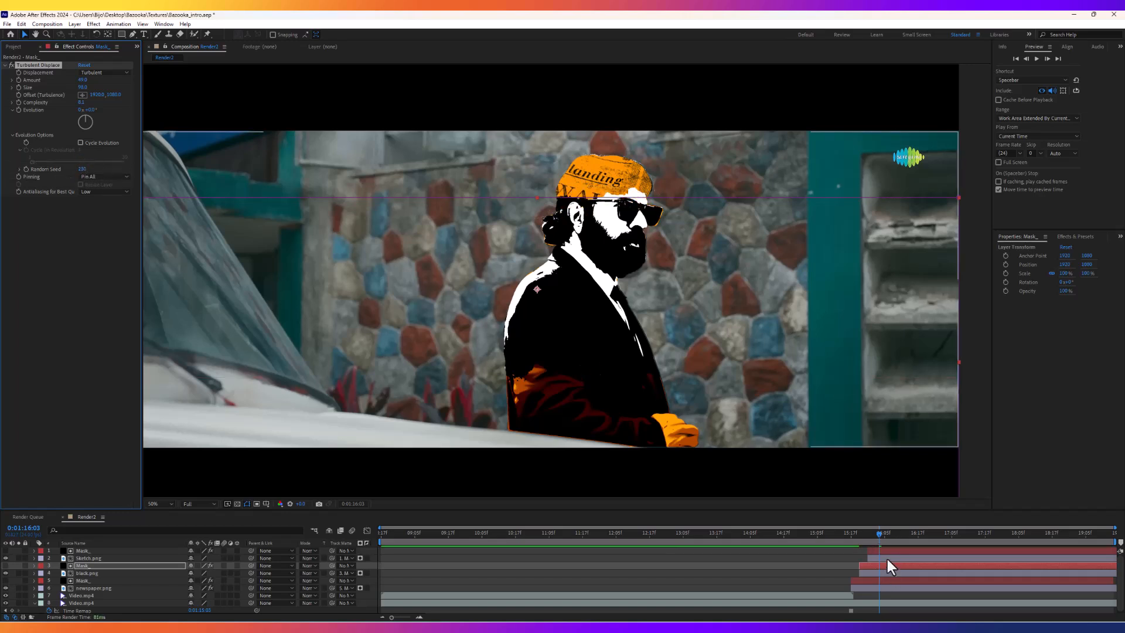
Change the Turbulent Displace Random Seed on the Mask_ layer above Sketch.png.
click(886, 558)
click(873, 588)
click(881, 574)
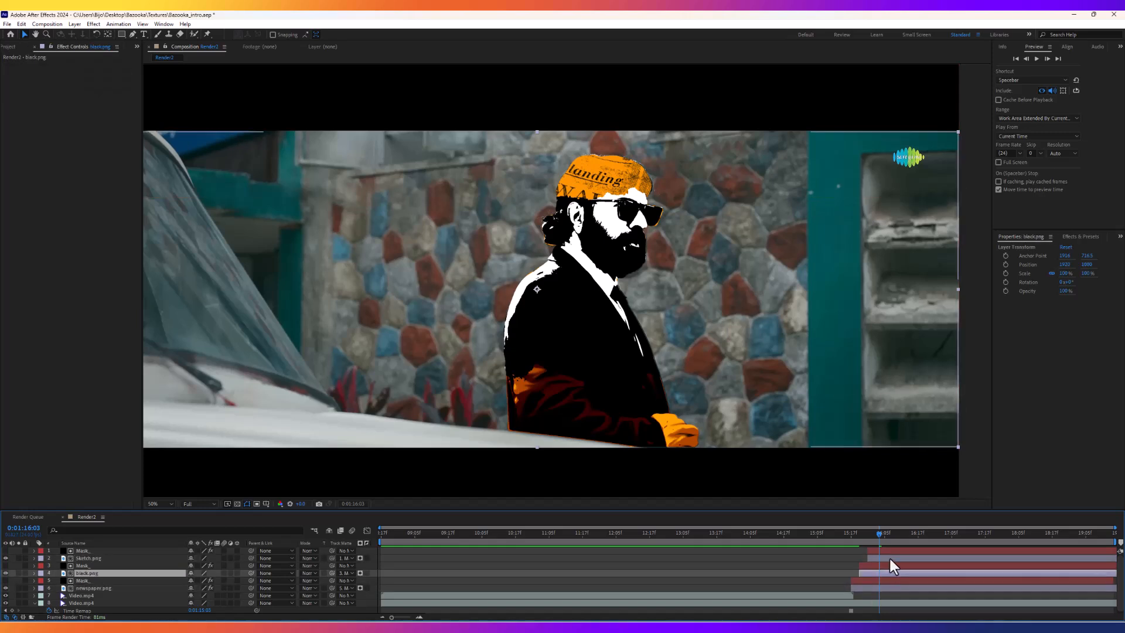
click(887, 561)
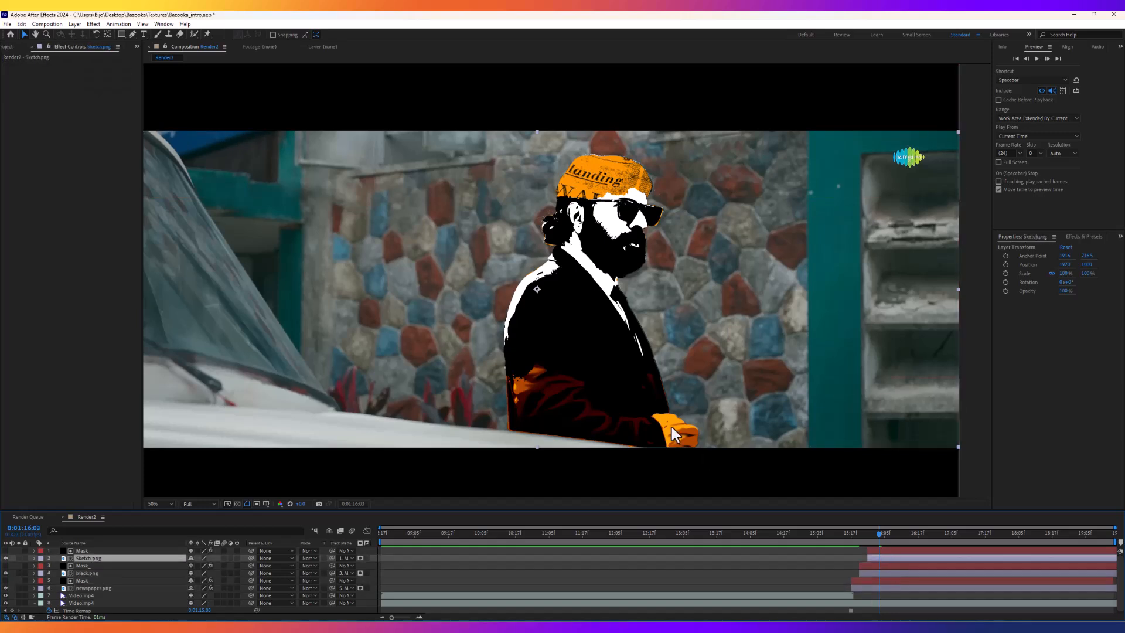
click(101, 552)
click(99, 557)
click(103, 550)
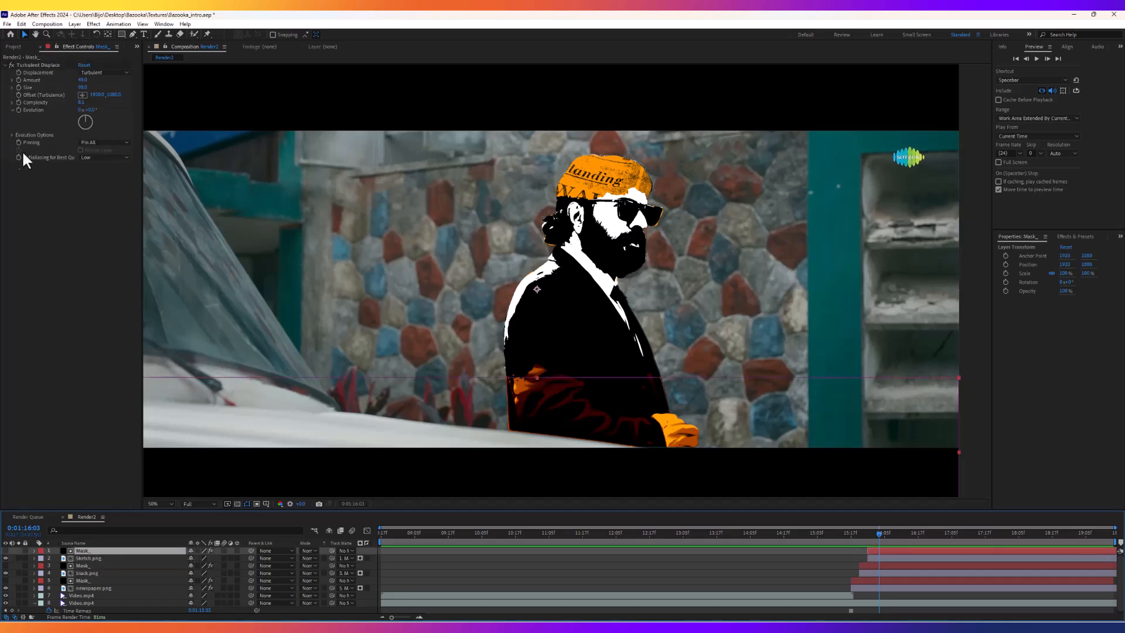
click(11, 135)
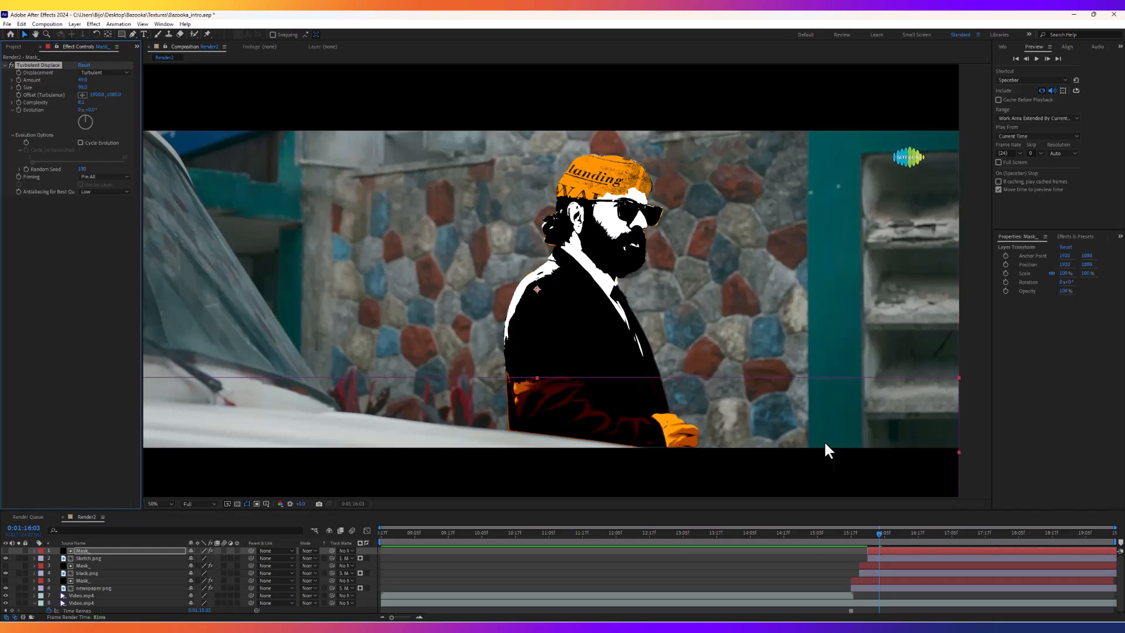
Preview all three staggered reveals from just before newspaper.png starts.
mouse_move(855, 542)
mouse_down()
mouse_move(888, 539)
mouse_move(842, 539)
mouse_up()
key(space)
key(space)
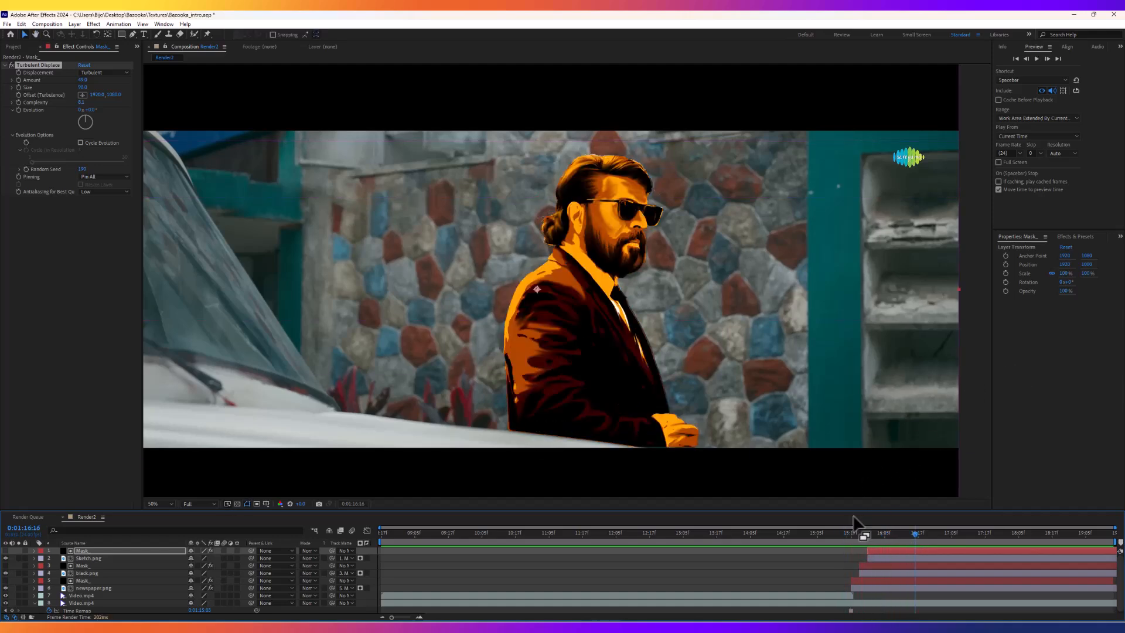
click(843, 533)
key(space)
key(space)
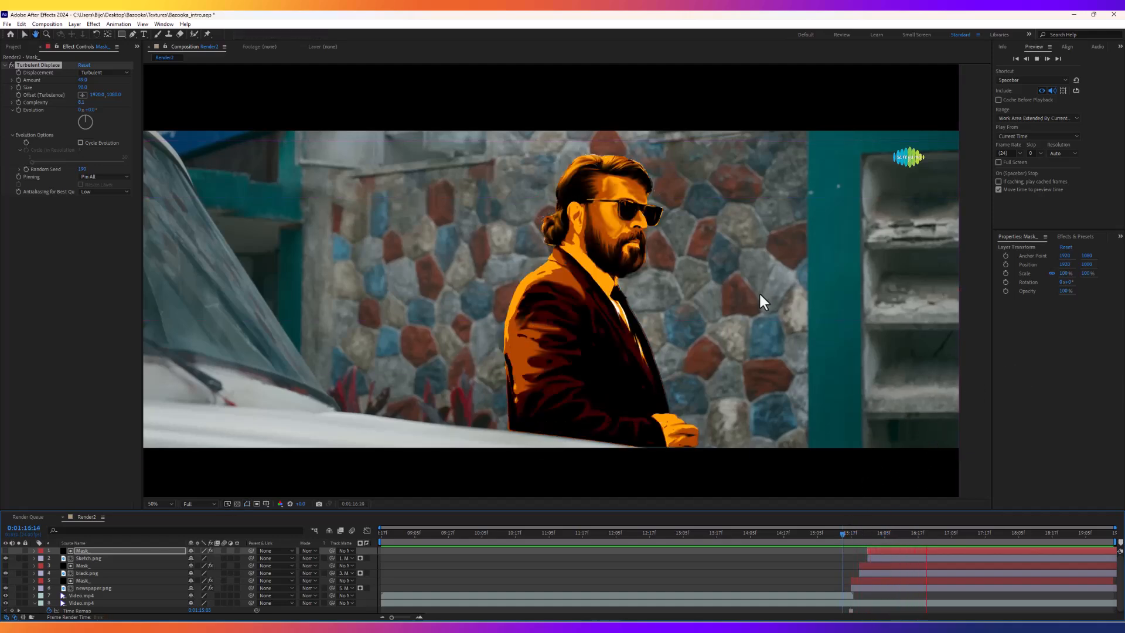
Pre-compose newspaper.png, black.png and Sketch.png, each together with its Mask_ layer, as Newspaper, Black and Sketch.
scroll(760, 295, down, 2)
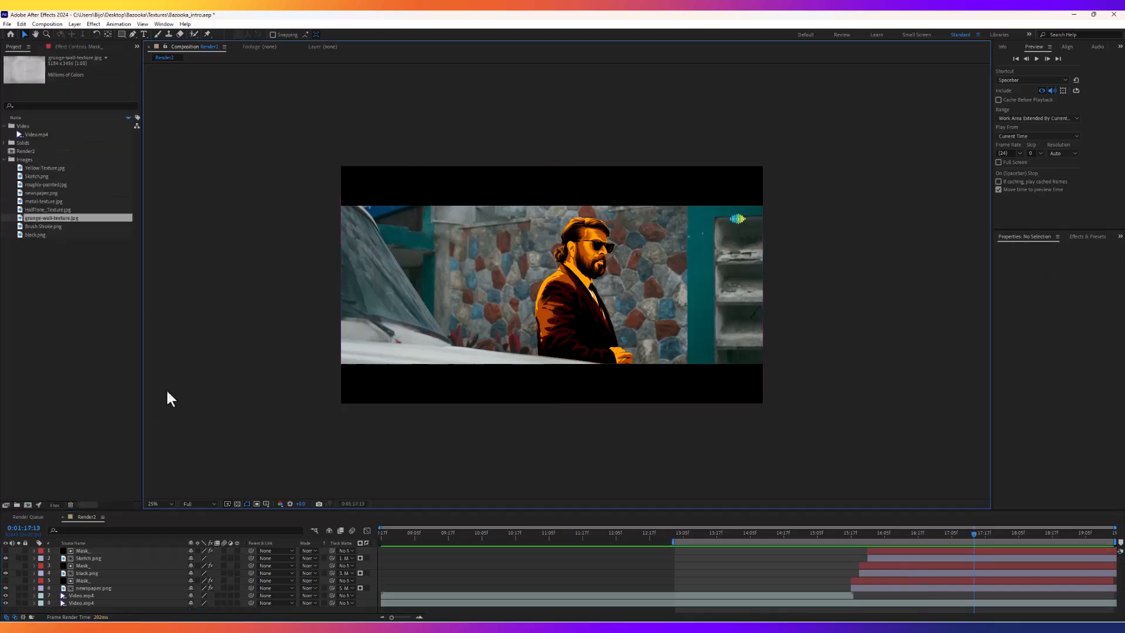
click(89, 581)
ctrl+click(96, 588)
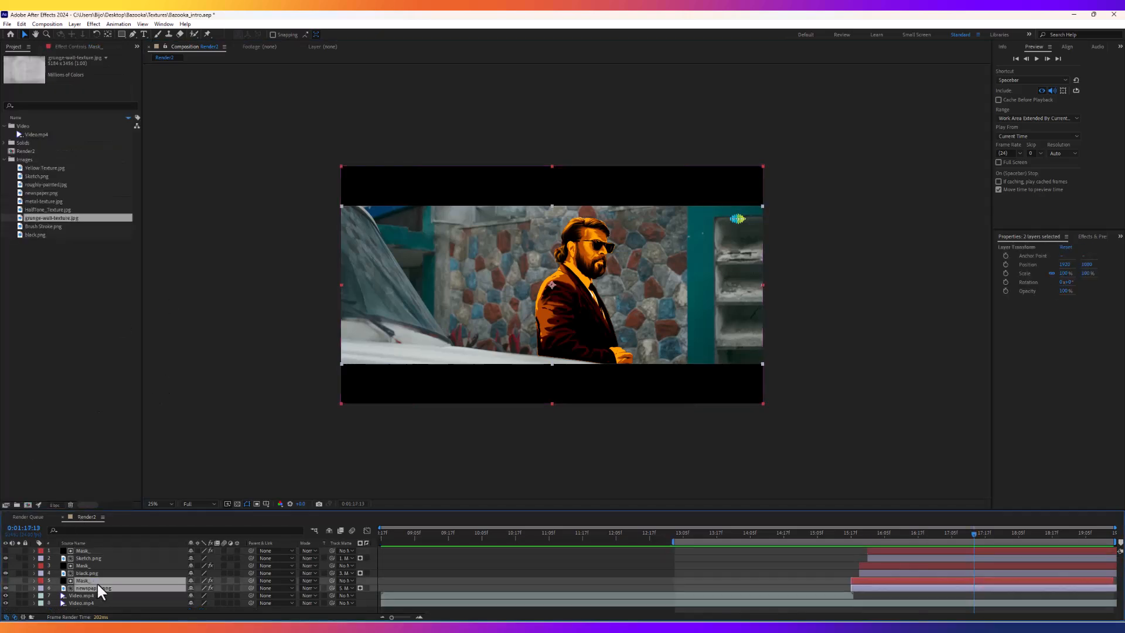
click(82, 26)
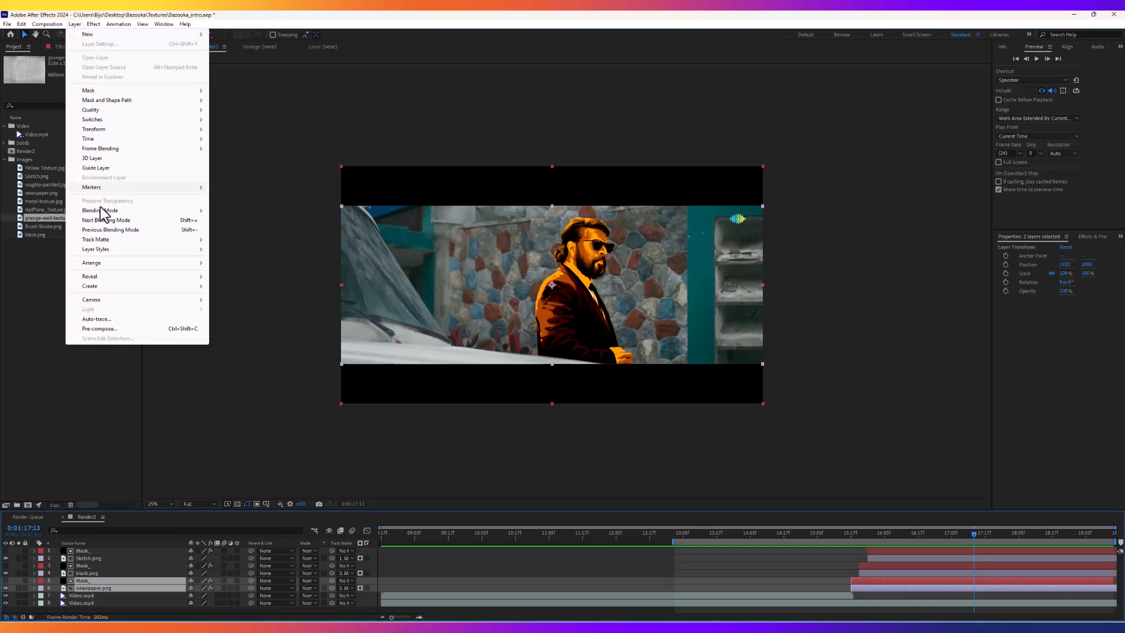
click(103, 342)
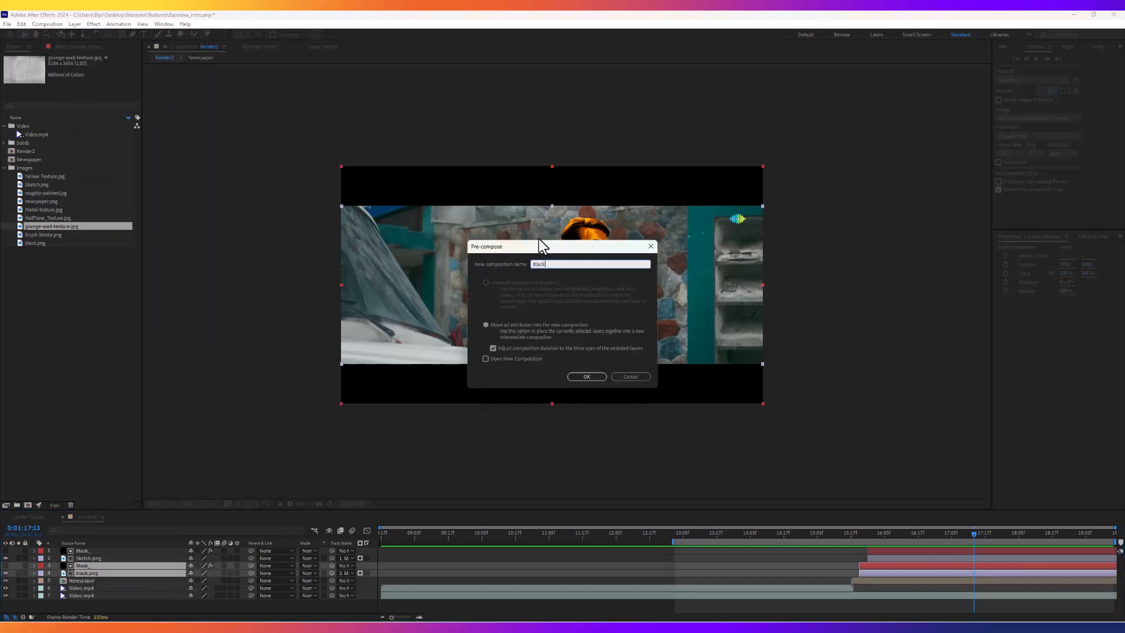
key(Return)
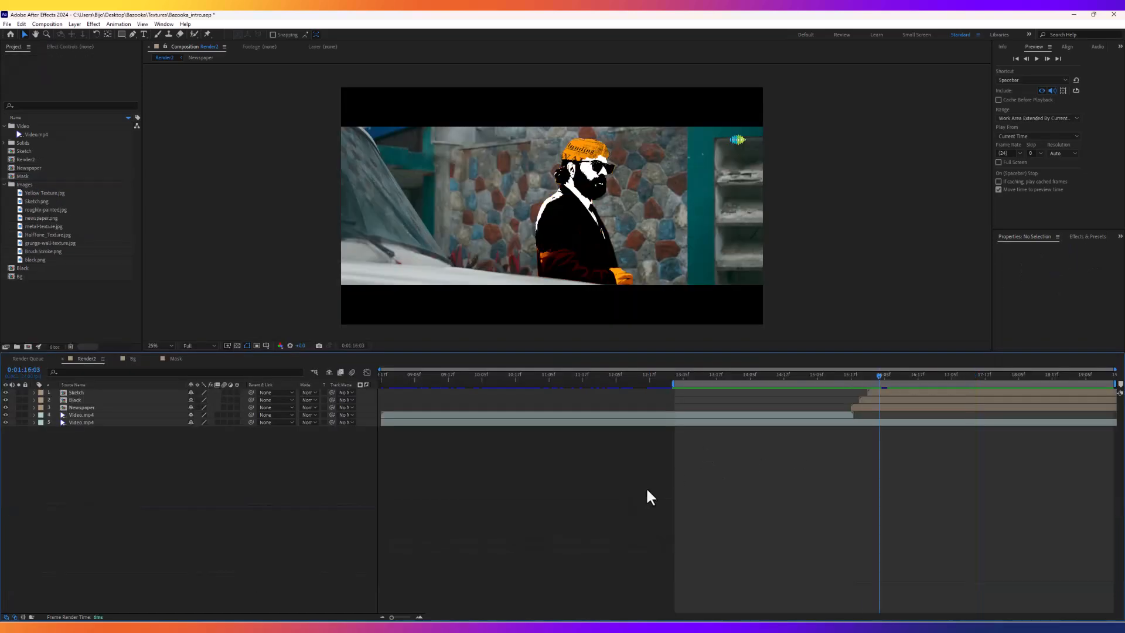
Add grunge-wall-texture.jpg directly below the Newspaper layer in Render2, starting at the same time as Newspaper.
drag(839, 375, 889, 374)
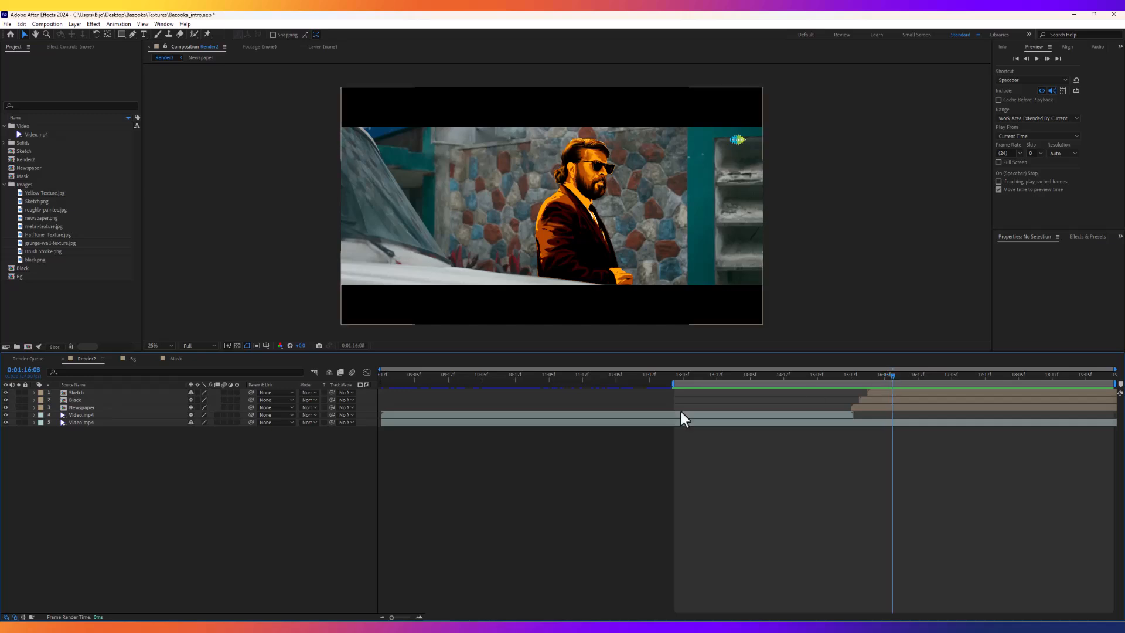
click(41, 258)
click(41, 250)
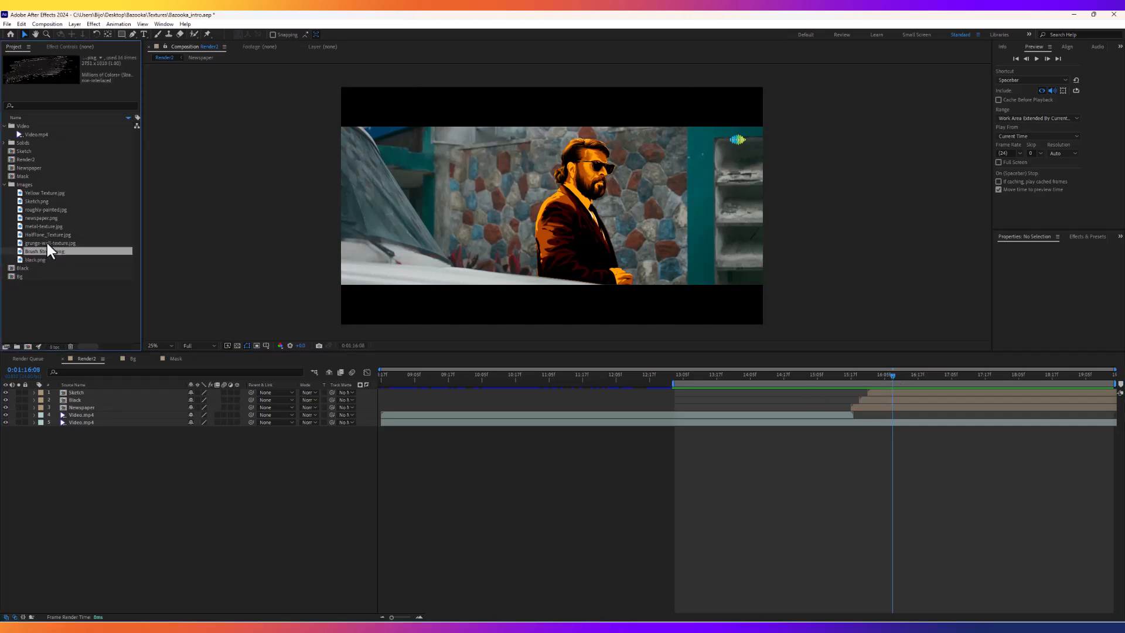
click(43, 242)
drag(50, 243, 115, 411)
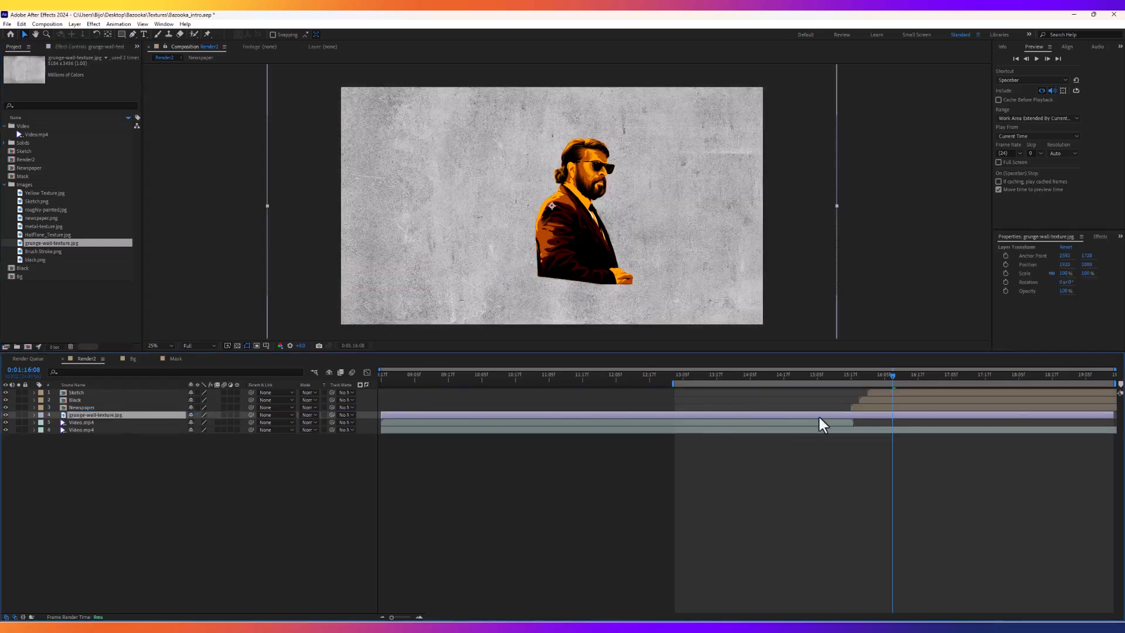
drag(423, 416, 863, 415)
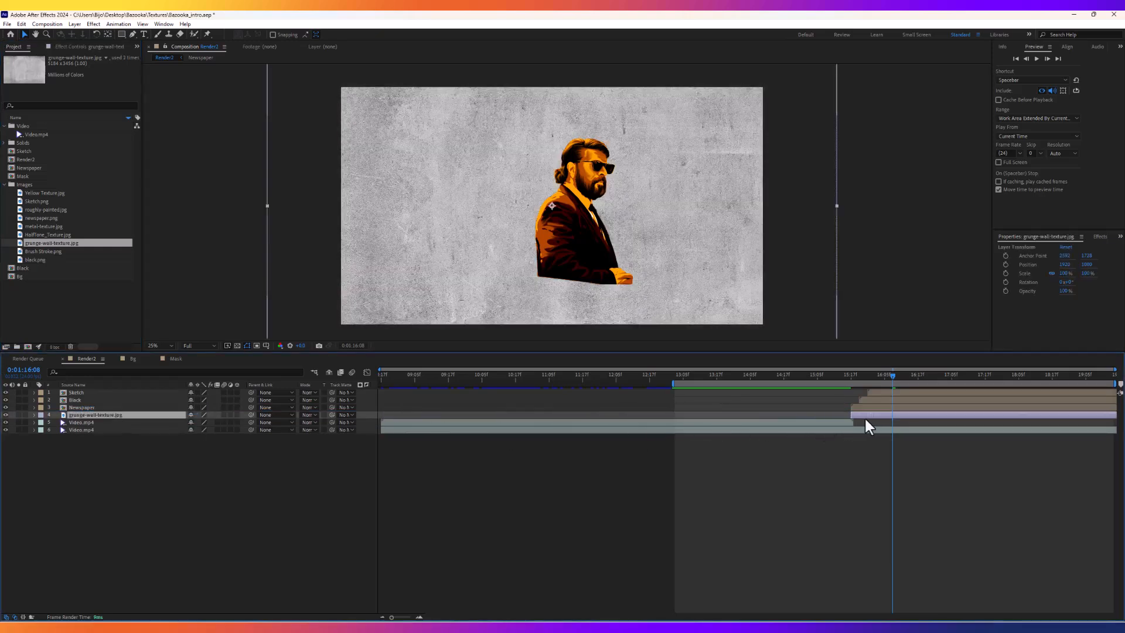
Pre-compose grunge-wall-texture.jpg in Render2 as BG, moving all attributes into the new composition.
drag(850, 374, 871, 376)
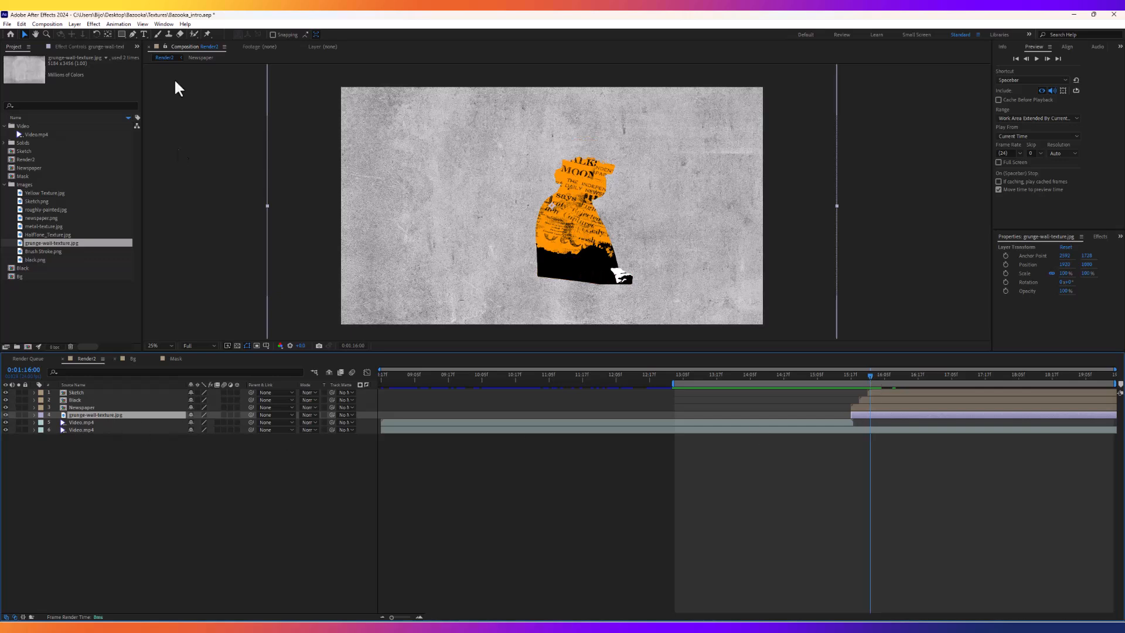
click(74, 24)
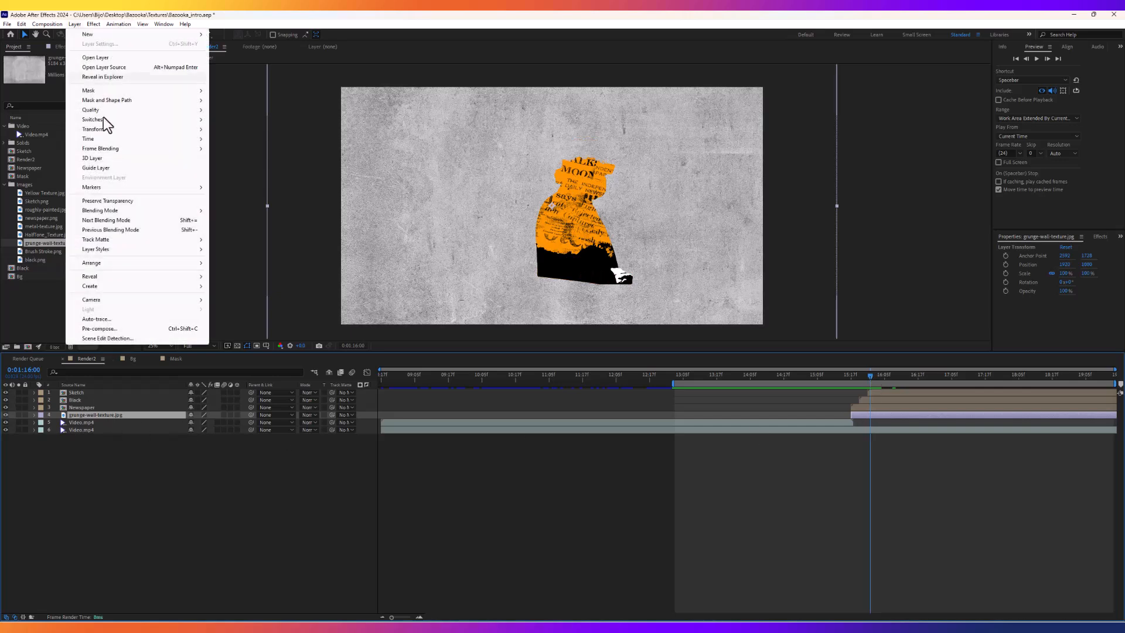
click(97, 331)
click(486, 326)
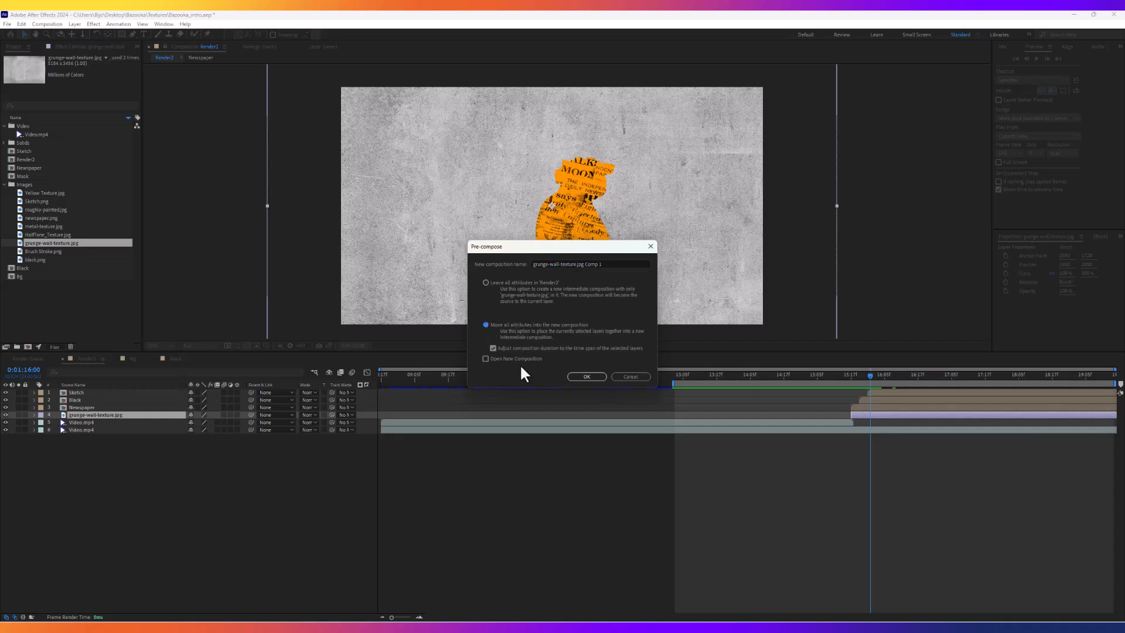
drag(605, 264, 454, 256)
text(BG)
key(Return)
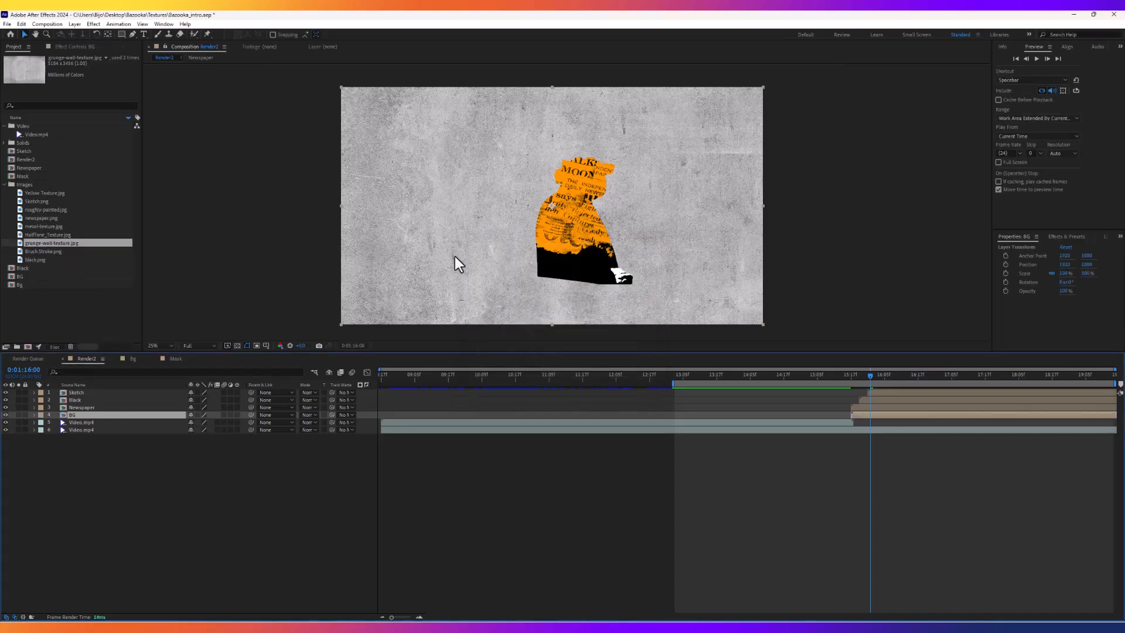
Open the BG composition and add Brush Stroke.png above grunge-wall-texture.jpg.
mouse_move(858, 378)
mouse_down()
mouse_move(881, 378)
mouse_move(849, 379)
mouse_up()
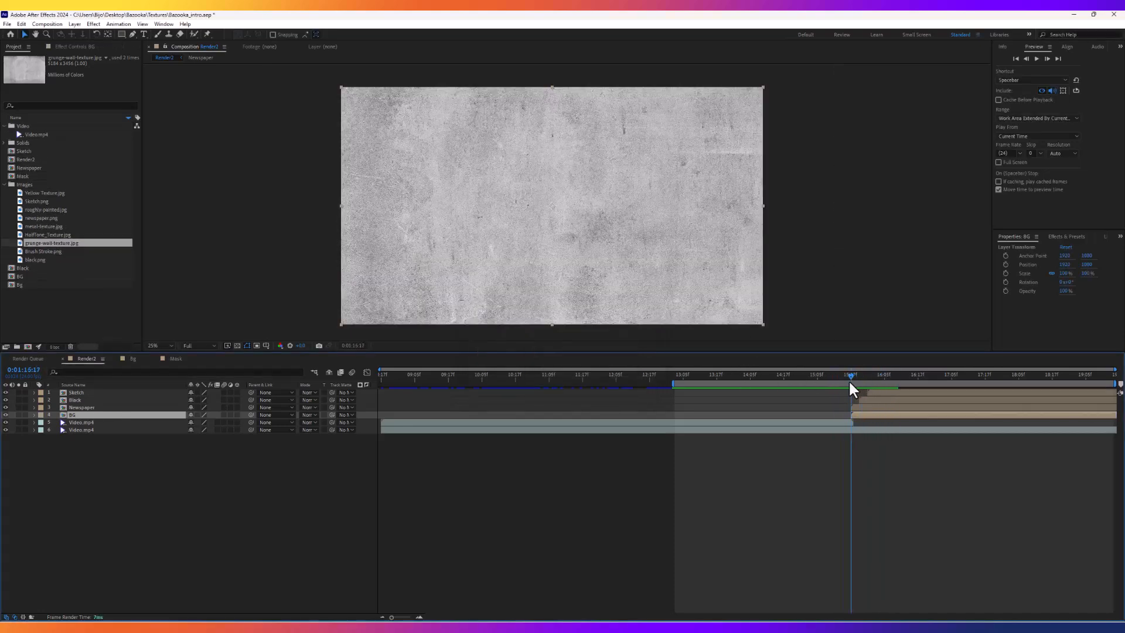
double_click(72, 414)
click(46, 201)
click(49, 209)
click(45, 217)
click(56, 234)
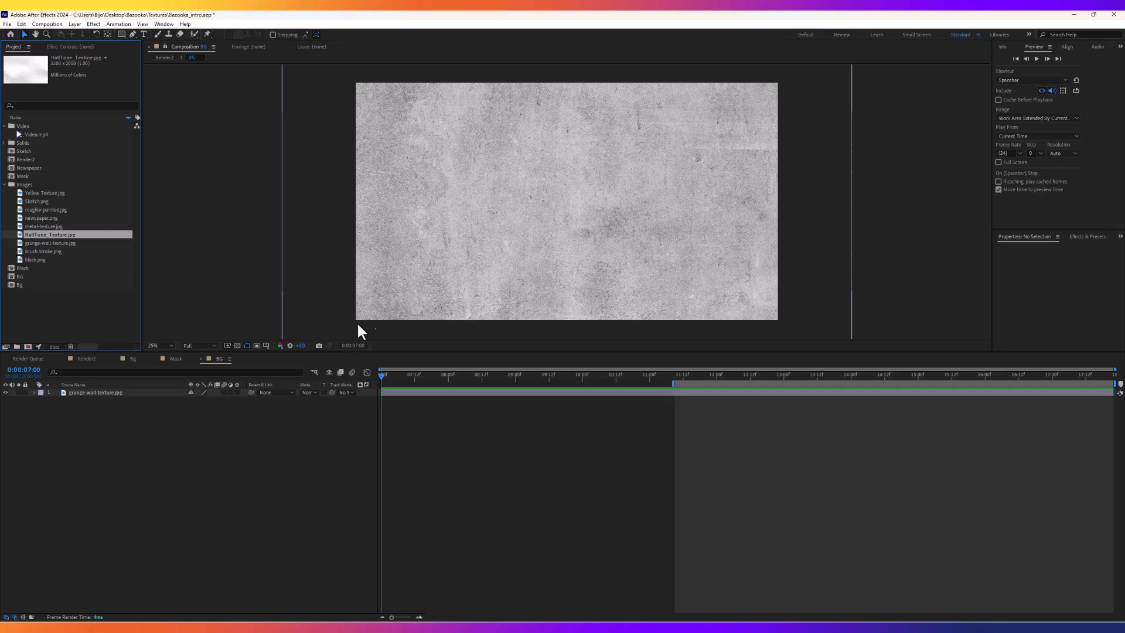
drag(675, 378, 686, 377)
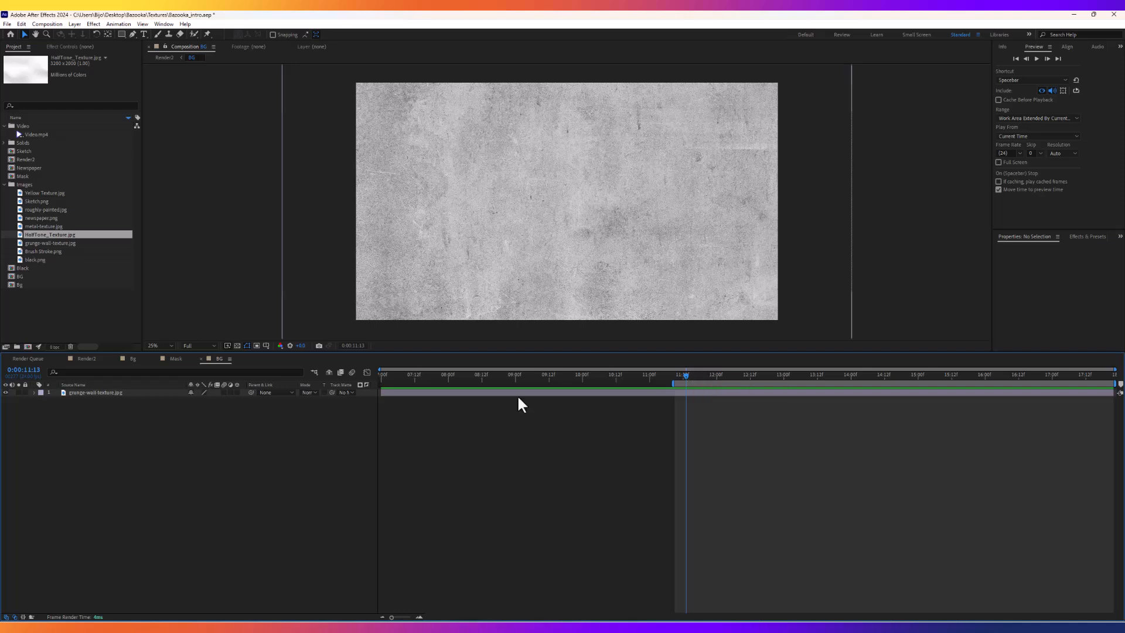
drag(42, 252, 102, 393)
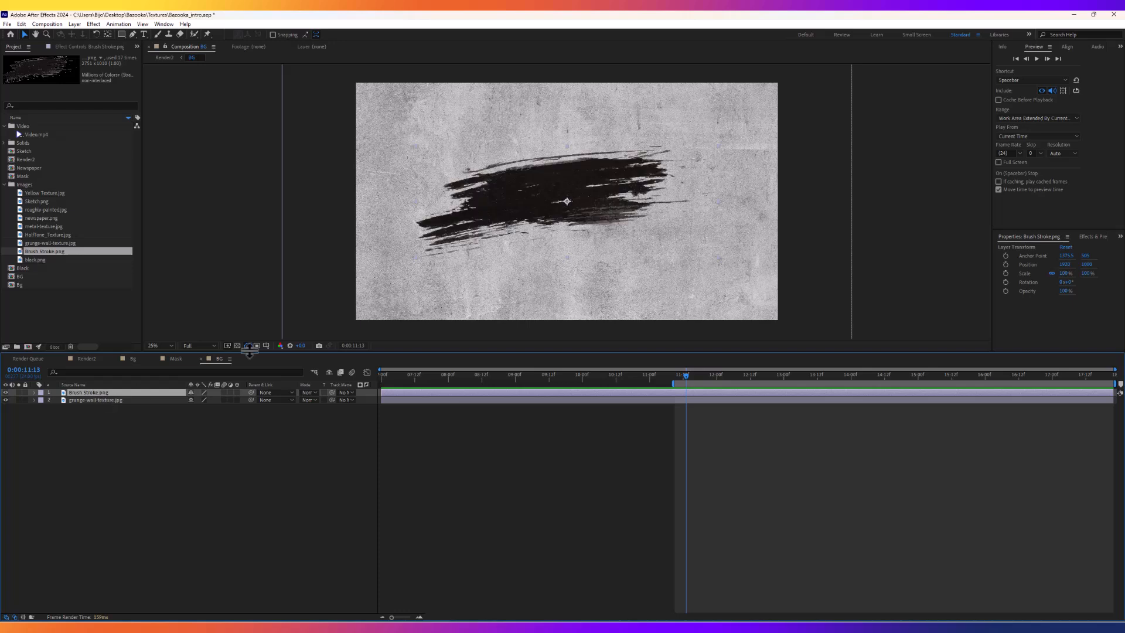
Position the brush stroke in the frame's upper-right corner, running off the edge.
mouse_move(458, 195)
mouse_down()
mouse_move(451, 186)
mouse_move(586, 170)
mouse_move(712, 117)
mouse_up()
drag(686, 374, 675, 375)
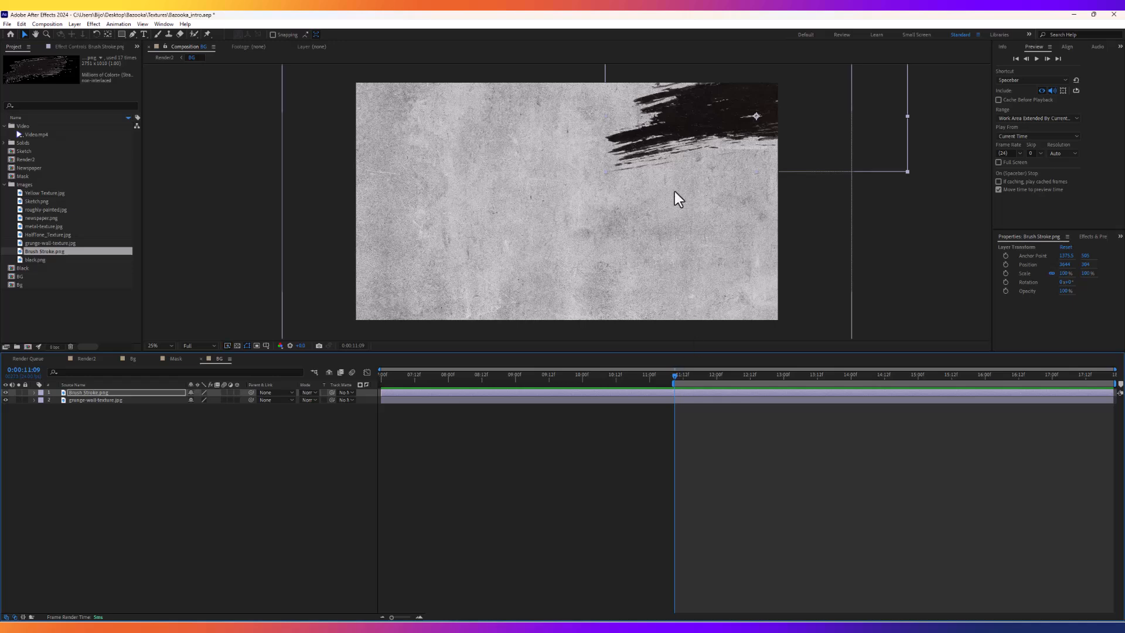
mouse_move(702, 142)
mouse_down()
mouse_move(709, 124)
mouse_move(684, 131)
mouse_move(697, 118)
mouse_move(709, 124)
mouse_up()
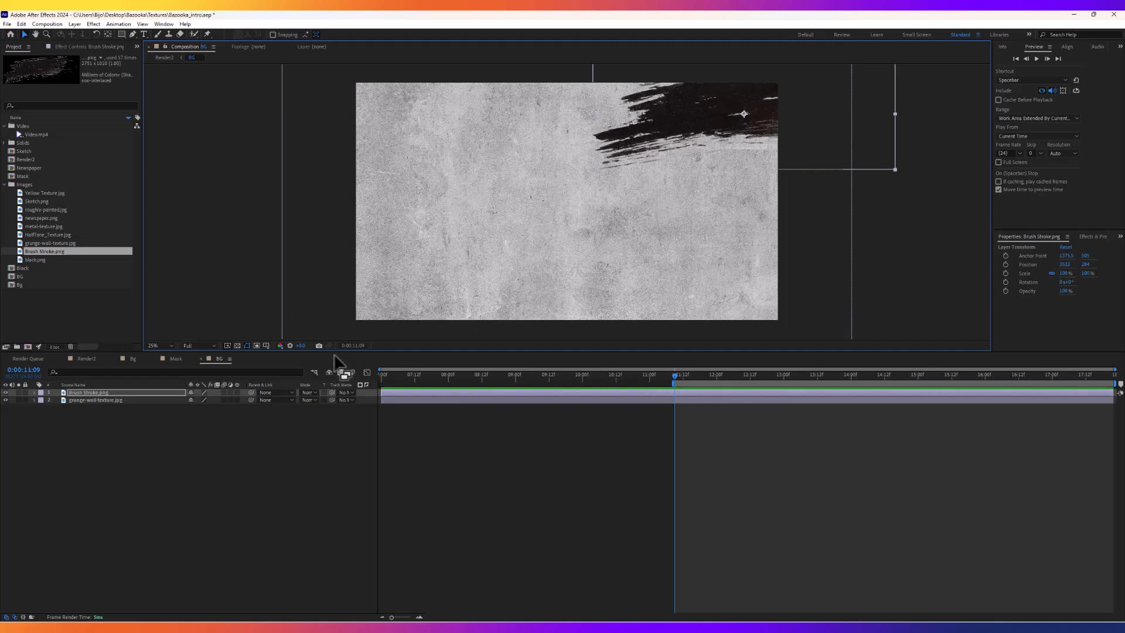
click(109, 392)
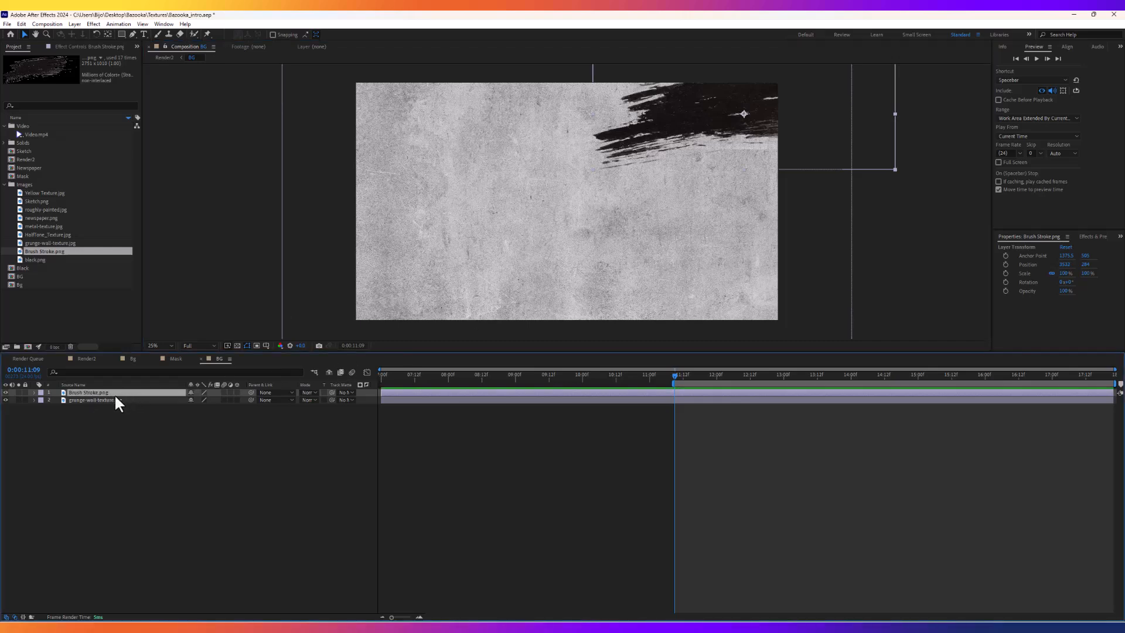
mouse_move(716, 97)
mouse_down()
mouse_move(642, 150)
mouse_move(683, 100)
mouse_move(705, 97)
mouse_move(701, 115)
mouse_up()
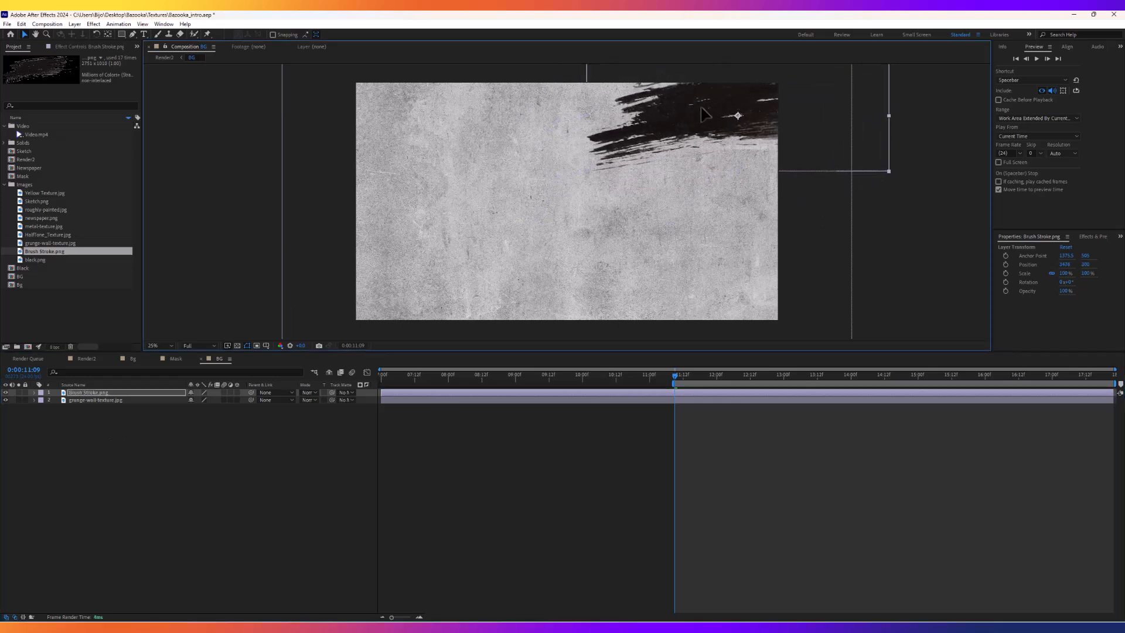
Duplicate the brush stroke three times, placing the overlapping copies diagonally down toward the frame's left edge.
click(113, 393)
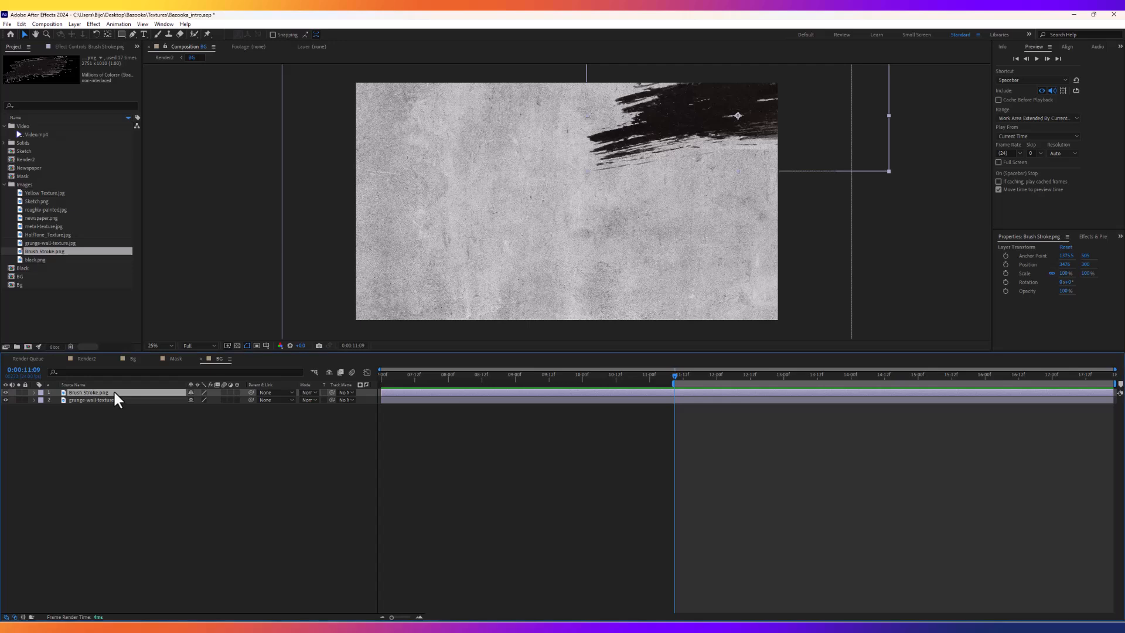
key(ctrl+d)
mouse_move(764, 91)
mouse_down()
mouse_move(729, 179)
mouse_move(726, 151)
mouse_move(527, 176)
mouse_move(580, 151)
mouse_up()
click(141, 392)
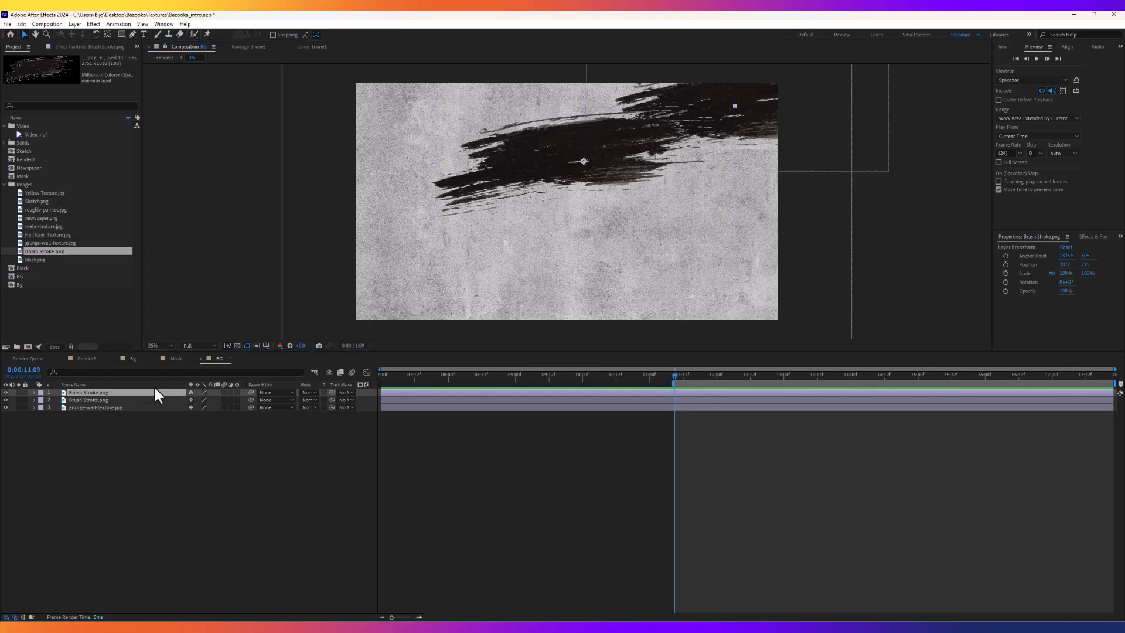
key(ctrl+d)
mouse_move(589, 147)
mouse_down()
mouse_move(415, 223)
mouse_move(476, 177)
mouse_up()
drag(539, 210, 537, 275)
key(ctrl+z)
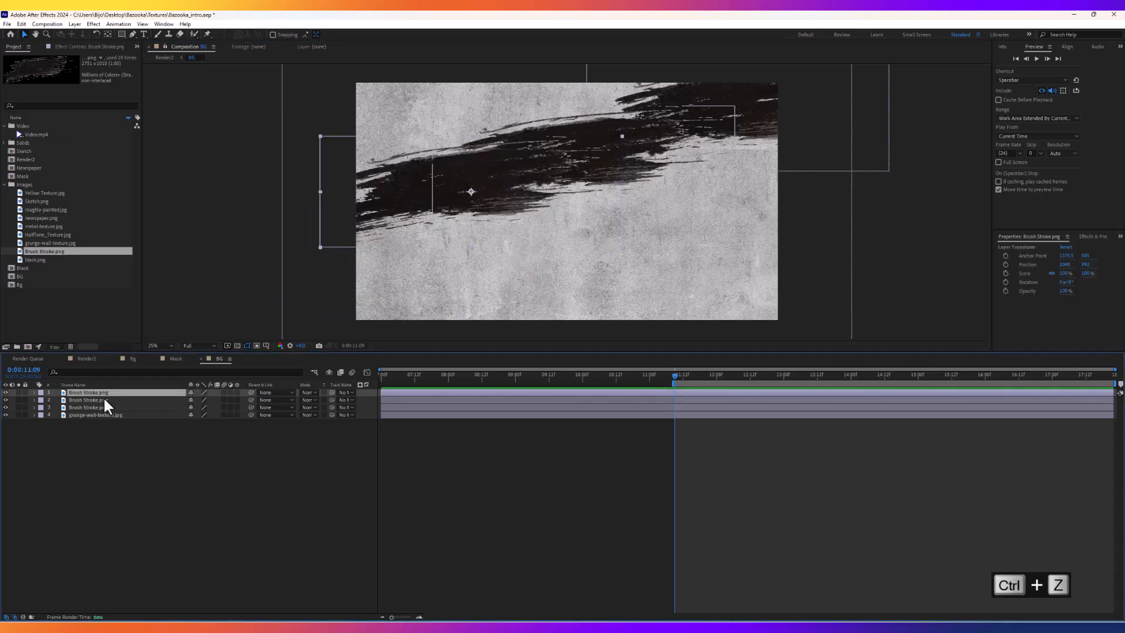
mouse_move(503, 181)
mouse_down()
mouse_move(451, 194)
mouse_move(511, 168)
mouse_move(487, 213)
mouse_move(495, 200)
mouse_up()
key(ctrl+d)
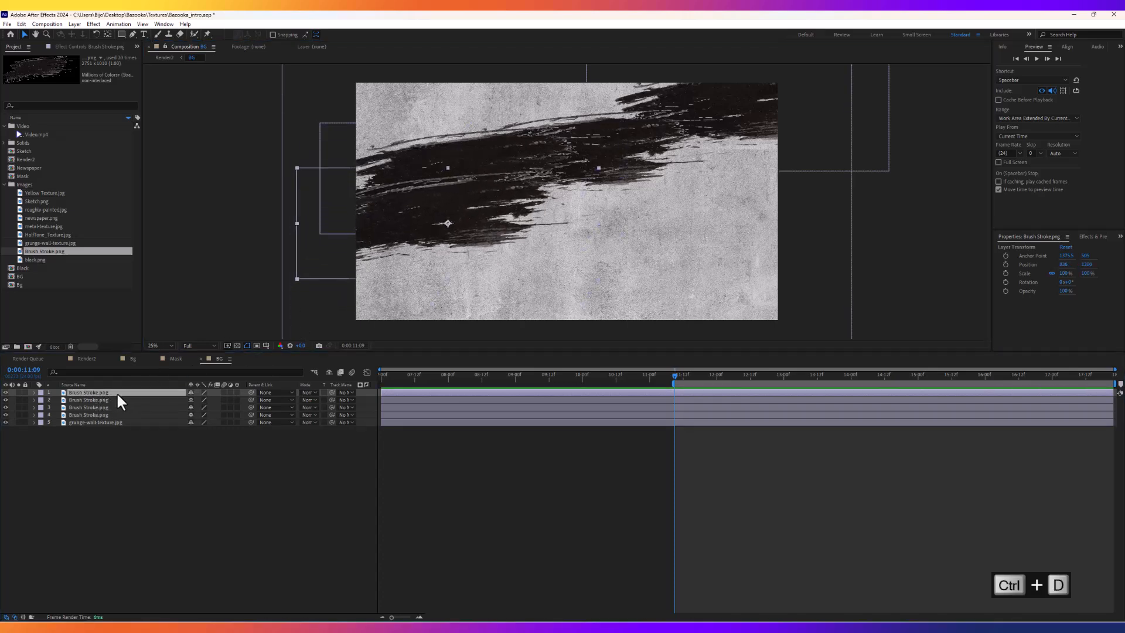
Duplicate the stroke again, enlarge it to about 139%, and place further copies across the middle toward the frame's right edge.
key(ctrl+d)
key(s)
drag(201, 400, 224, 400)
mouse_move(469, 216)
mouse_down()
mouse_move(475, 251)
mouse_move(620, 206)
mouse_move(600, 205)
mouse_up()
key(ctrl+d)
key(ctrl+d)
mouse_move(615, 221)
mouse_down()
mouse_move(429, 112)
mouse_move(422, 126)
mouse_move(632, 119)
mouse_move(757, 171)
mouse_up()
Keep duplicating and spreading the enlarged strokes until 14 Brush Stroke.png layers cover the whole frame.
key(ctrl+d)
key(ctrl+d)
key(ctrl+d)
mouse_move(674, 175)
mouse_down()
mouse_move(710, 302)
mouse_move(519, 304)
mouse_up()
key(ctrl+d)
key(ctrl+d)
key(ctrl+d)
drag(455, 286, 333, 294)
click(135, 392)
key(ctrl+d)
drag(422, 278, 377, 148)
key(ctrl+a)
key(u)
click(109, 392)
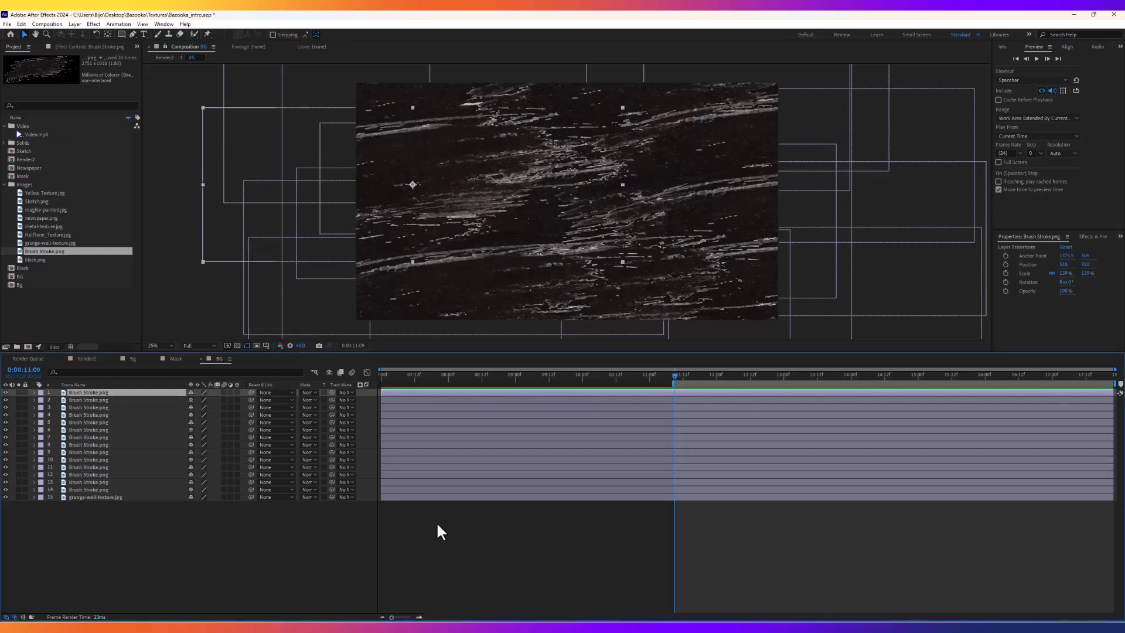
Stagger the start times of the 14 Brush Stroke.png layers upward from the bottom one, beginning at BG's start in Render2.
click(161, 57)
drag(868, 379, 851, 380)
double_click(639, 275)
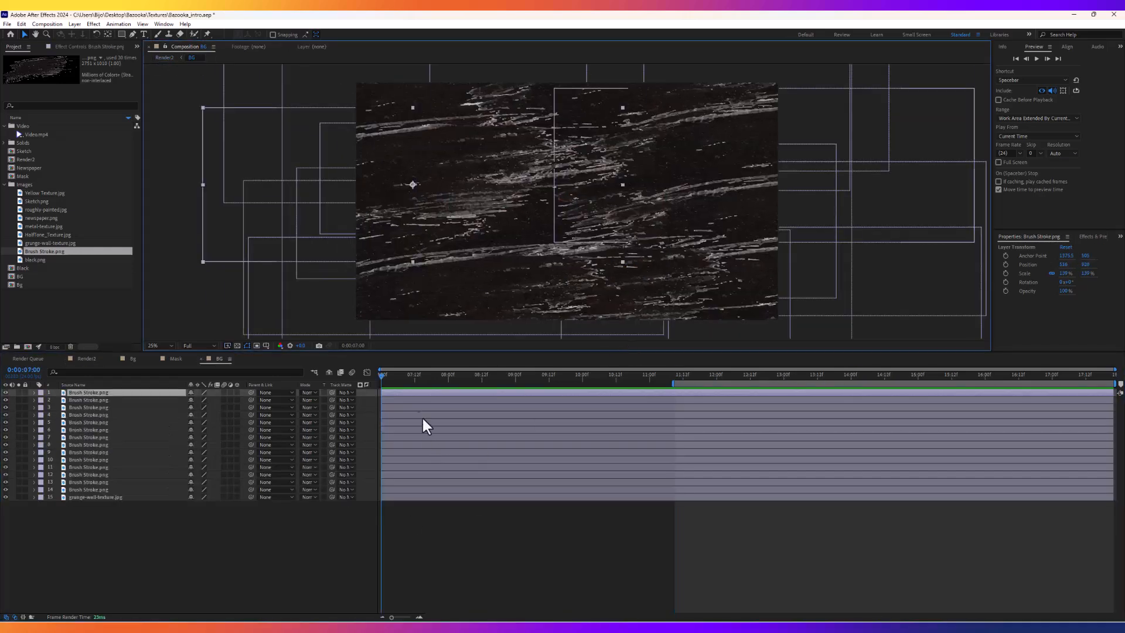
click(101, 489)
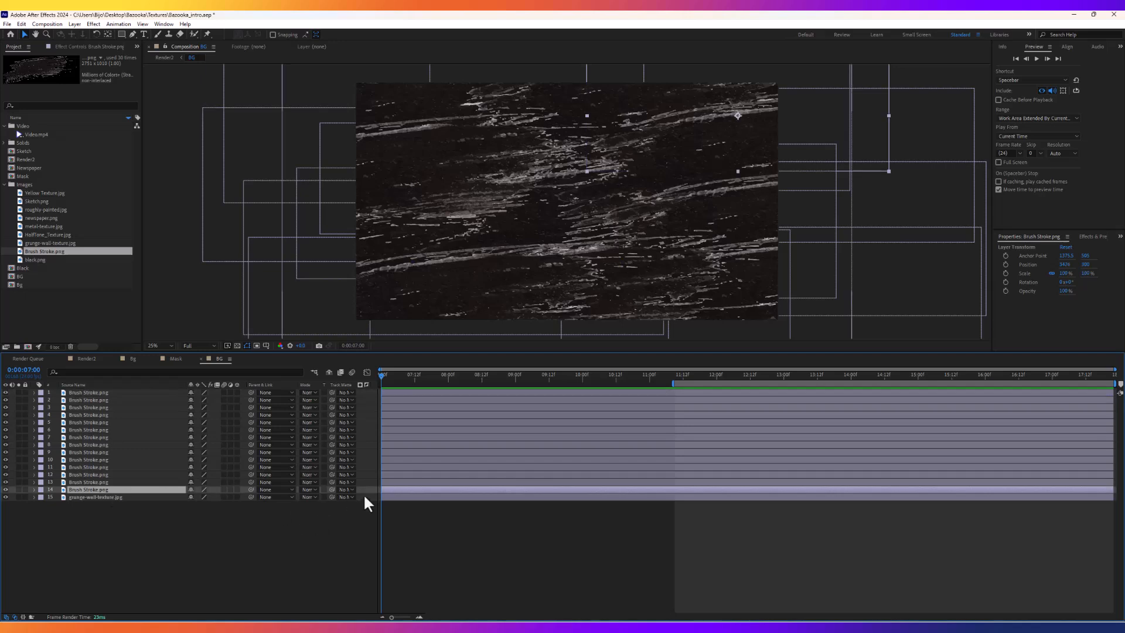
mouse_move(396, 482)
mouse_down()
mouse_move(409, 483)
mouse_move(422, 462)
mouse_move(408, 462)
mouse_move(431, 451)
mouse_move(432, 438)
mouse_move(411, 429)
mouse_move(447, 420)
mouse_move(425, 406)
mouse_move(489, 395)
mouse_up()
click(415, 460)
click(400, 445)
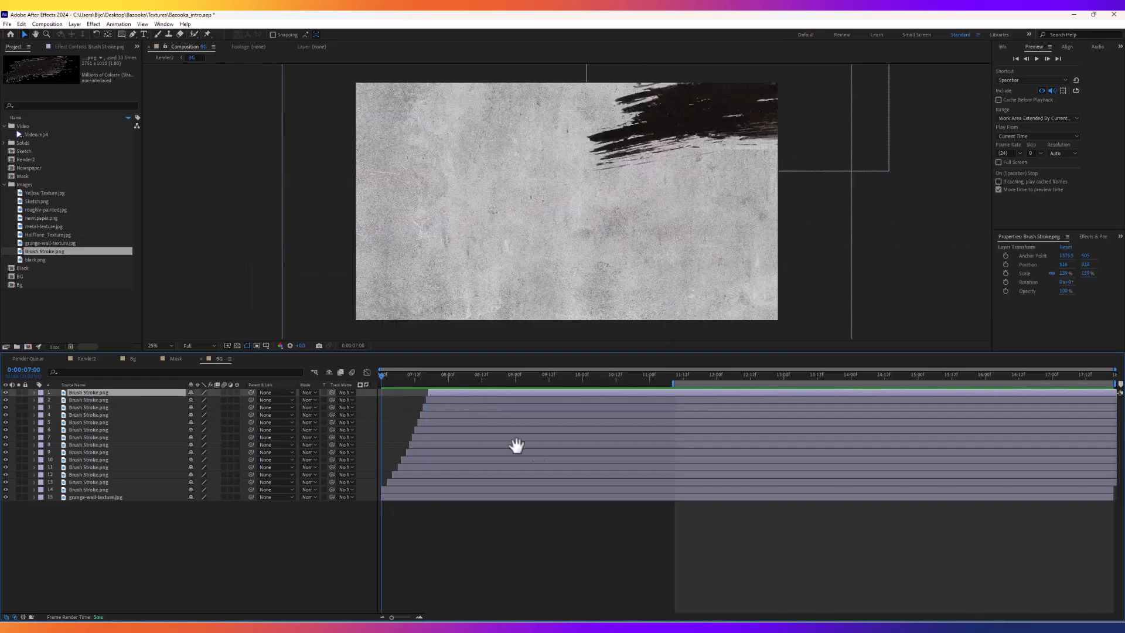
Preview the staggered brush strokes from 0:00:07:00 in the BG composition.
key(space)
key(space)
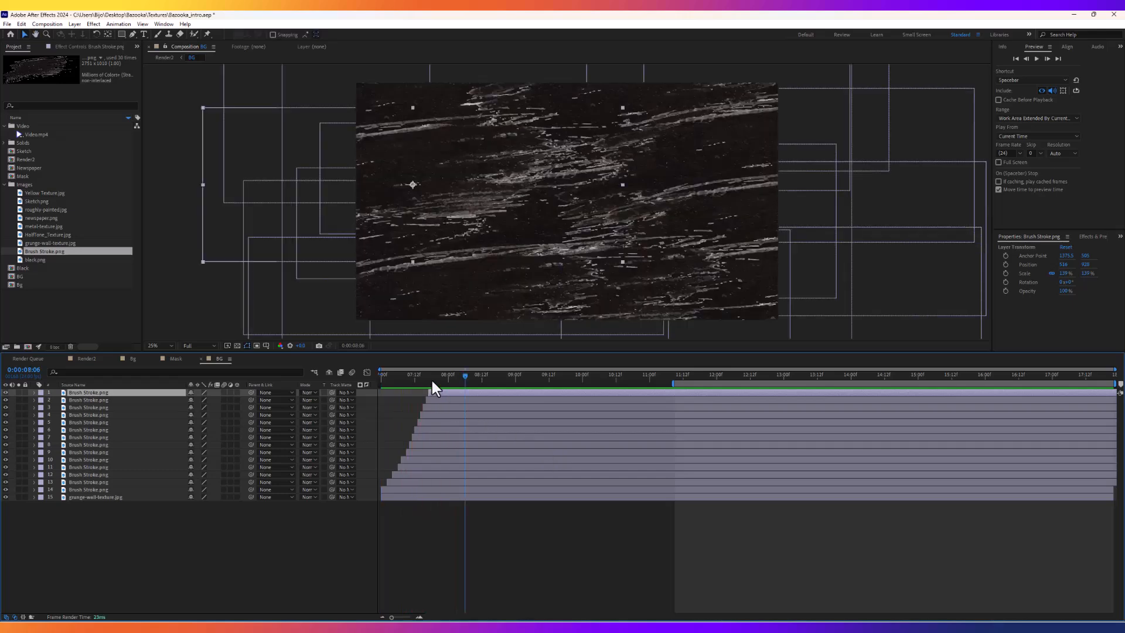
drag(430, 380, 381, 378)
key(space)
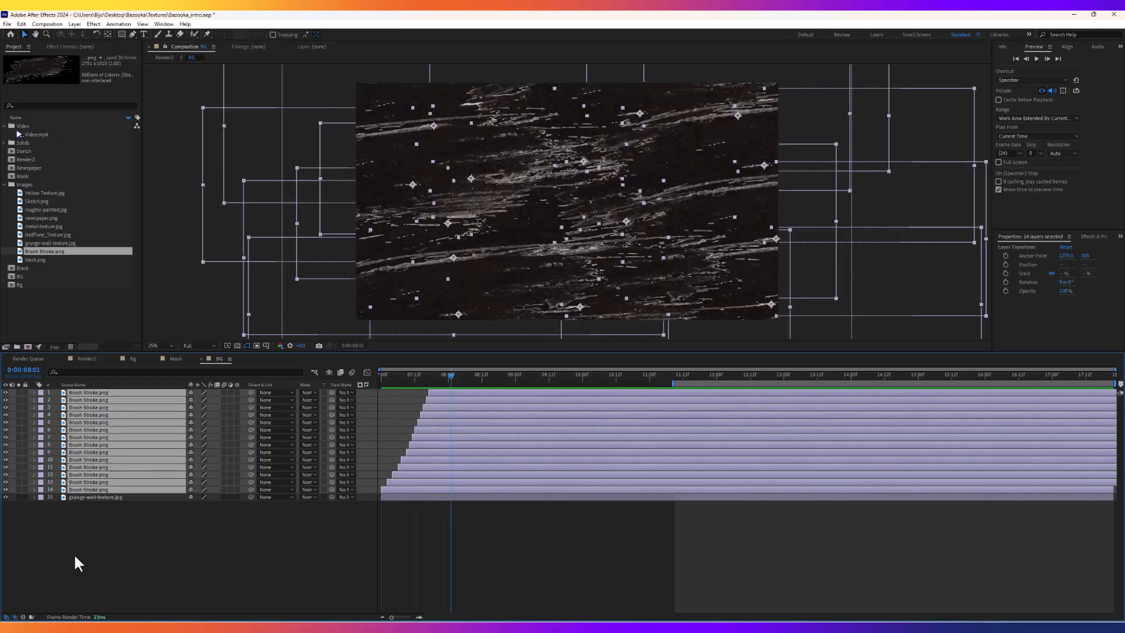
Pre-compose all 14 Brush Stroke.png layers into a composition named Mask.
click(74, 553)
click(100, 488)
shift+click(117, 399)
shift+click(118, 392)
click(97, 530)
click(97, 487)
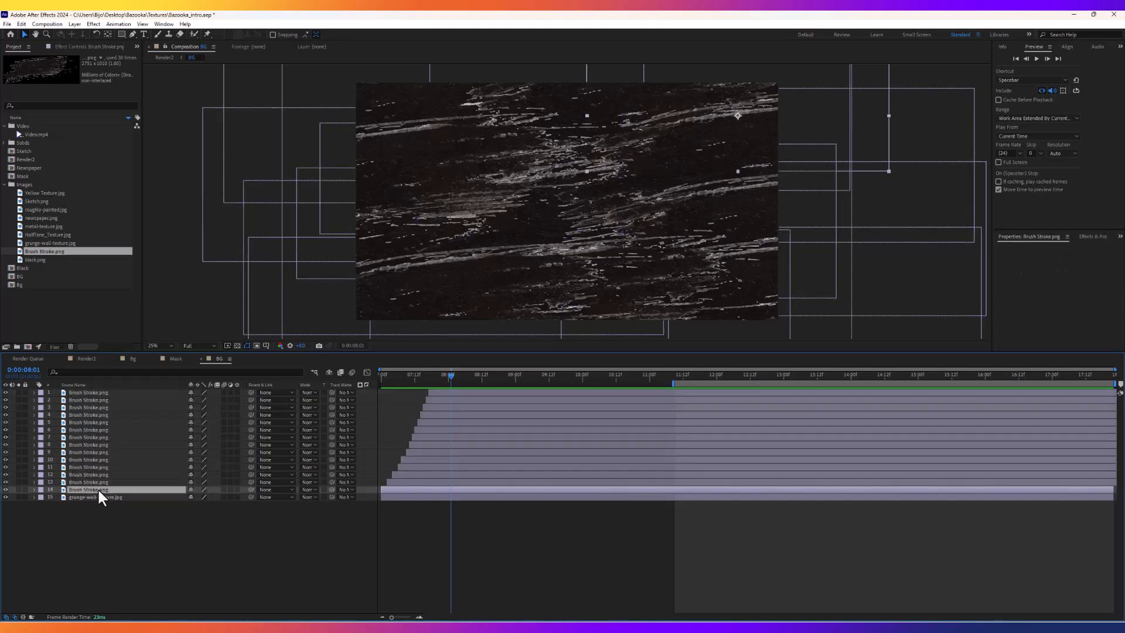
shift+click(107, 392)
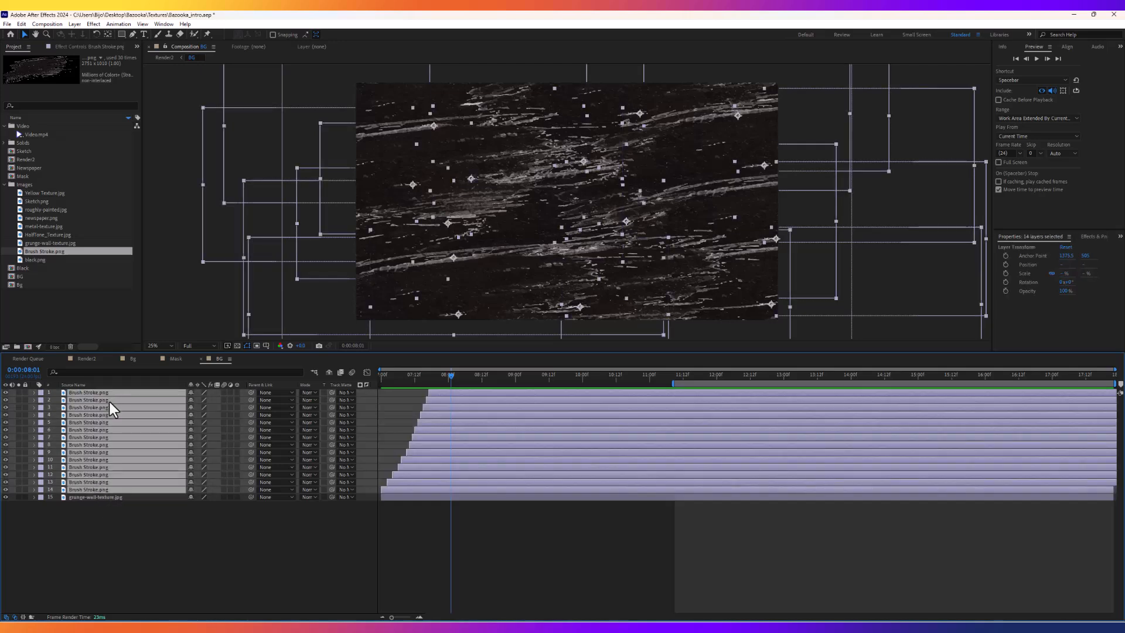
click(74, 24)
click(105, 328)
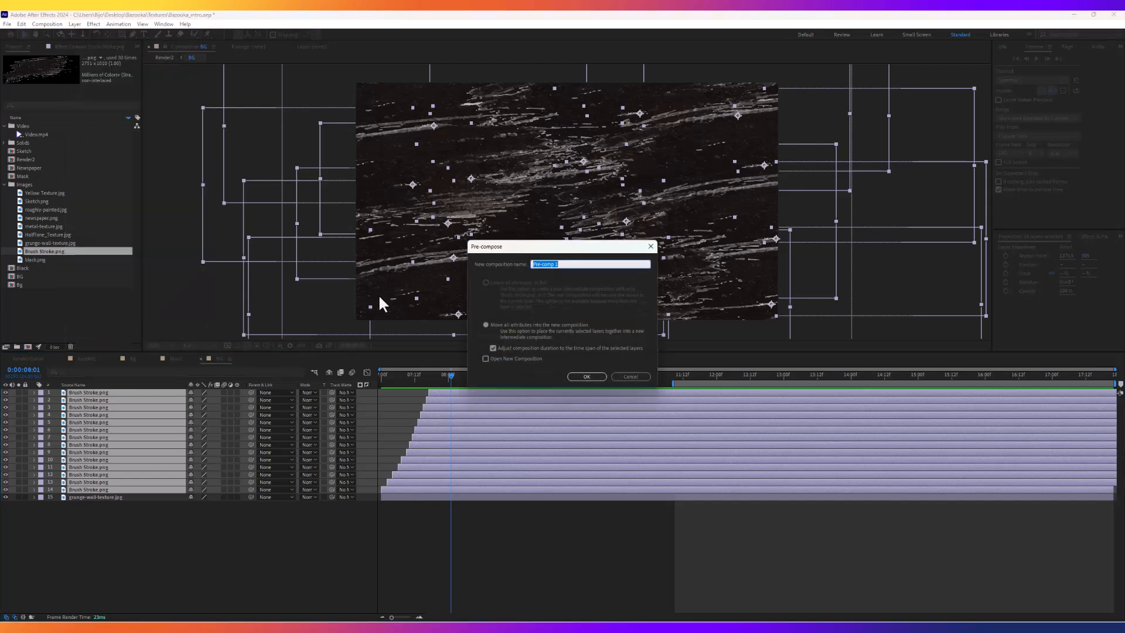
text(Mask)
key(Return)
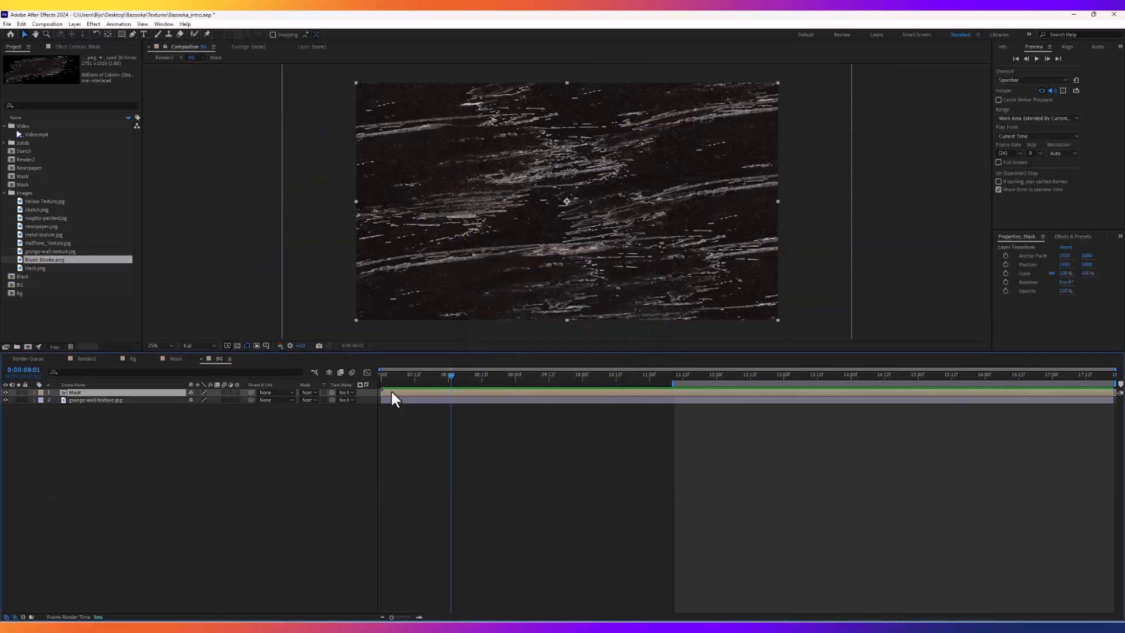
Set the Mask layer as the track matte for grunge-wall-texture.jpg.
click(94, 401)
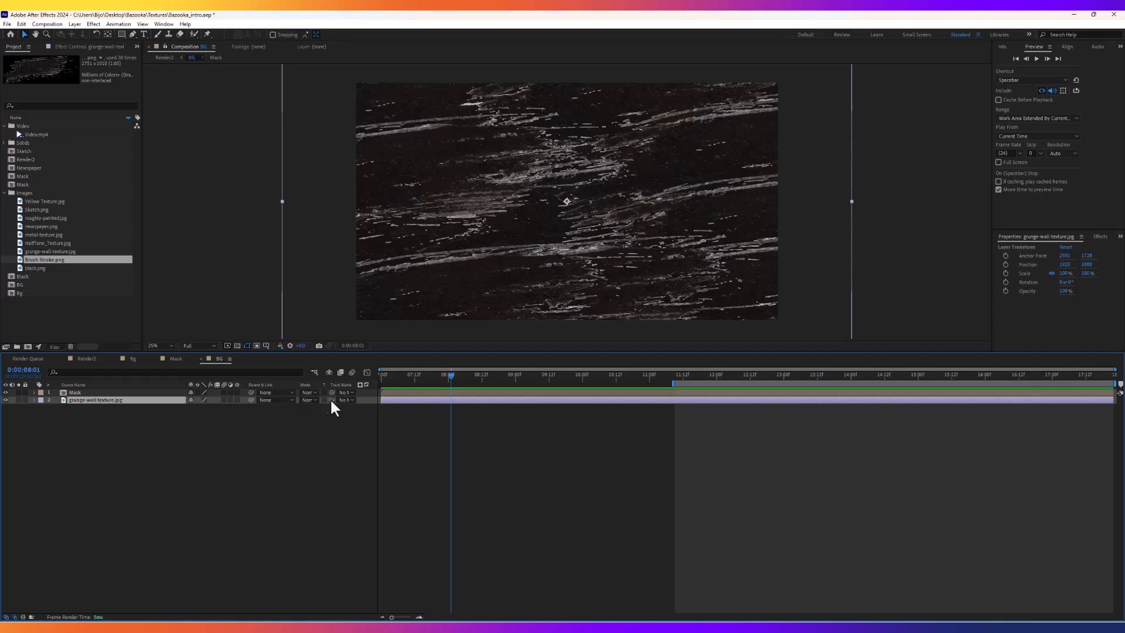
click(346, 399)
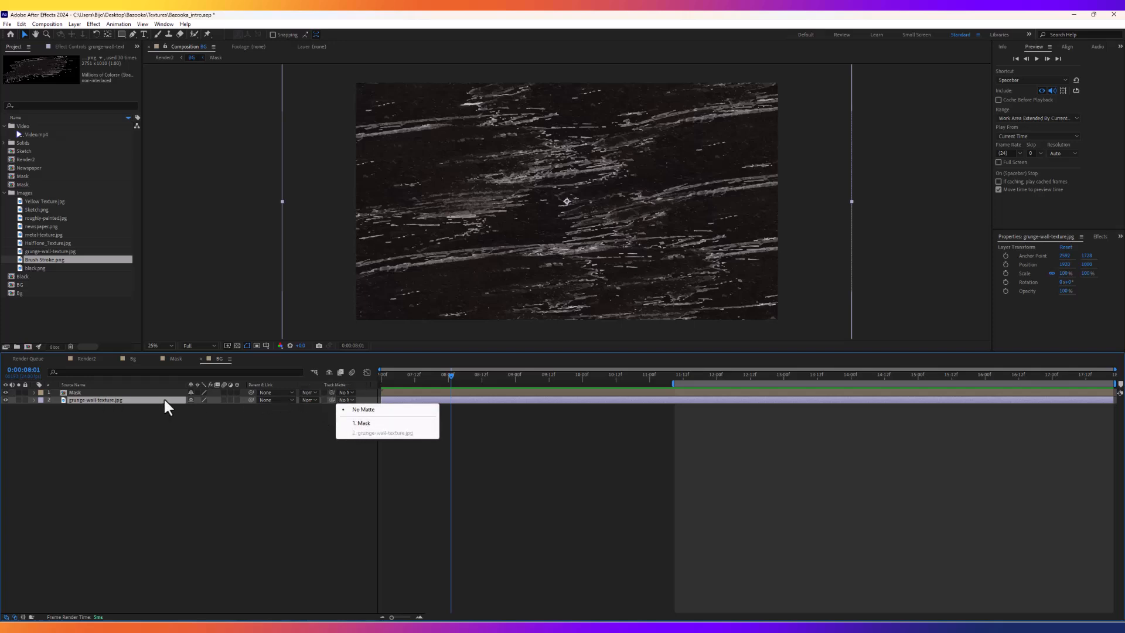
click(358, 423)
Delay the Mask layer's start by about two frames and preview the brushed reveal of the wall texture.
mouse_move(514, 387)
mouse_down()
mouse_move(556, 379)
mouse_move(339, 382)
mouse_move(437, 398)
mouse_move(326, 390)
mouse_up()
key(space)
key(space)
mouse_move(404, 380)
mouse_down()
mouse_move(379, 384)
mouse_move(395, 391)
mouse_move(354, 387)
mouse_up()
key(space)
key(space)
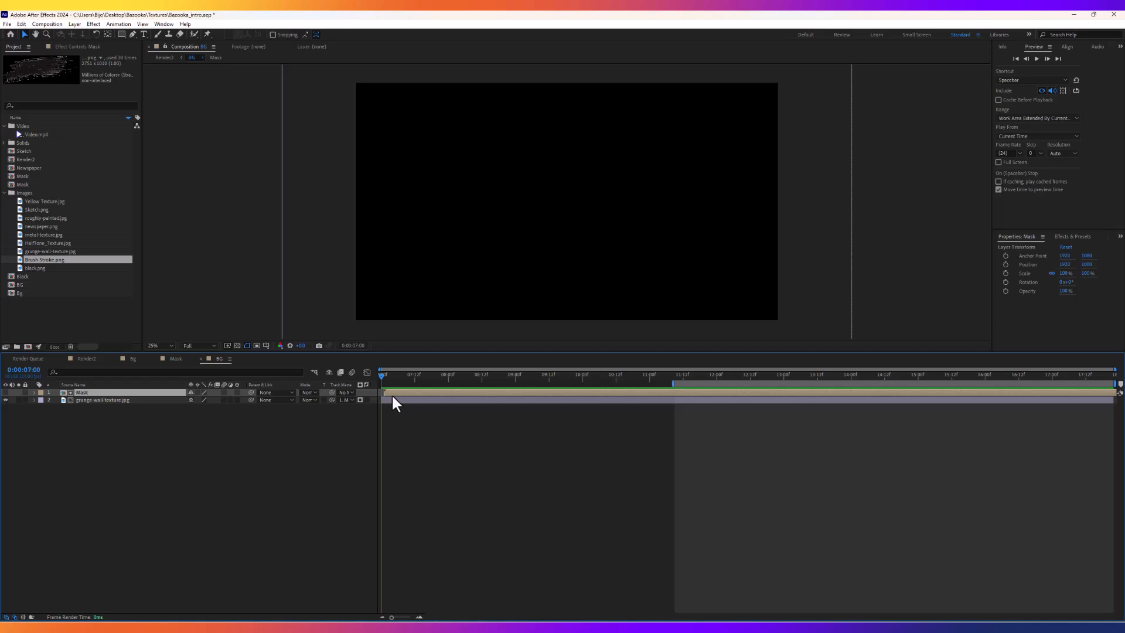
key(space)
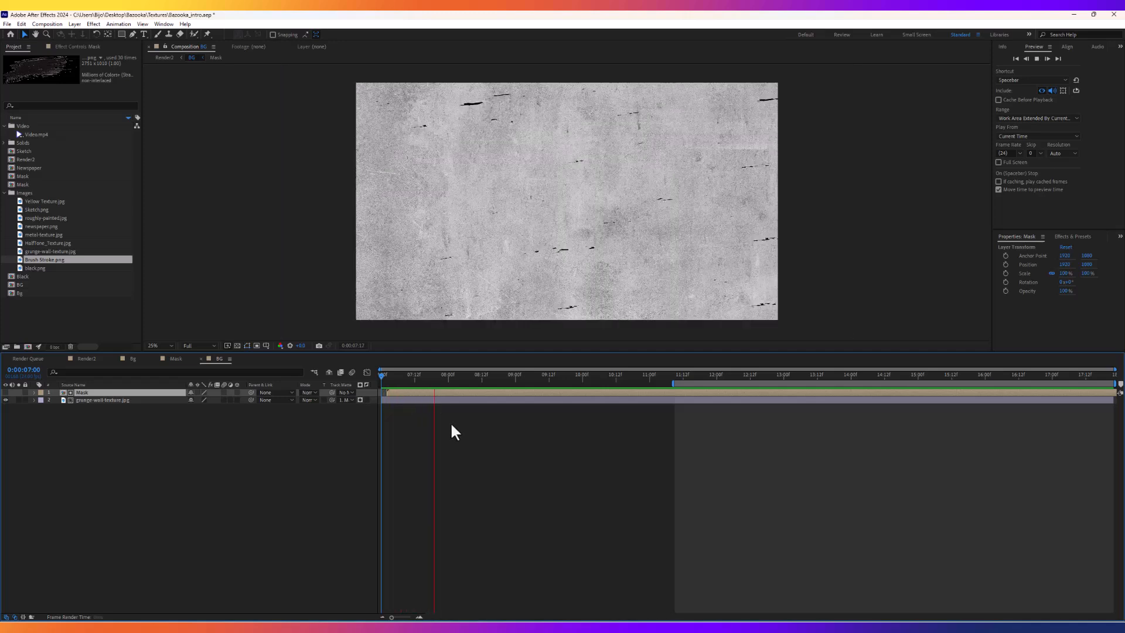
key(space)
key(space)
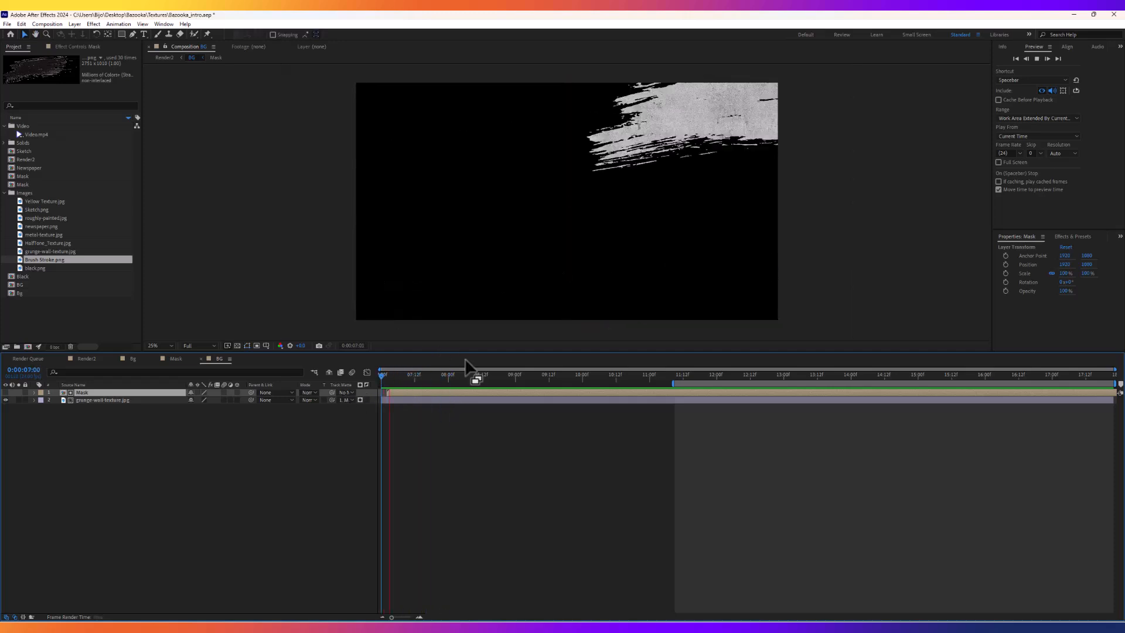
key(space)
Add an adjustment layer named CC above the Mask layer in the BG composition.
right_click(99, 457)
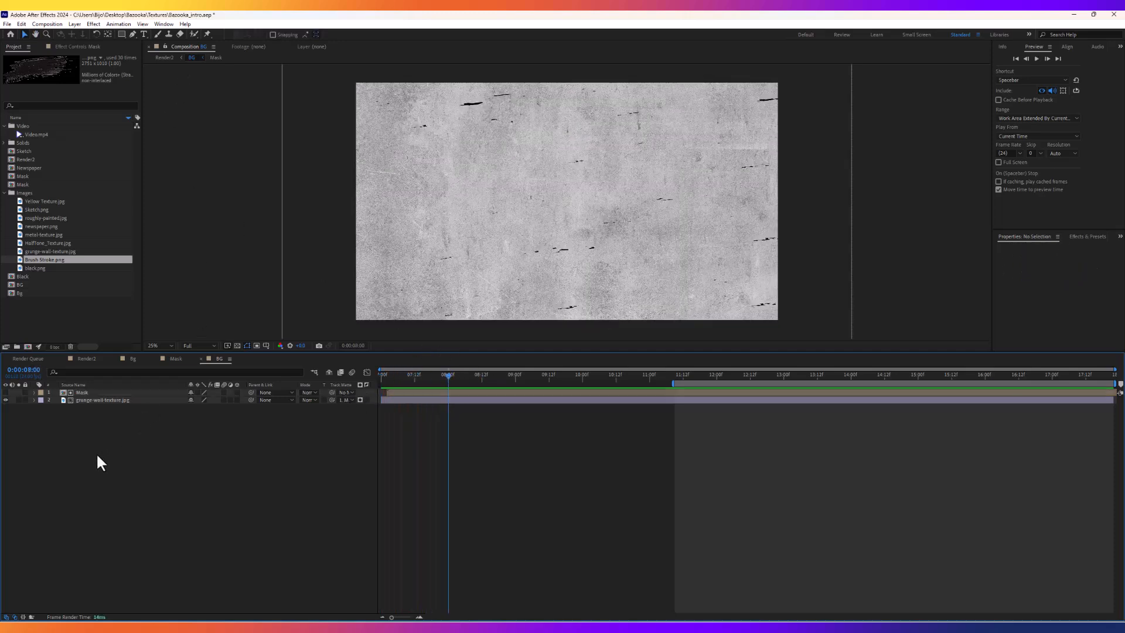
mouse_move(170, 466)
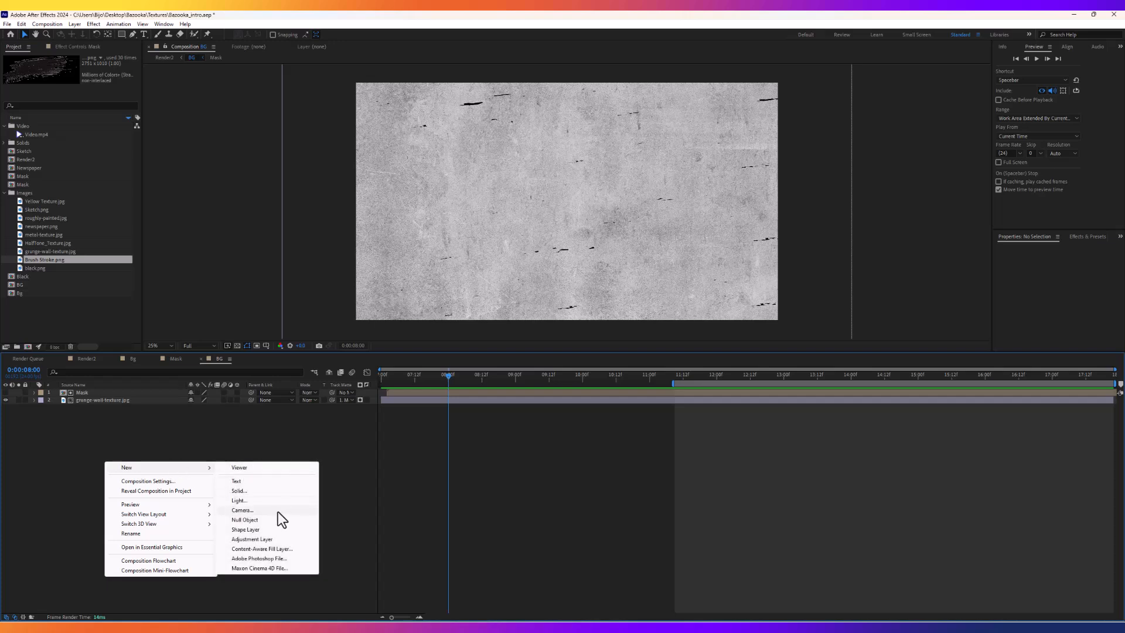
click(263, 538)
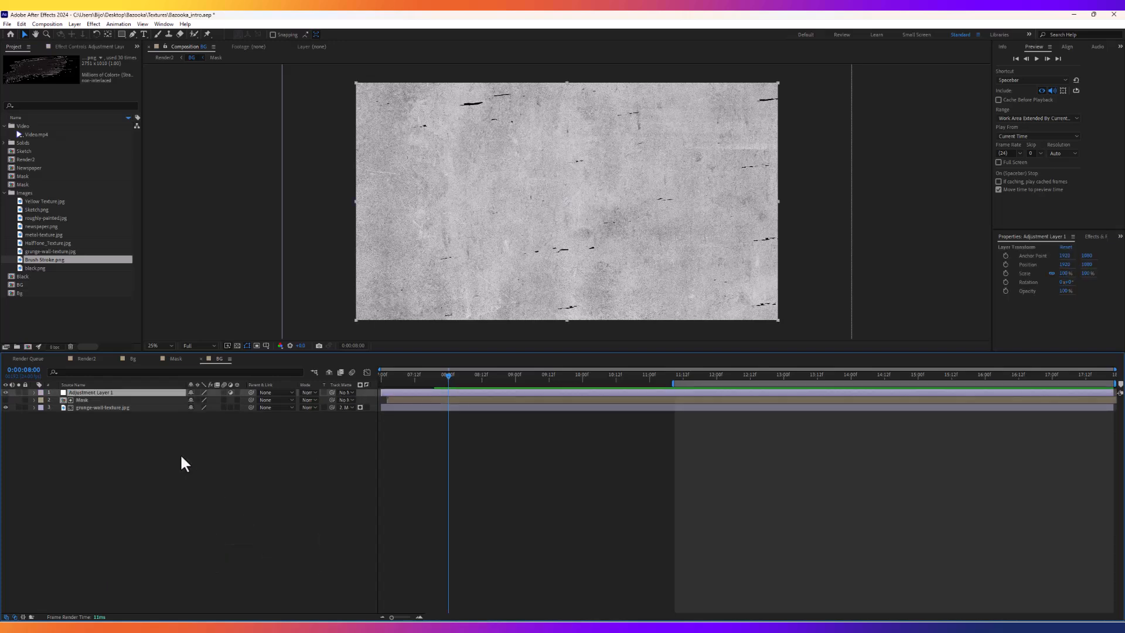
key(Return)
text(COLOR)
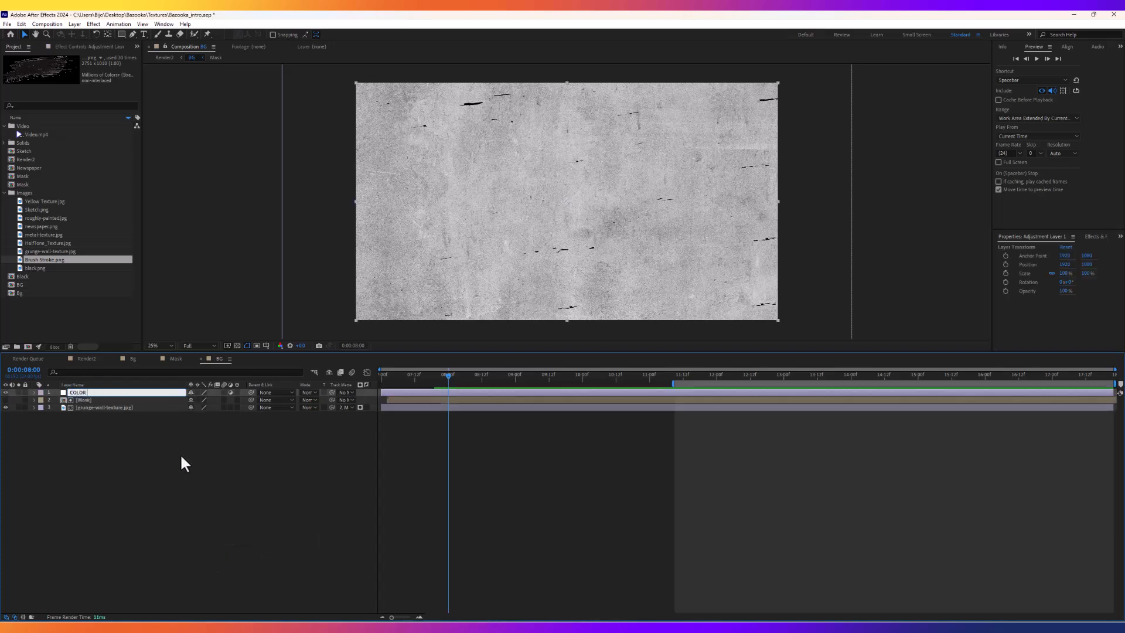
key(BackSpace)
key(BackSpace)
key(BackSpace)
click(183, 453)
Apply the Tint effect to the CC adjustment layer.
click(79, 391)
key(ctrl+space)
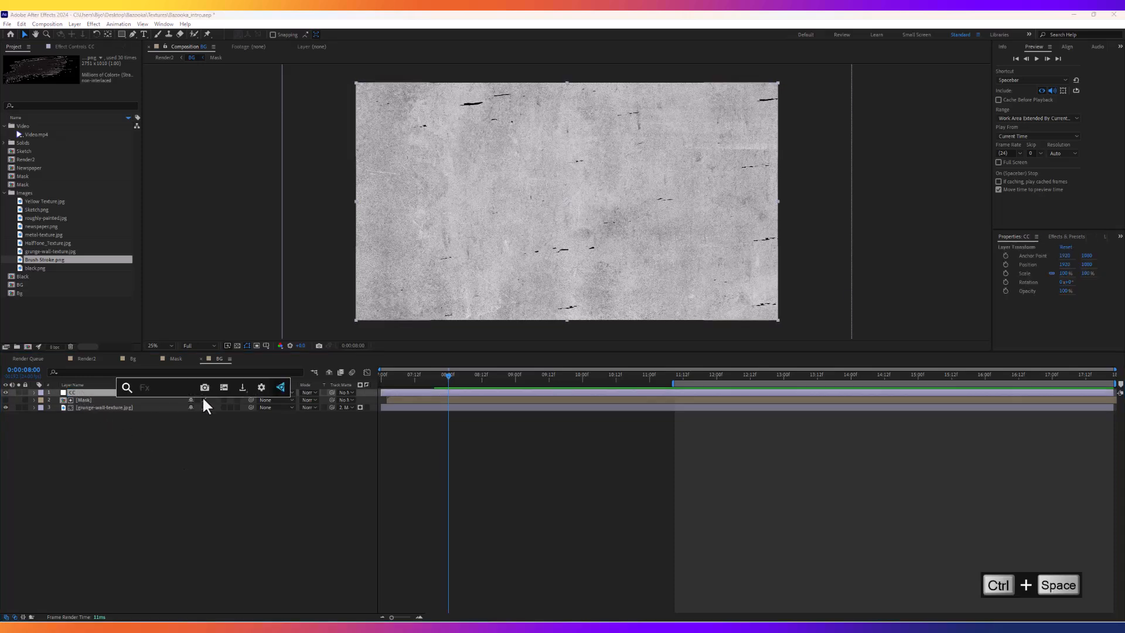
text(tint)
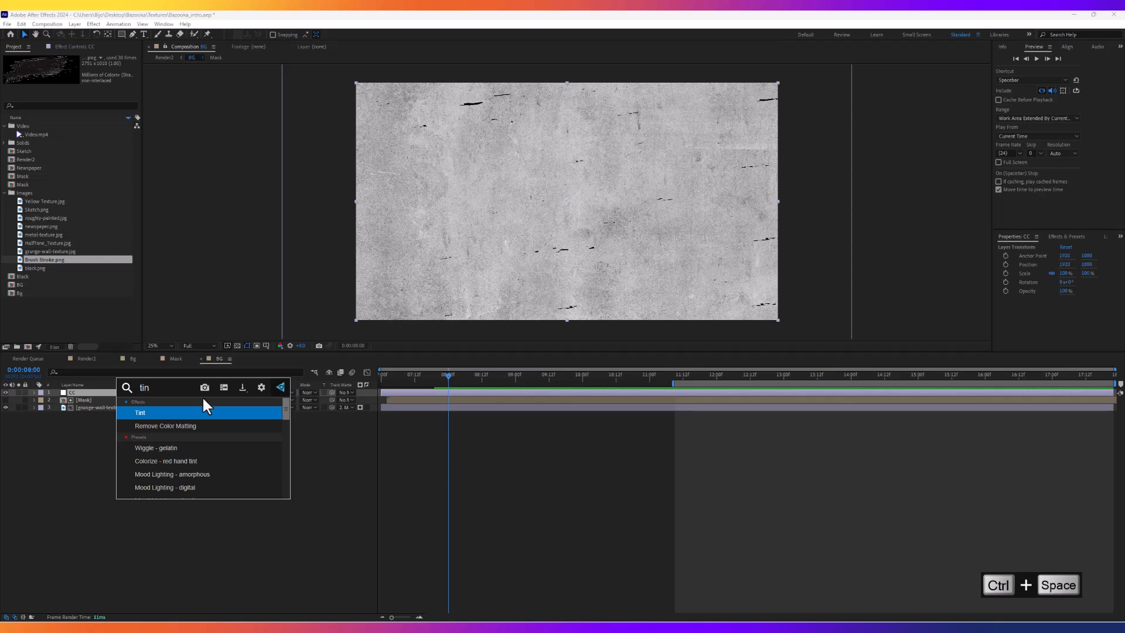
key(Return)
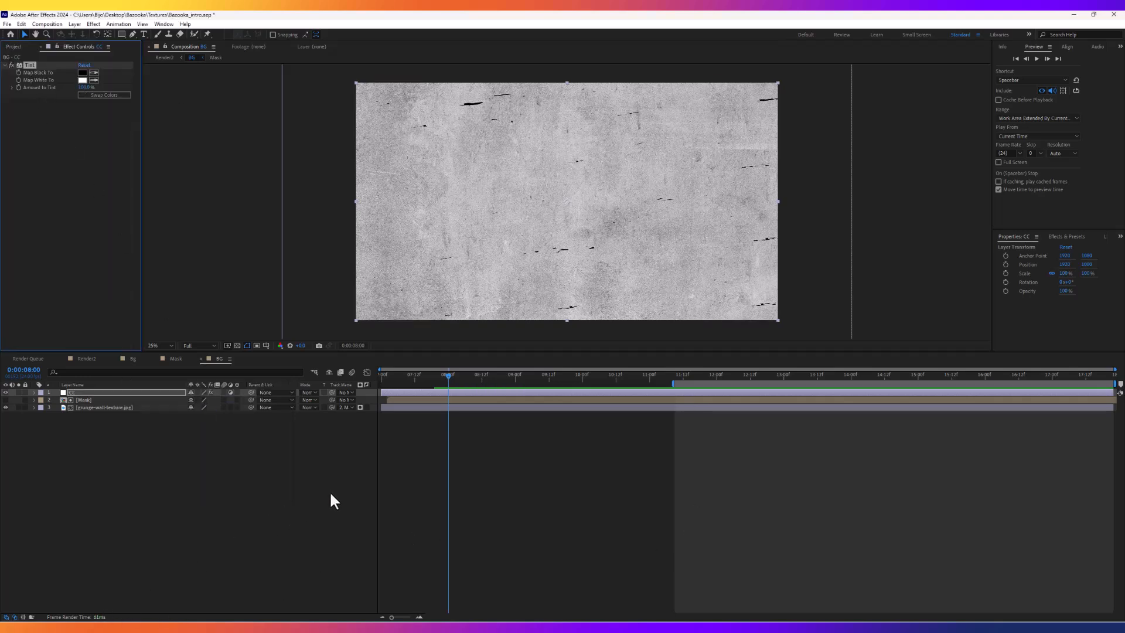
Try dark red shades for both Map Black To and Map White To in the Tint effect.
click(83, 72)
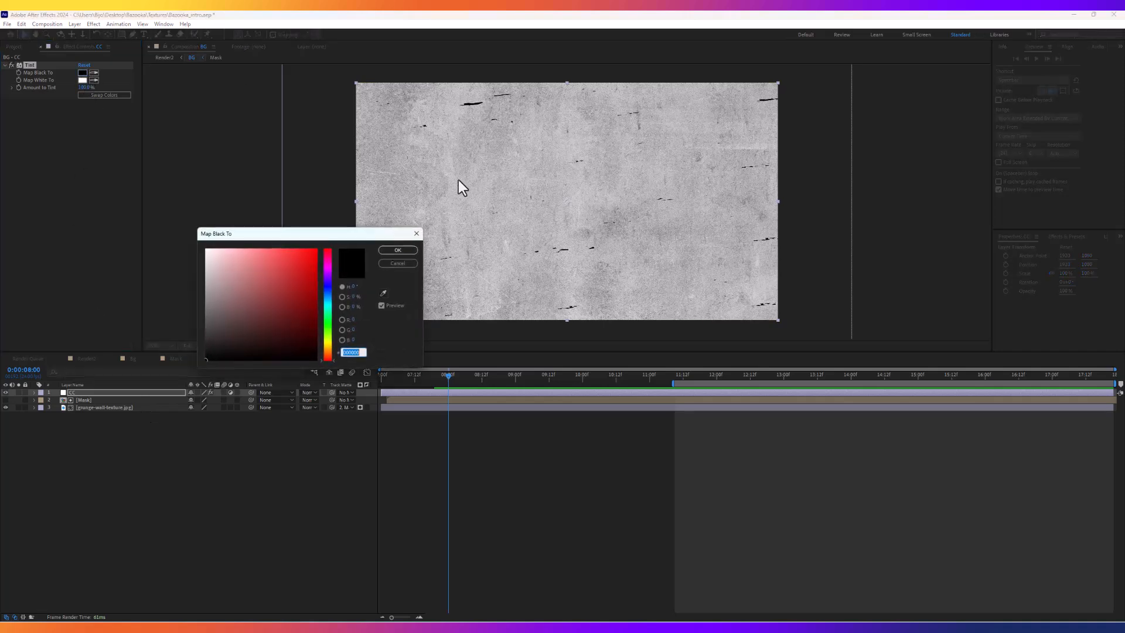
mouse_move(296, 317)
mouse_down()
mouse_move(321, 329)
mouse_move(319, 297)
mouse_move(322, 307)
mouse_up()
click(381, 250)
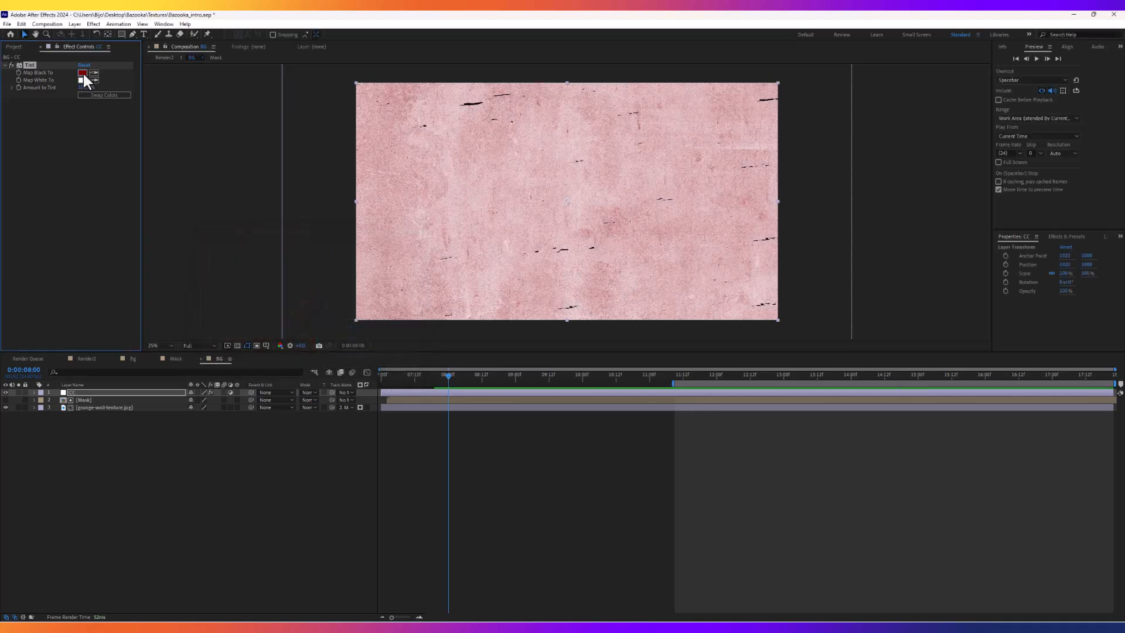
click(82, 71)
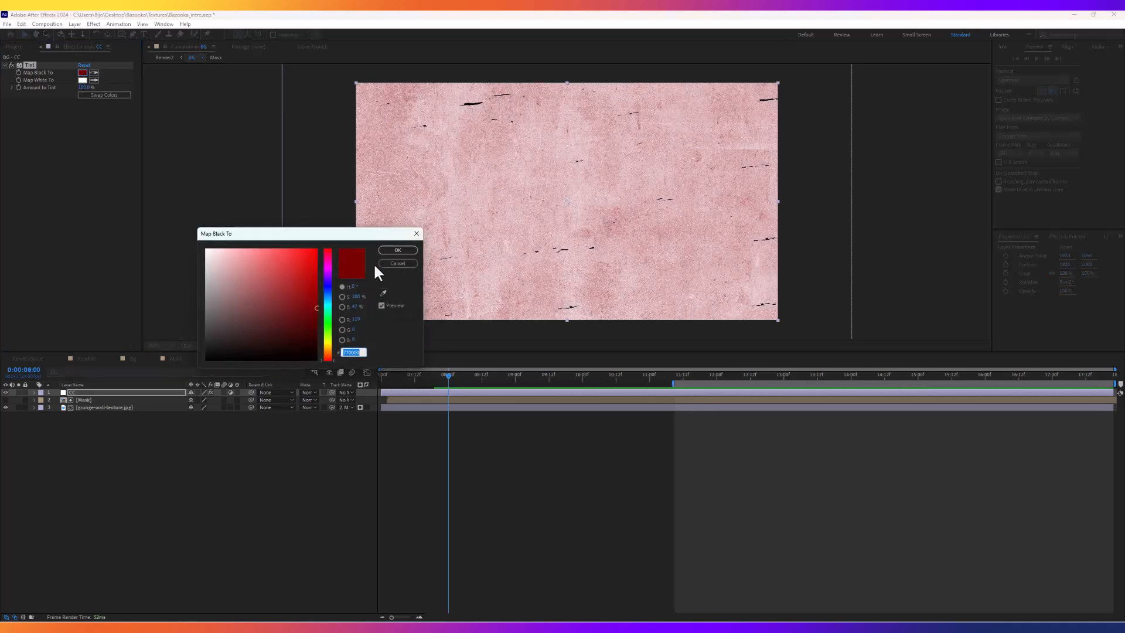
click(404, 249)
click(82, 80)
mouse_move(289, 300)
mouse_down()
mouse_move(321, 326)
mouse_move(331, 318)
mouse_up()
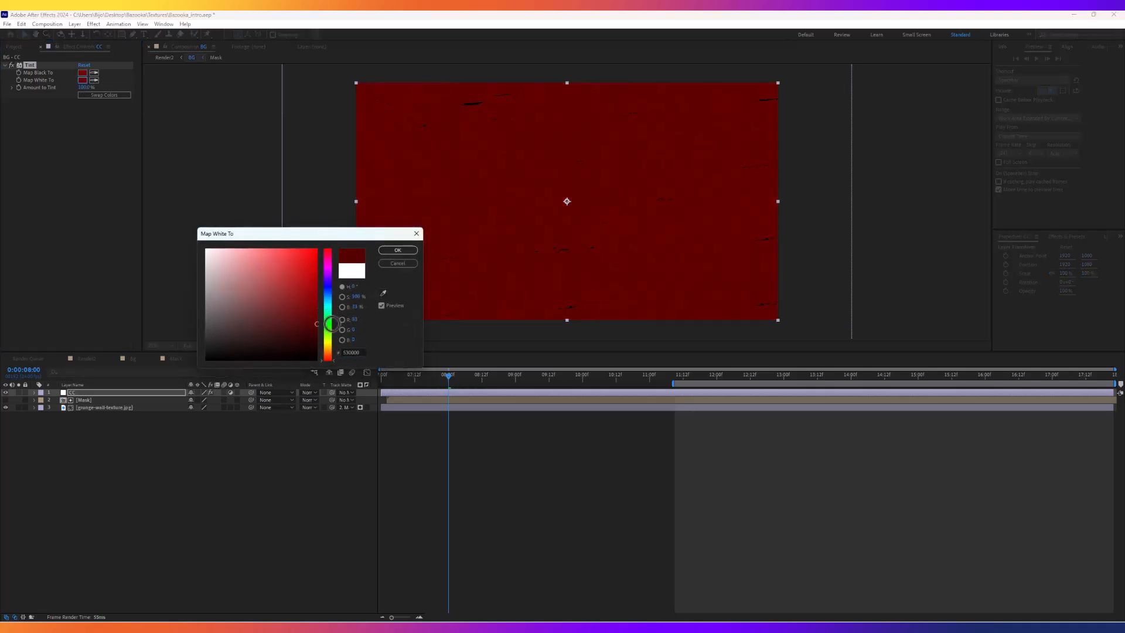
click(398, 250)
Set the Tint effect's Map Black To to 000000 and Map White To to a slightly brighter dark red.
click(83, 73)
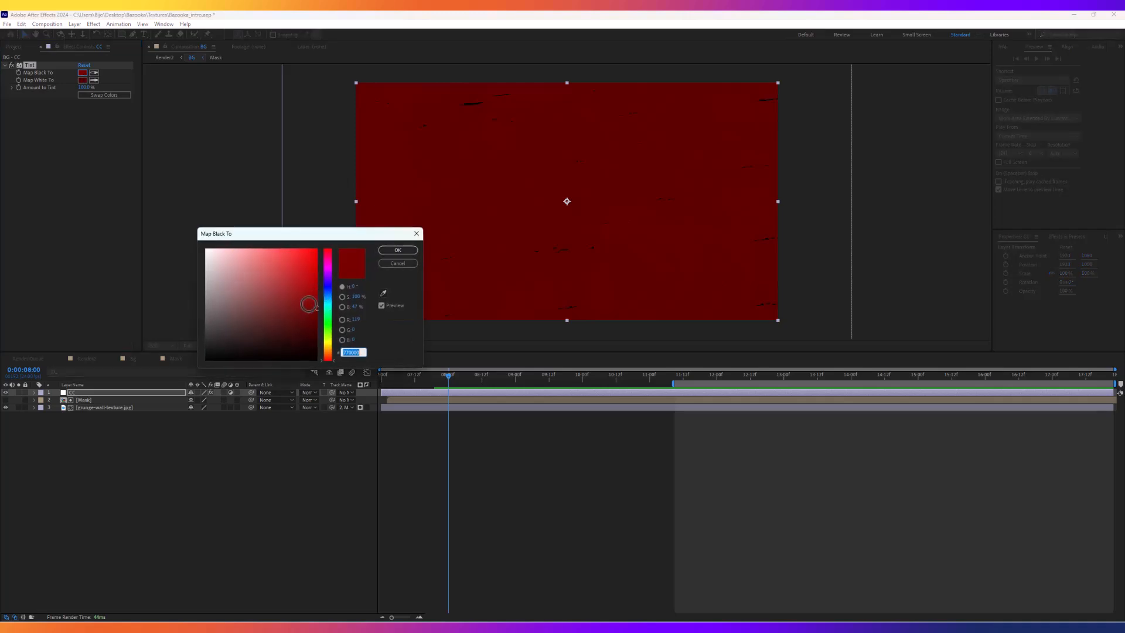
text(000000)
key(Return)
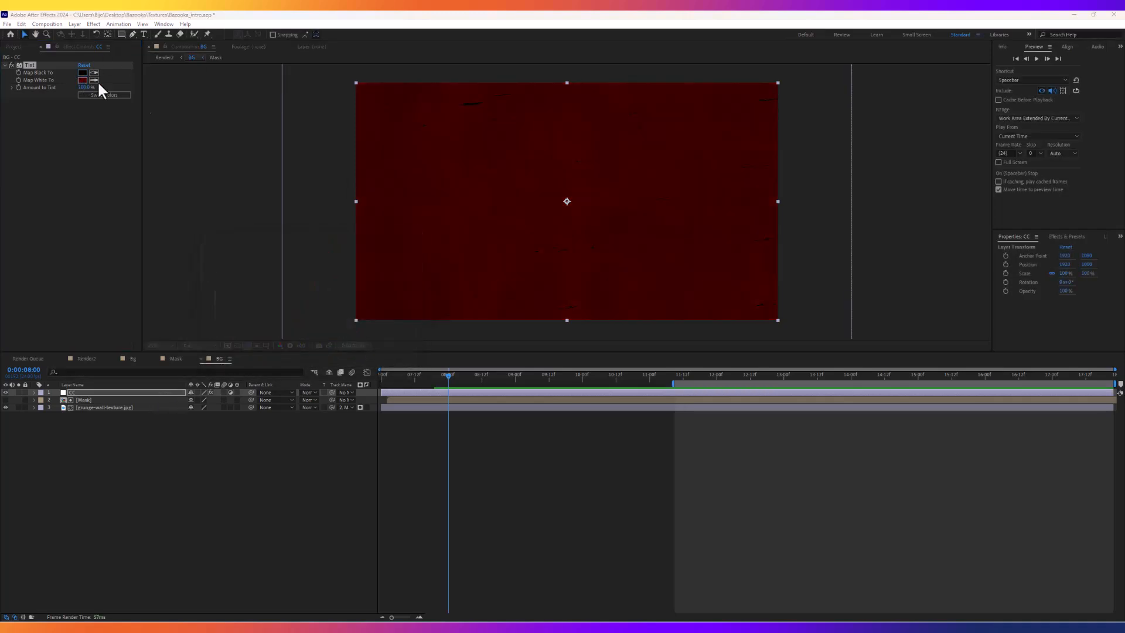
click(82, 80)
drag(302, 335, 332, 304)
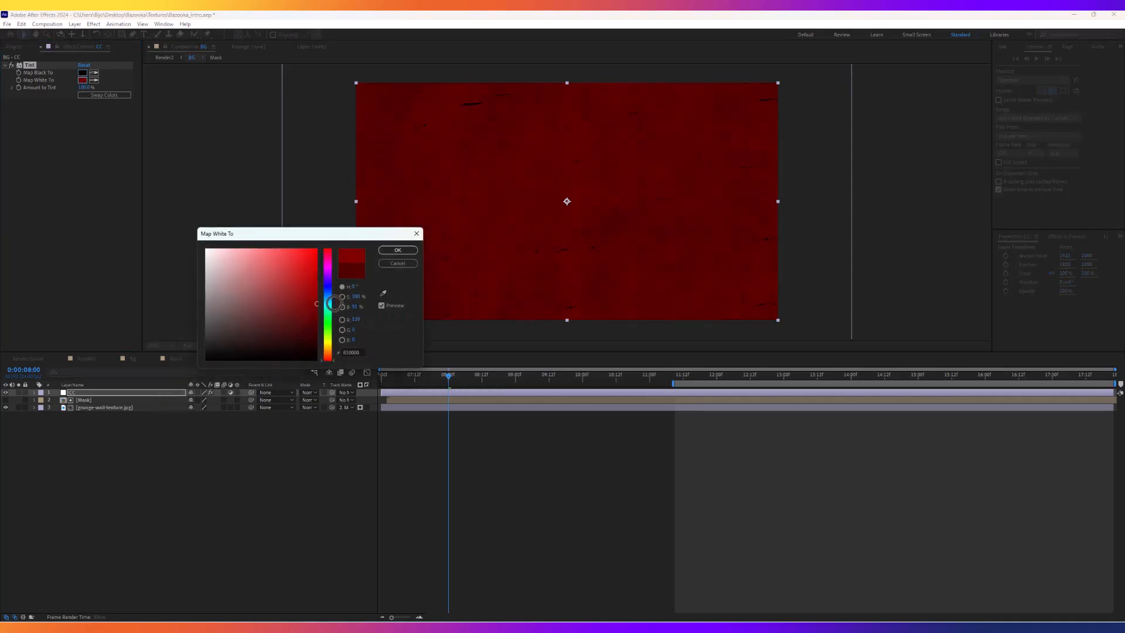
key(Return)
Return to the Render2 composition and preview the red brushed background with the character from about 0:01:15:00.
drag(412, 378, 373, 388)
click(169, 58)
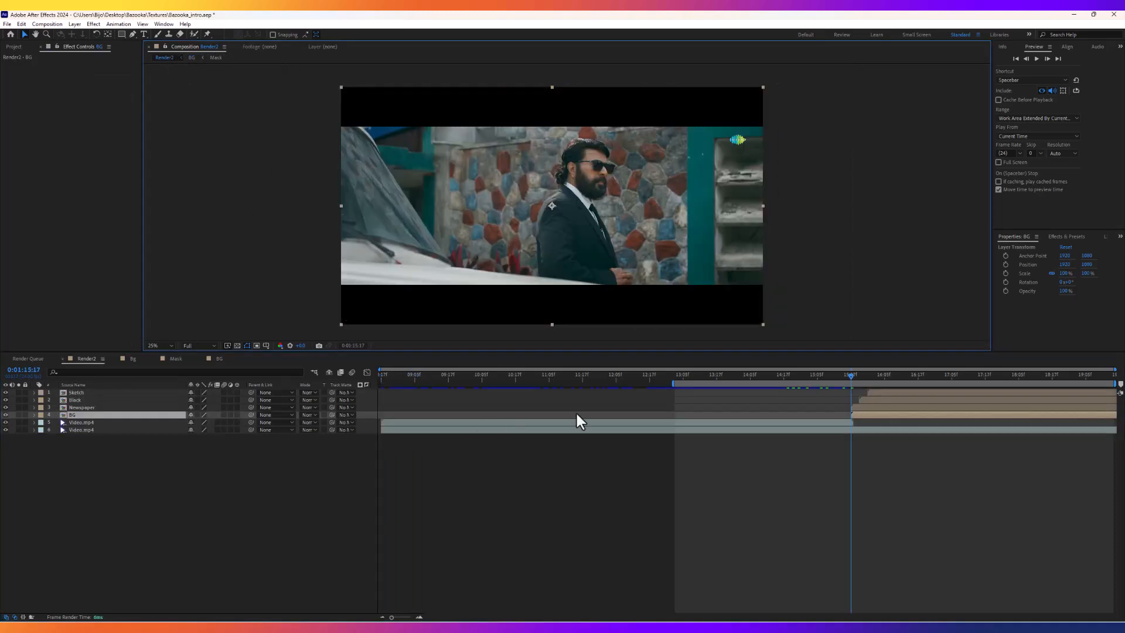
mouse_move(804, 378)
mouse_down()
mouse_move(918, 380)
mouse_move(842, 392)
mouse_move(843, 401)
mouse_move(847, 379)
mouse_move(804, 379)
mouse_up()
key(space)
key(space)
key(space)
click(864, 456)
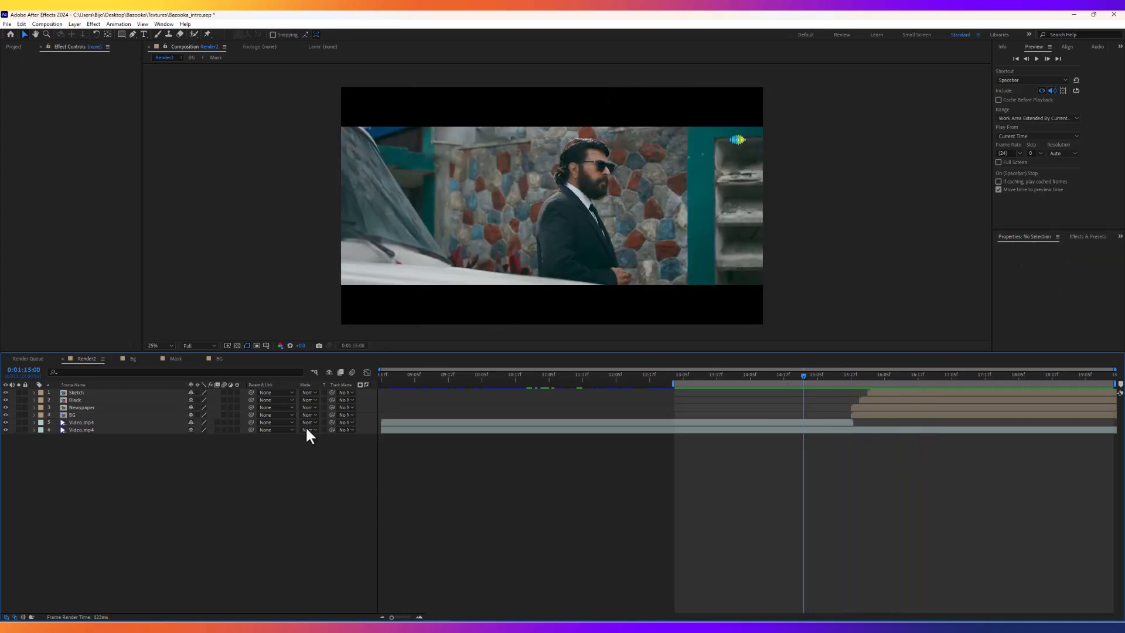
Create a full-frame black solid named Black_bar at the top of the Render2 layer stack.
right_click(158, 505)
click(150, 447)
drag(753, 379, 839, 381)
right_click(64, 525)
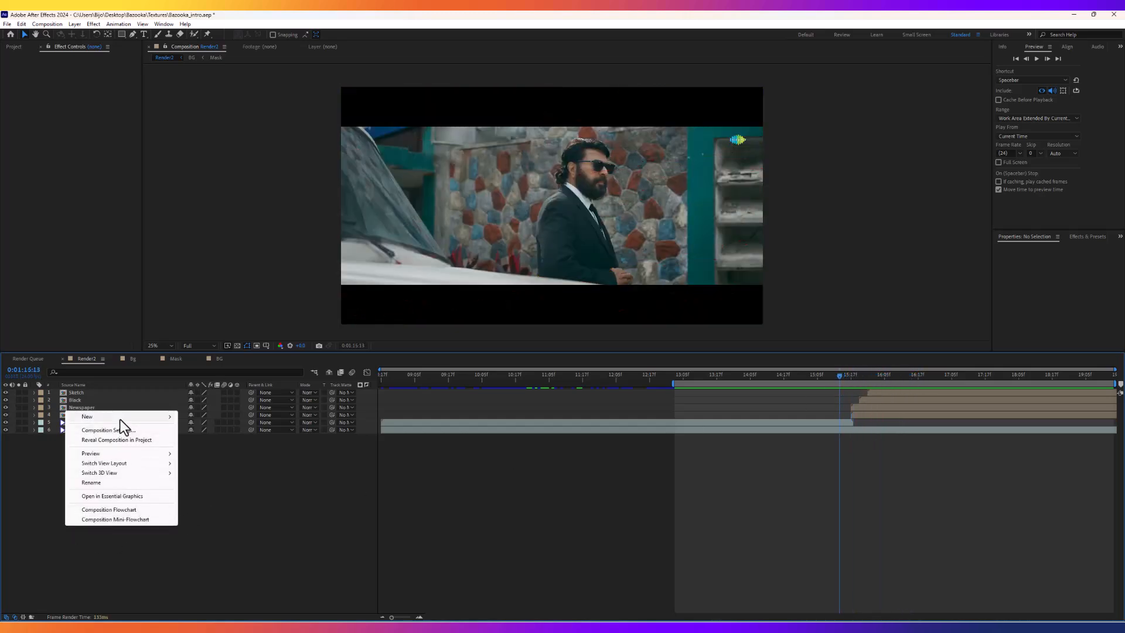
mouse_move(120, 419)
click(209, 443)
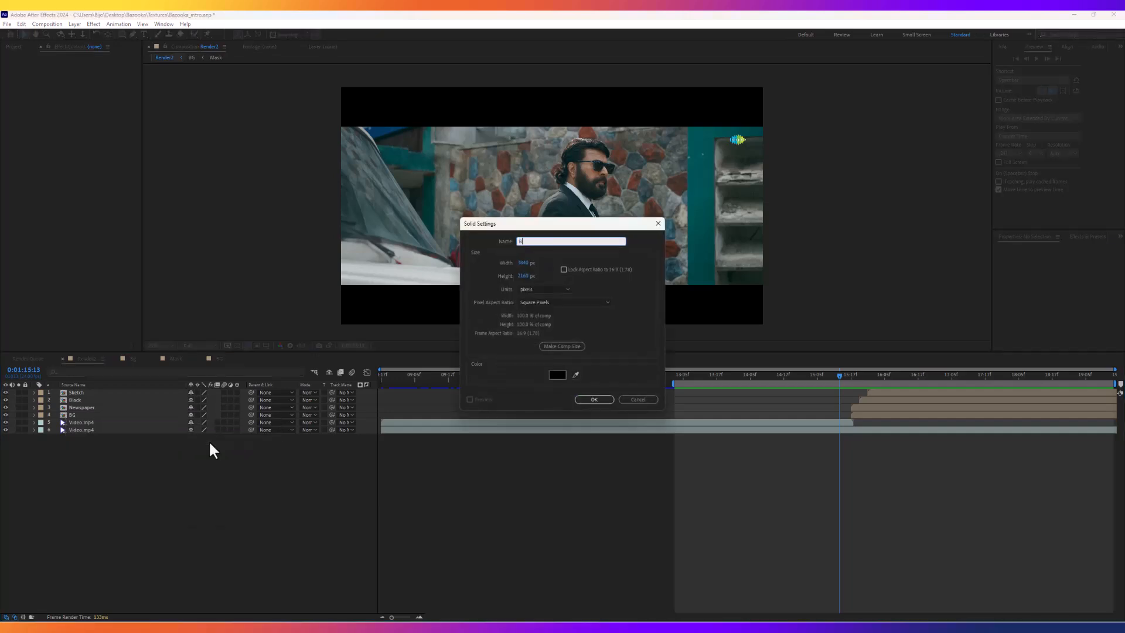
text(Black_bar)
key(Return)
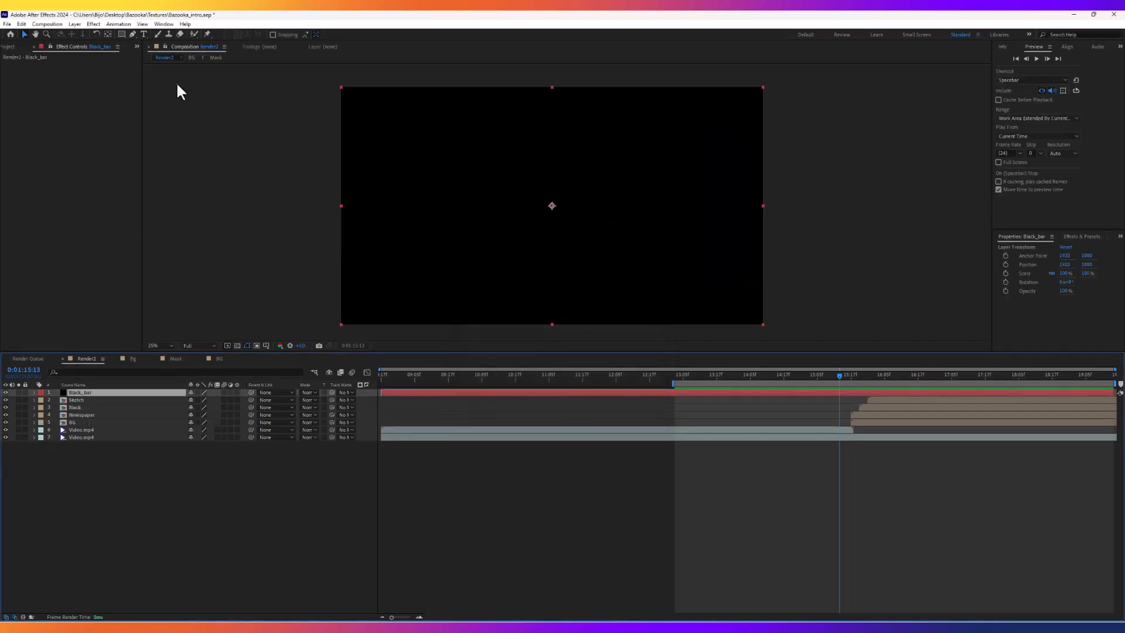
Add a full-frame inverted rectangular mask to Black_bar and shrink it vertically to match the video's letterboxed picture area.
double_click(122, 34)
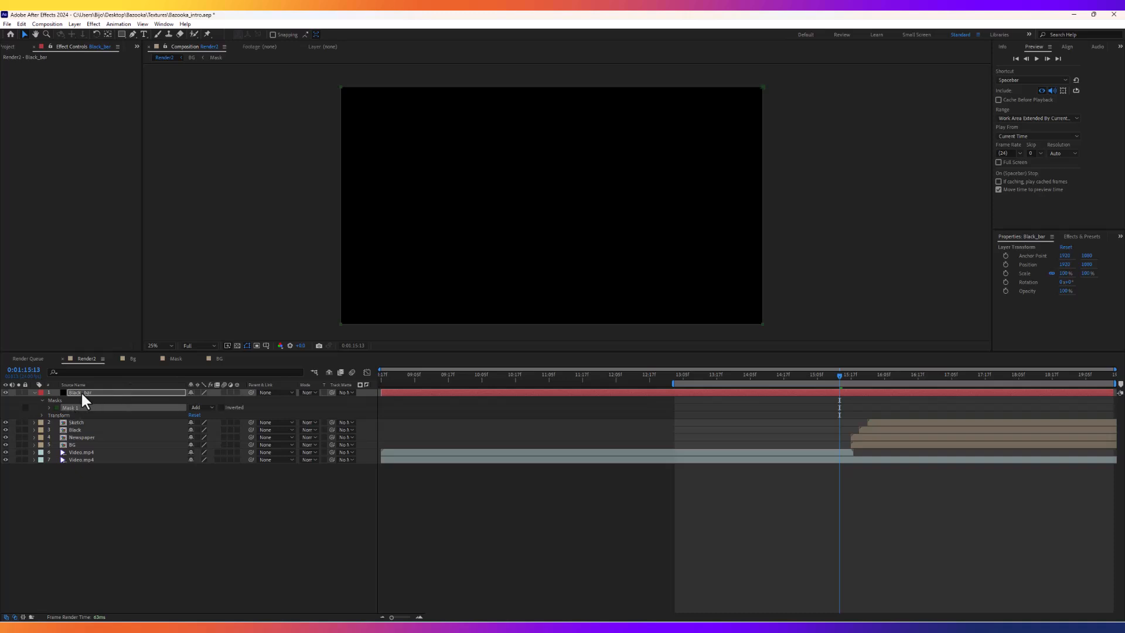
click(222, 408)
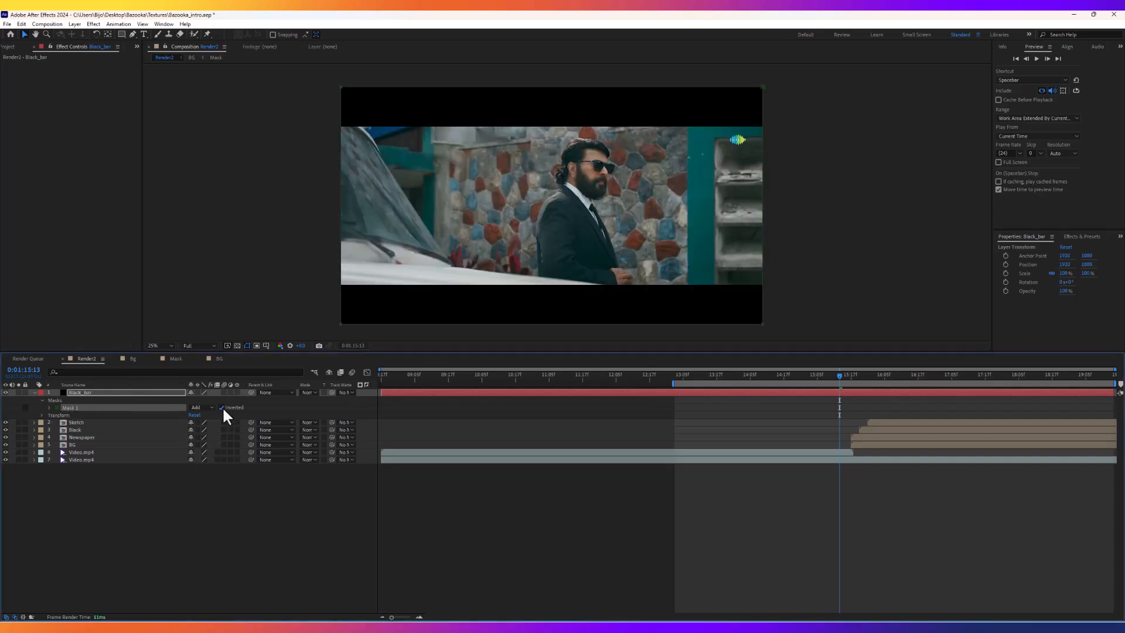
click(762, 88)
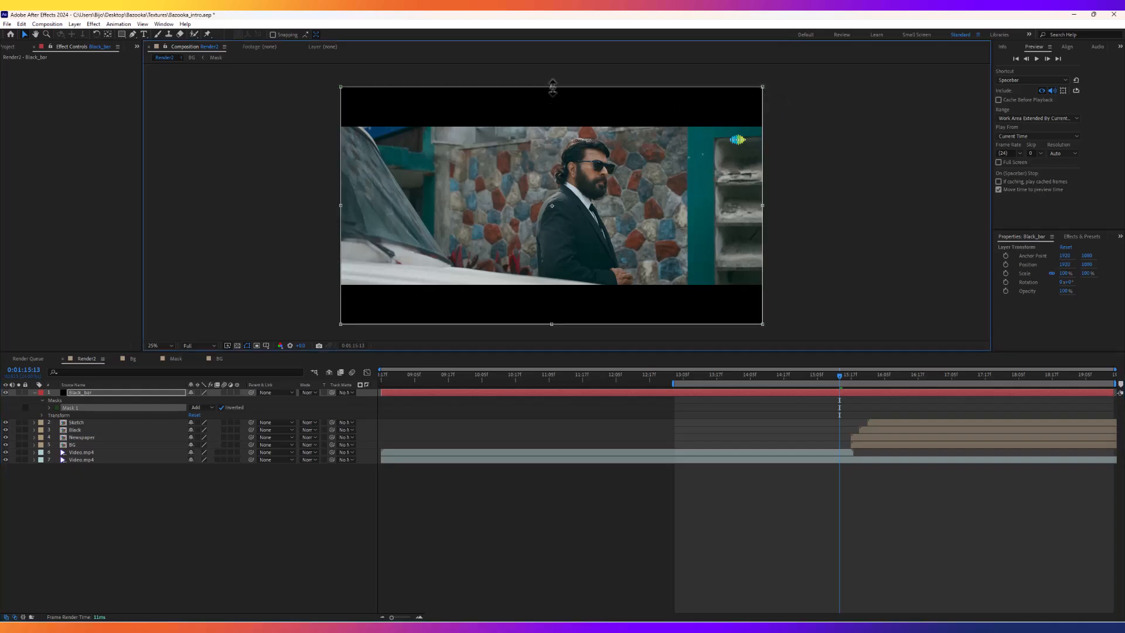
drag(552, 87, 554, 125)
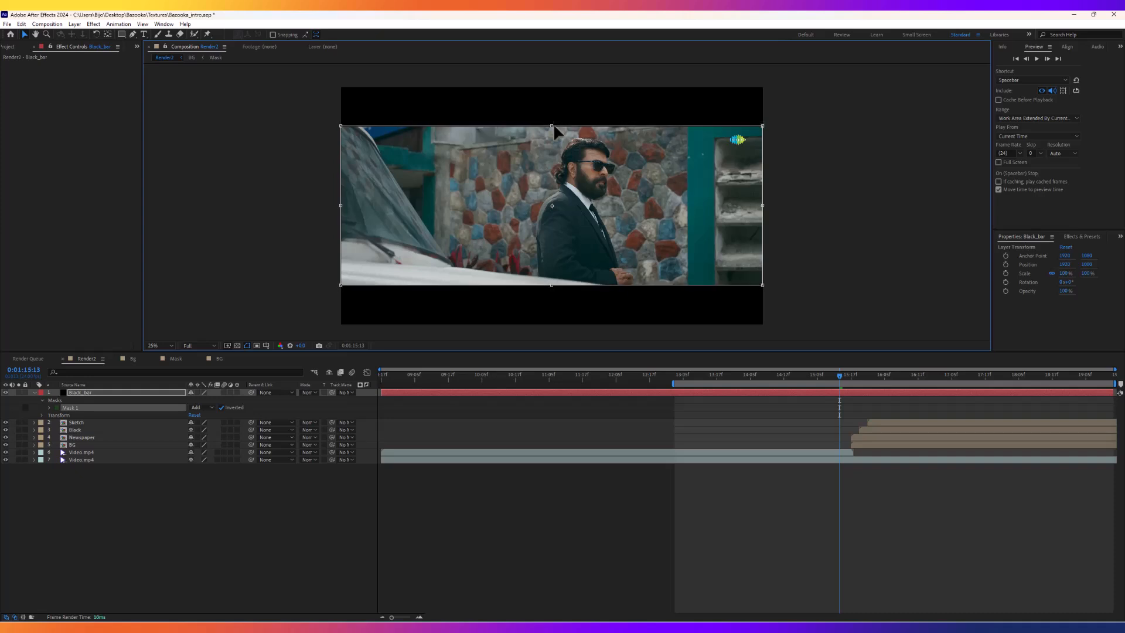
Inspect the letterbox edge over the red background at 0:01:16:15, then collapse and lock the Black_bar layer.
drag(845, 379, 913, 377)
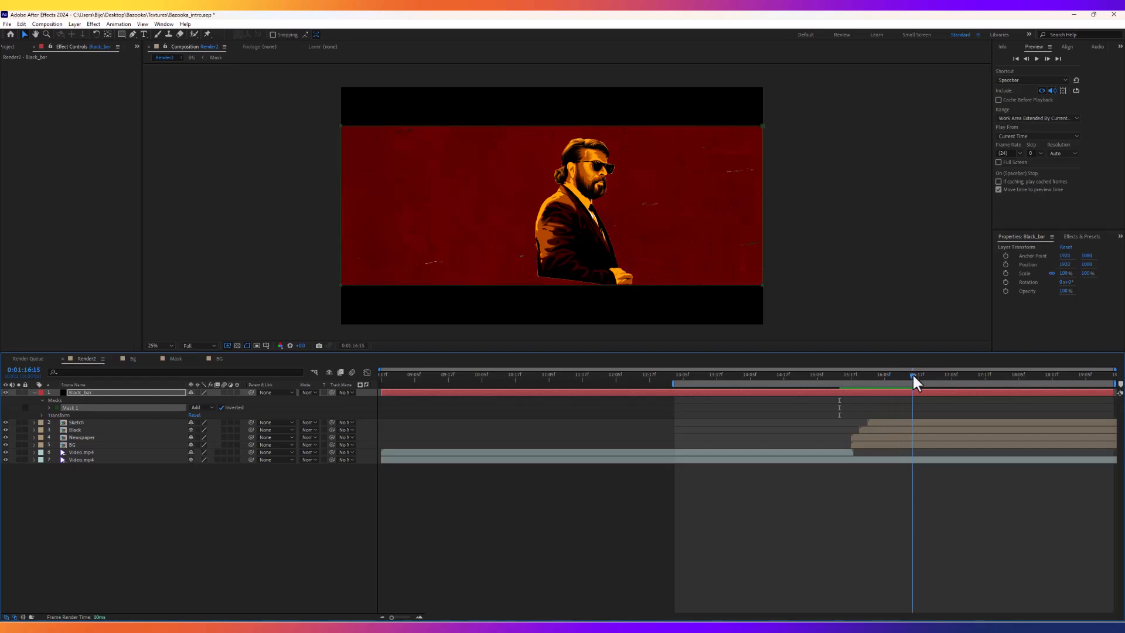
scroll(708, 143, up, 2)
drag(721, 156, 648, 281)
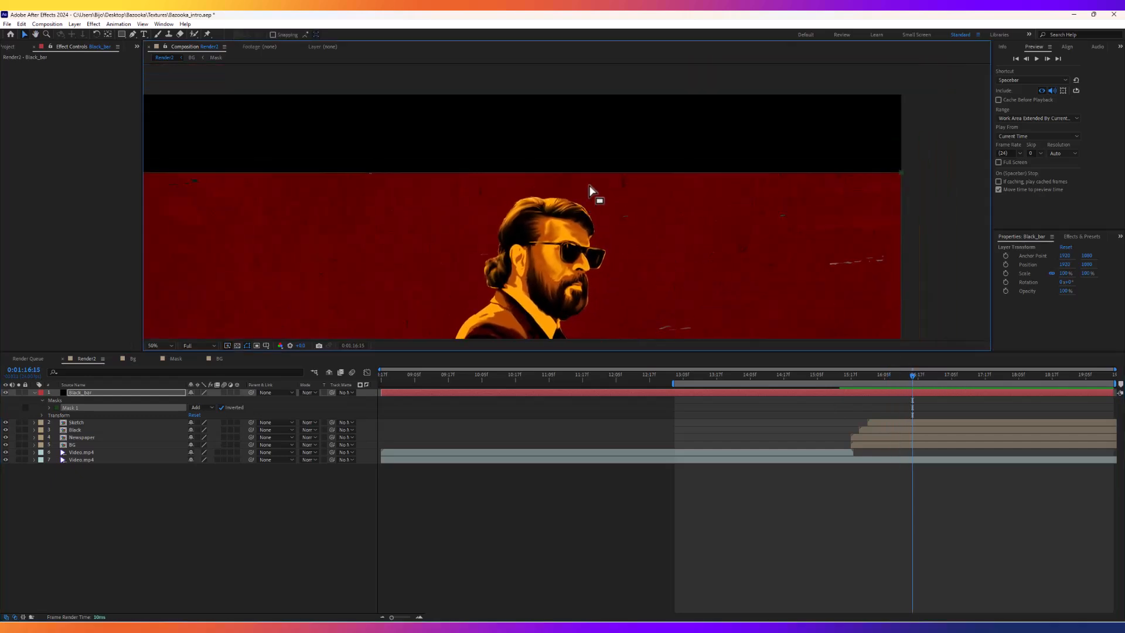
scroll(884, 154, down, 2)
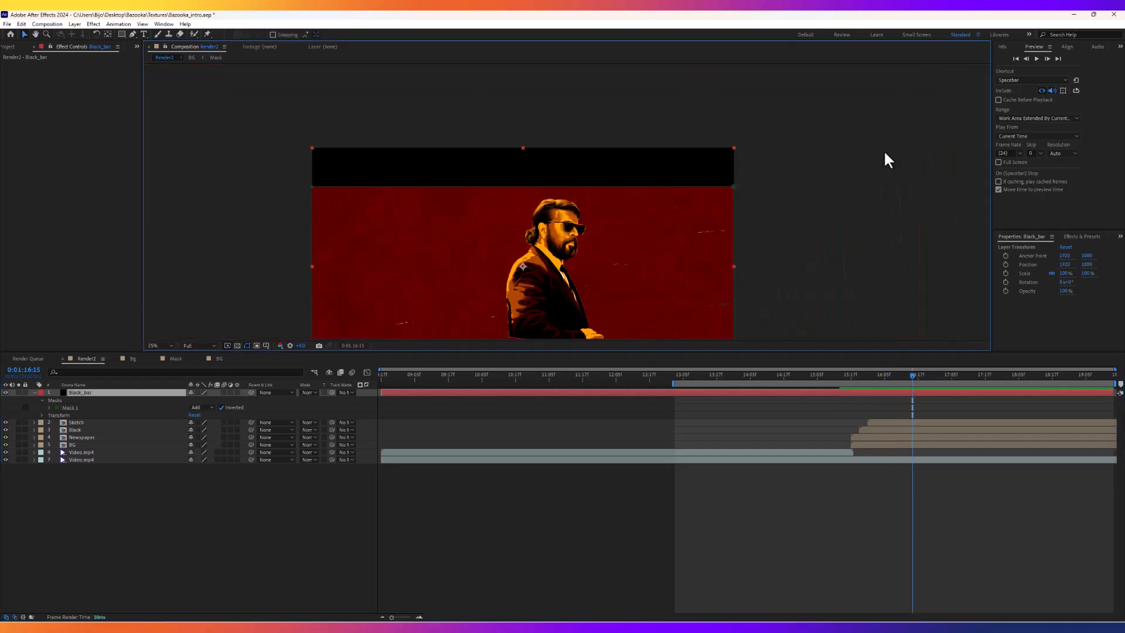
drag(826, 210, 909, 150)
click(34, 393)
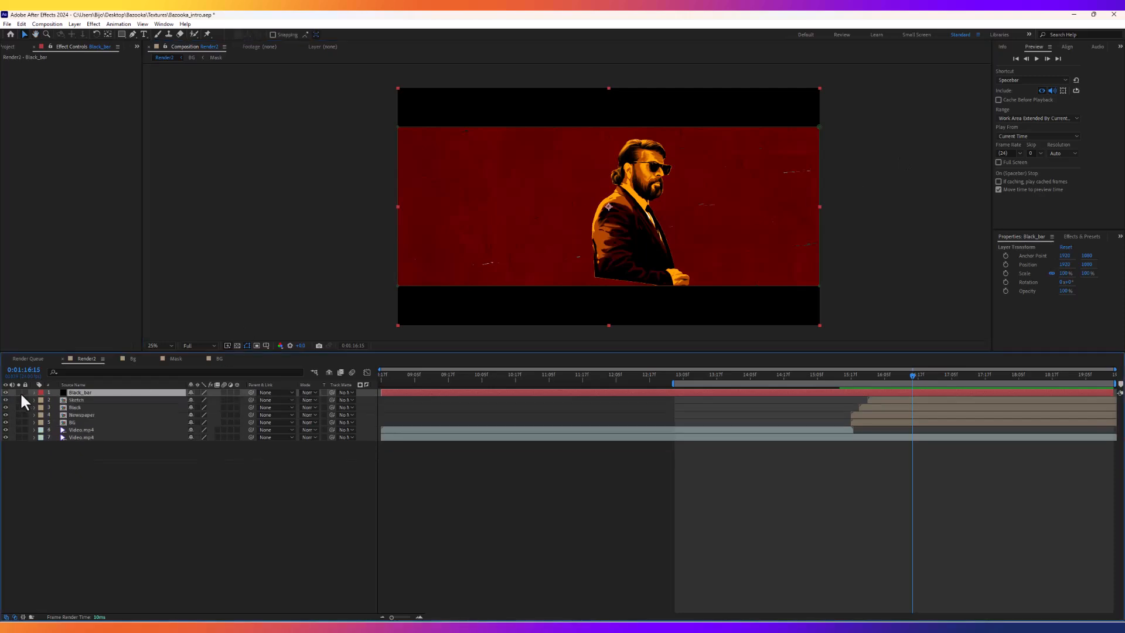
click(25, 392)
Try placing the BG layer below the upper Video.mp4 layer, then undo the reordering.
drag(870, 375, 819, 375)
mouse_move(849, 376)
mouse_down()
mouse_move(899, 376)
mouse_move(865, 380)
mouse_up()
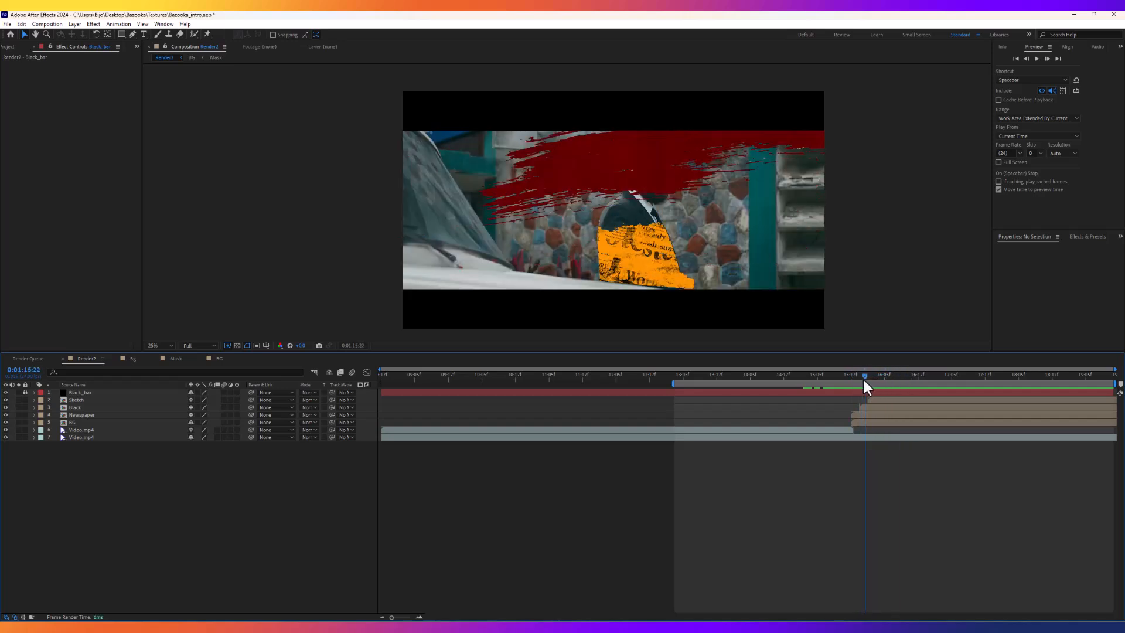
click(866, 421)
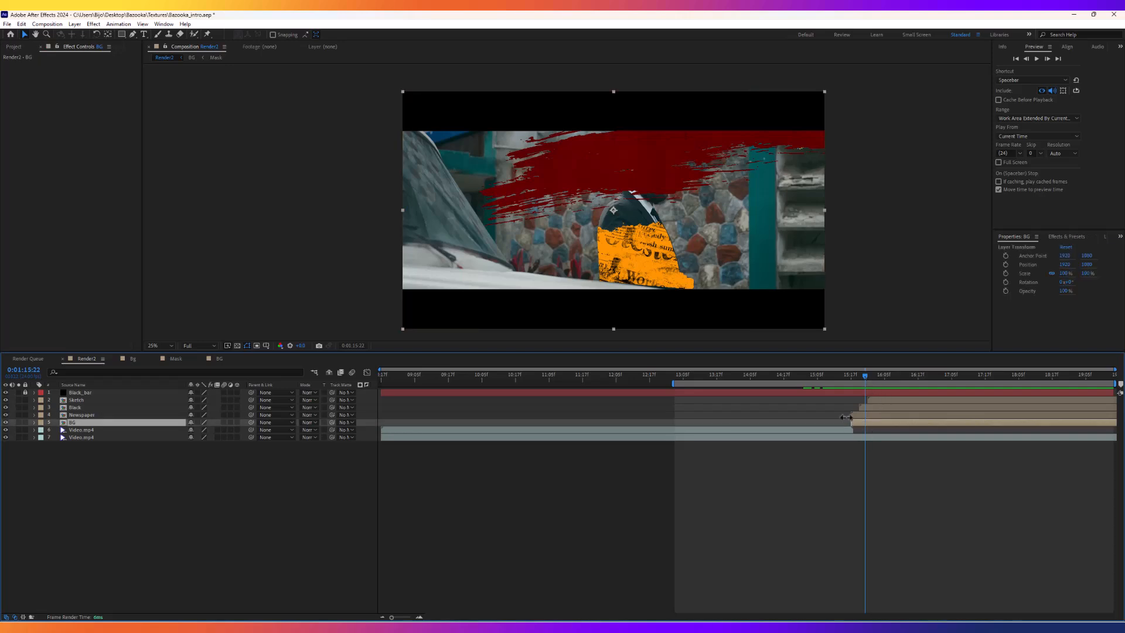
drag(78, 423, 80, 431)
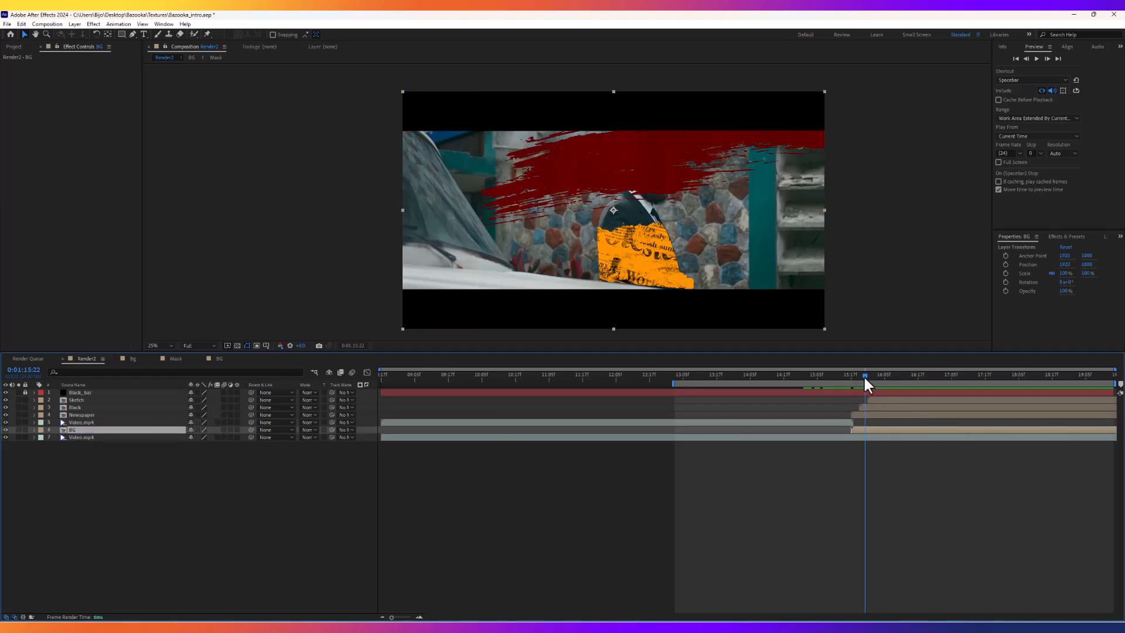
click(872, 415)
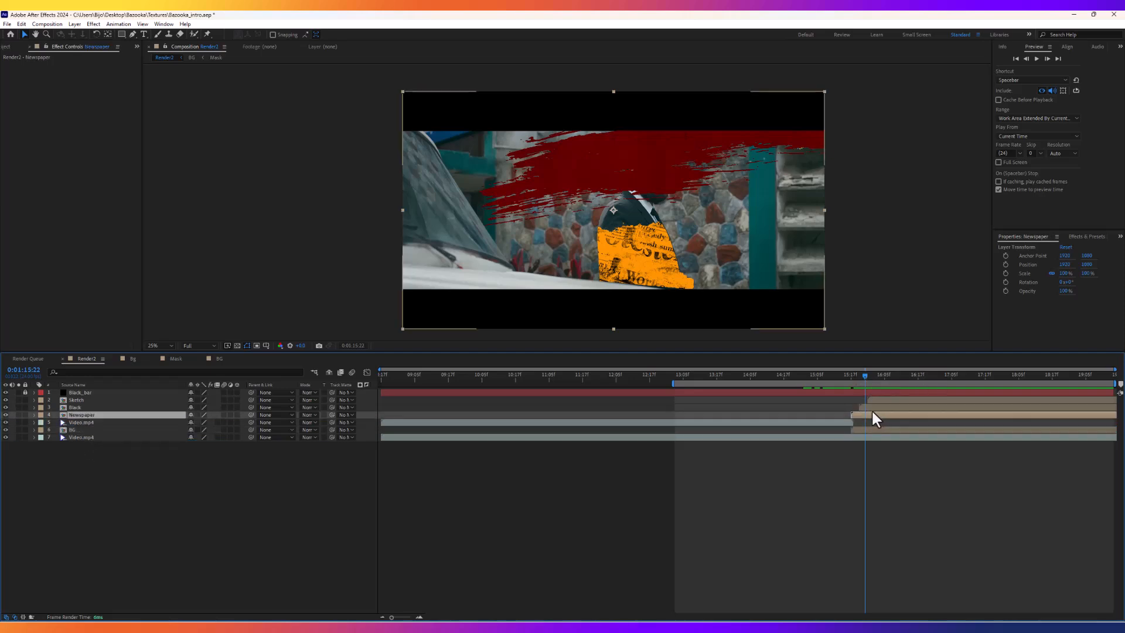
key(ctrl+z)
key(ctrl+z)
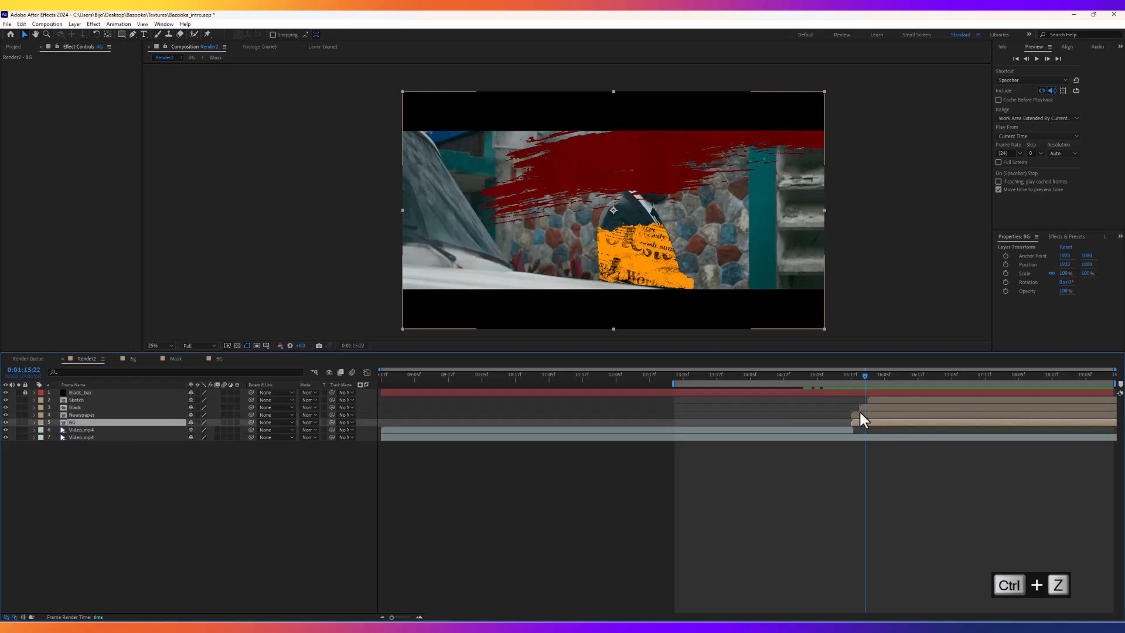
Delay the BG layer's start to 0:01:16:00 in Render2 and preview the revised reveal timing.
click(875, 407)
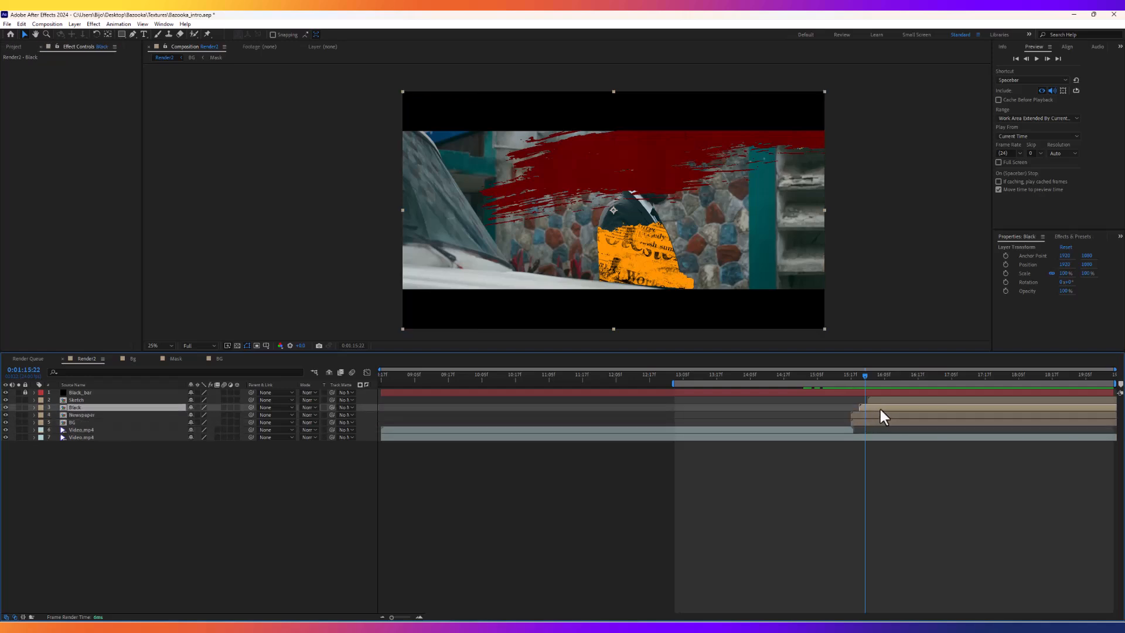
click(881, 416)
click(881, 428)
drag(873, 423, 888, 423)
drag(859, 373, 870, 384)
drag(884, 422, 885, 421)
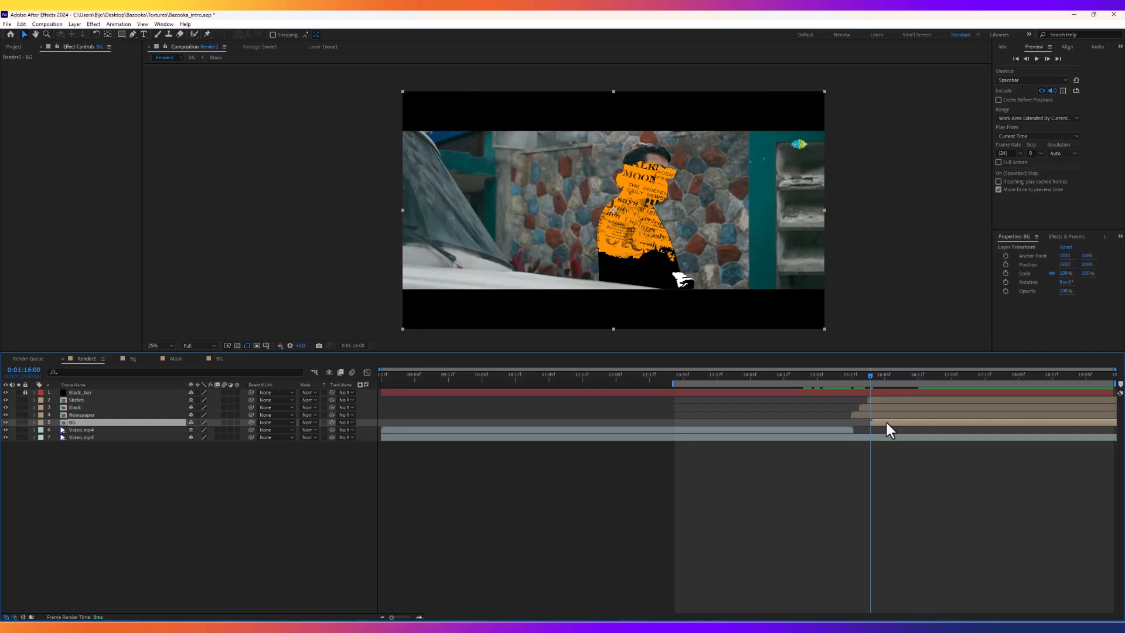
mouse_move(873, 377)
mouse_down()
mouse_move(892, 376)
mouse_move(859, 378)
mouse_move(887, 382)
mouse_up()
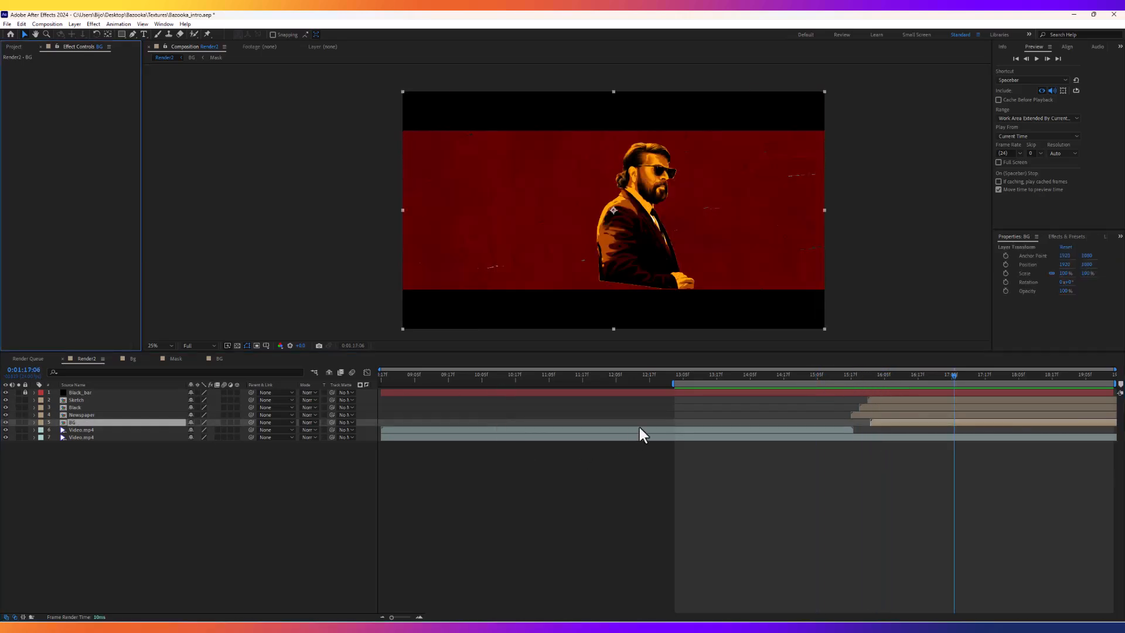
Move to 0:01:16:15 in Render2 and study the Bazooka teaser's textured background around 1:15 on YouTube.
drag(823, 380, 912, 379)
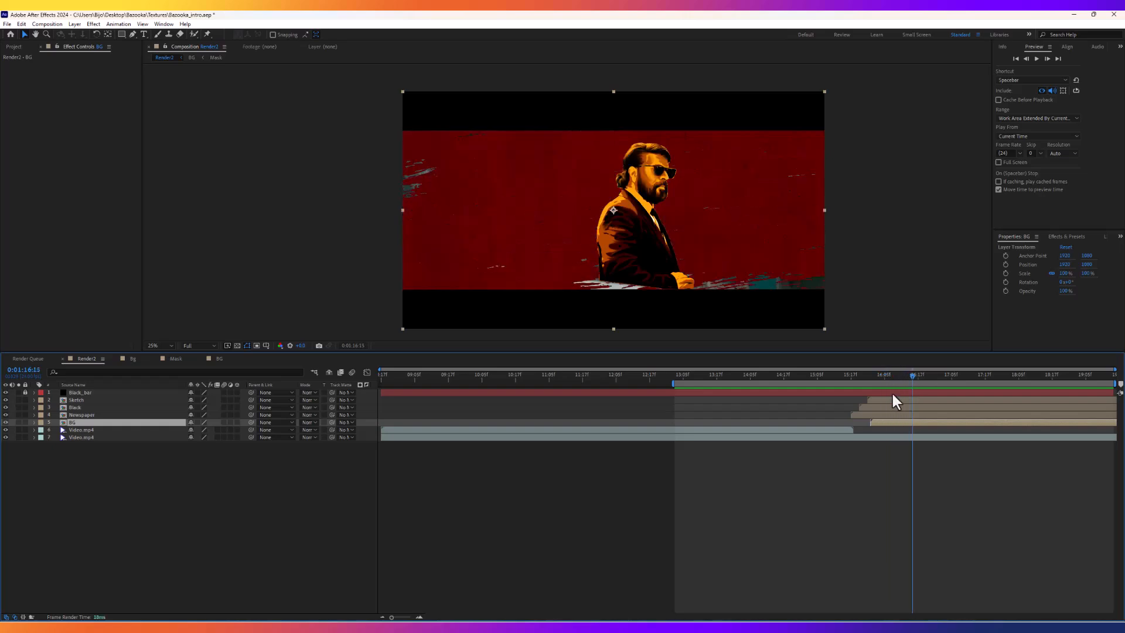
key(alt+Tab)
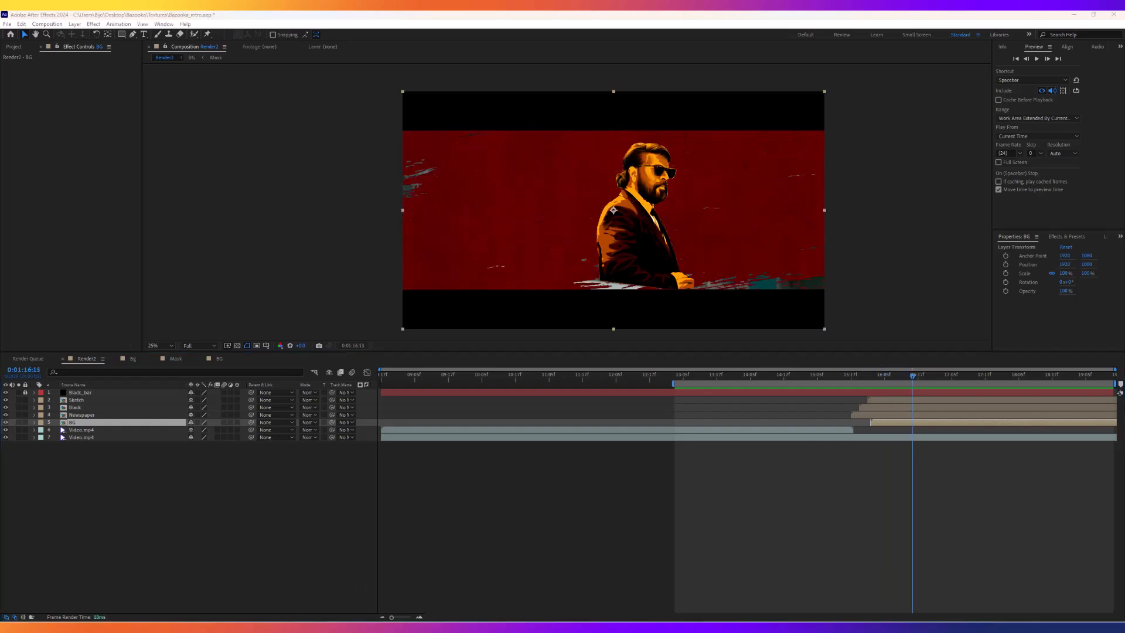
drag(607, 455, 601, 455)
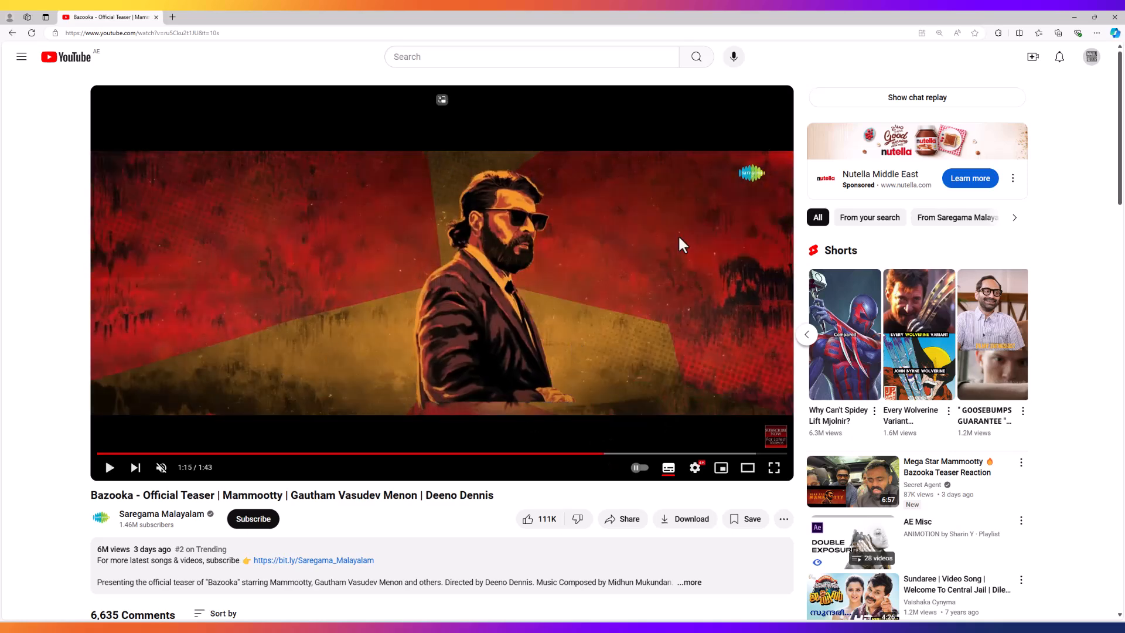
click(1073, 16)
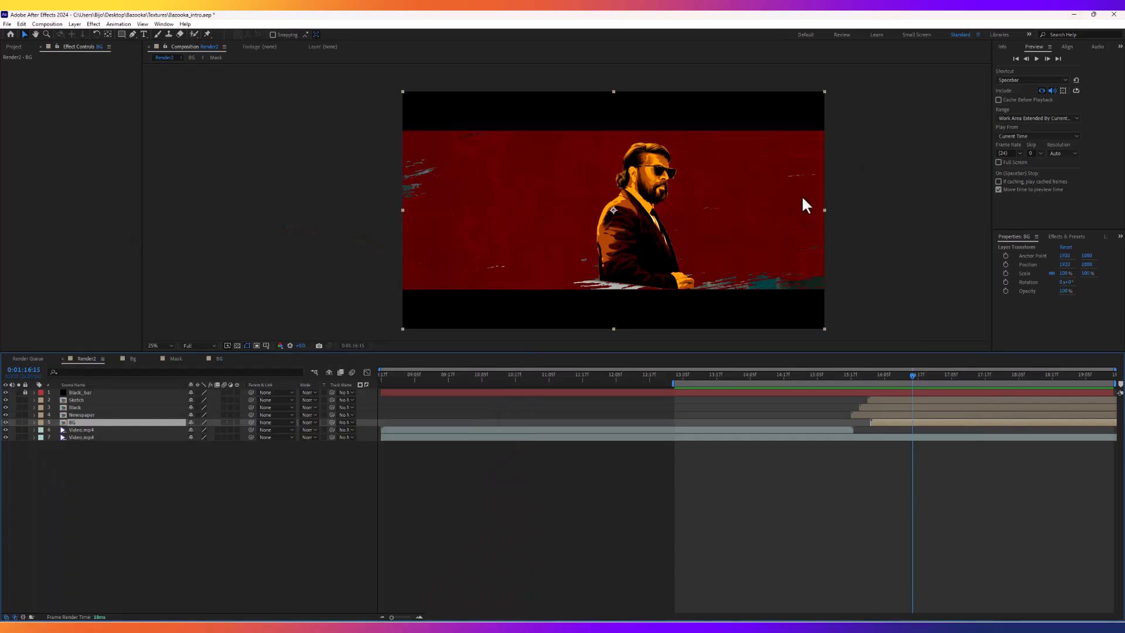
Add metal-texture.jpg to Render2 above the BG layer and delay its start to match BG's start.
click(14, 46)
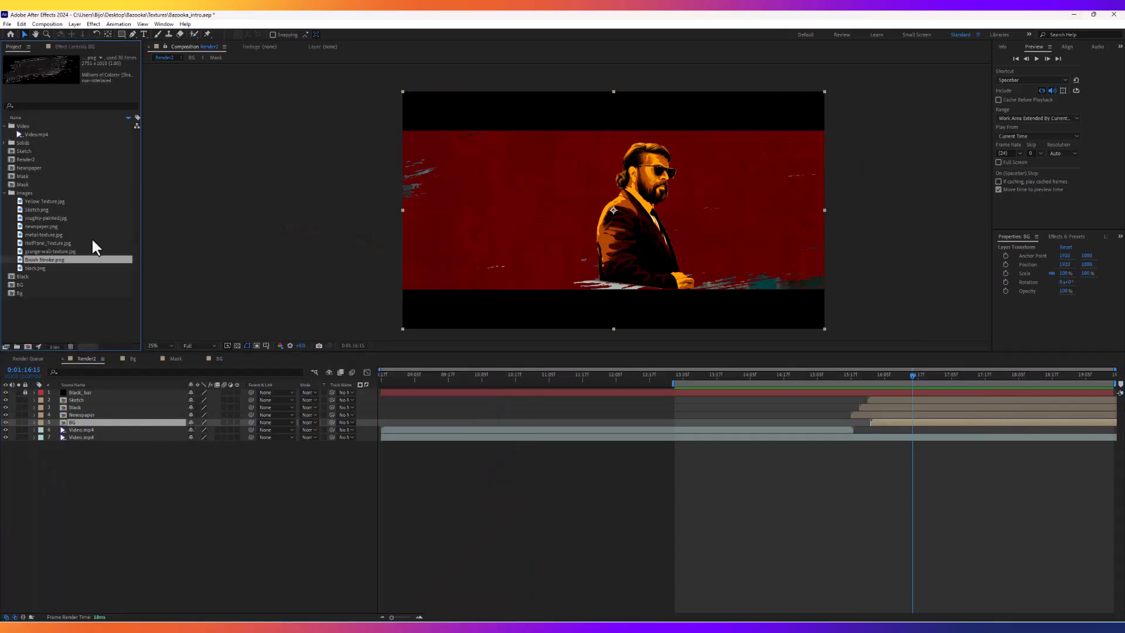
click(71, 252)
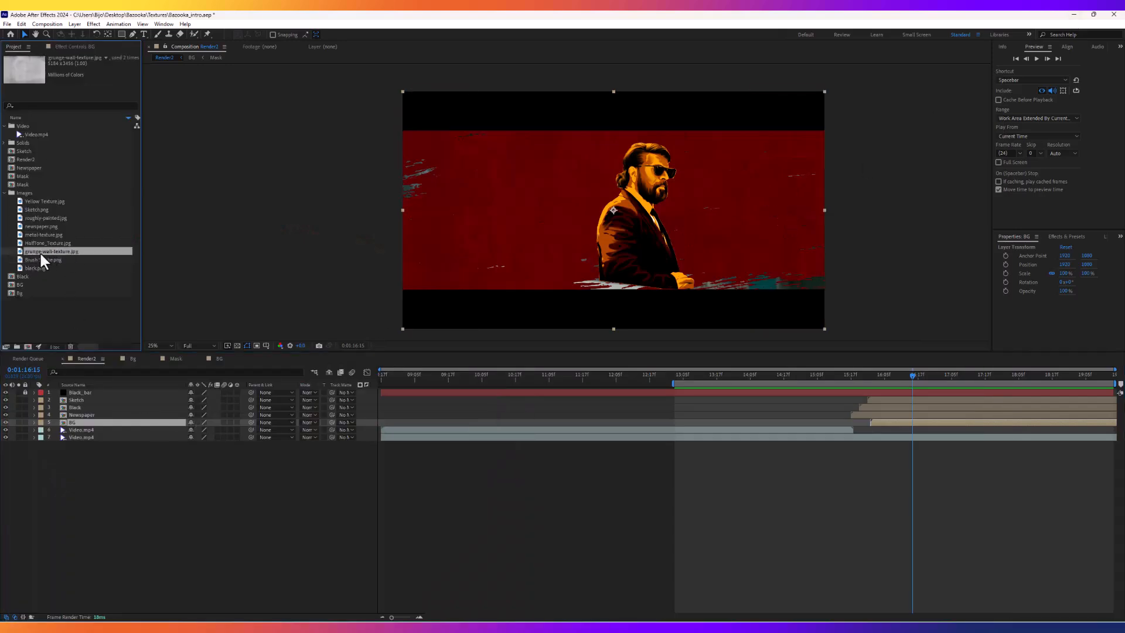
click(51, 243)
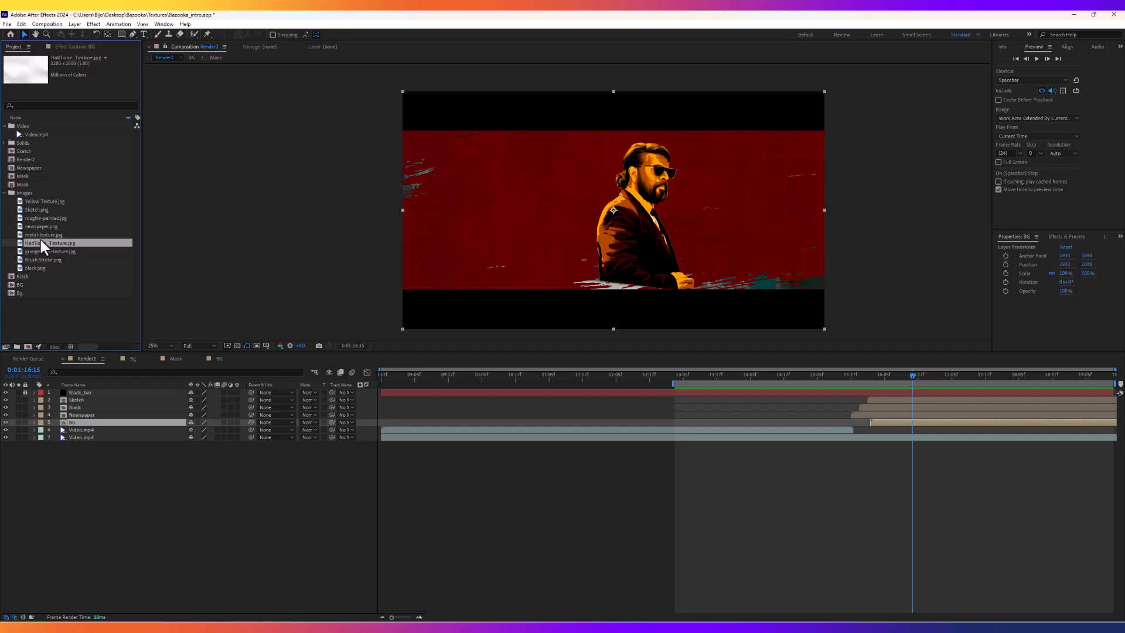
click(43, 234)
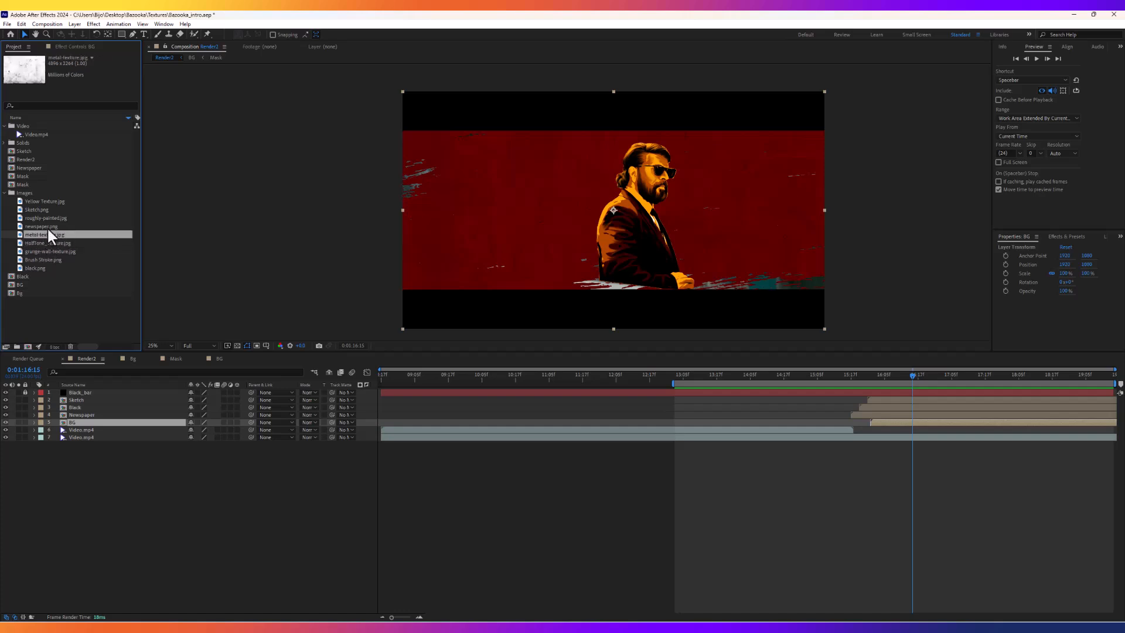
click(55, 227)
drag(48, 235, 87, 416)
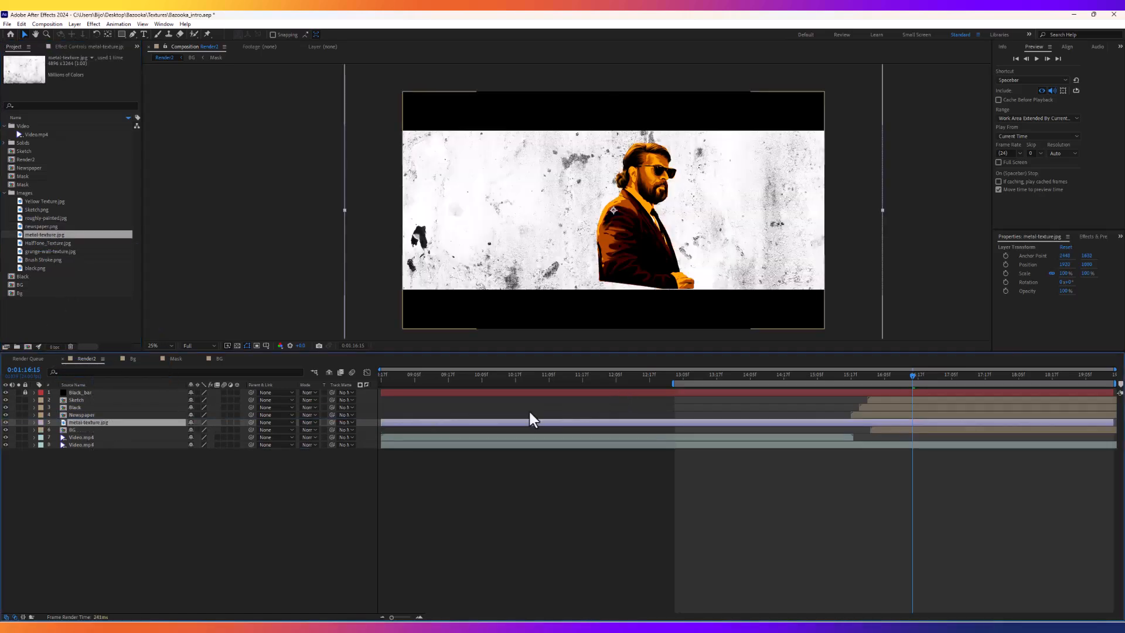
drag(410, 422, 415, 422)
drag(402, 416, 826, 423)
drag(457, 422, 939, 423)
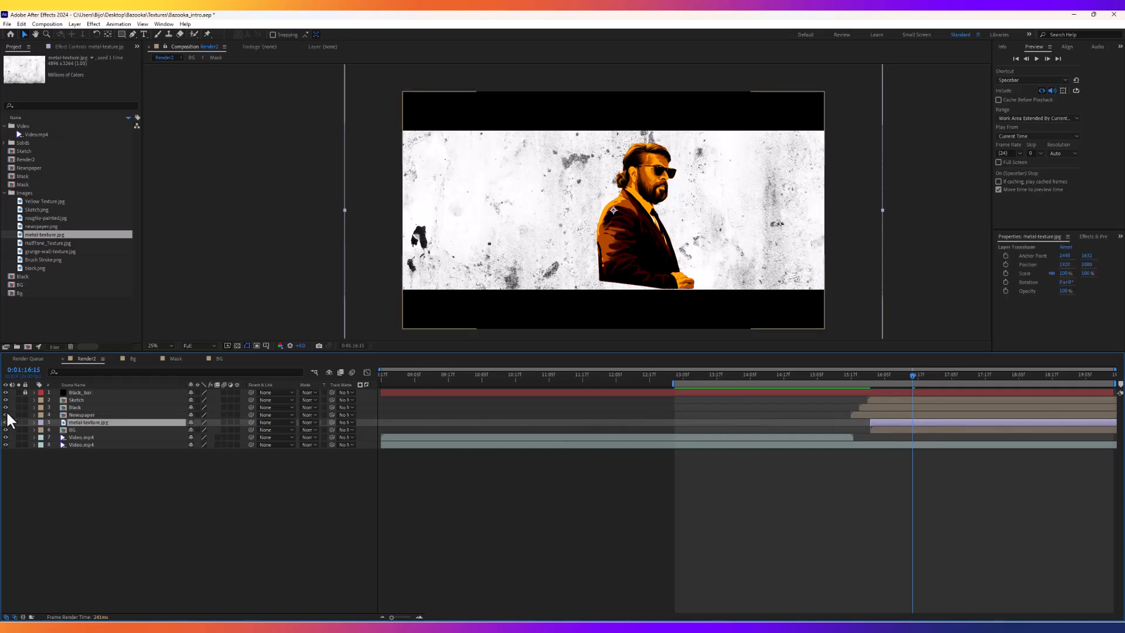
Add roughly-painted.jpg above metal-texture.jpg and fit both texture layers to the composition size.
click(42, 217)
mouse_move(38, 213)
mouse_down()
mouse_move(62, 219)
mouse_move(106, 419)
mouse_up()
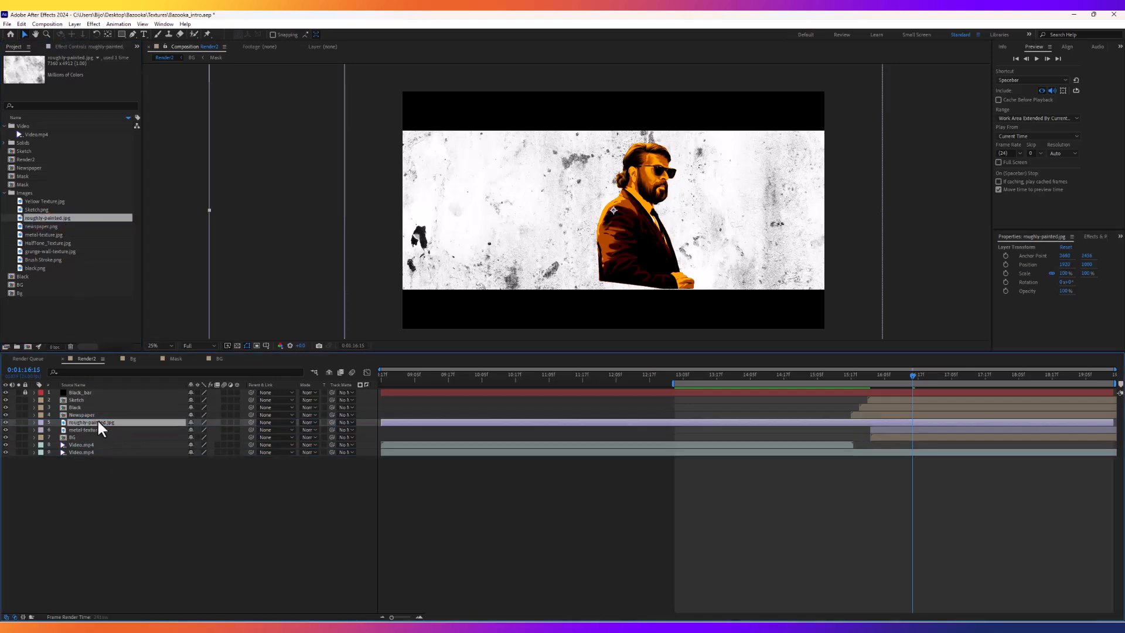
key(s)
right_click(166, 420)
mouse_move(201, 196)
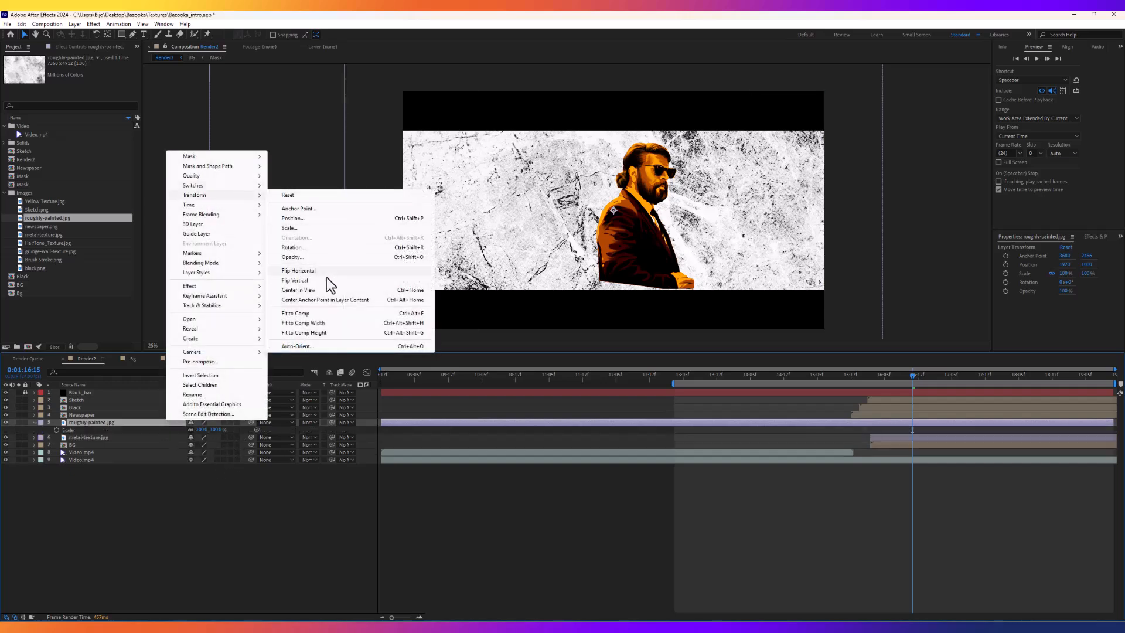
click(296, 312)
right_click(97, 436)
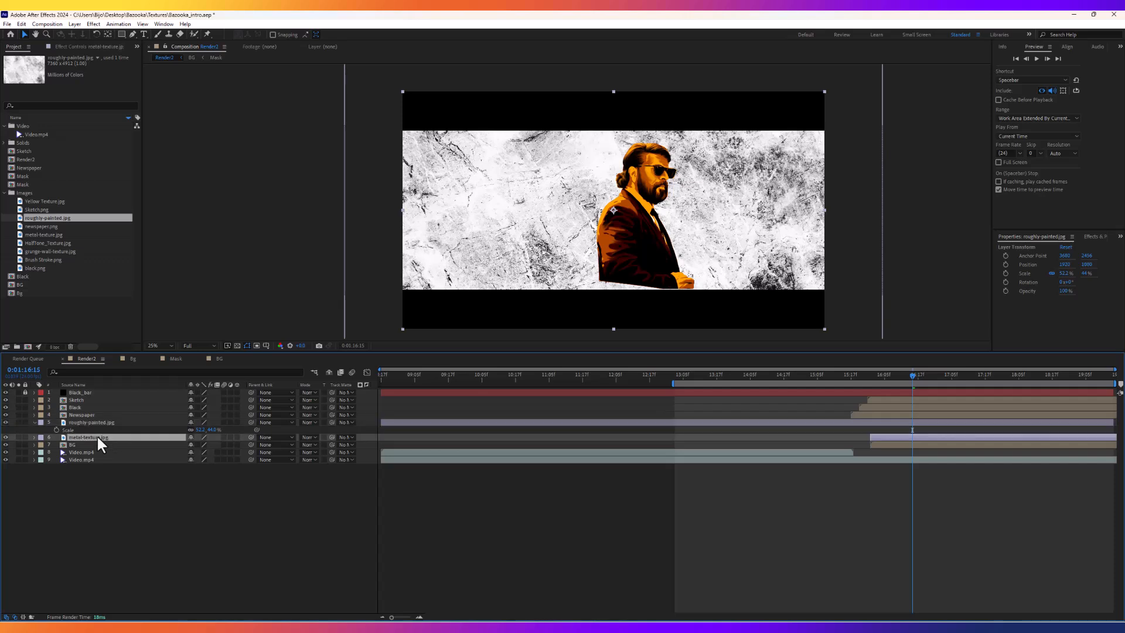
mouse_move(163, 214)
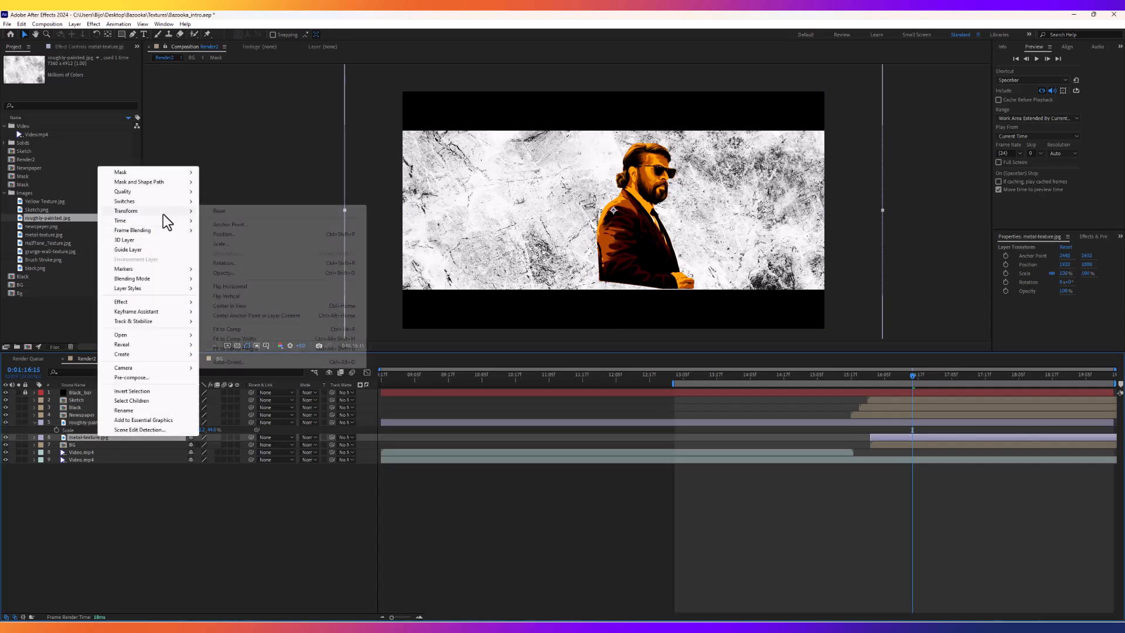
click(230, 315)
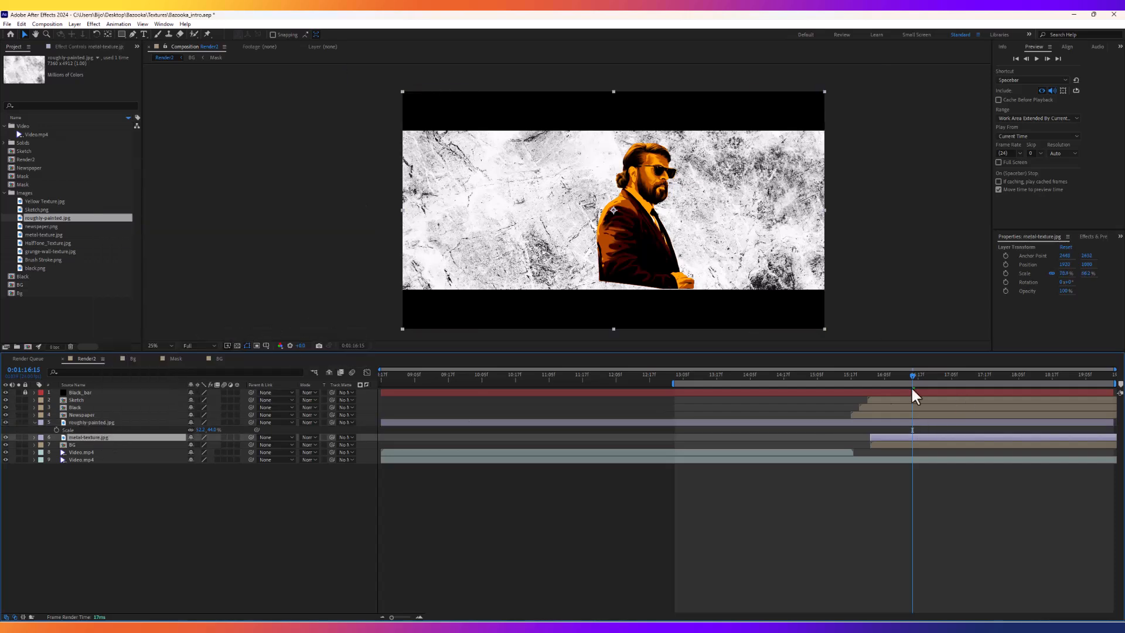
Delay the roughly-painted.jpg layer to start level with the Sketch layer and collapse its Scale property.
click(403, 422)
mouse_move(402, 420)
mouse_down()
mouse_move(908, 415)
mouse_move(887, 422)
mouse_up()
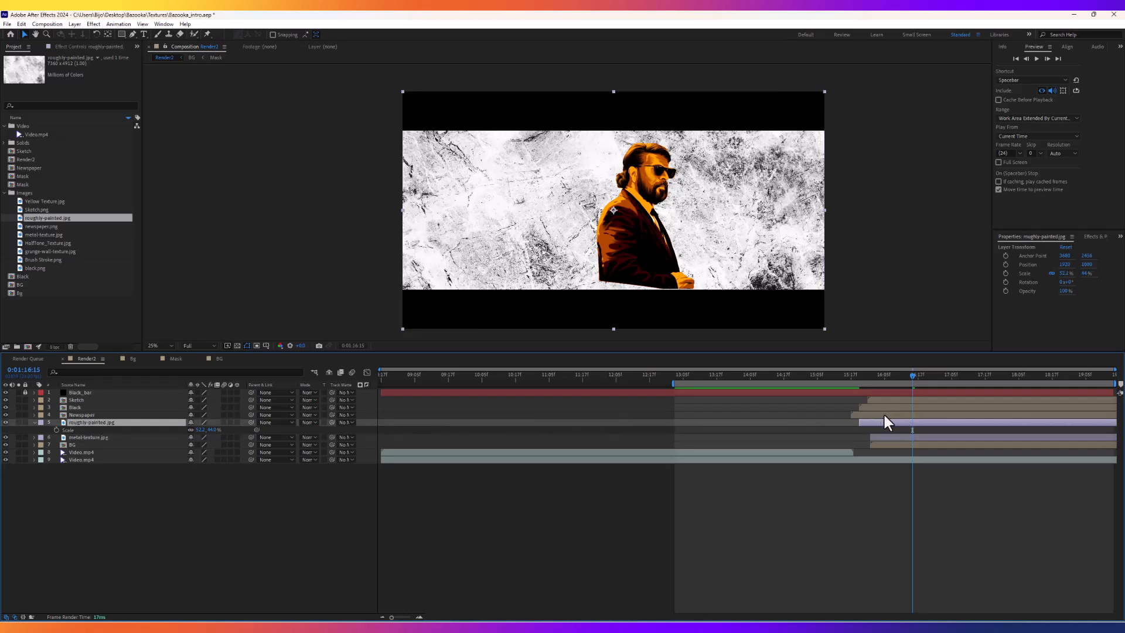
click(34, 423)
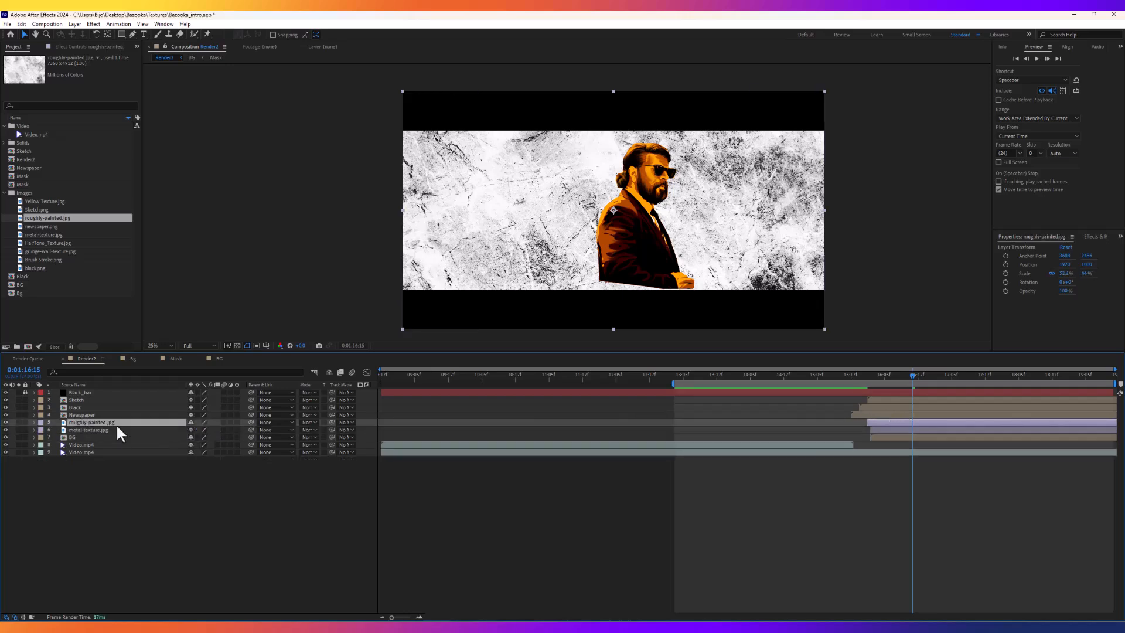
Try the Overlay blending mode on the roughly-painted.jpg layer, then undo it.
click(309, 422)
click(337, 196)
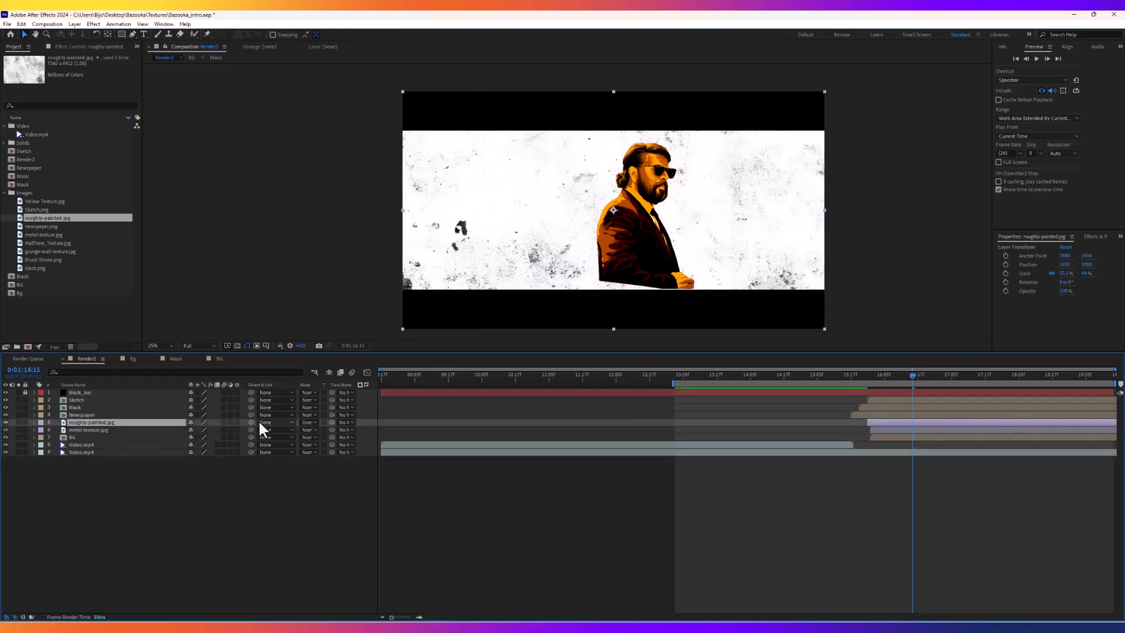
key(ctrl+z)
Set the roughly-painted.jpg layer's blending mode to Darken and check the combined textures up to 0:01:16:20.
click(306, 422)
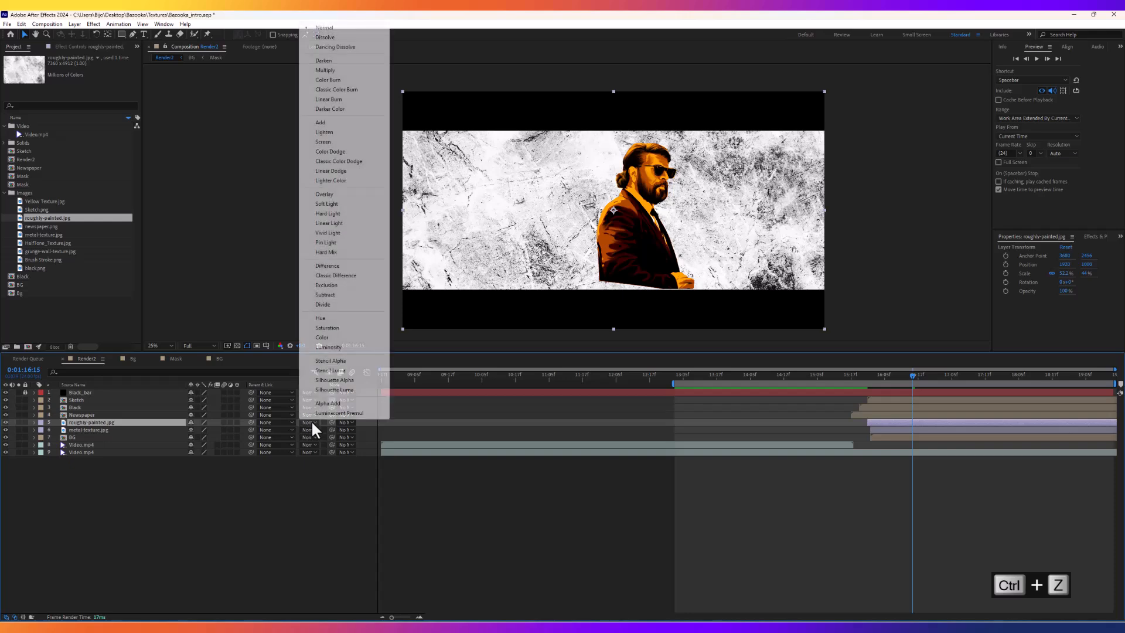
click(332, 62)
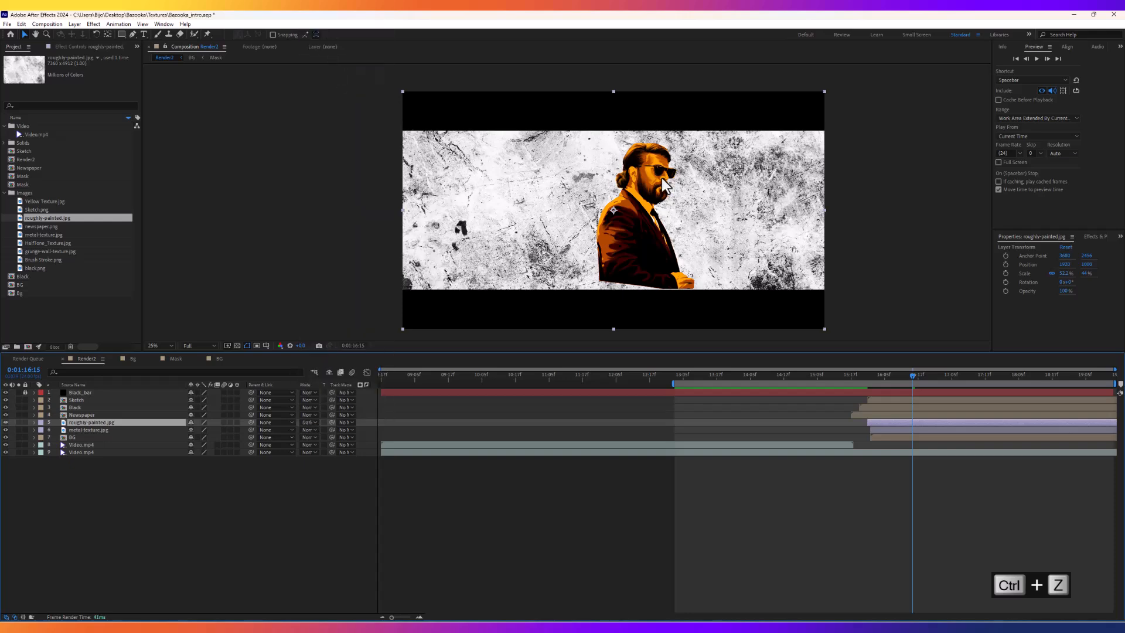
drag(869, 376, 926, 378)
Begin pre-composing the roughly-painted.jpg and metal-texture.jpg layers together, moving all attributes, with a composition name starting with "Yellow_".
ctrl+click(85, 429)
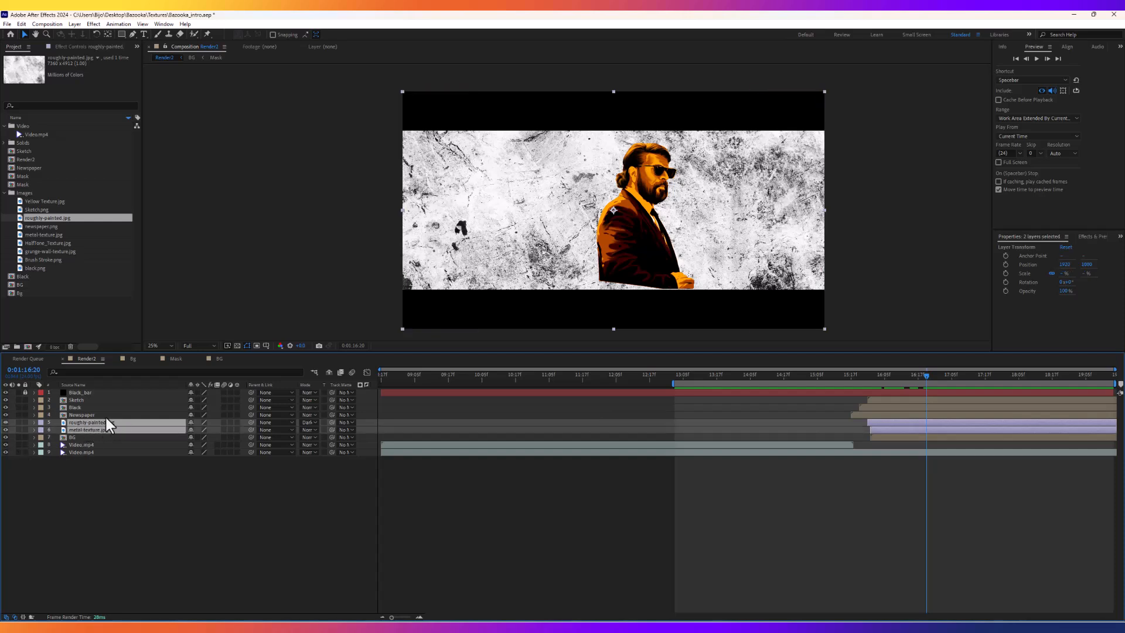
click(74, 24)
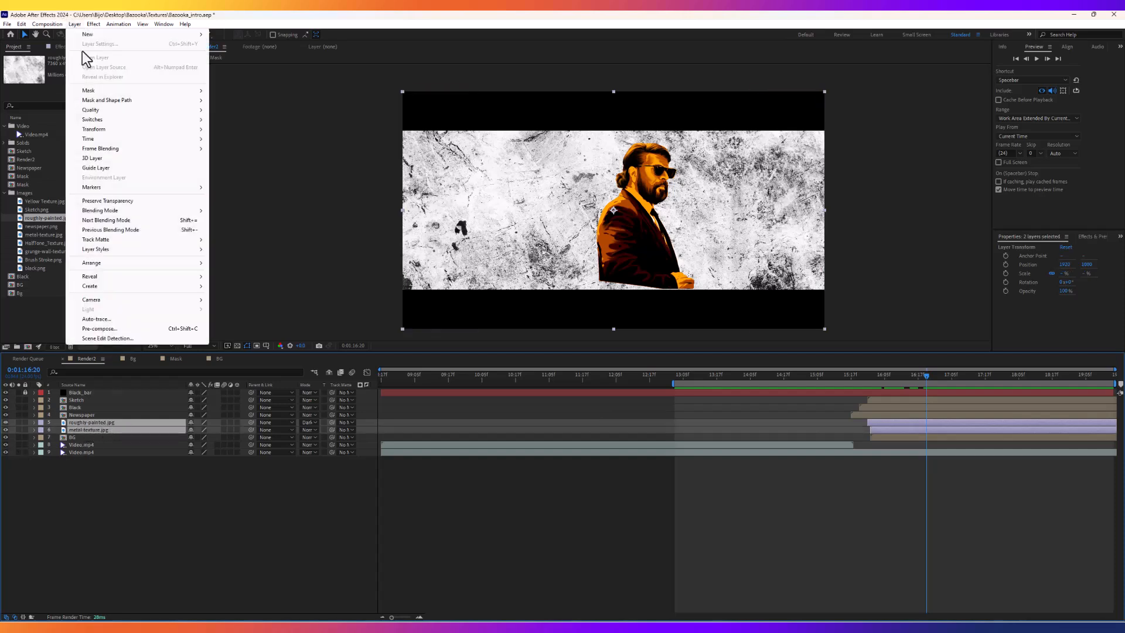
click(101, 329)
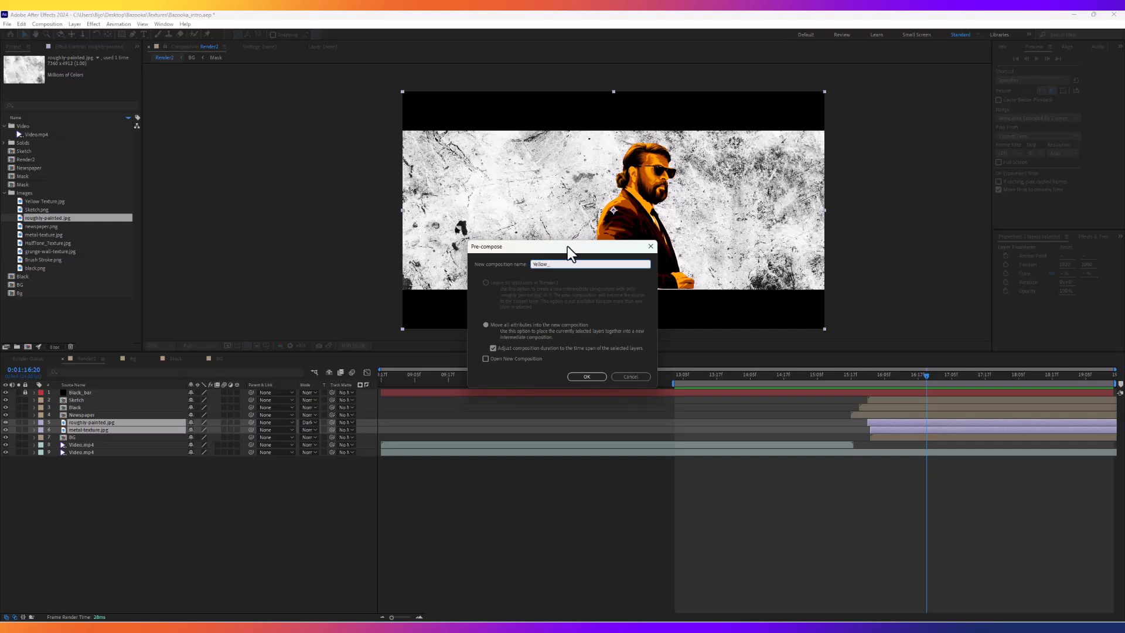
Pre-compose the two selected texture layers into a composition named Yellow_bg and open it.
text(Yellow_bg)
key(Return)
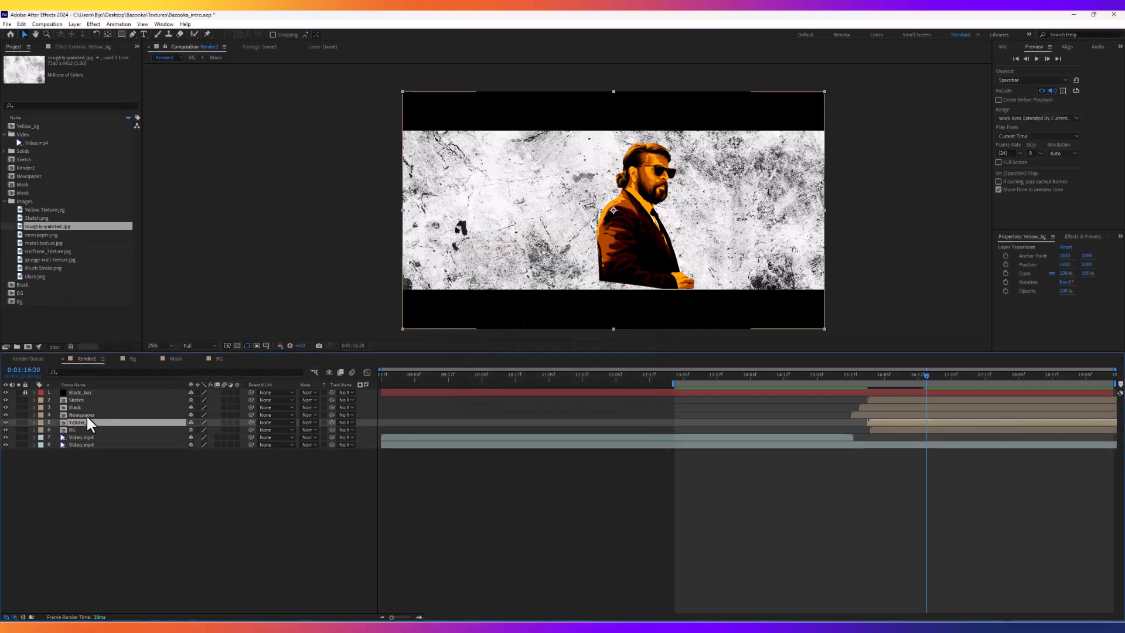
double_click(84, 423)
Add an adjustment layer above the textures in Yellow_bg and rename it CC.
right_click(103, 495)
mouse_move(152, 503)
click(250, 573)
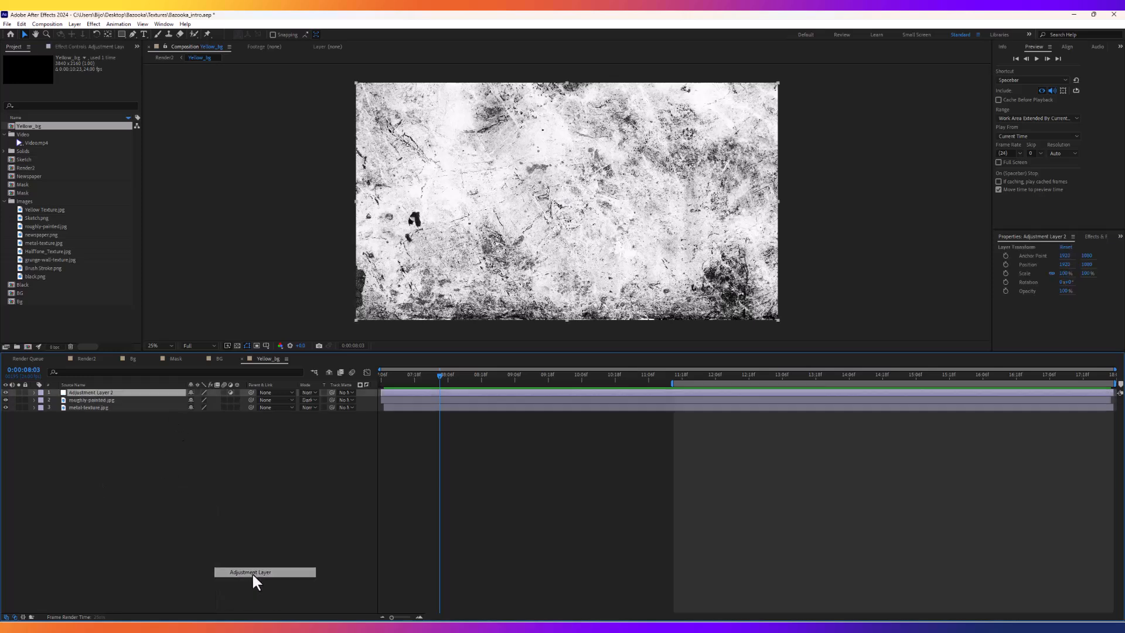
key(Return)
text(CC)
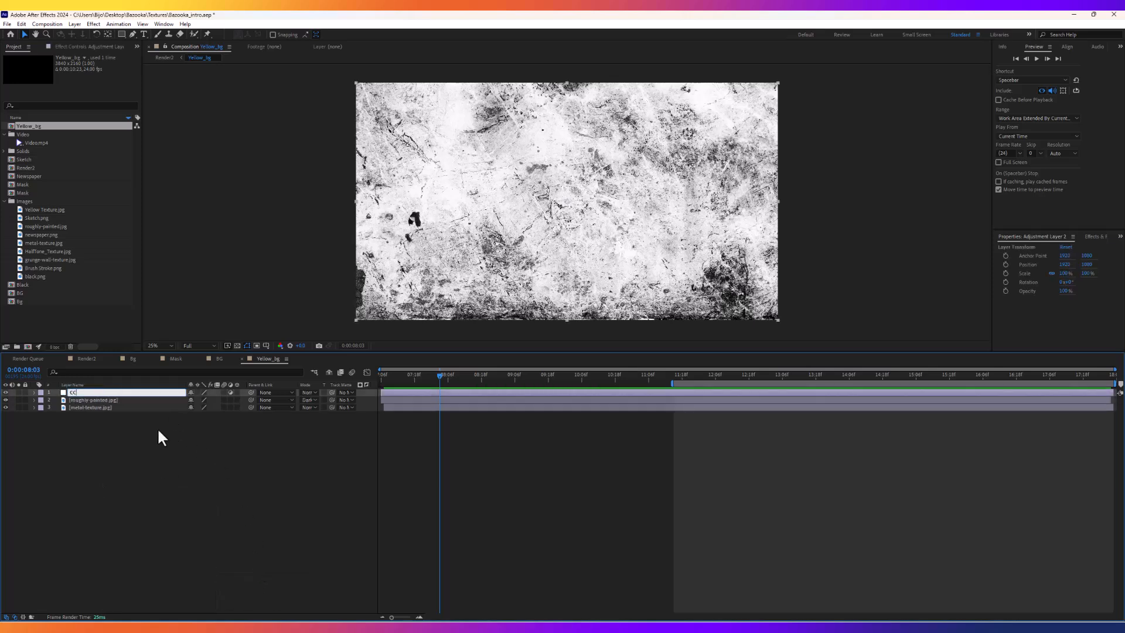
click(157, 427)
Apply the Tint effect to the CC adjustment layer.
click(92, 395)
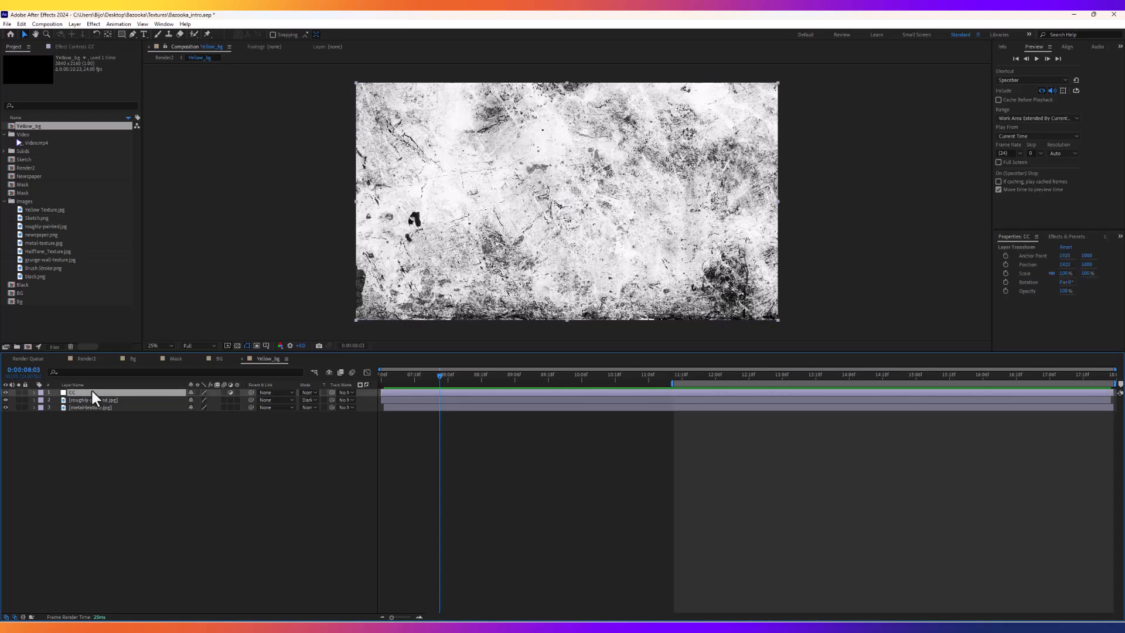
key(ctrl+space)
text(tint)
key(Return)
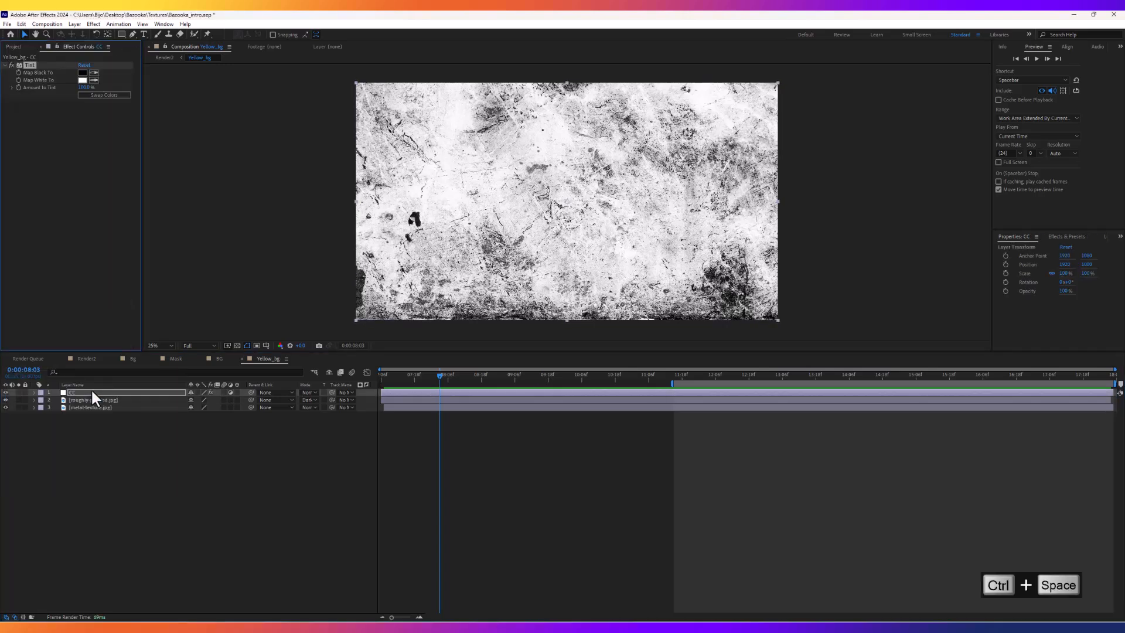
Set the Tint effect's Map White To color to orange-yellow, hex FFAE00.
click(83, 79)
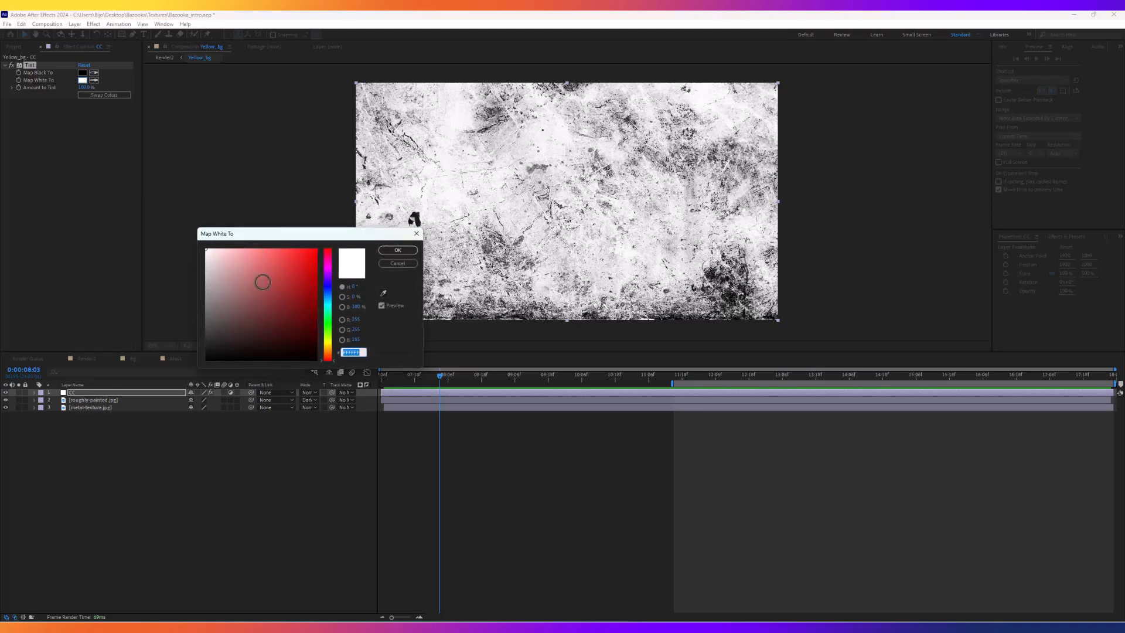
text(FFC600)
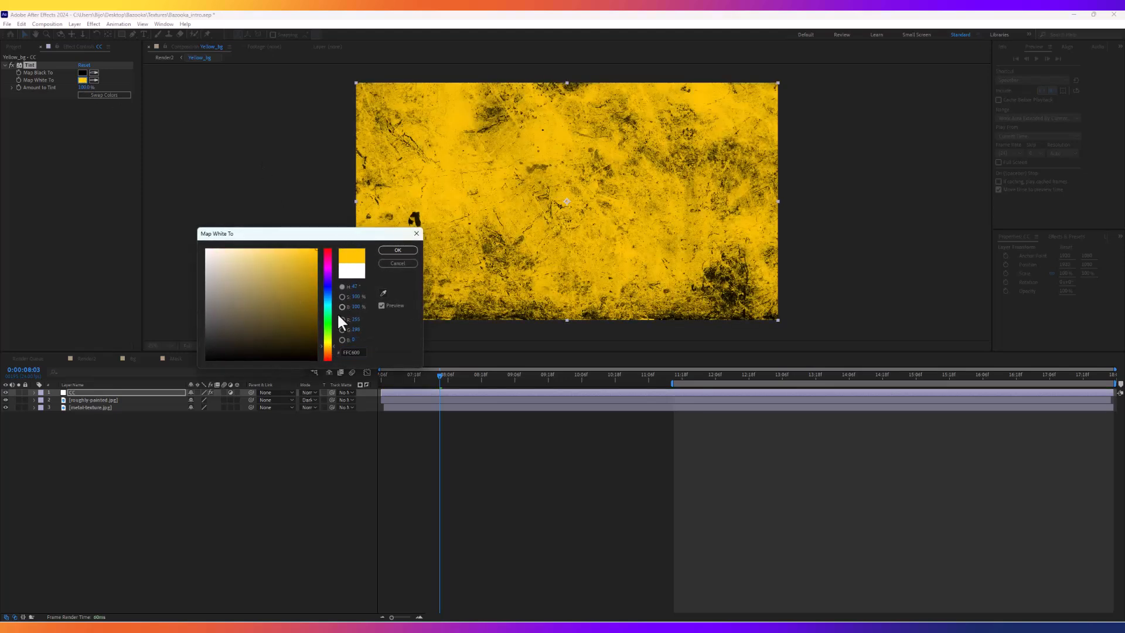
click(329, 347)
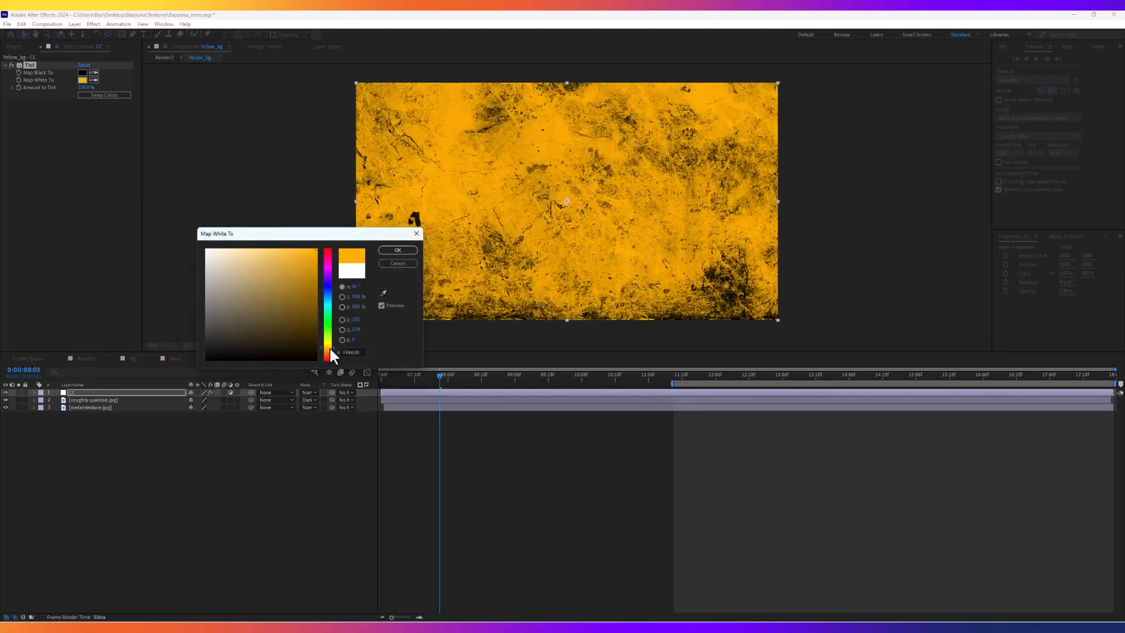
key(Return)
Return to the Render2 composition and create a black solid named Mask directly above the Yellow_bg layer.
click(165, 58)
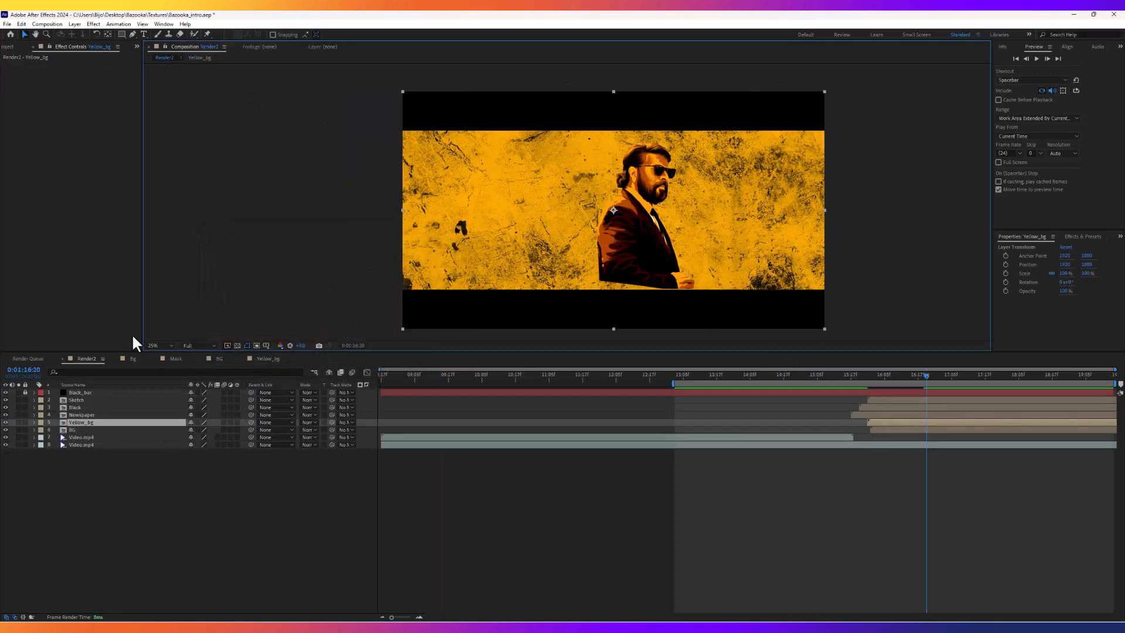
right_click(109, 511)
mouse_move(170, 403)
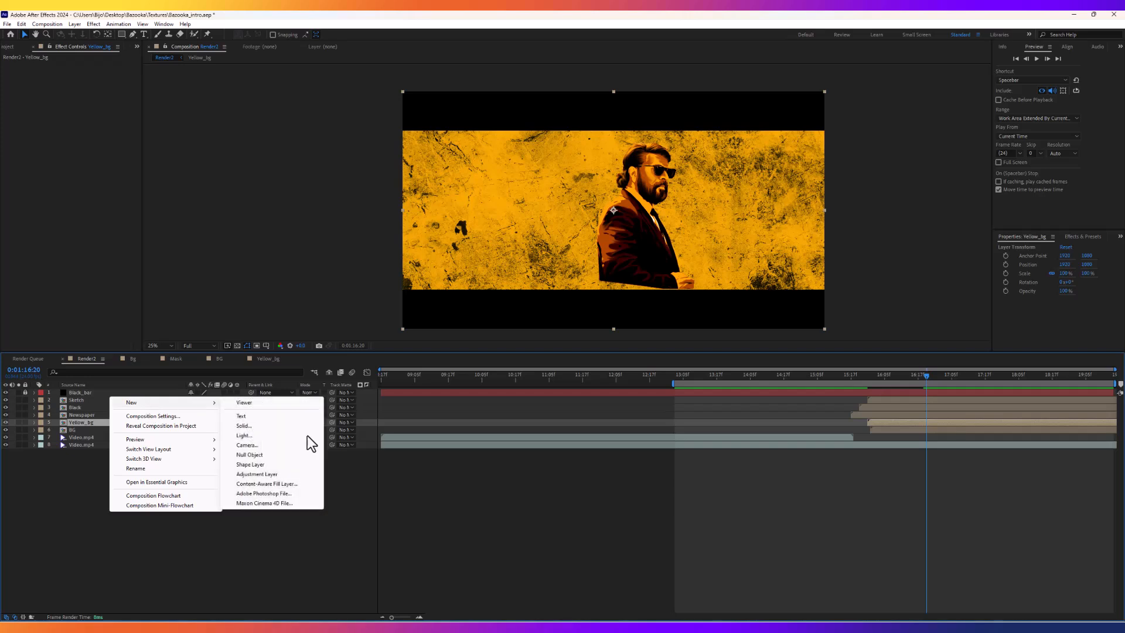
click(249, 426)
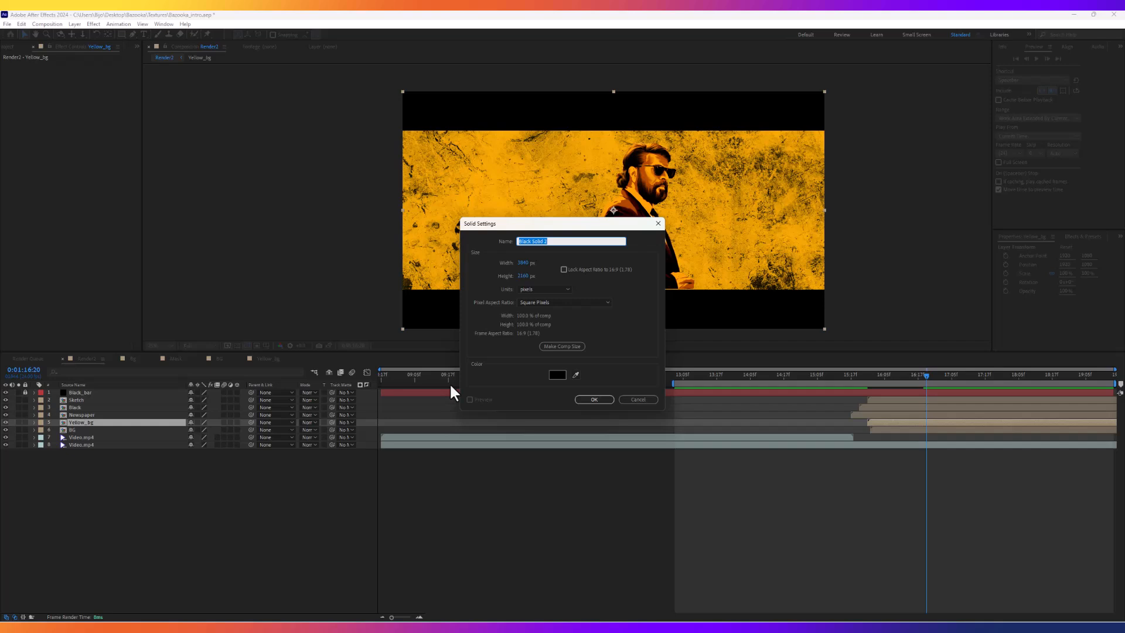
text(Mask)
key(Return)
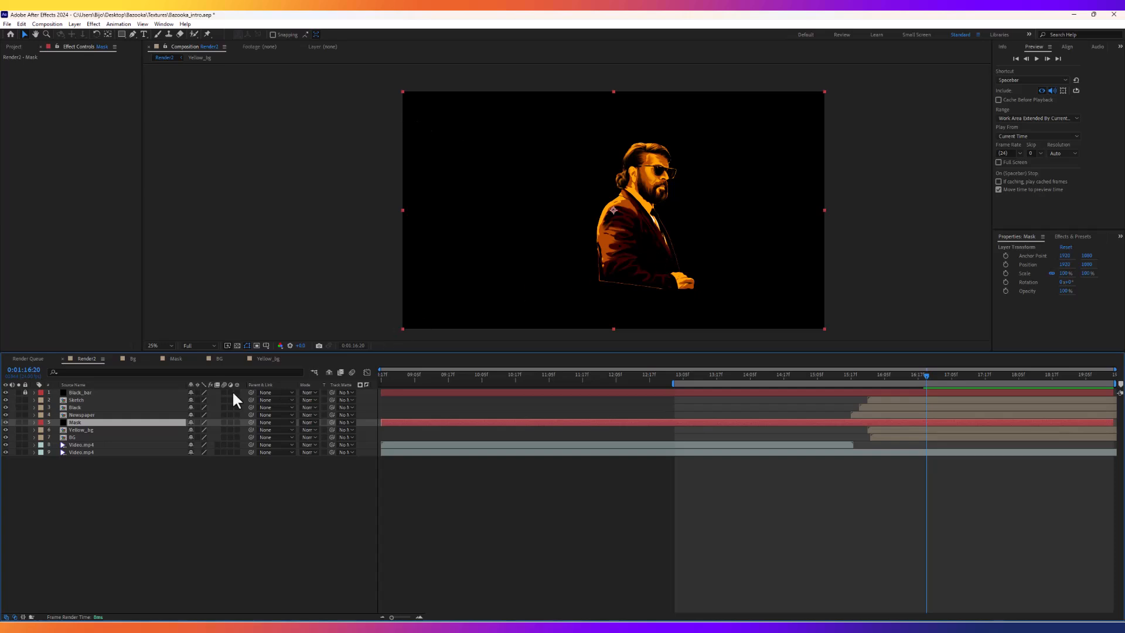
Draw a triangular Pen mask on the Mask solid, fanning from the man's chest to the frame's left edge.
click(134, 34)
click(391, 147)
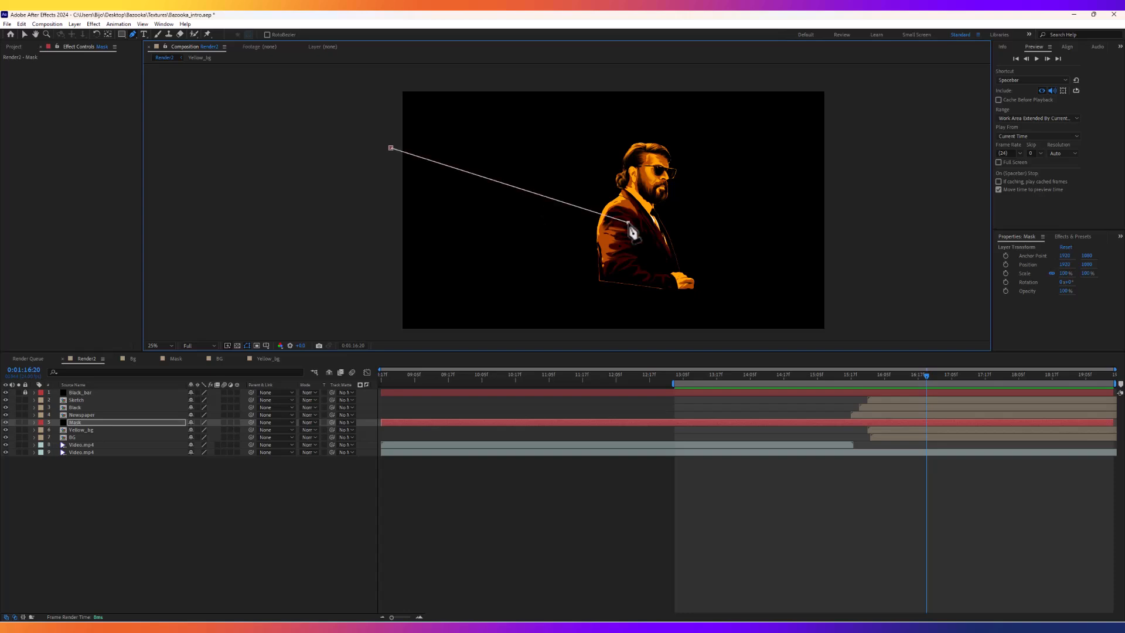
click(395, 209)
click(391, 148)
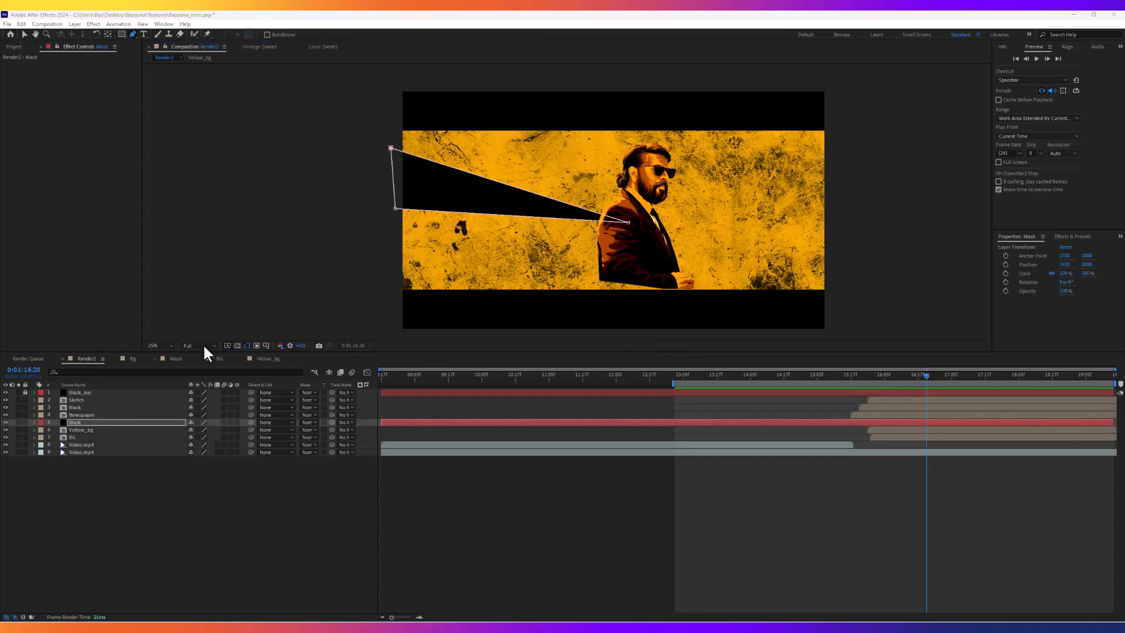
Draw a second triangular mask on the Mask solid, running from the man's chest to above the frame's upper edge.
click(92, 423)
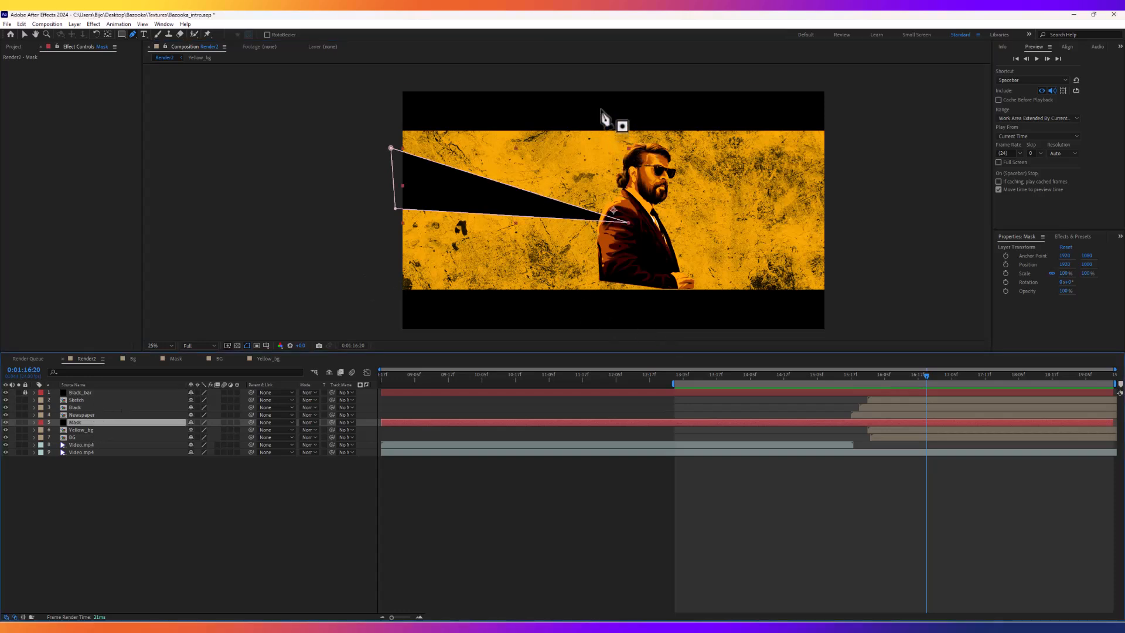
click(594, 83)
click(629, 222)
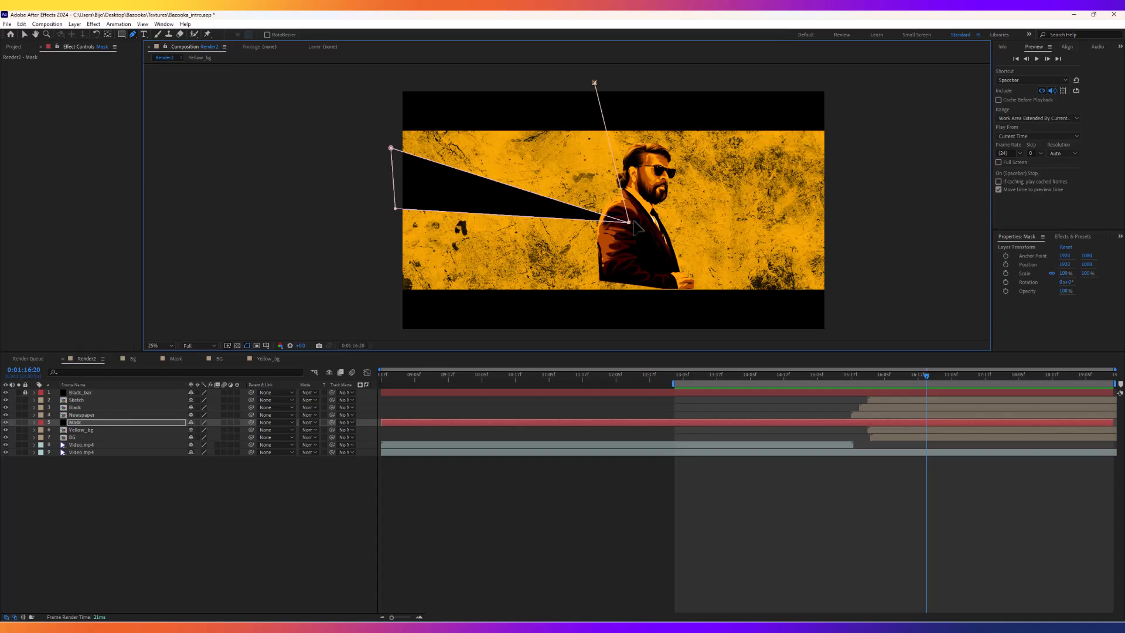
click(519, 79)
click(594, 82)
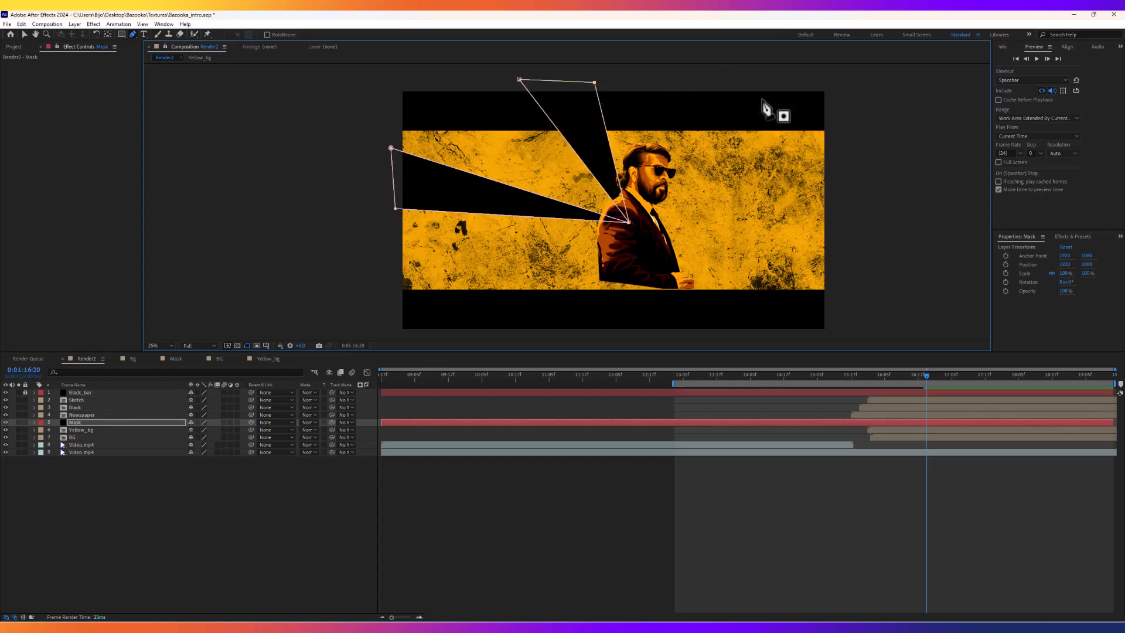
Draw a third, wide four-point mask on the Mask solid, from the man's chest around the frame's upper-right corner.
click(713, 84)
click(629, 222)
click(860, 207)
click(866, 91)
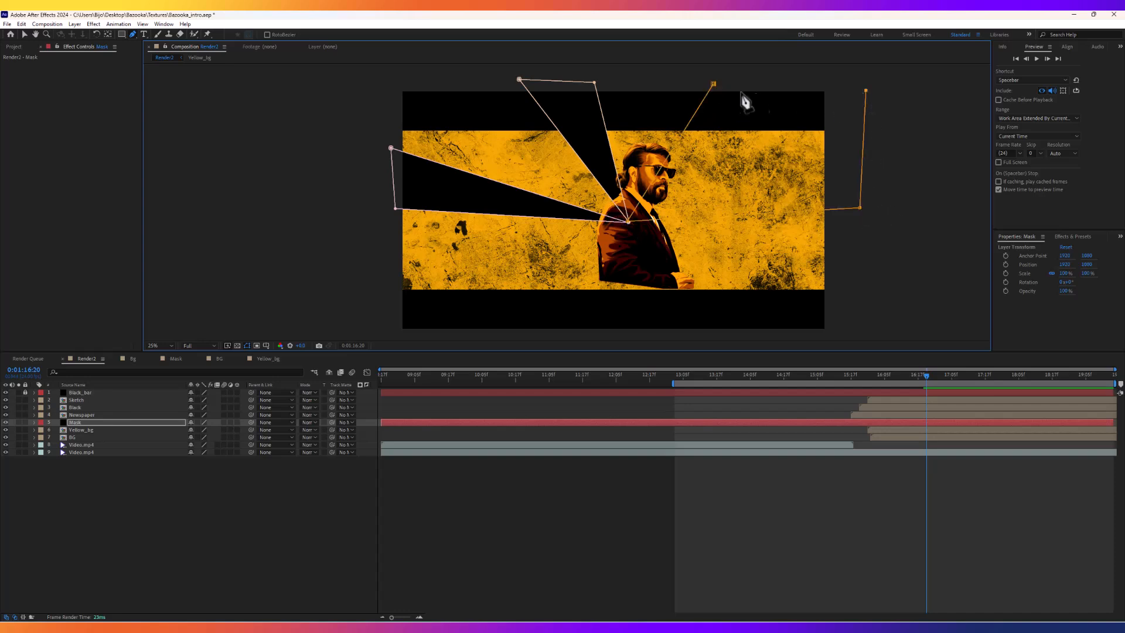
click(713, 84)
click(203, 497)
Set the Mask layer as the track matte of the Yellow_bg layer.
click(91, 422)
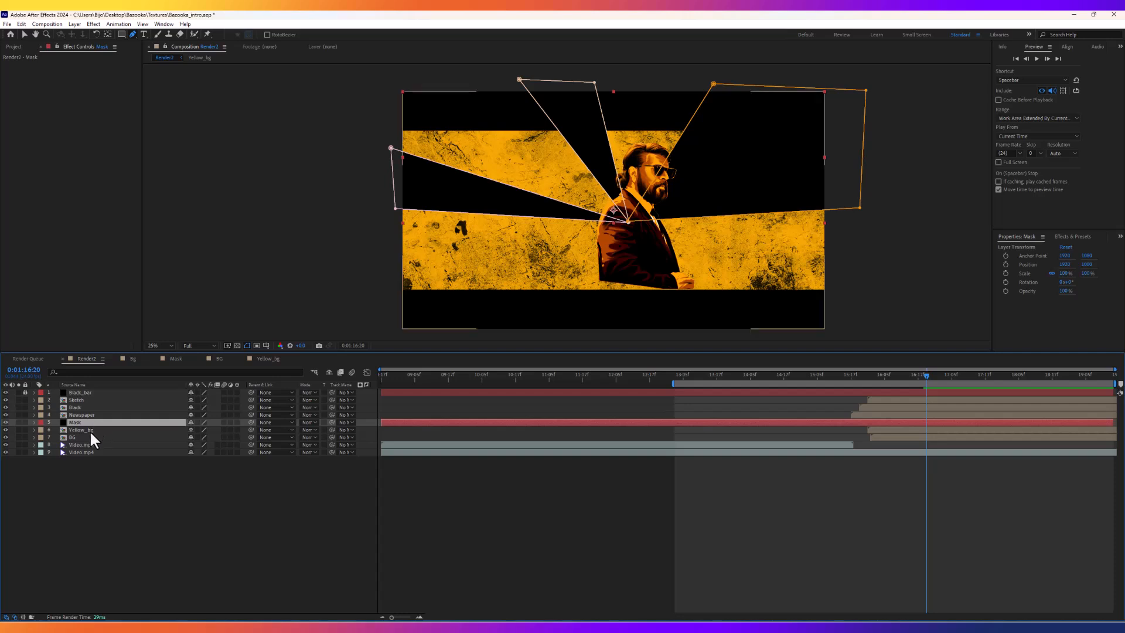
click(90, 430)
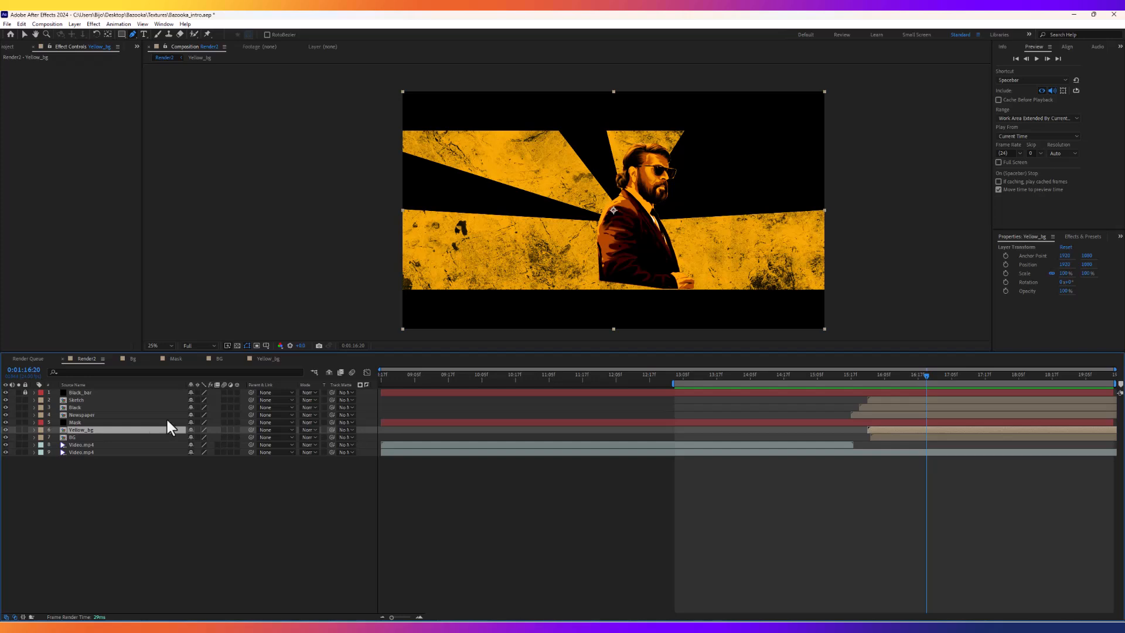
click(345, 430)
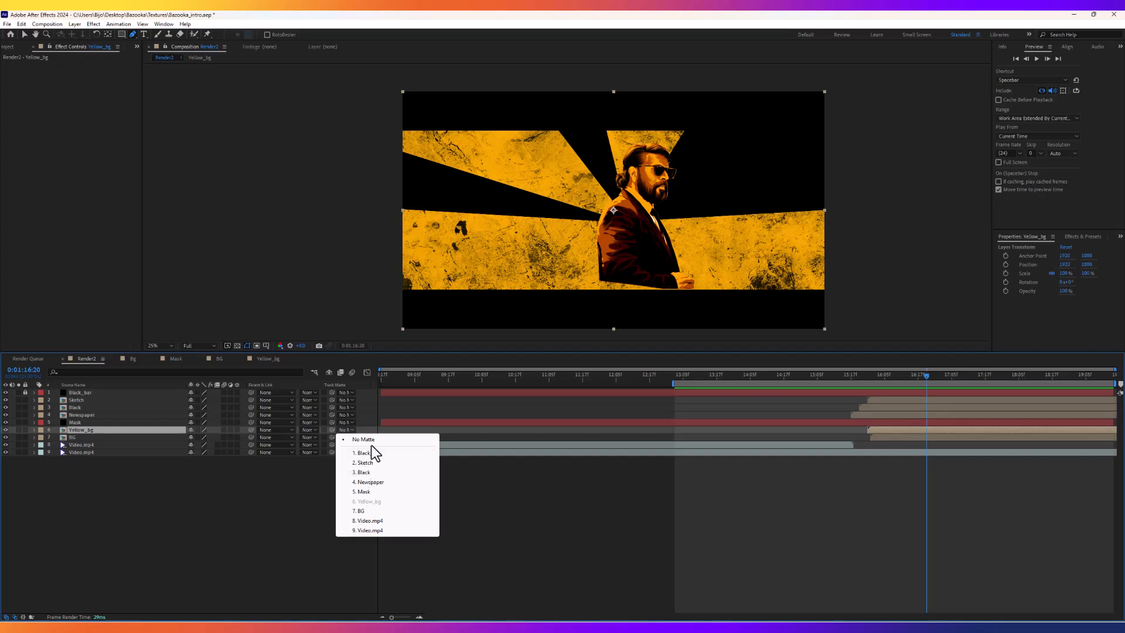
click(369, 491)
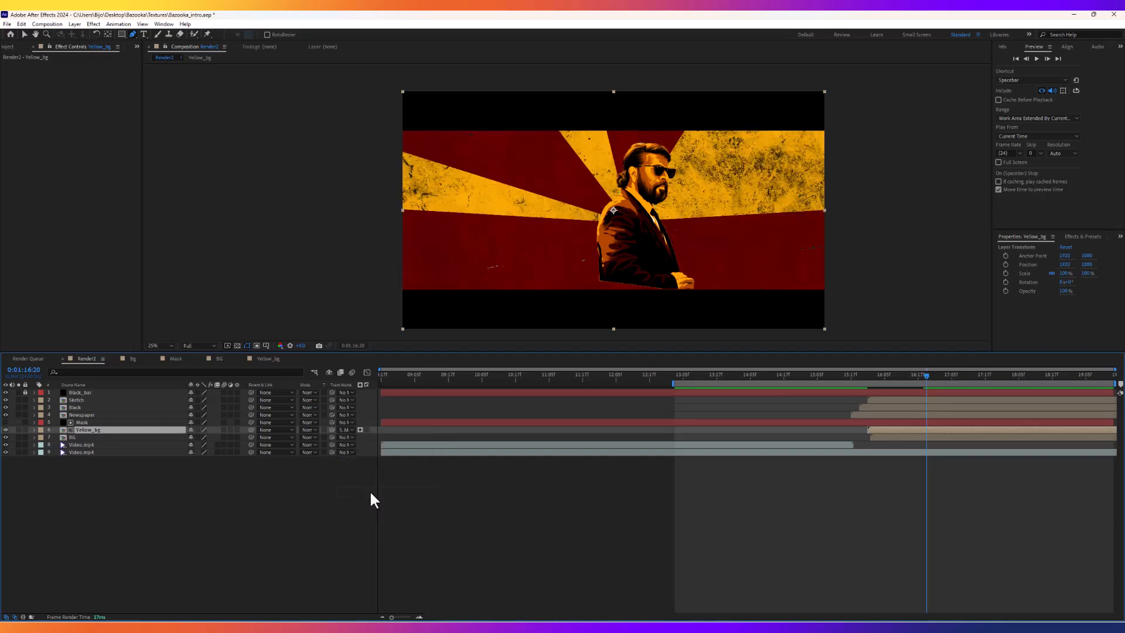
Shift the Mask layer in time so that it starts together with the Yellow_bg layer near 0:01:16:00.
drag(839, 378, 869, 387)
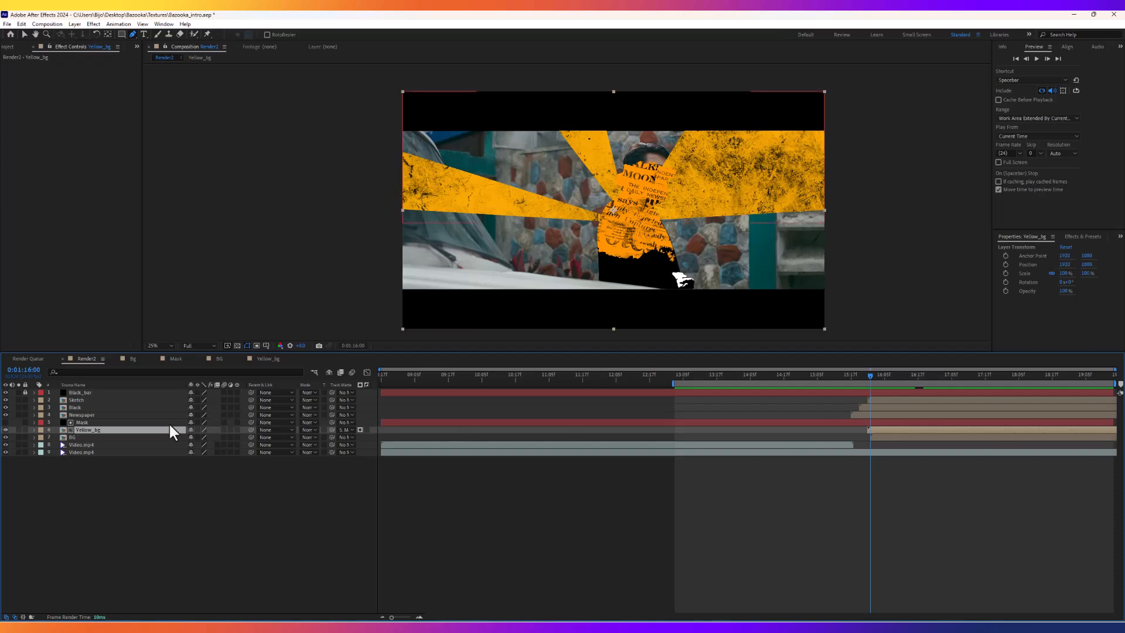
drag(396, 421, 891, 423)
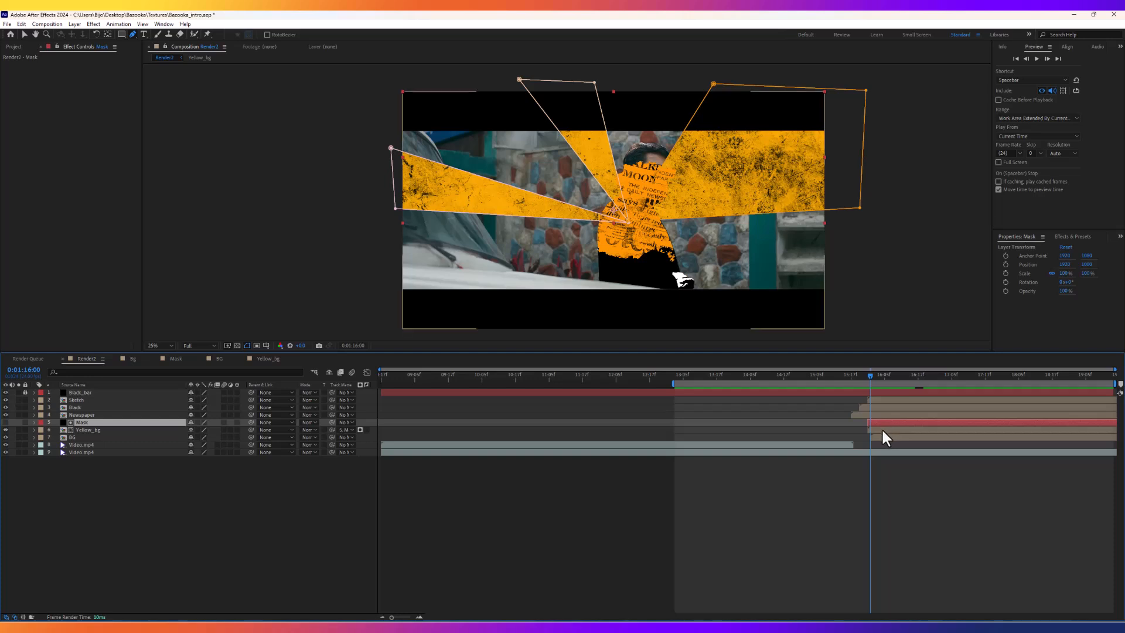
ctrl+click(882, 429)
click(140, 478)
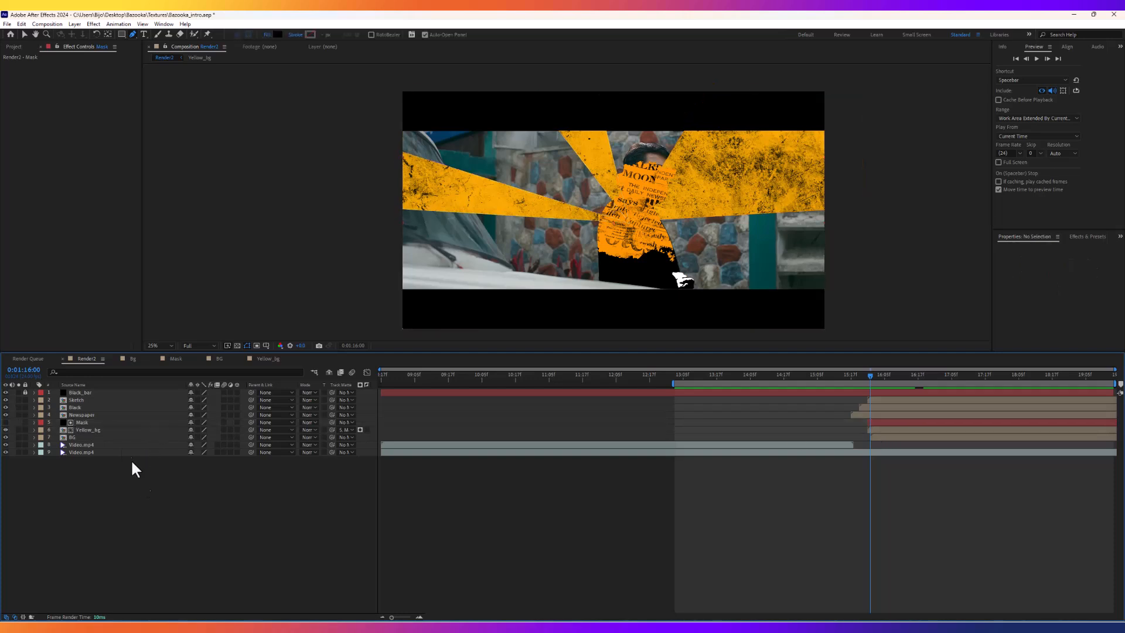
click(106, 422)
click(103, 430)
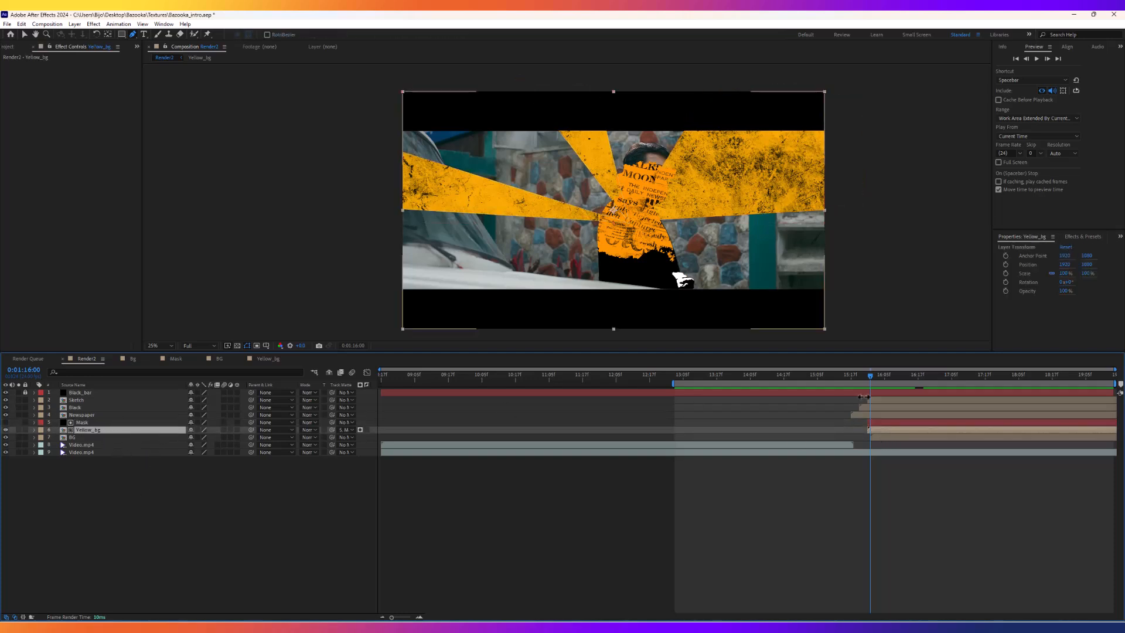
click(888, 421)
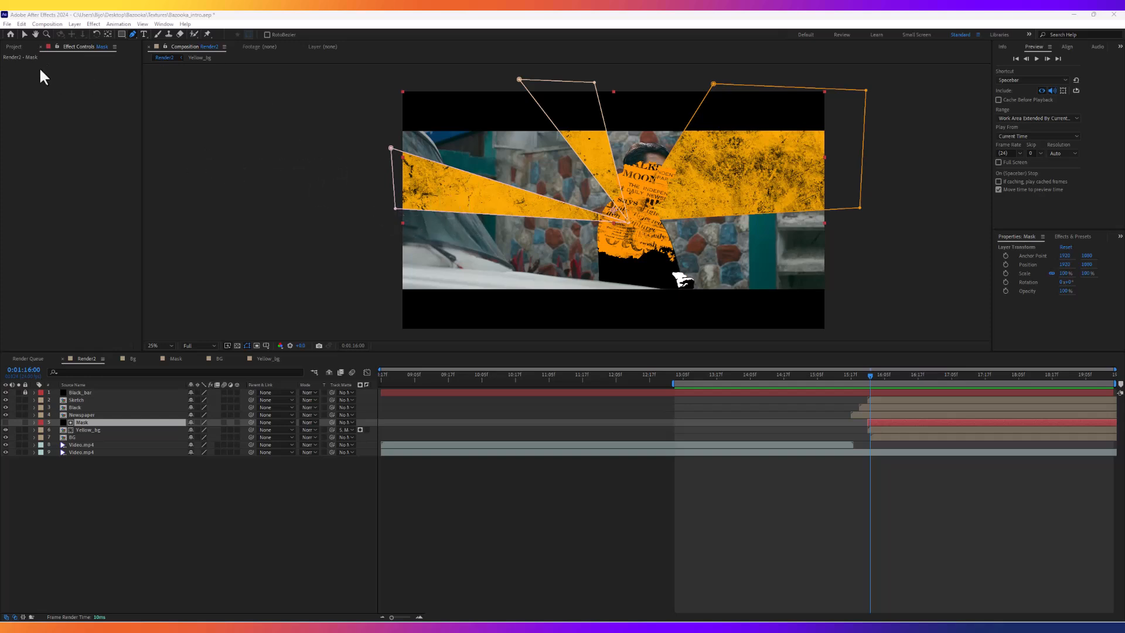
Reveal the Mask layer's mask paths and add Mask Path keyframes for Mask 1, Mask 2 and Mask 3 at 0:01:16:00.
click(90, 422)
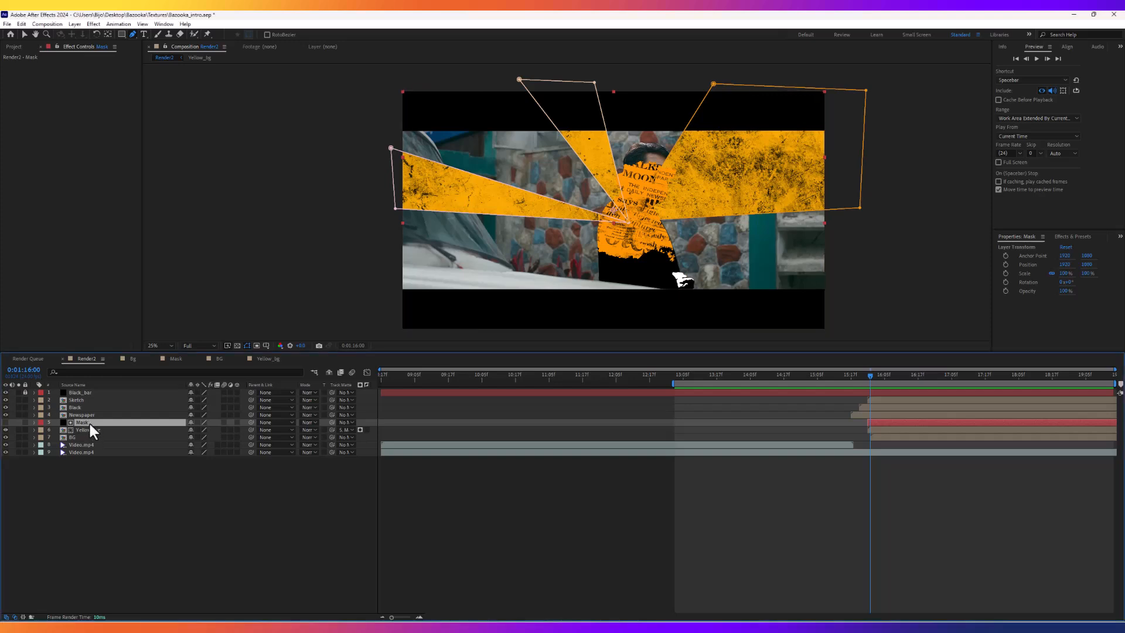
key(m)
click(76, 430)
click(76, 445)
click(81, 460)
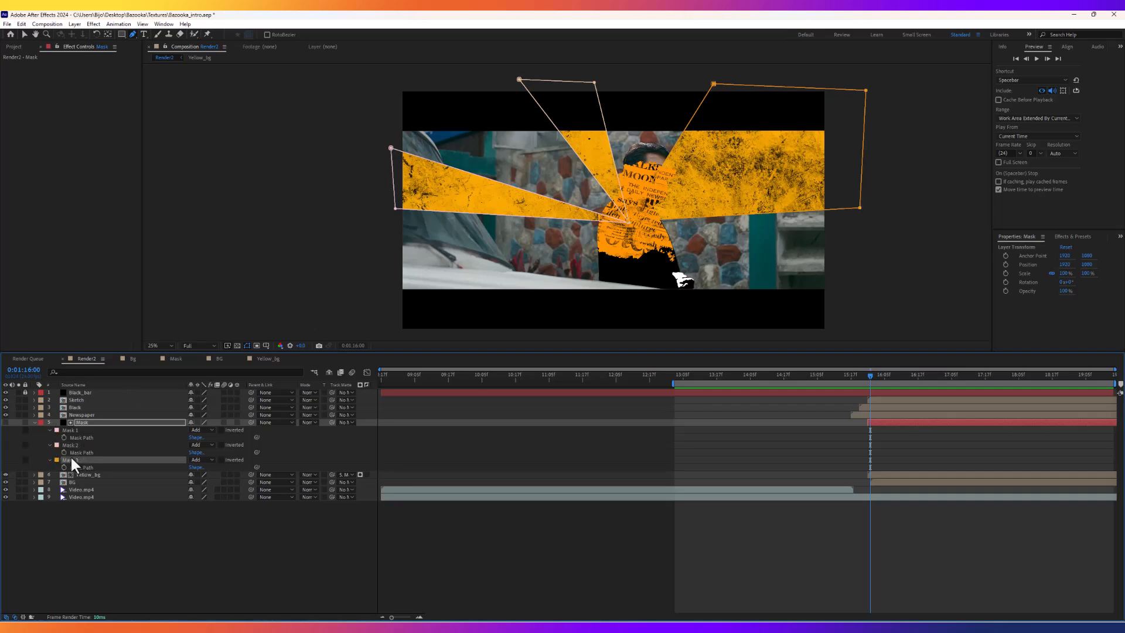
click(72, 432)
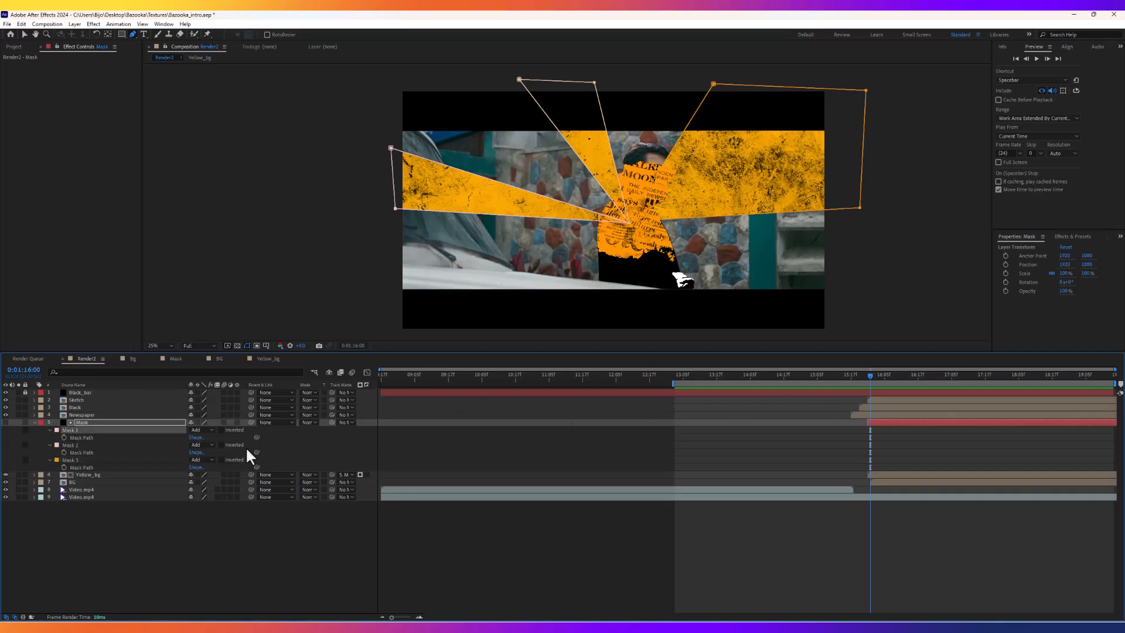
click(64, 437)
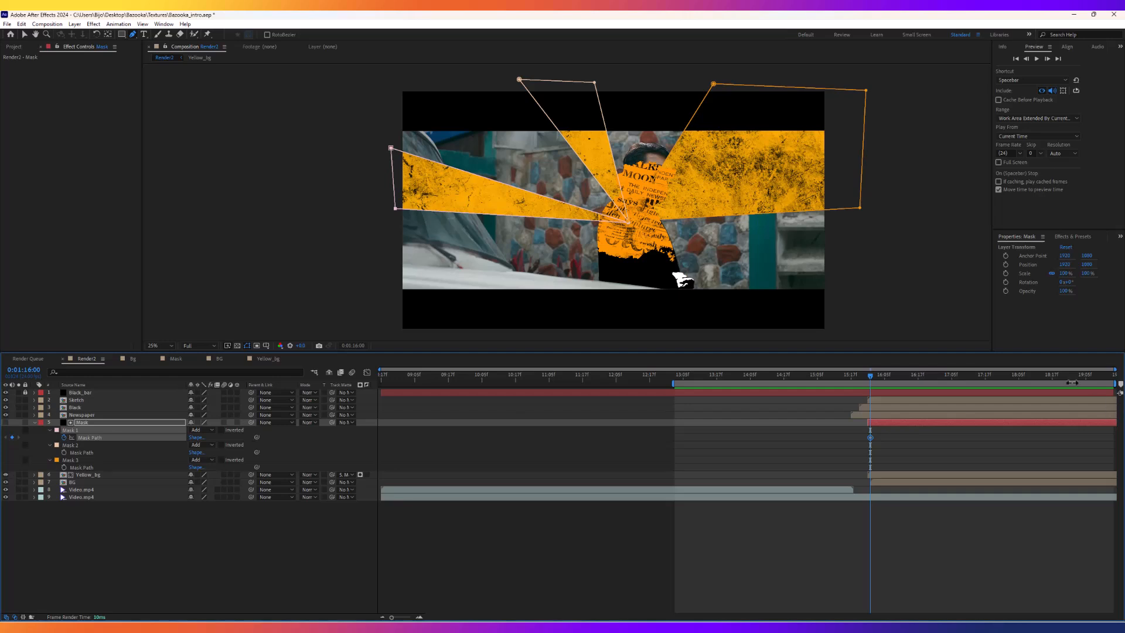
drag(870, 376, 876, 376)
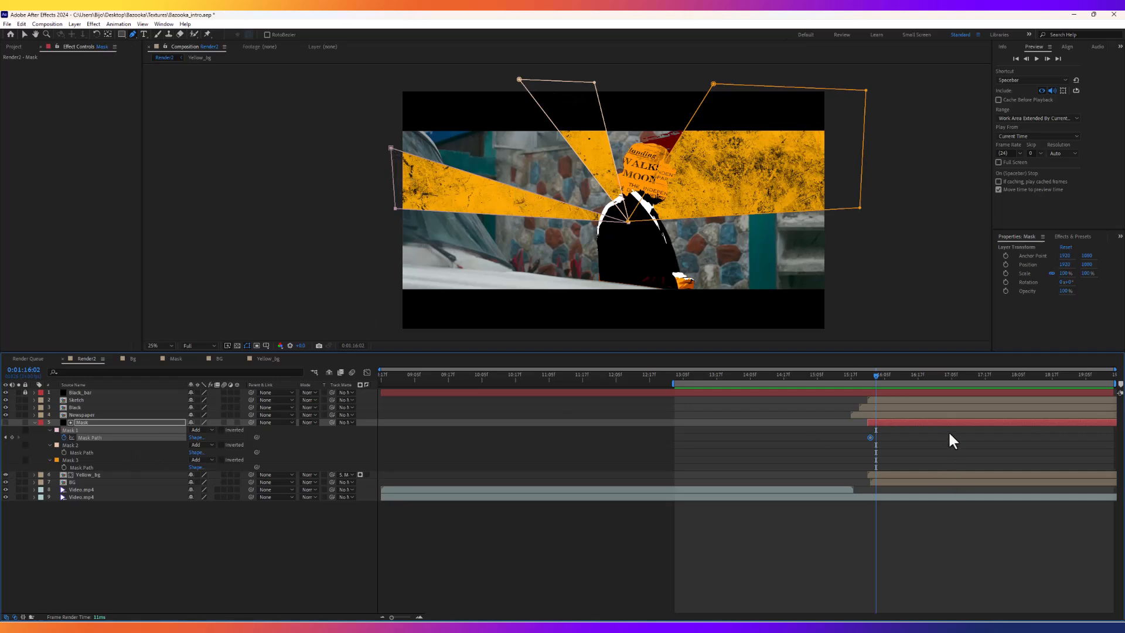
drag(875, 375, 871, 380)
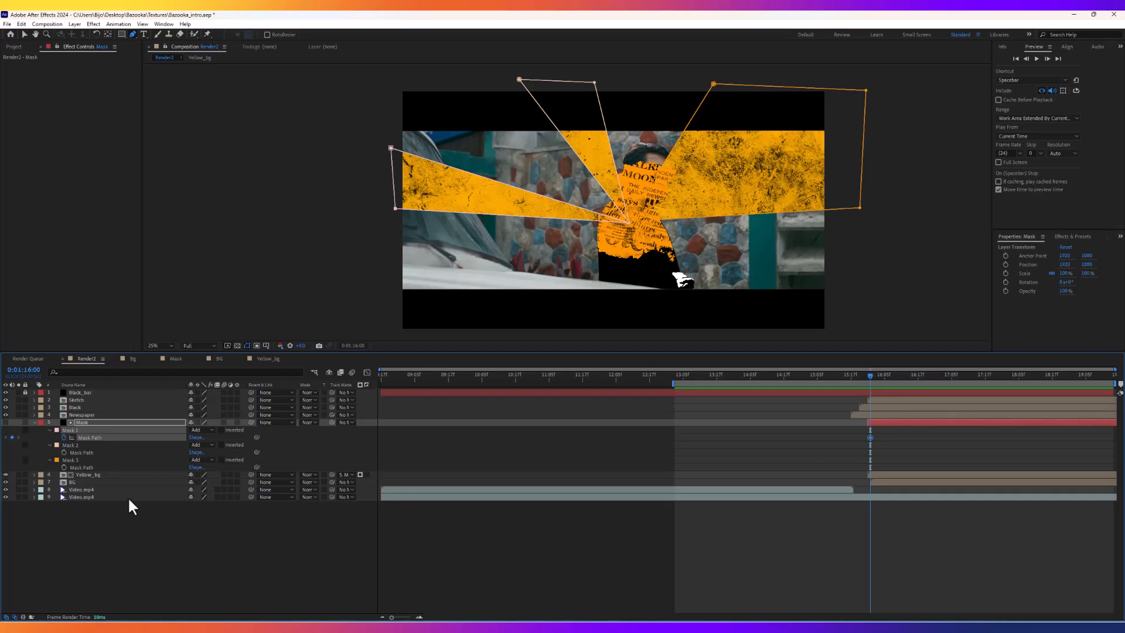
click(64, 452)
click(64, 467)
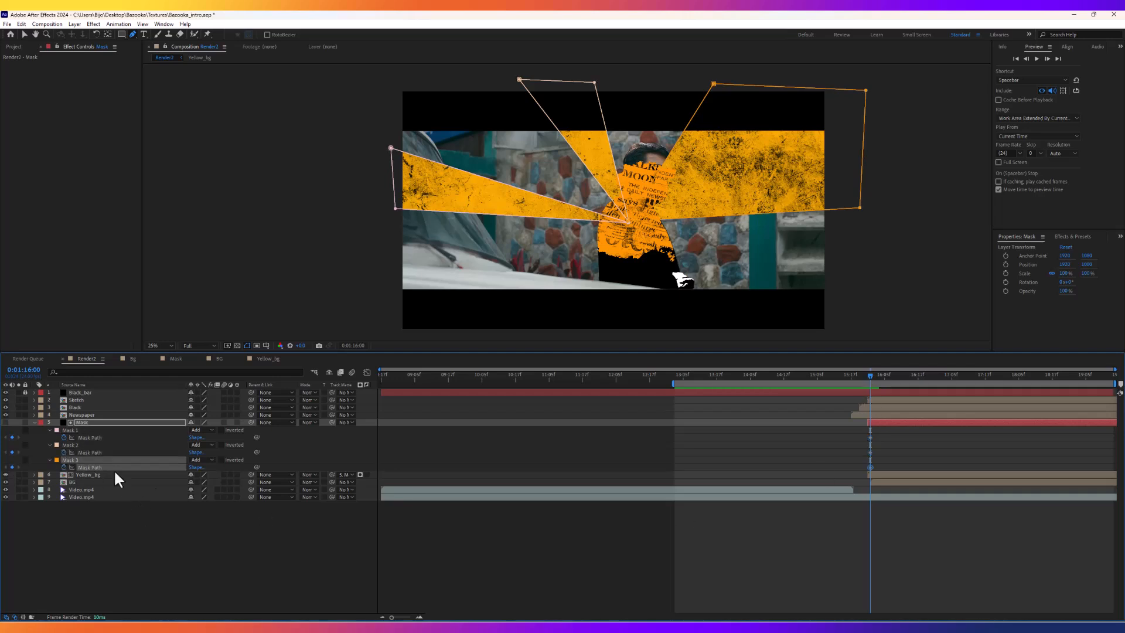
At 0:01:16:02, swing the Mask 1 ray down along the frame's left edge and widen Mask 2 toward the upper-left corner.
drag(872, 374, 875, 375)
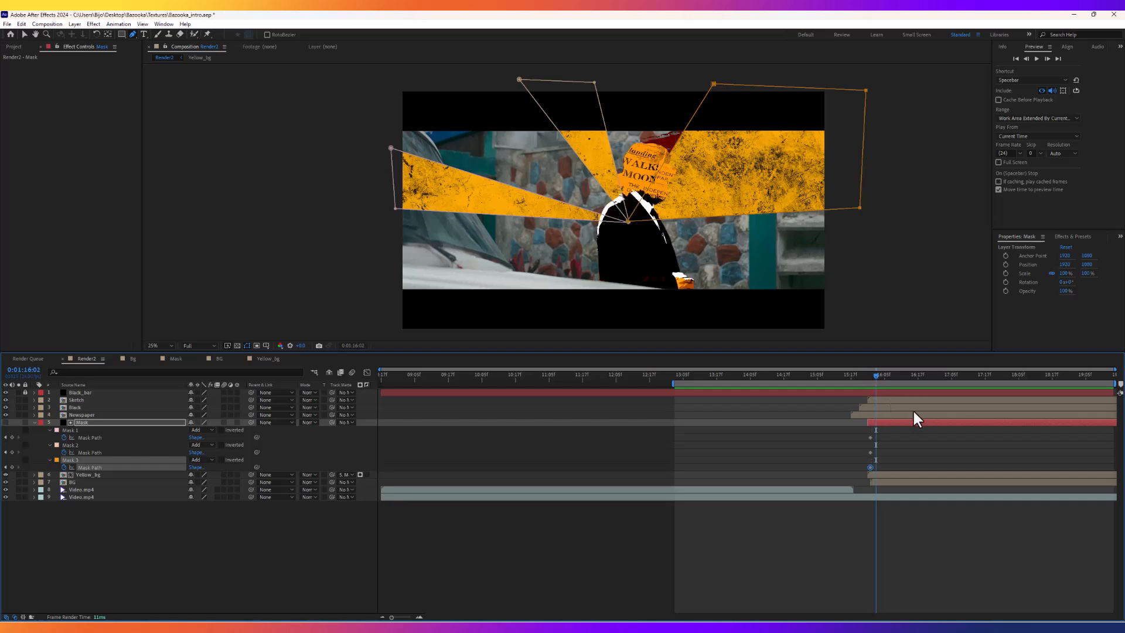
key(u)
key(u)
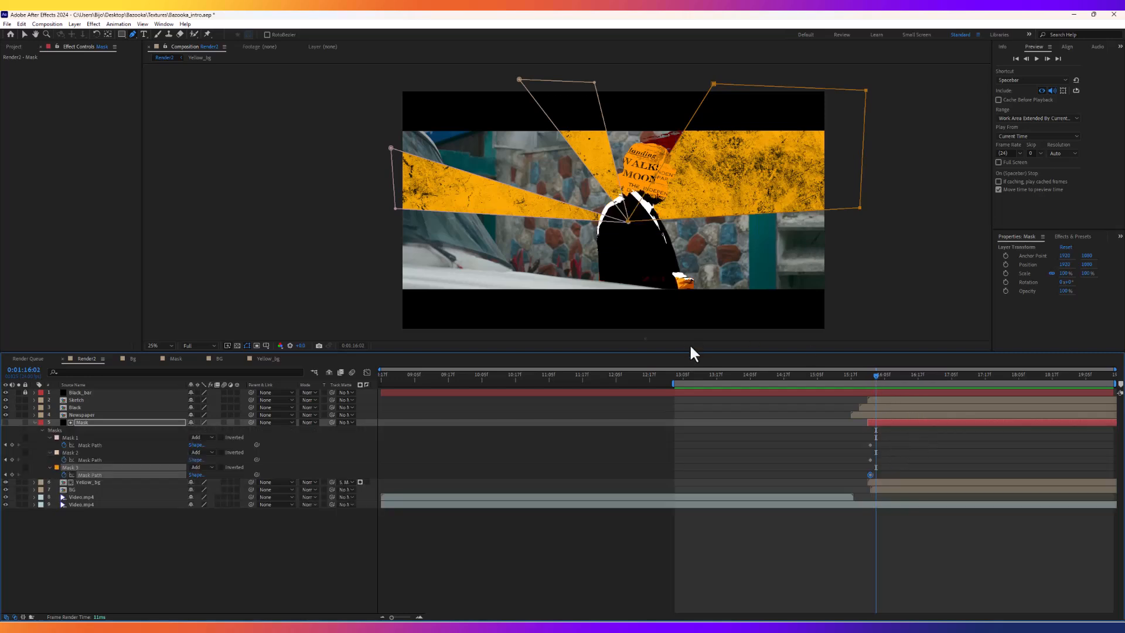
drag(391, 148, 396, 265)
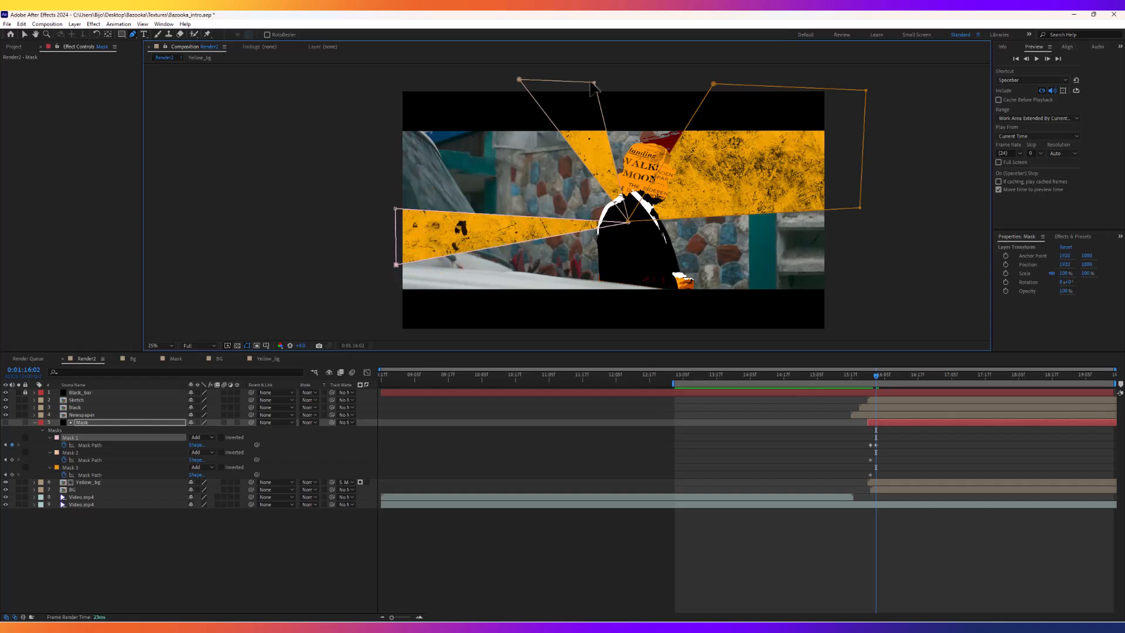
drag(594, 83, 386, 100)
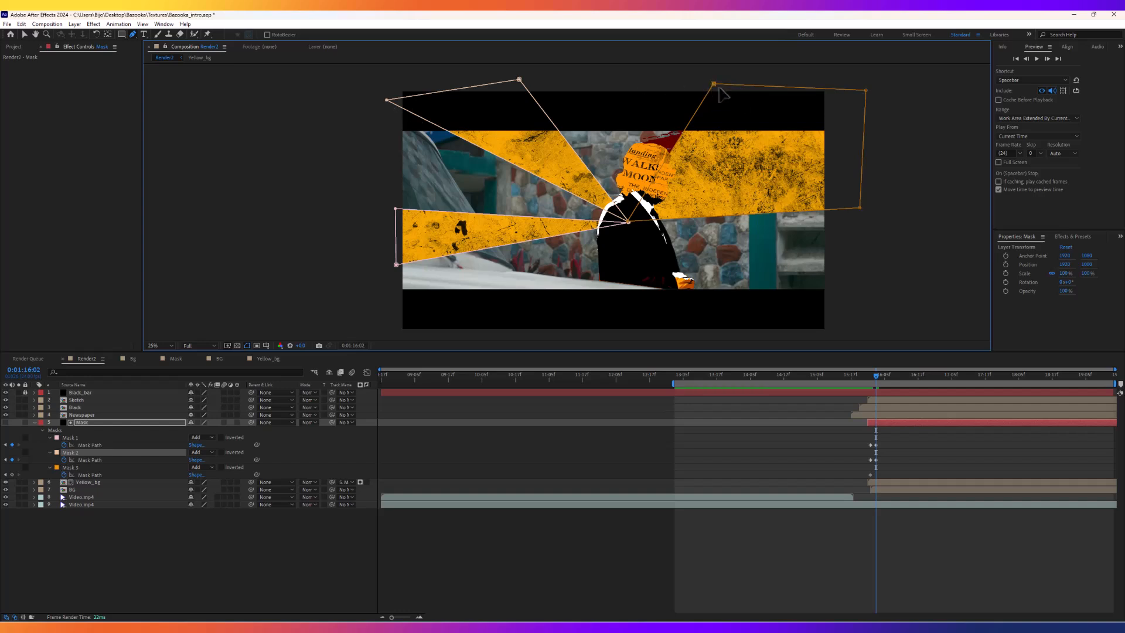
Reshape Mask 3 at 0:01:16:02 into a wide ray running from the man's chest to the frame's lower-right corner.
drag(713, 84, 870, 302)
drag(867, 92, 885, 281)
drag(860, 207, 887, 200)
drag(870, 304, 691, 328)
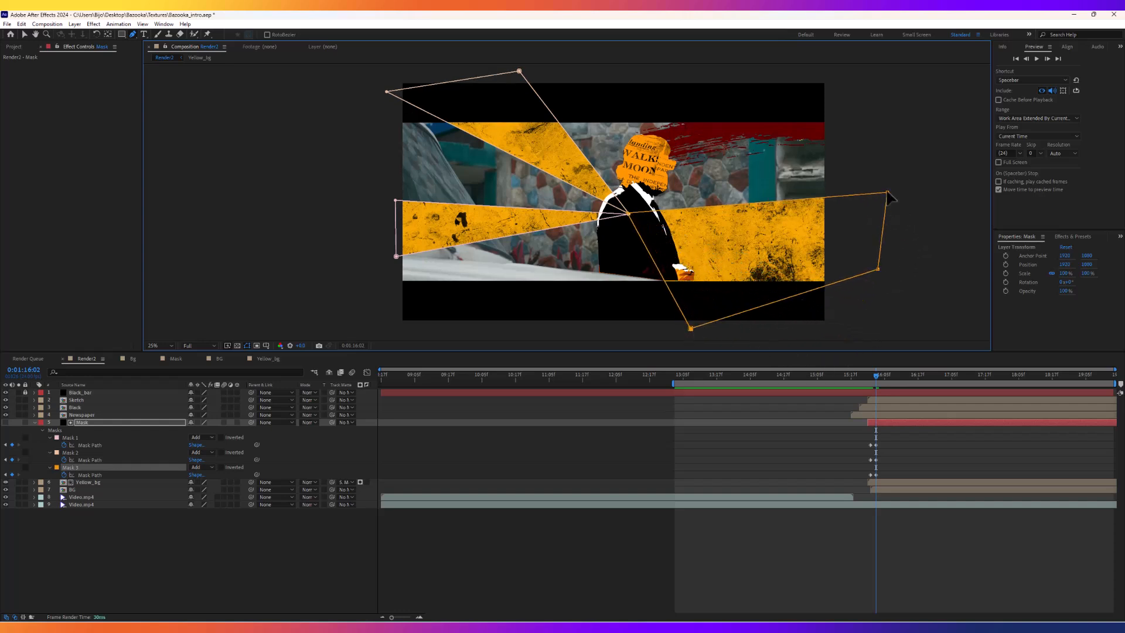
drag(887, 192, 866, 218)
drag(881, 270, 882, 294)
drag(866, 219, 866, 213)
At 0:01:16:05, reshape Mask 1 toward the lower-left corner and swing Mask 2 across the frame's upper-left edge.
drag(865, 381, 885, 381)
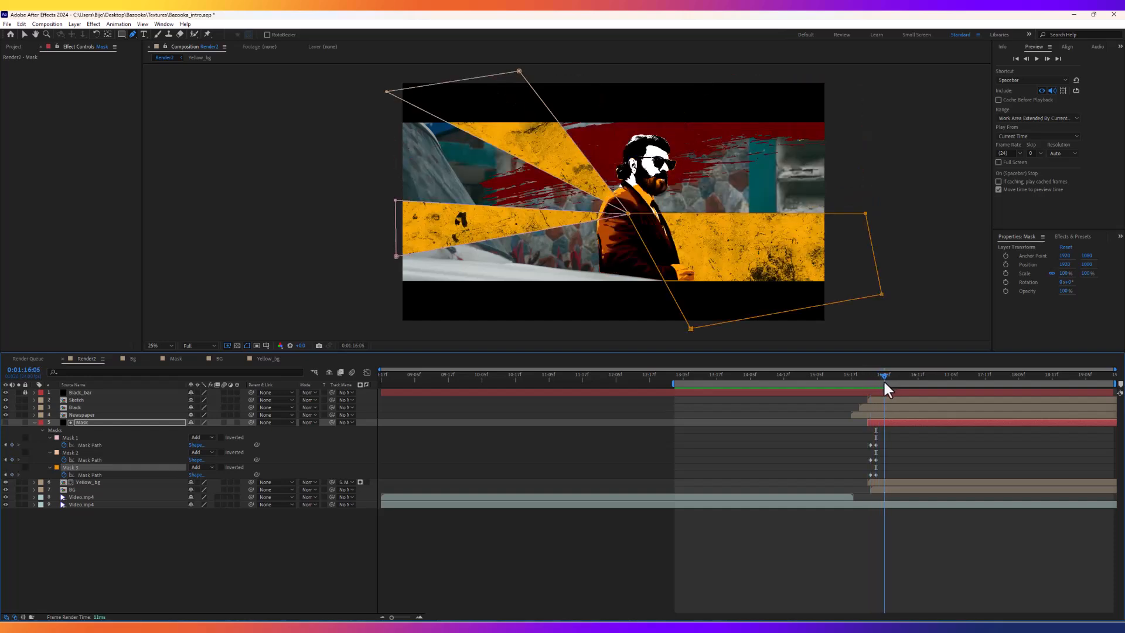
drag(395, 200, 396, 202)
drag(396, 256, 429, 337)
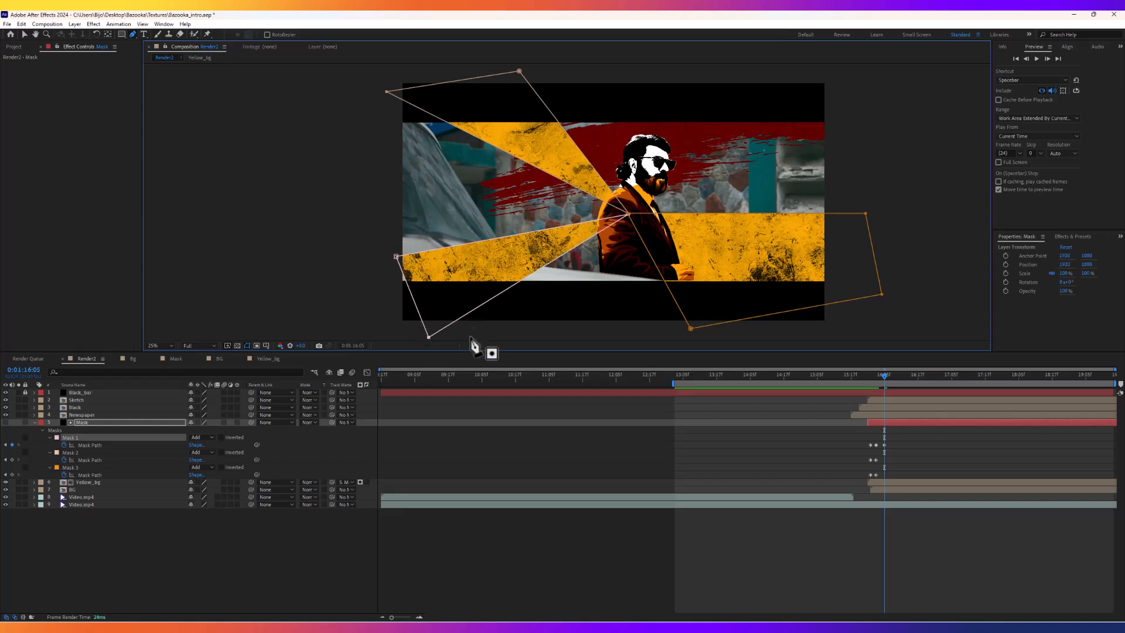
drag(430, 341, 399, 324)
drag(520, 71, 368, 157)
At 0:01:16:05, bend Mask 3 into a low ray along the lower-right edge and stretch Mask 2's upper corner outward.
drag(866, 218, 758, 285)
drag(881, 294, 943, 250)
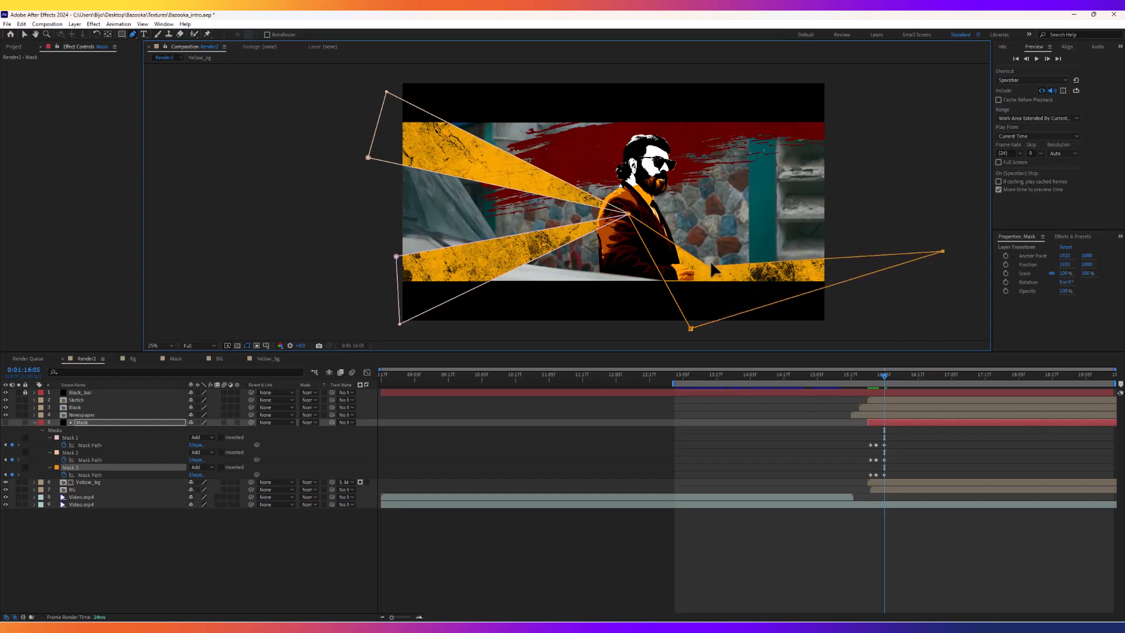
drag(709, 265, 715, 253)
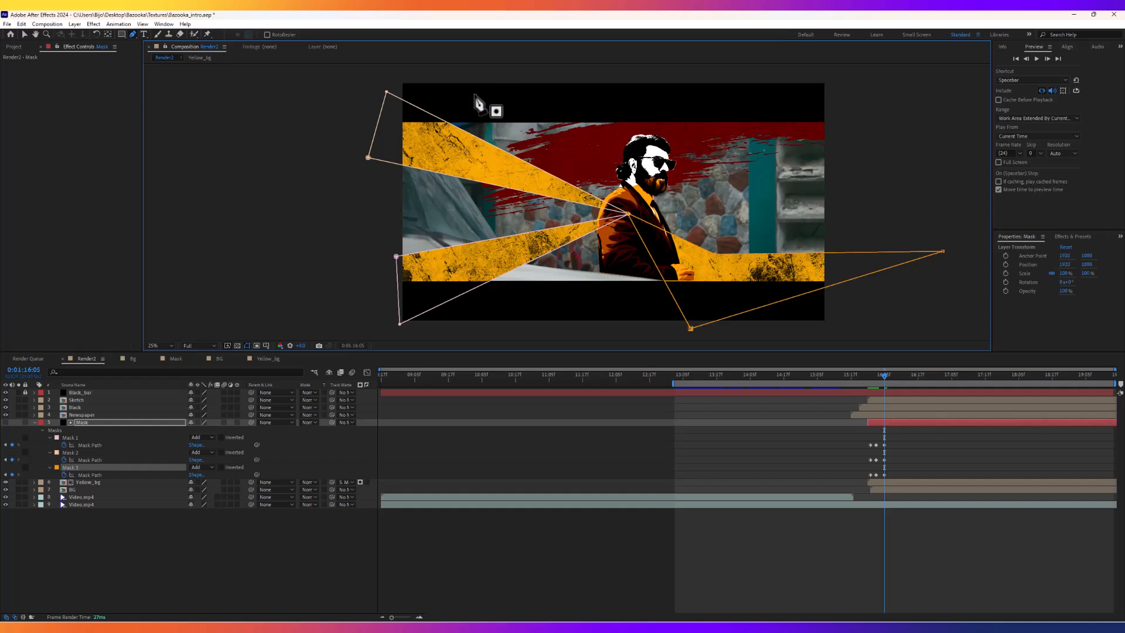
drag(387, 93, 379, 74)
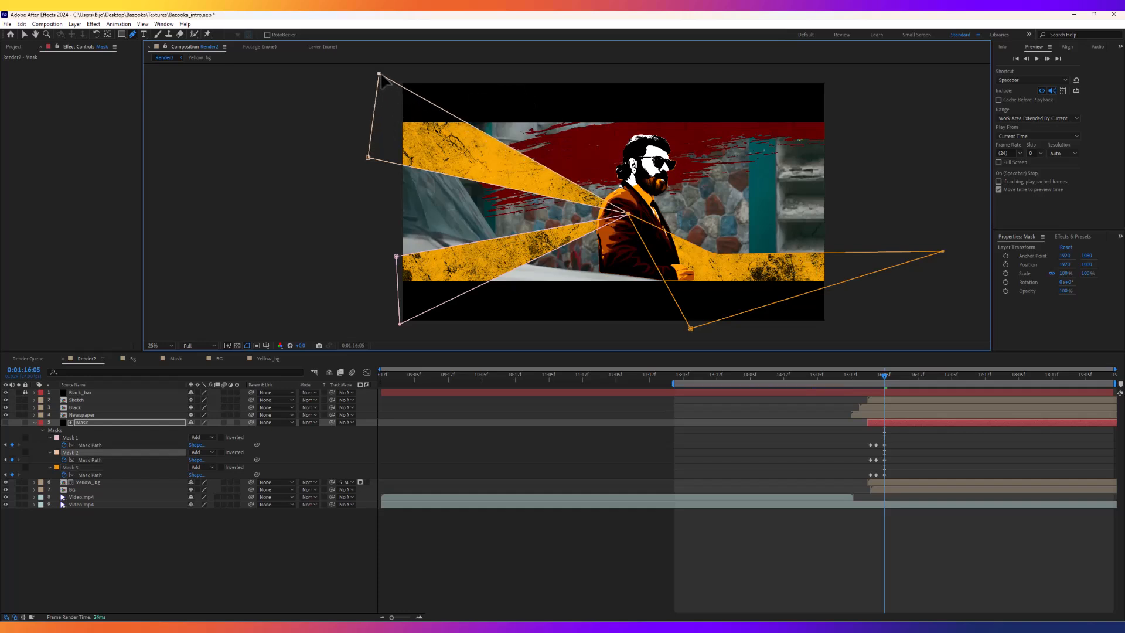
Copy the first Mask Path keyframes of all three masks and paste them at 0:01:16:08.
drag(878, 380, 890, 382)
drag(874, 441, 871, 477)
key(ctrl+c)
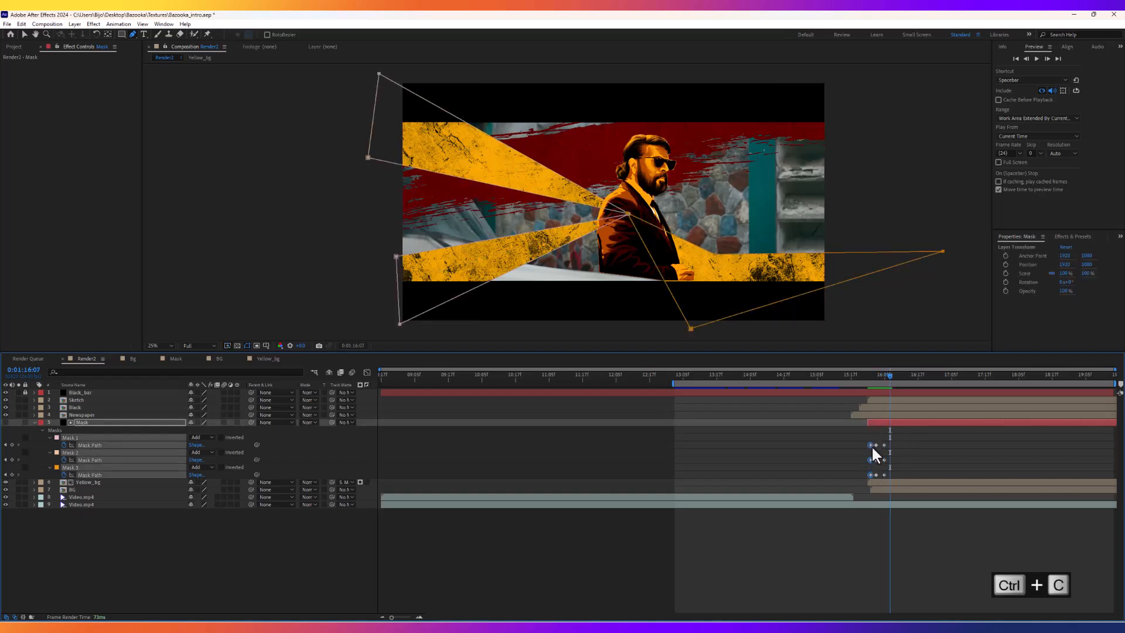
click(891, 375)
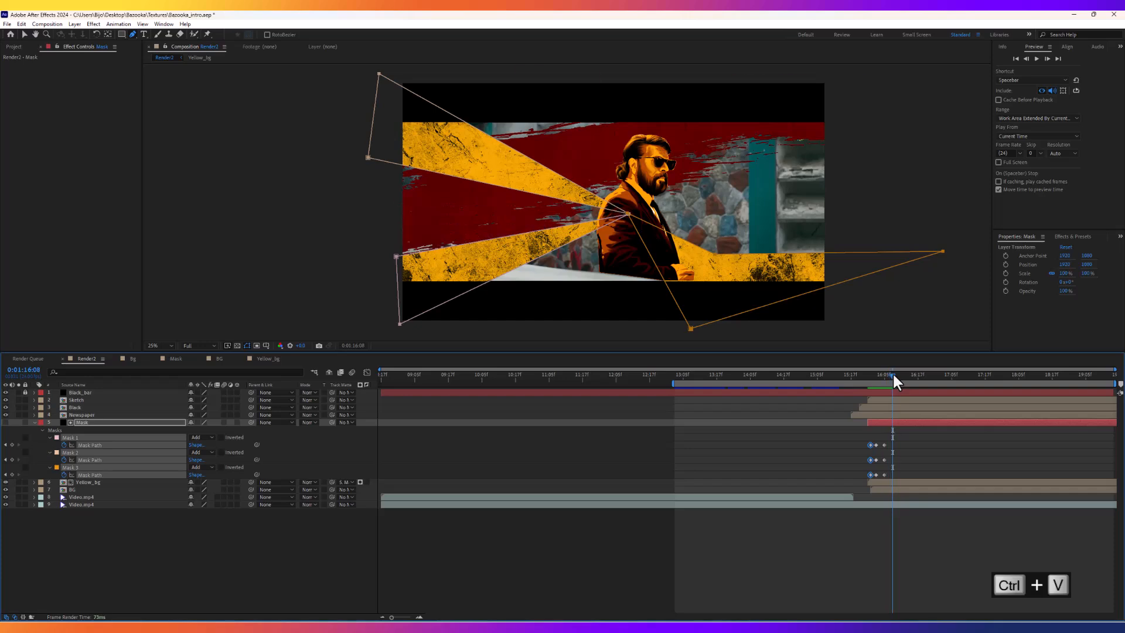
key(ctrl+v)
mouse_move(892, 375)
mouse_down()
mouse_move(868, 378)
mouse_move(895, 378)
mouse_up()
Convert all Mask Path keyframes of the three masks to Hold interpolation in the Graph Editor.
drag(918, 432, 861, 476)
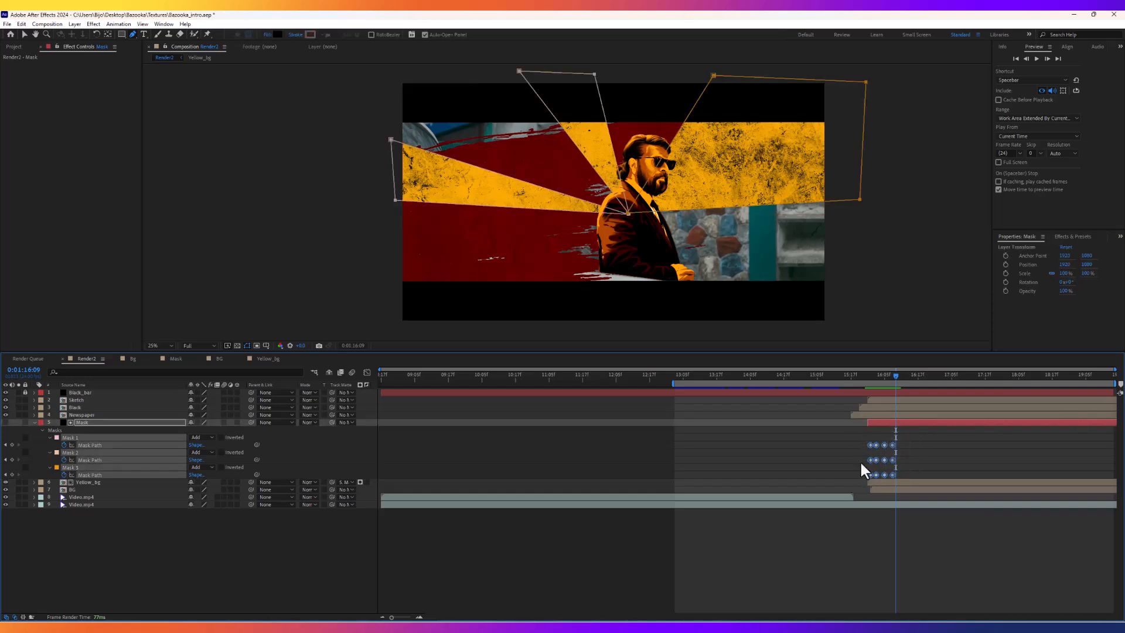
click(366, 372)
drag(844, 416, 933, 398)
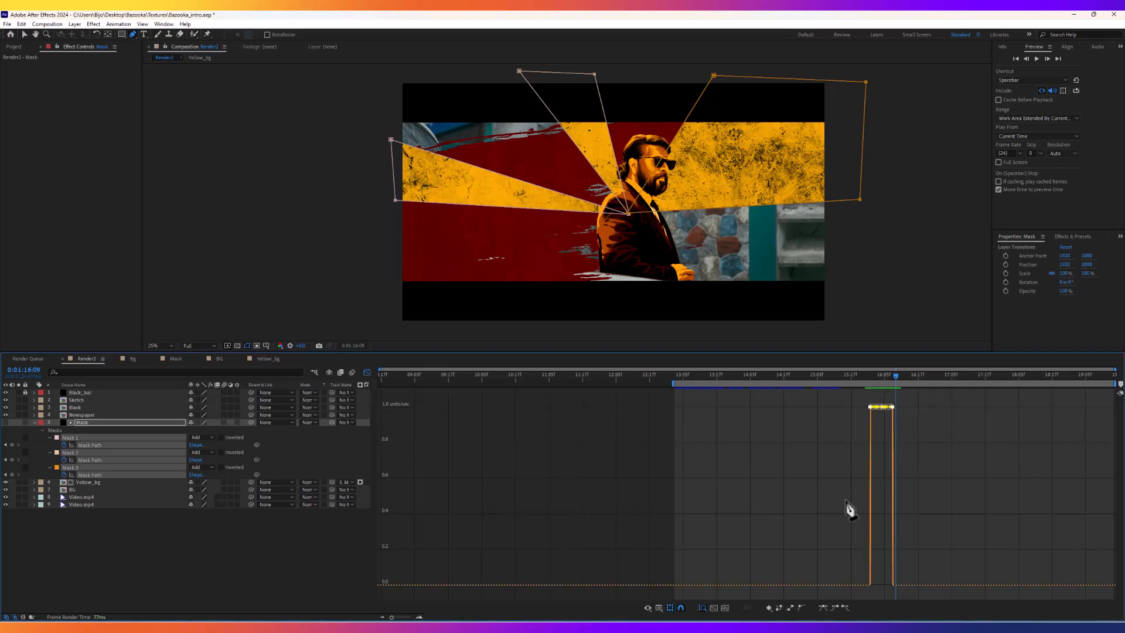
click(779, 609)
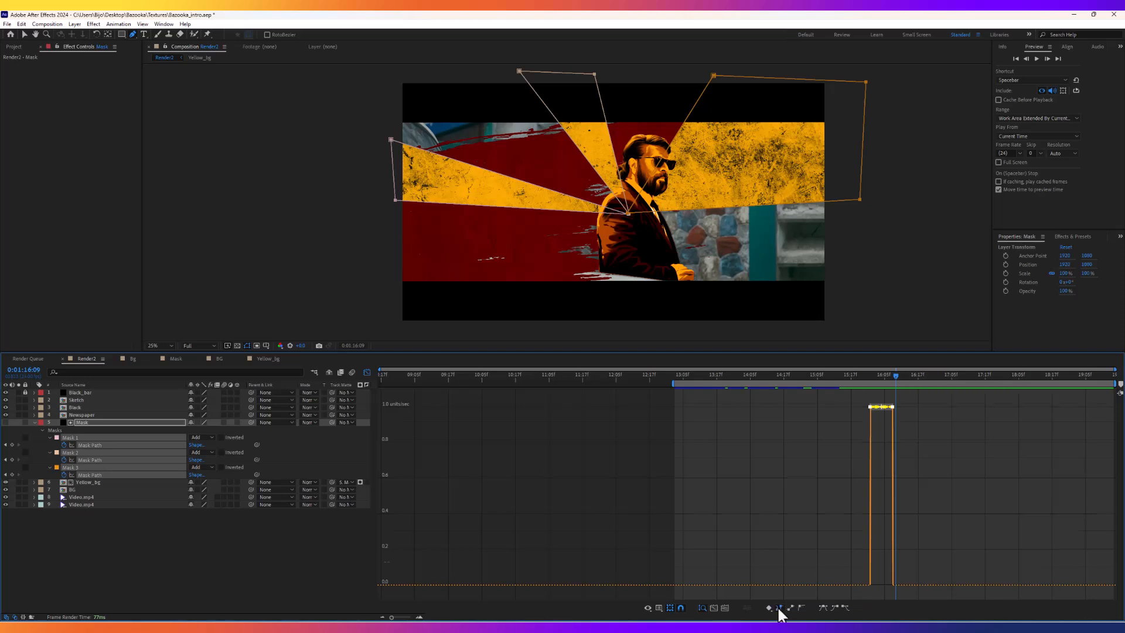
Play and scrub through the ray animation from about 0:01:15:16 to check how the masks jump between shapes.
mouse_move(888, 380)
mouse_down()
mouse_move(871, 377)
mouse_move(898, 379)
mouse_up()
key(space)
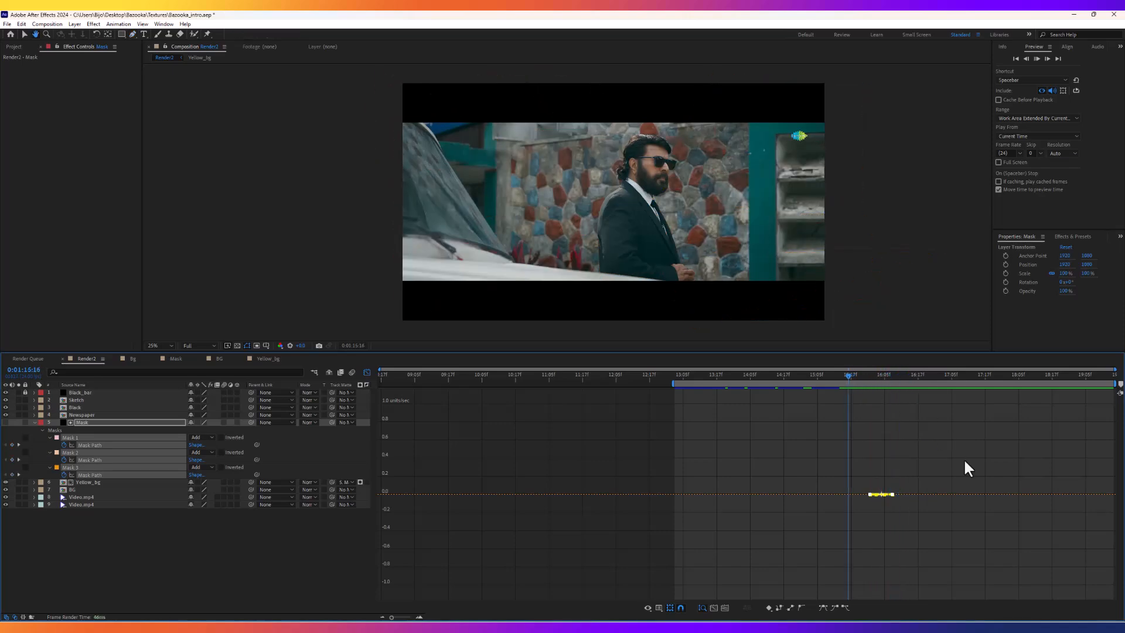
key(space)
drag(869, 377, 899, 388)
key(space)
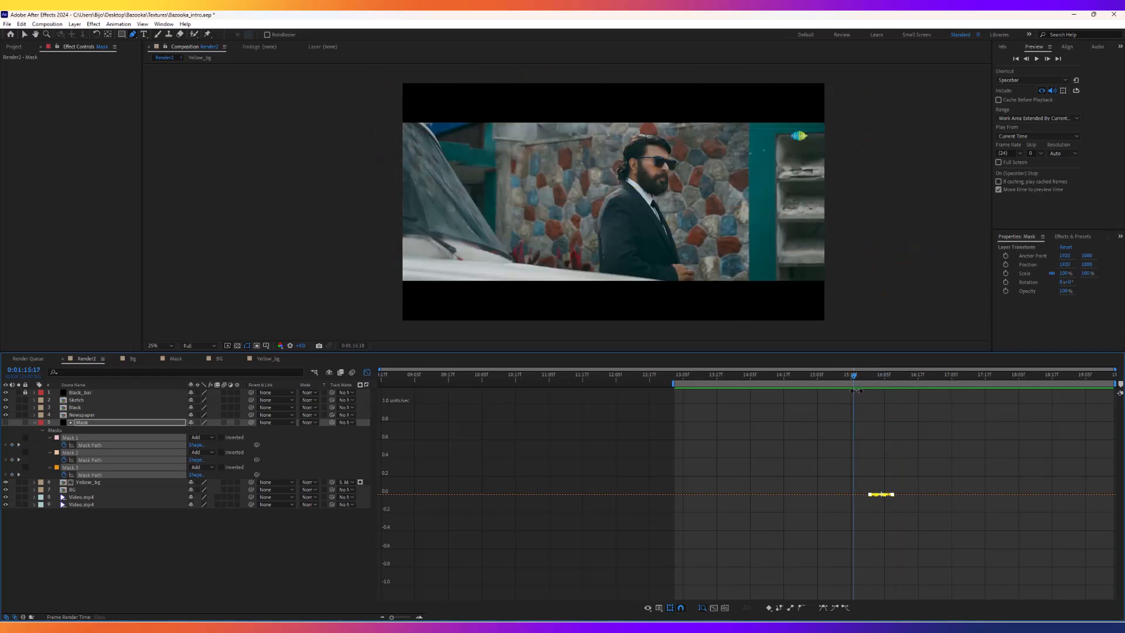
key(space)
click(878, 379)
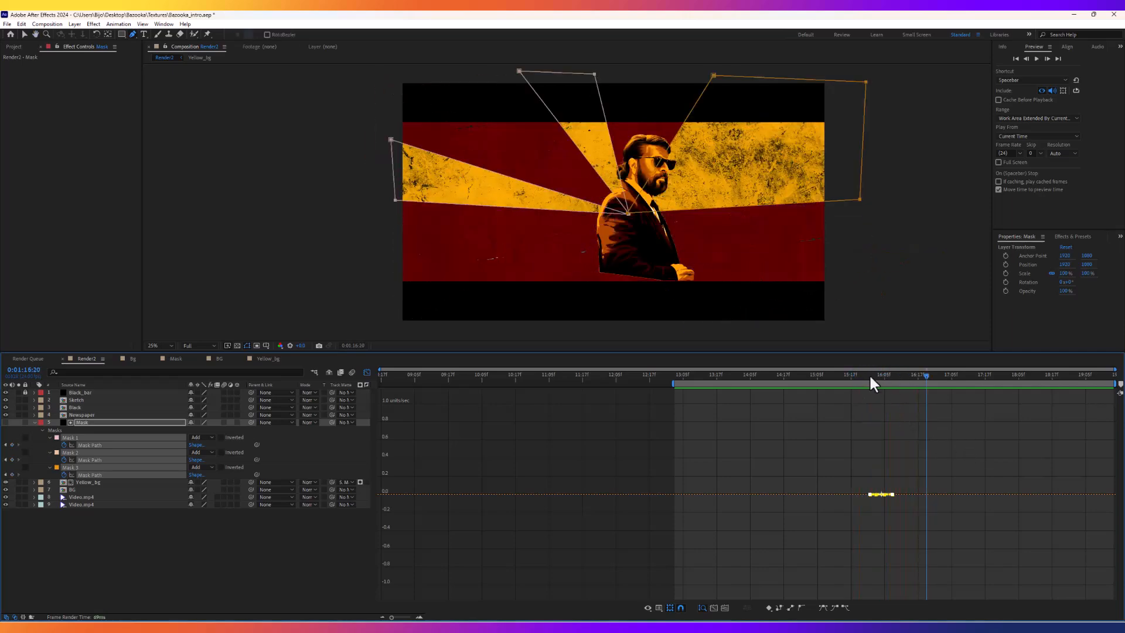
key(space)
key(space)
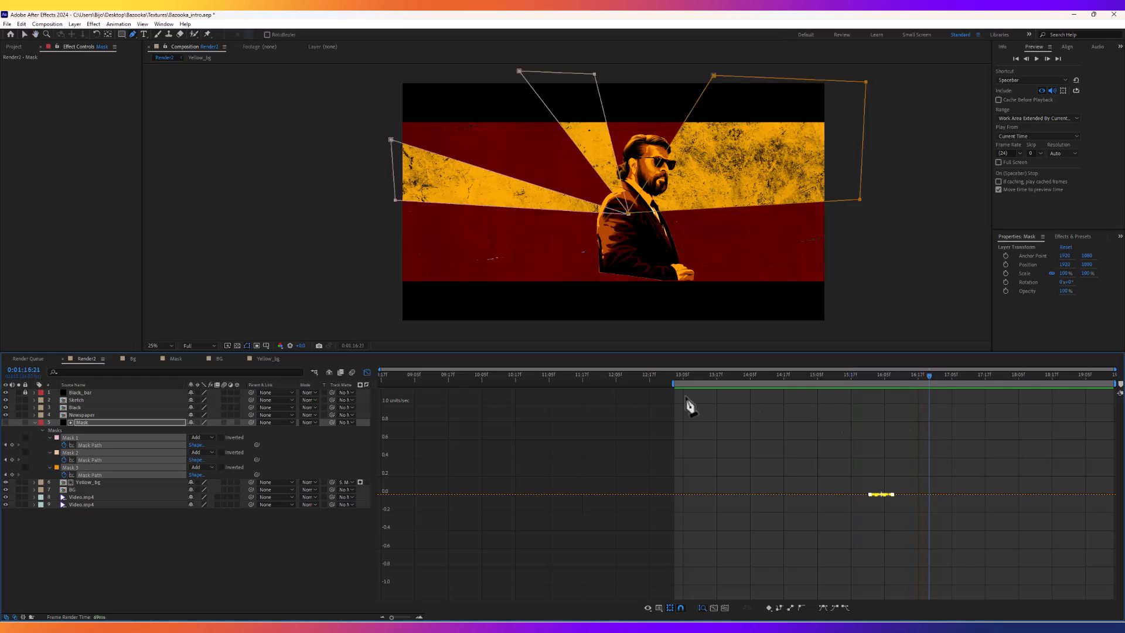
Return to the layer bars and trim the ends of the Mask and Yellow_bg layers near 0:01:16:17.
click(35, 422)
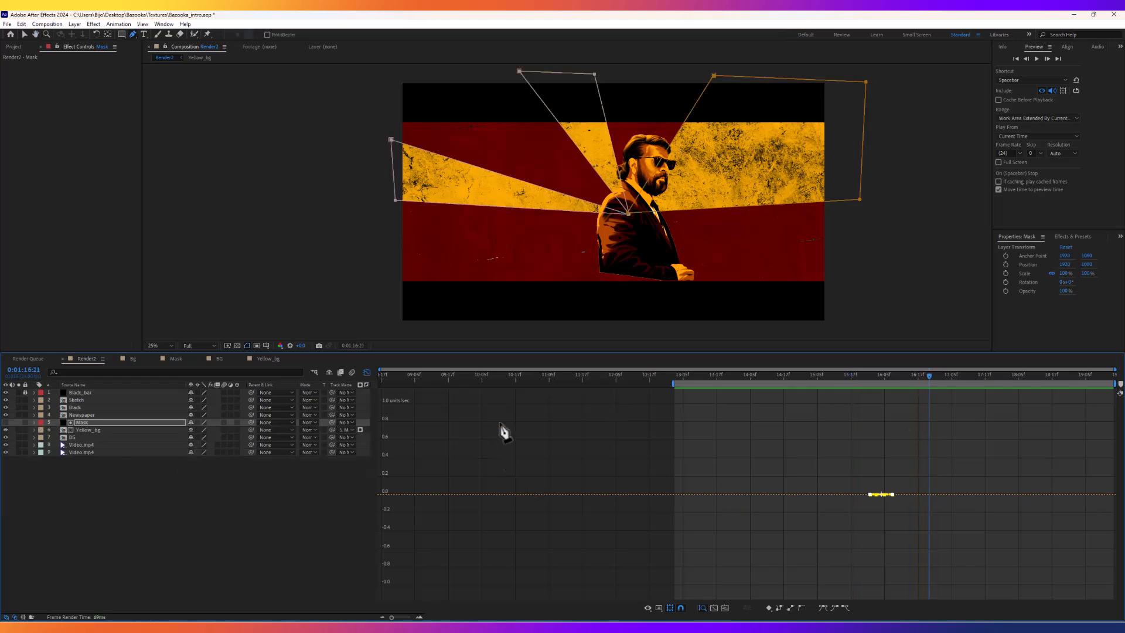
click(366, 372)
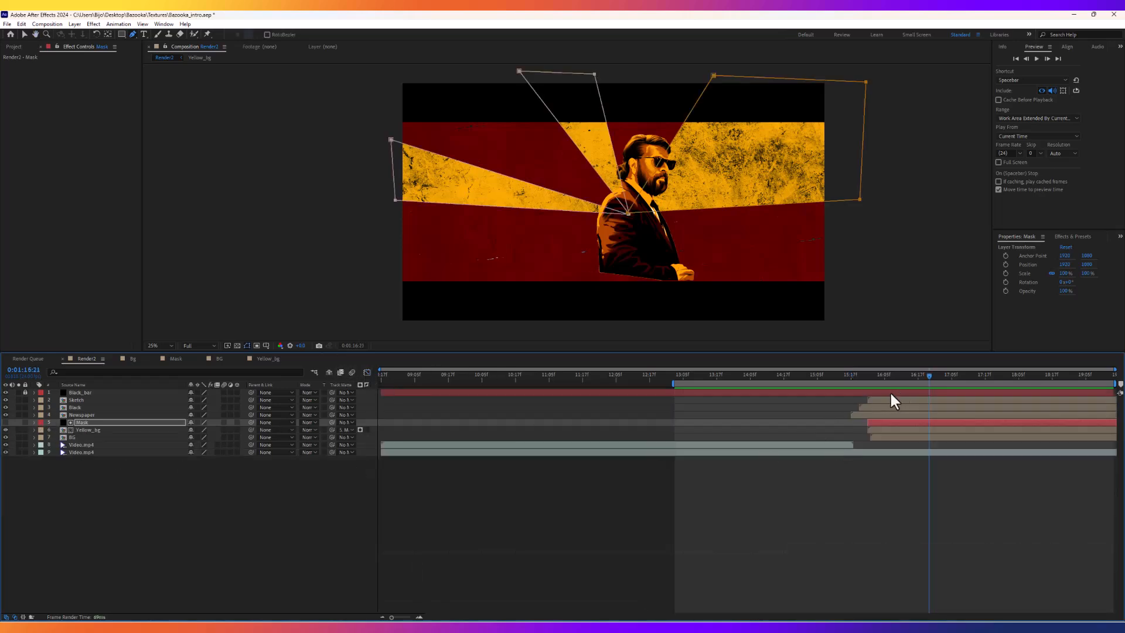
ctrl+click(911, 429)
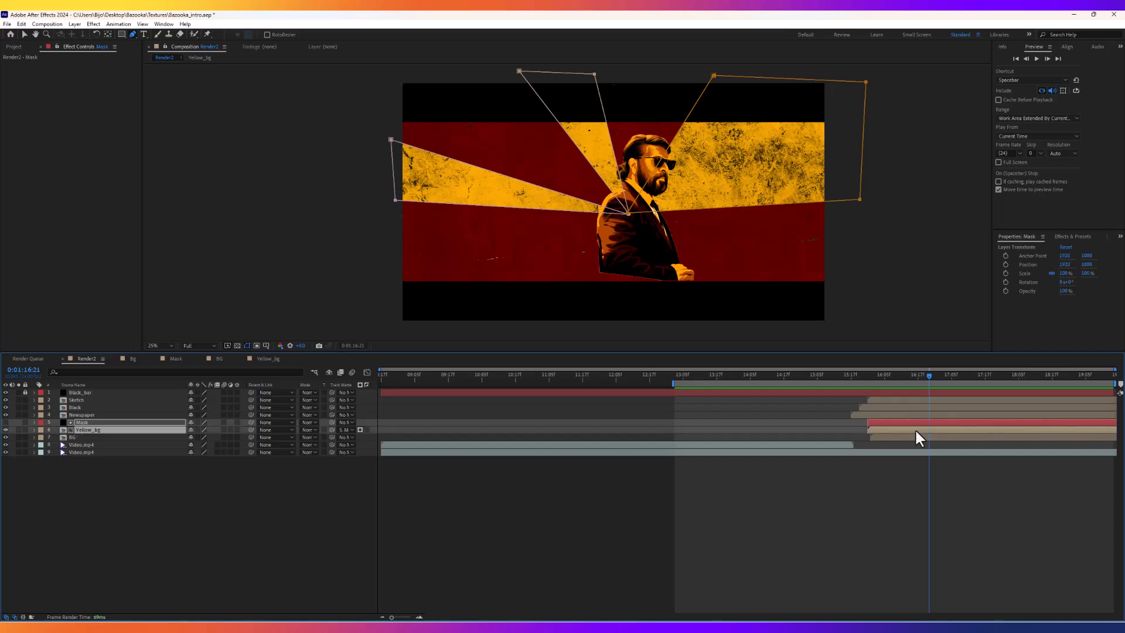
key(ctrl+z)
drag(875, 379, 920, 374)
click(925, 421)
key(alt+bracketright)
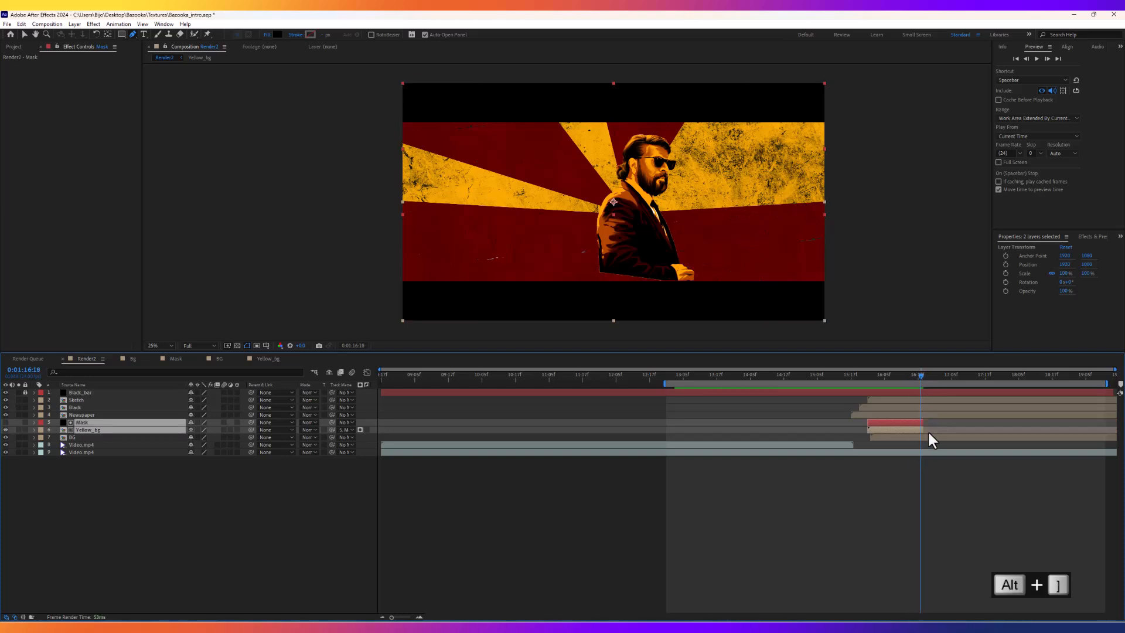
click(912, 381)
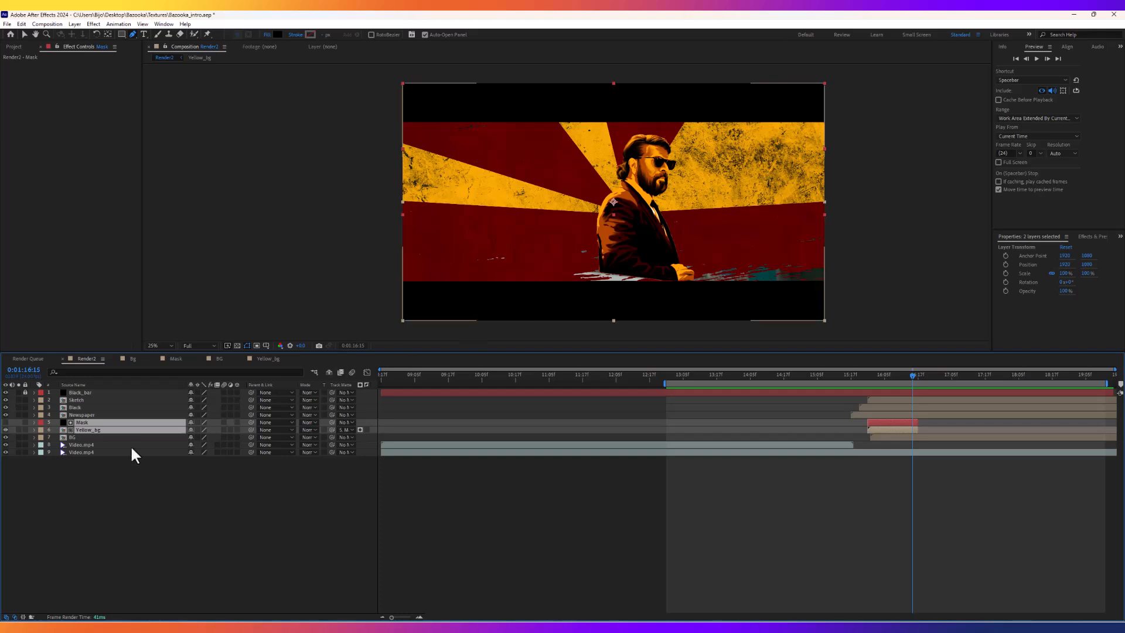
click(86, 467)
Open the Yellow_bg composition and place Sketch.png from the Images folder on the right half of its frame.
click(89, 431)
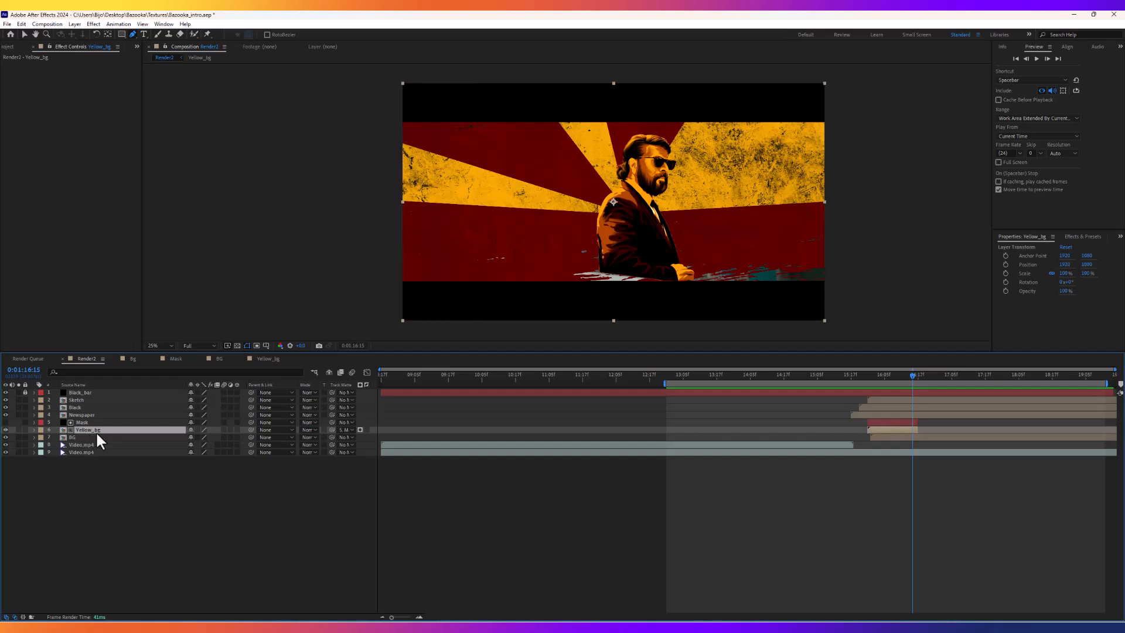
double_click(96, 430)
click(23, 47)
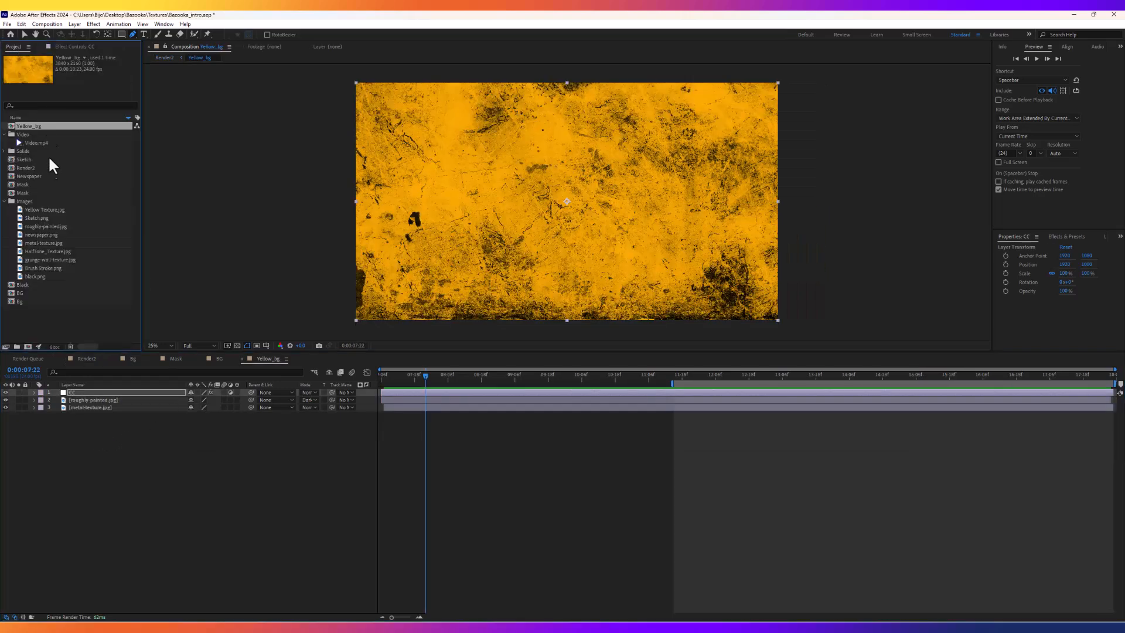
click(46, 268)
click(41, 251)
click(35, 244)
click(38, 226)
click(30, 218)
drag(28, 220, 662, 181)
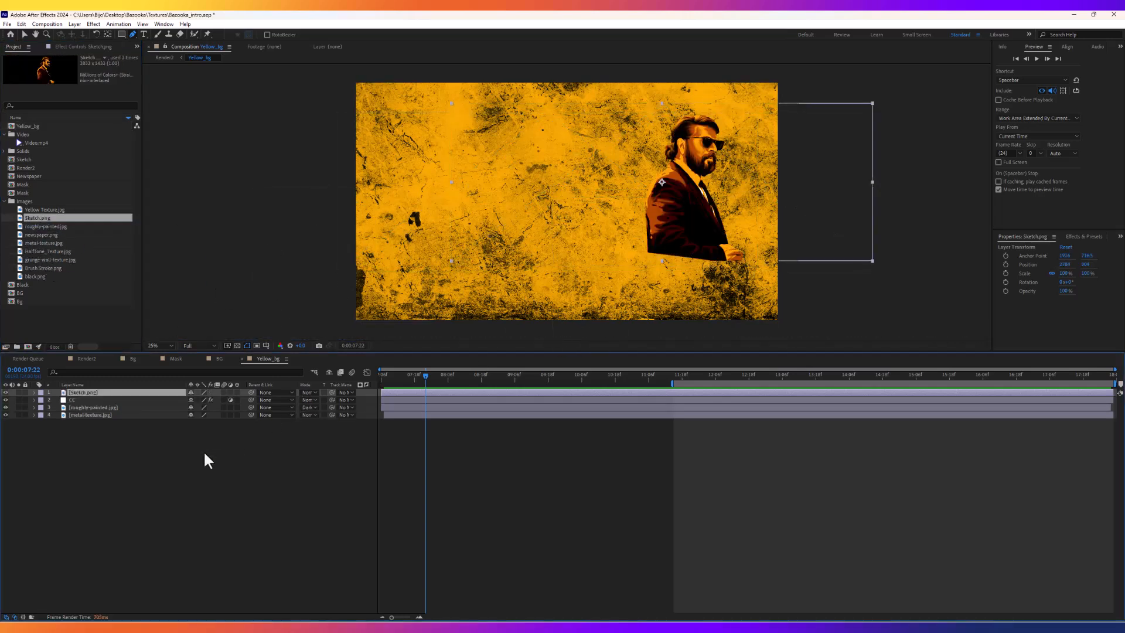
Enlarge the Sketch.png layer to over double size and position it so the face fills Render2's upper-right ray.
key(s)
drag(202, 399, 257, 399)
drag(728, 159, 678, 215)
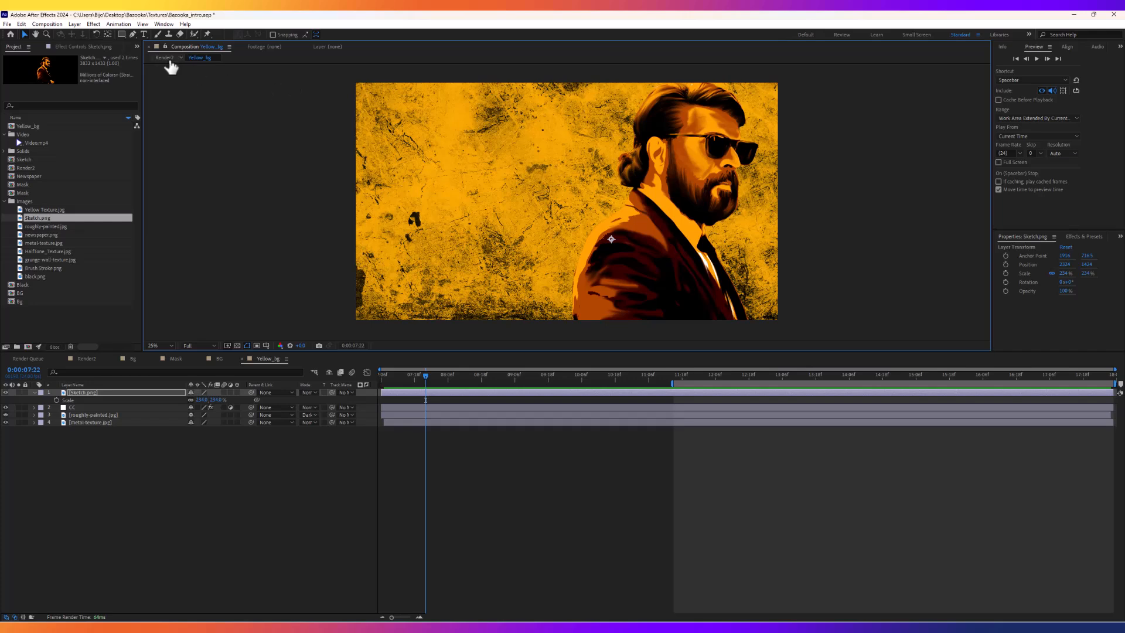
click(166, 58)
click(200, 57)
click(165, 58)
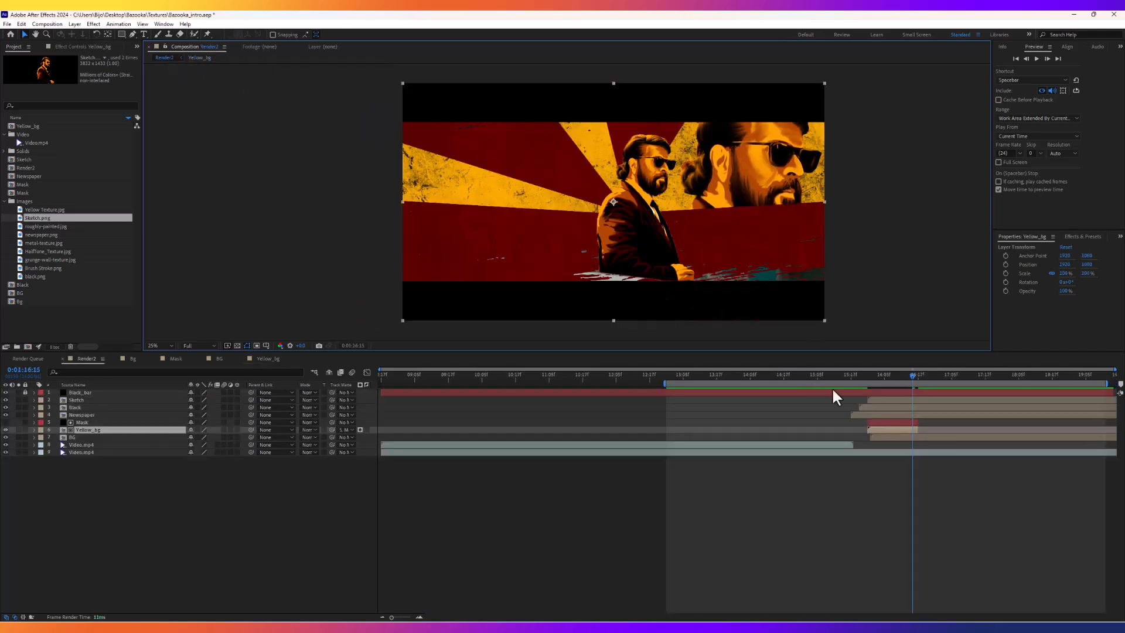
Preview the Render2 composition from about 0:01:15:16 to check the enlarged portrait inside the rays.
drag(916, 378, 851, 392)
key(space)
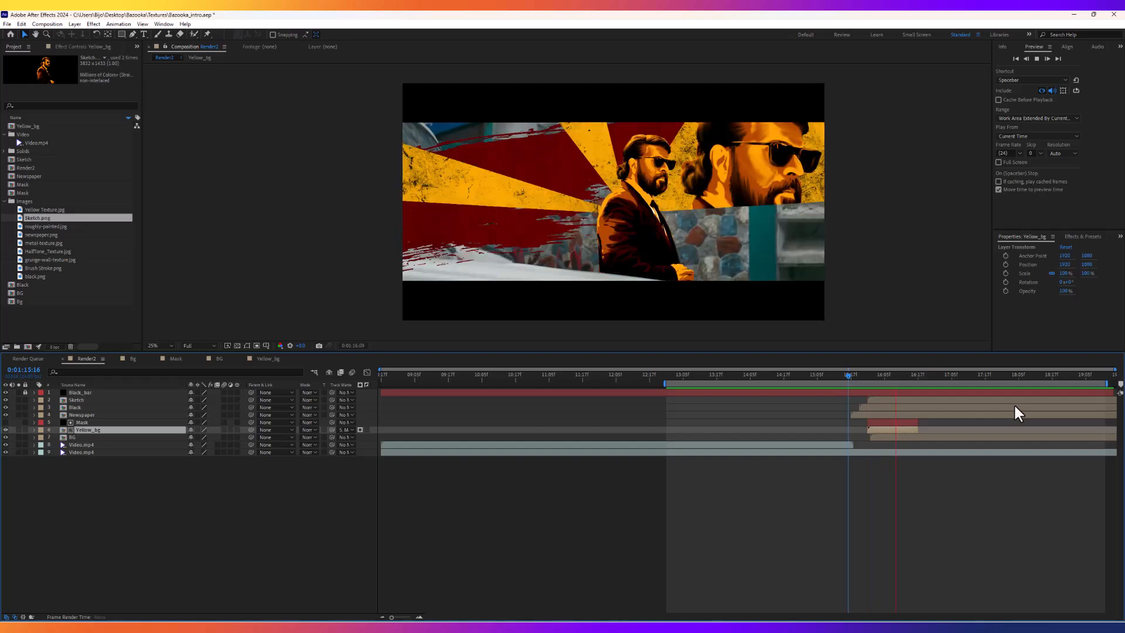
key(space)
mouse_move(857, 375)
mouse_down()
mouse_move(888, 382)
mouse_move(873, 380)
mouse_up()
key(space)
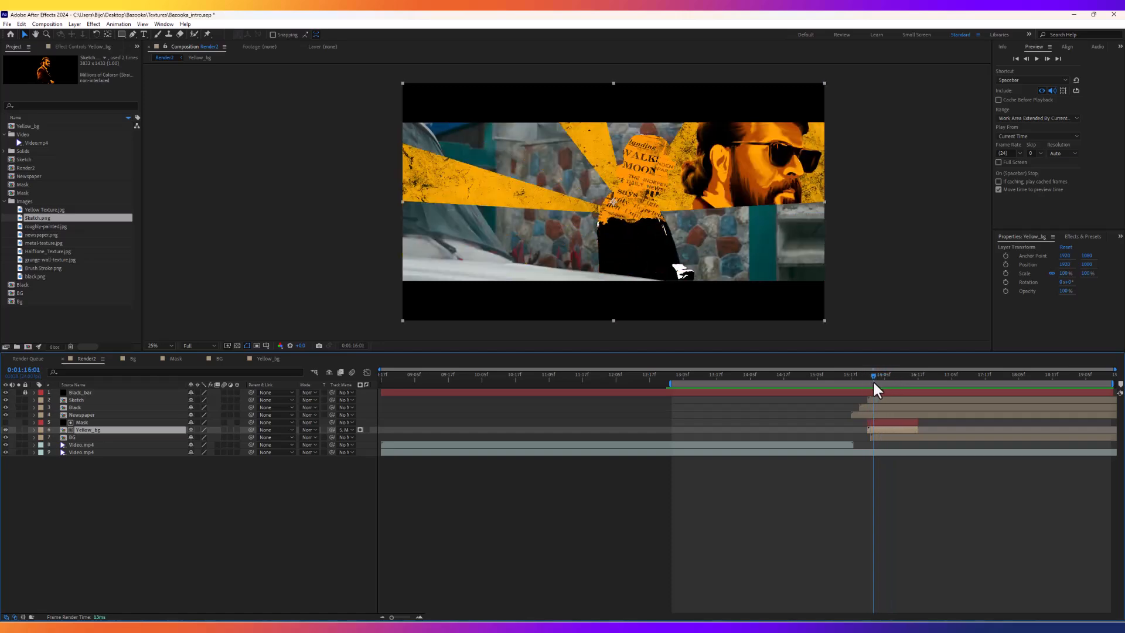
Reopen the Yellow_bg composition and slide the metal-texture.jpg layer slightly earlier to cover the composition's start.
double_click(111, 427)
mouse_move(406, 380)
mouse_down()
mouse_move(358, 385)
mouse_move(395, 381)
mouse_up()
click(390, 422)
drag(389, 423, 384, 422)
Trim the end of the Sketch.png layer near 0:00:07:19 and go back to the Render2 composition.
drag(387, 377, 414, 382)
click(428, 392)
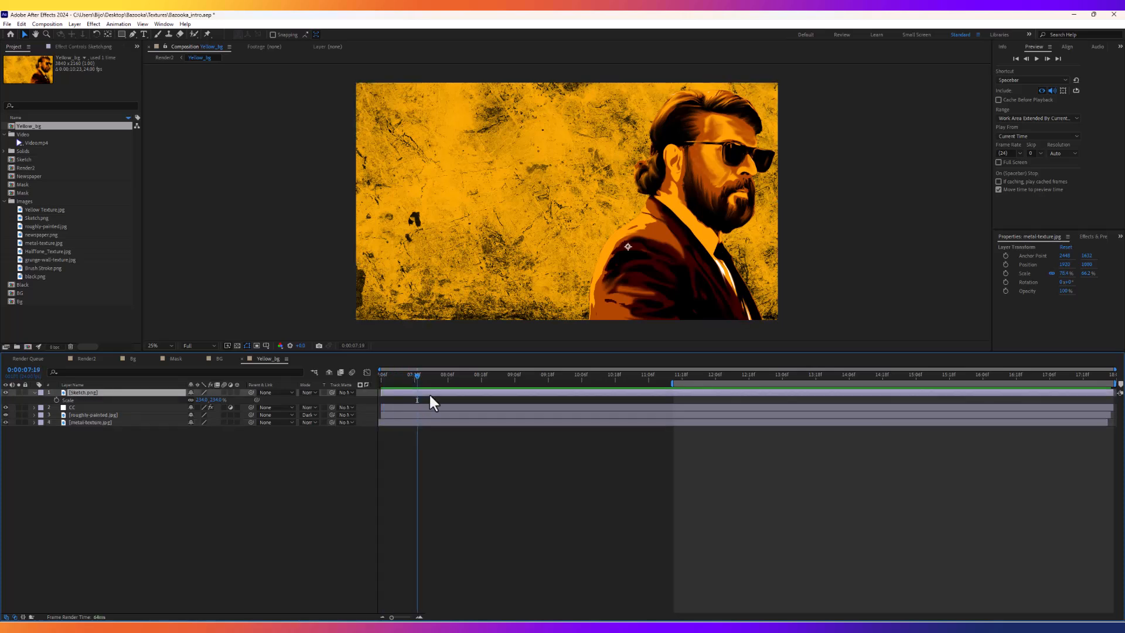
key(alt+bracketright)
mouse_move(398, 382)
mouse_down()
mouse_move(370, 382)
mouse_move(441, 379)
mouse_move(370, 381)
mouse_move(420, 378)
mouse_move(380, 379)
mouse_up()
click(163, 58)
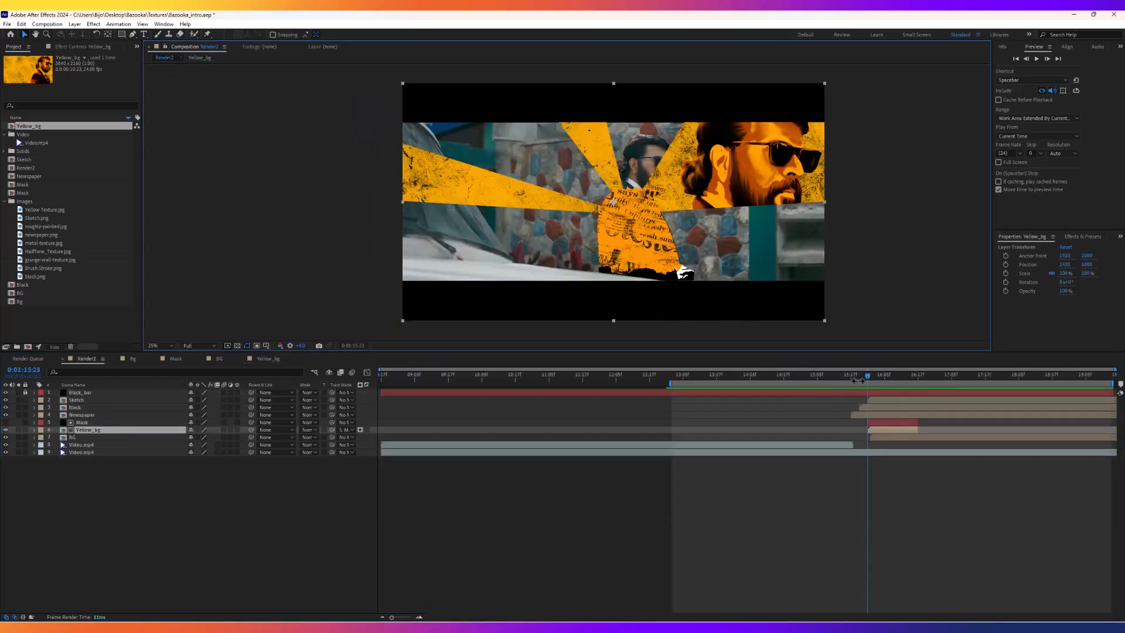
Play the Render2 composition from just before the rays start to check the shortened portrait appearance.
click(842, 375)
key(space)
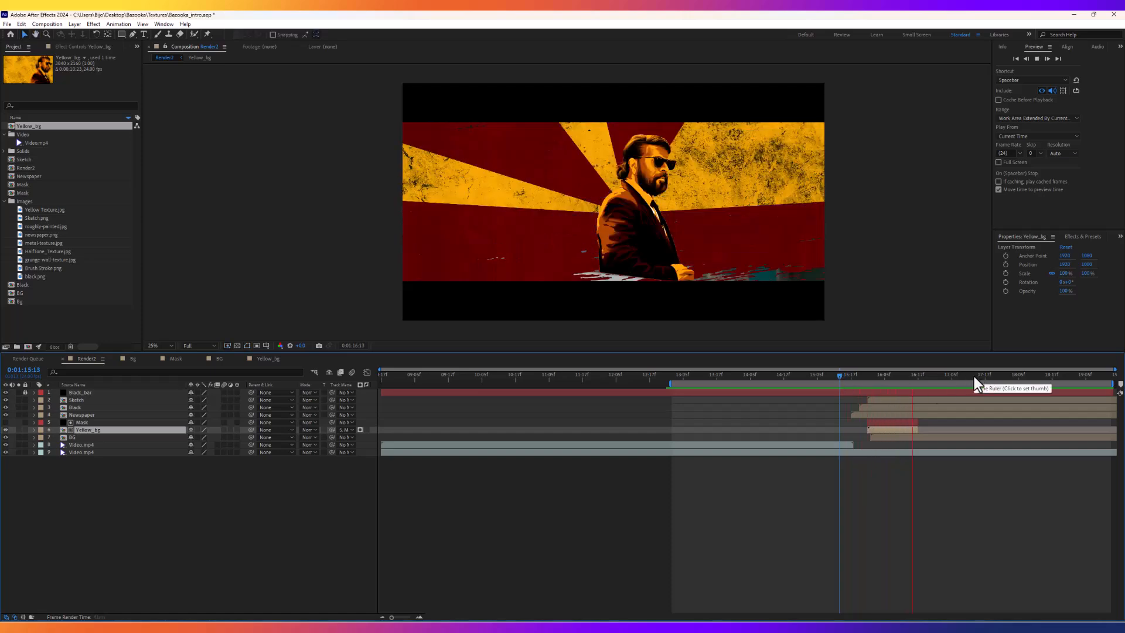
mouse_move(854, 379)
mouse_down()
mouse_move(842, 379)
mouse_move(885, 382)
mouse_move(852, 382)
mouse_up()
key(space)
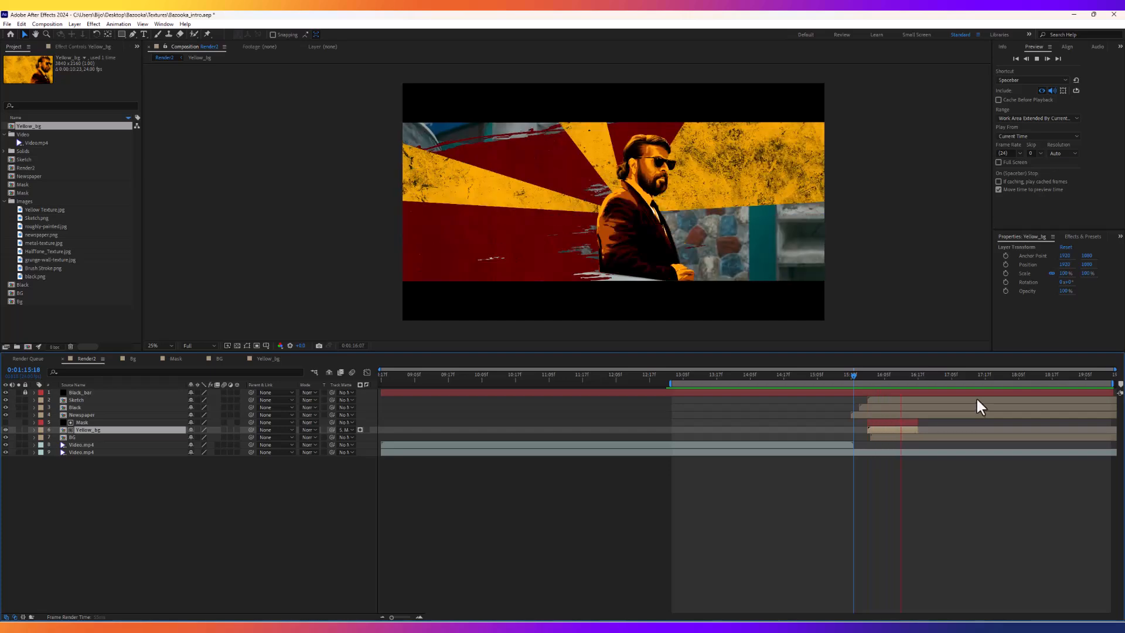
click(875, 379)
drag(873, 379, 865, 380)
right_click(122, 503)
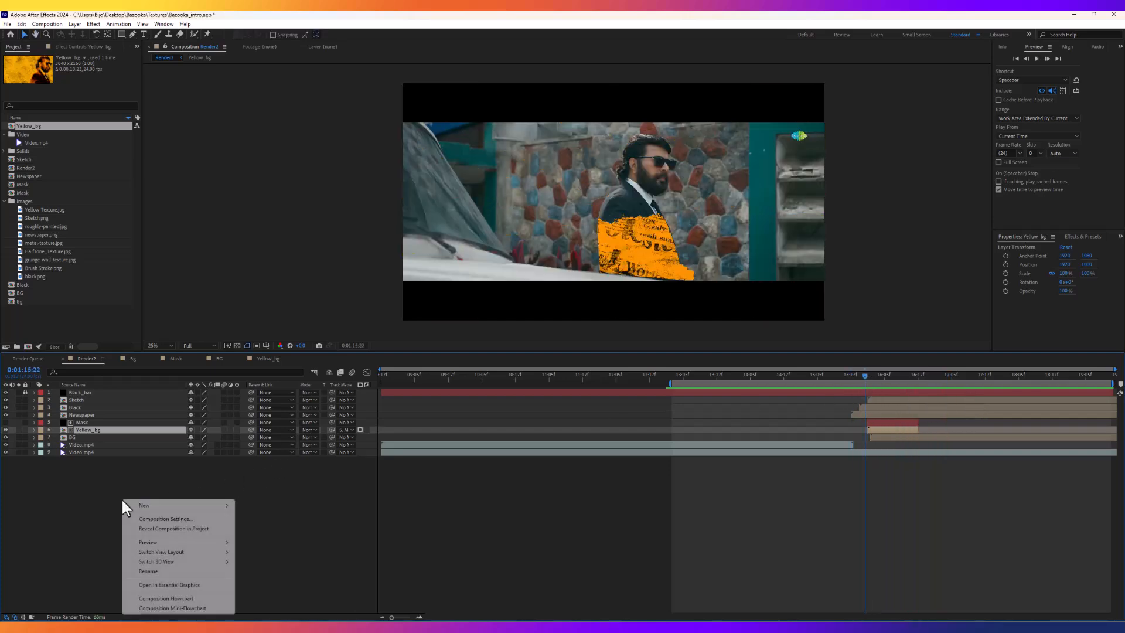
mouse_move(181, 505)
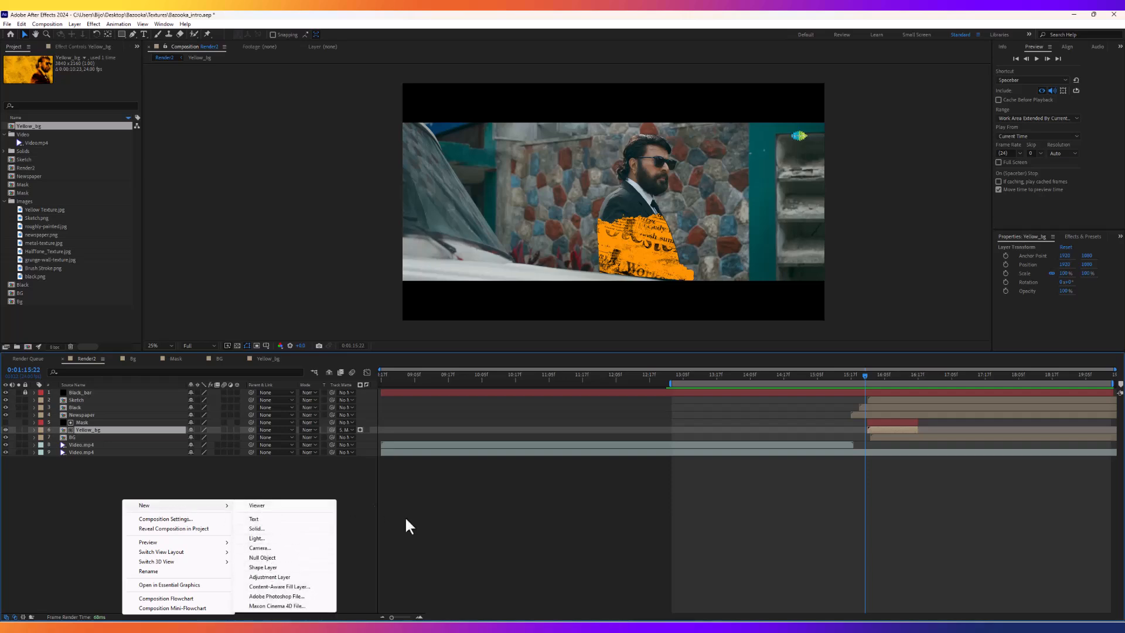
click(376, 507)
mouse_move(868, 380)
mouse_down()
mouse_move(908, 383)
mouse_move(887, 381)
mouse_up()
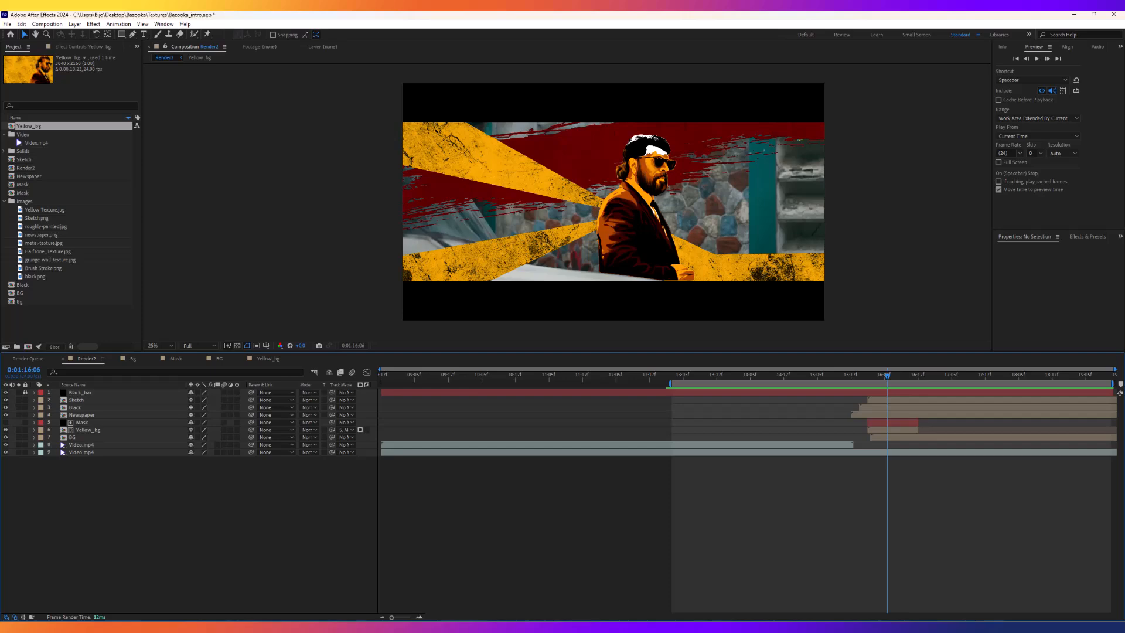
Switch to the browser and play the Bazooka teaser on YouTube around 1:16 to study the portrait's scale-up.
drag(1122, 499, 504, 12)
click(109, 468)
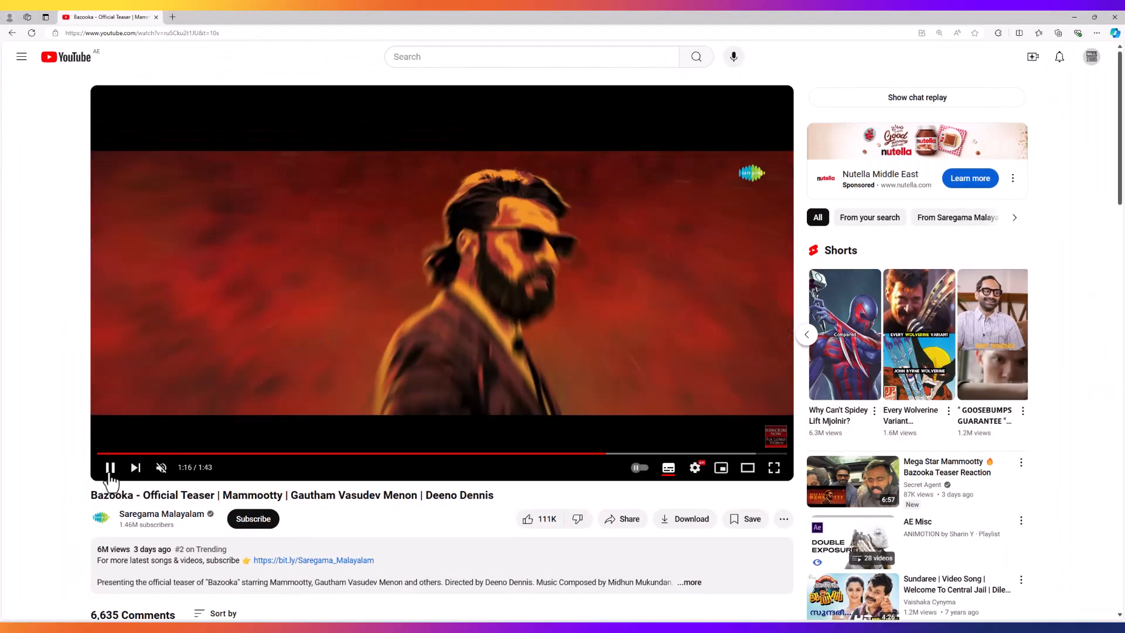
click(110, 474)
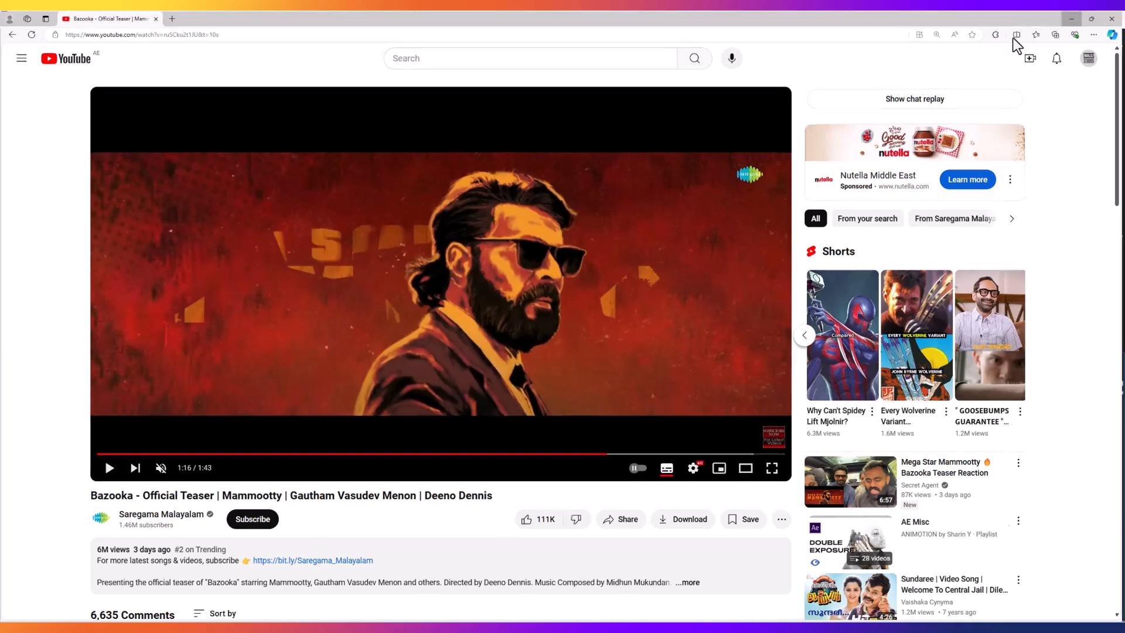
click(1074, 17)
In the After Effects Render2 composition, add a null object and rename it Scale.
right_click(87, 397)
mouse_move(149, 403)
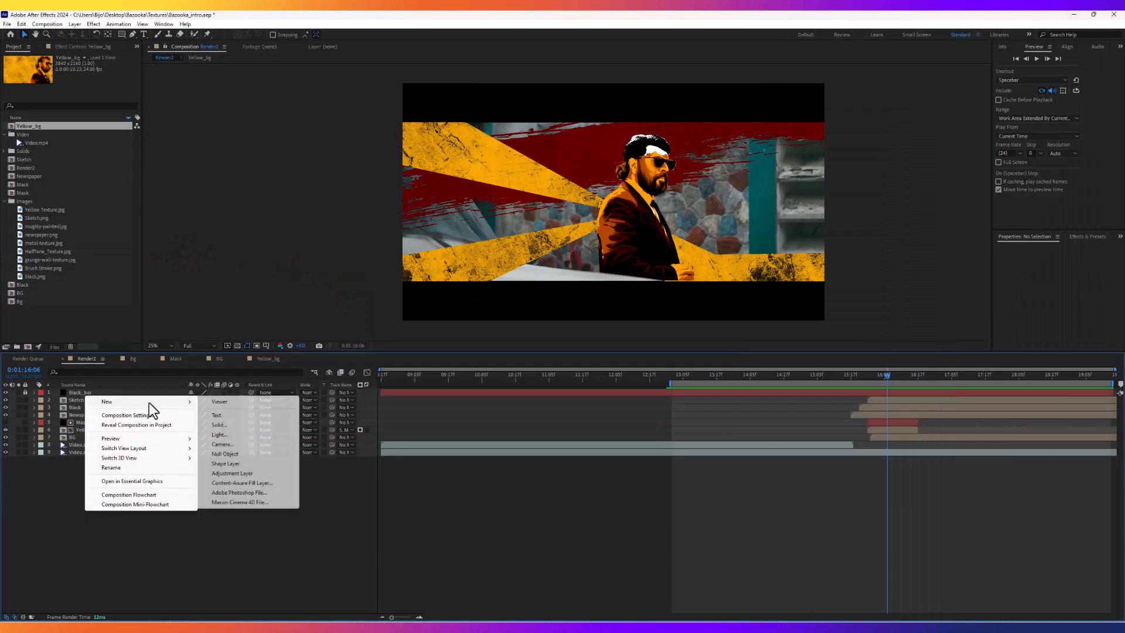
click(225, 454)
key(Return)
text(Scale)
click(119, 491)
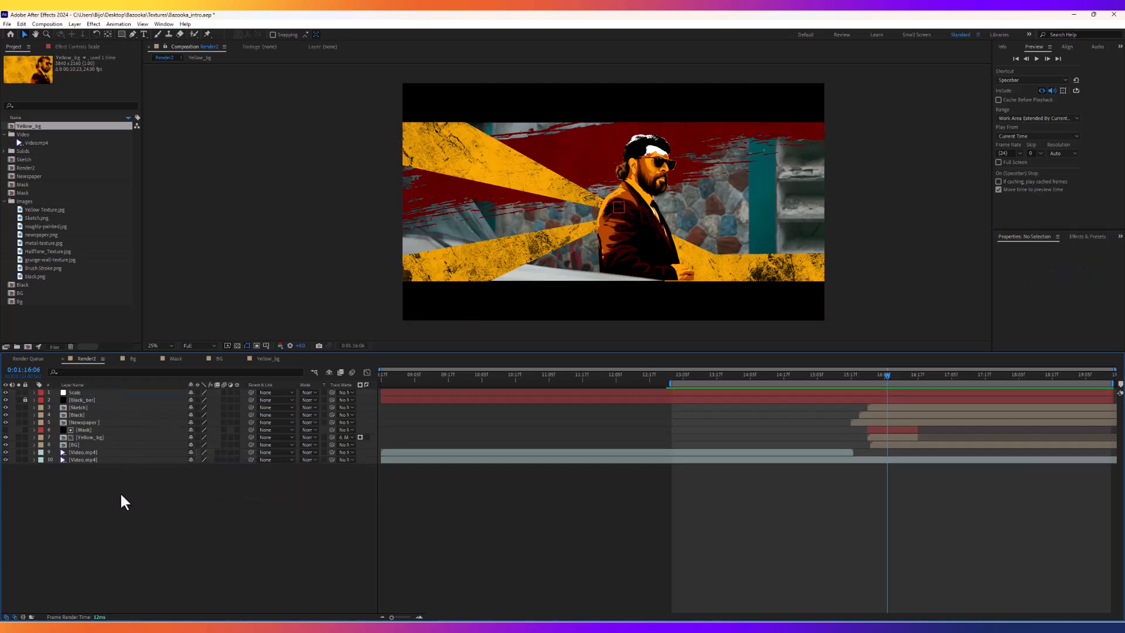
Move the Scale null's anchor point just above the man's head with the Pan Behind tool.
click(92, 393)
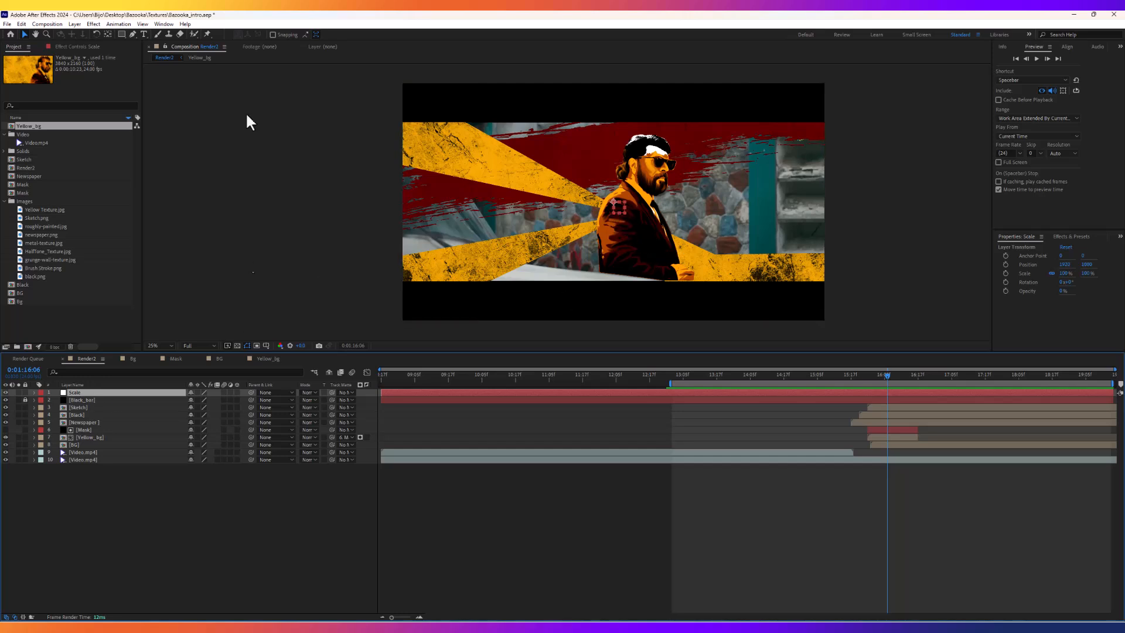
click(108, 34)
drag(613, 202, 648, 125)
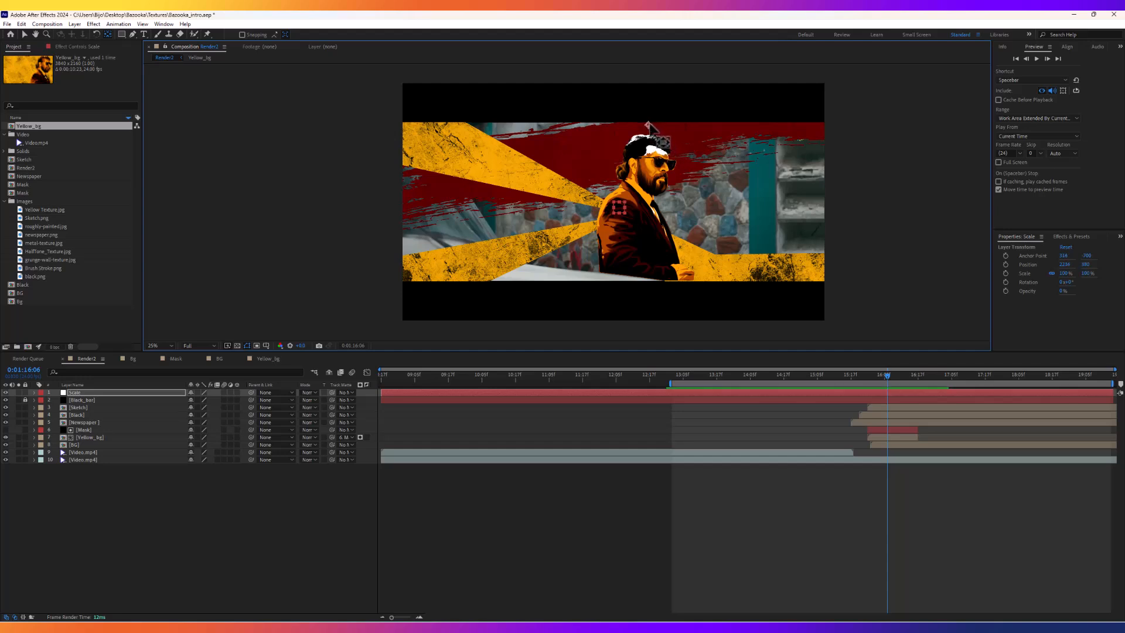
Place the earlier Video.mp4 clip below the other one and trim the later clip's start to the earlier clip's end.
click(83, 452)
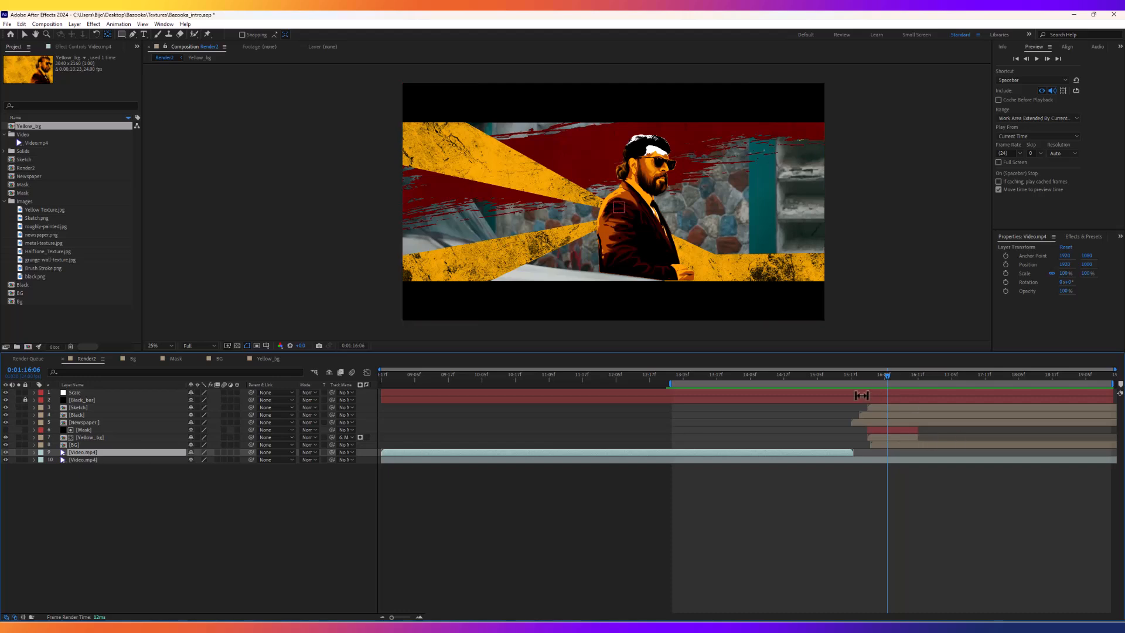
drag(85, 453, 83, 470)
drag(395, 463, 852, 463)
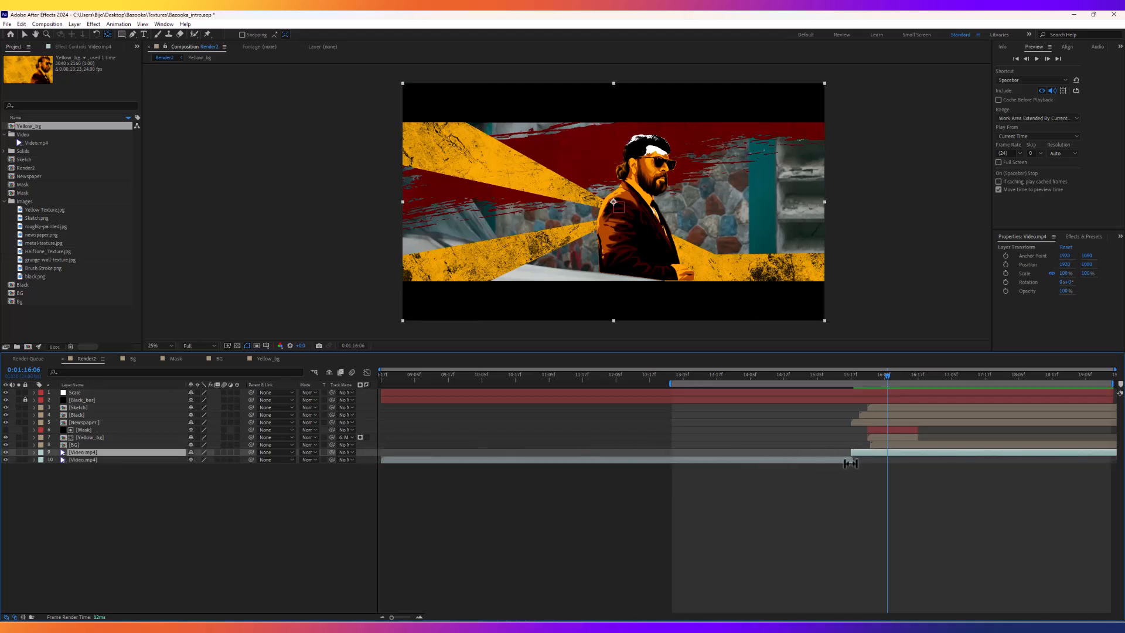
drag(849, 374, 892, 389)
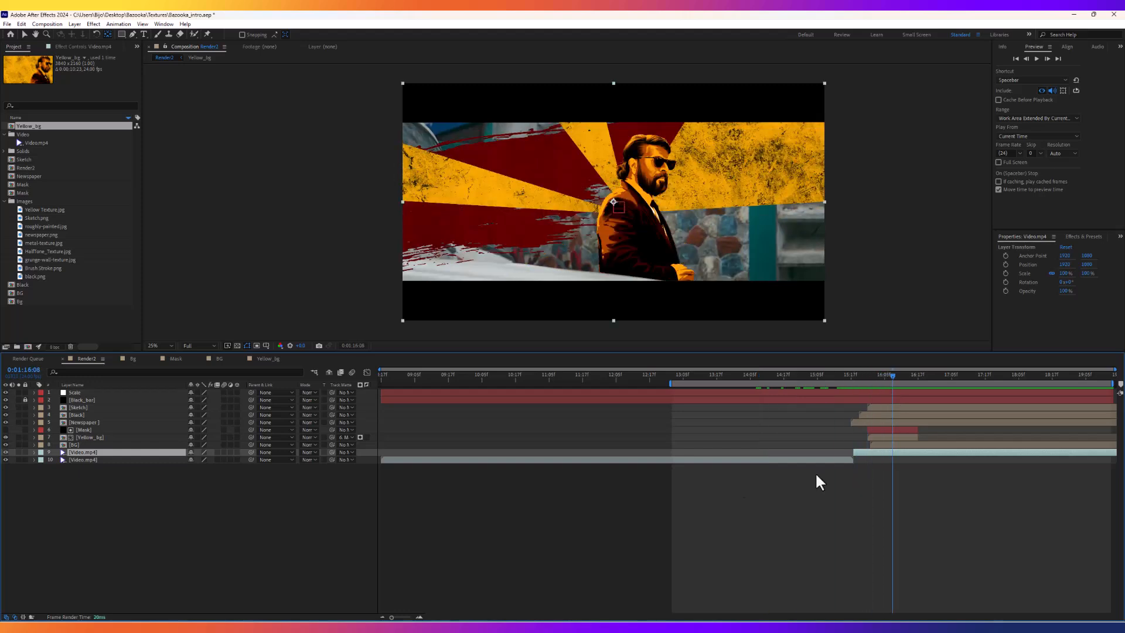
Parent the layers from Sketch through the upper Video.mp4 to the Scale null, test its scaling and undo the test.
shift+click(82, 407)
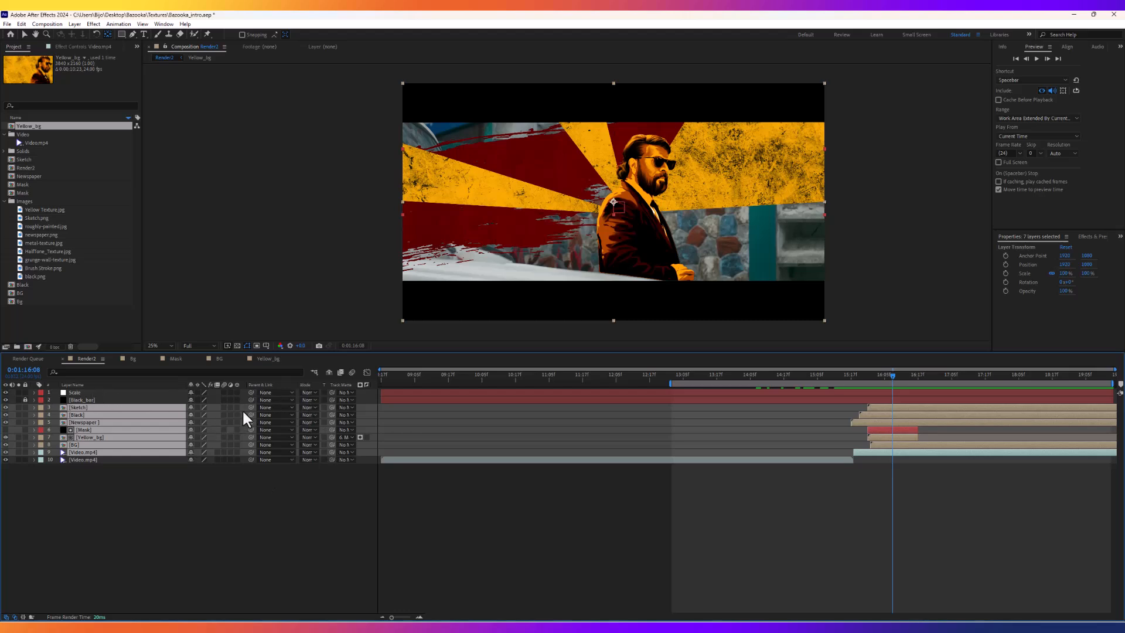
drag(248, 405, 89, 395)
click(75, 393)
key(s)
mouse_move(203, 400)
mouse_down()
mouse_move(233, 405)
mouse_move(208, 405)
mouse_up()
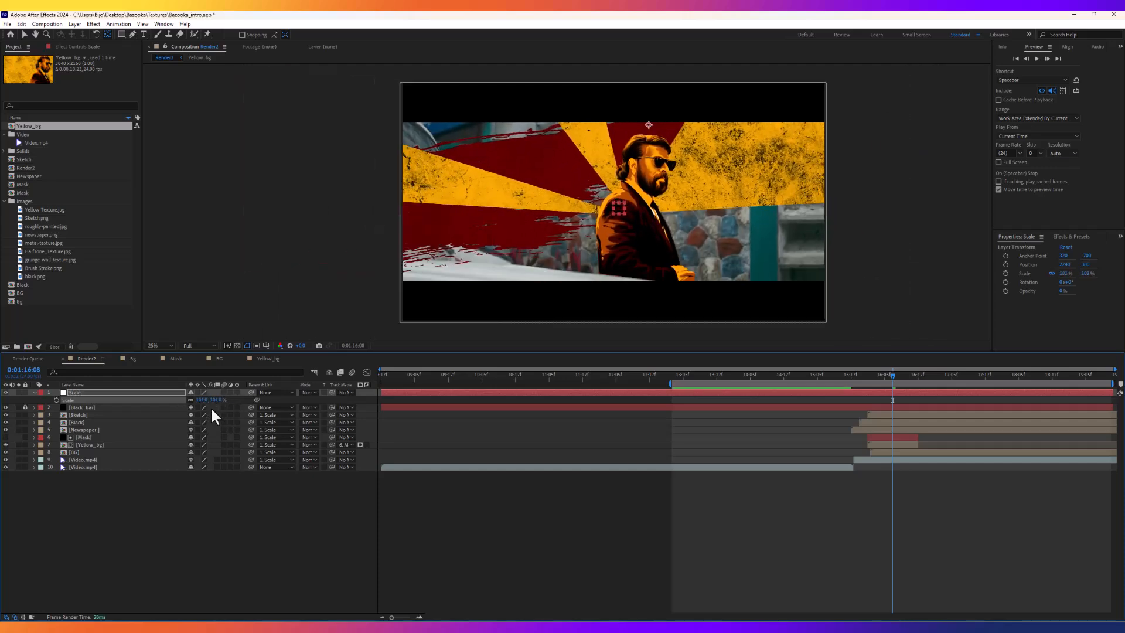
key(ctrl+z)
Keyframe the Scale null's scale at 100% at 0:01:16:12 and 163% at 0:01:16:19.
drag(852, 375, 904, 377)
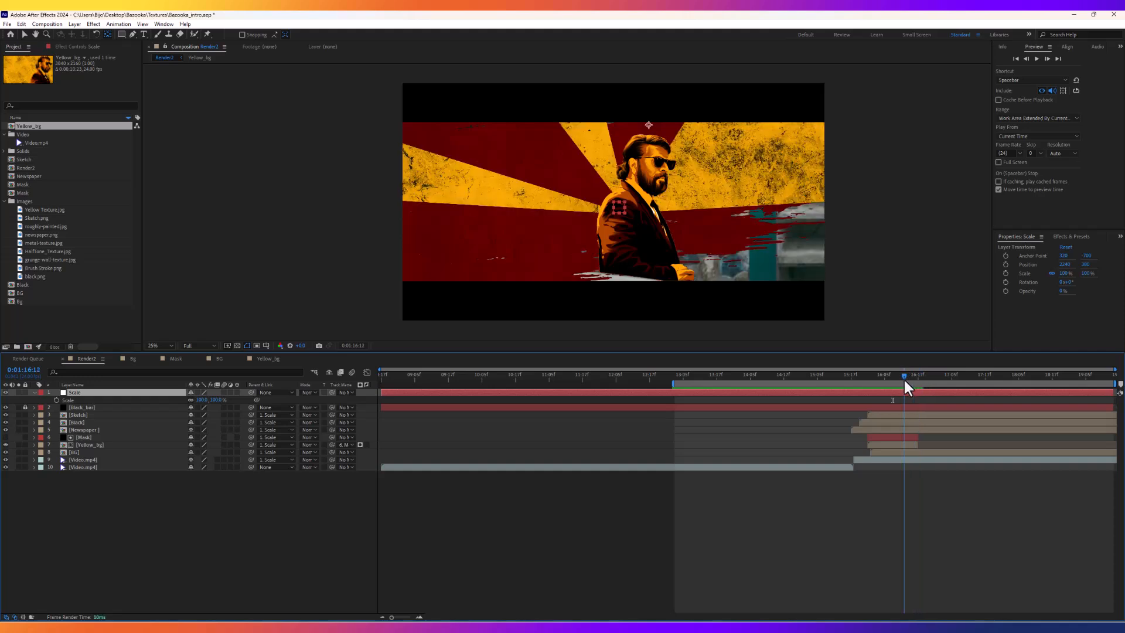
click(56, 400)
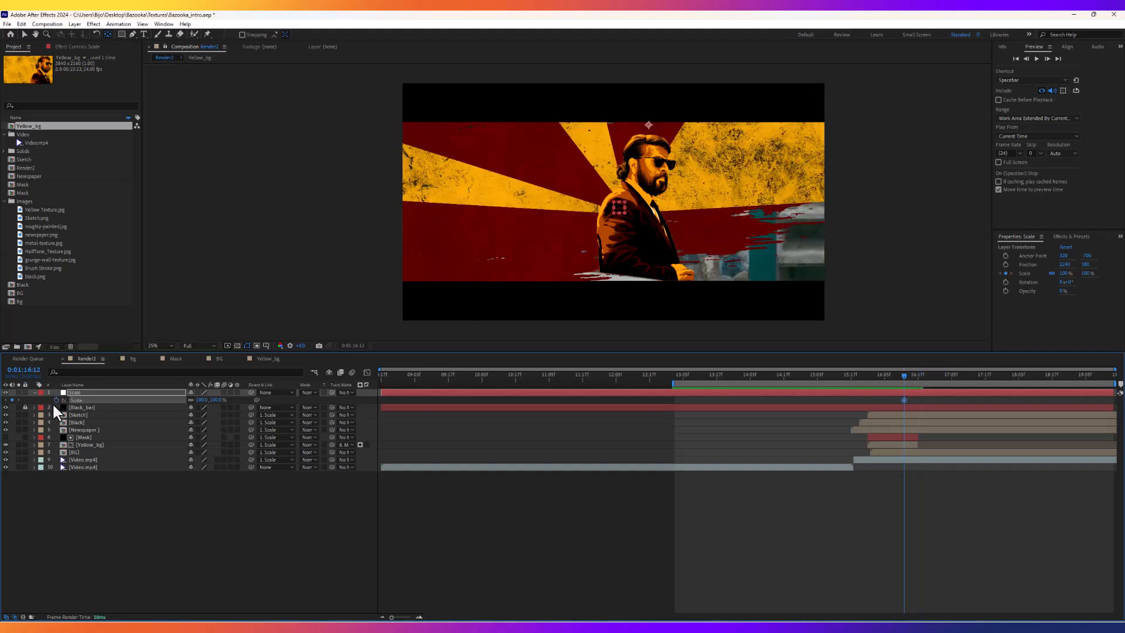
drag(909, 376, 924, 375)
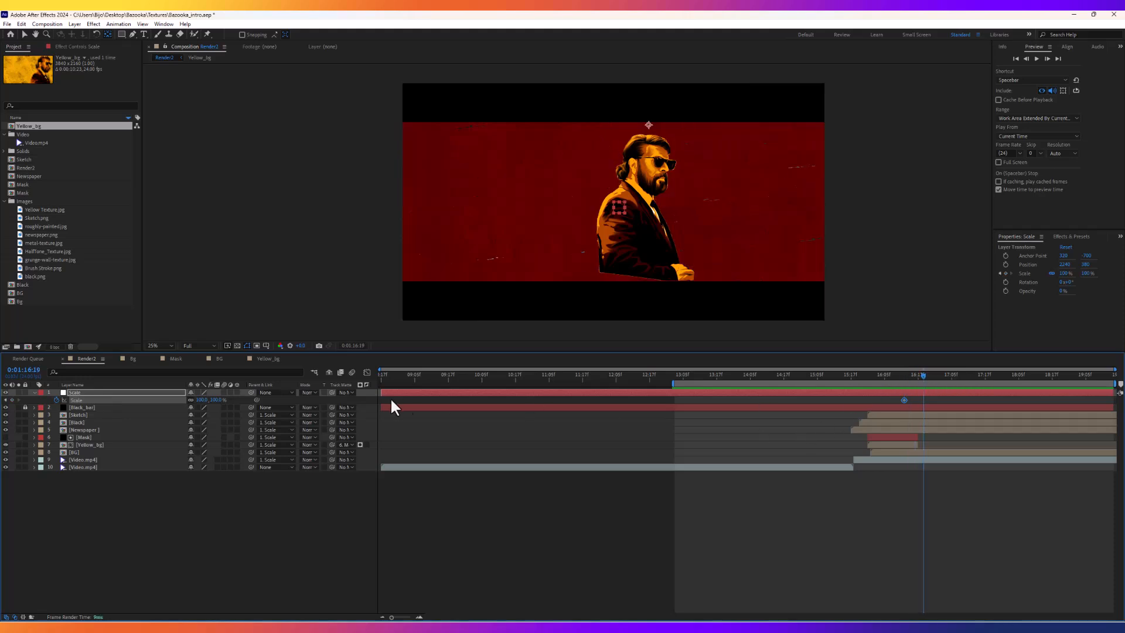
drag(202, 400, 231, 403)
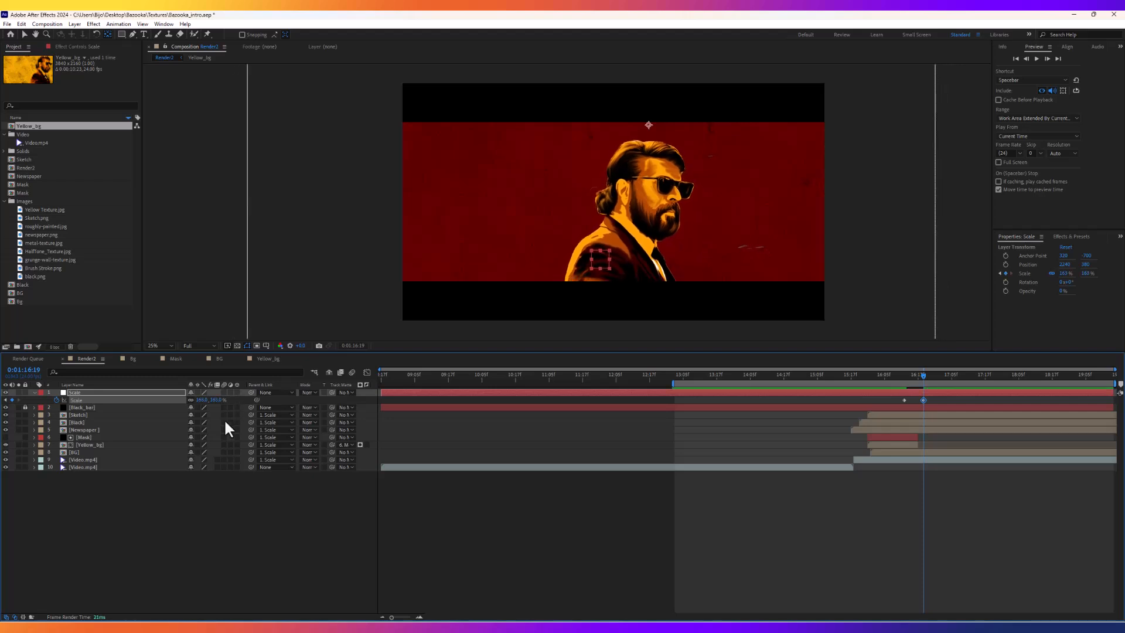
Apply Easy Ease to both Scale keyframes of the null.
right_click(904, 401)
mouse_move(942, 537)
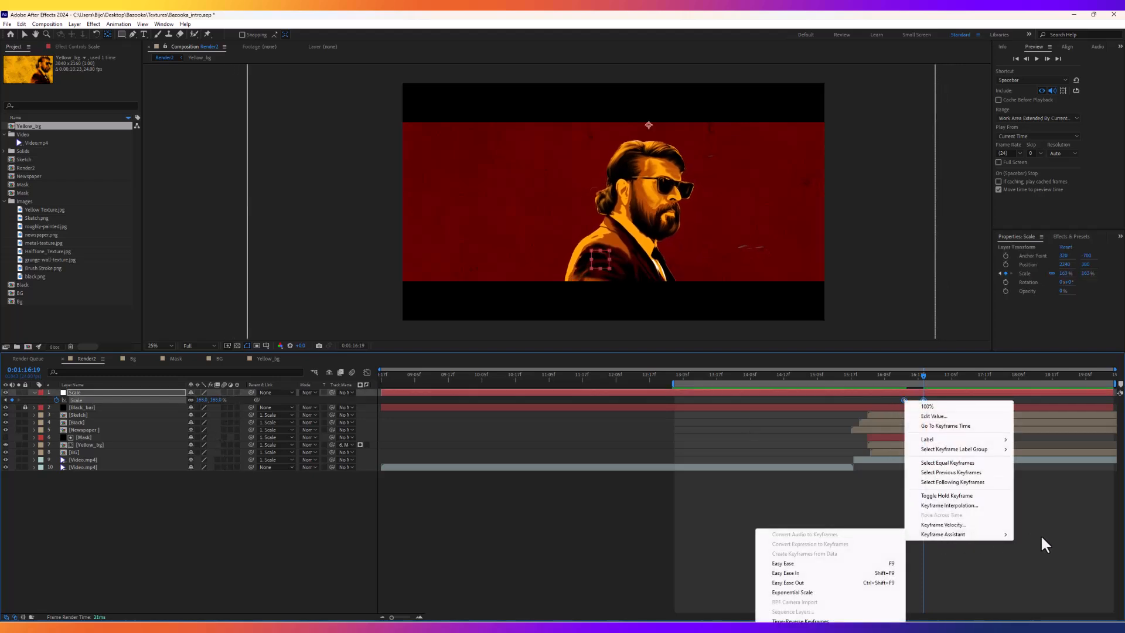
click(828, 571)
Preview the zoom and move the second Scale keyframe earlier to about 0:01:16:17 to speed it up.
click(901, 378)
key(space)
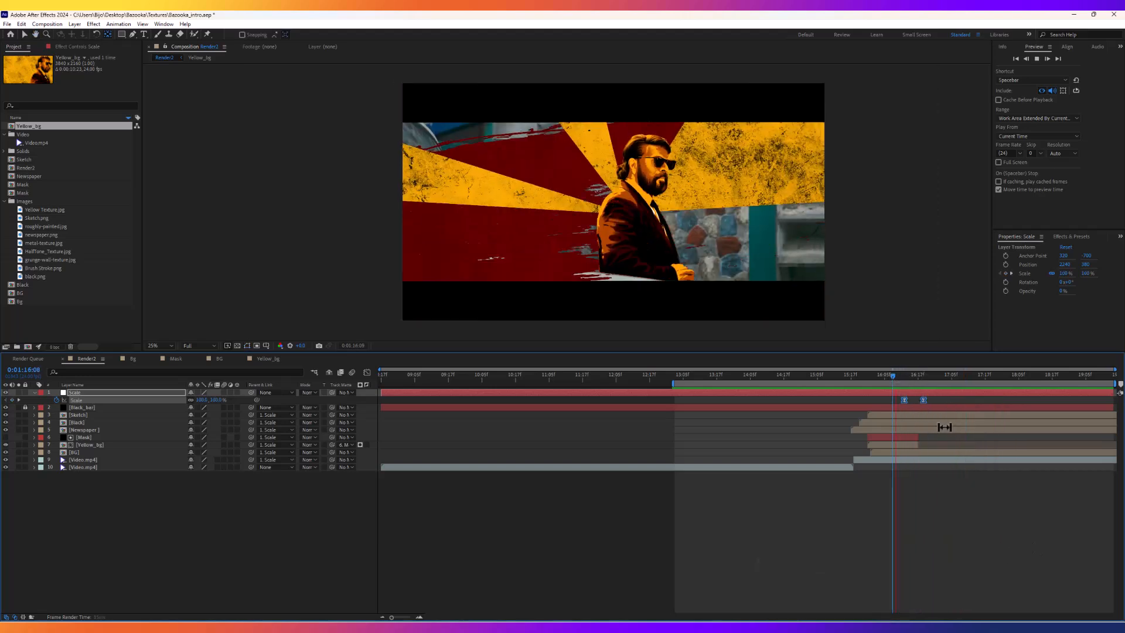
key(space)
click(924, 400)
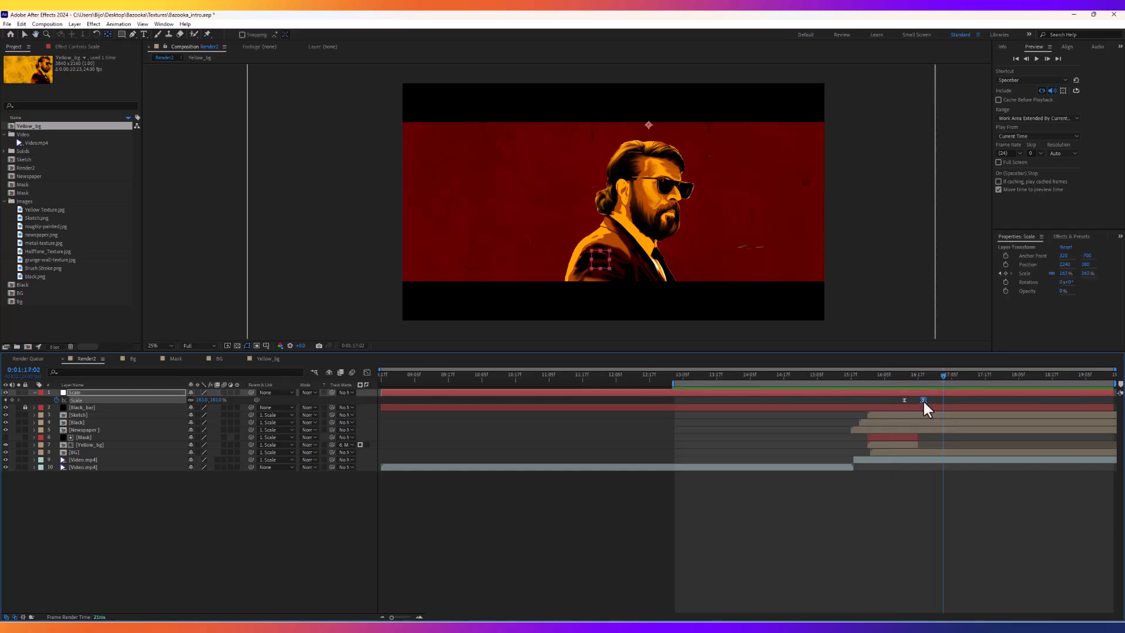
key(space)
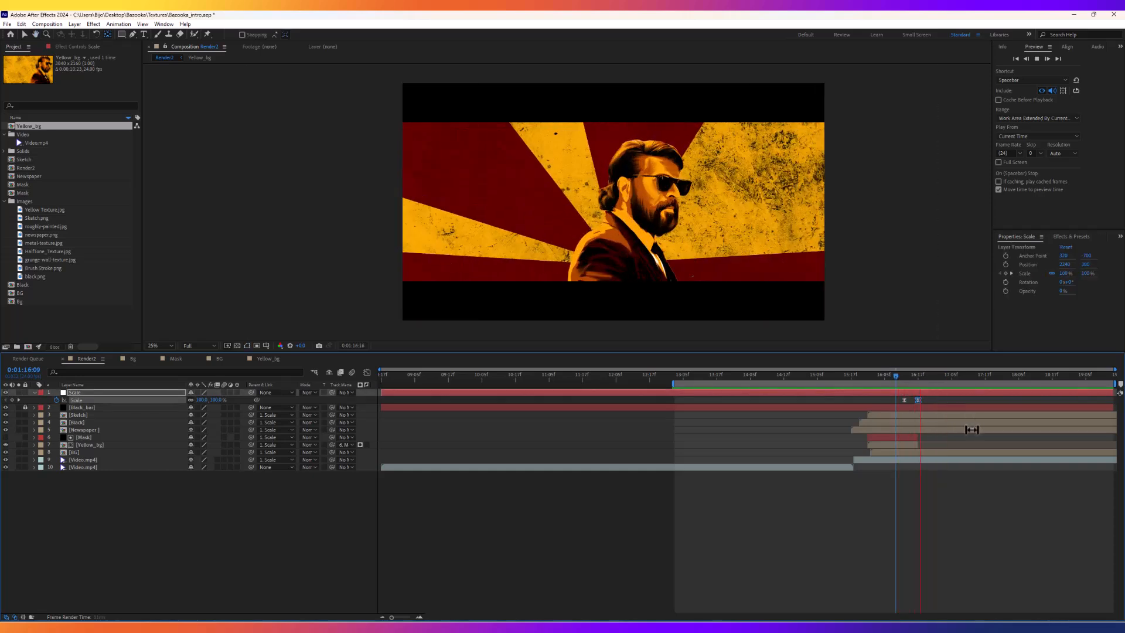
Trim the ends of the Mask and Yellow_bg layers to 0:01:16:13.
mouse_move(896, 377)
mouse_down()
mouse_move(839, 394)
mouse_move(907, 388)
mouse_up()
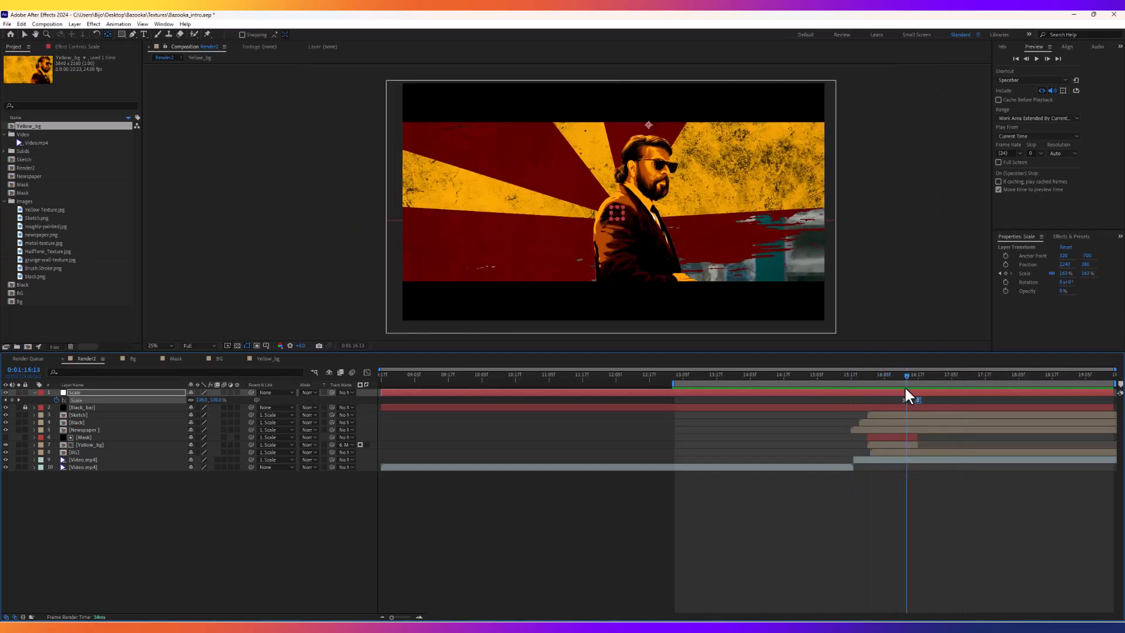
click(911, 445)
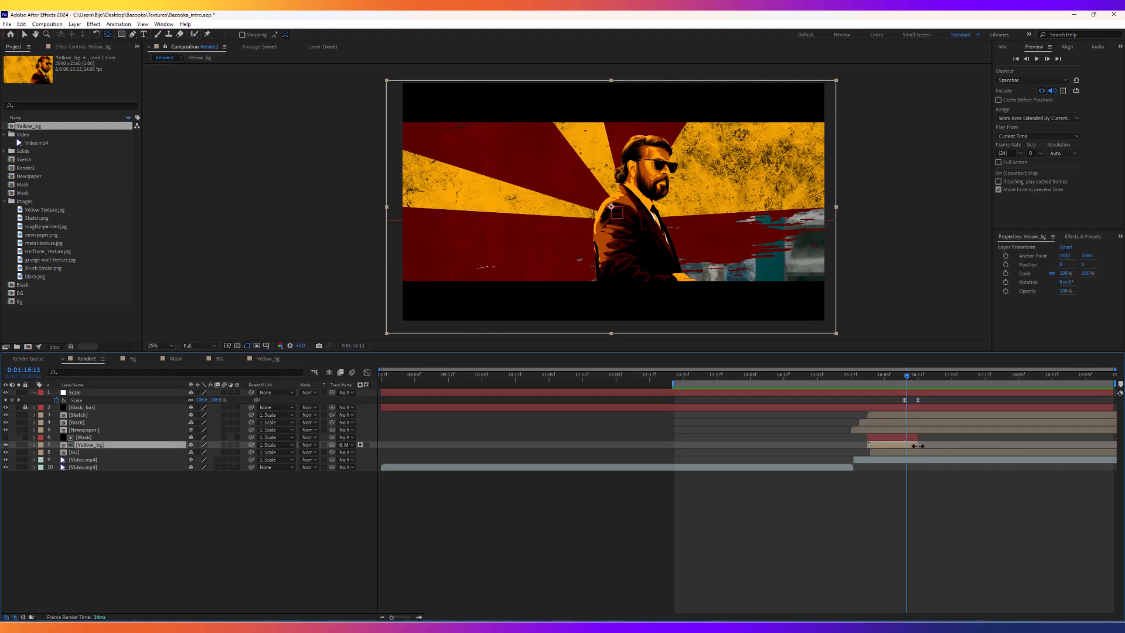
ctrl+click(914, 437)
drag(916, 445, 906, 445)
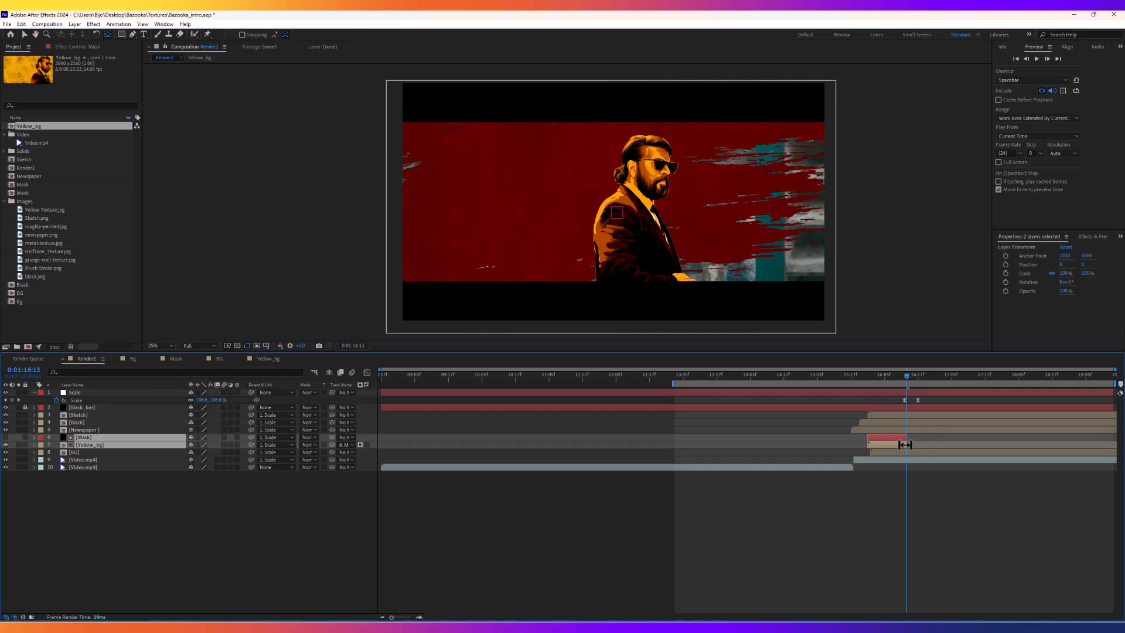
Play the composition around the zoom and again from 0:01:15:17 to check the rays' cut-off and timing.
mouse_move(903, 375)
mouse_down()
mouse_move(914, 378)
mouse_move(884, 380)
mouse_up()
key(space)
key(space)
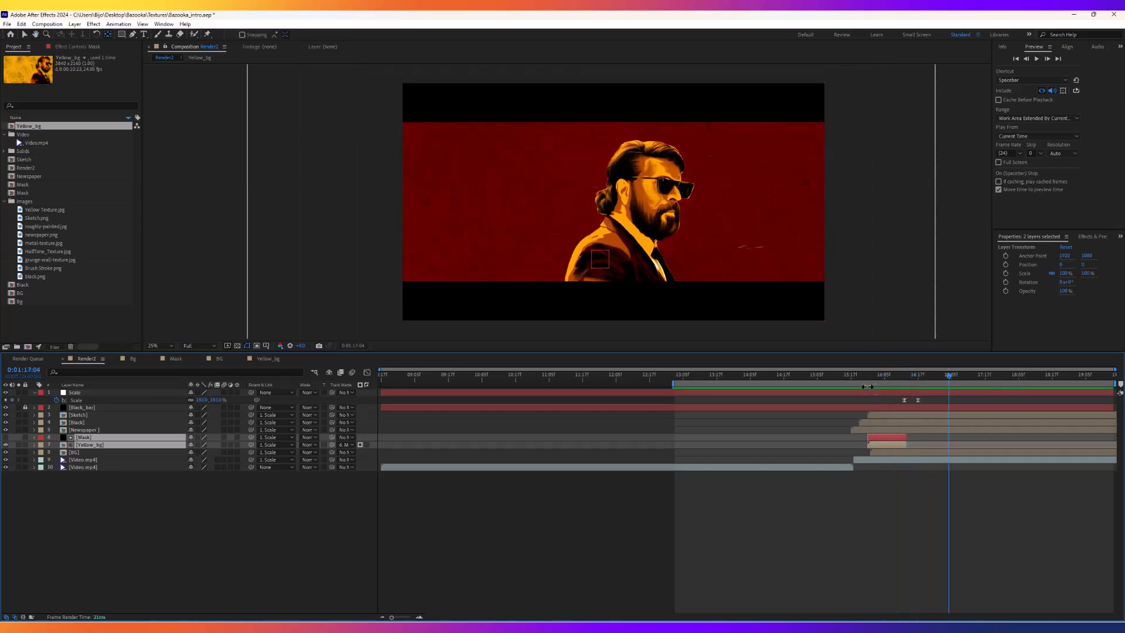
click(851, 376)
key(space)
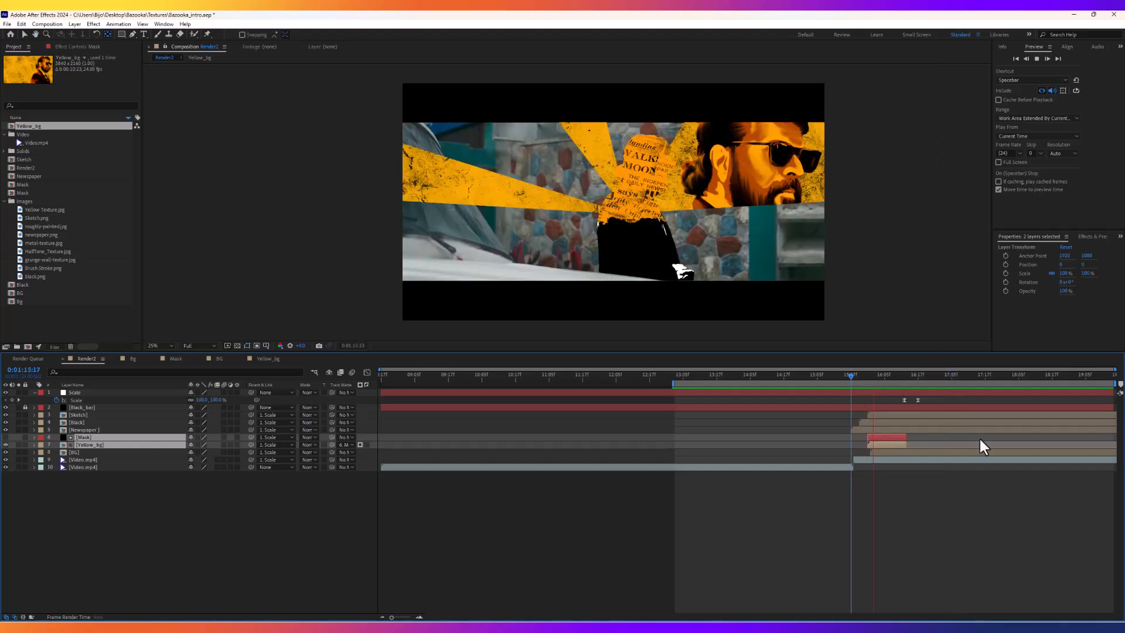
key(space)
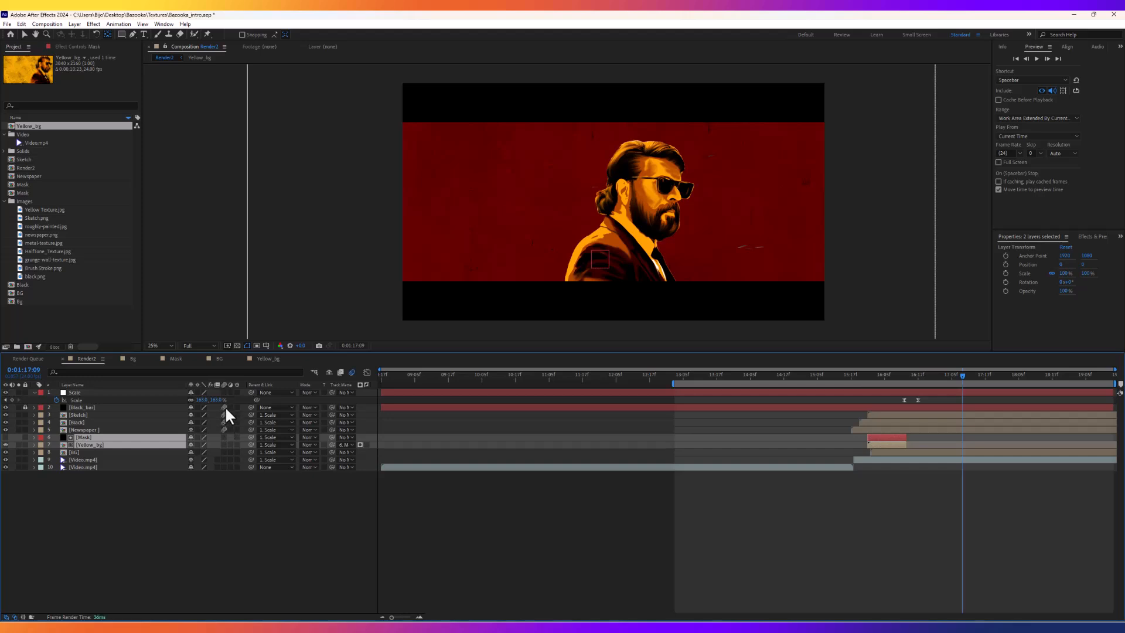
Enable motion blur from Sketch down to the videos and trim the Black and Newspaper layers to end near 0:01:16:08.
drag(224, 438, 228, 483)
mouse_move(897, 375)
mouse_down()
mouse_move(919, 381)
mouse_move(881, 388)
mouse_up()
key(space)
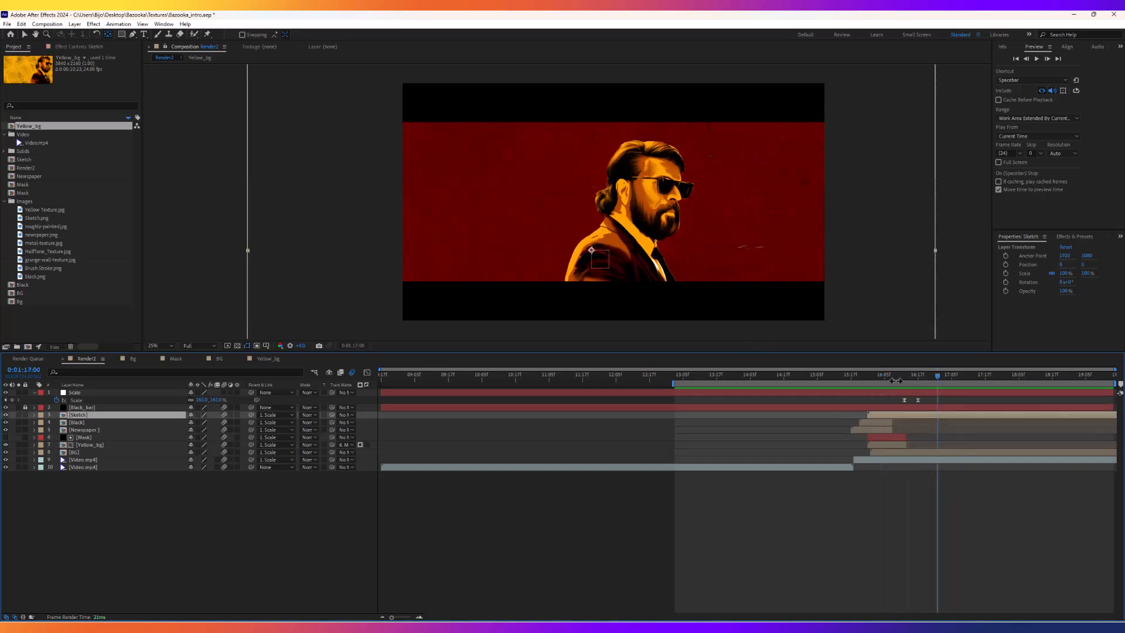
Try to nudge the Sketch layer's portrait at 0:01:16:19 and undo the move.
drag(895, 381, 923, 376)
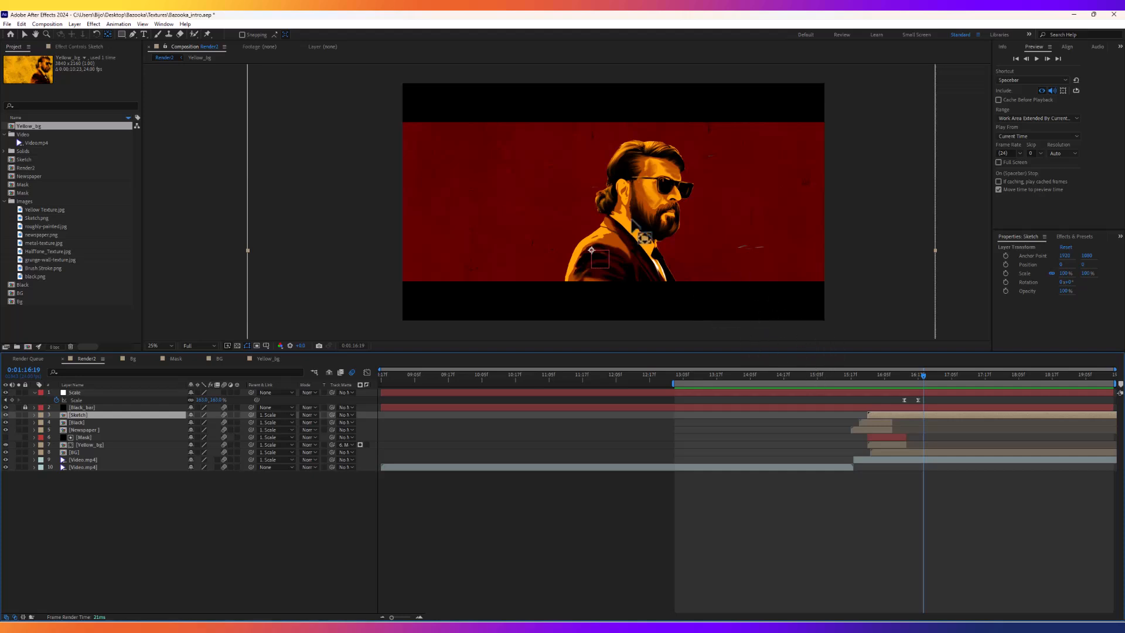
click(655, 212)
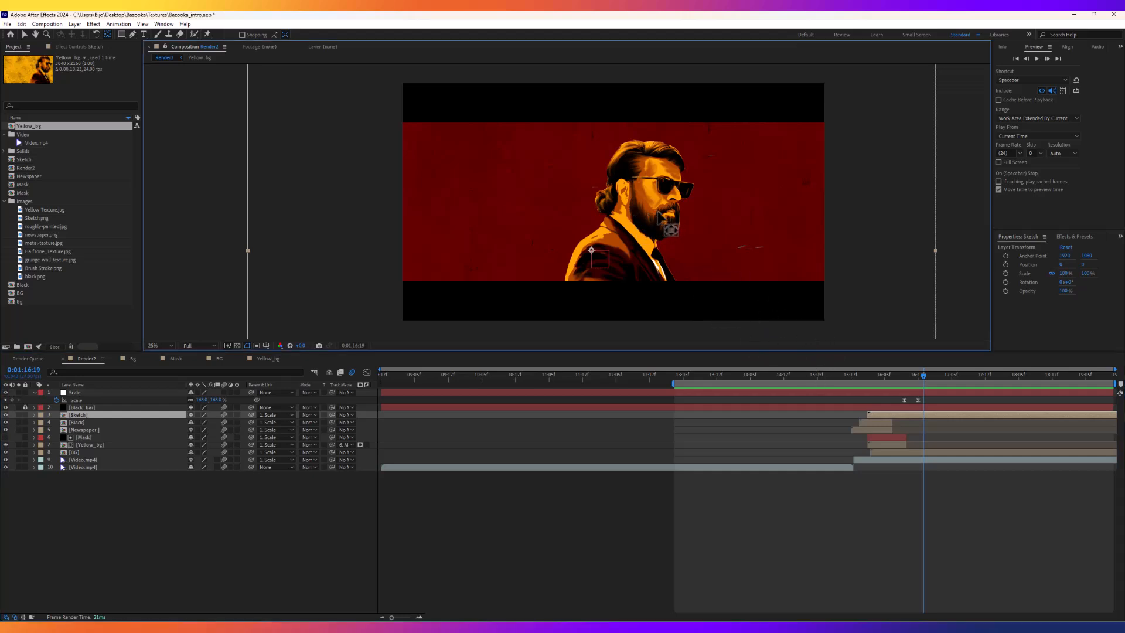
click(24, 34)
drag(668, 212, 665, 210)
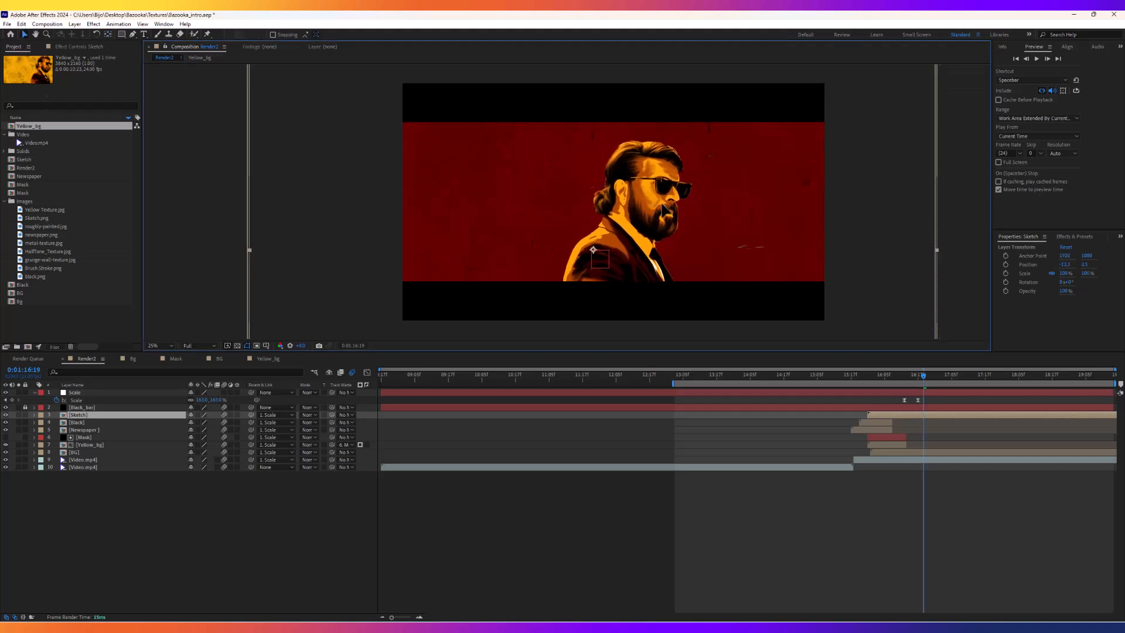
key(ctrl+z)
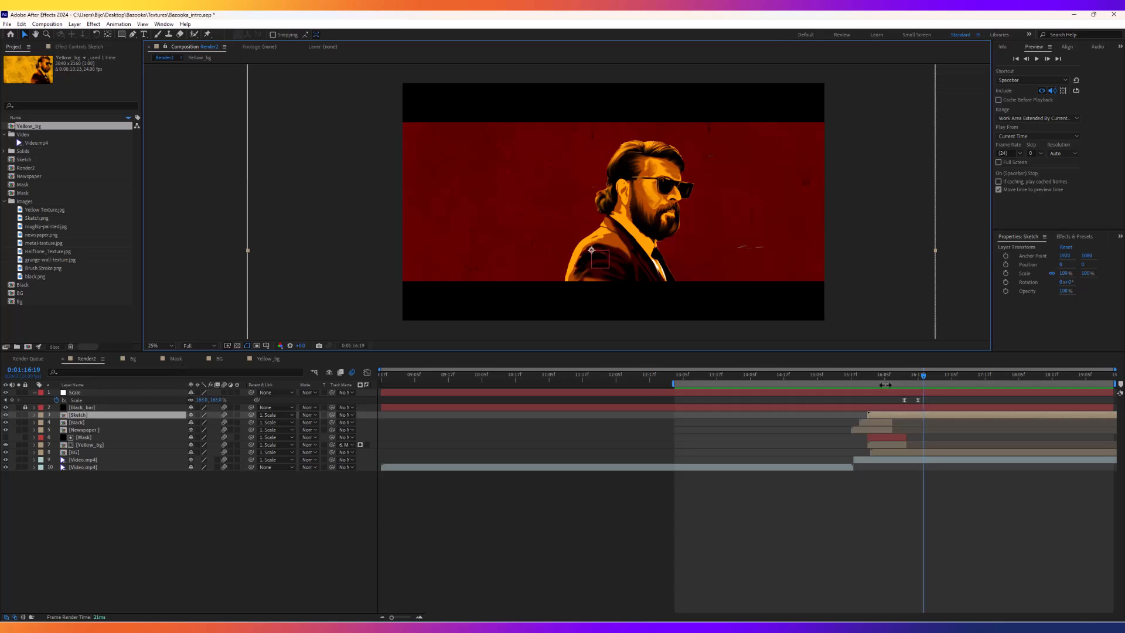
Keyframe the Sketch layer's Rotation from 0:01:16:12 to 0:01:19:14, ending in a slight counterclockwise tilt.
drag(859, 377, 903, 378)
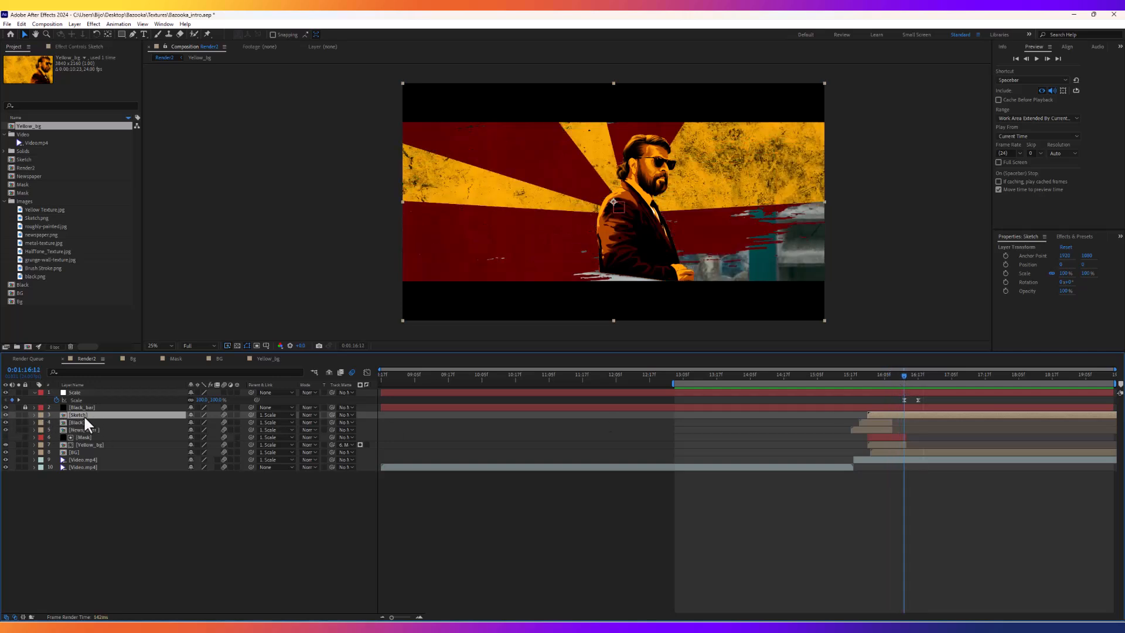
key(r)
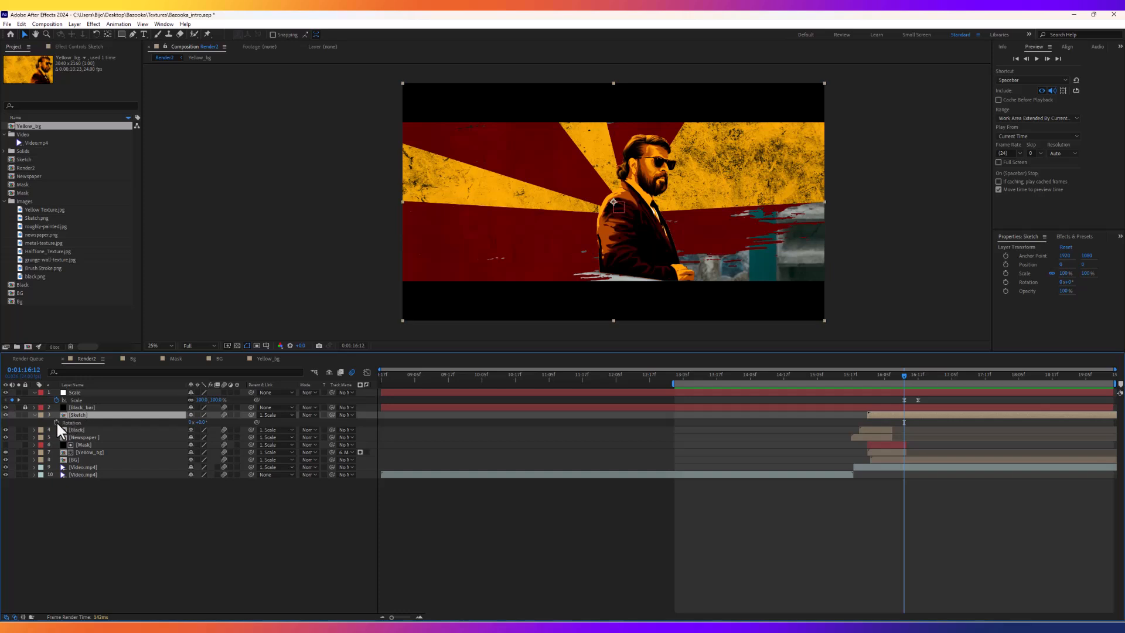
click(56, 422)
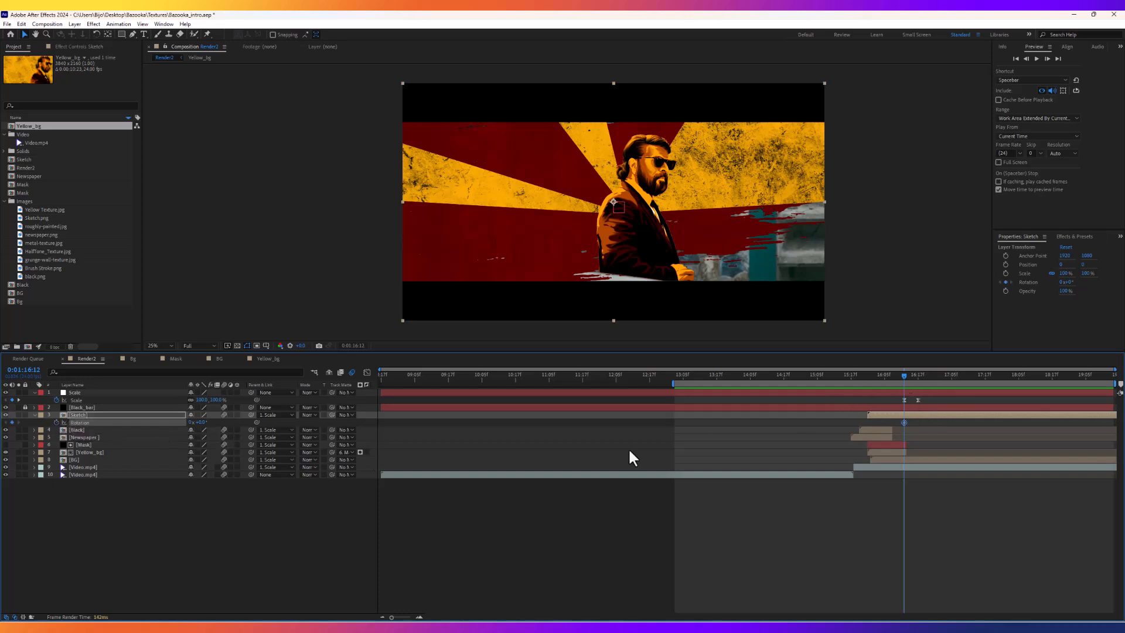
drag(910, 377, 1113, 381)
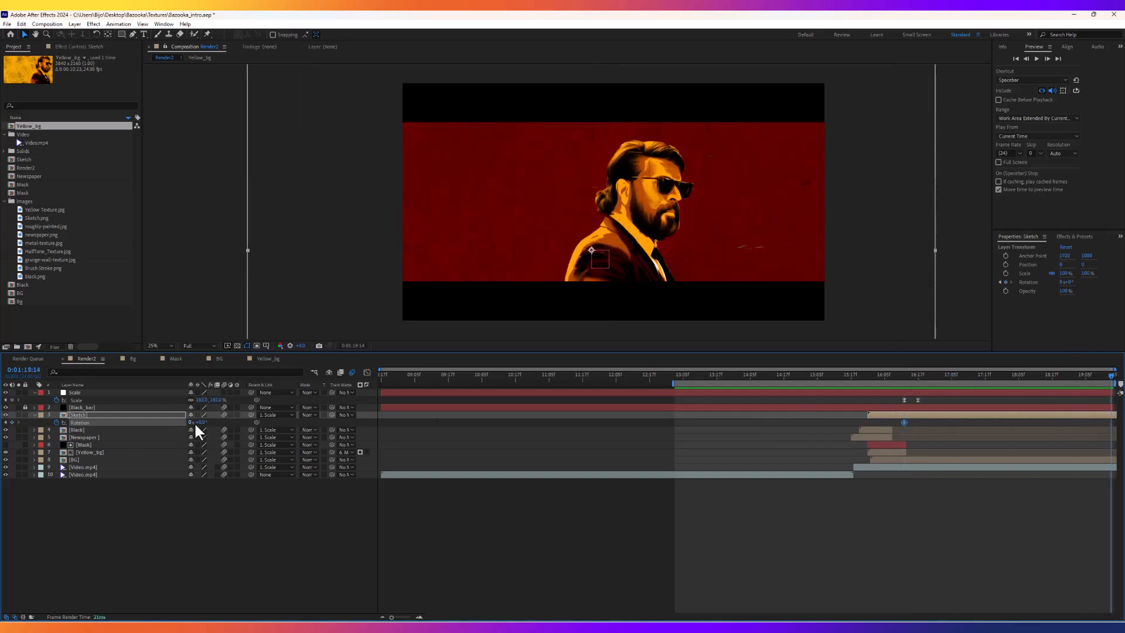
click(235, 505)
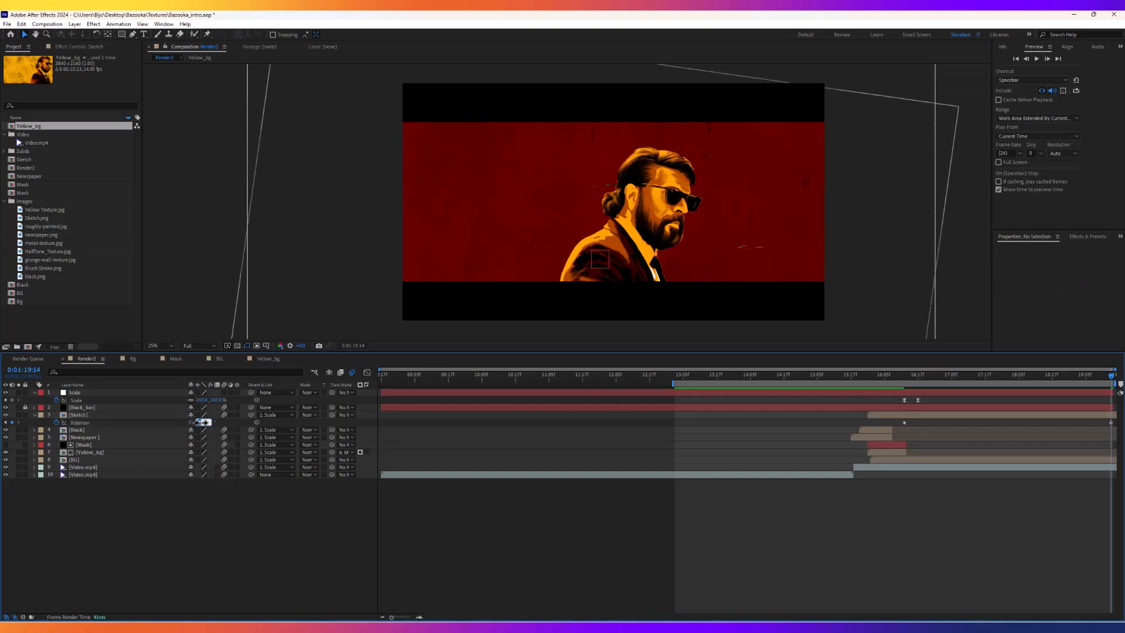
drag(202, 422, 256, 477)
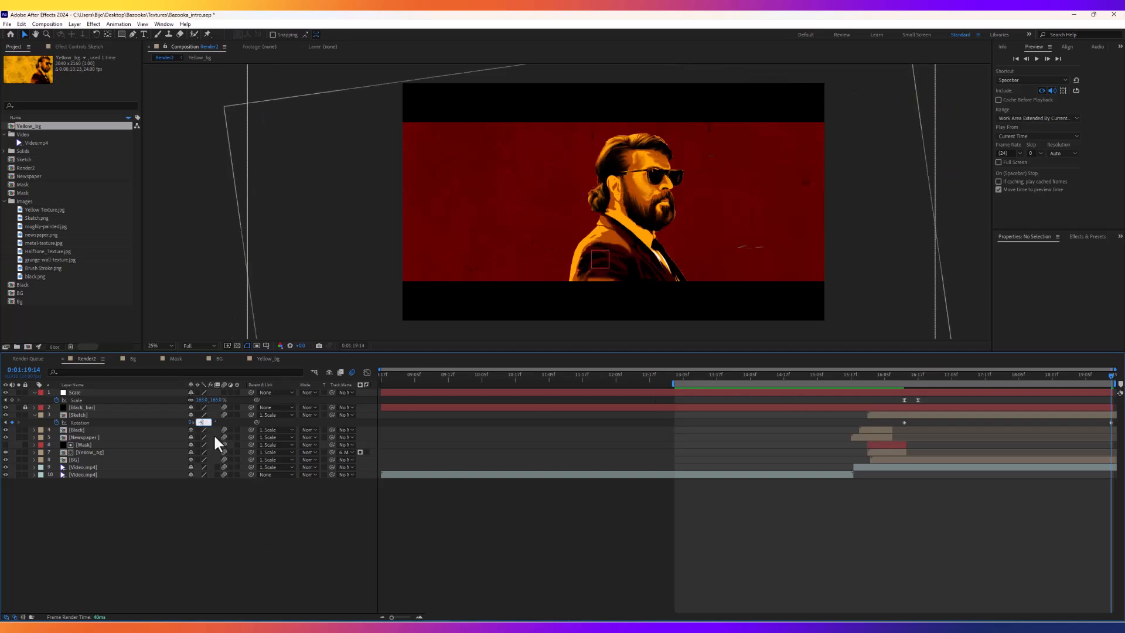
click(262, 490)
Apply Easy Ease to both Rotation keyframes of the Sketch layer.
drag(899, 420, 1120, 426)
right_click(906, 423)
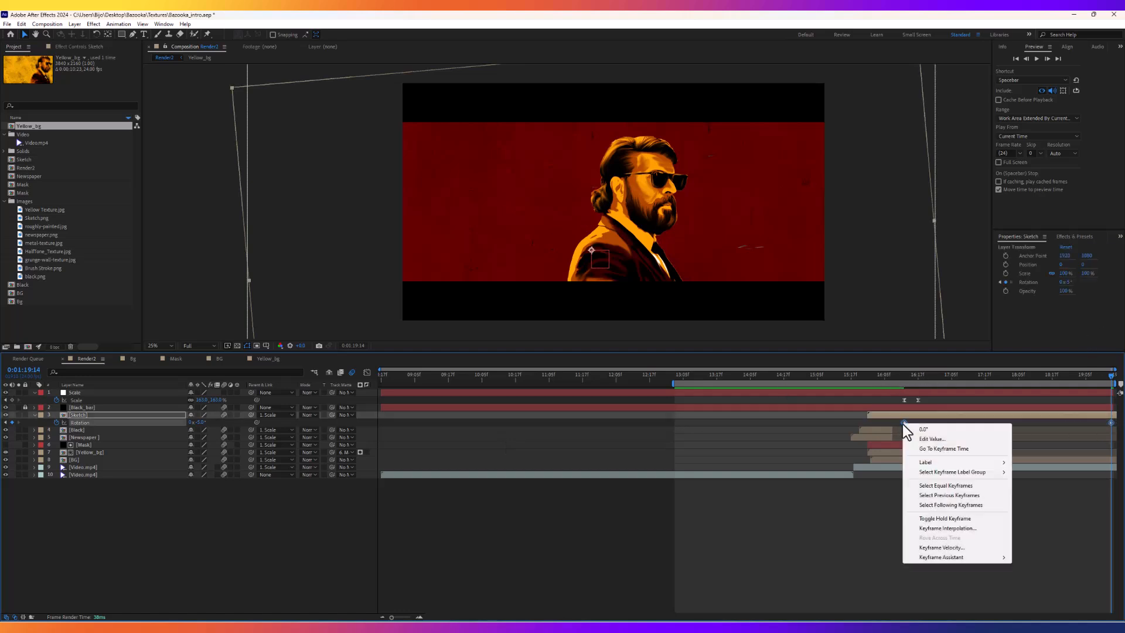
mouse_move(934, 557)
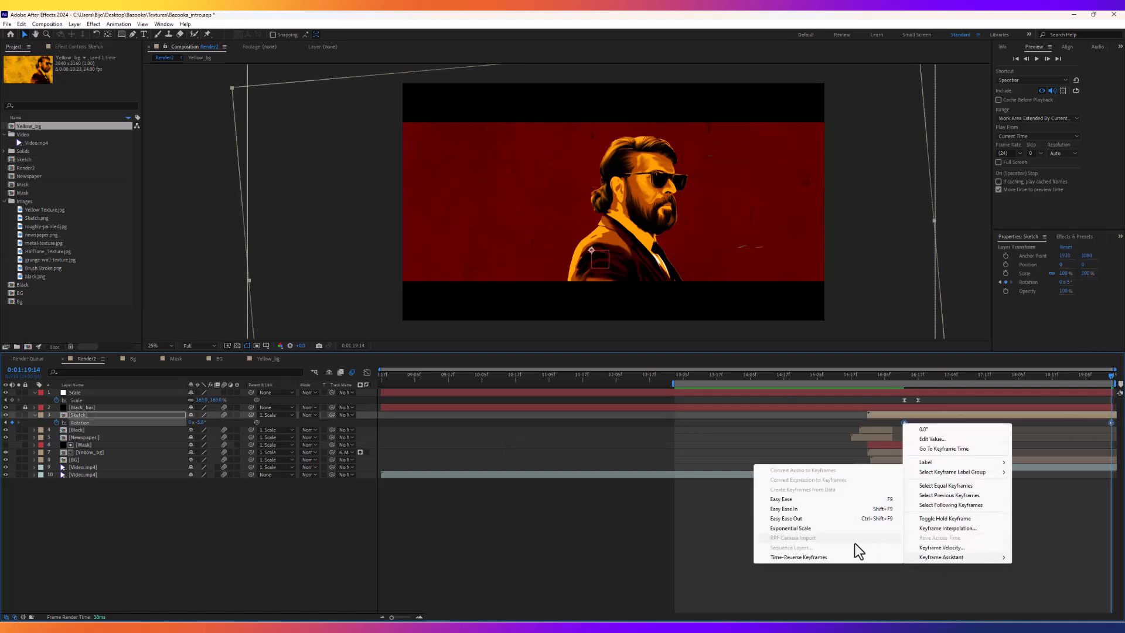
click(796, 500)
Play the composition from about 0:01:16:09 and scrub to 0:01:17:01 to check the portrait's eased rotation.
click(895, 374)
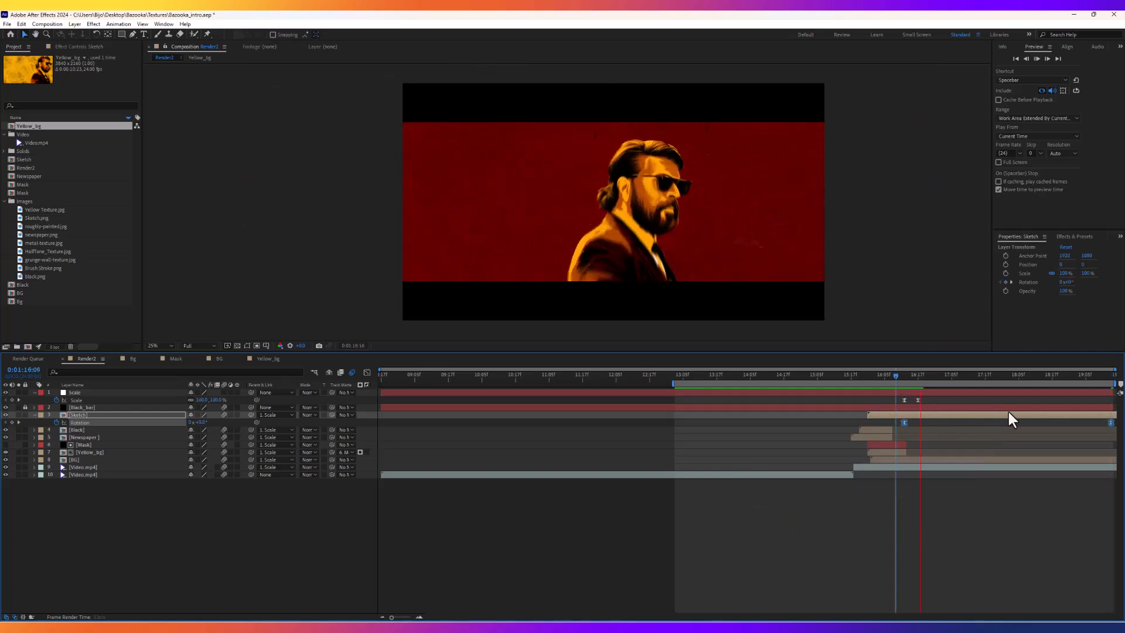
key(space)
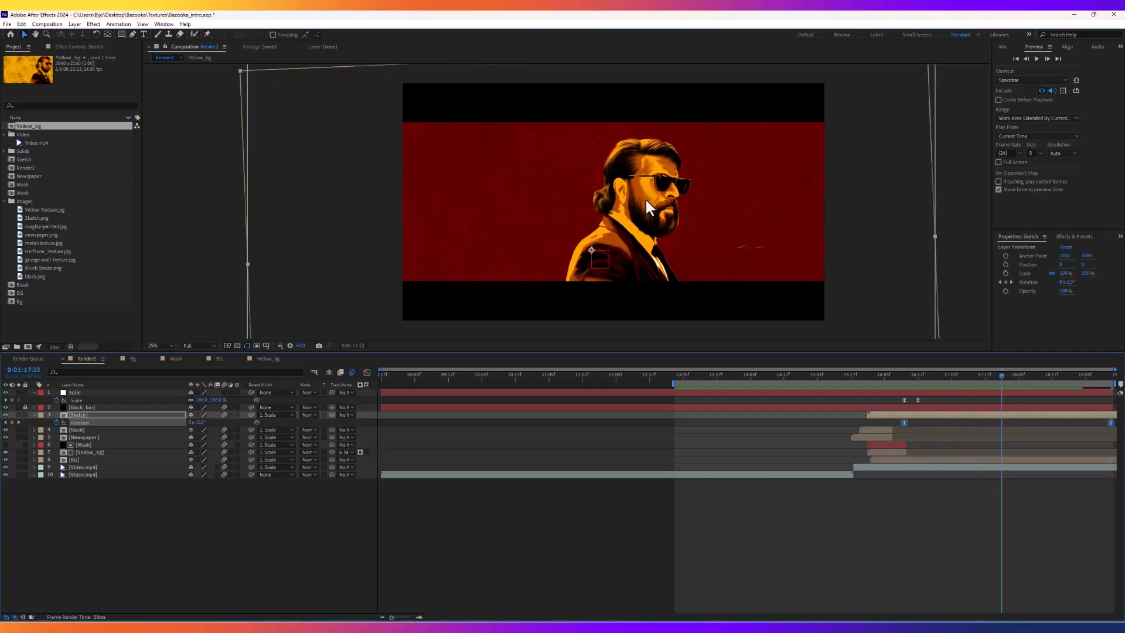
key(space)
key(space)
drag(898, 378, 940, 378)
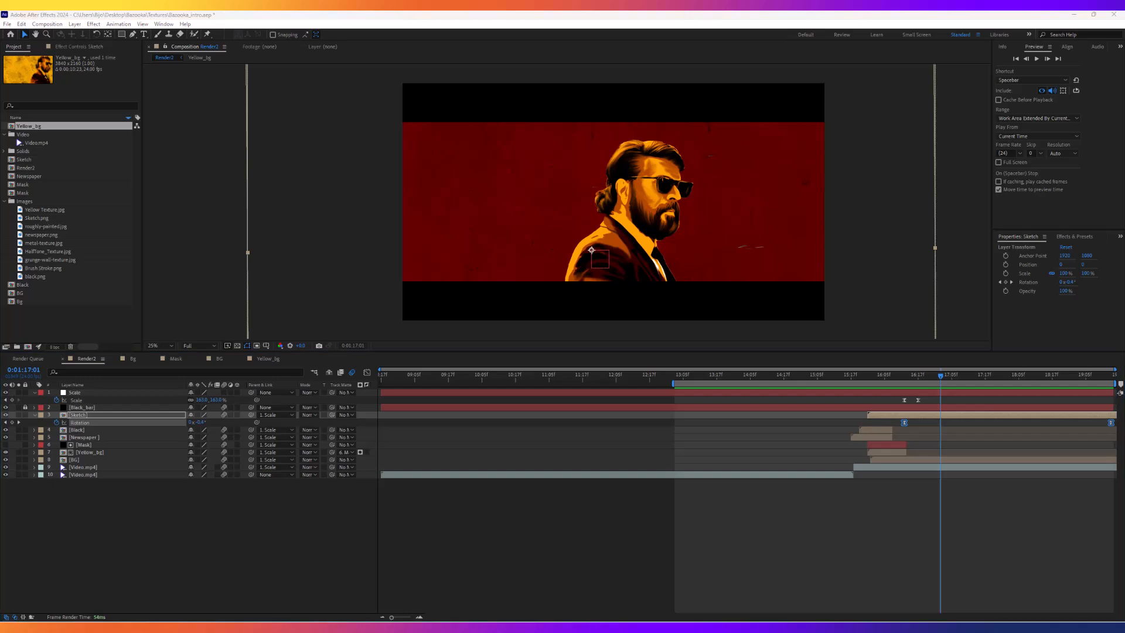
Add an X-axis-only wiggle expression with frequency 2 and amplitude 50 to the Sketch layer's Position and preview it.
click(74, 415)
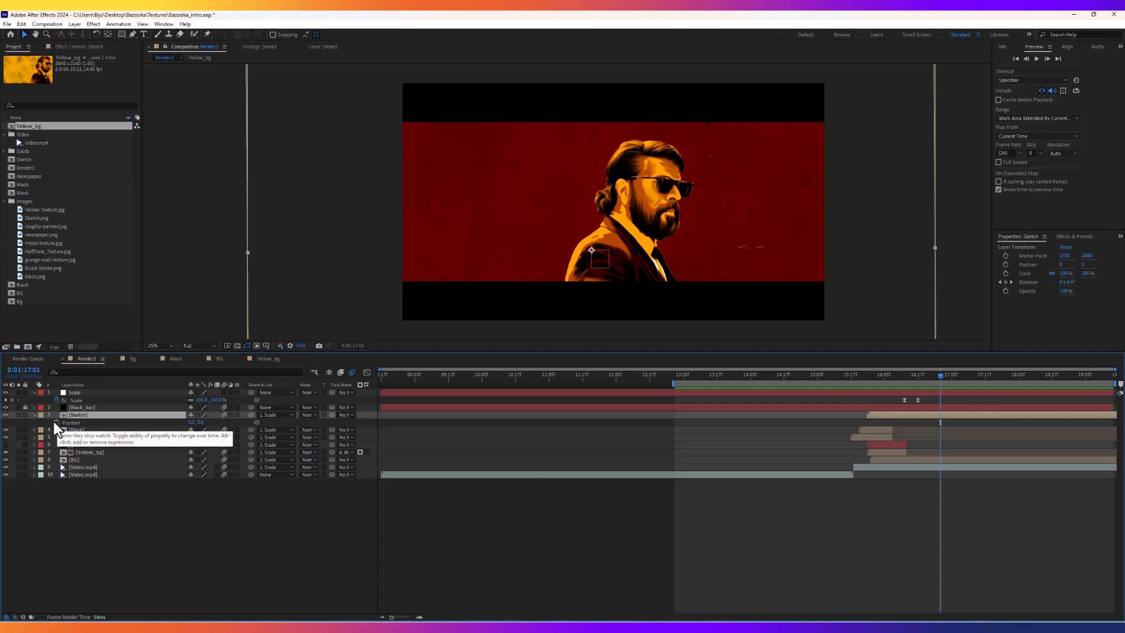
alt+click(55, 423)
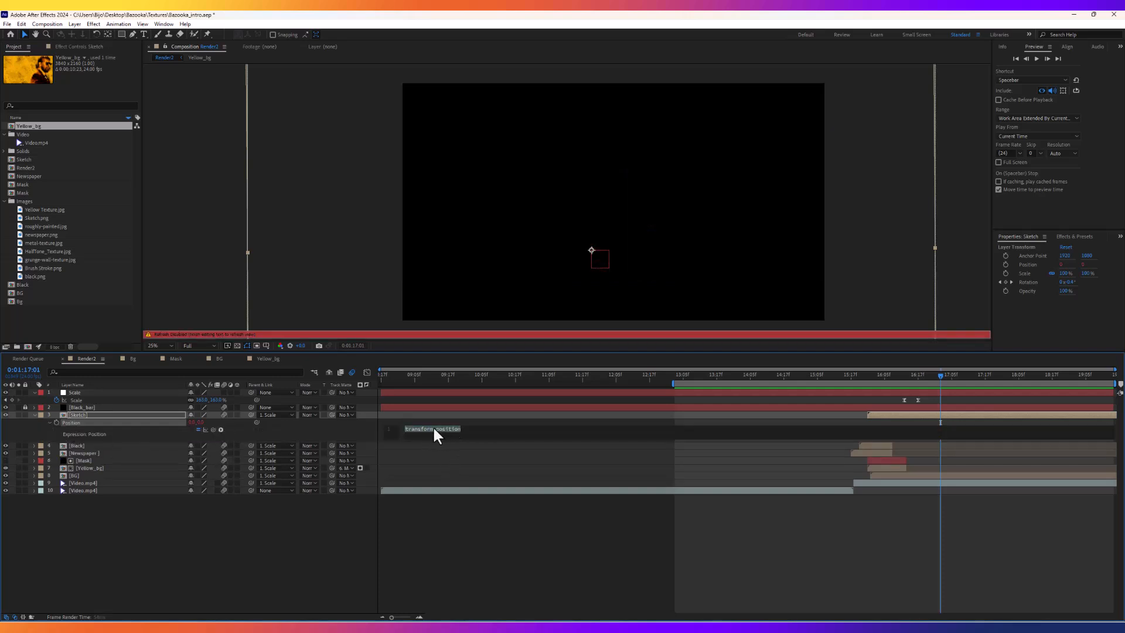
text(freq = 2; // Frequency of the wiggle (number of wiggles per second) amp = 50; // Amplitude of the wiggle (distance moved in pixels))
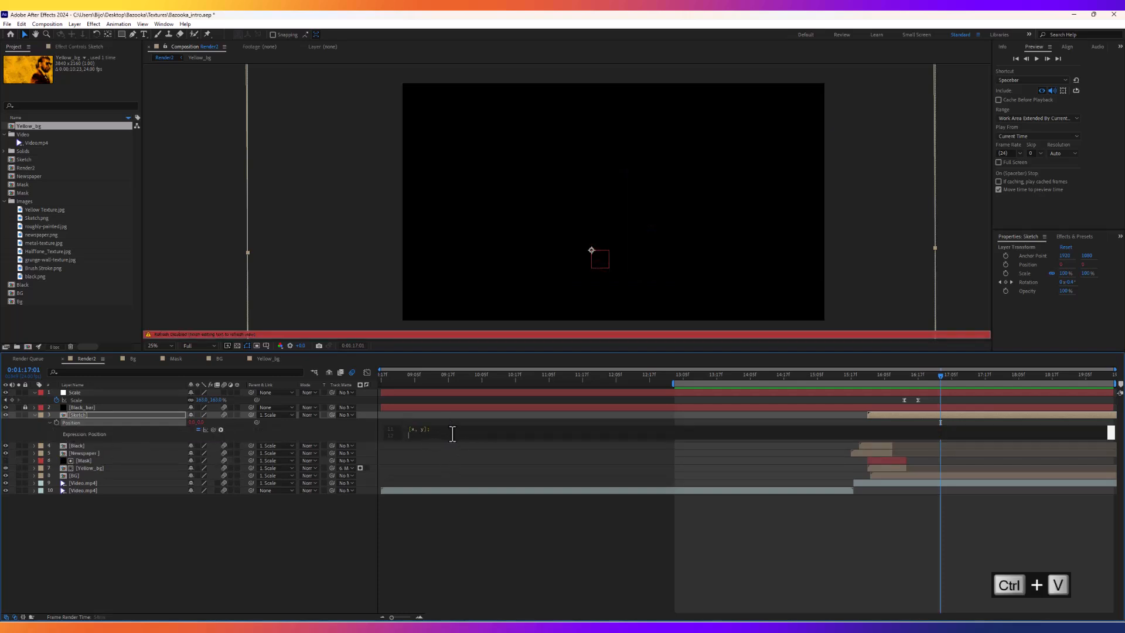
click(475, 515)
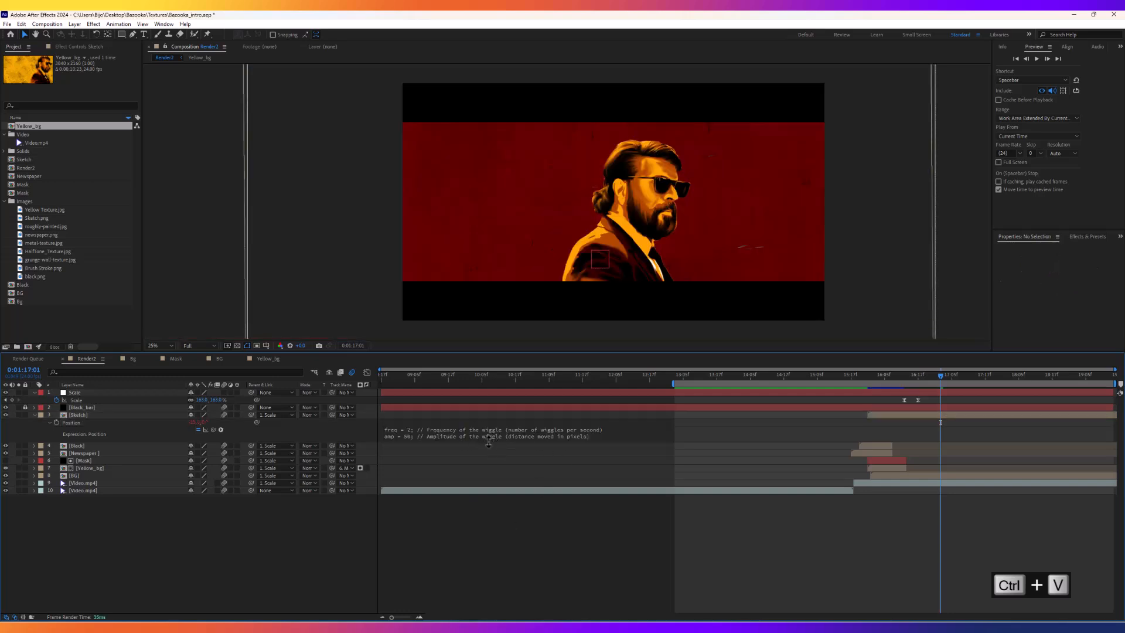
drag(488, 444, 493, 502)
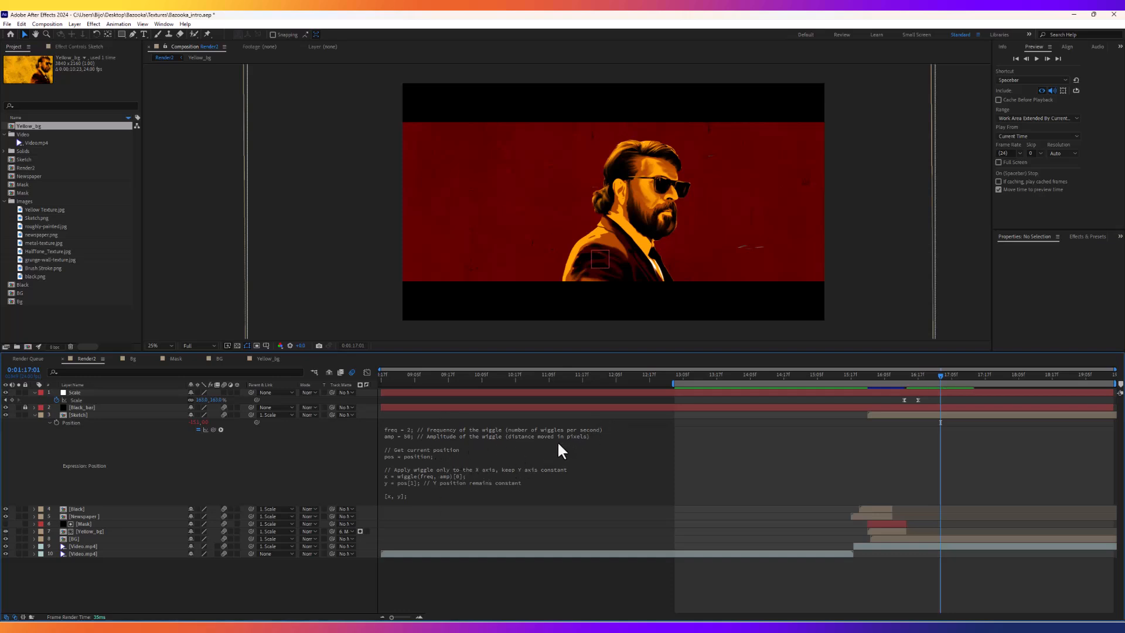
click(895, 374)
key(space)
key(space)
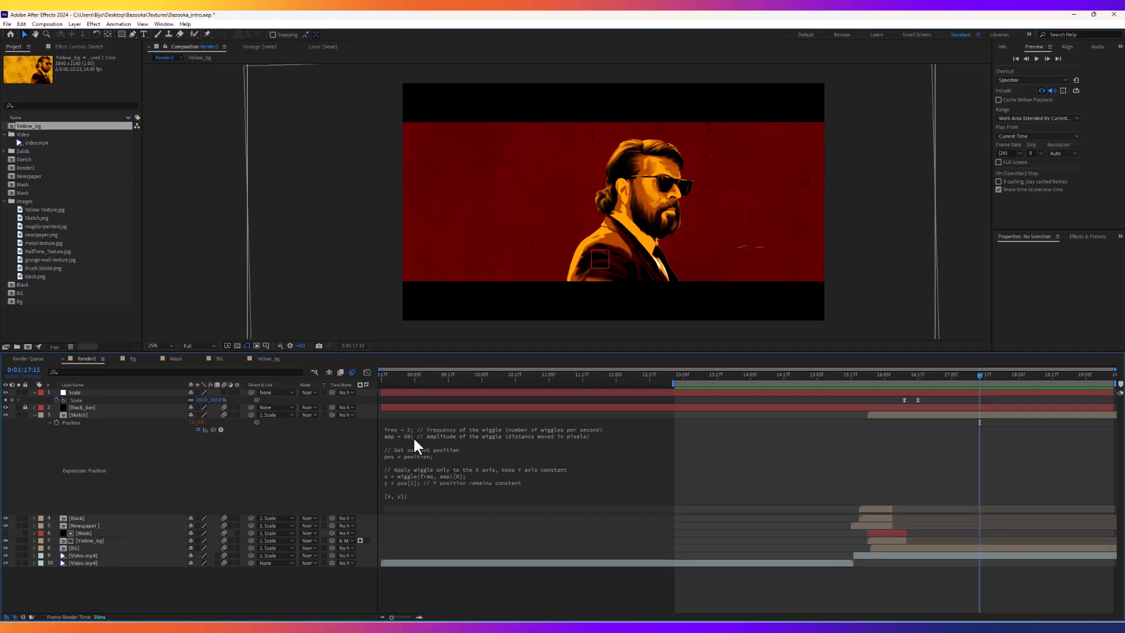
Set the Sketch wiggle expression to freq = 10 and amp = 2 and preview the shake from 0:01:16:11.
click(410, 434)
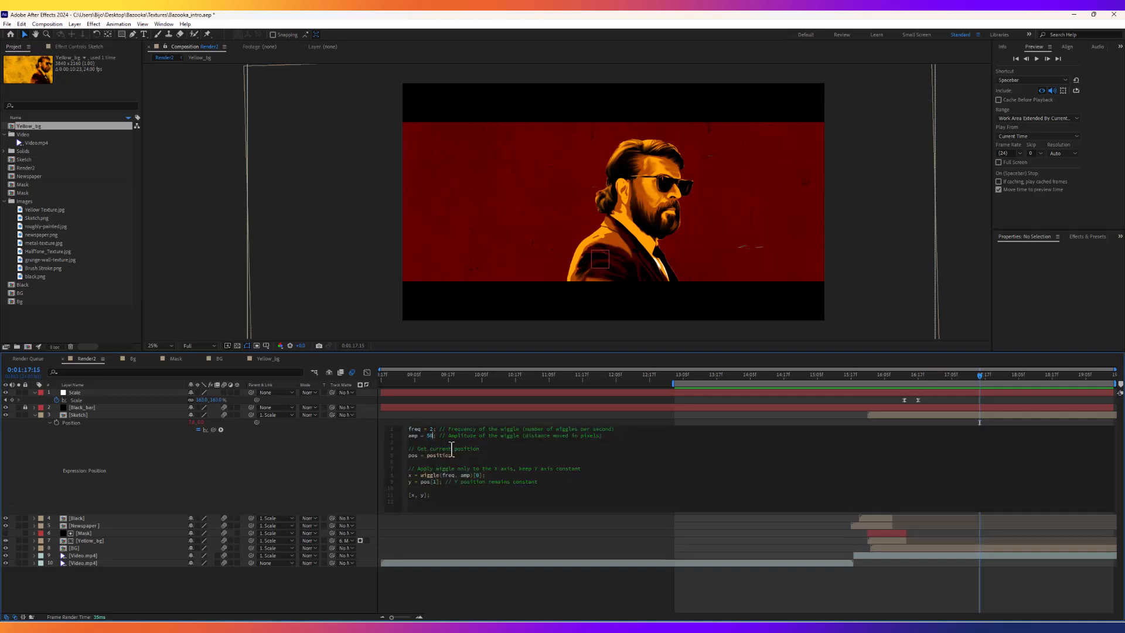
key(BackSpace)
text(2)
text(0)
click(902, 378)
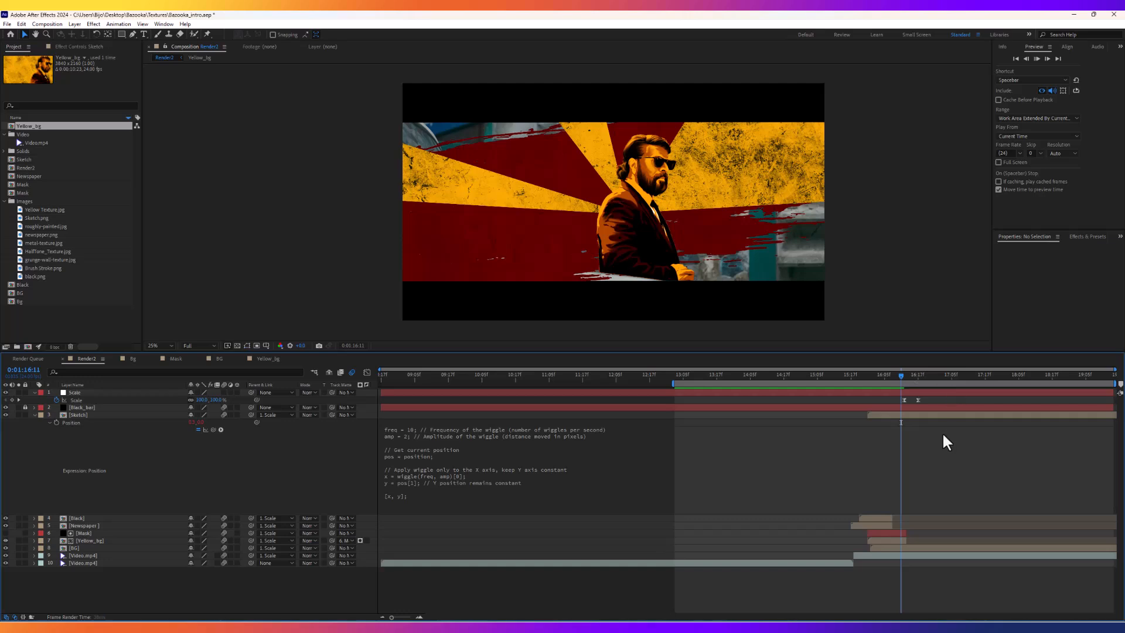
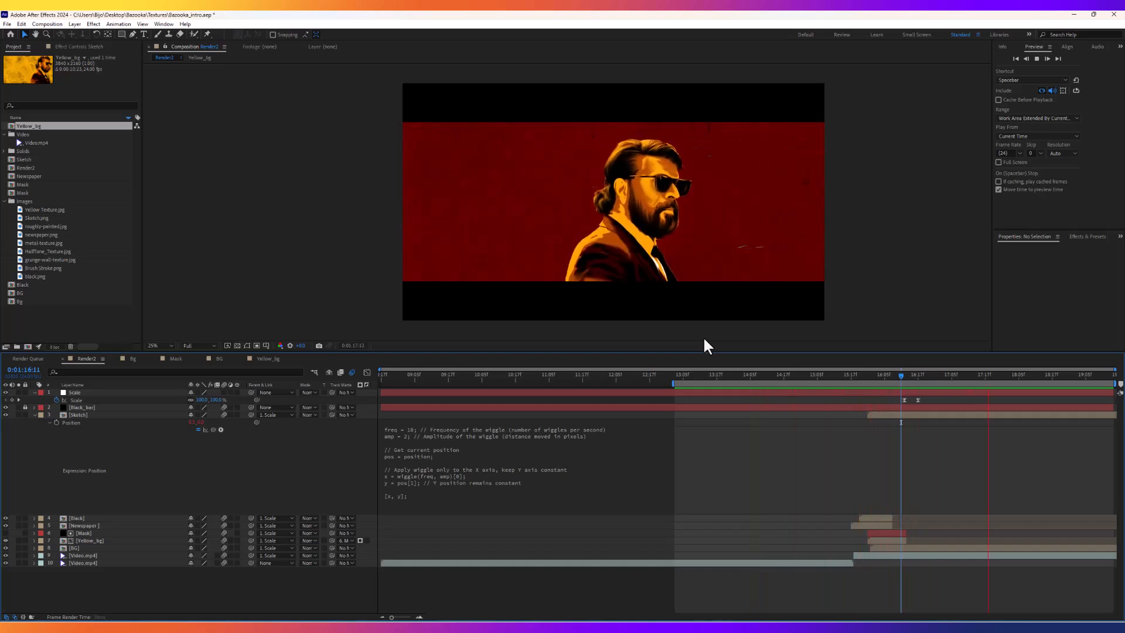
click(898, 375)
drag(898, 375, 949, 391)
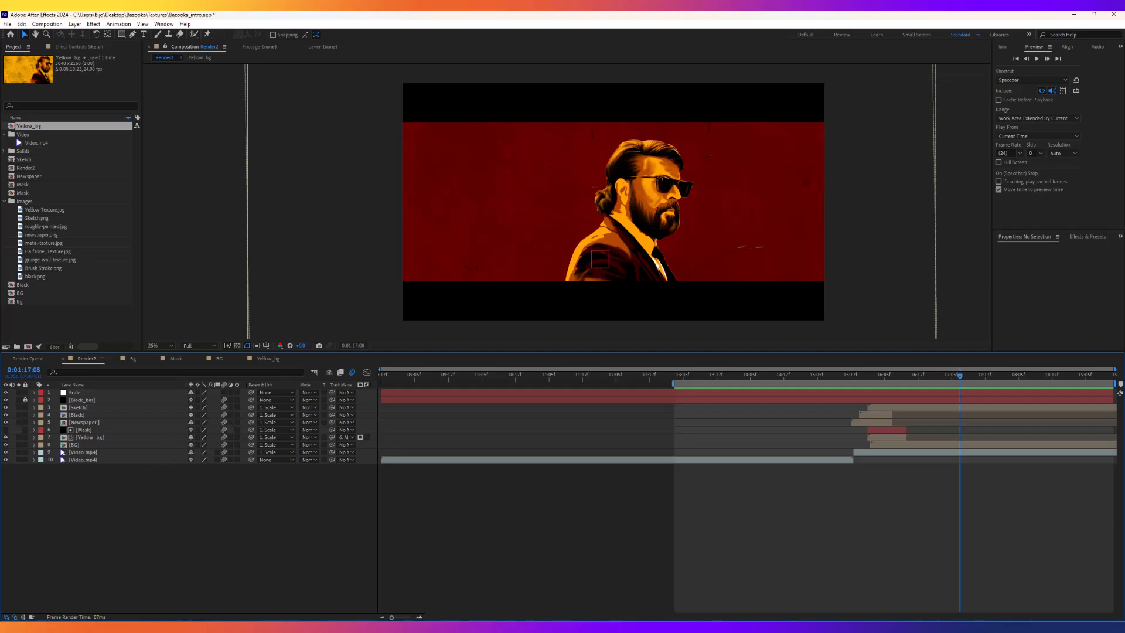
Switch to the YouTube teaser in the browser to examine the reference shot's textured red background, then return to After Effects.
mouse_move(93, 612)
click(167, 592)
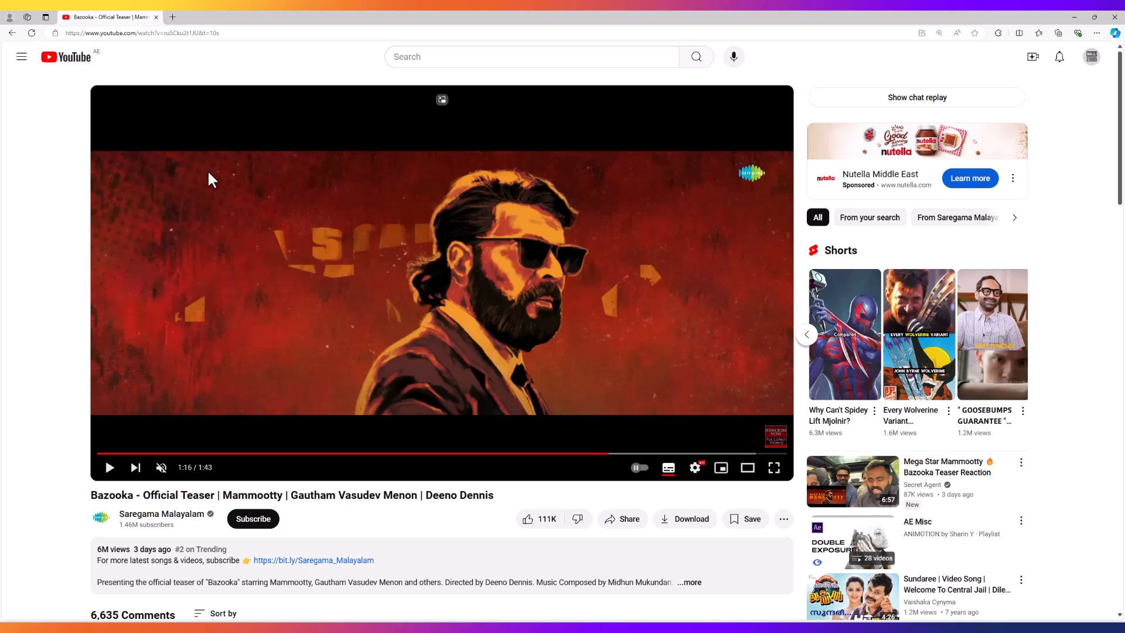
click(1074, 16)
Open the BG composition and look through the Images folder's textures from black.png up to HalfTone_Texture.jpg.
double_click(75, 442)
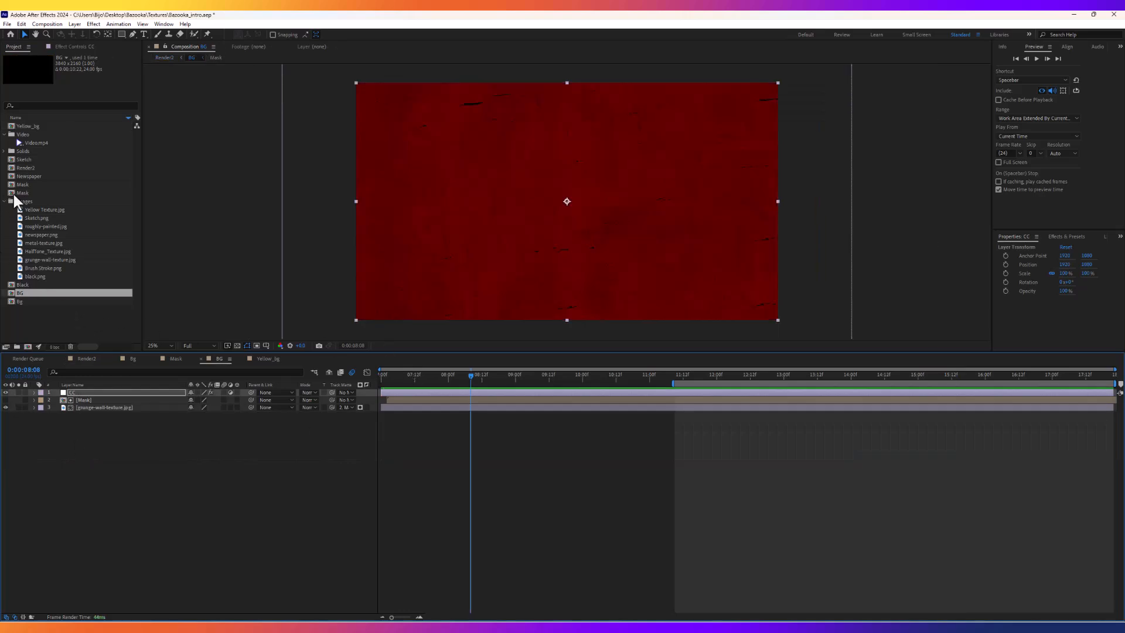
click(5, 202)
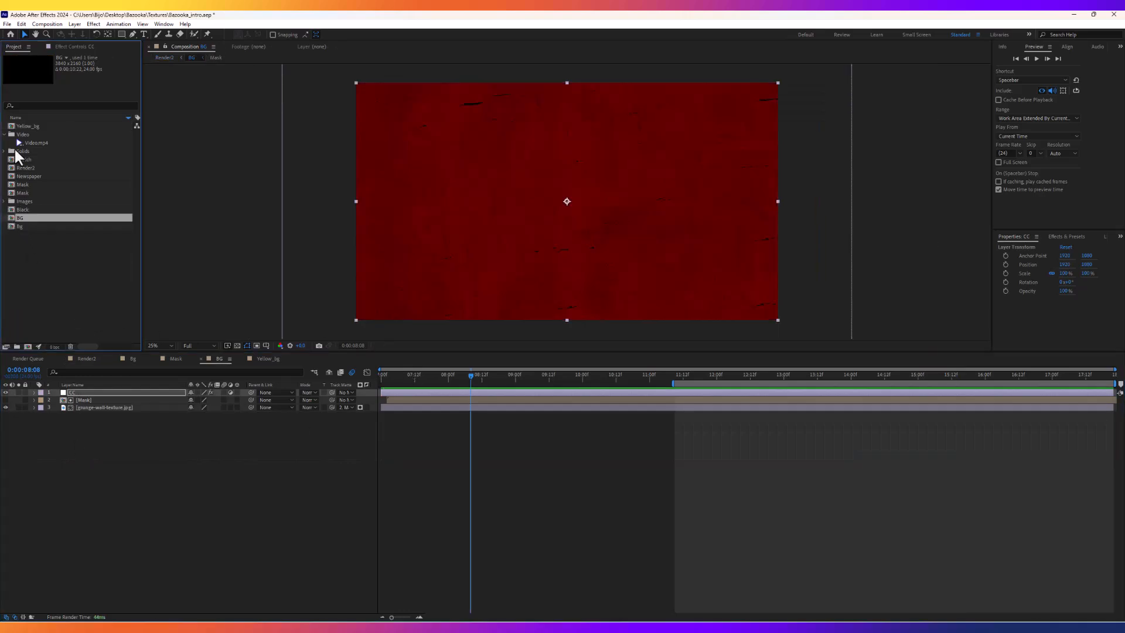
click(19, 202)
click(4, 201)
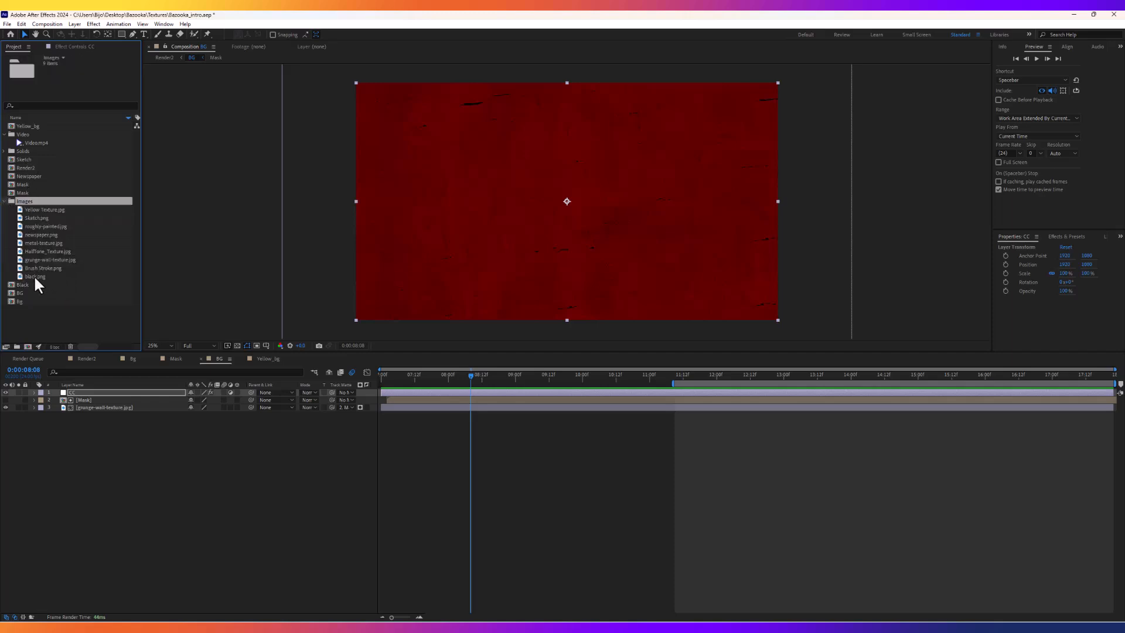
click(35, 277)
click(39, 268)
click(43, 260)
click(46, 252)
Add HalfTone_Texture.jpg as the top layer of the BG composition and fit it to the comp.
mouse_move(52, 252)
mouse_down()
mouse_move(107, 421)
mouse_move(105, 392)
mouse_up()
right_click(146, 392)
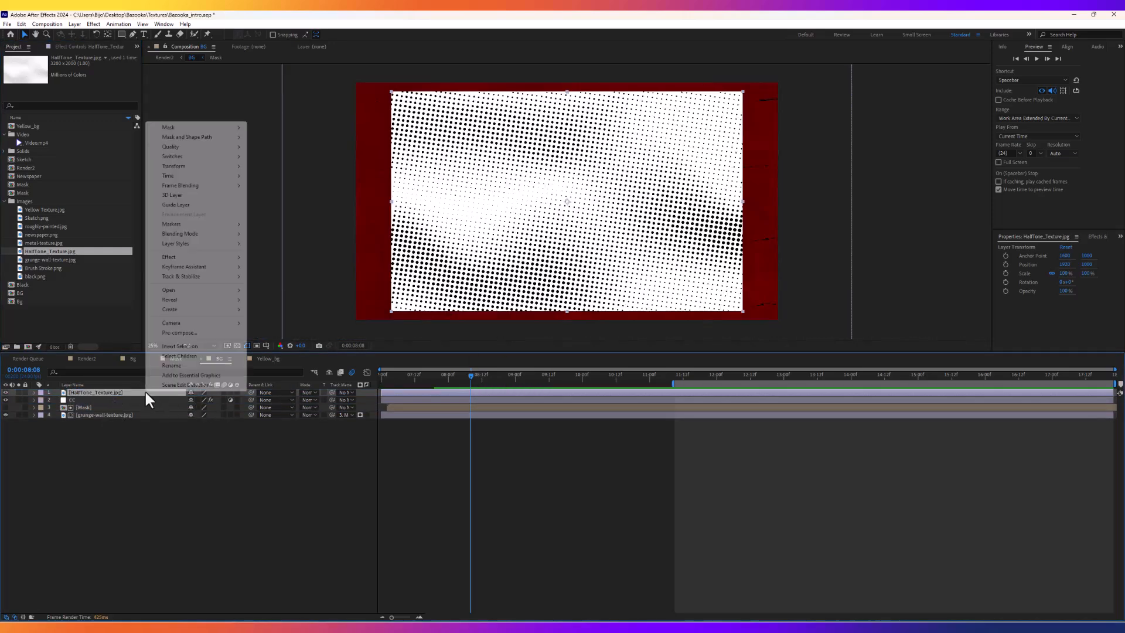
mouse_move(187, 168)
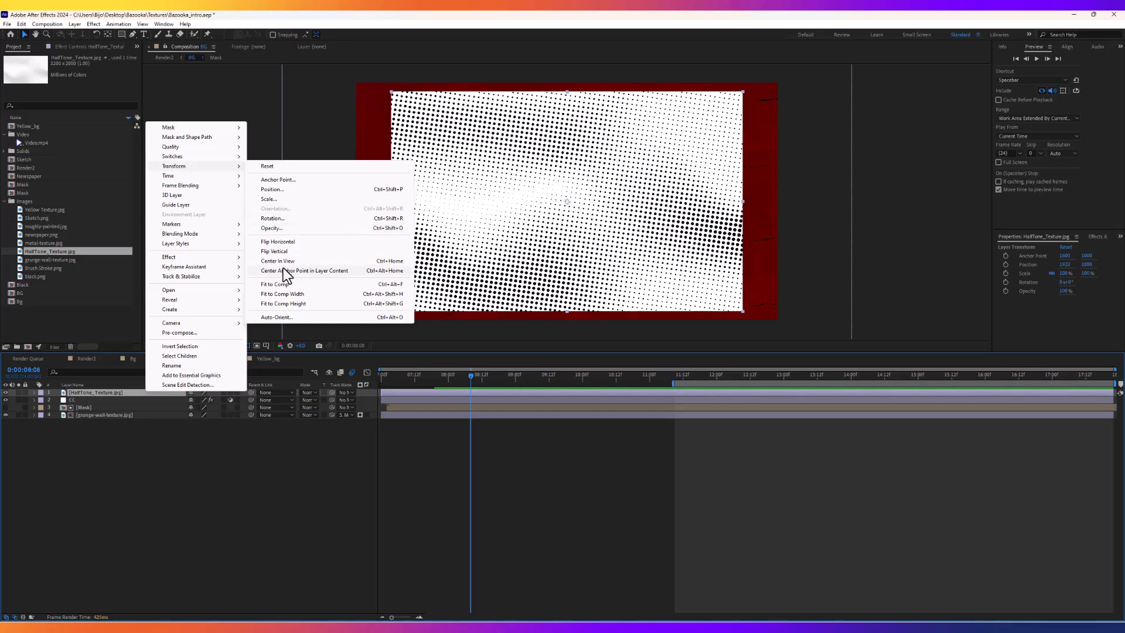
click(279, 284)
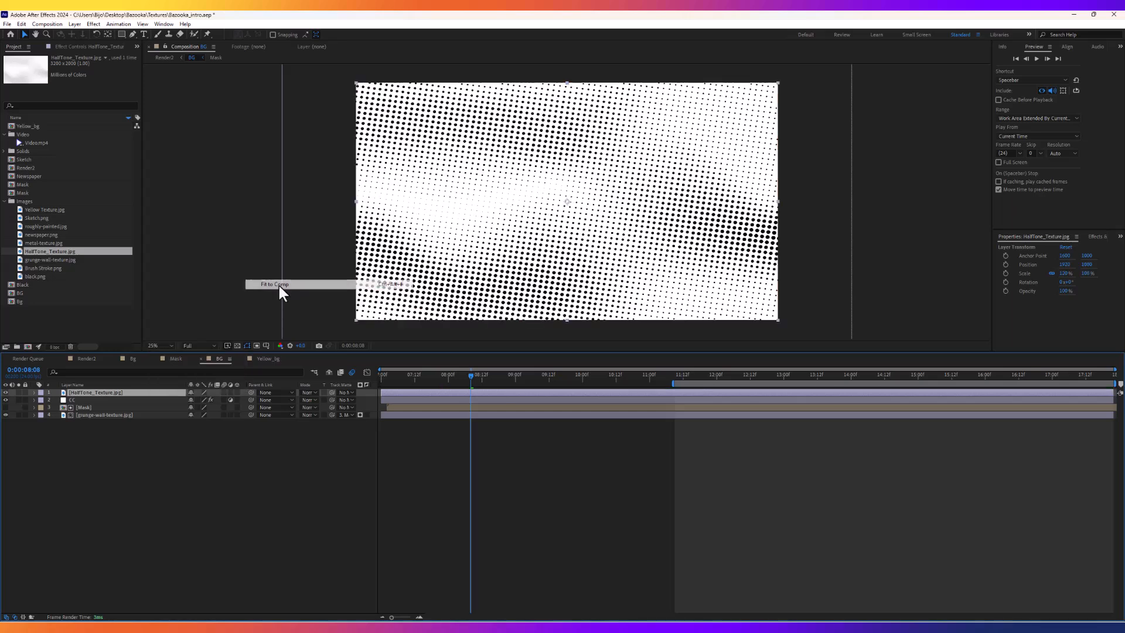
Try the Multiply and Color Burn blending modes on the HalfTone_Texture.jpg layer.
click(311, 393)
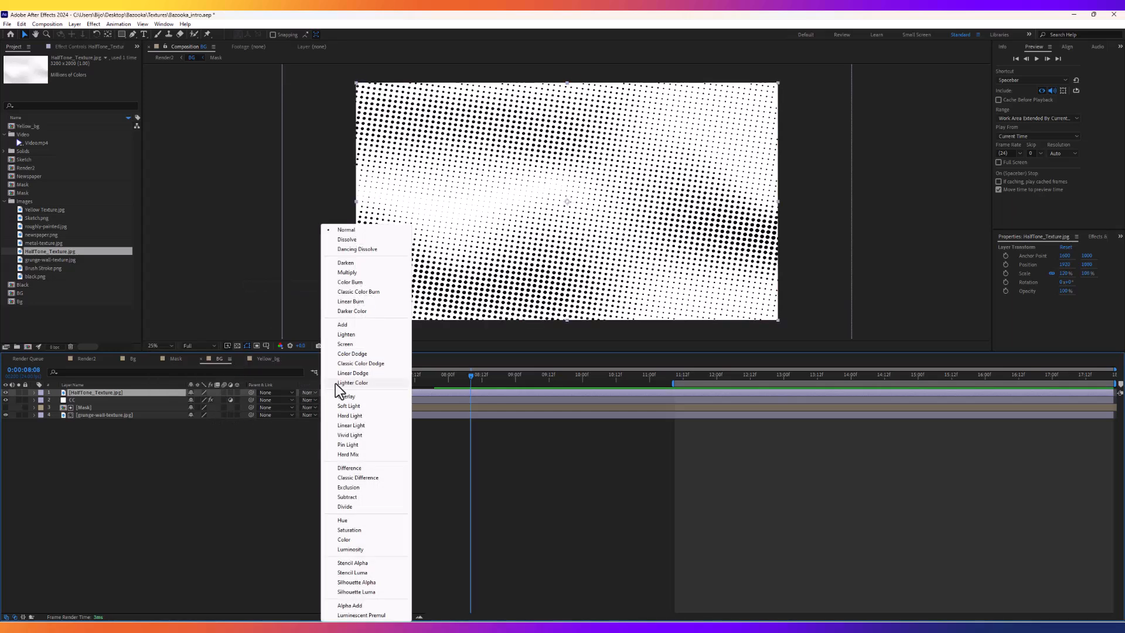
click(355, 273)
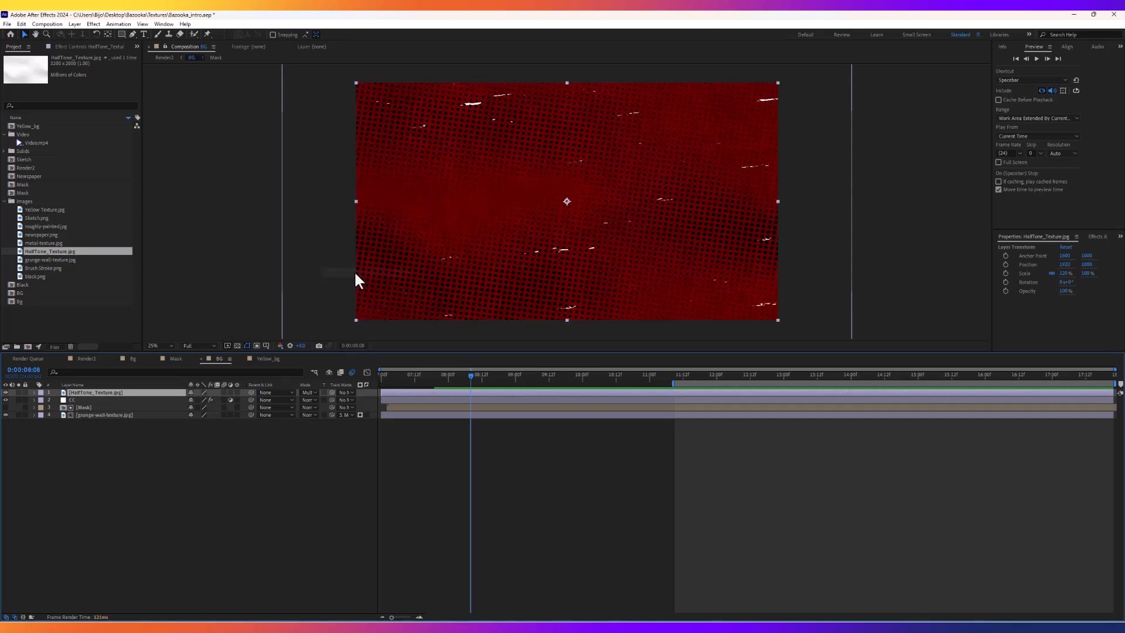
click(275, 395)
click(311, 391)
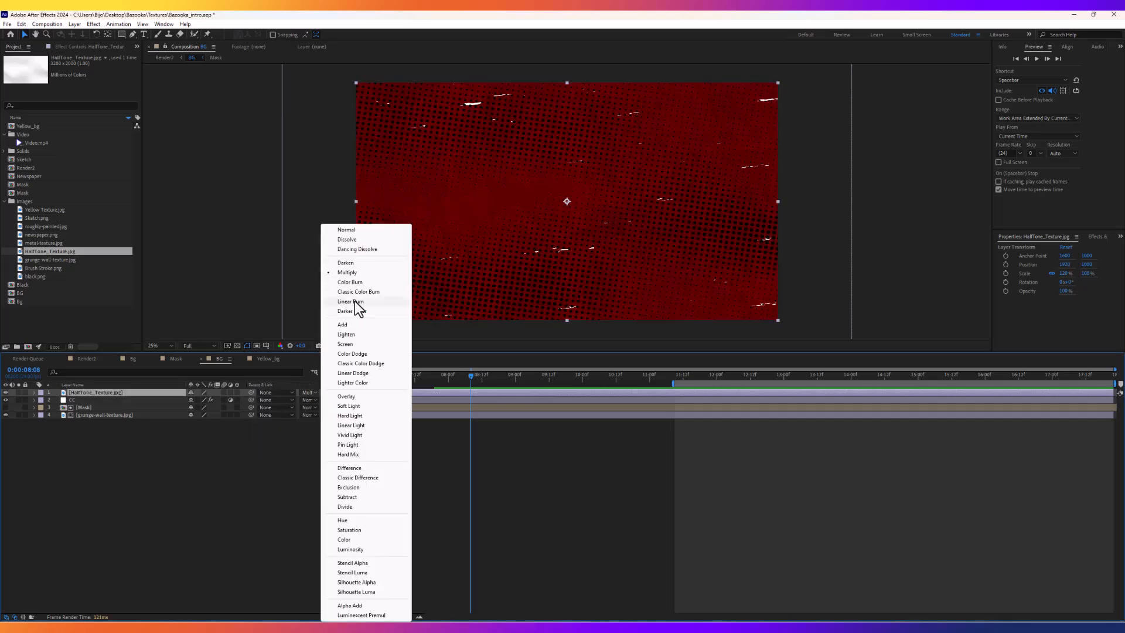
click(353, 283)
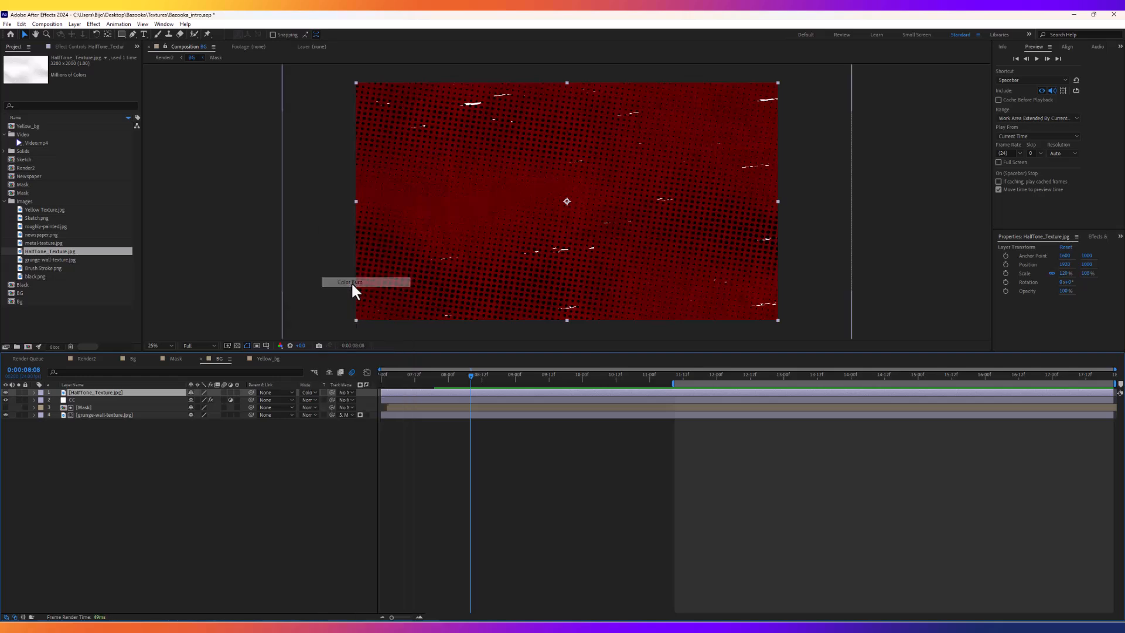
Switch the HalfTone_Texture.jpg layer to the Darken blending mode, set its opacity to 50%, and preview the background.
click(310, 392)
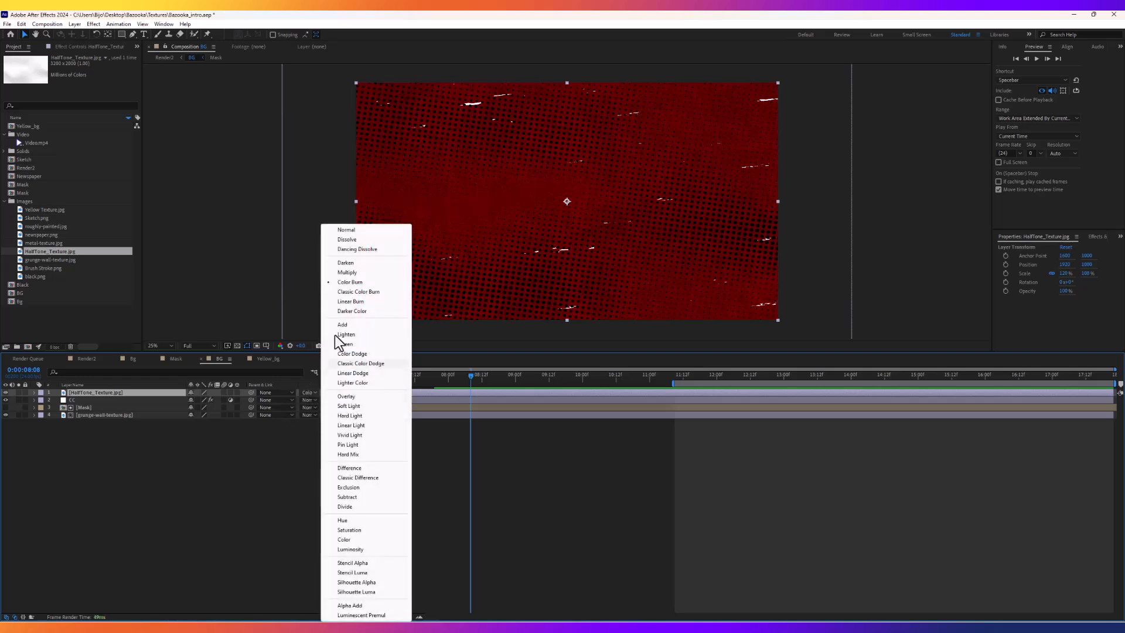
click(354, 264)
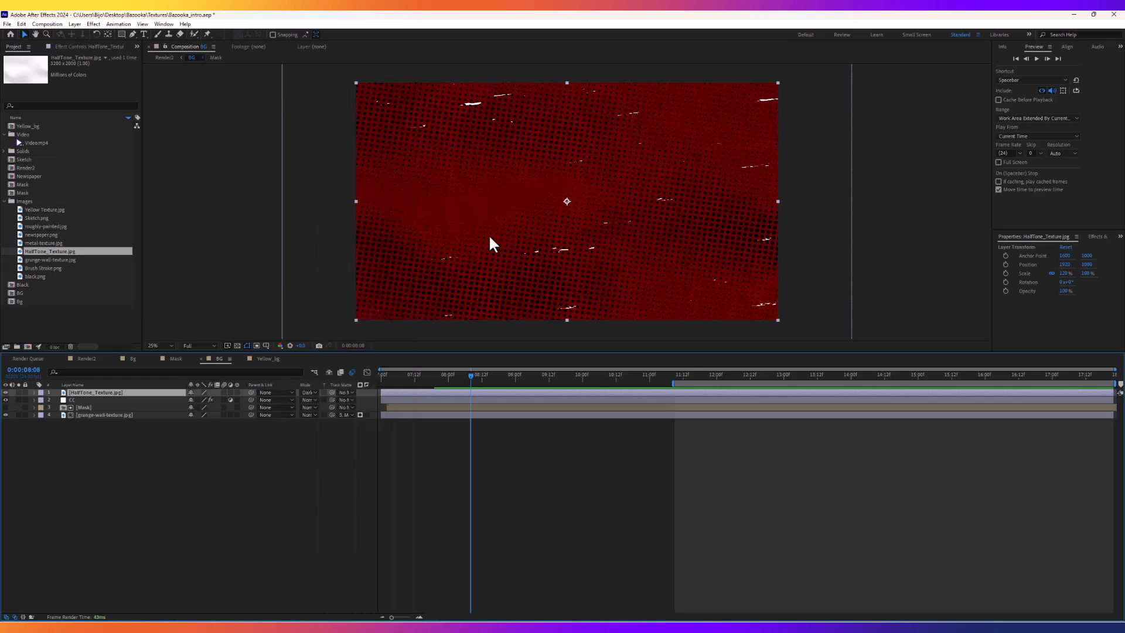
key(t)
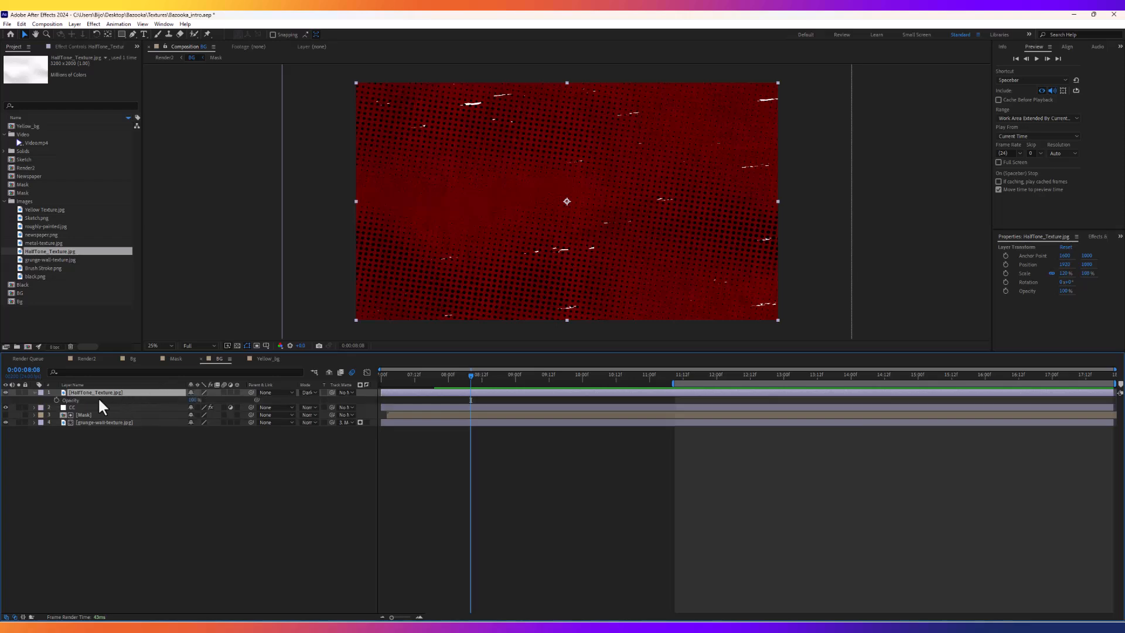
click(194, 400)
text(50)
click(187, 497)
click(453, 377)
drag(448, 380, 377, 389)
key(space)
Keyframe the HalfTone_Texture.jpg layer's rotation from 0° at 0:00:07:00 to 180° at 0:00:07:09.
click(385, 377)
click(76, 392)
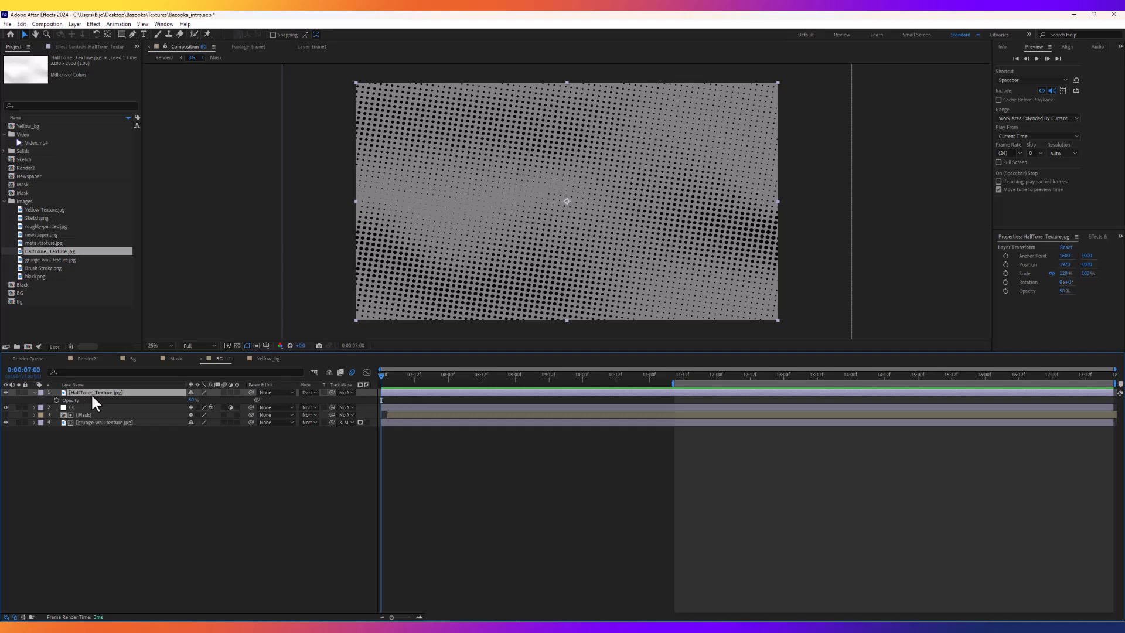
key(r)
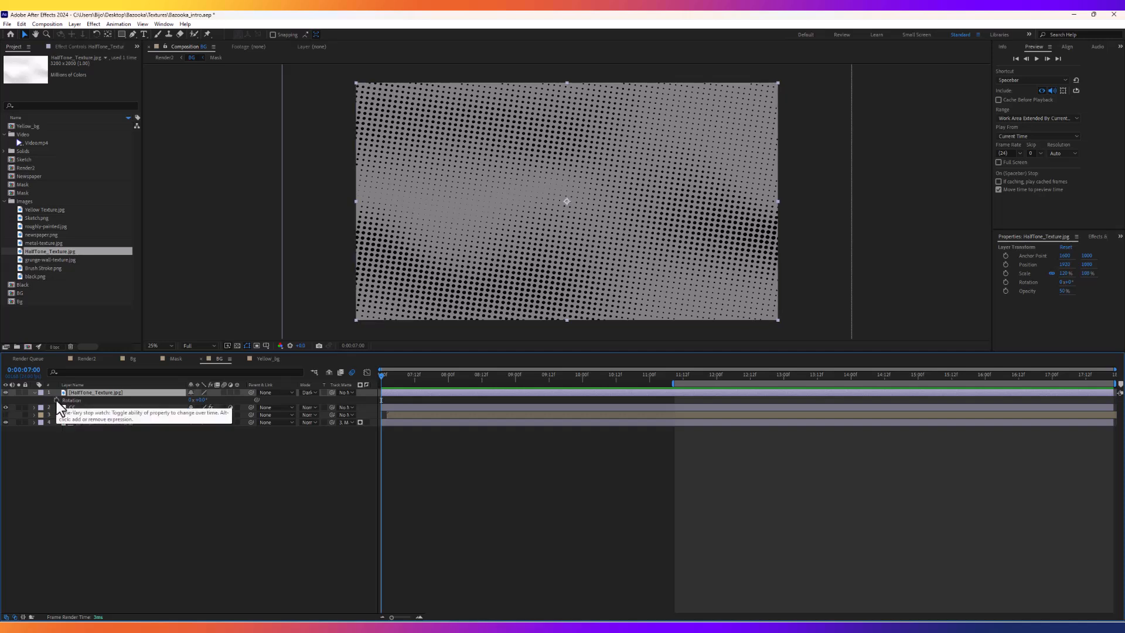
click(57, 400)
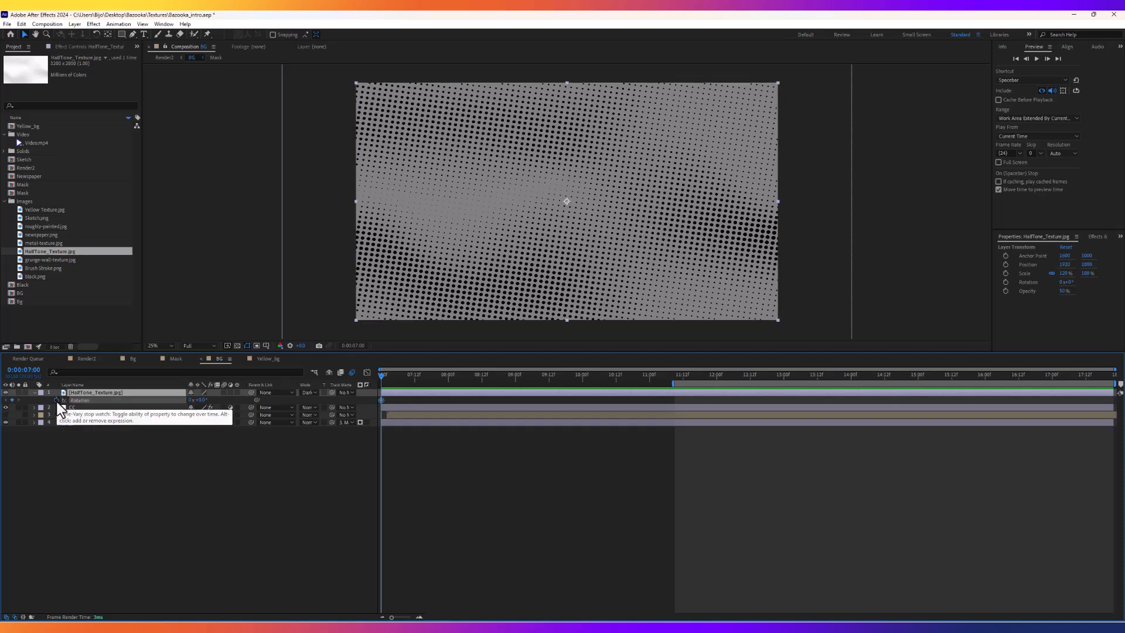
mouse_move(386, 377)
mouse_down()
mouse_move(403, 375)
mouse_move(368, 378)
mouse_move(406, 380)
mouse_up()
click(205, 399)
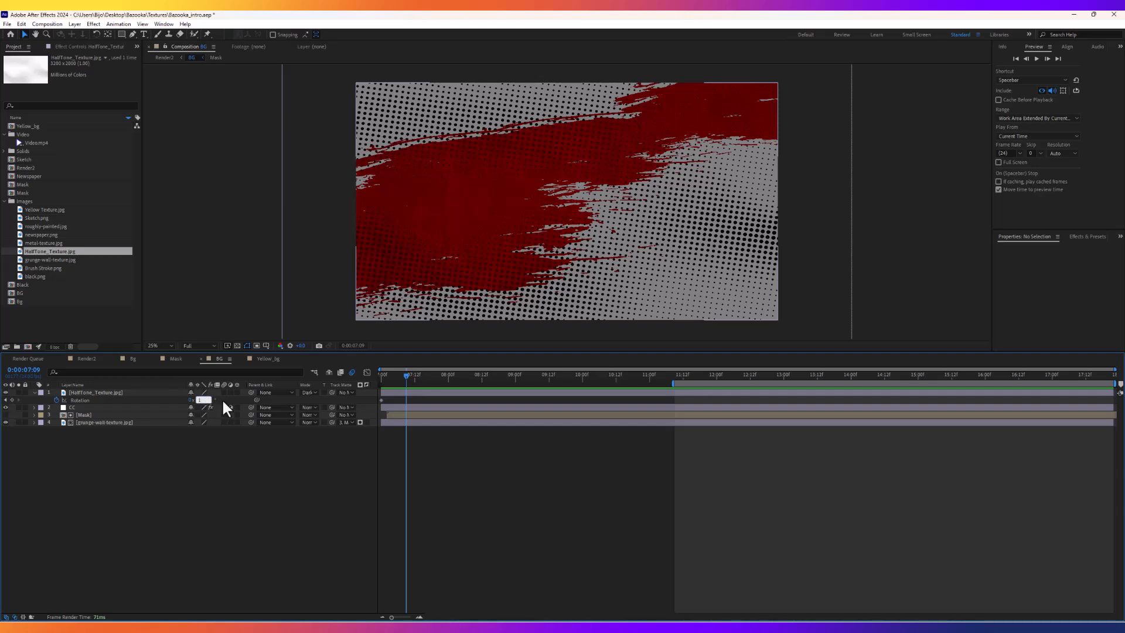
key(Return)
Copy the 0° rotation keyframe to 0:00:07:17 and the 180° keyframe shortly after 0:00:08:00, and preview the motion.
mouse_move(407, 374)
mouse_down()
mouse_move(370, 378)
mouse_move(427, 385)
mouse_up()
click(381, 400)
key(ctrl+c)
key(ctrl+v)
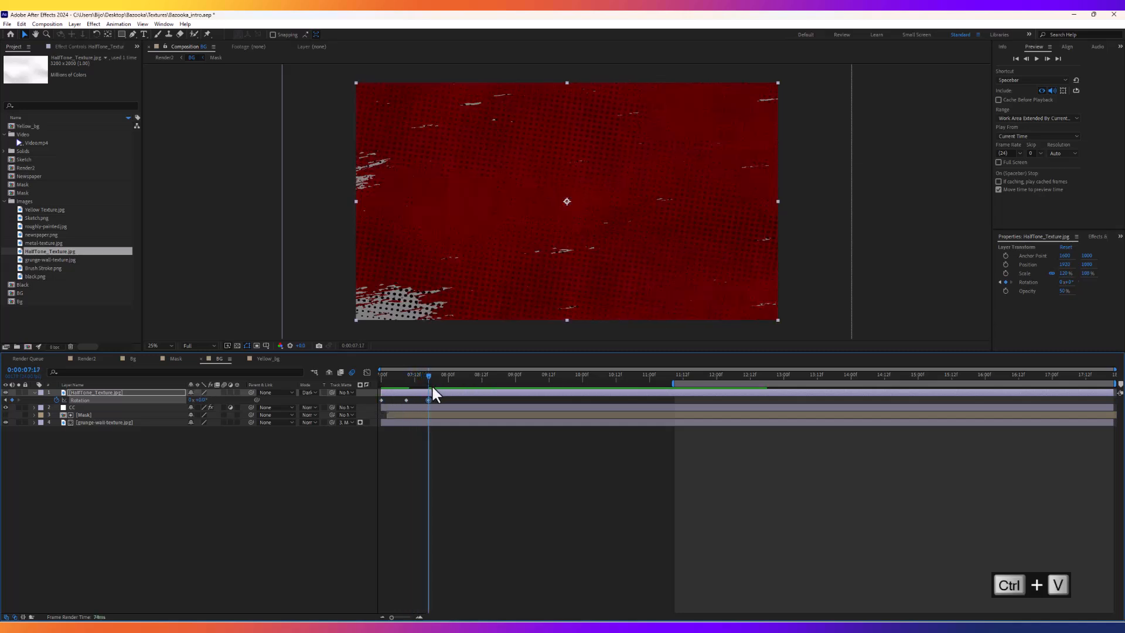
double_click(406, 399)
click(609, 342)
click(406, 400)
key(ctrl+c)
drag(440, 380, 381, 379)
key(ctrl+v)
key(space)
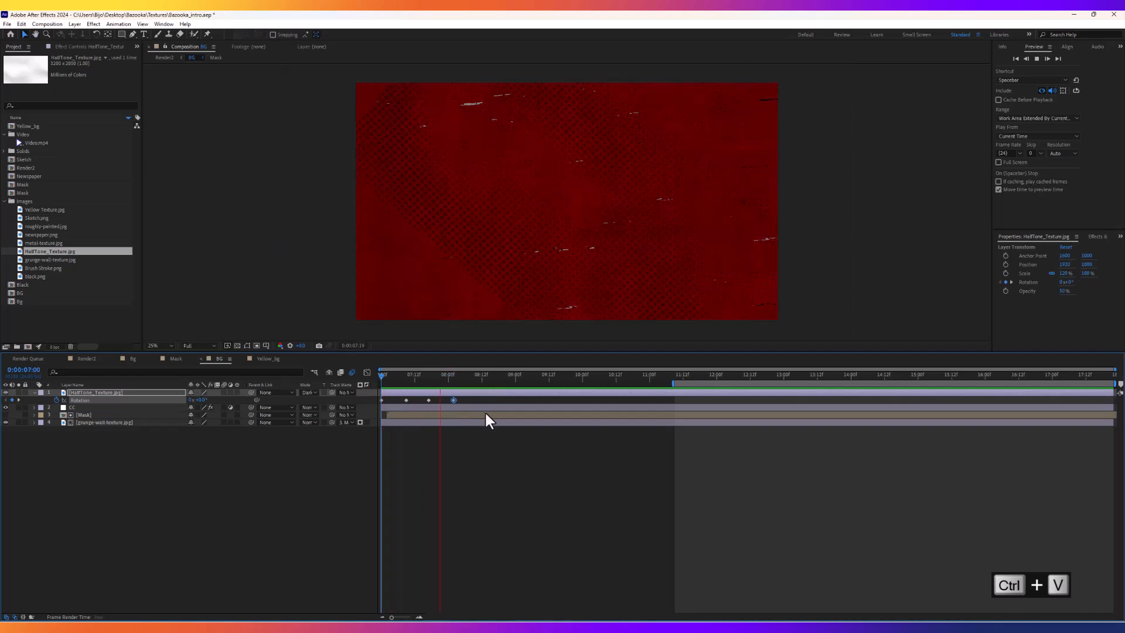
key(space)
Repeat the four rotation keyframes along the HalfTone_Texture.jpg layer until its end, and preview the result.
drag(463, 398, 379, 403)
key(ctrl+c)
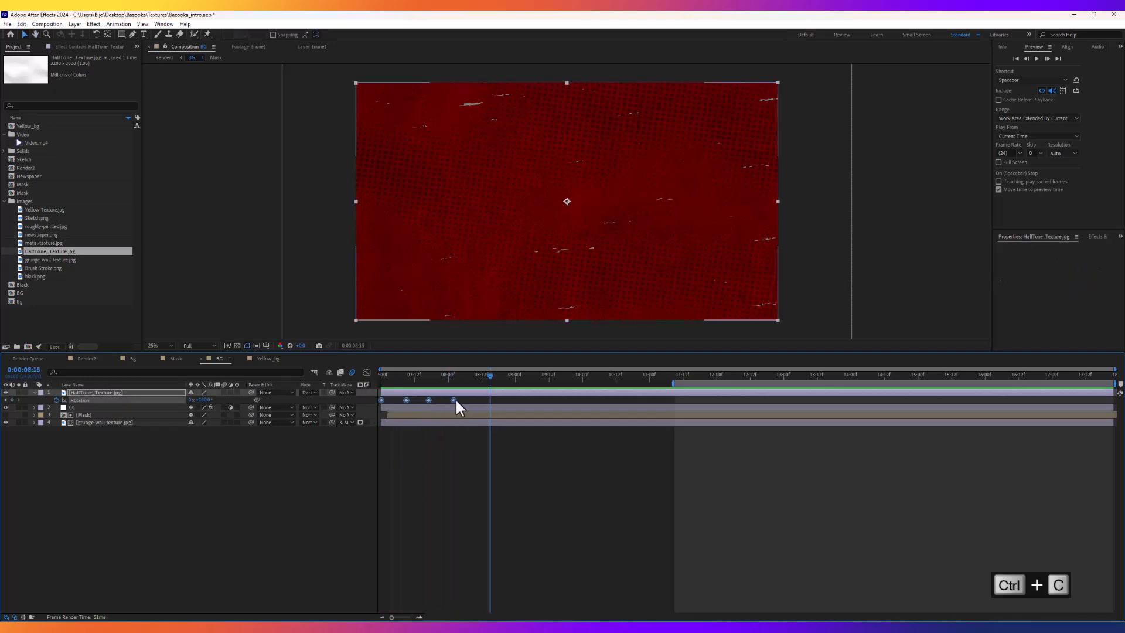
click(488, 378)
key(ctrl+v)
drag(489, 375, 691, 372)
key(ctrl+v)
key(ctrl+v)
drag(691, 373, 870, 374)
key(ctrl+v)
drag(808, 403, 380, 436)
click(897, 377)
key(ctrl+v)
key(ctrl+v)
key(ctrl+v)
key(space)
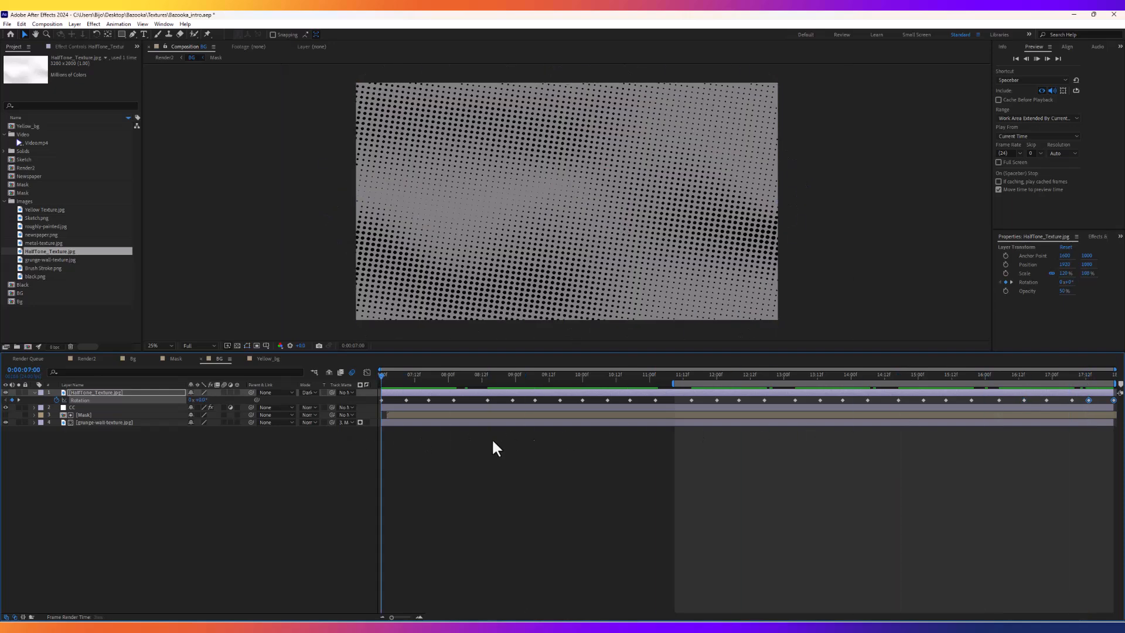
key(space)
Convert all of the texture's rotation keyframes to Hold, preview the jumps, and extend the work area to the composition's start.
click(375, 400)
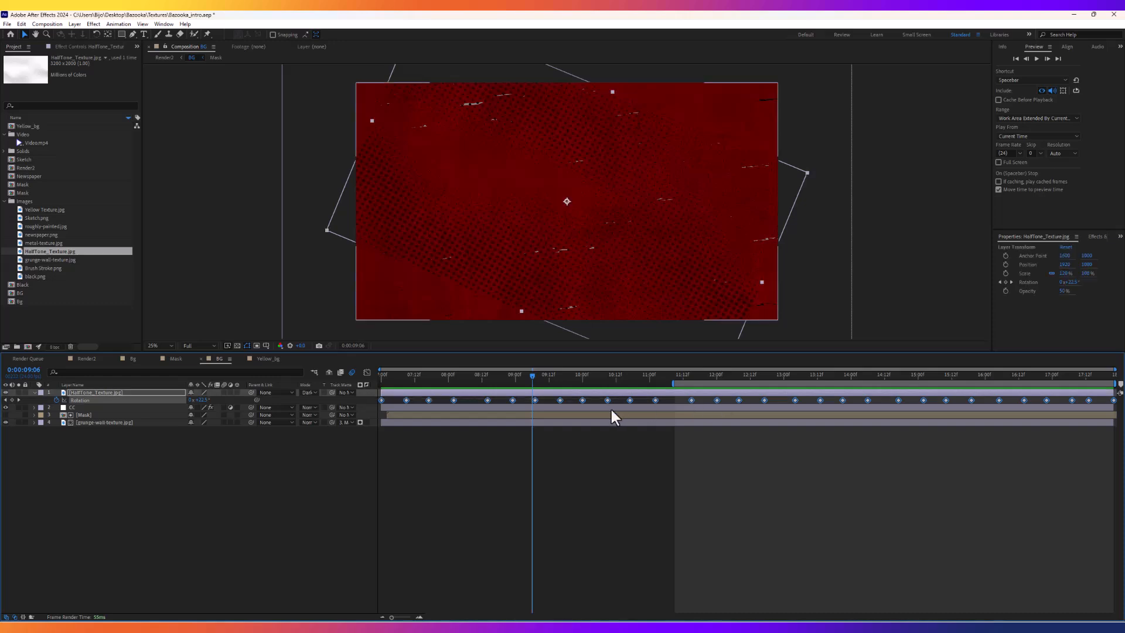
drag(372, 398, 1104, 403)
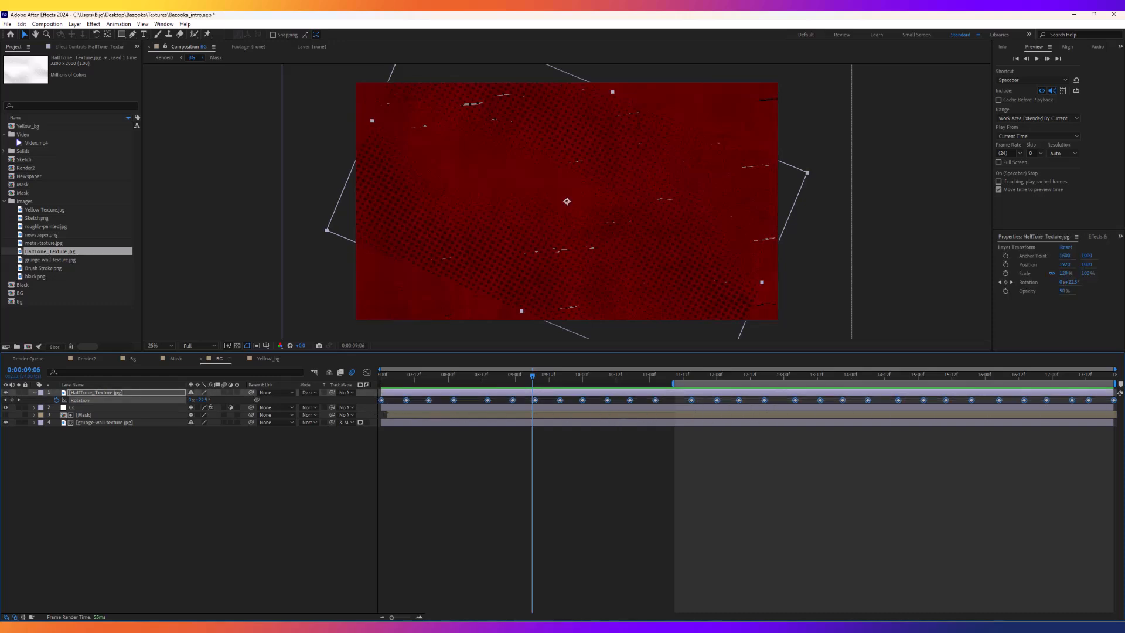
click(366, 374)
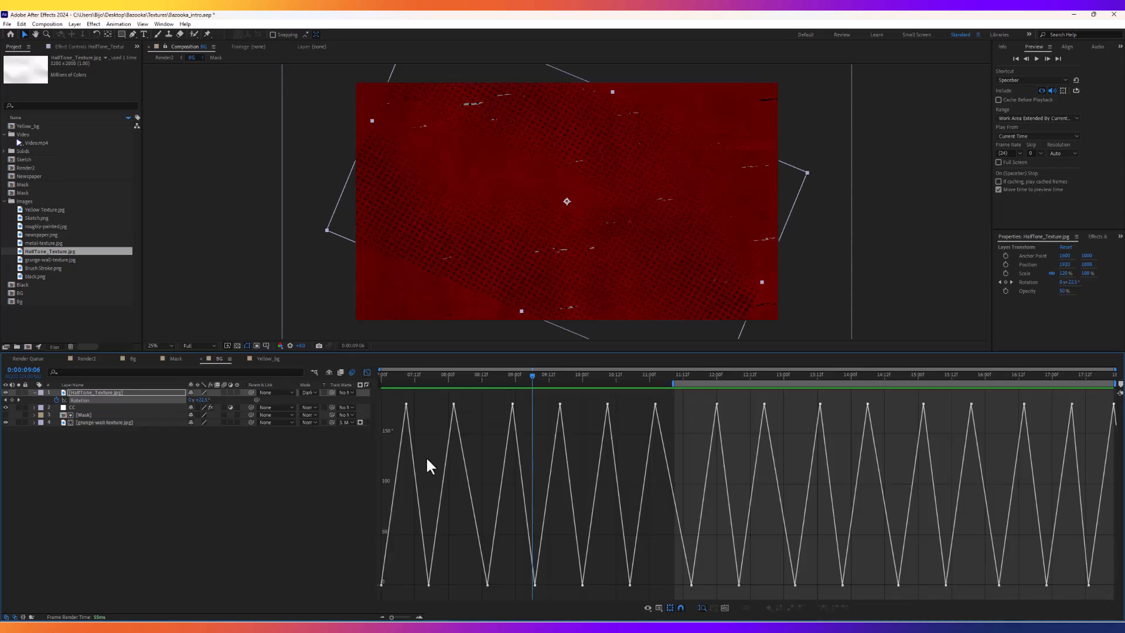
key(ctrl+alt+a)
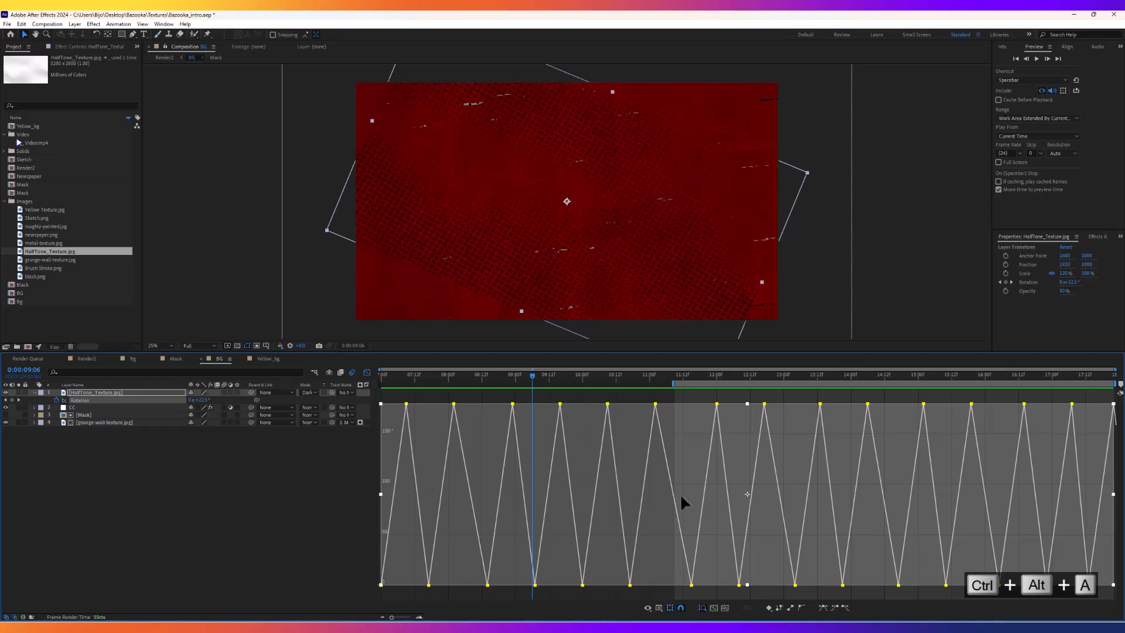
click(780, 609)
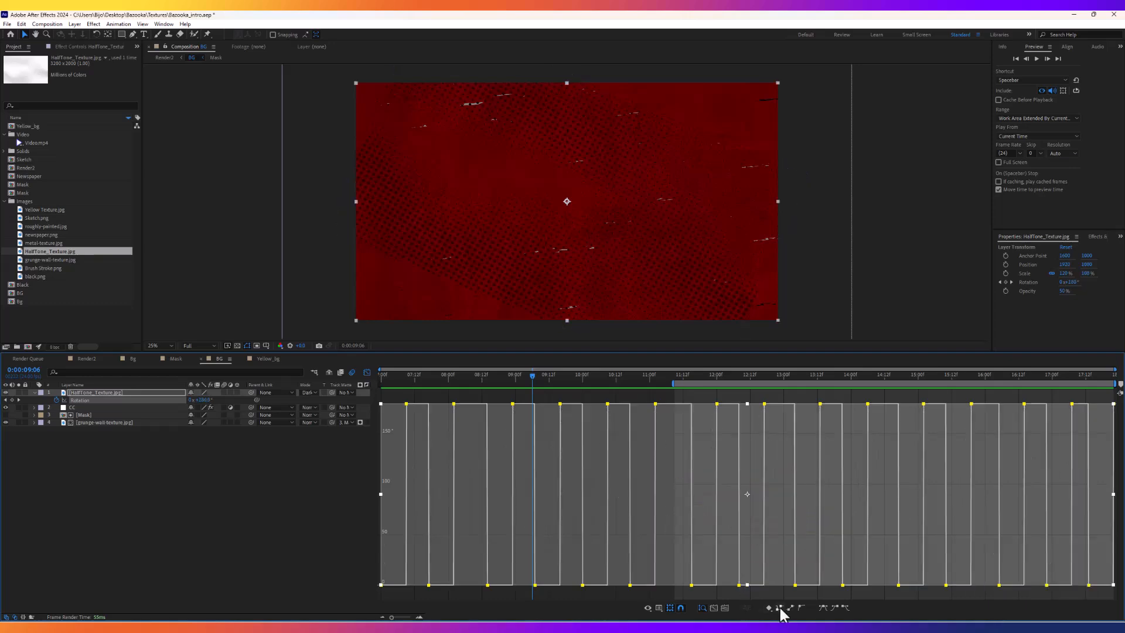
drag(424, 378, 359, 385)
key(space)
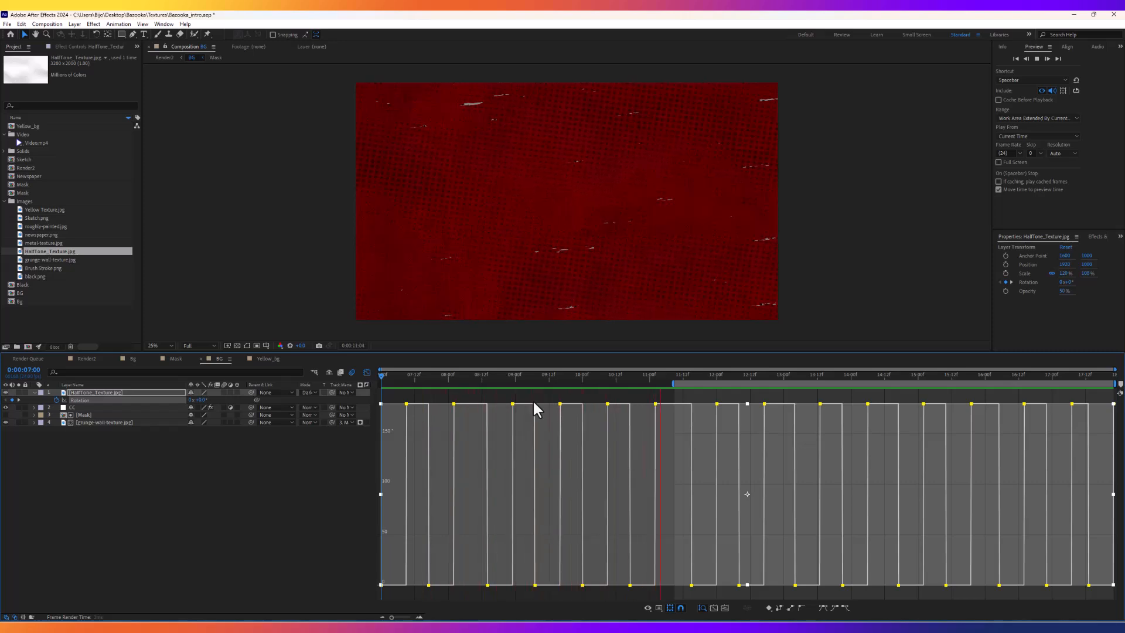
key(space)
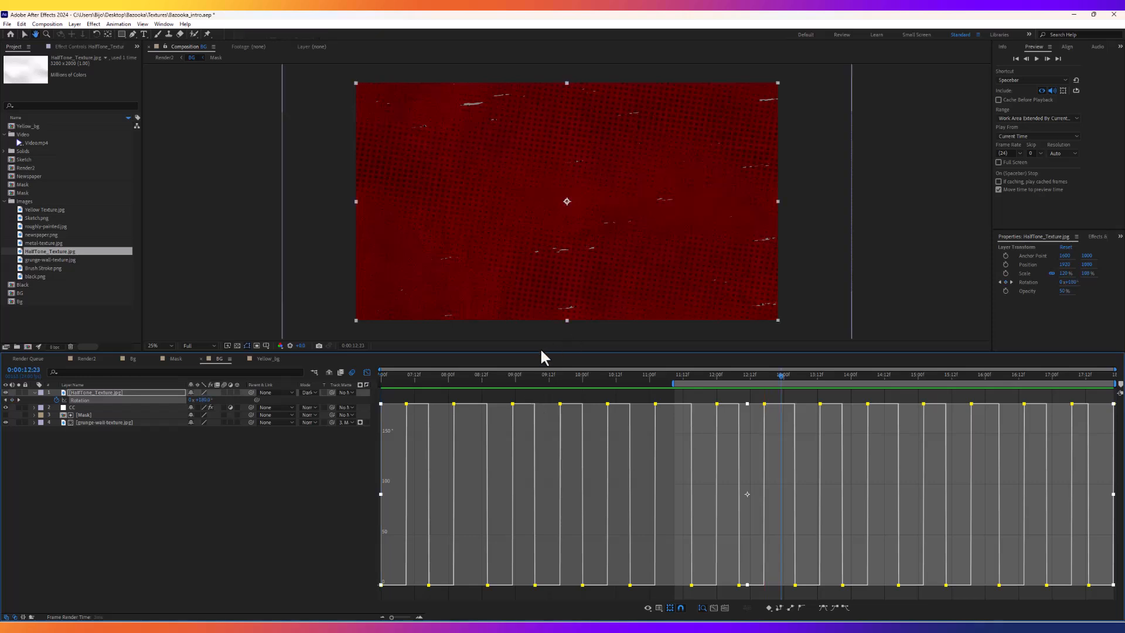
drag(673, 384, 382, 384)
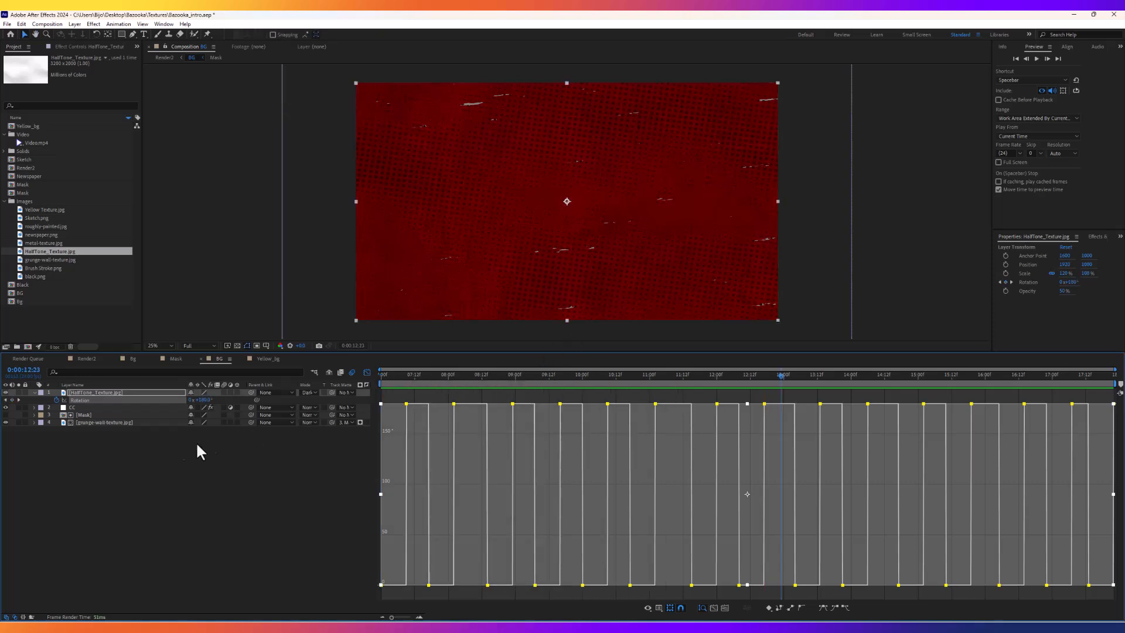
Set the HalfTone_Texture.jpg layer's opacity to 40% and preview the shot in the Render2 composition.
key(t)
click(118, 393)
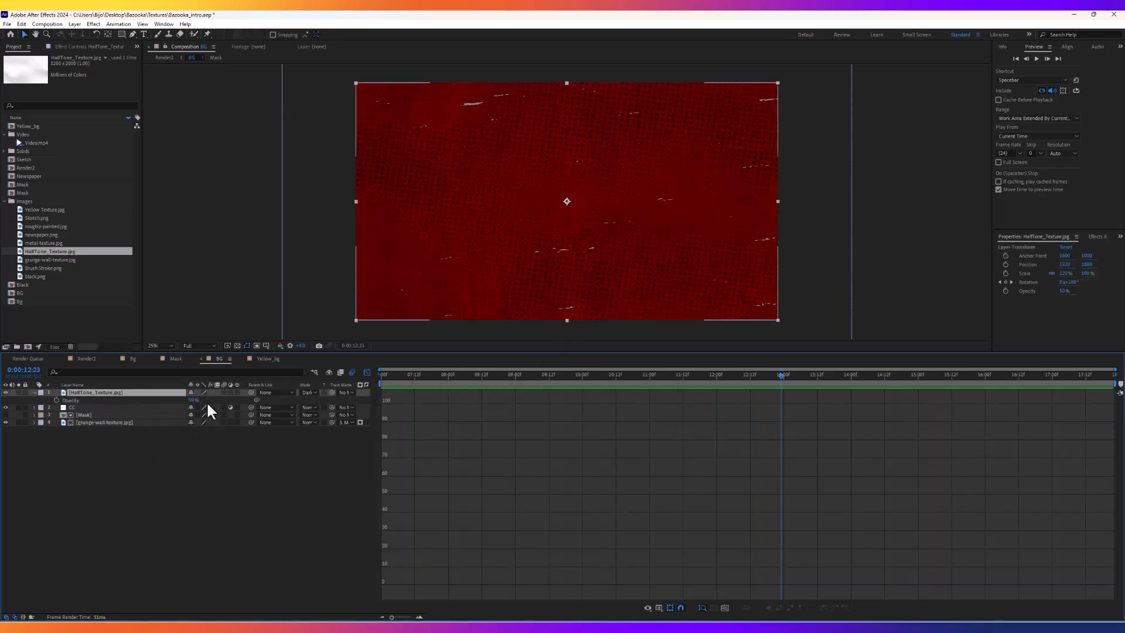
click(193, 400)
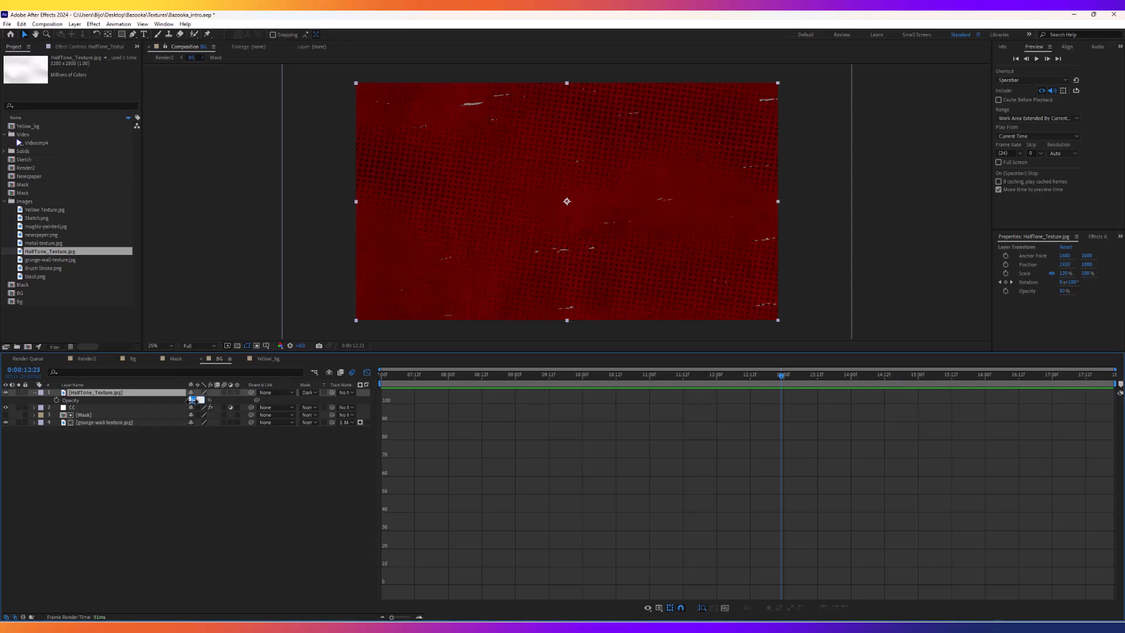
click(187, 495)
click(165, 58)
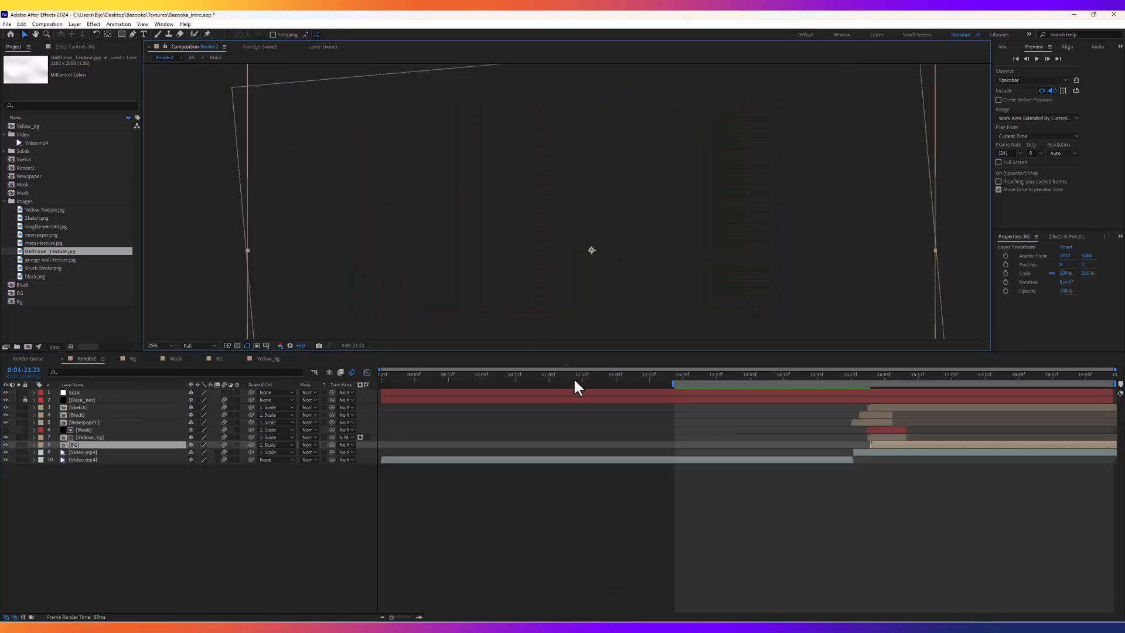
click(678, 373)
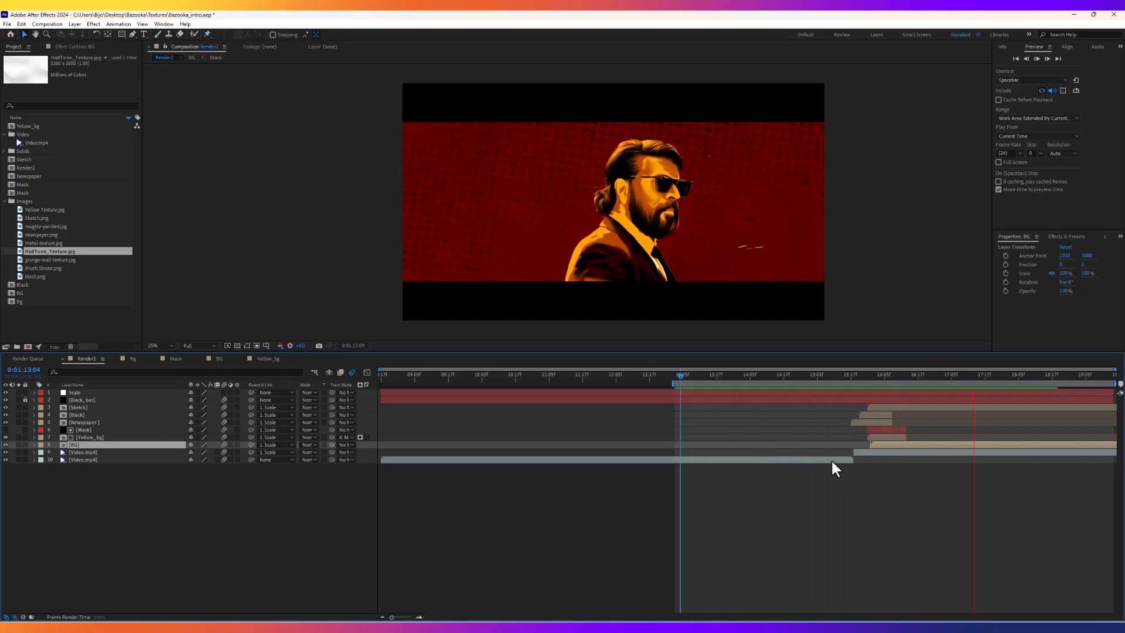
key(space)
drag(936, 375, 973, 379)
Reopen the BG composition, set the HalfTone_Texture.jpg layer's opacity to 10%, and preview the shot in Render2.
double_click(81, 441)
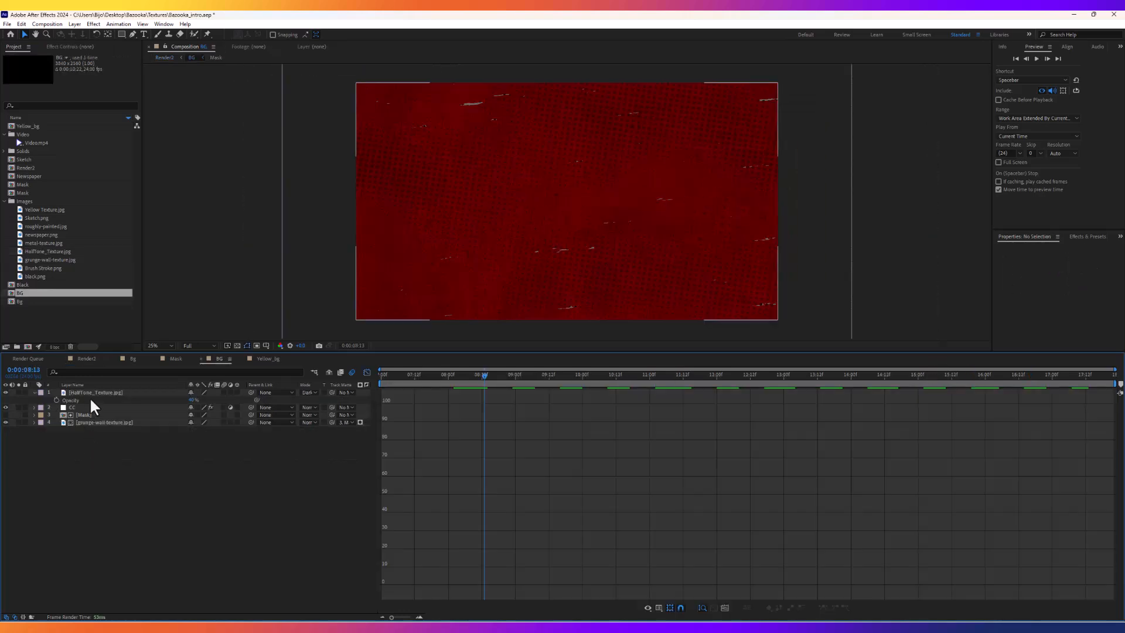
click(100, 393)
click(192, 400)
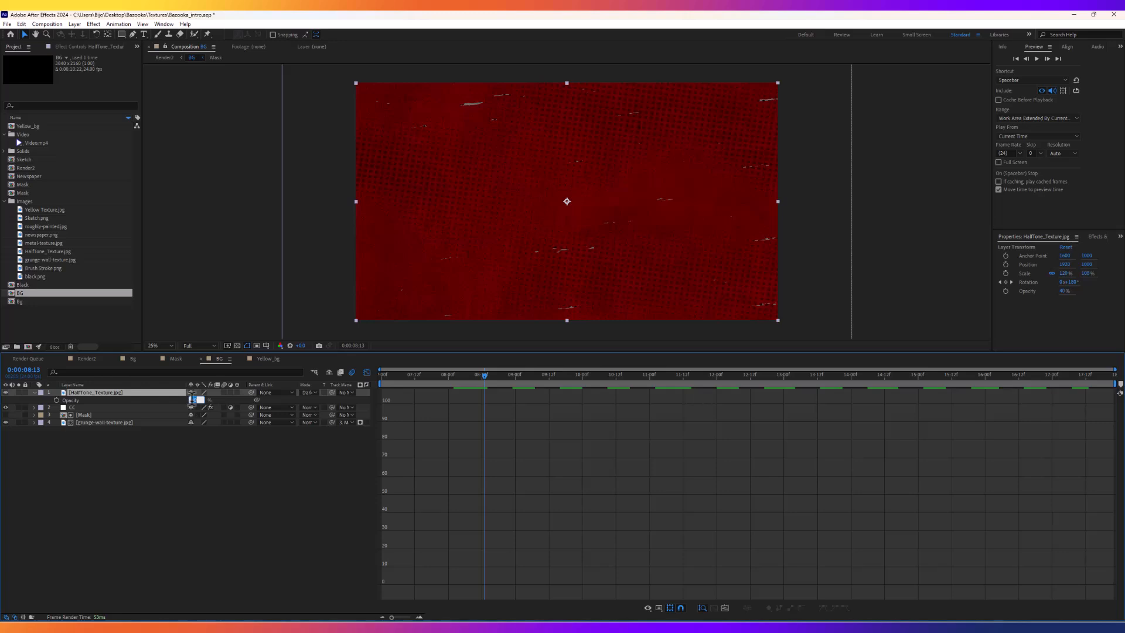
text(10)
click(231, 557)
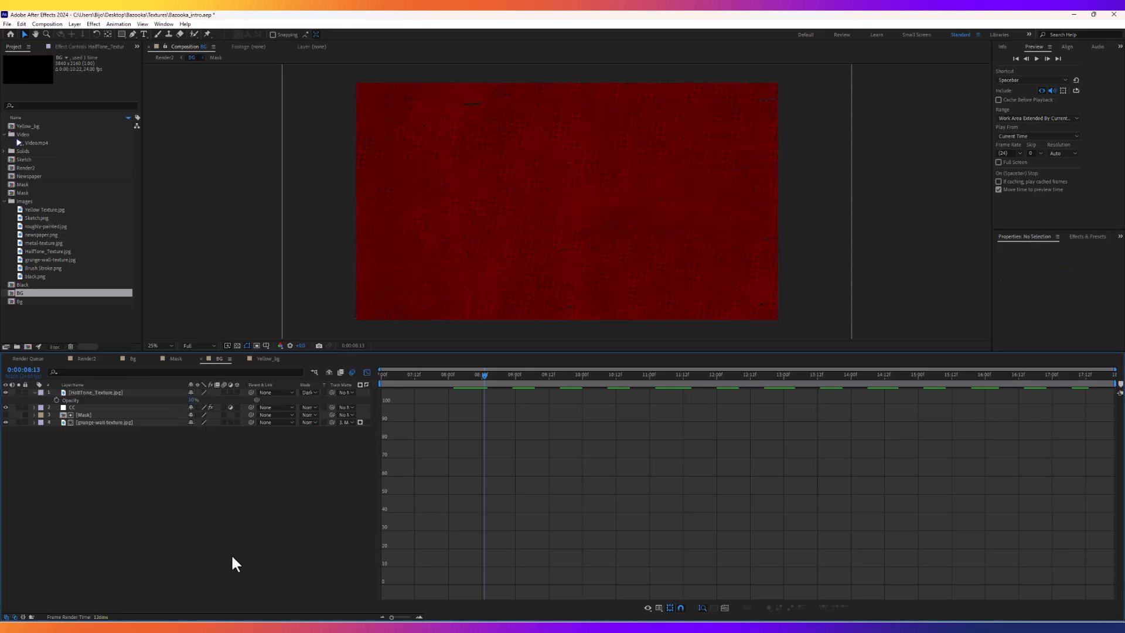
click(167, 58)
key(space)
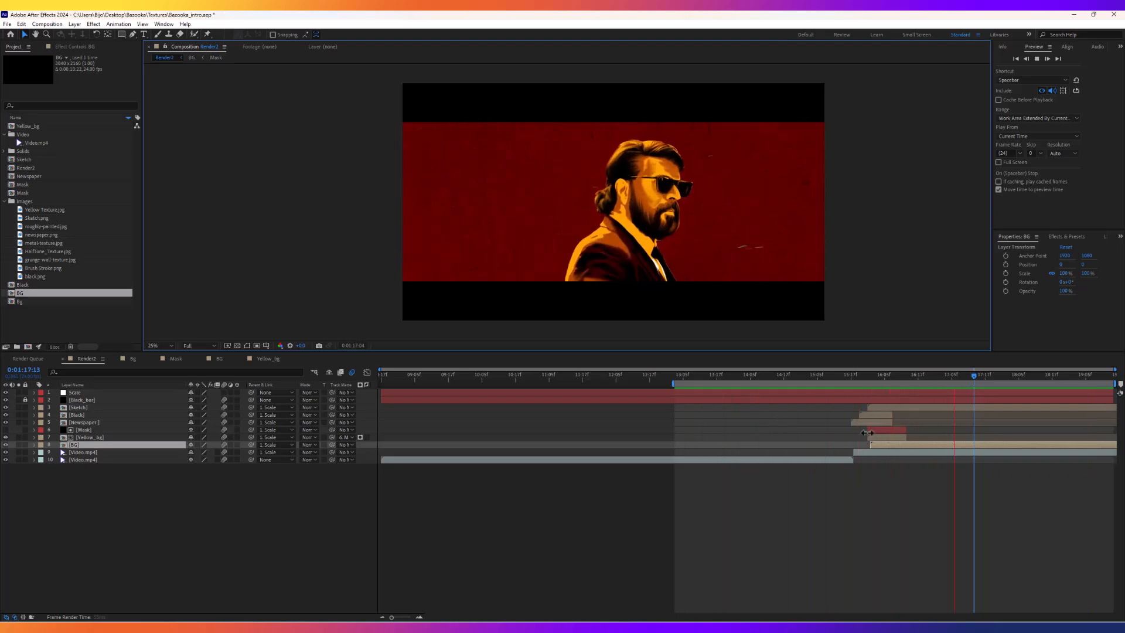
click(843, 379)
drag(840, 382, 878, 384)
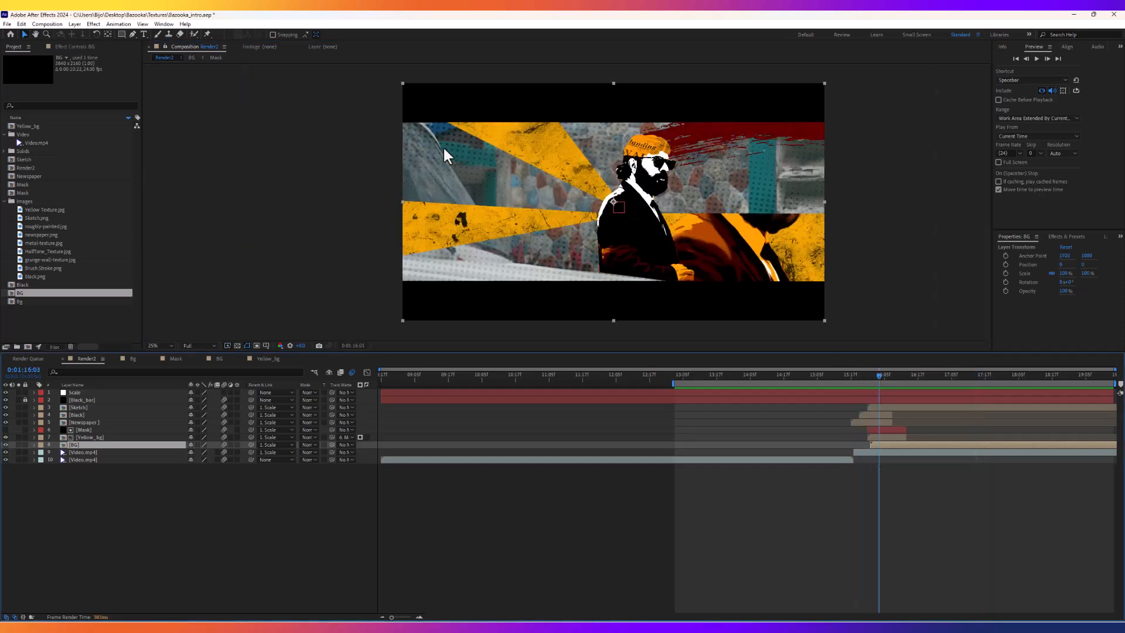
Set the HalfTone_Texture.jpg layer's blending mode to Classic Color Burn in BG, and review the transition in Render2.
double_click(878, 444)
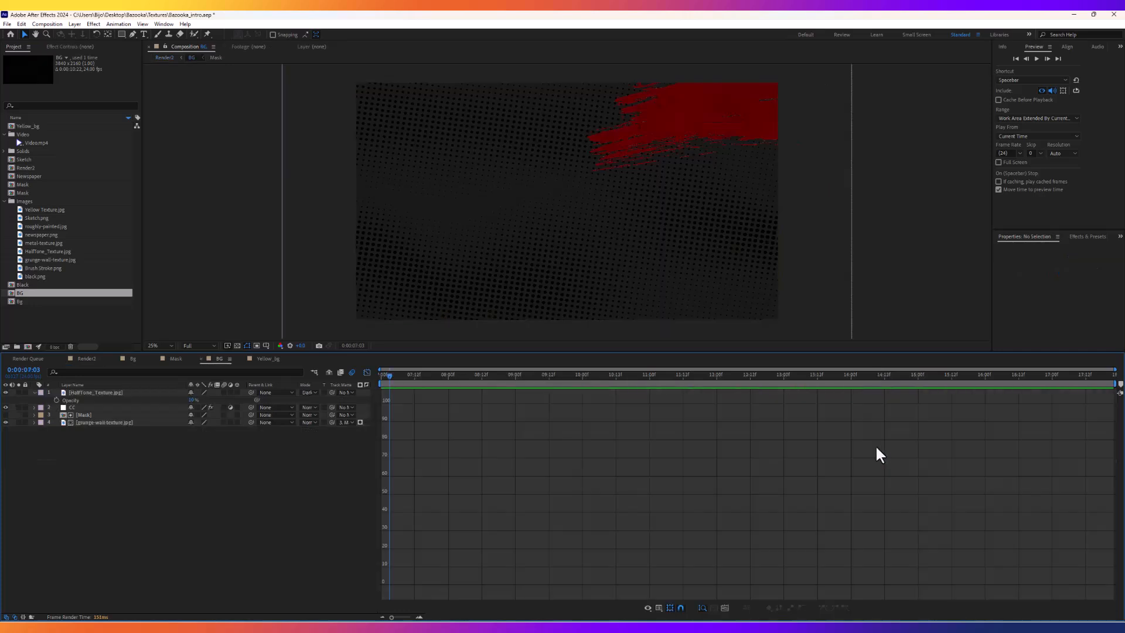
click(310, 392)
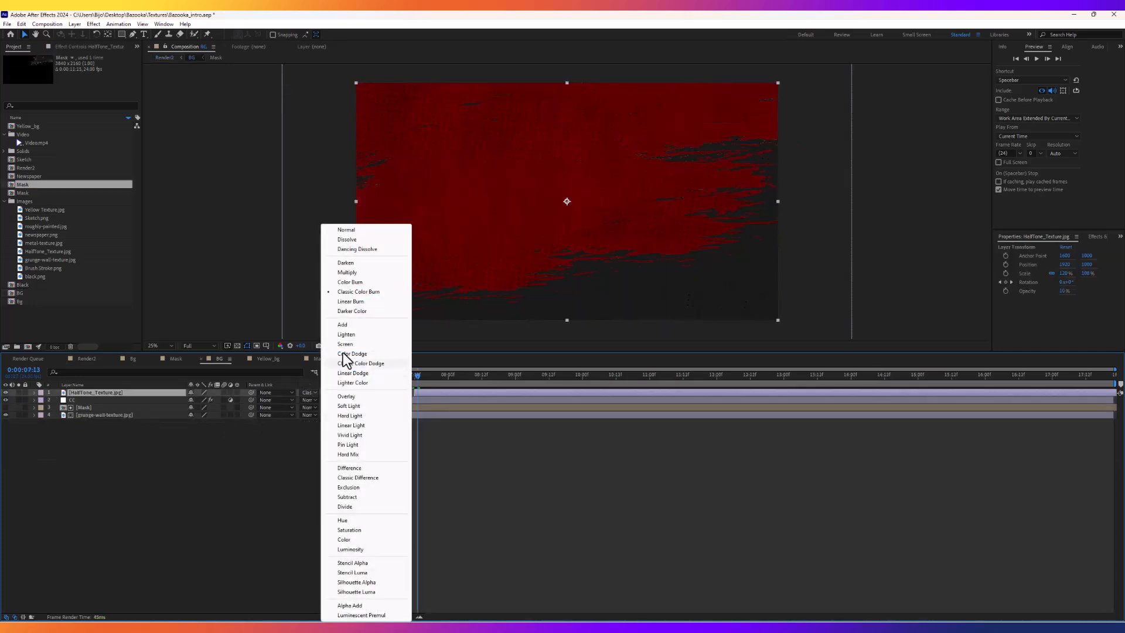
click(350, 293)
mouse_move(410, 375)
mouse_down()
mouse_move(422, 374)
mouse_move(392, 375)
mouse_move(436, 378)
mouse_move(388, 374)
mouse_move(482, 377)
mouse_move(382, 376)
mouse_up()
click(169, 58)
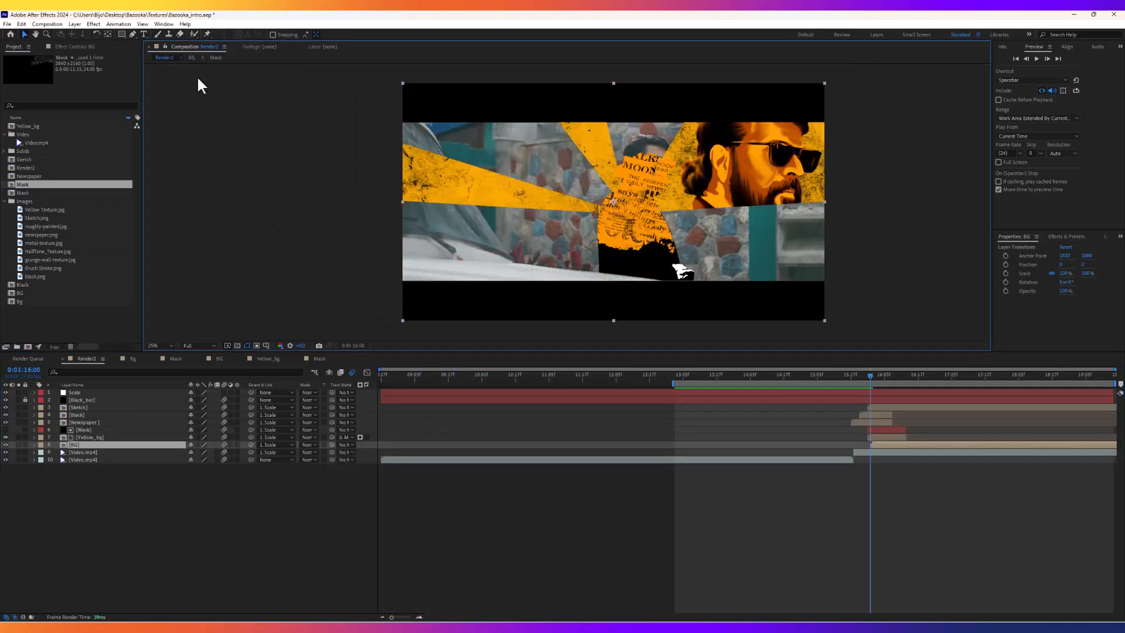
mouse_move(864, 376)
mouse_down()
mouse_move(919, 377)
mouse_move(862, 377)
mouse_up()
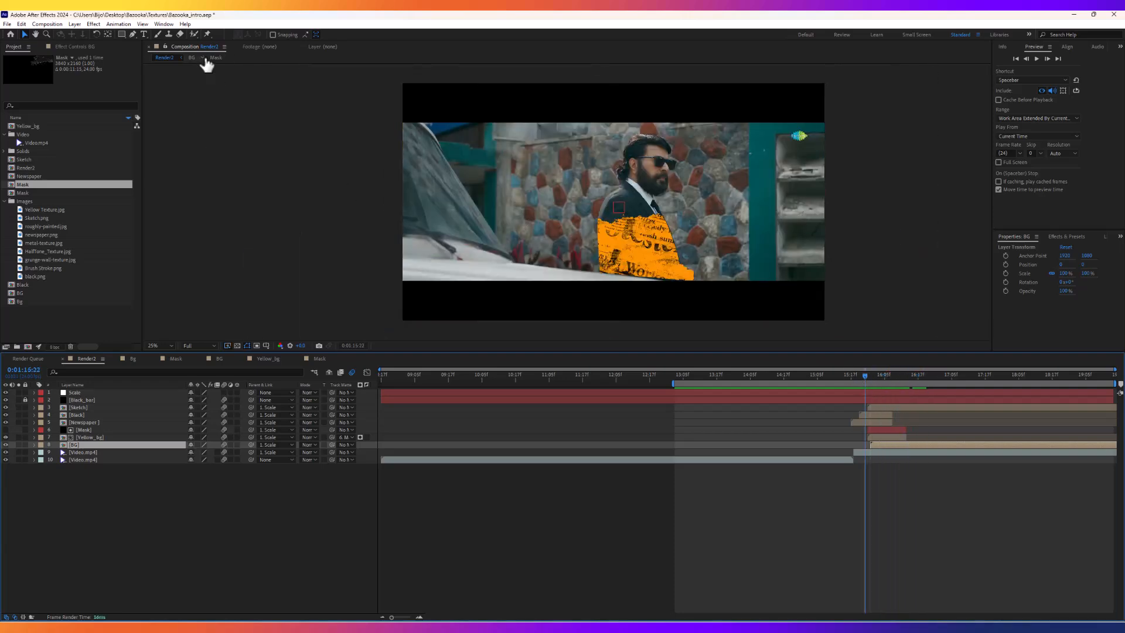
click(446, 341)
click(872, 376)
drag(873, 376, 937, 379)
Add a comp-sized black solid named Dust as the top layer of Render2.
right_click(126, 527)
mouse_move(174, 420)
click(269, 441)
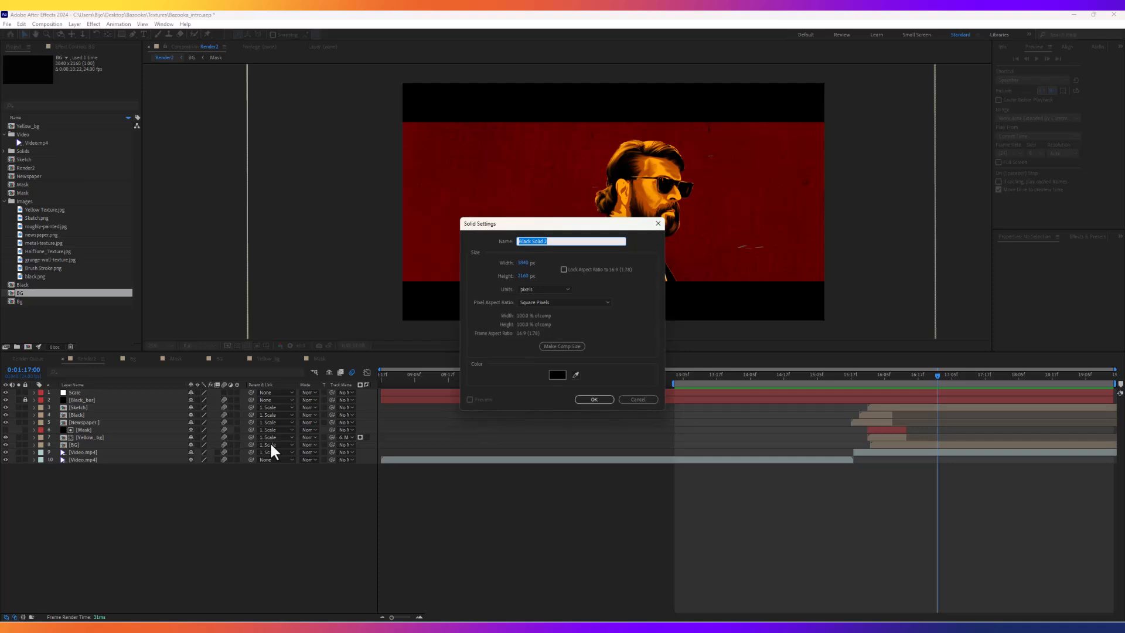
text(Dust)
key(Return)
Apply the Fractal Noise effect to the Dust layer.
key(ctrl+space)
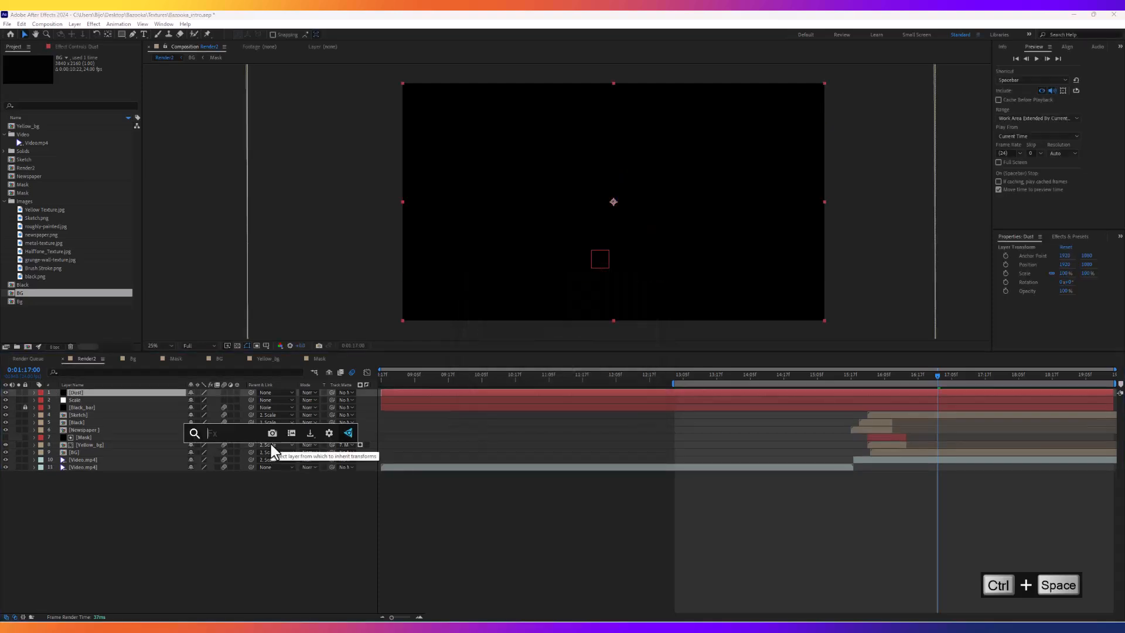
text(frac)
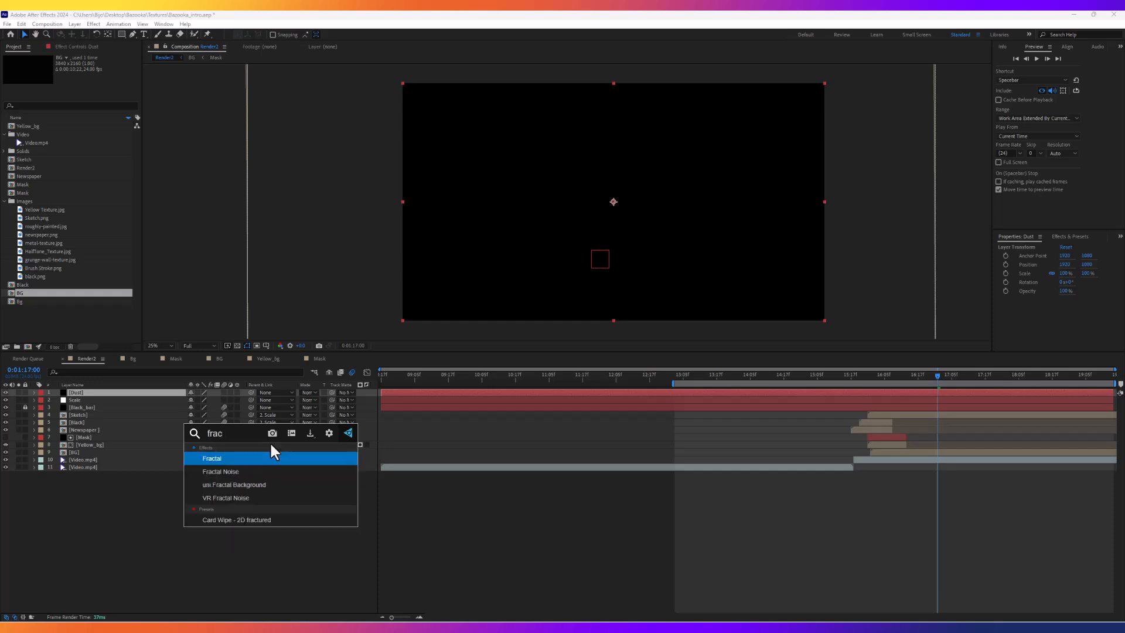
key(Down)
key(Return)
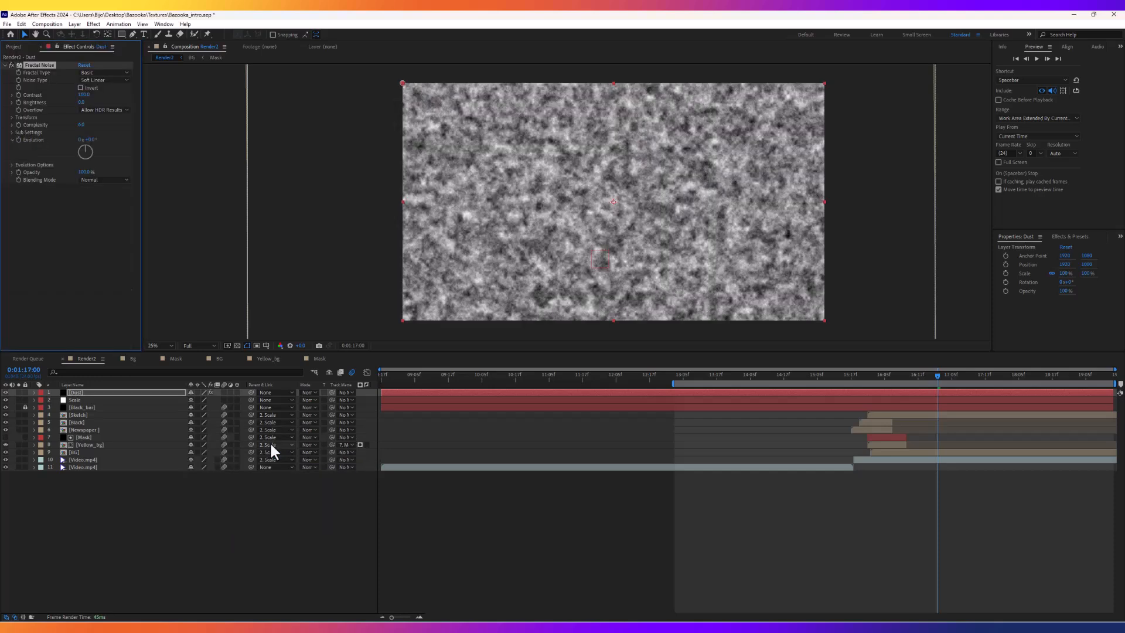
Raise the Dust noise Contrast above 600 and lower Brightness to nearly -300, leaving only sparse white specks on black.
drag(84, 100, 314, 102)
drag(83, 103, 4, 117)
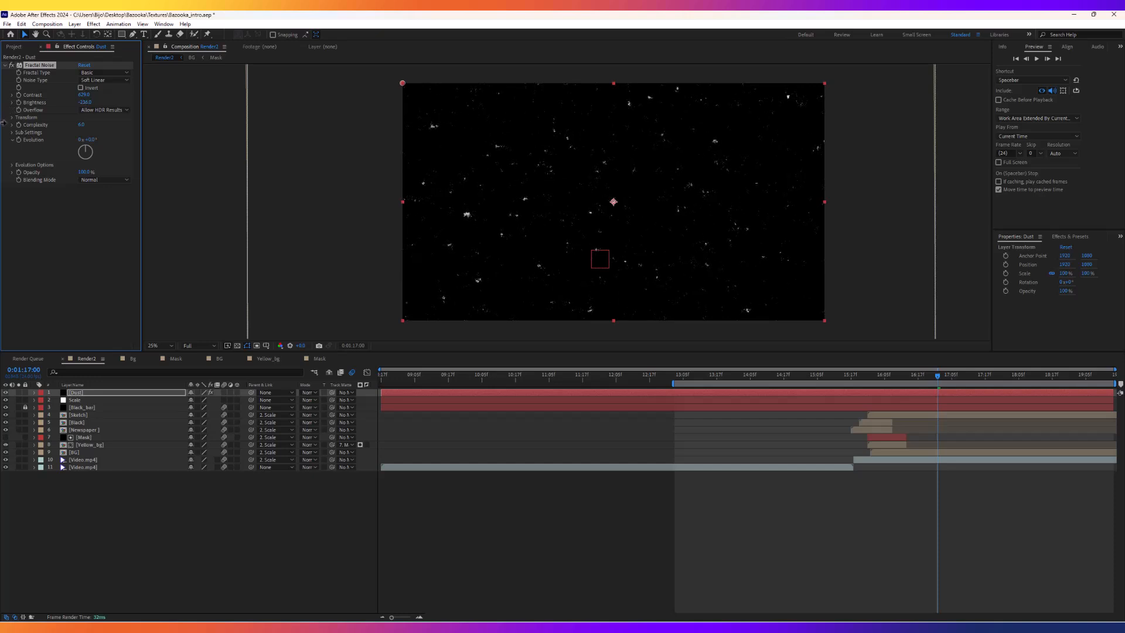
scroll(363, 159, up, 2)
drag(291, 181, 318, 173)
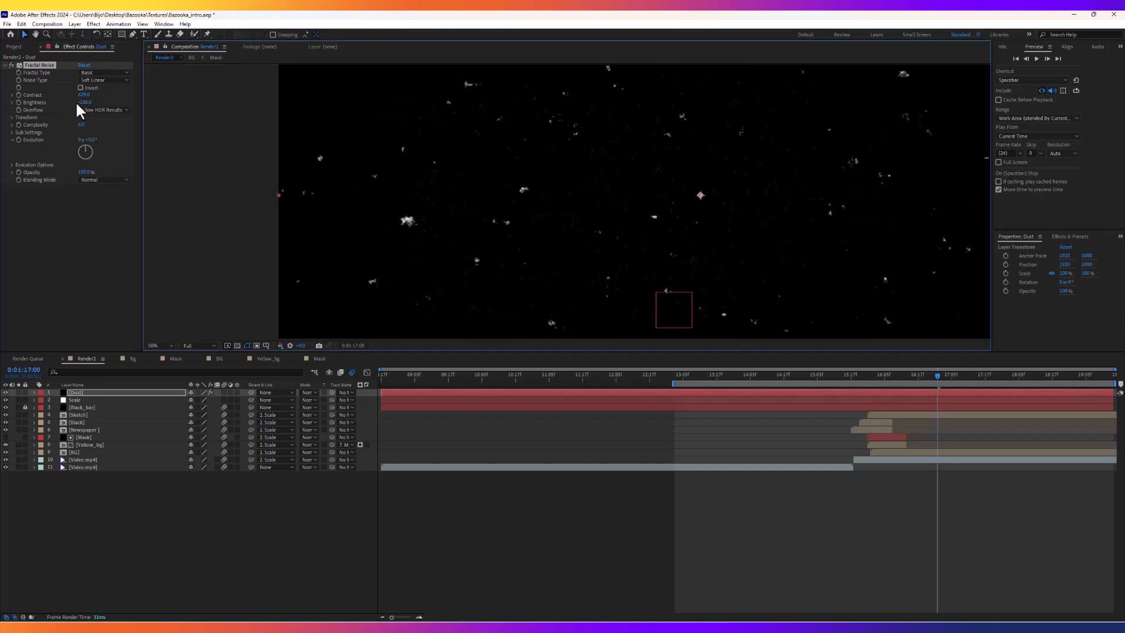
mouse_move(84, 101)
mouse_down()
mouse_move(49, 107)
mouse_move(147, 93)
mouse_move(67, 96)
mouse_up()
scroll(387, 160, down, 2)
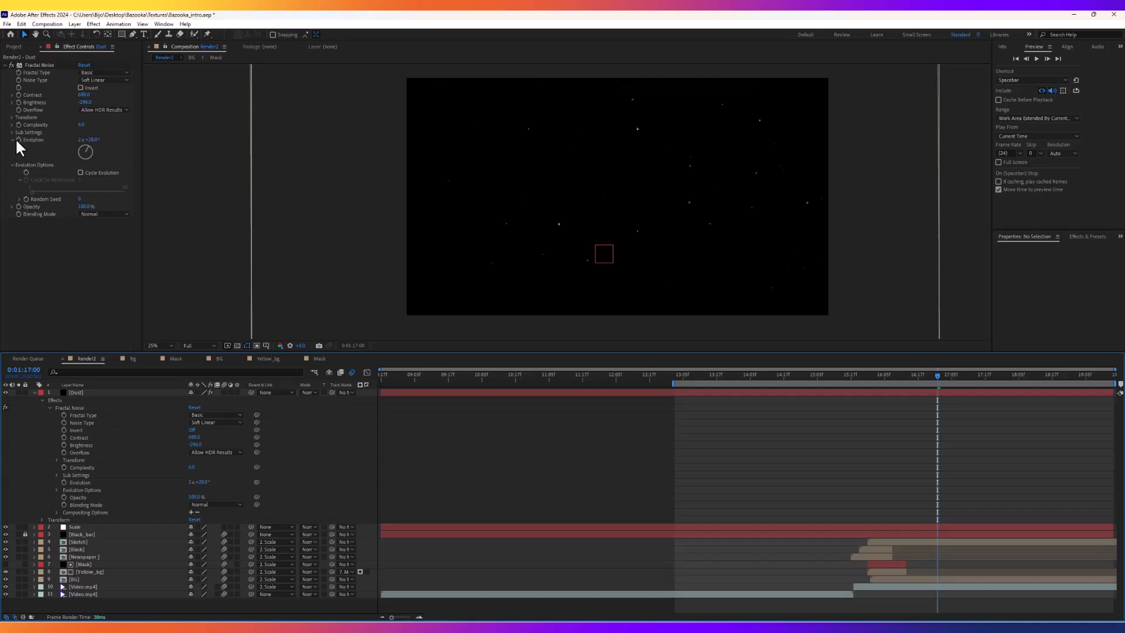
Drive the Dust layer's Fractal Noise Evolution with the expression time*2500 and preview the flickering specks.
alt+click(19, 139)
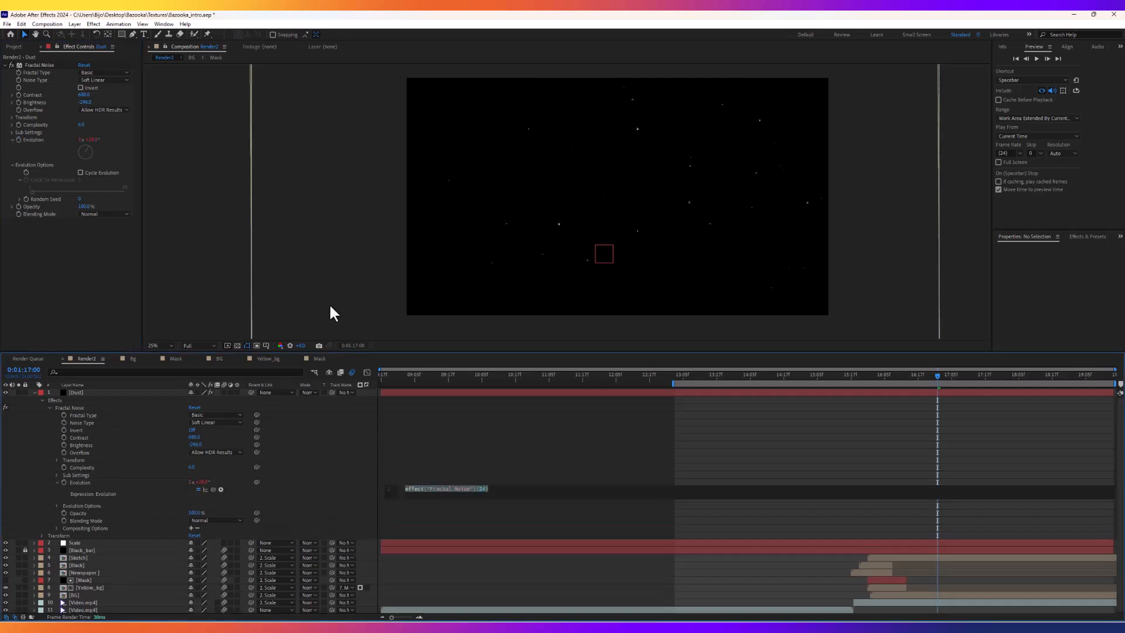
text(time)
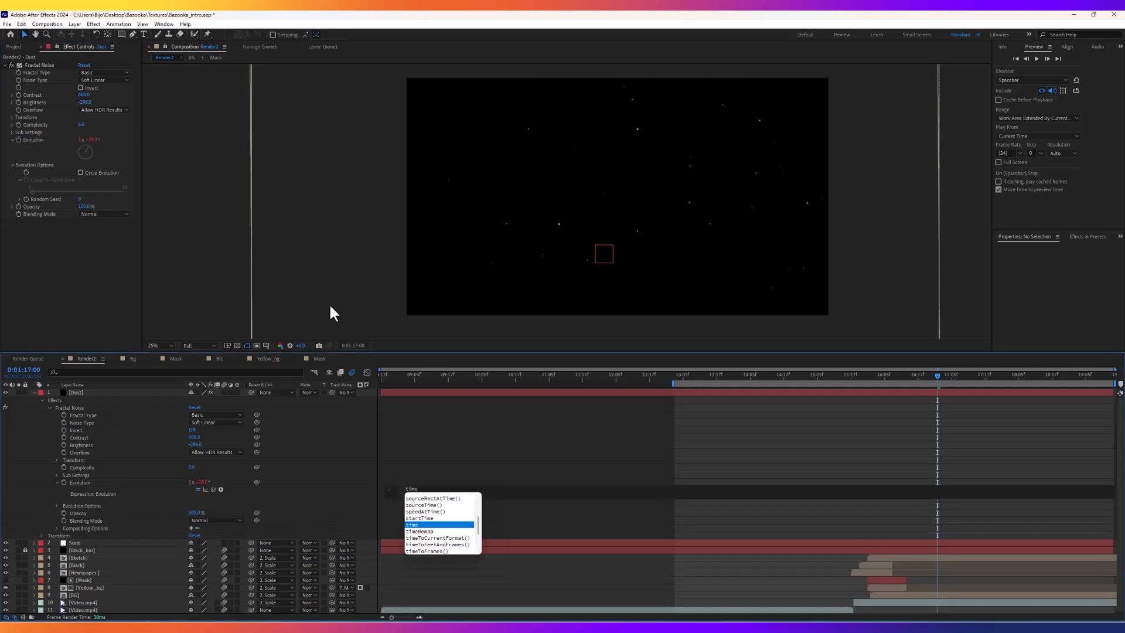
text(*)
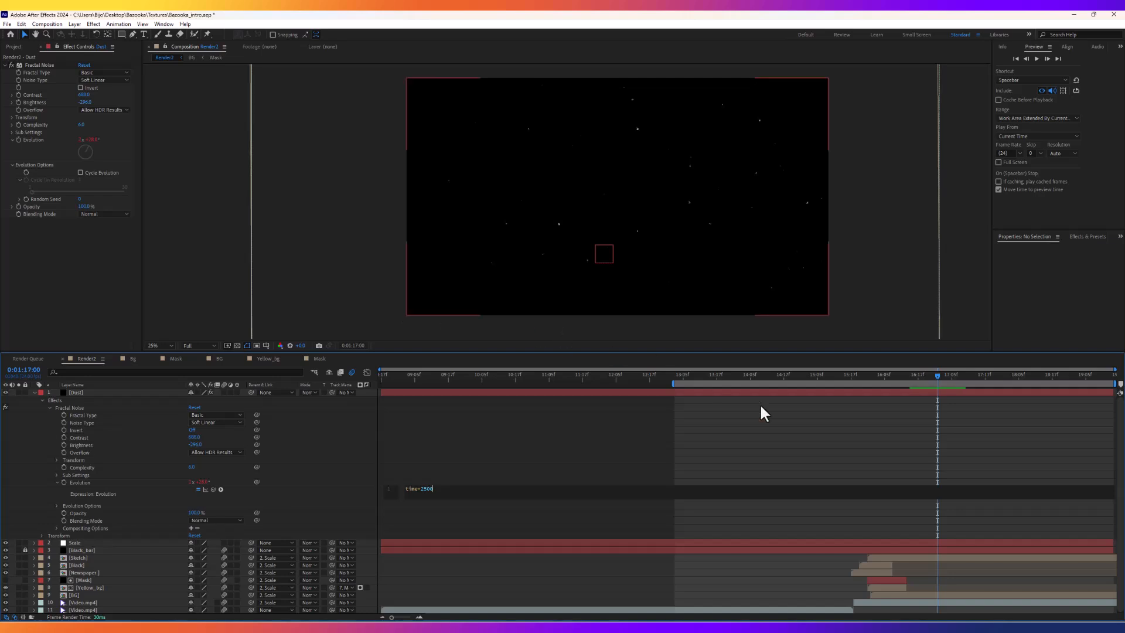
drag(933, 372, 876, 384)
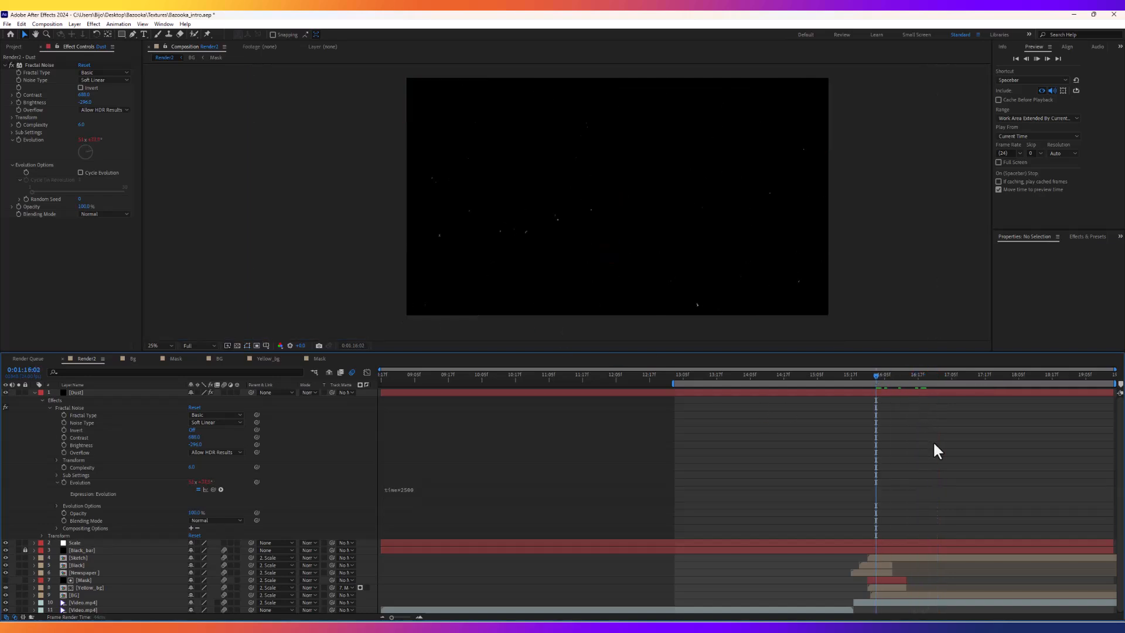
click(851, 377)
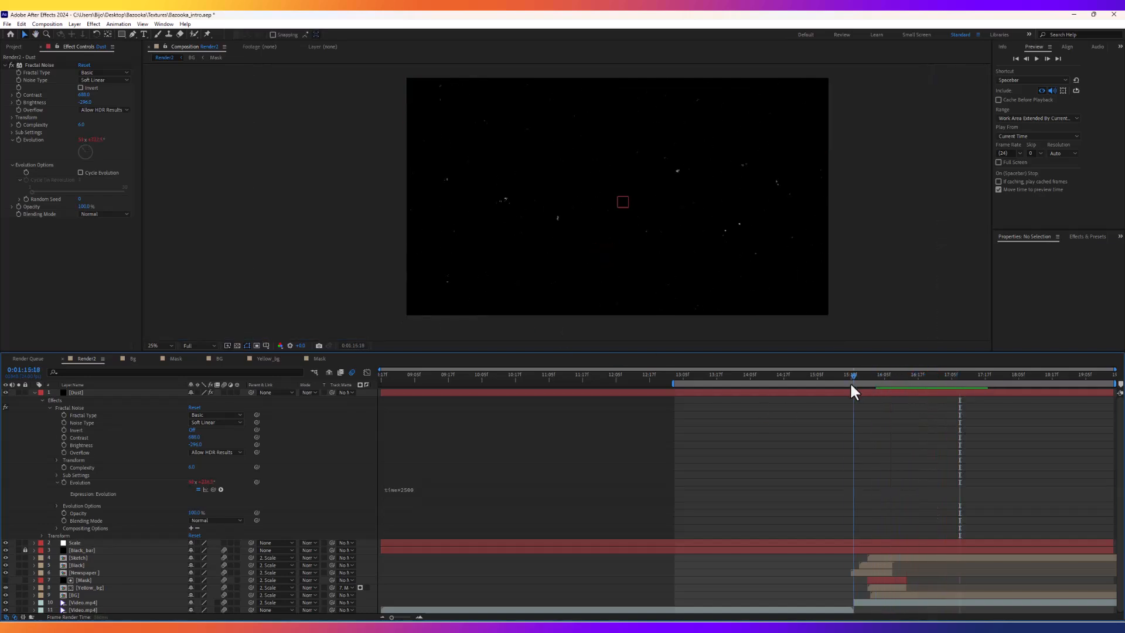
key(space)
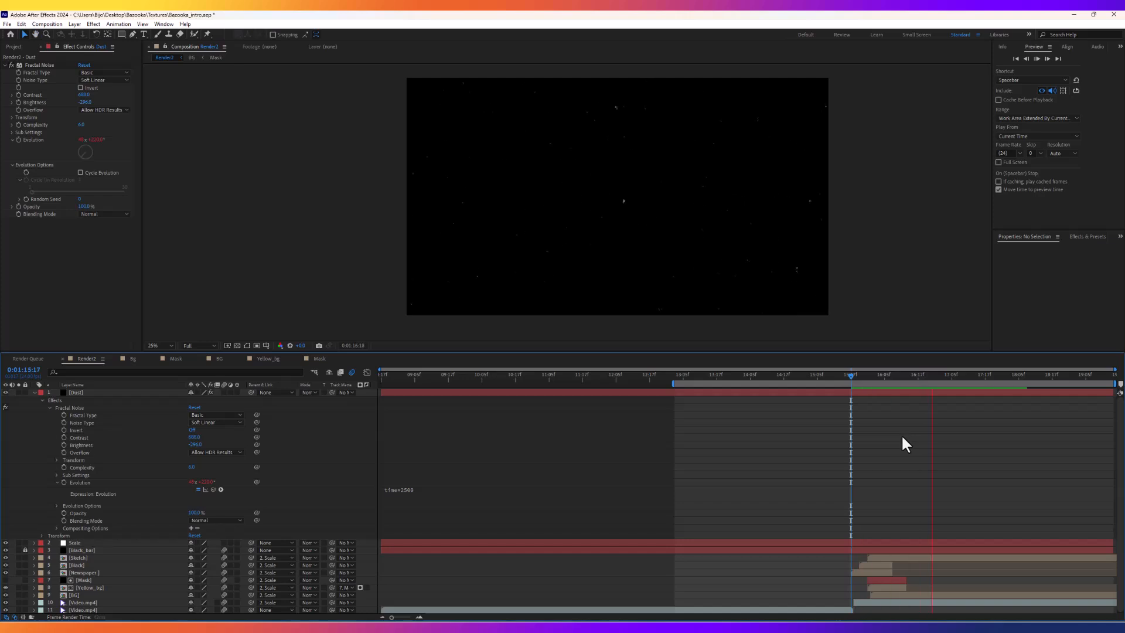
mouse_move(881, 375)
mouse_down()
mouse_move(834, 375)
mouse_move(893, 374)
mouse_up()
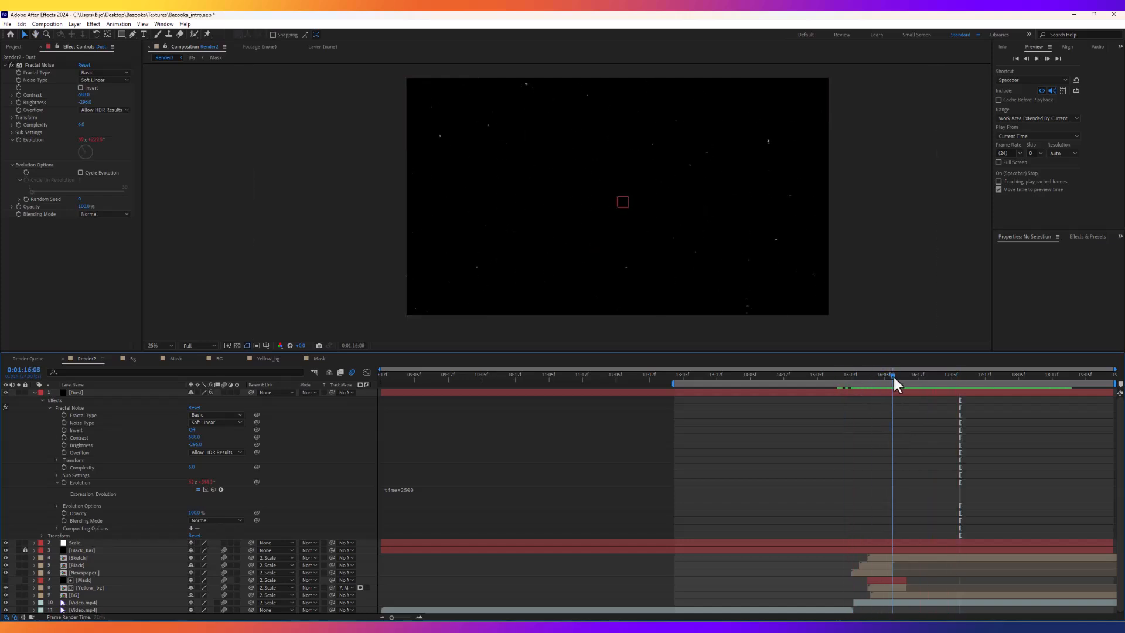
Set the Dust layer's blending mode to Screen and preview the specks over the portrait shot.
click(32, 392)
click(72, 392)
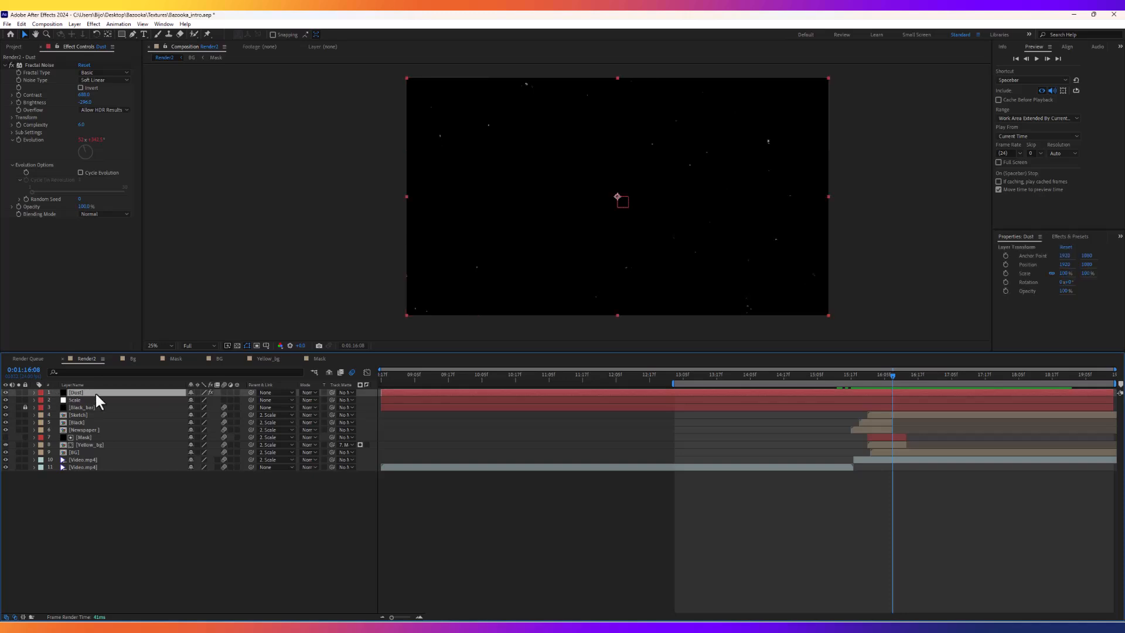
click(312, 393)
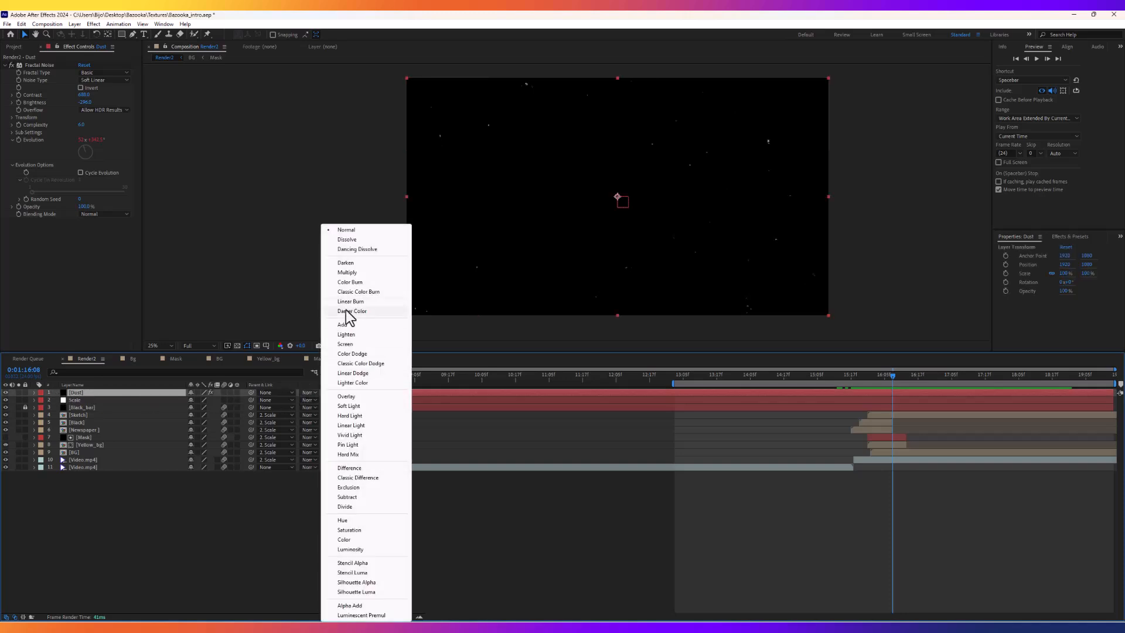
click(352, 345)
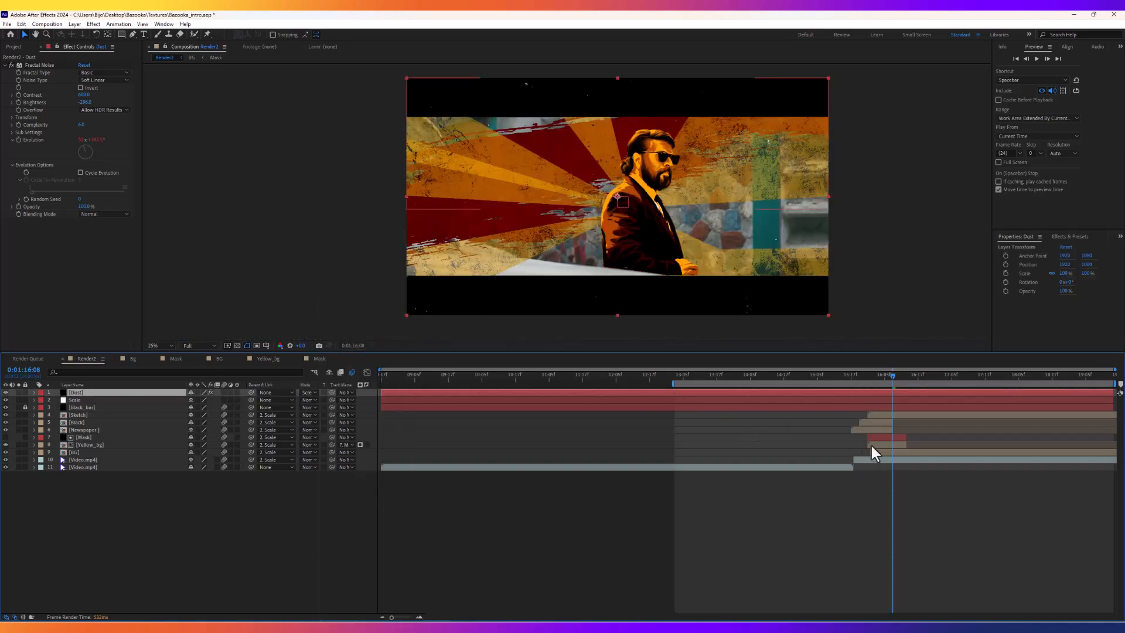
key(space)
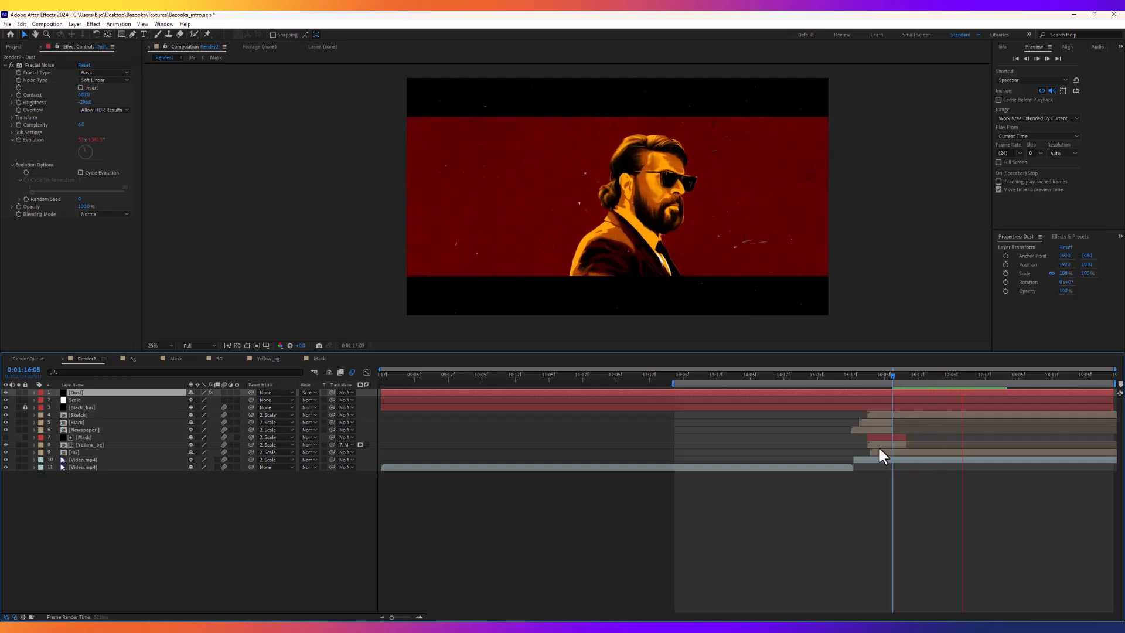
click(914, 380)
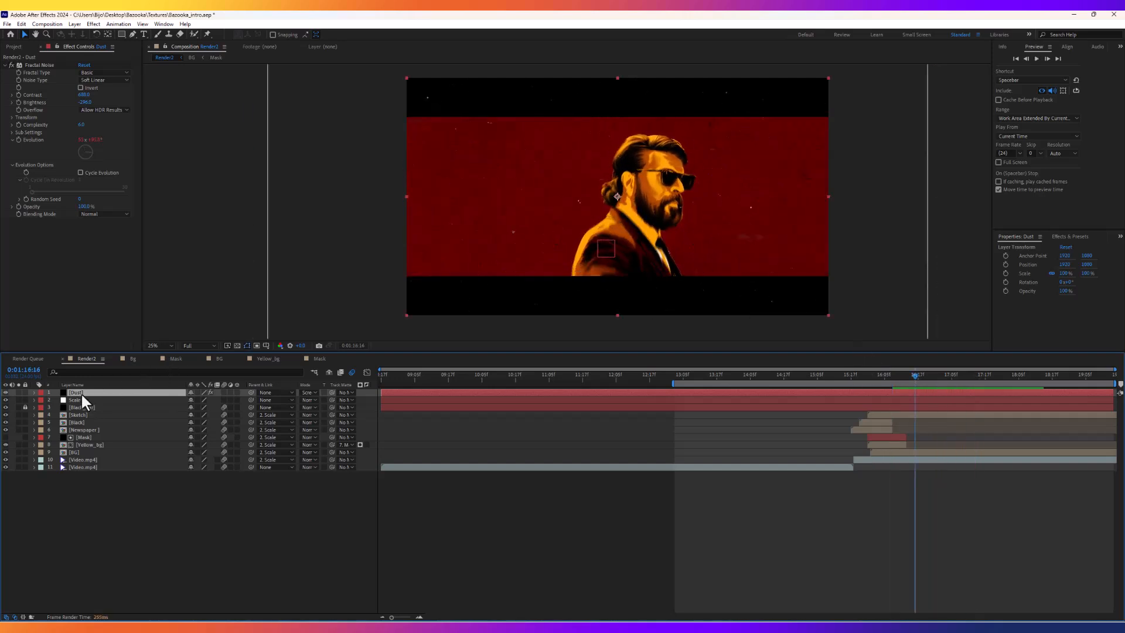
Duplicate the Dust layer, disable Uniform Scaling in the copy's Fractal Noise, and stretch it into thin vertical lines with a very large Scale Height.
key(ctrl+d)
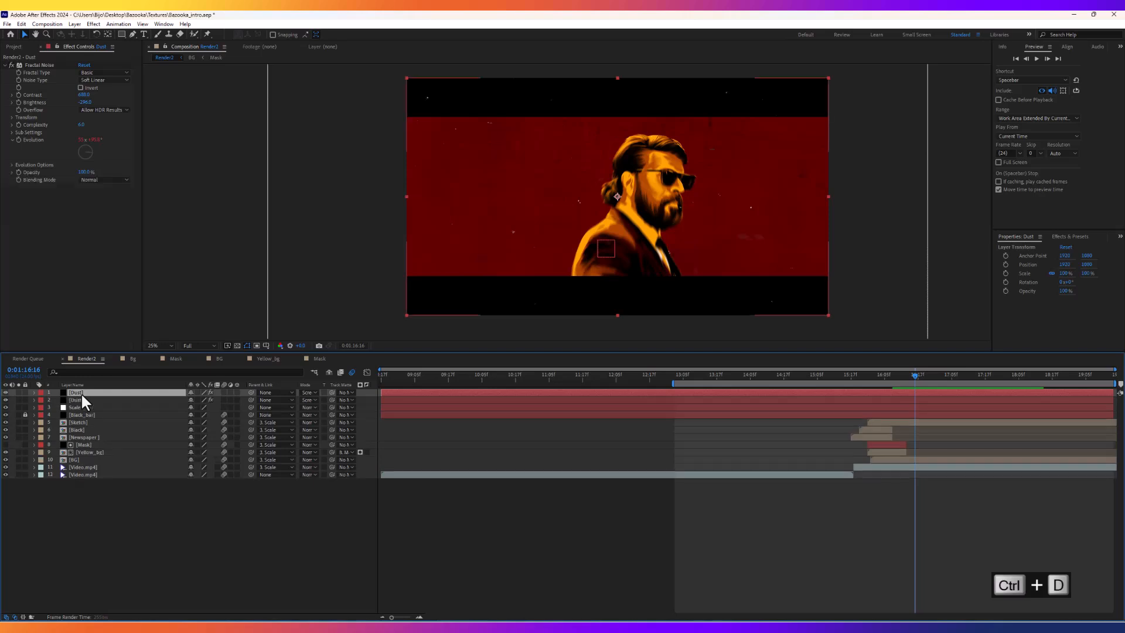
click(12, 117)
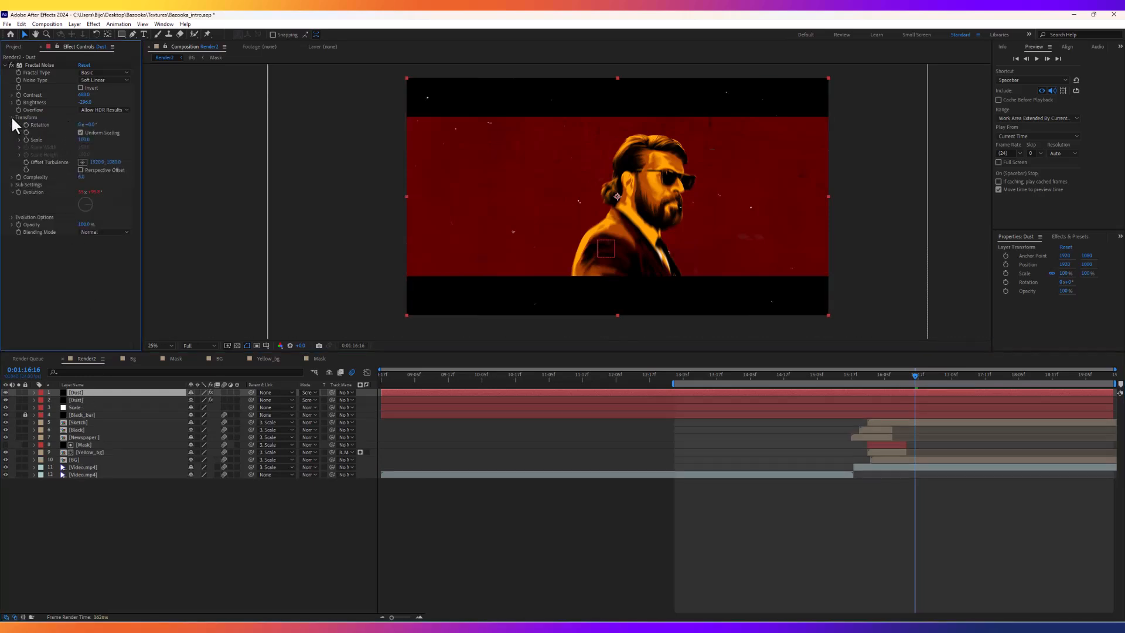
click(80, 132)
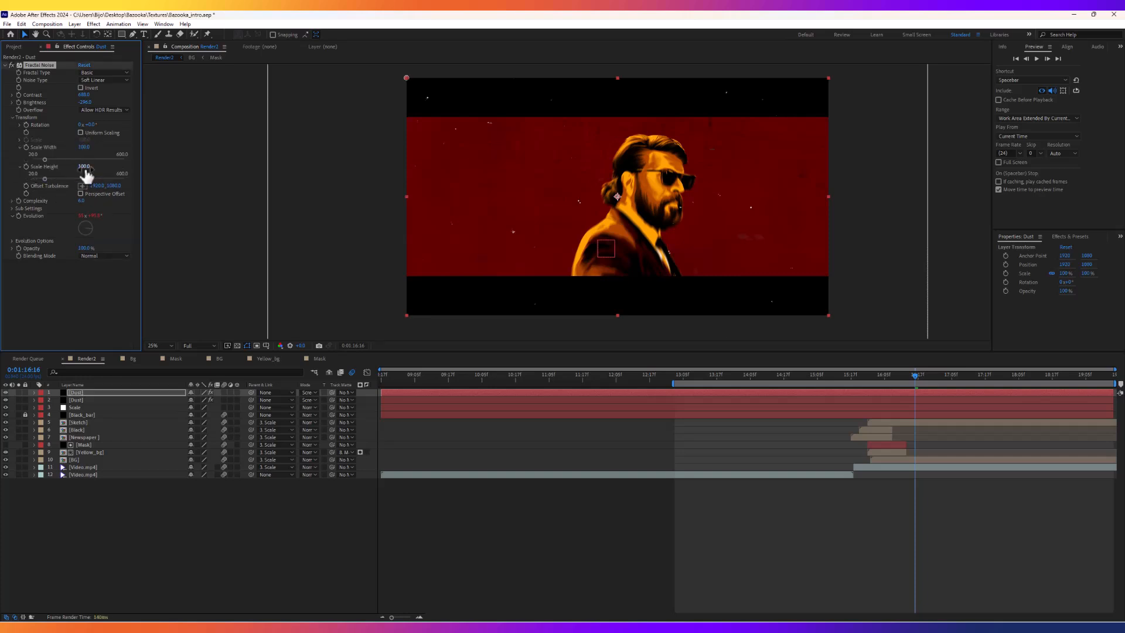
drag(84, 166, 520, 178)
drag(85, 167, 596, 176)
drag(87, 166, 88, 175)
drag(86, 167, 137, 167)
drag(137, 167, 165, 168)
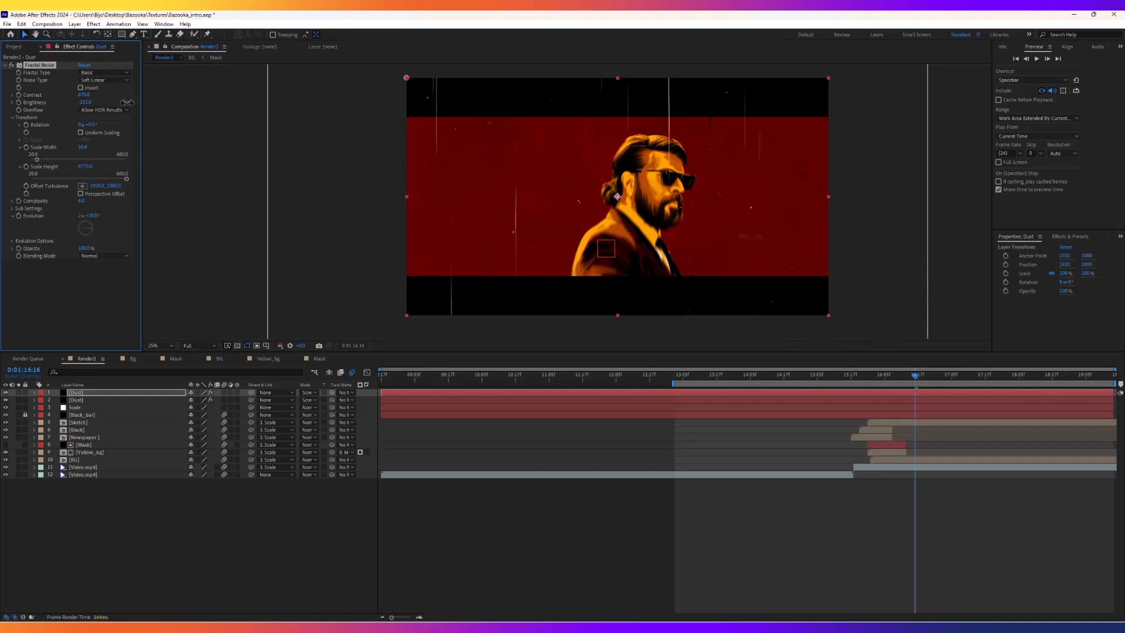
Lower the duplicated layer's noise Brightness to about -287 and change its Random Seed to vary the line pattern.
mouse_move(85, 102)
mouse_down()
mouse_move(108, 103)
mouse_move(99, 113)
mouse_up()
click(12, 240)
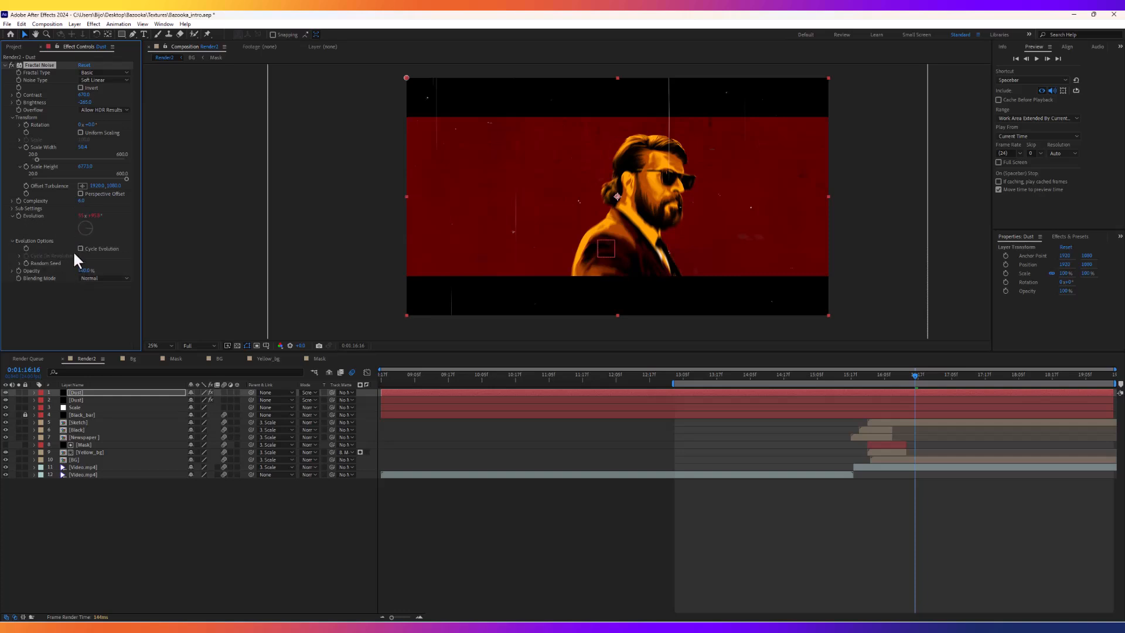
drag(79, 264, 630, 307)
drag(84, 105, 132, 142)
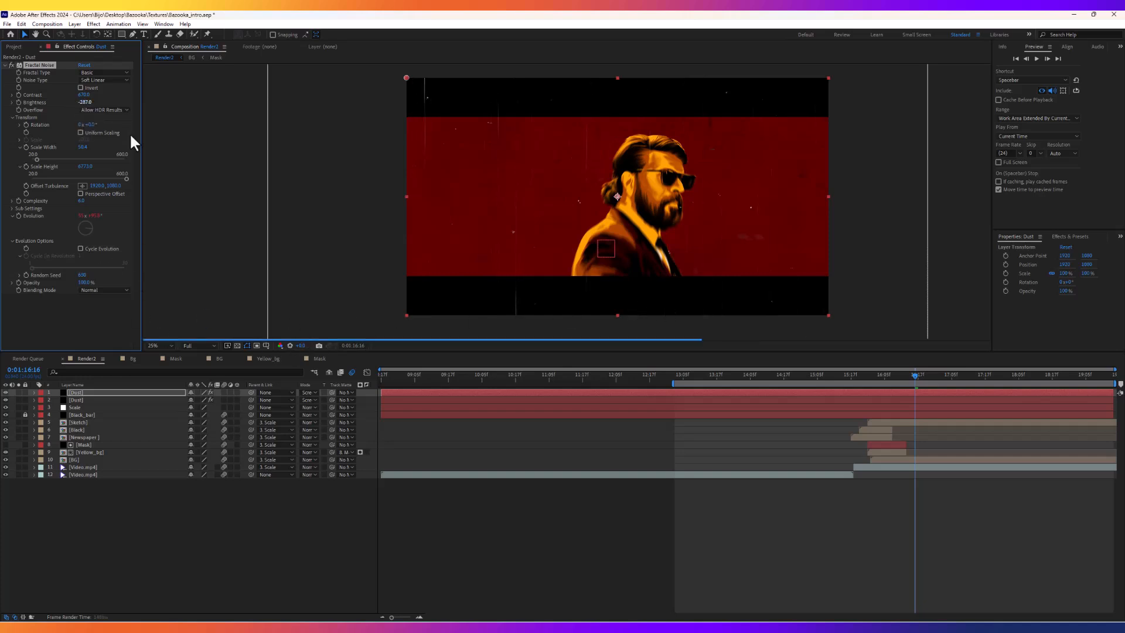
Rename the duplicated dust layer as Lines.
click(81, 391)
key(Return)
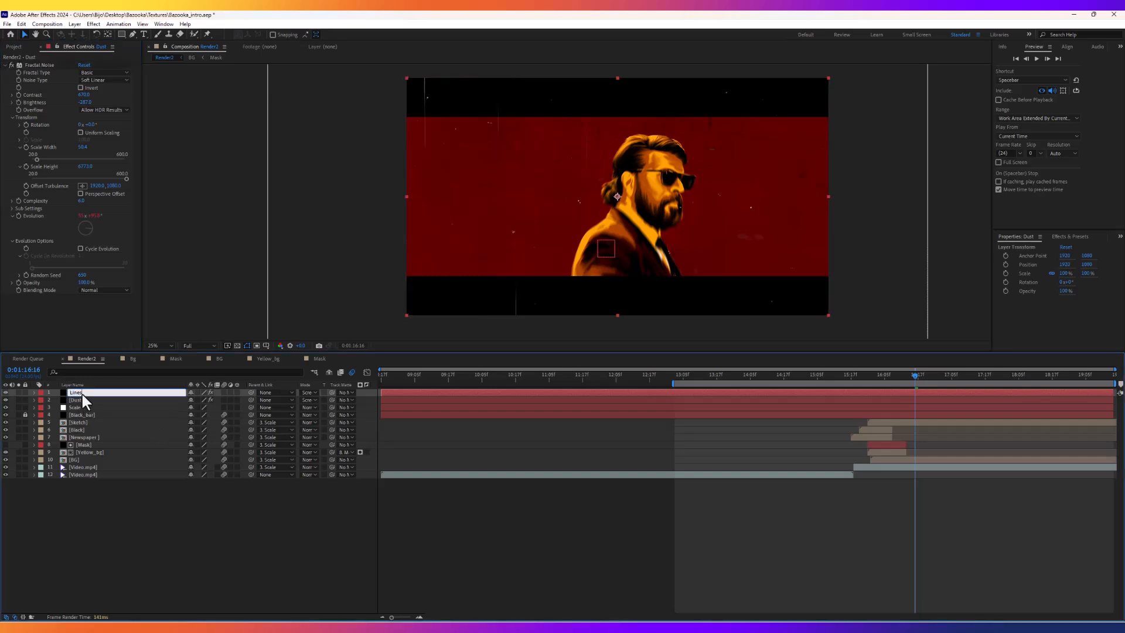
click(120, 476)
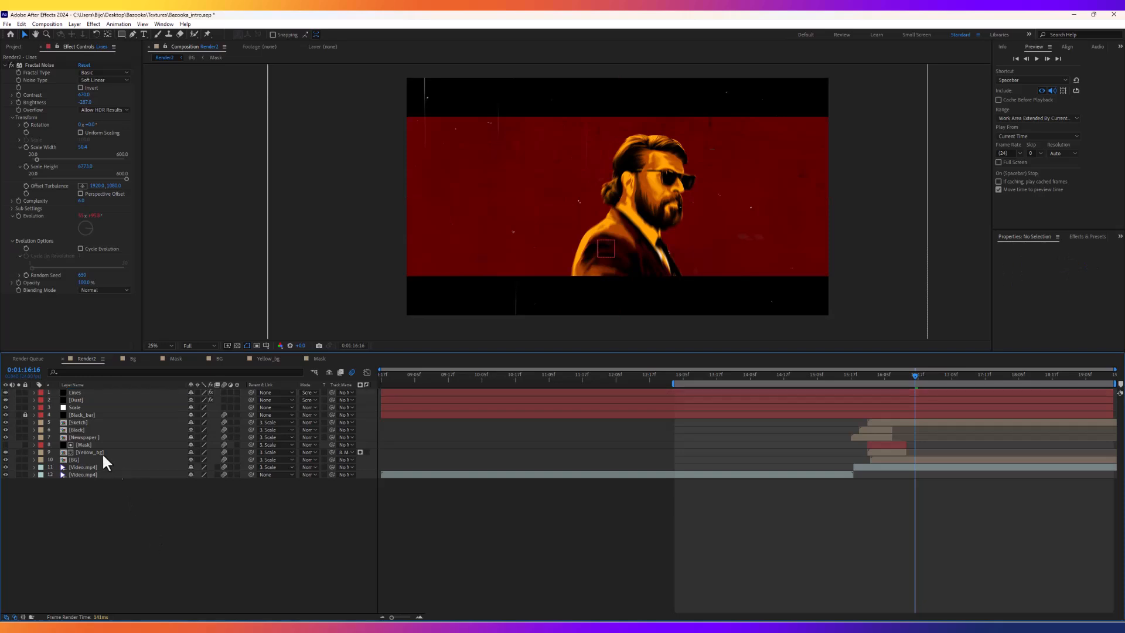
Move the Lines and Dust layers together to just below the Black_bar layer.
click(87, 398)
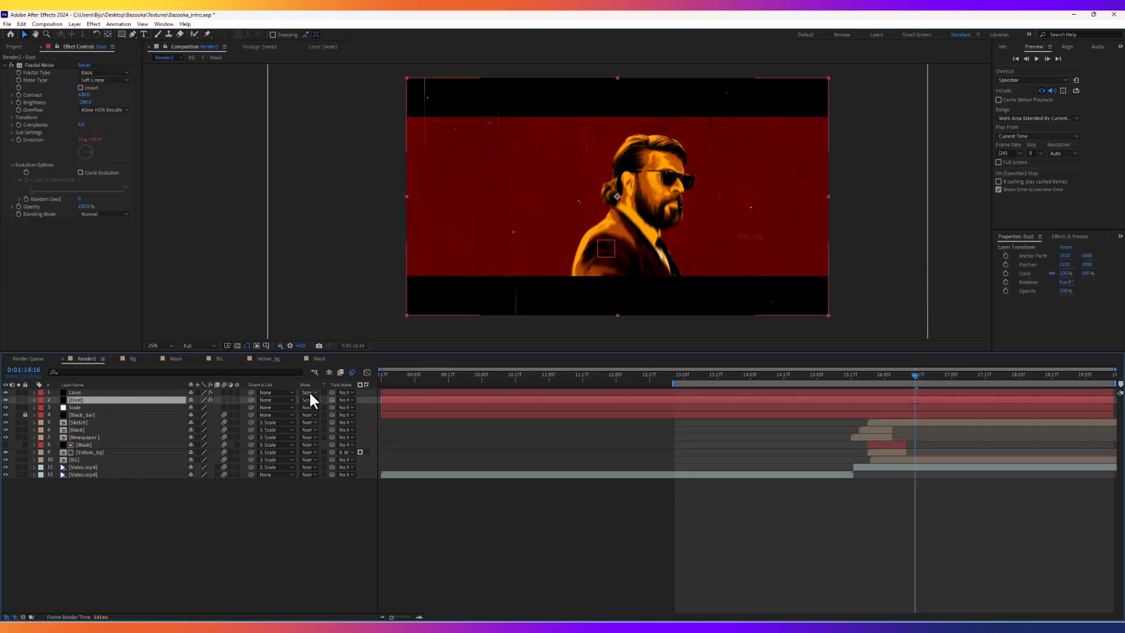
ctrl+click(91, 392)
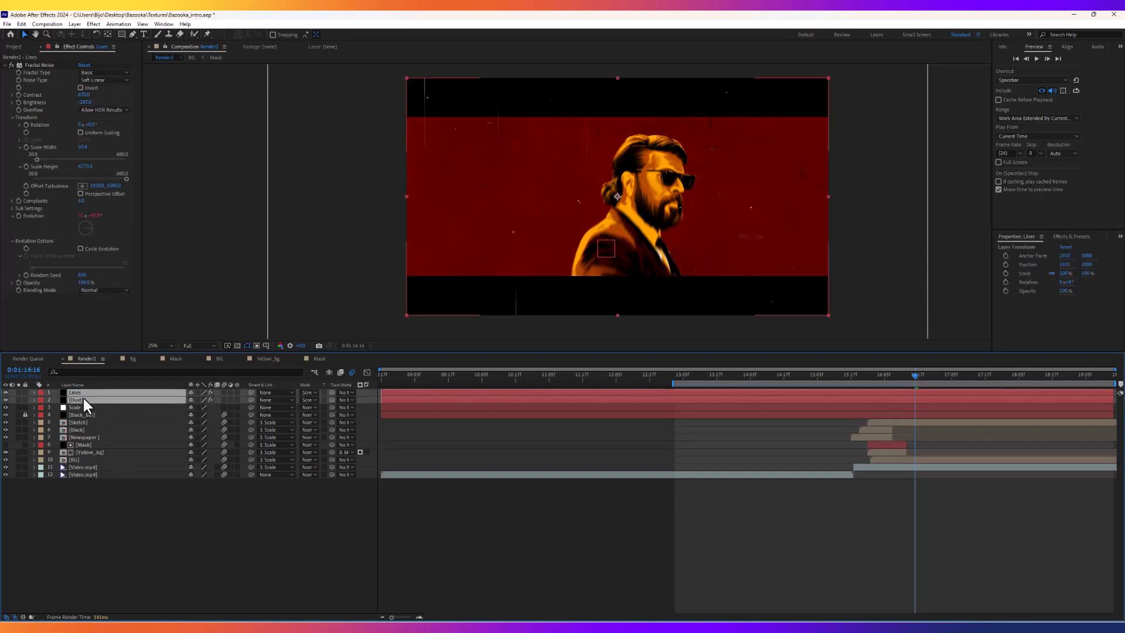
drag(79, 395, 82, 416)
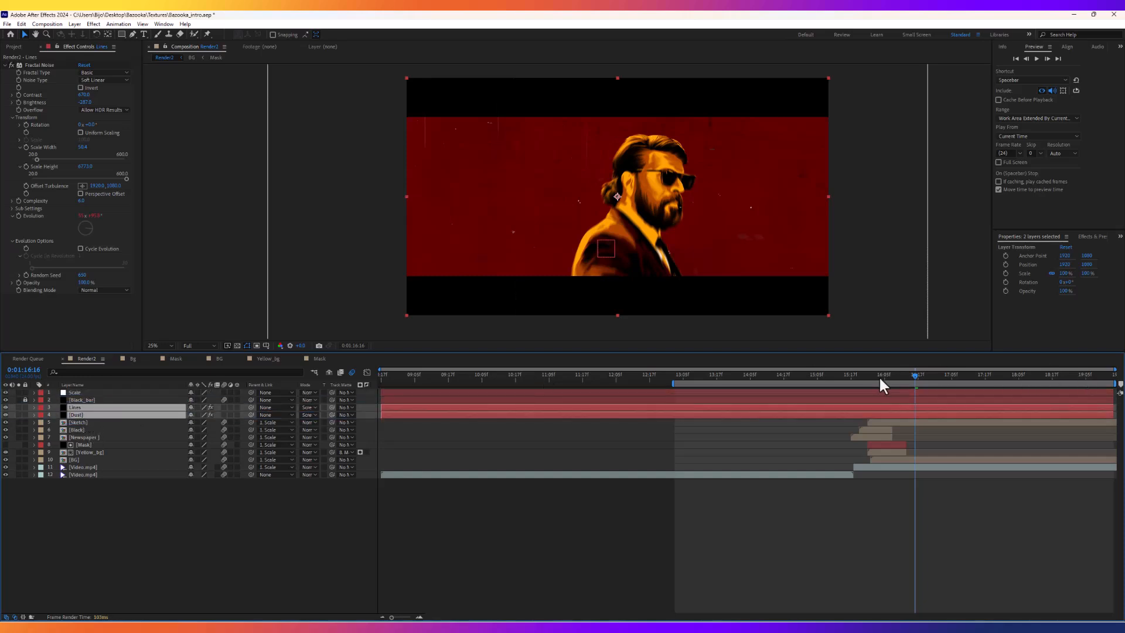
Shift the Lines and Dust layers to start at 0:01:15:23 with the portrait sequence, and preview the shot.
click(861, 376)
drag(864, 374, 867, 378)
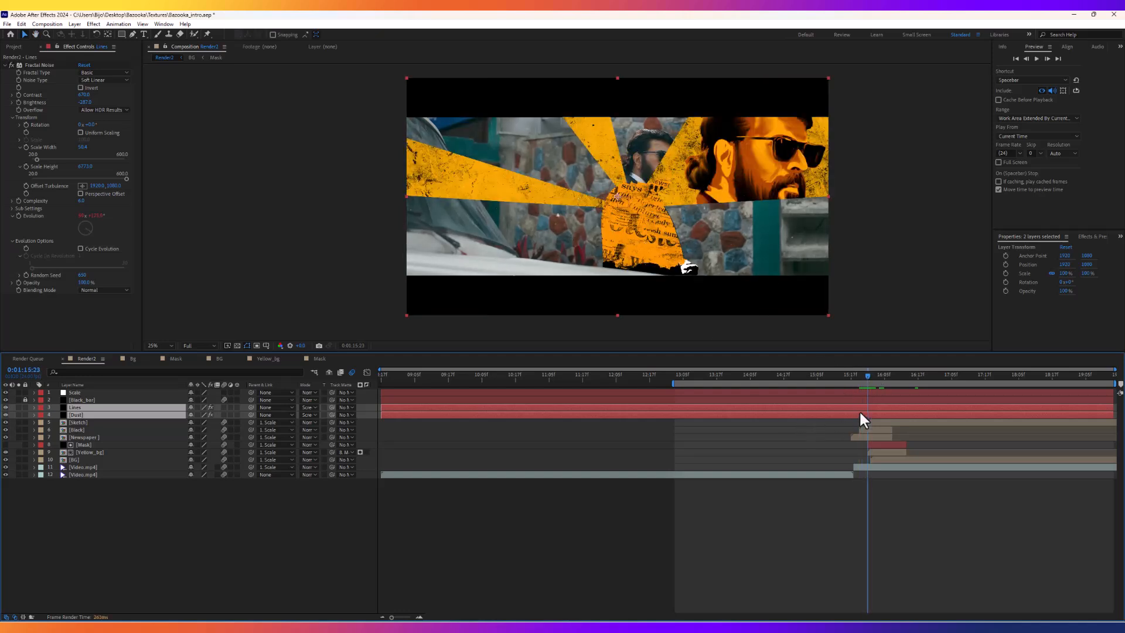
drag(486, 417, 967, 428)
key(space)
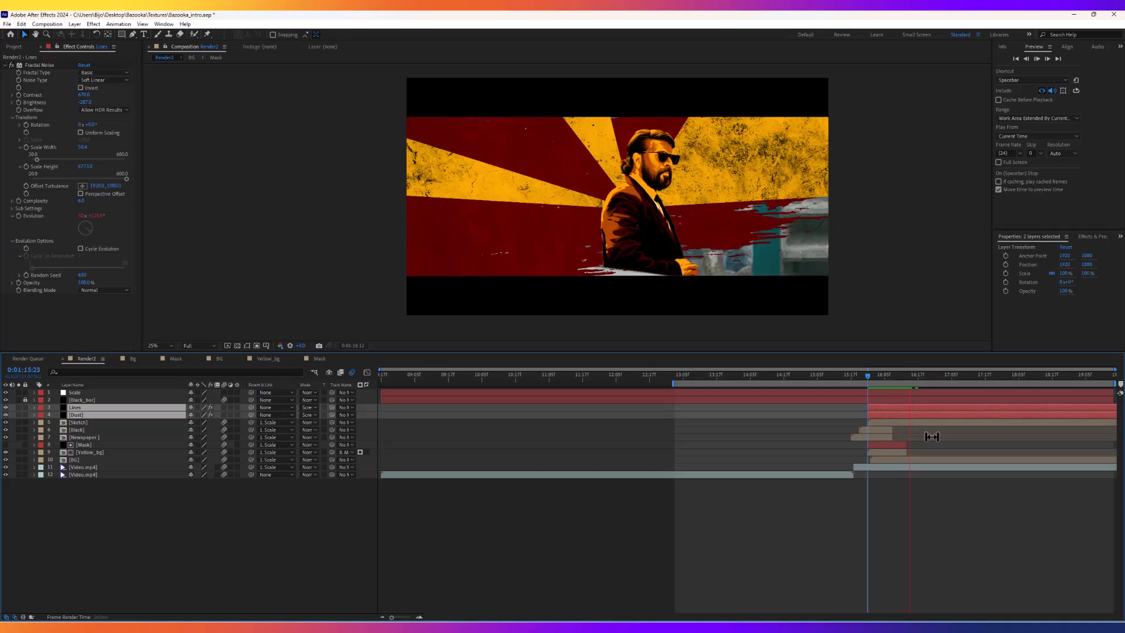
click(965, 429)
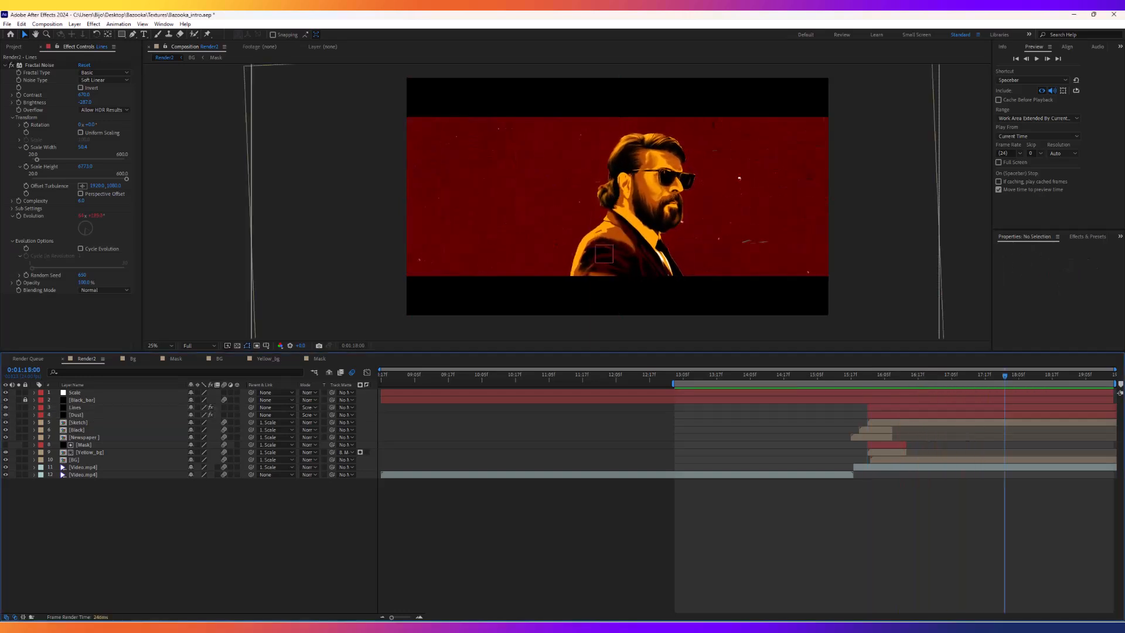
Add a comp-sized black solid named vignette_1 as the top layer of Render2.
right_click(146, 550)
mouse_move(182, 434)
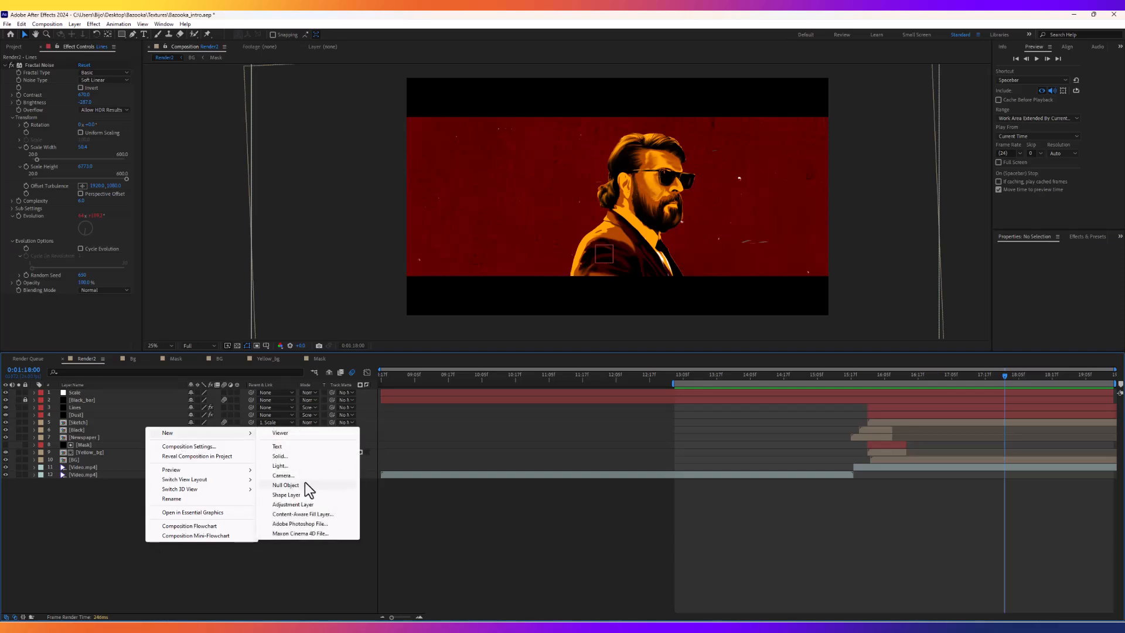
click(281, 456)
text(vignette)
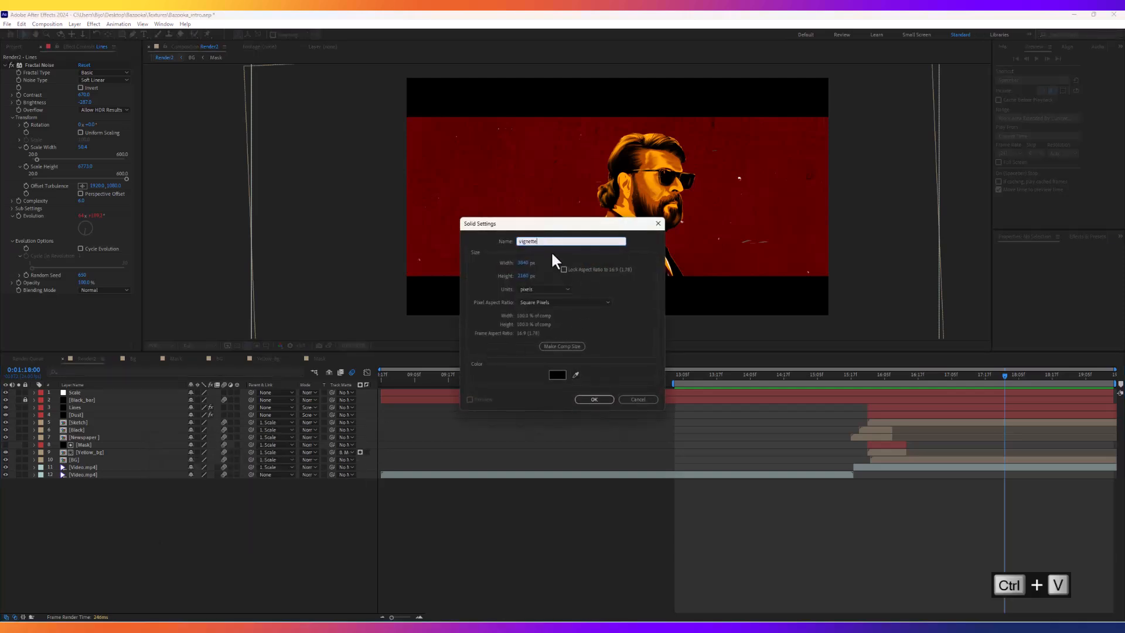
text(1)
key(Return)
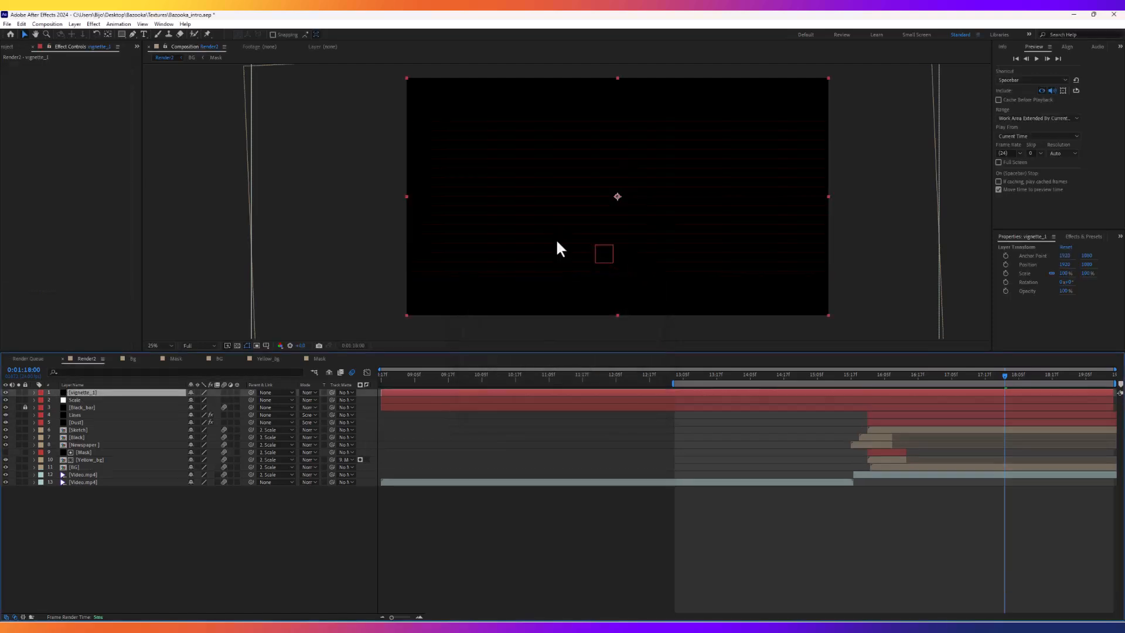
Add a layer-sized elliptical mask to vignette_1 and invert it so only the area outside the ellipse is black.
click(120, 34)
click(157, 54)
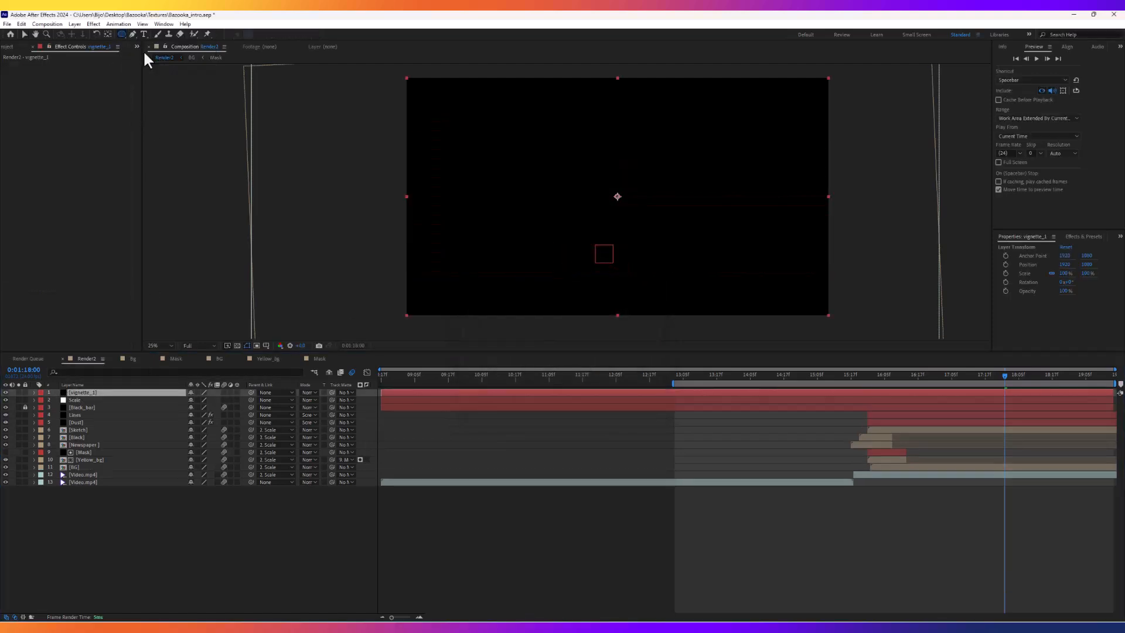
click(121, 34)
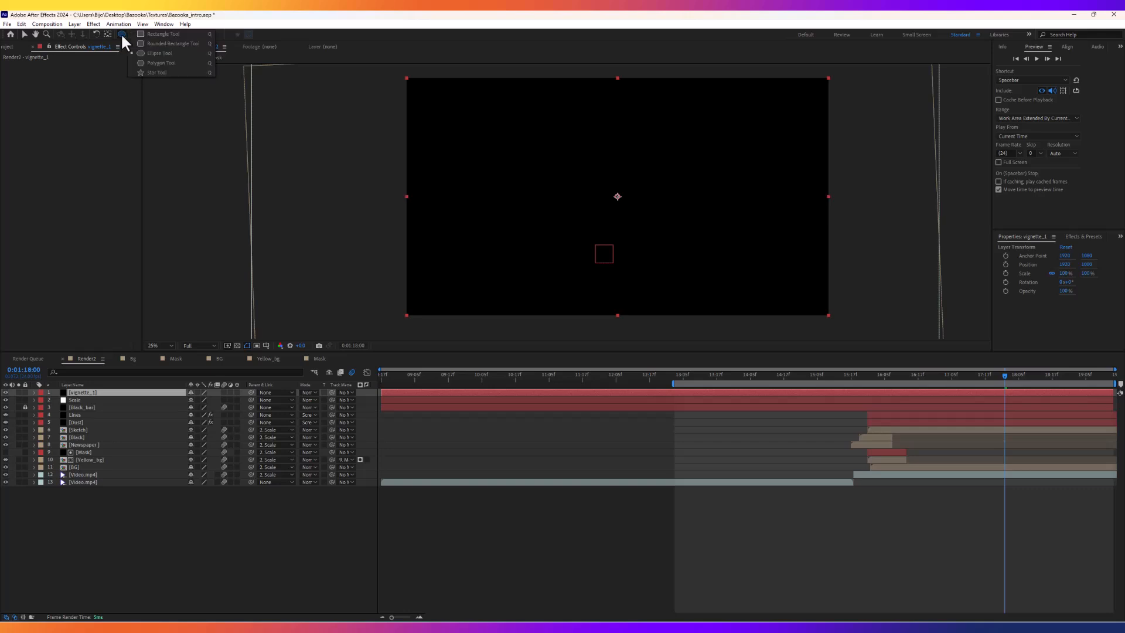
click(160, 52)
double_click(121, 34)
key(v)
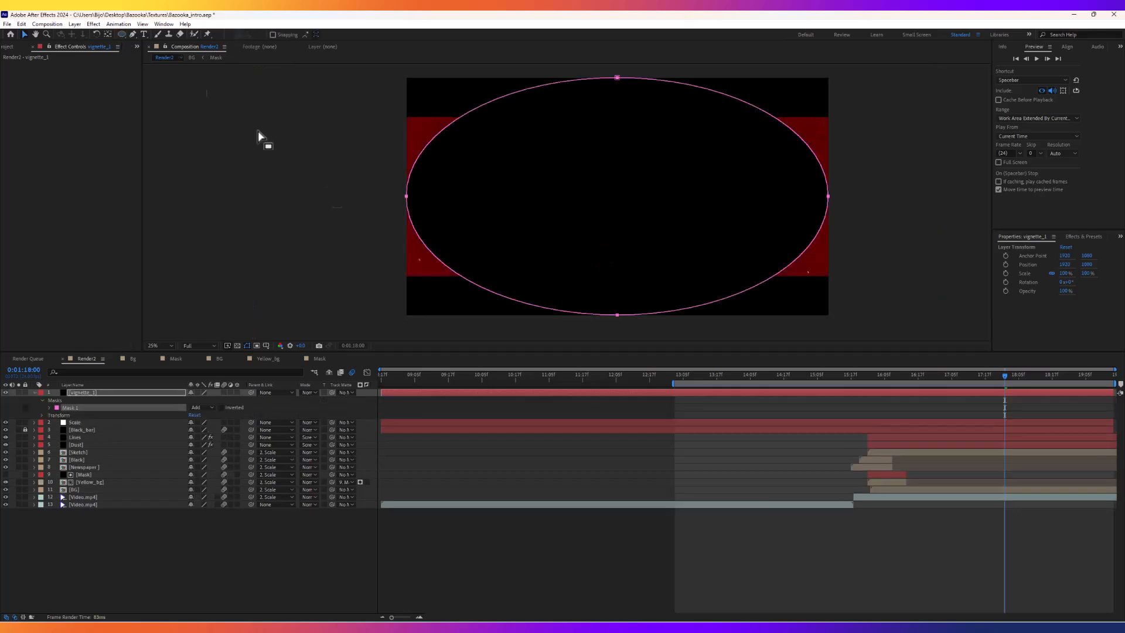
click(221, 408)
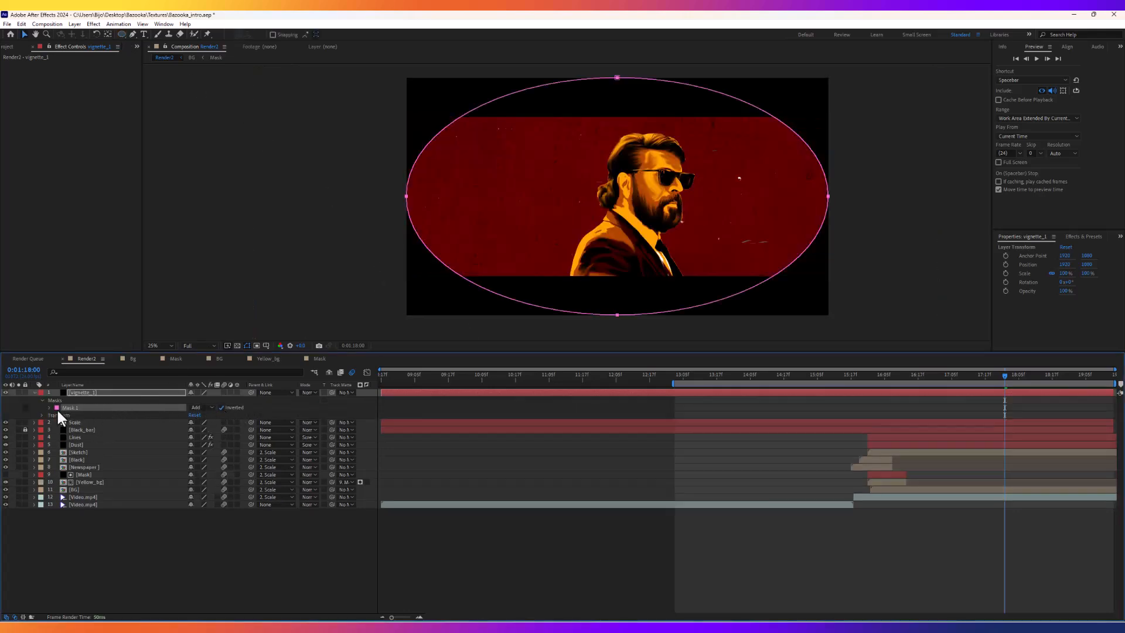
Feather the vignette_1 mask heavily for soft edges and slightly lower the layer's opacity.
key(f)
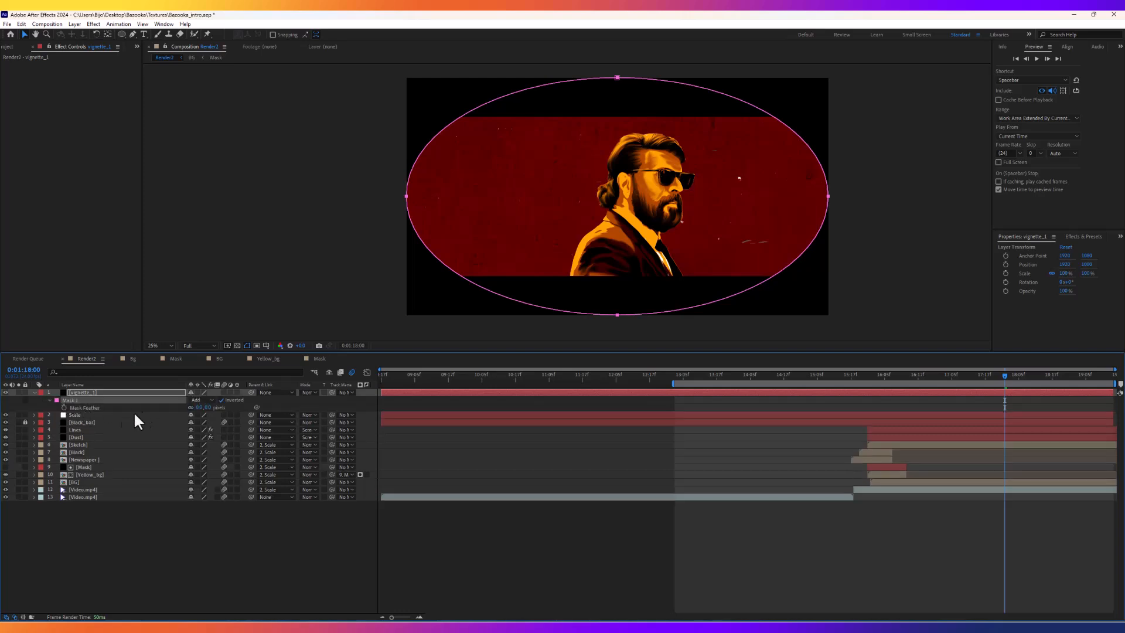
drag(201, 408, 478, 409)
drag(591, 406, 623, 406)
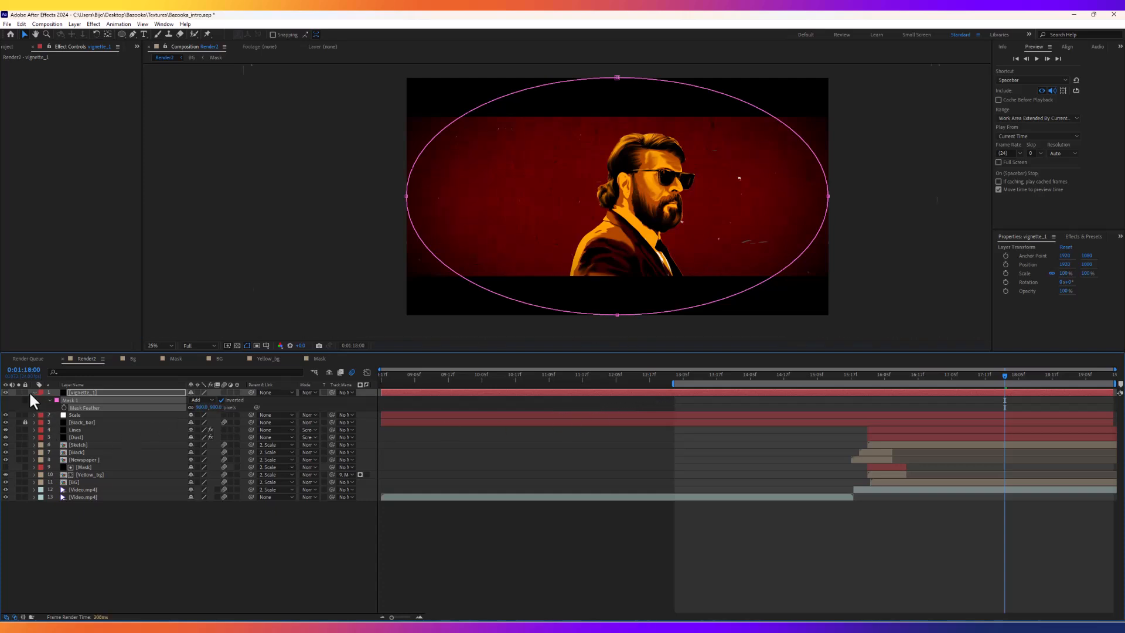
click(83, 393)
key(t)
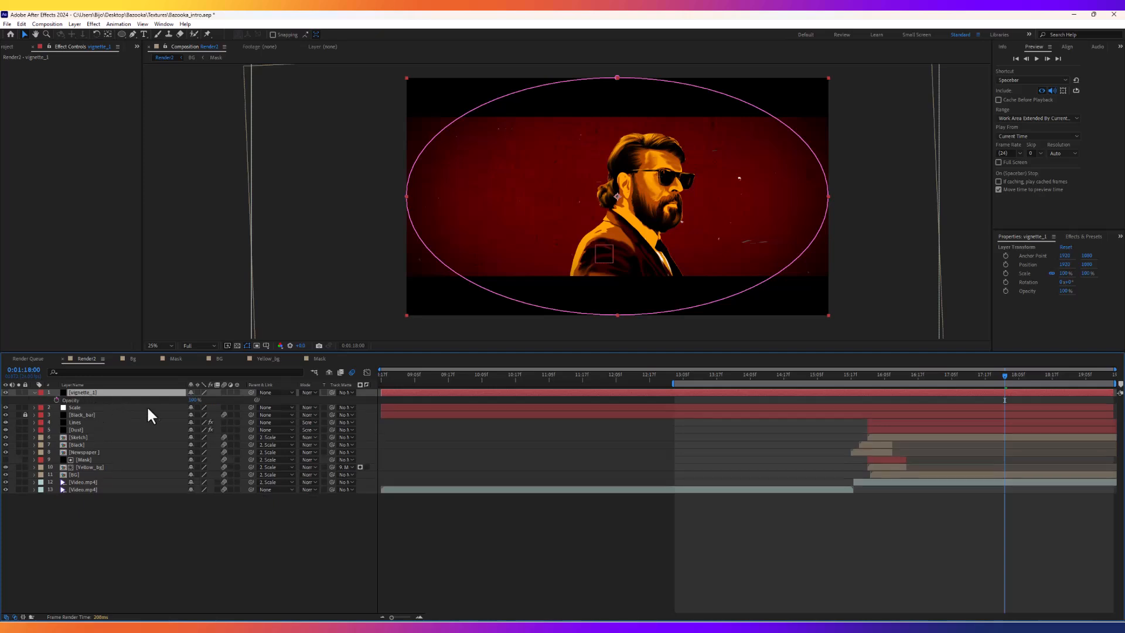
drag(195, 401, 186, 400)
Move vignette_1 directly below Black_bar and shift it to start together with the Lines and Dust layers.
mouse_move(73, 407)
mouse_down()
mouse_move(87, 426)
mouse_move(89, 416)
mouse_up()
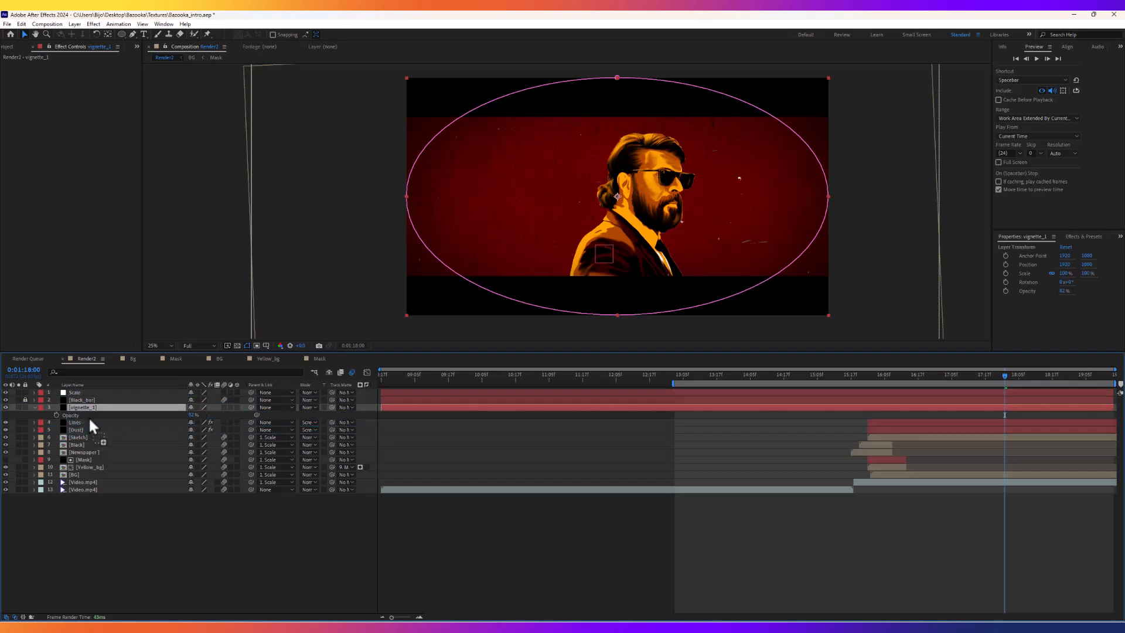
drag(398, 406, 870, 405)
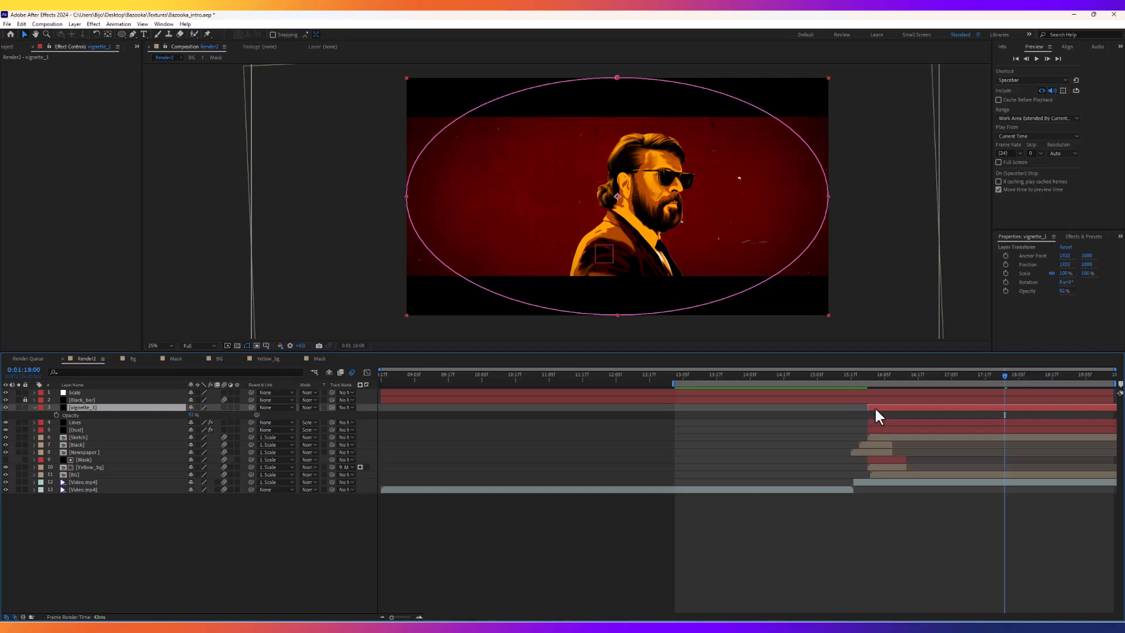
Start animating vignette_1's opacity near the layer's start with a keyframe of 0%.
click(869, 375)
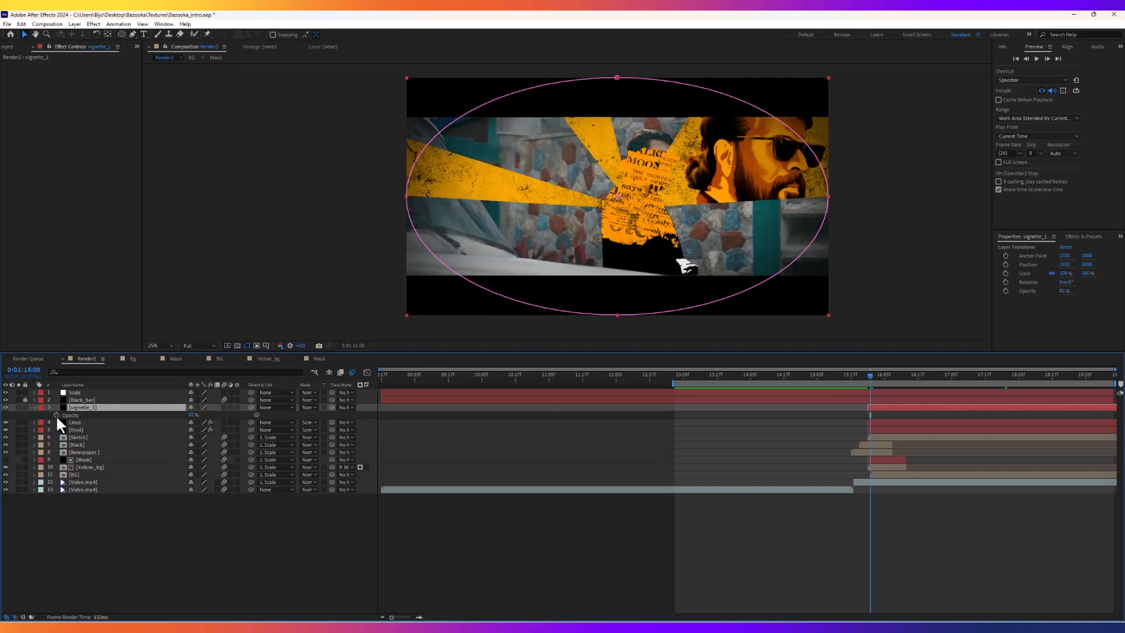
click(56, 415)
click(190, 415)
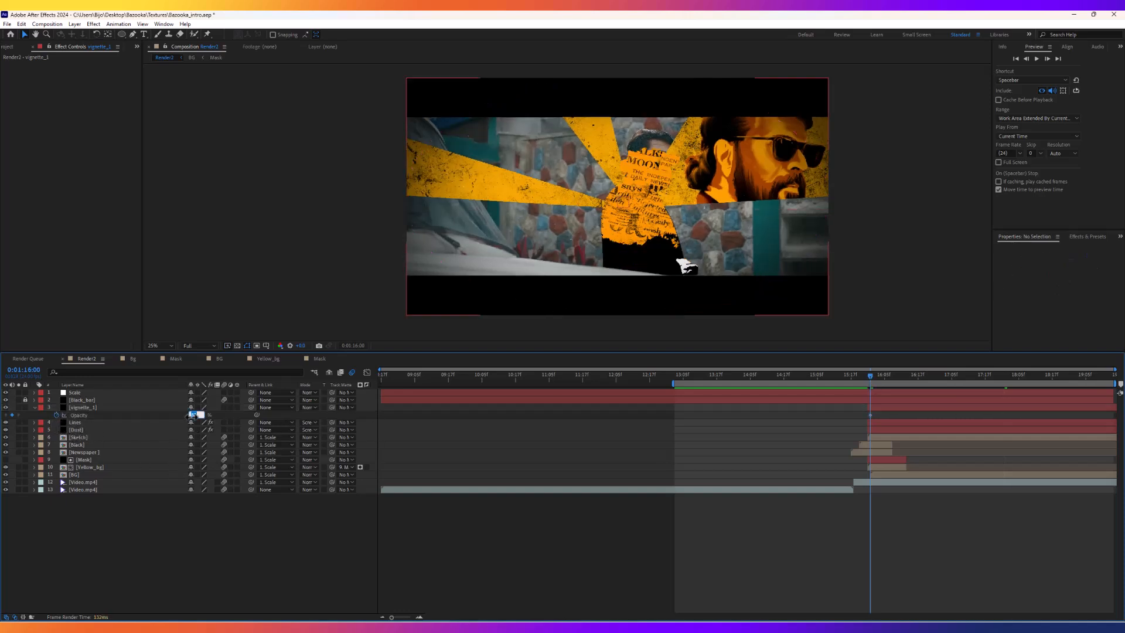
text(0)
key(Return)
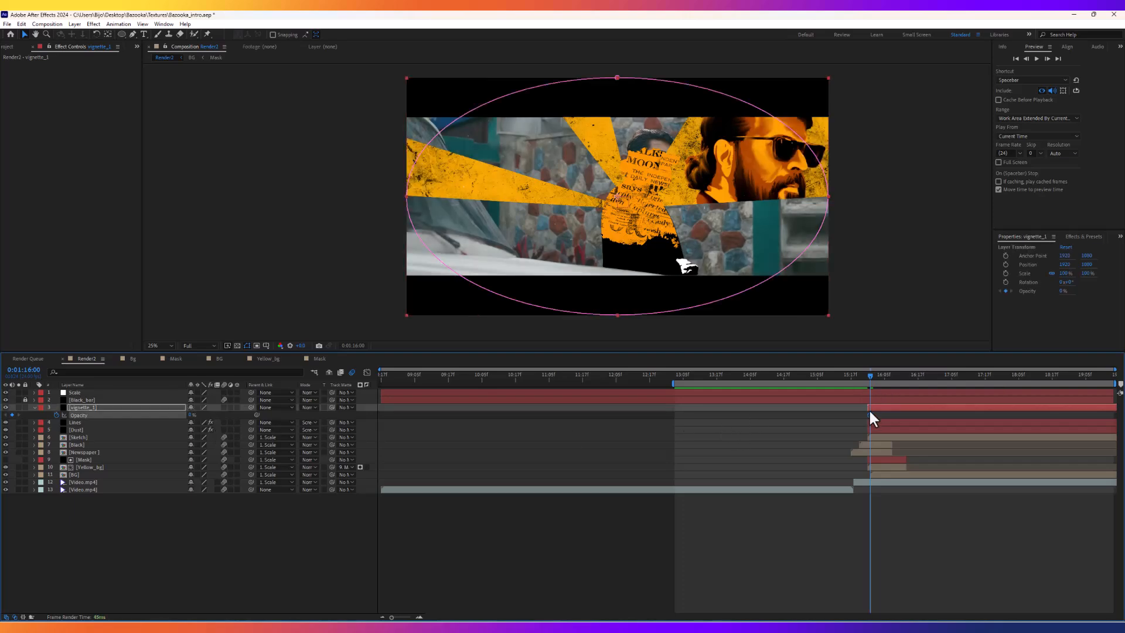
Add a keyframe at 0:01:16:12 that raises vignette_1's opacity back up, and preview the fade-in.
drag(872, 377, 912, 375)
key(Page_Up)
key(Page_Up)
key(Page_Up)
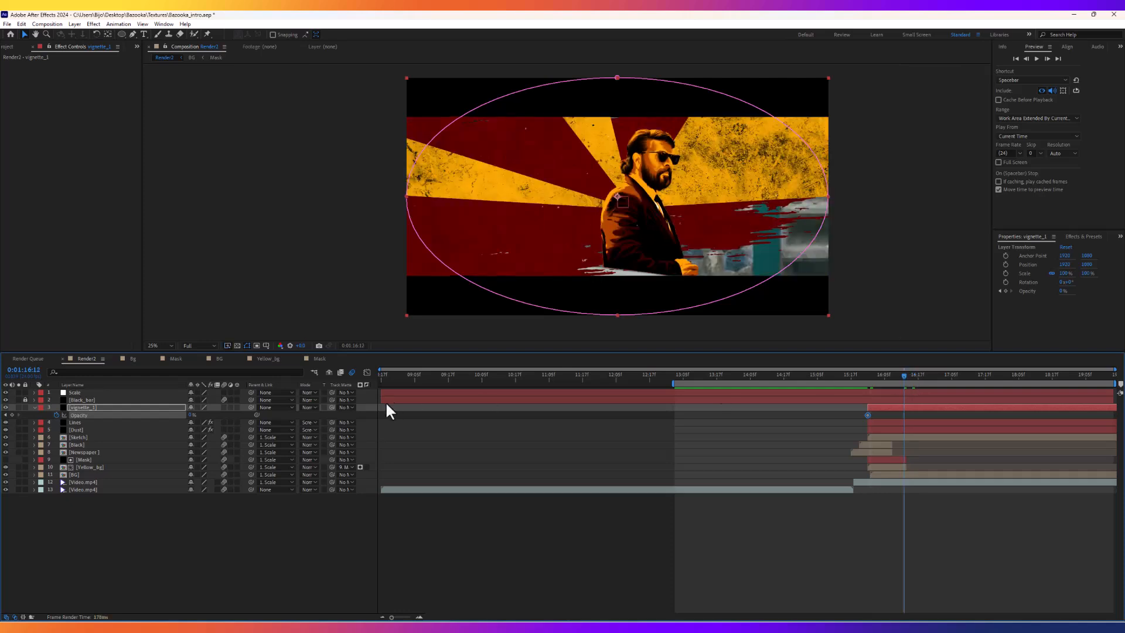
click(192, 415)
click(862, 378)
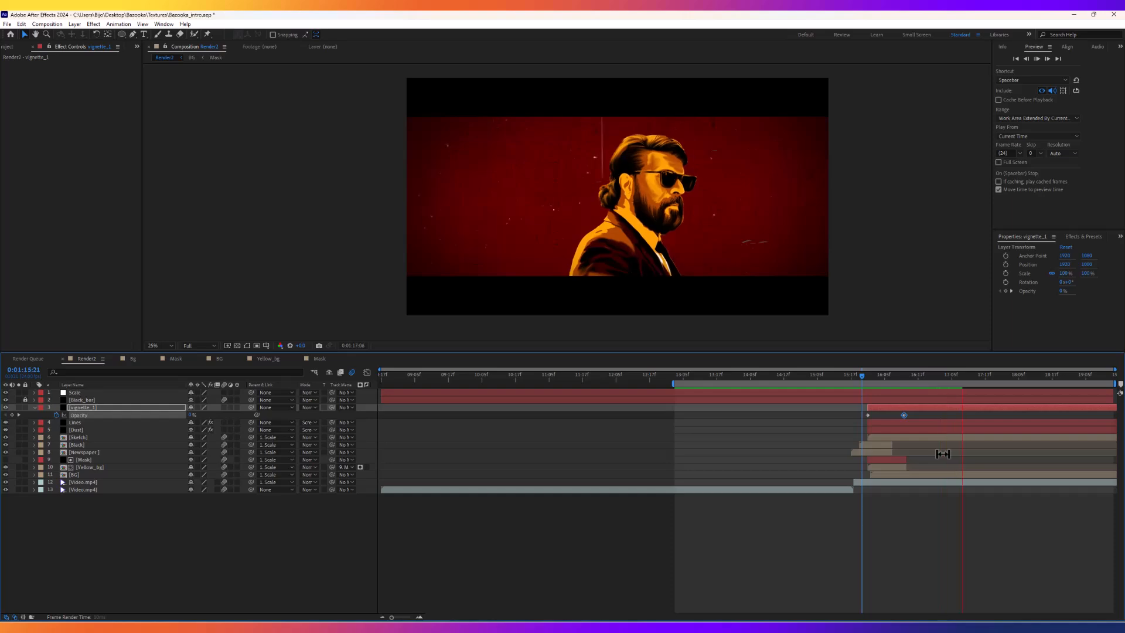
key(space)
drag(880, 375, 954, 375)
click(115, 540)
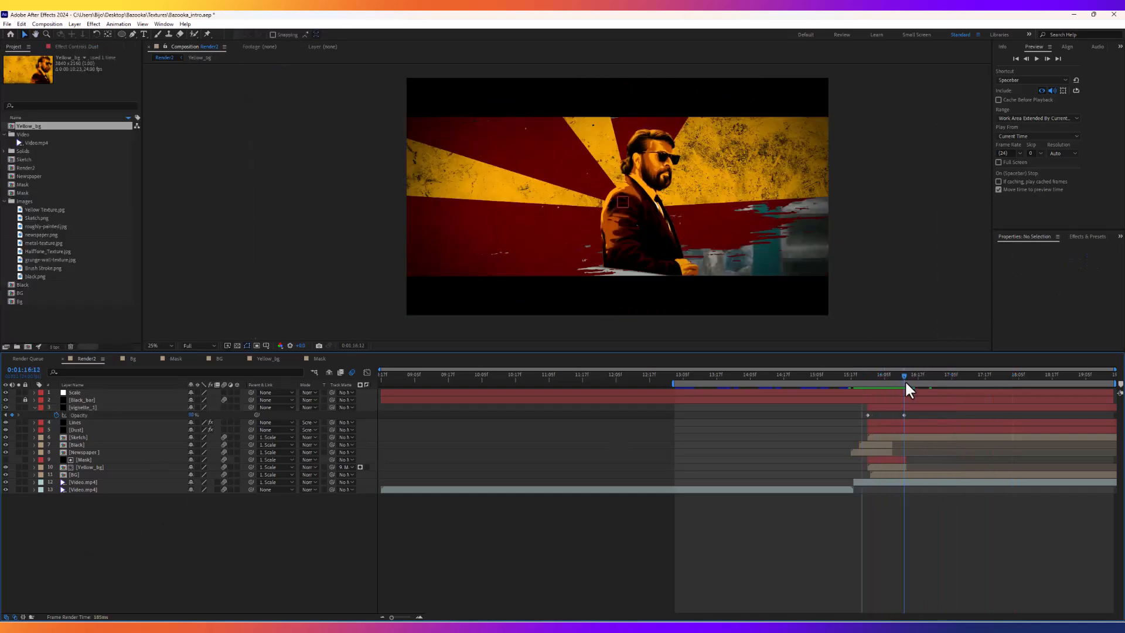
At 0:01:16:18, add a text layer reading MEGA STAR and place it across the portrait, inside the frame.
drag(905, 380, 923, 382)
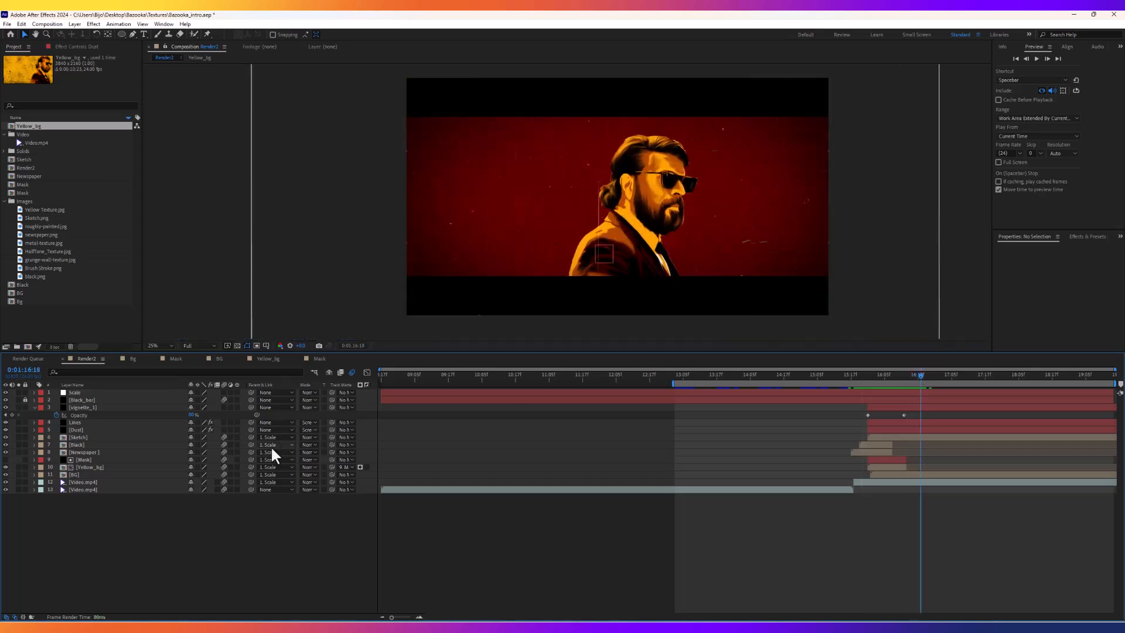
click(143, 34)
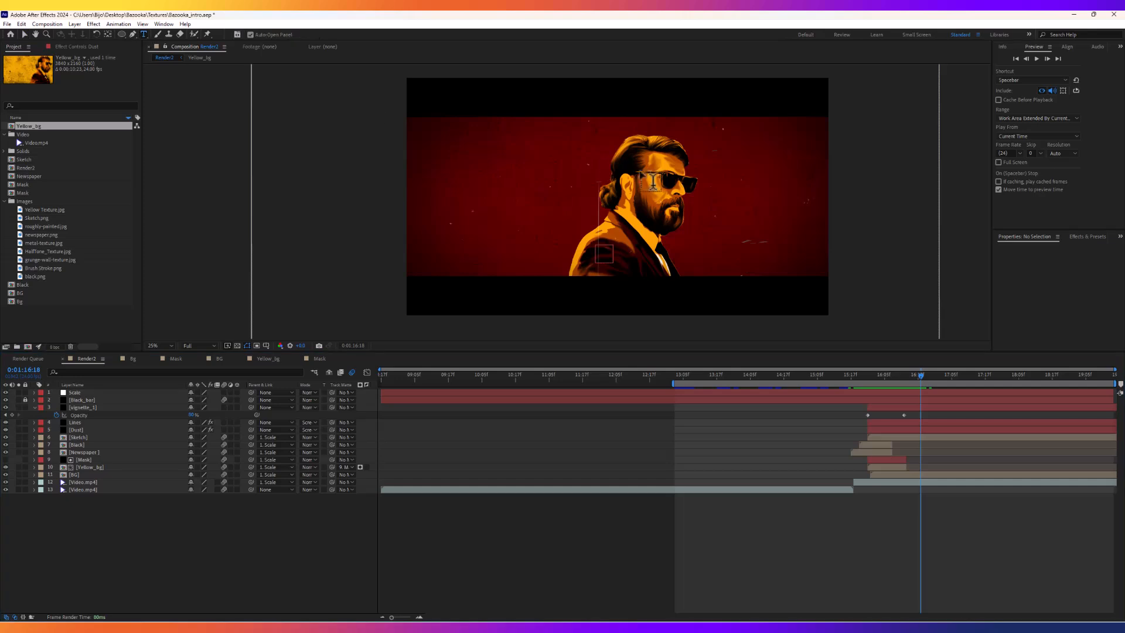
click(551, 205)
key(ctrl+z)
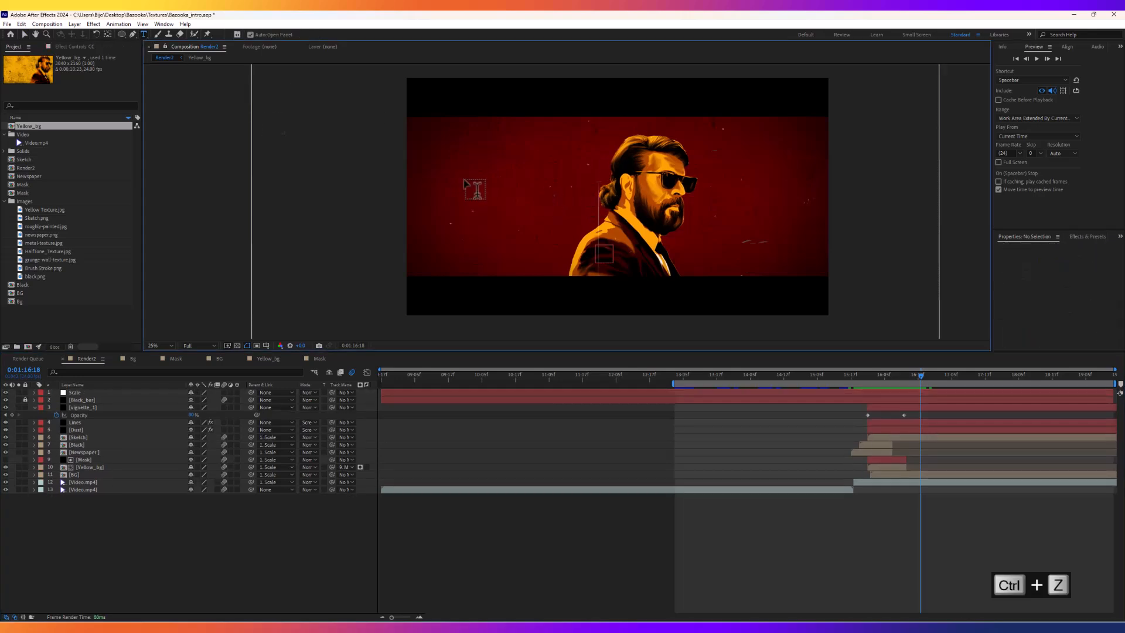
click(530, 203)
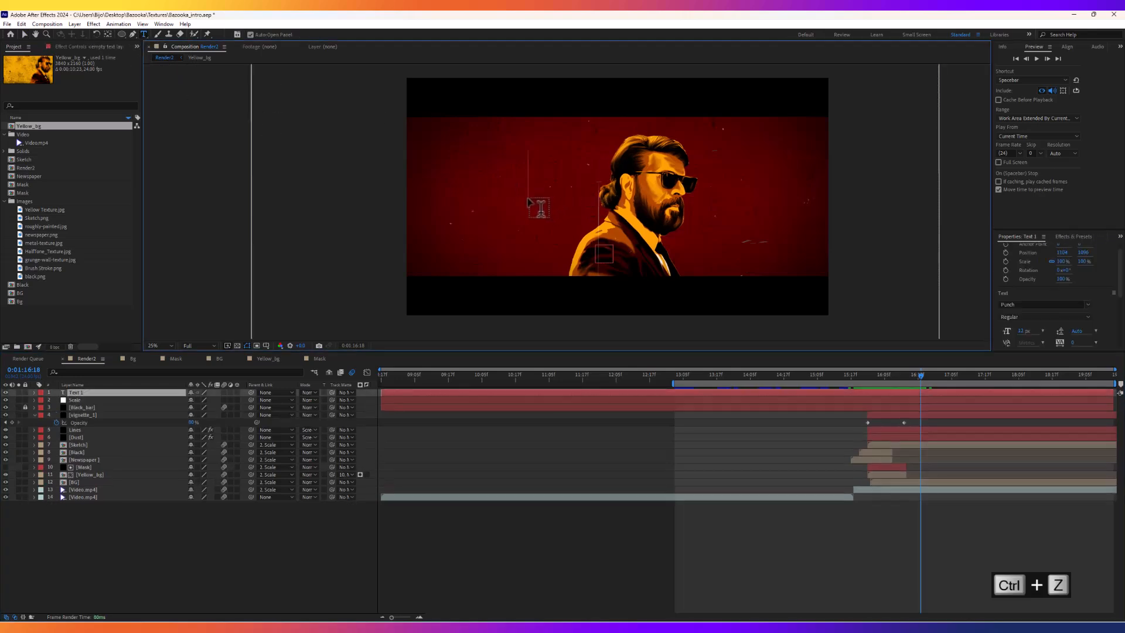
text(ME)
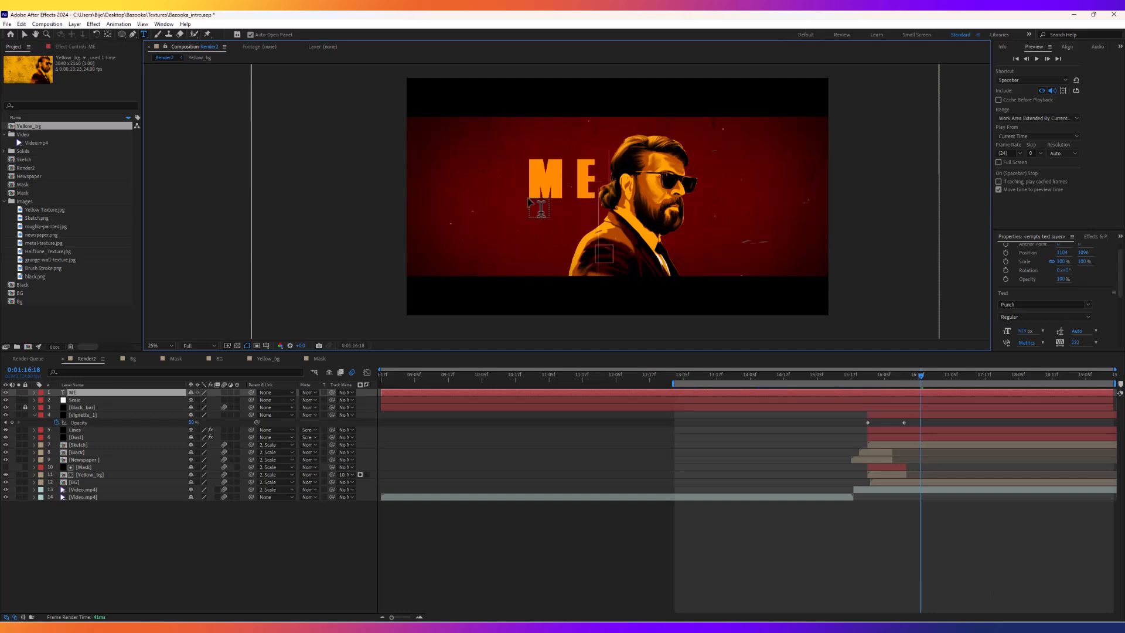
text(GA STAR)
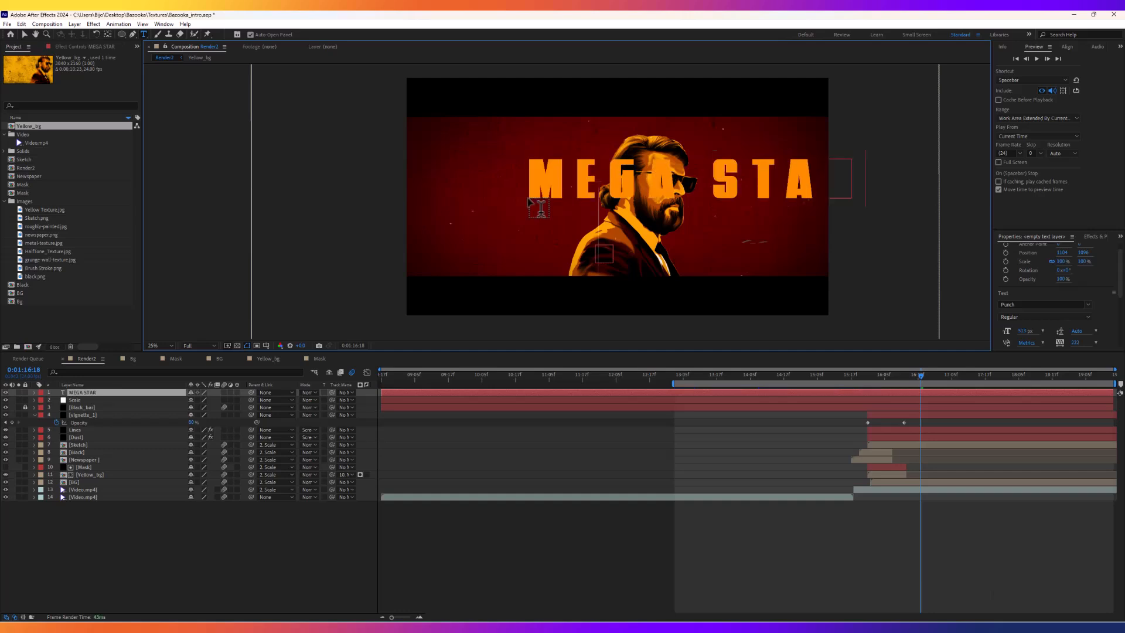
click(23, 35)
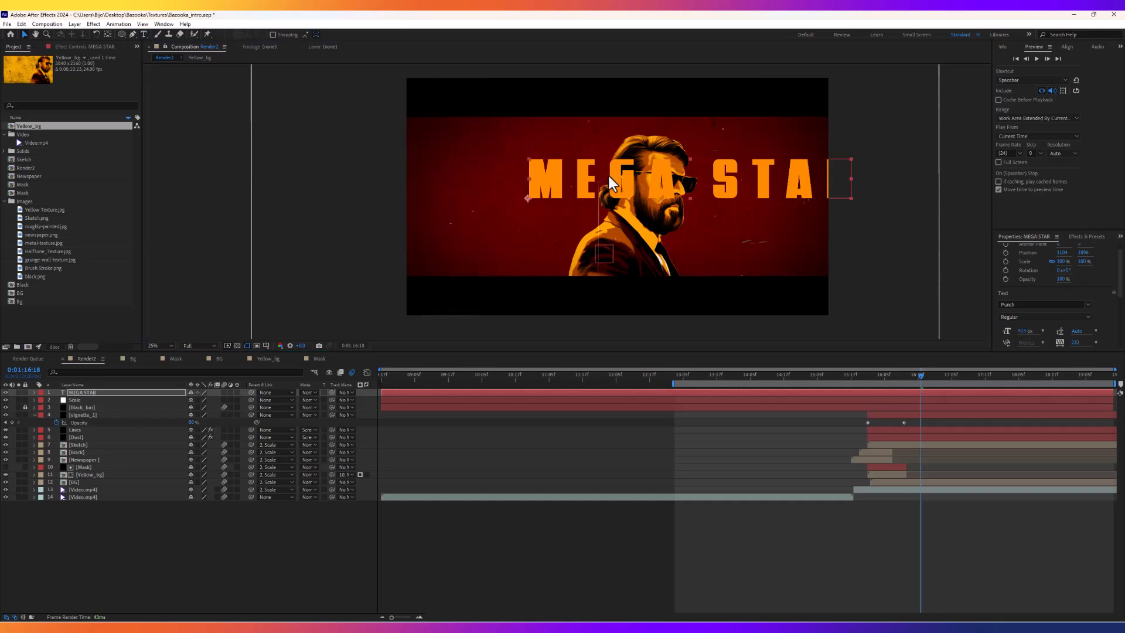
drag(625, 186, 577, 190)
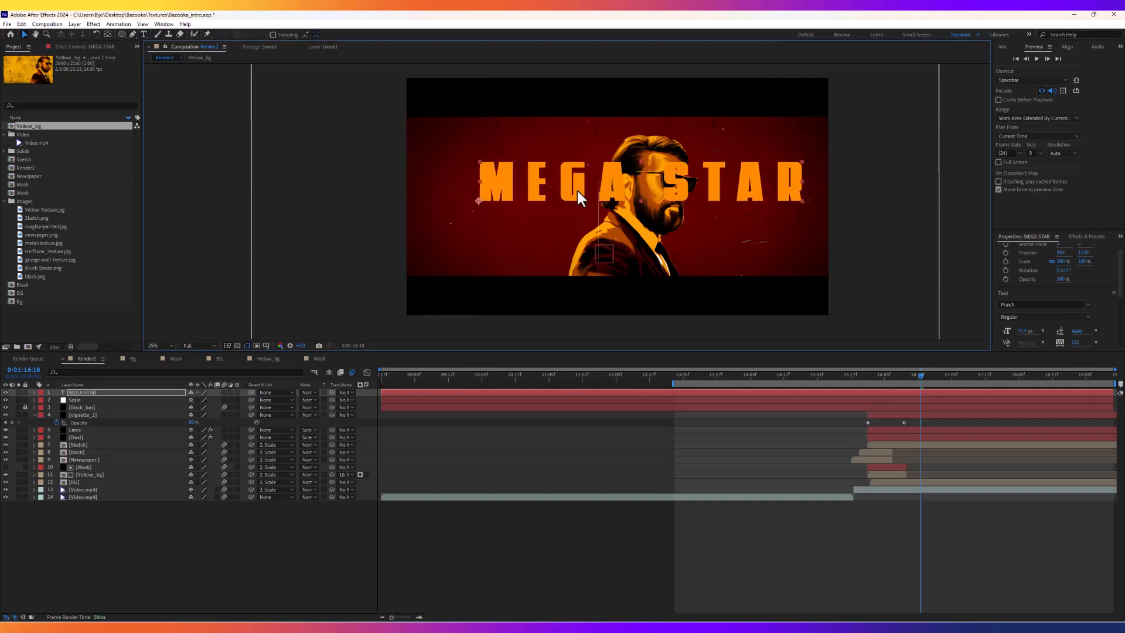
Keep the Punch font, reduce the MEGA STAR text to 284 px, and move it up beside the portrait's head.
click(1021, 303)
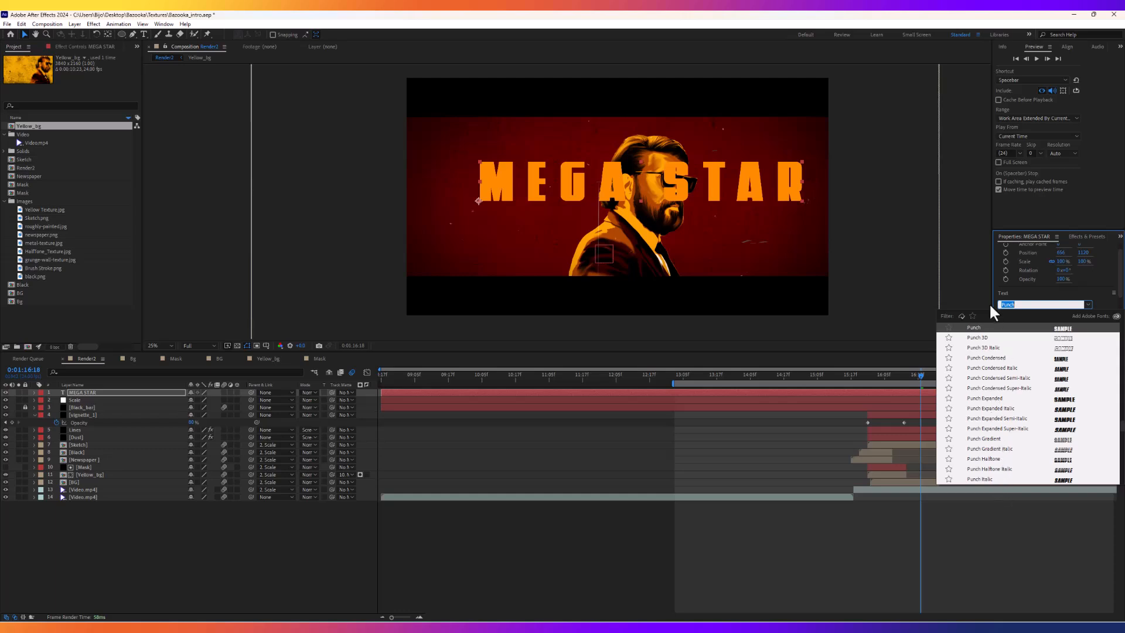
click(1004, 292)
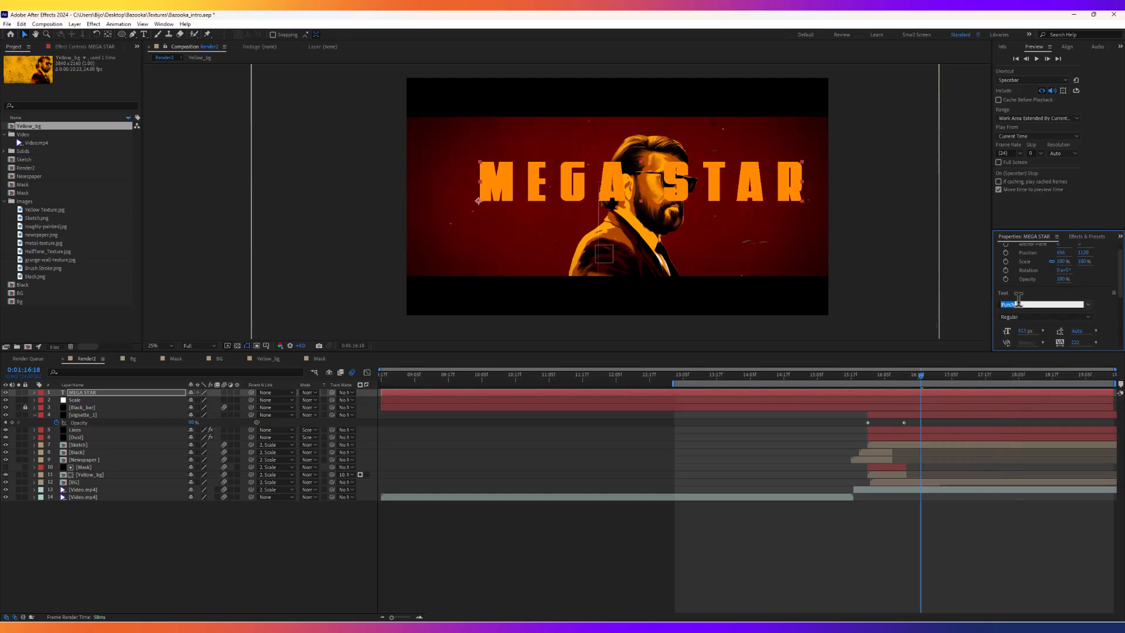
click(1017, 303)
click(1017, 293)
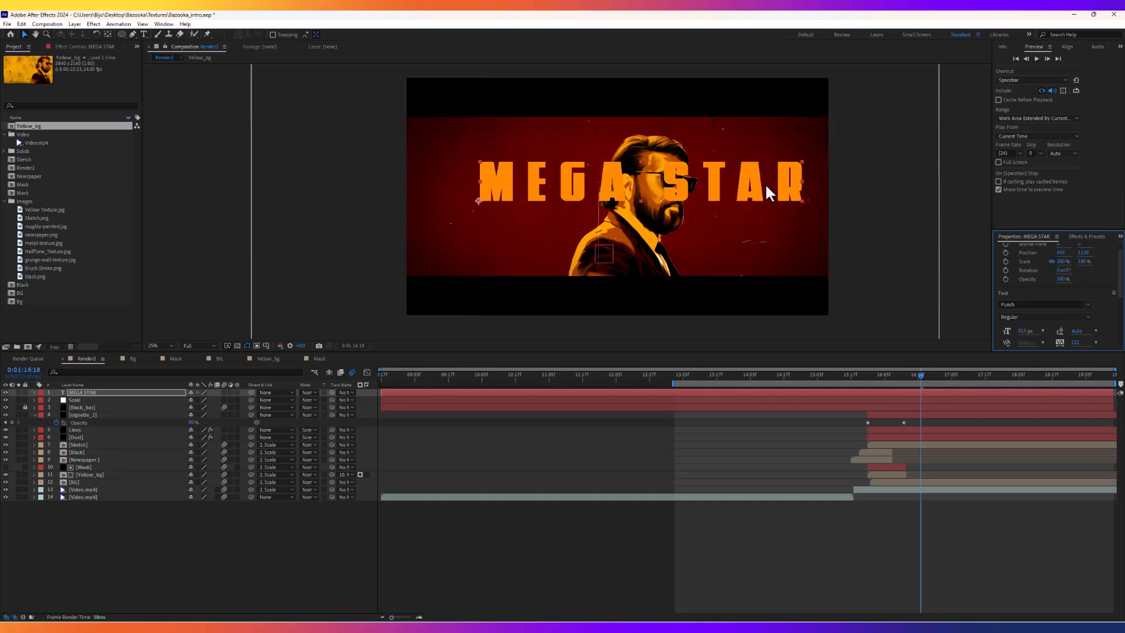
drag(753, 190, 732, 191)
drag(1021, 336, 918, 331)
drag(572, 195, 561, 170)
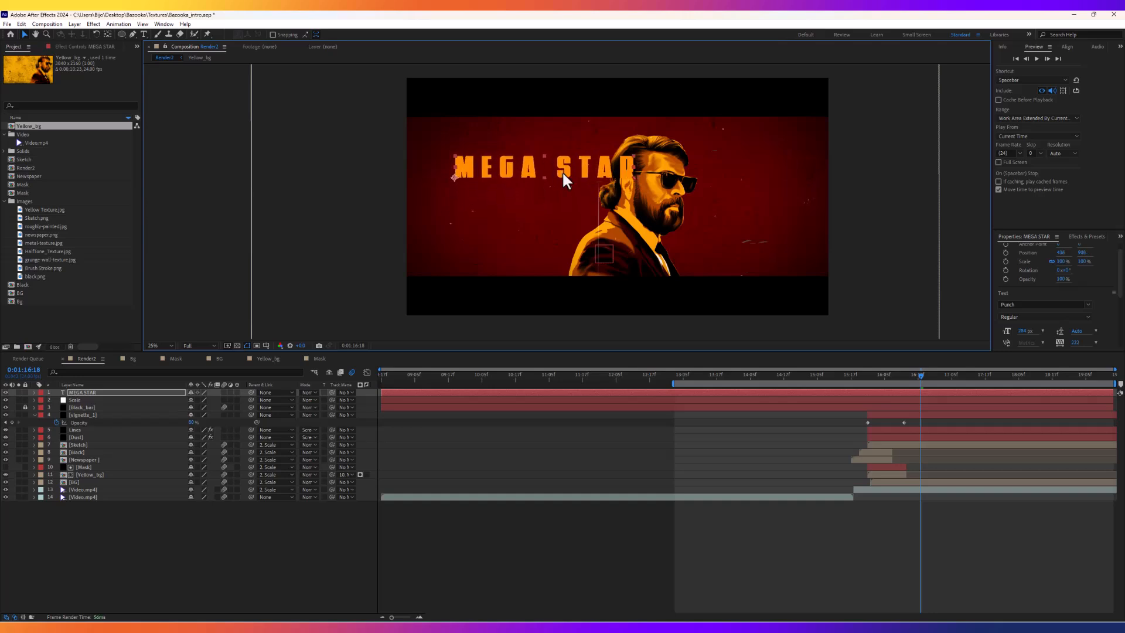
Duplicate the MEGA STAR layer, place the copy directly beneath the original, and change its text to MAMMOOTTY.
click(98, 392)
key(ctrl+d)
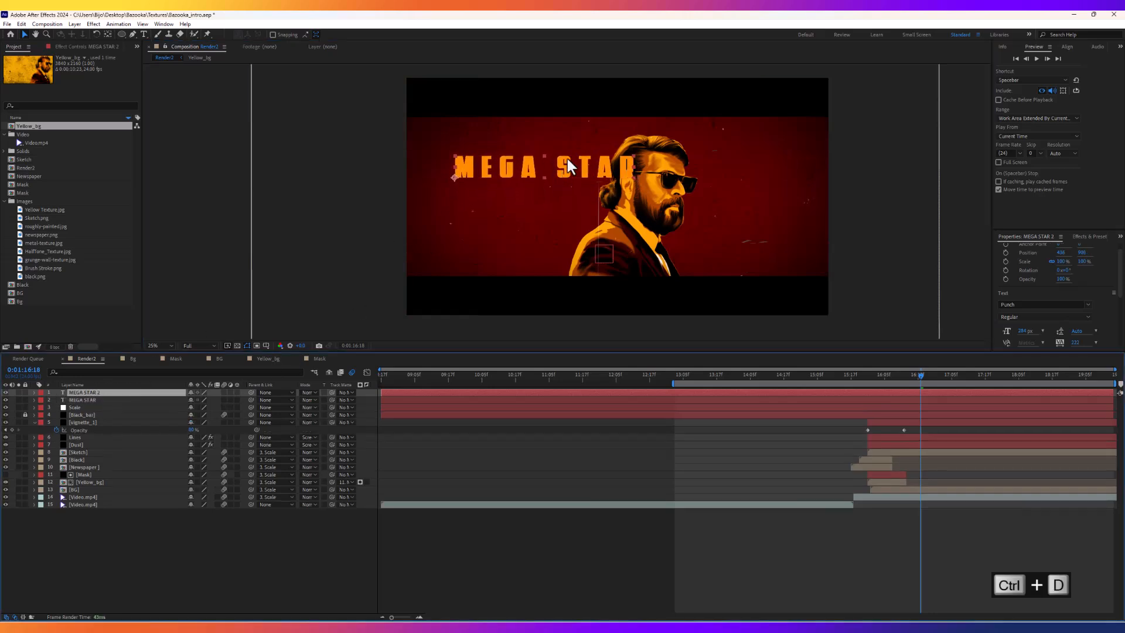
drag(536, 178, 535, 204)
key(ctrl+t)
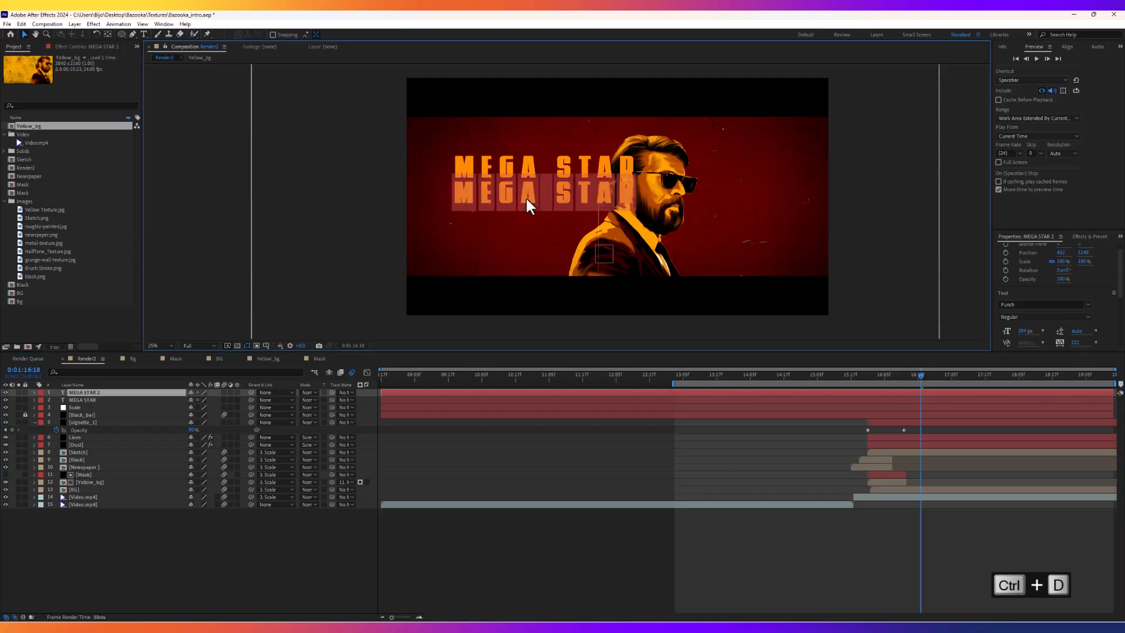
text(MAMM)
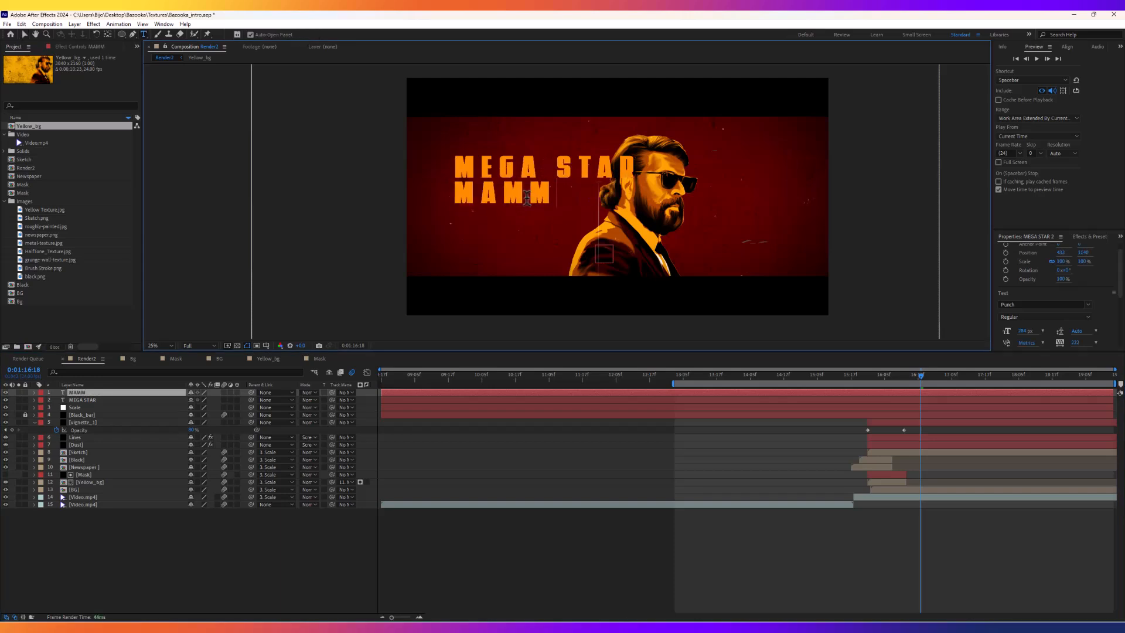
text(OOTTY)
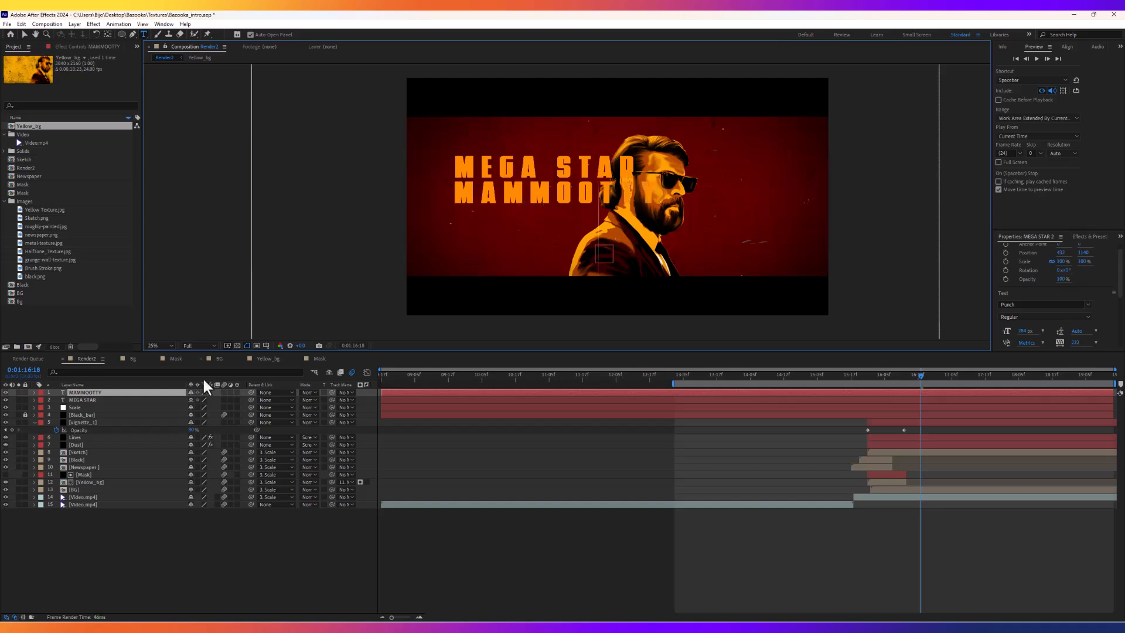
Enlarge the MAMMOOTTY text to span most of the frame's width and position it below MEGA STAR.
click(164, 393)
drag(1025, 331, 1117, 321)
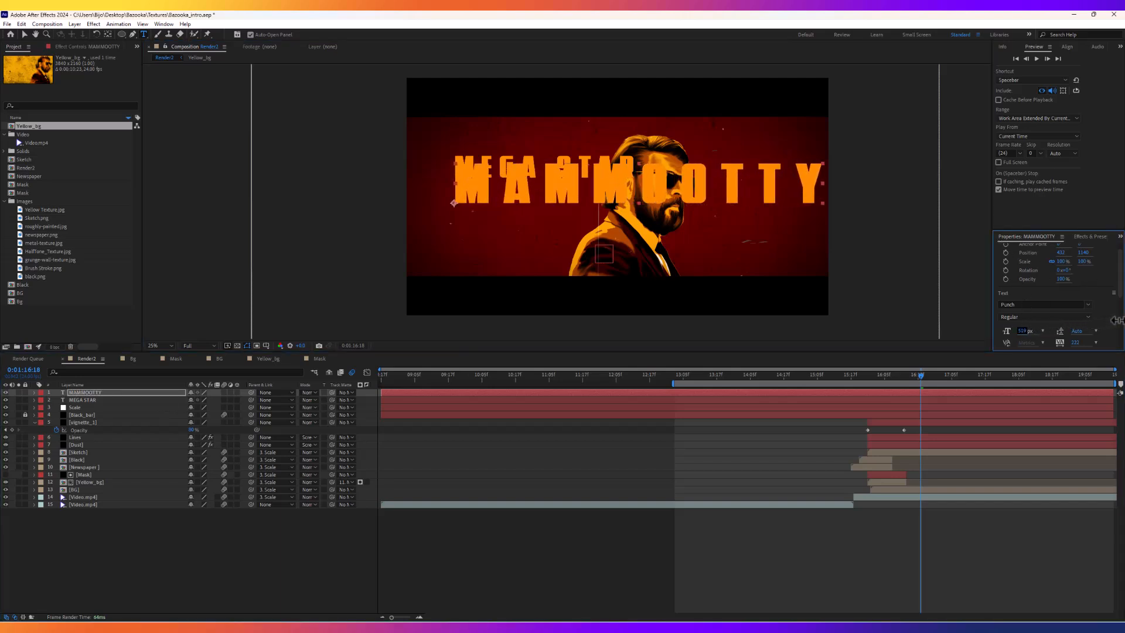
click(26, 35)
drag(472, 192, 478, 215)
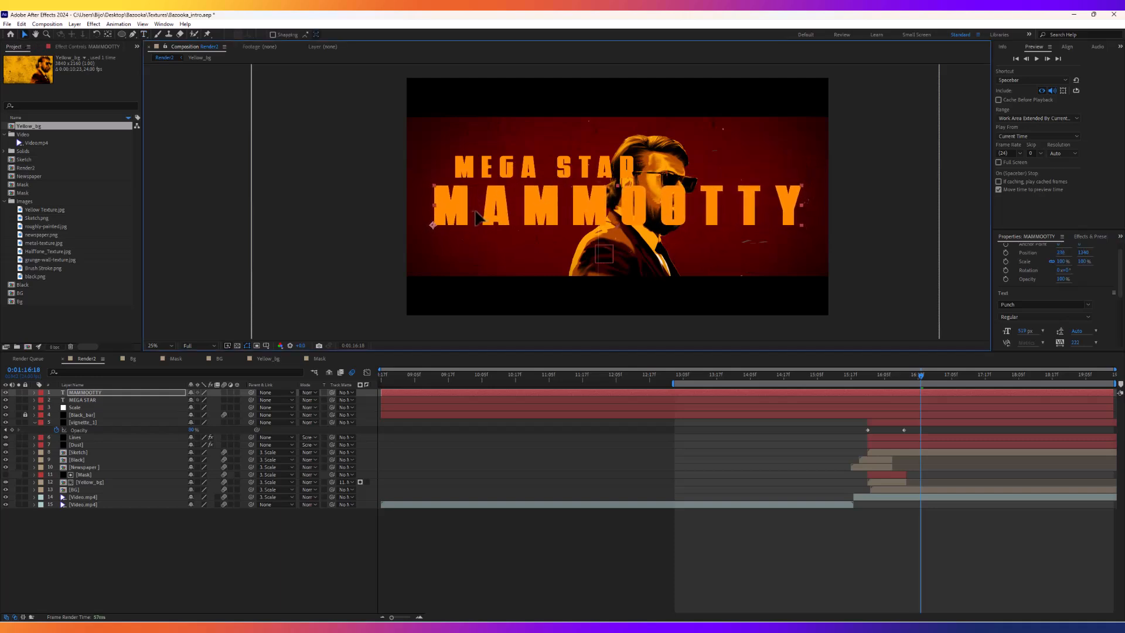
drag(1024, 330, 1040, 330)
Align MEGA STAR with the left edge of MAMMOOTTY and slightly increase its font size.
drag(531, 175, 507, 174)
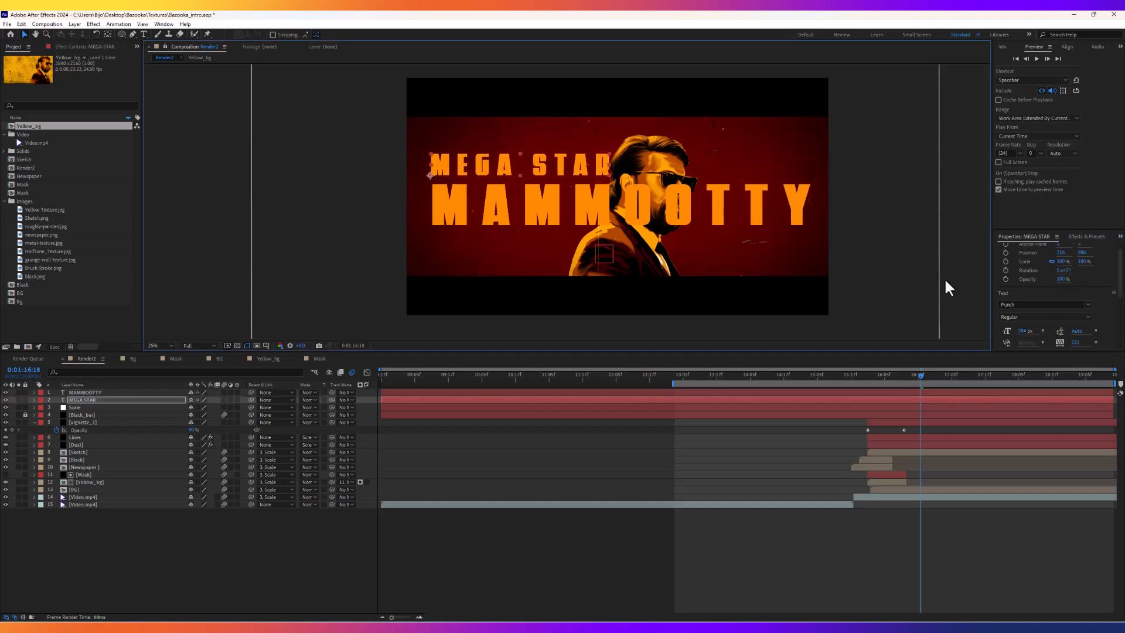
drag(1026, 332, 1036, 327)
click(894, 189)
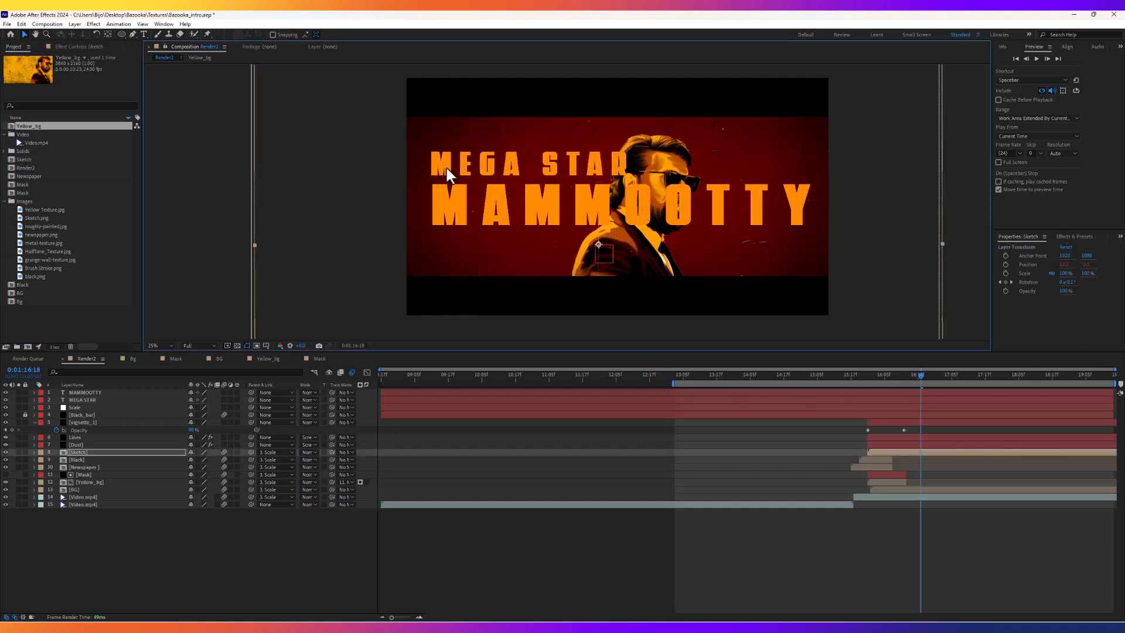
Undo the last portrait move and shift the MEGA STAR text slightly right to align with MAMMOOTTY's left edge.
key(ctrl+z)
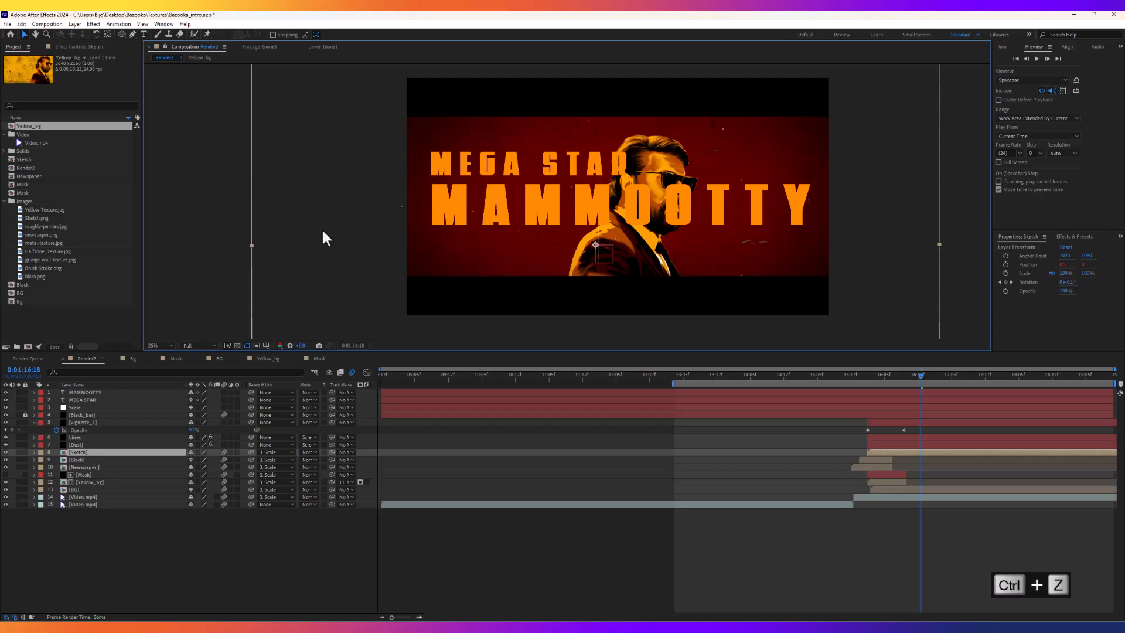
click(94, 399)
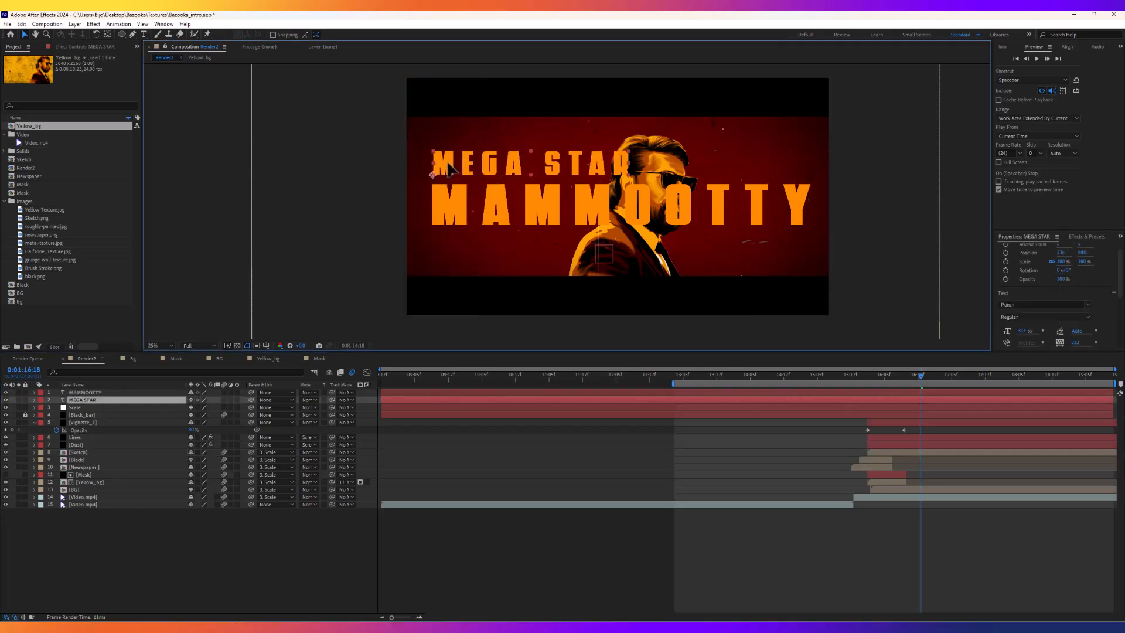
click(931, 224)
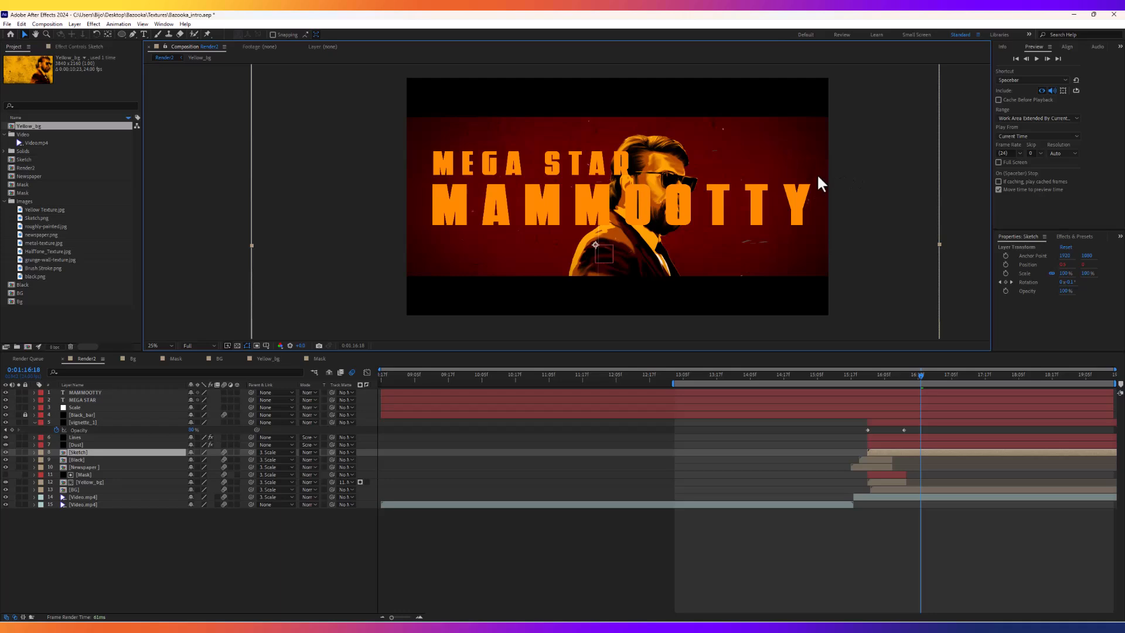
click(86, 399)
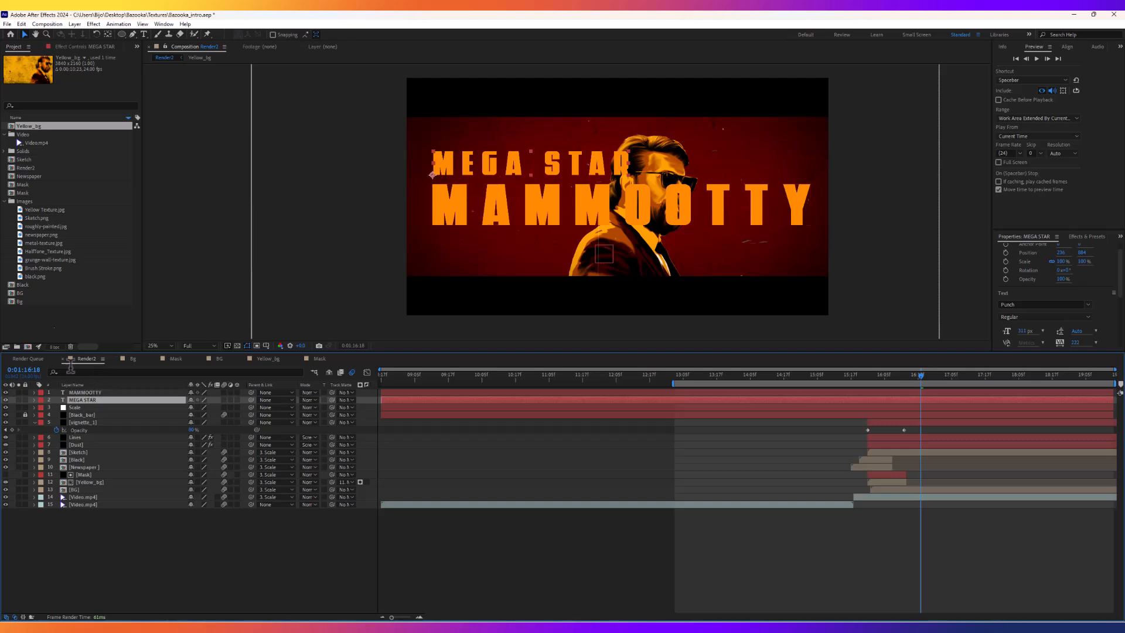
Place Yellow Texture.jpg in the composition, stretch it over the MEGA STAR text, and order its layer directly above MEGA STAR.
click(48, 293)
click(50, 276)
click(51, 268)
click(53, 252)
click(54, 217)
click(53, 210)
click(47, 226)
click(48, 217)
click(57, 210)
drag(50, 208, 647, 159)
drag(94, 391, 95, 401)
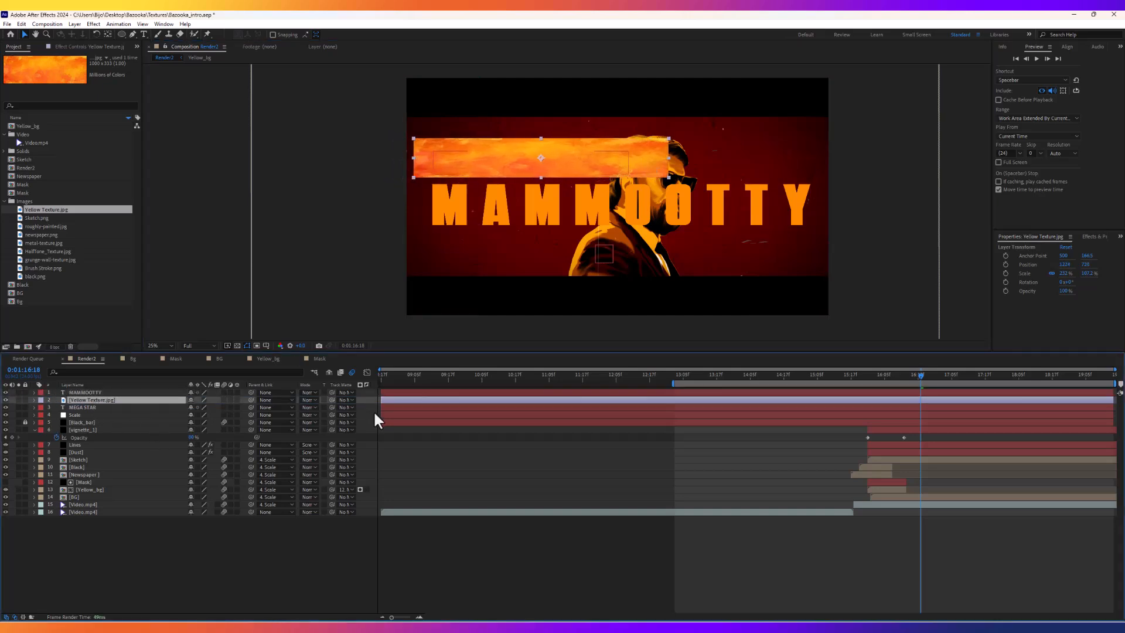
Set MEGA STAR as the track matte of the Yellow Texture.jpg layer.
click(79, 393)
click(88, 400)
click(345, 399)
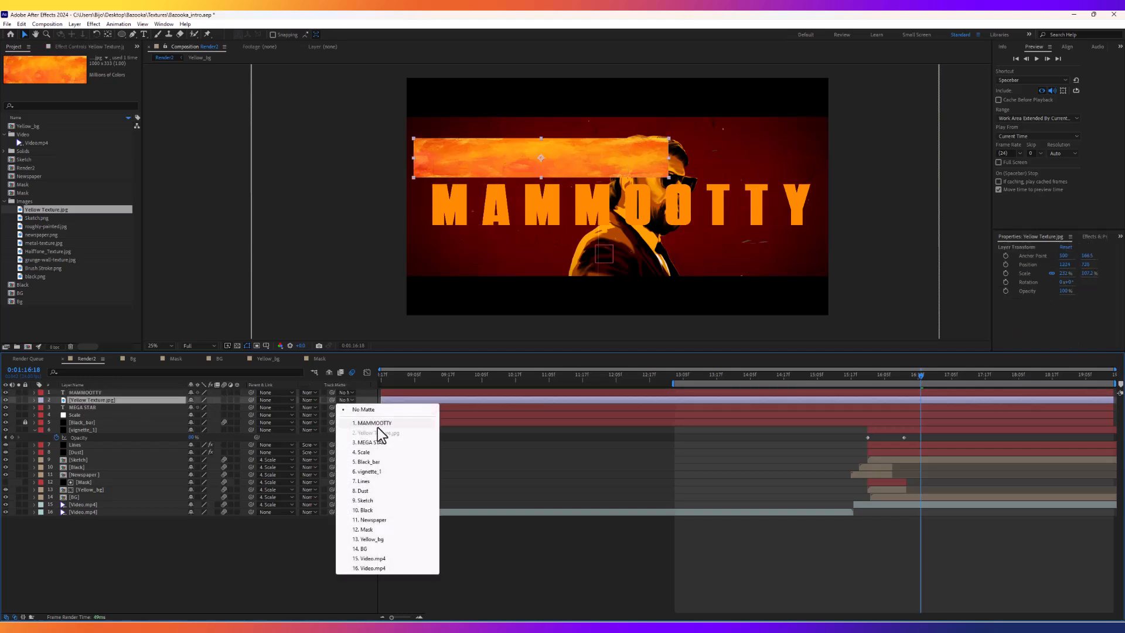
click(378, 444)
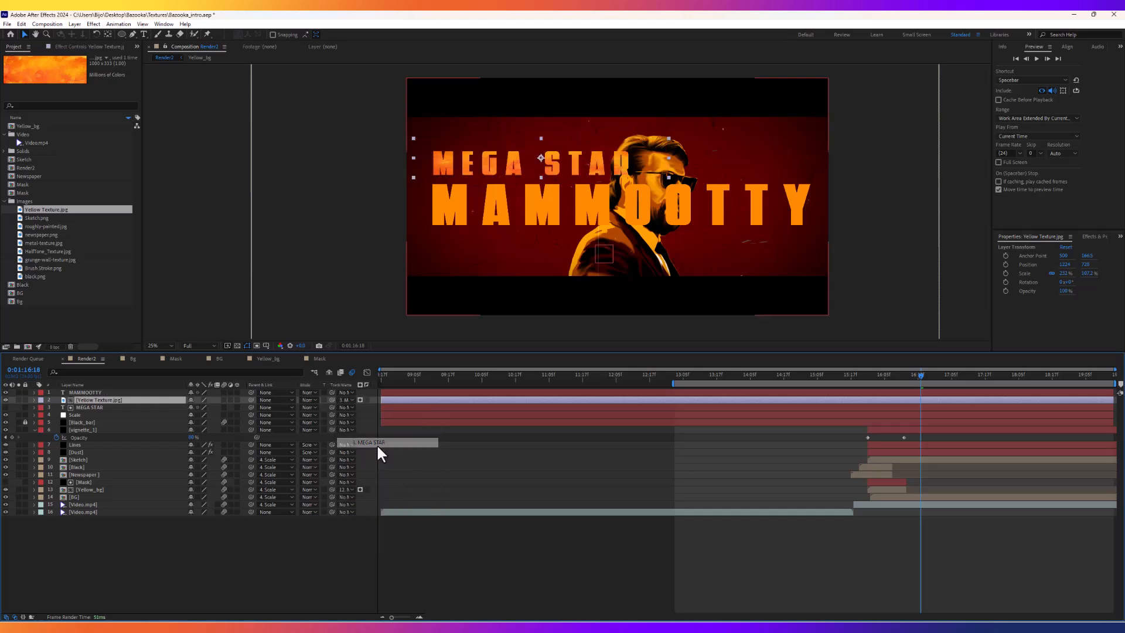
scroll(515, 162, up, 2)
drag(515, 162, 582, 219)
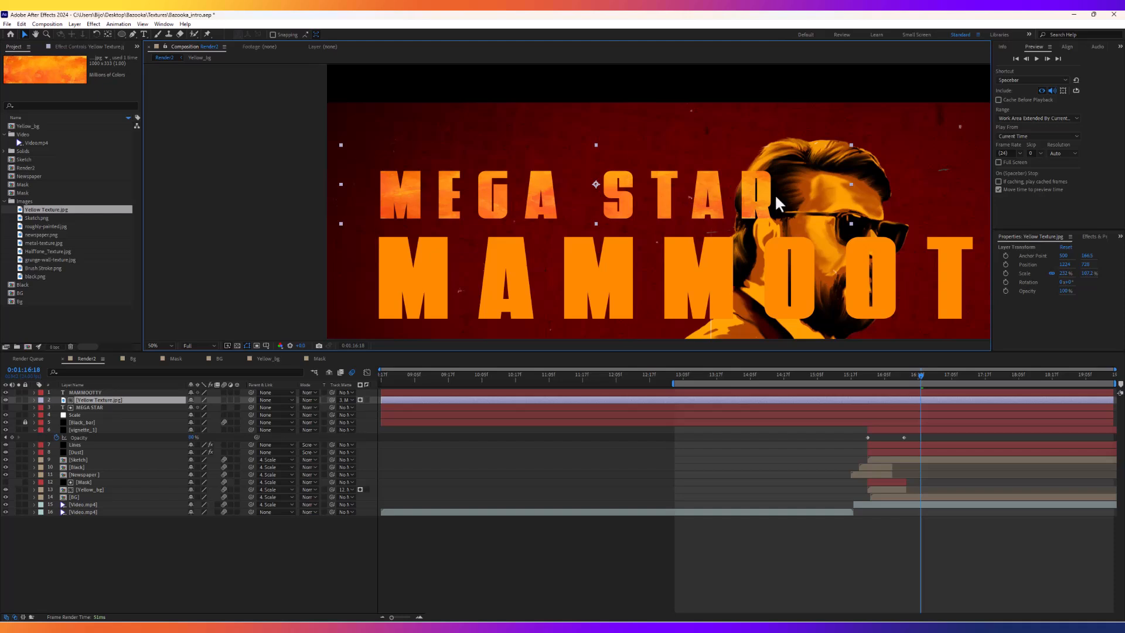
drag(646, 214, 639, 203)
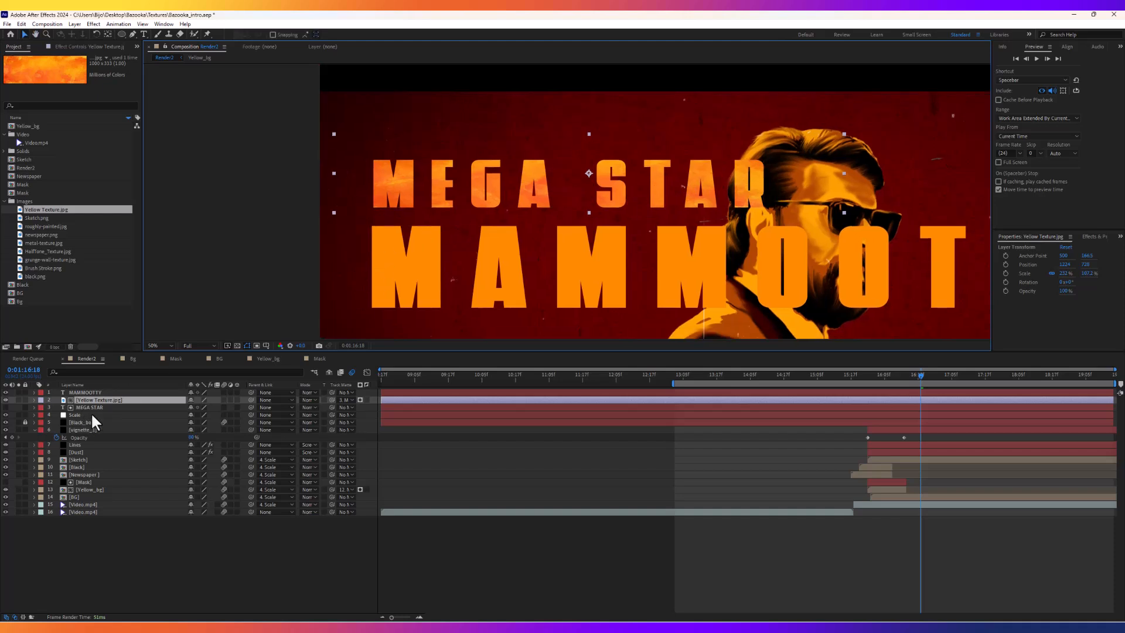
Add a second Yellow Texture.jpg layer and stretch it to cover the whole MAMMOOTTY text.
drag(44, 217, 90, 392)
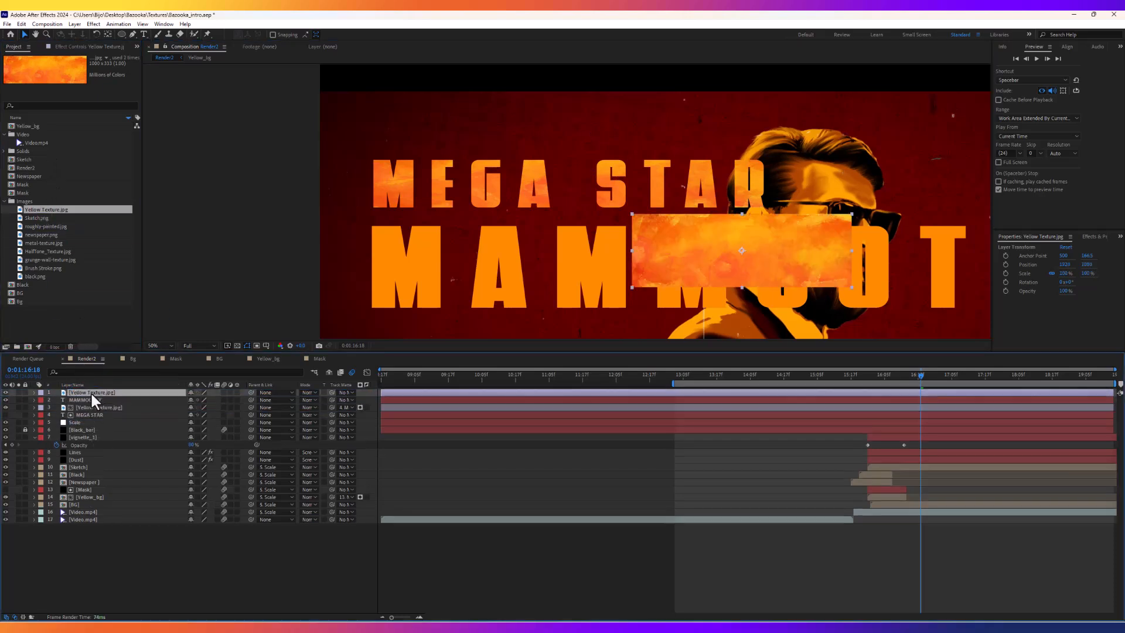
scroll(664, 234, down, 3)
scroll(606, 210, up, 1)
drag(606, 210, 491, 243)
drag(576, 250, 640, 276)
drag(597, 246, 655, 259)
drag(703, 295, 843, 231)
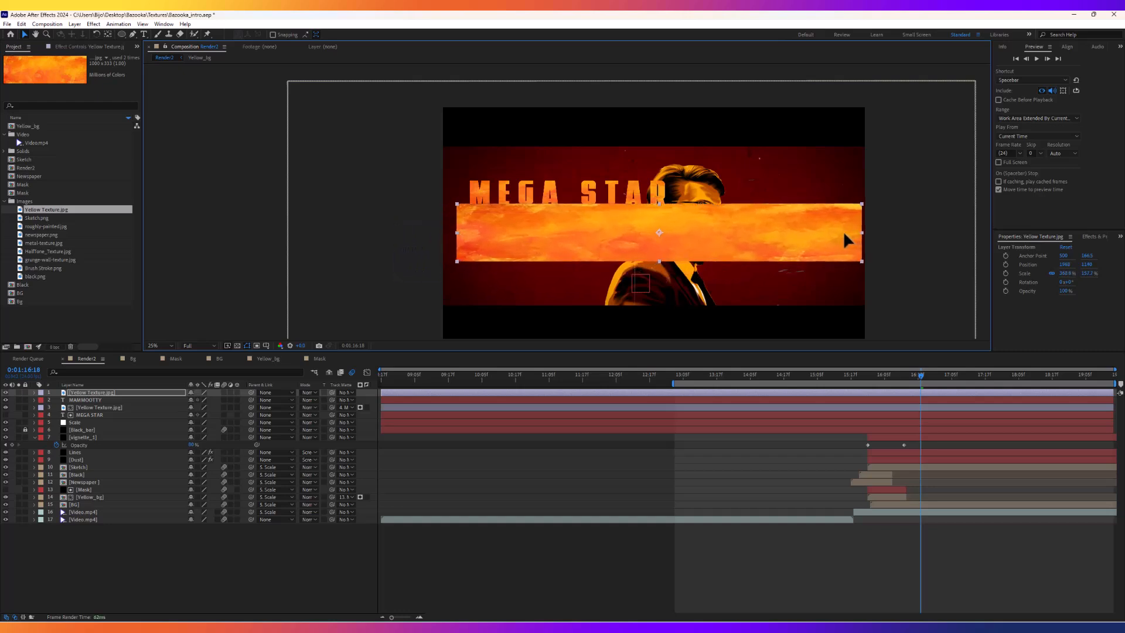
Move the new texture layer directly beneath MAMMOOTTY and set MAMMOOTTY as its track matte.
drag(90, 393, 101, 402)
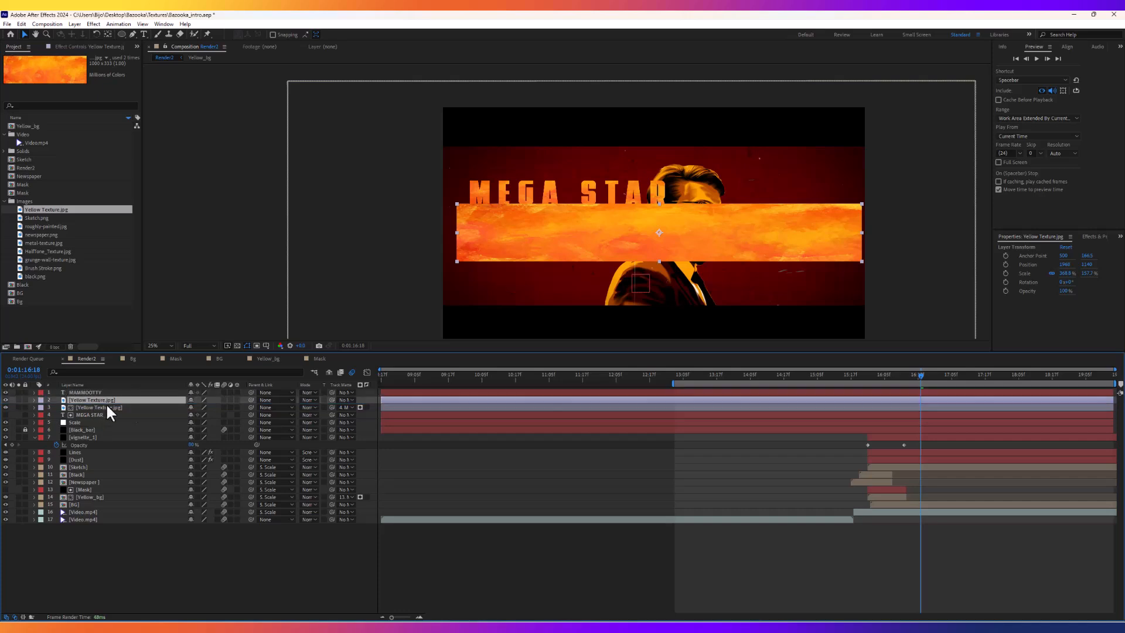
click(343, 400)
click(375, 425)
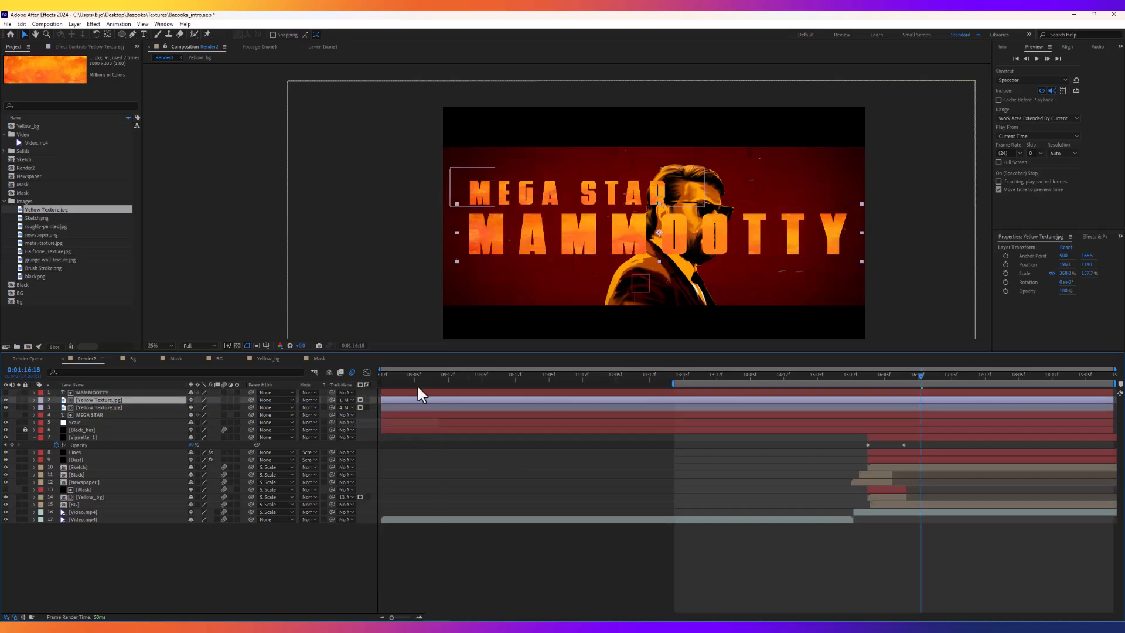
Apply the uni.Glitch effect to the MAMMOOTTY text layer.
click(99, 393)
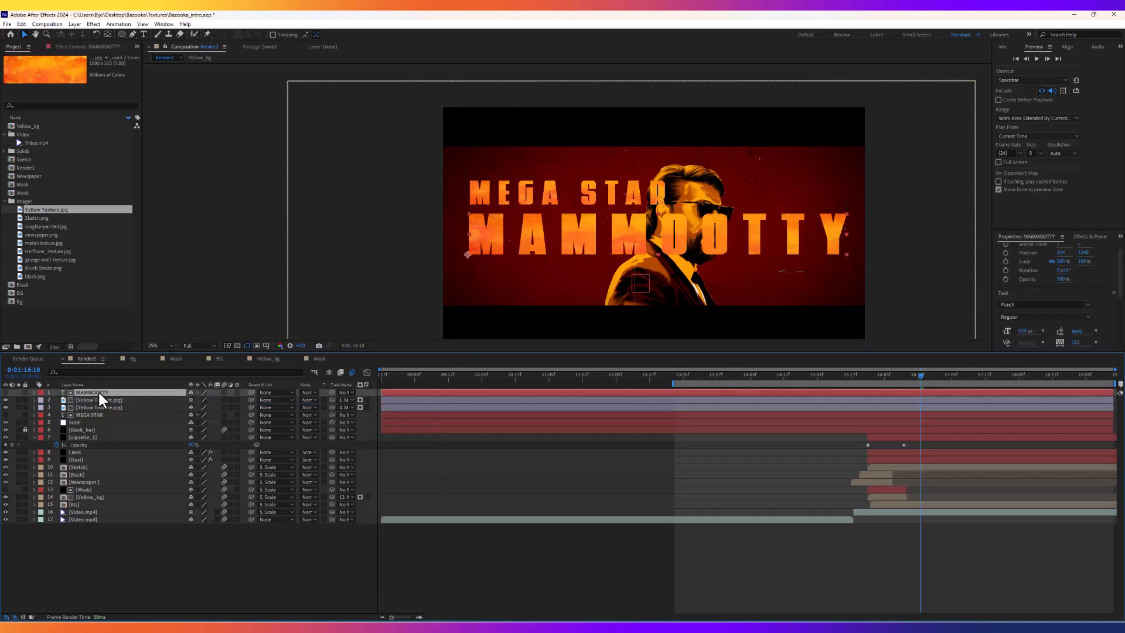
scroll(602, 216, up, 3)
scroll(507, 257, down, 1)
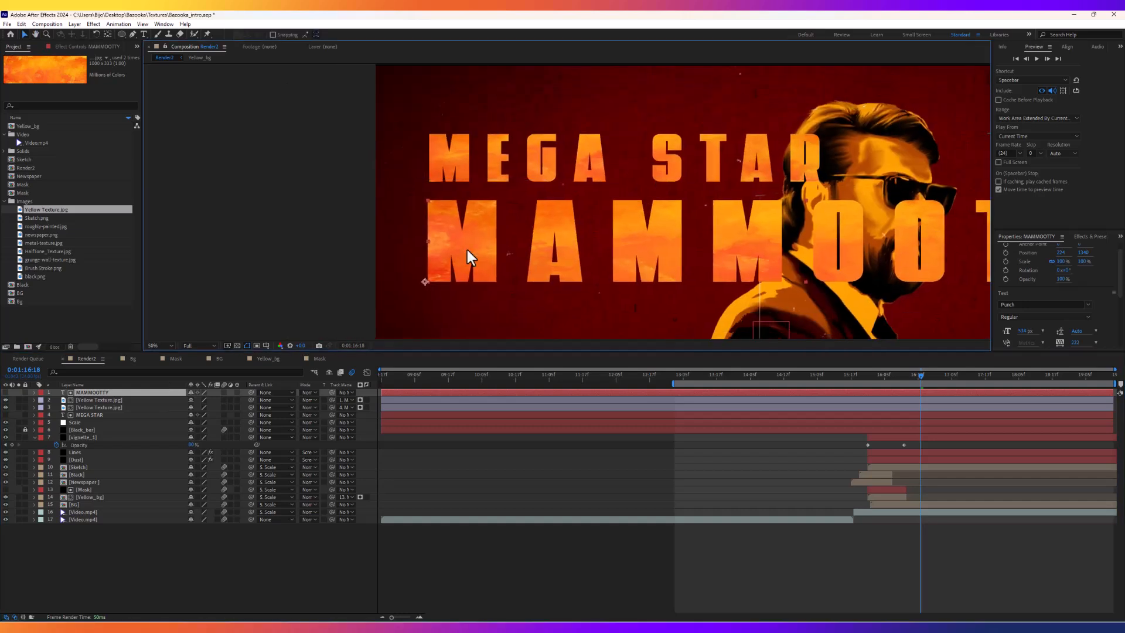
drag(522, 240, 508, 243)
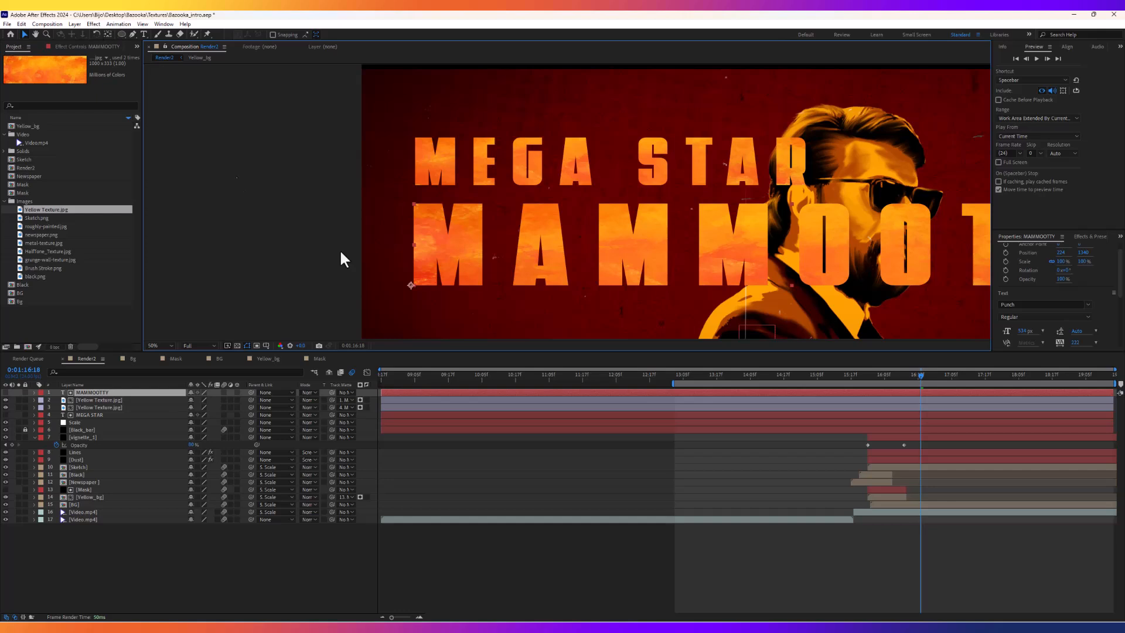
key(ctrl+space)
text(gli)
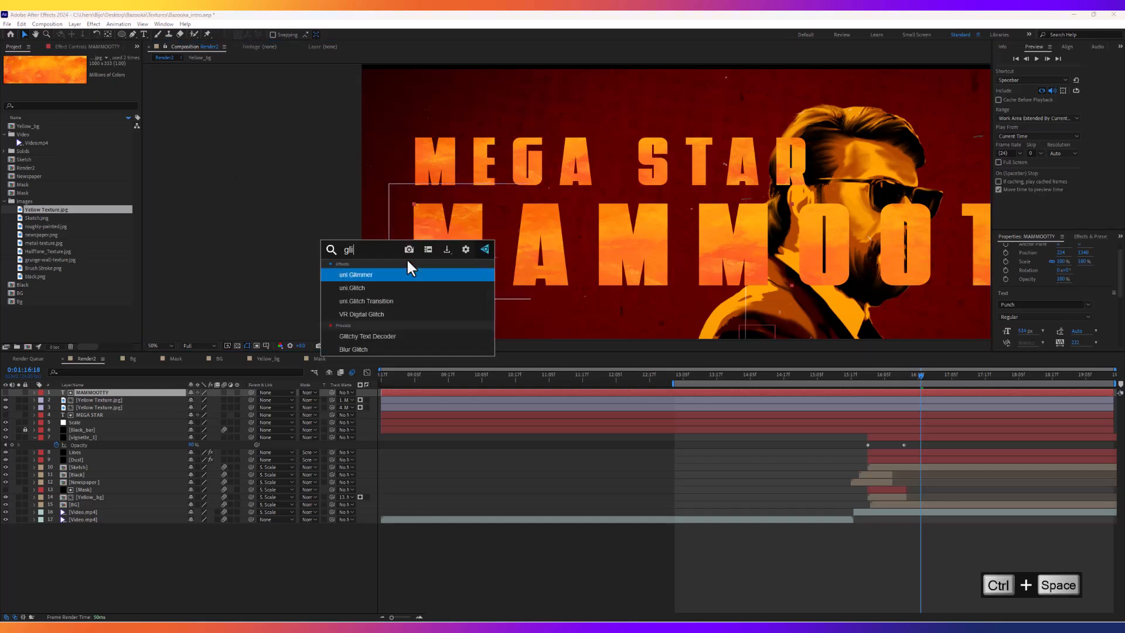
click(390, 287)
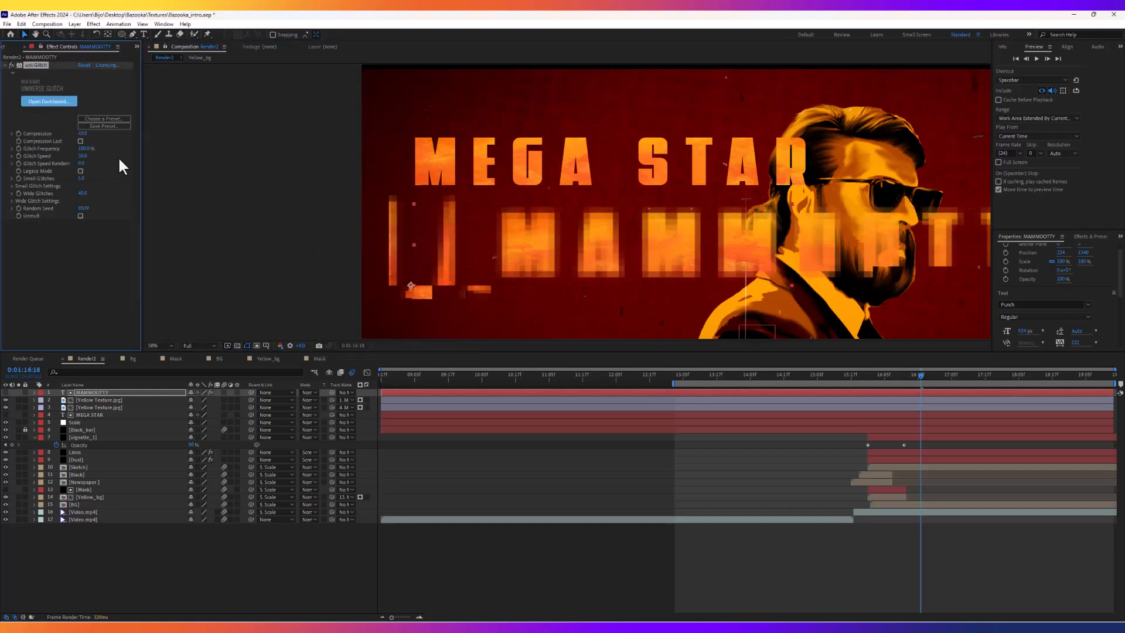
Load the Big Chunks text preset for the Glitch effect and preview it from just before the portrait transition.
click(94, 119)
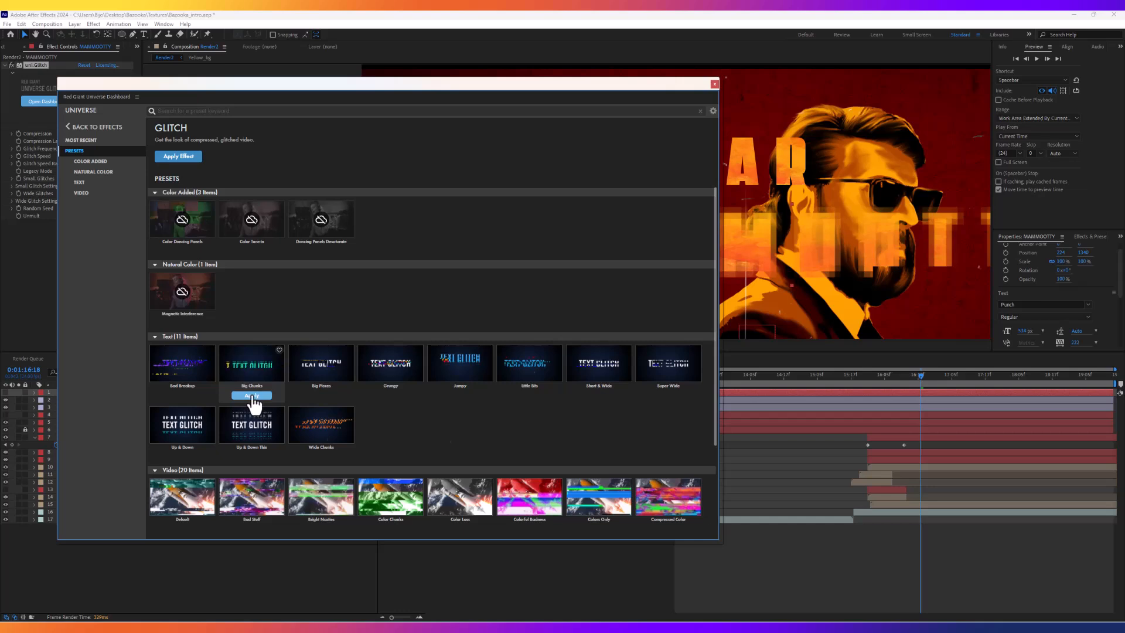
click(252, 396)
click(715, 83)
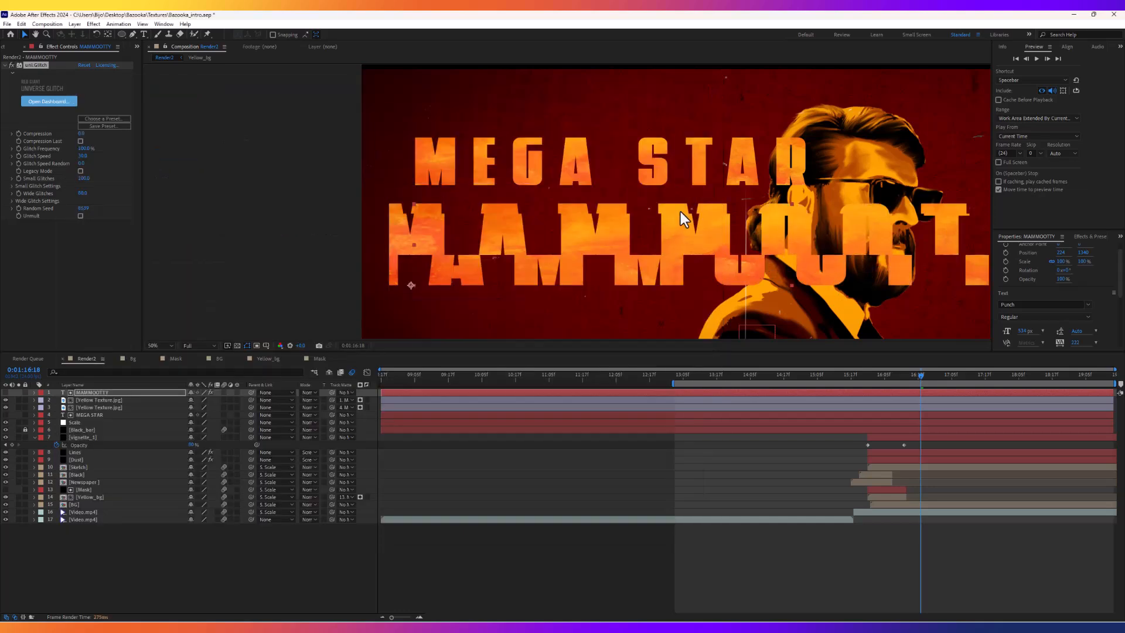
scroll(680, 212, down, 2)
click(848, 377)
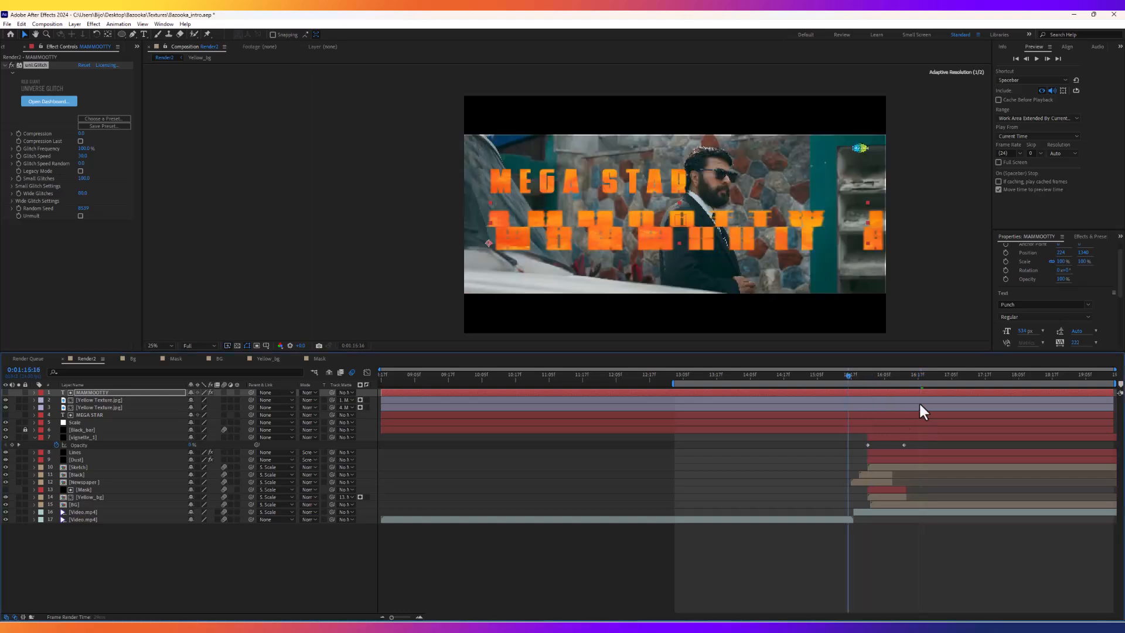
key(space)
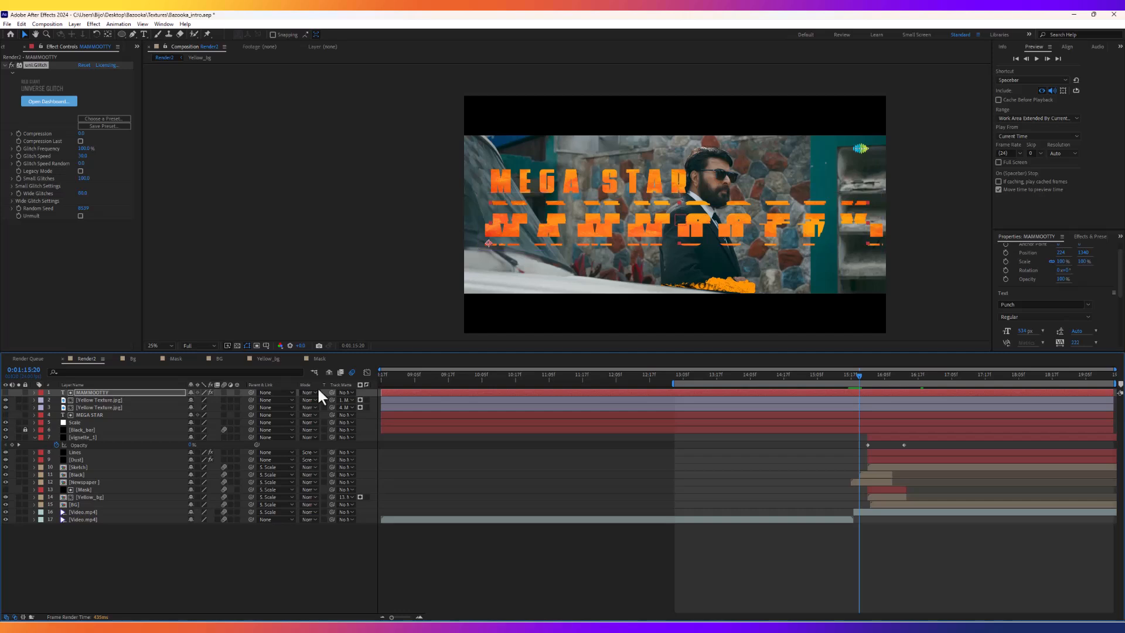
Shift both title layers and their two texture layers to start at 0:01:16:18, and preview the timing.
drag(865, 375, 903, 375)
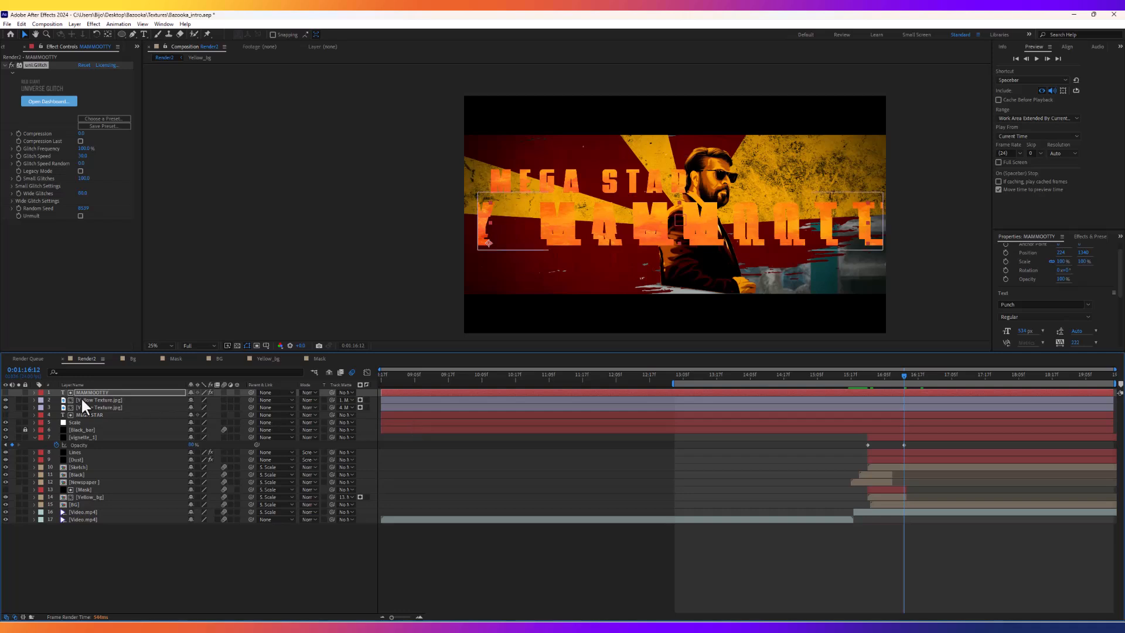
shift+click(81, 414)
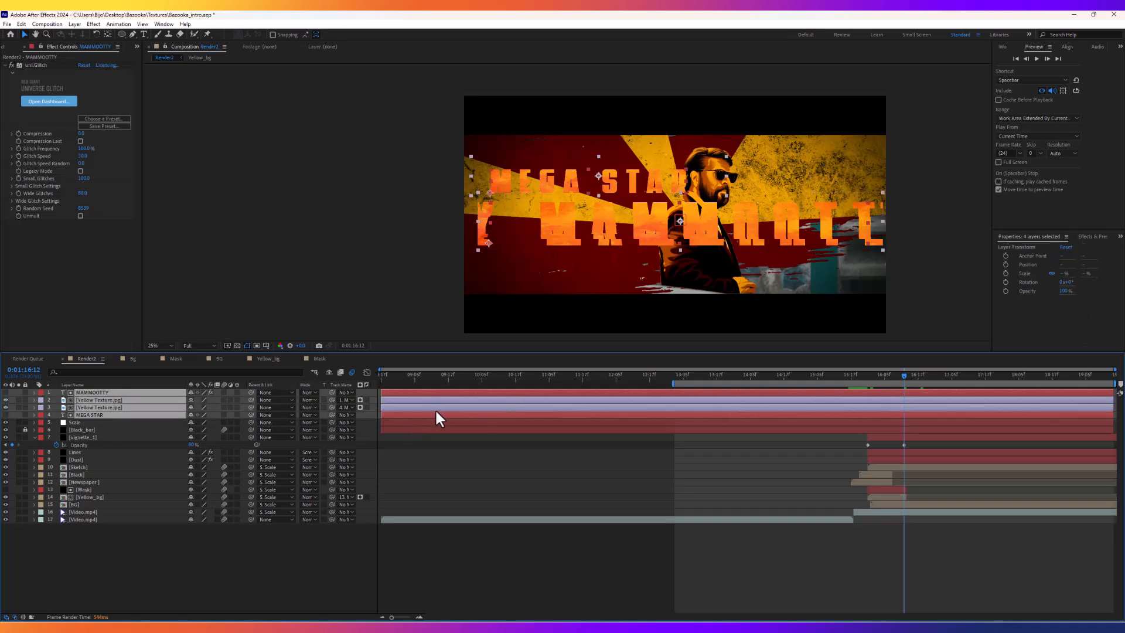
drag(434, 406, 955, 413)
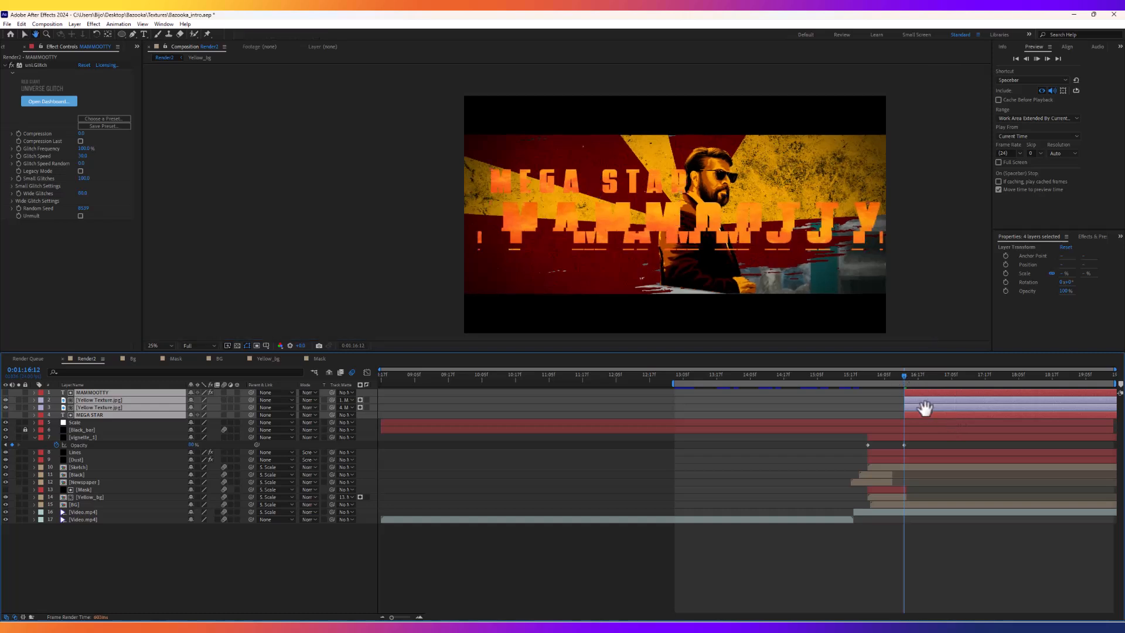
key(space)
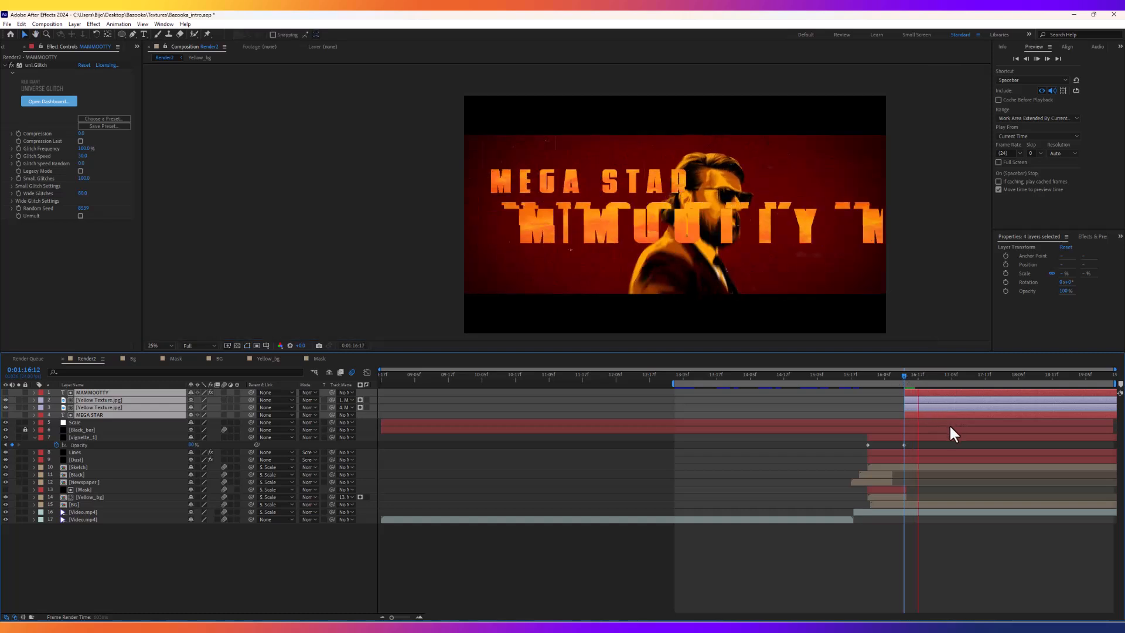
drag(934, 413, 952, 412)
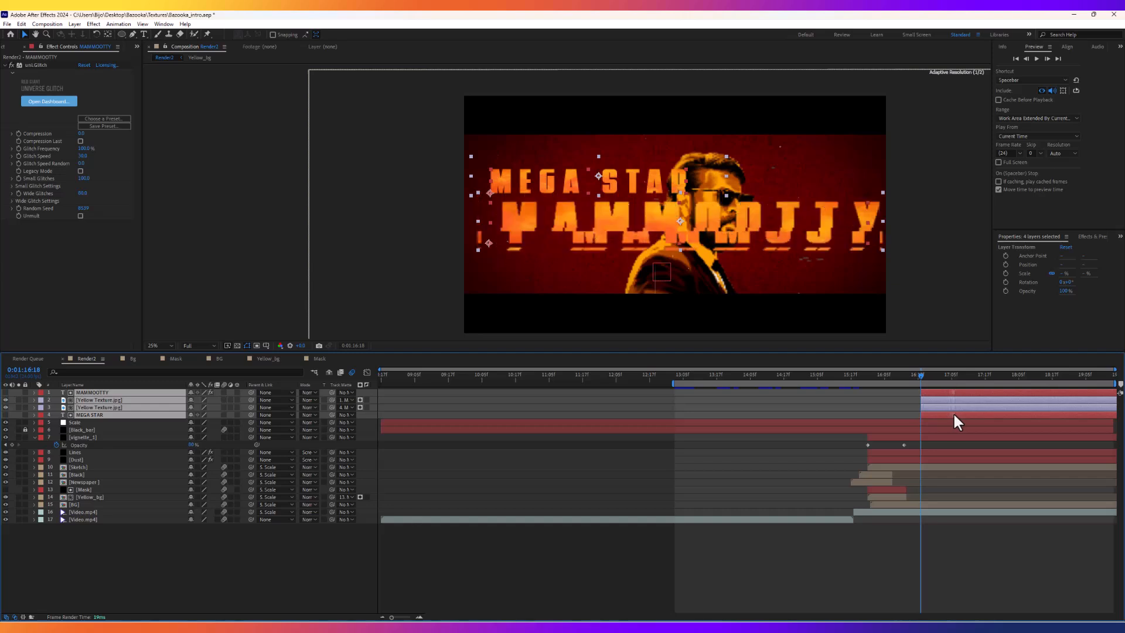
key(space)
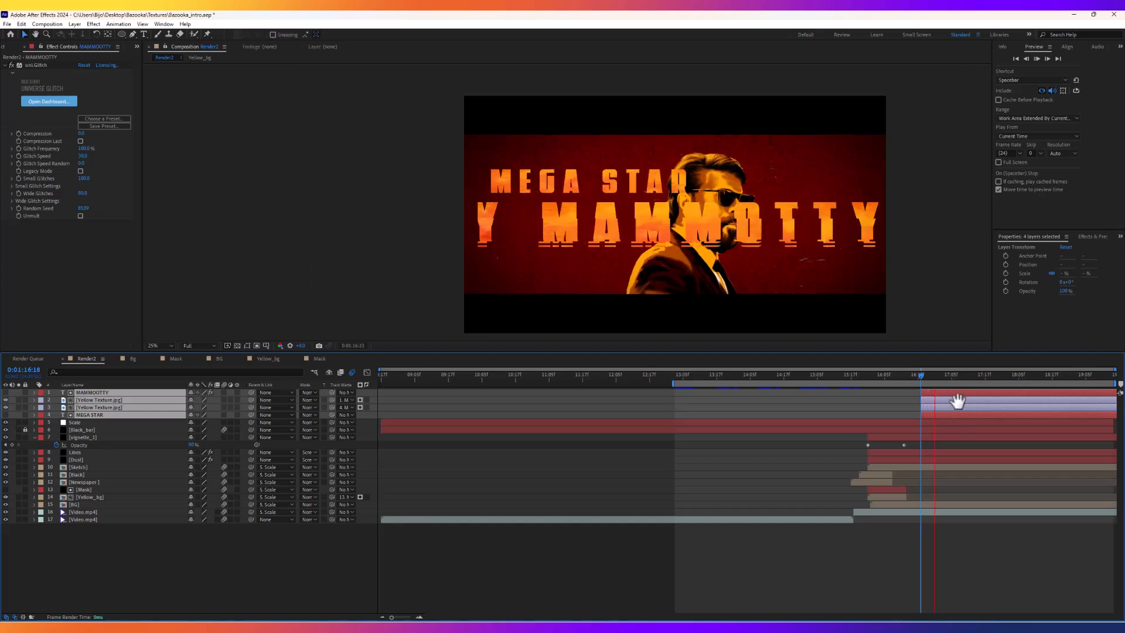
Delay MAMMOOTTY and its texture layer to start about six frames after MEGA STAR, and preview the titles.
click(898, 398)
click(947, 392)
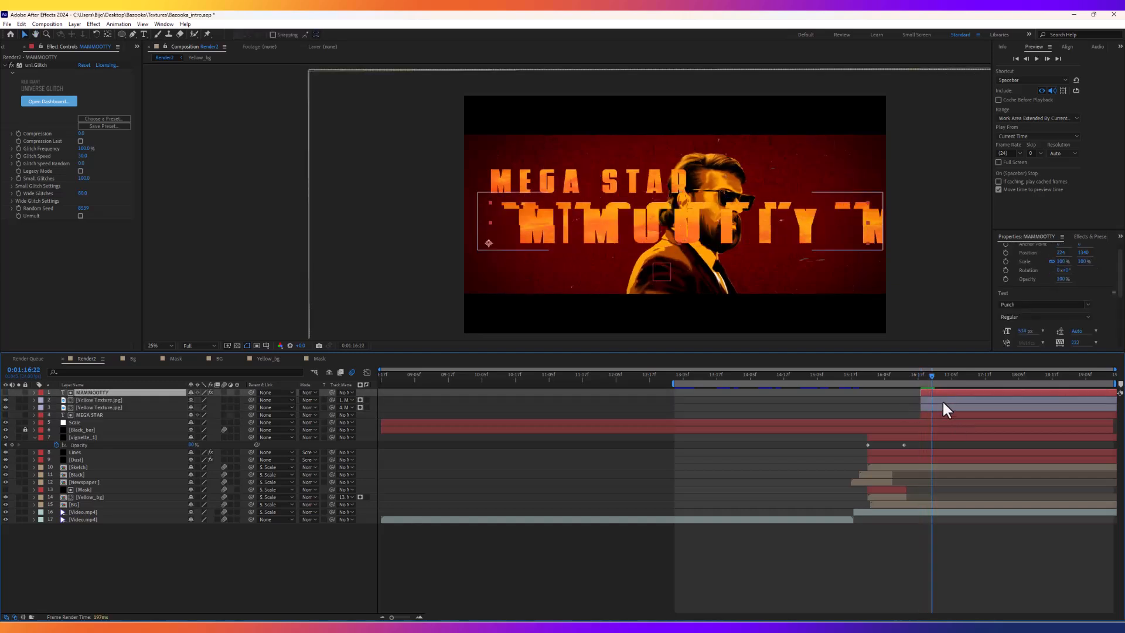
click(943, 400)
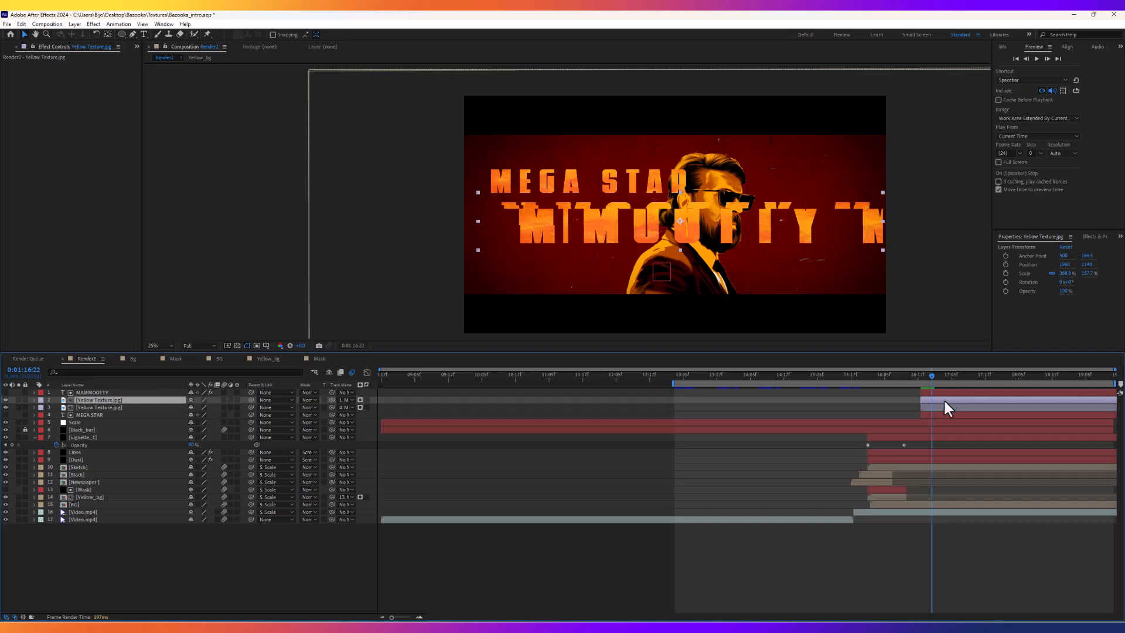
click(948, 393)
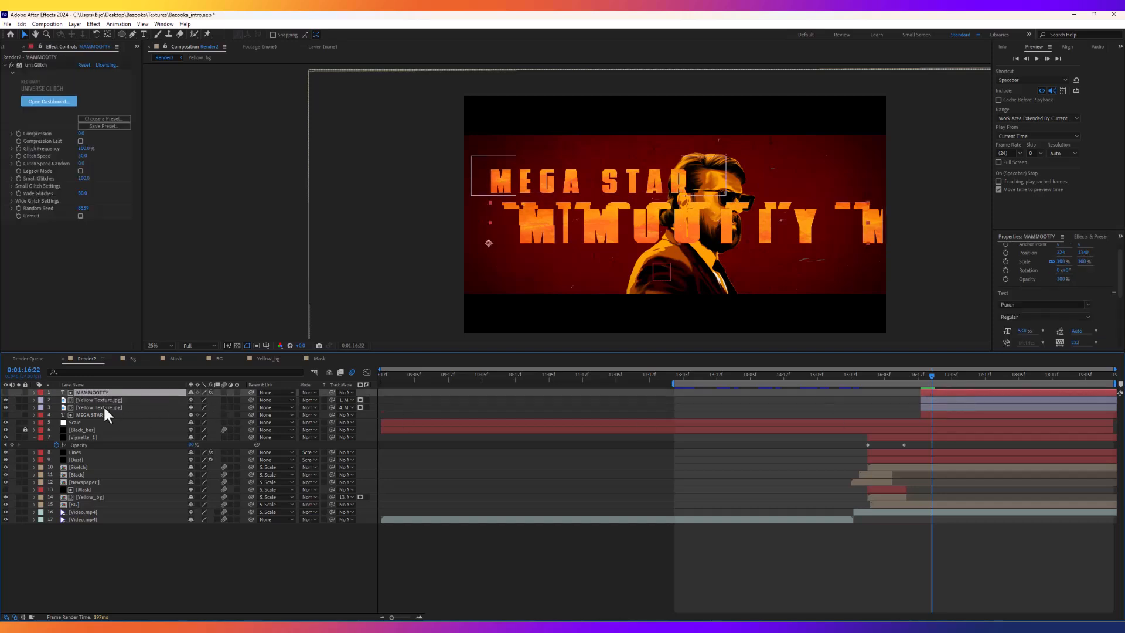
shift+click(943, 400)
drag(948, 397, 901, 376)
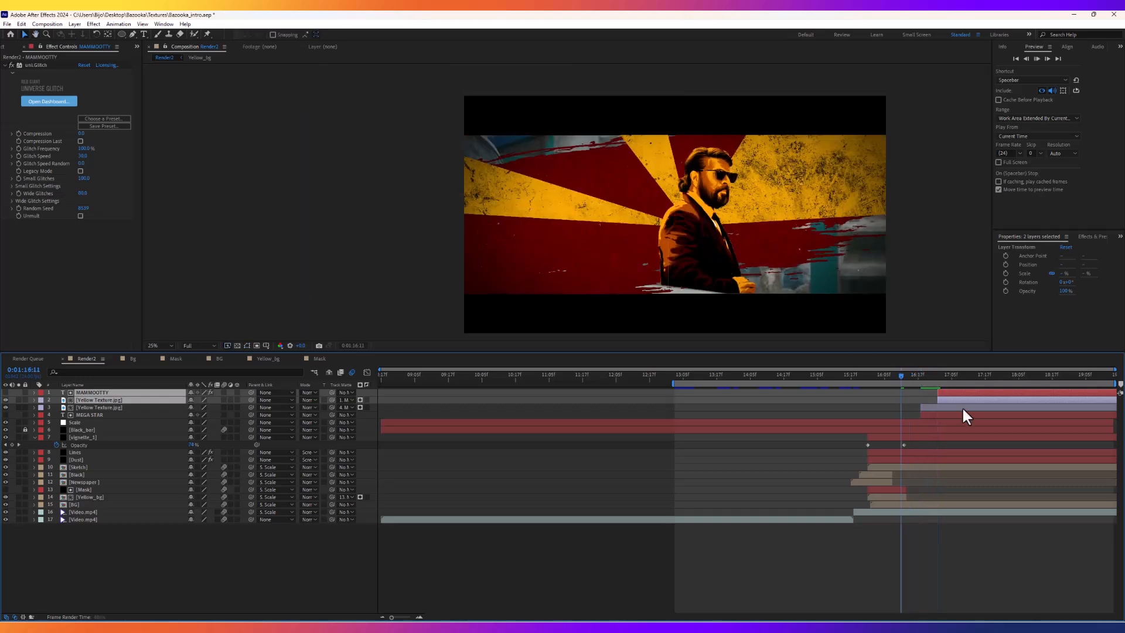
key(space)
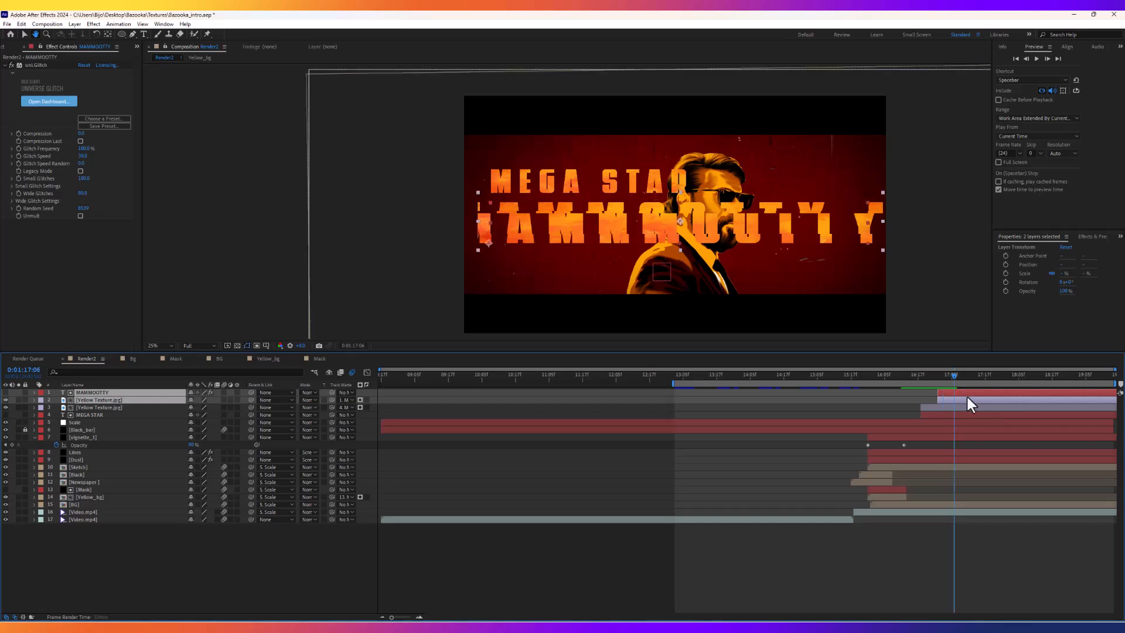
Set a starting Glitch Frequency keyframe of 100% on the MAMMOOTTY layer at 0:01:17:00.
click(33, 152)
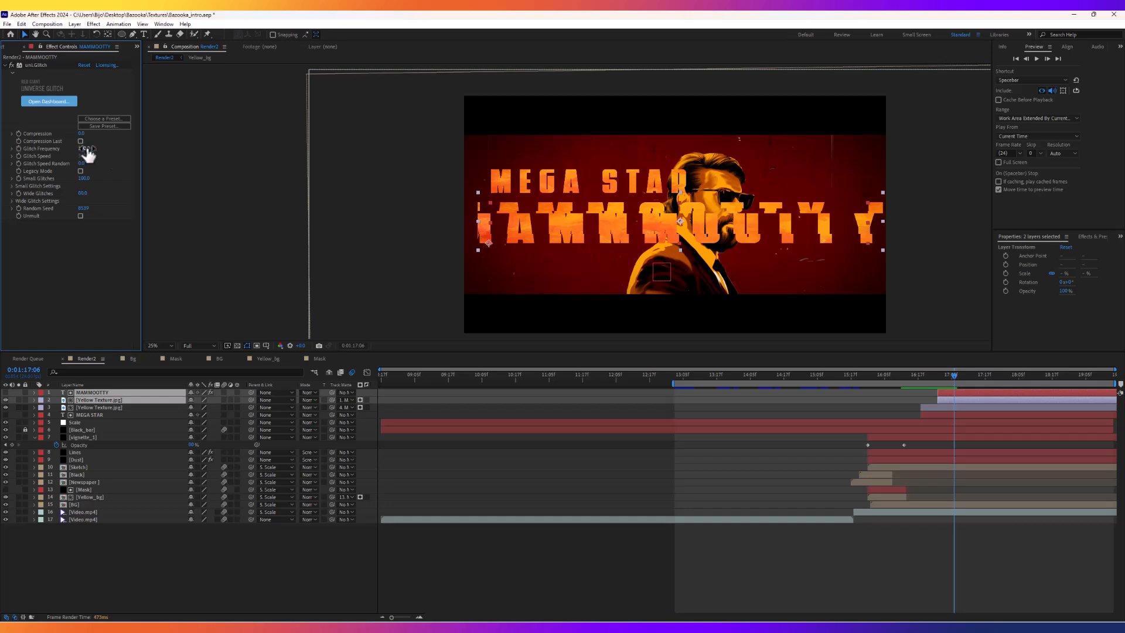
click(938, 375)
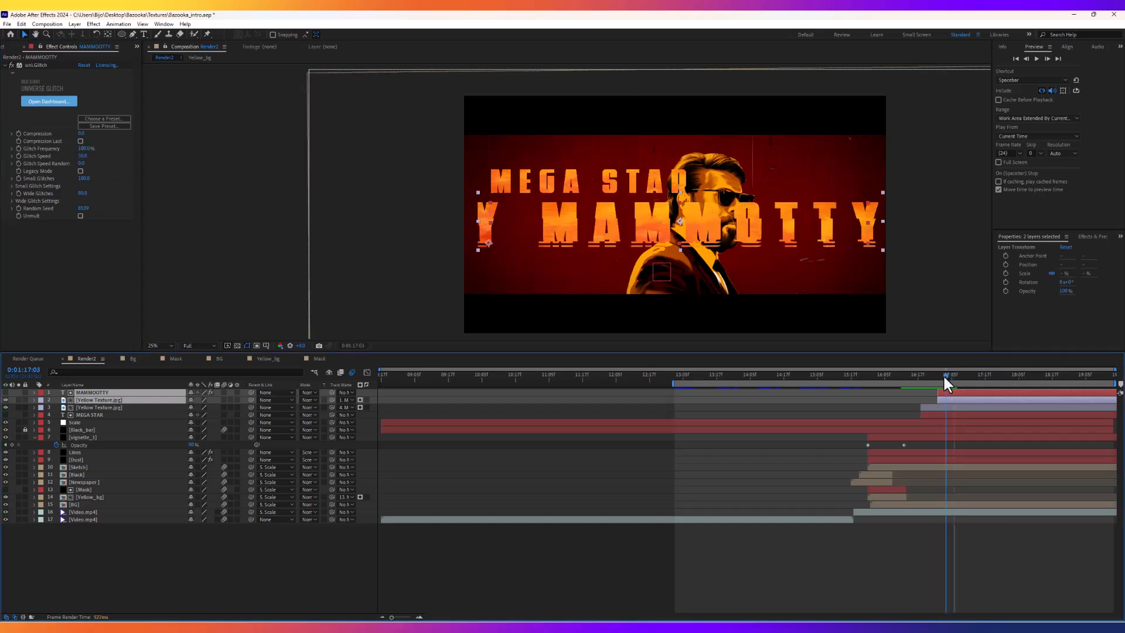
click(19, 147)
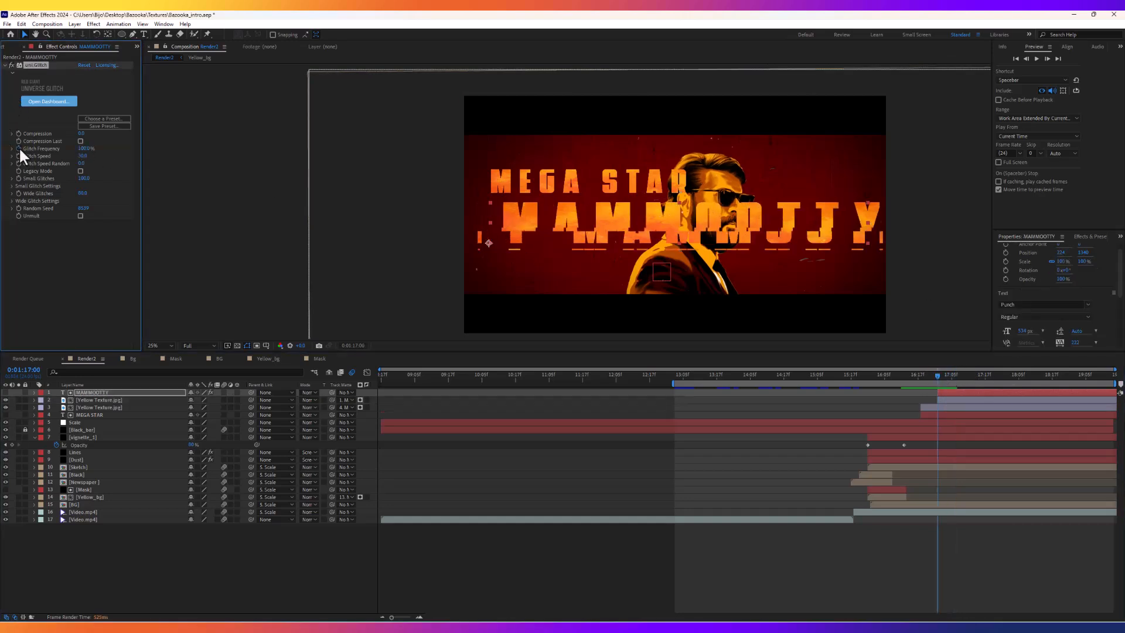
click(937, 375)
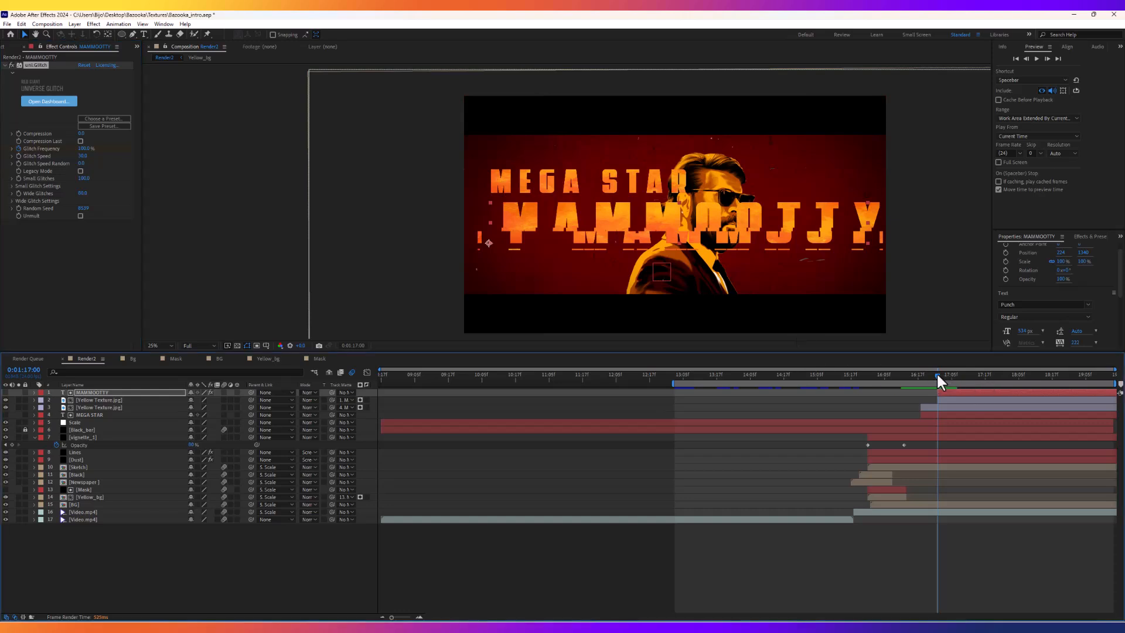
click(936, 416)
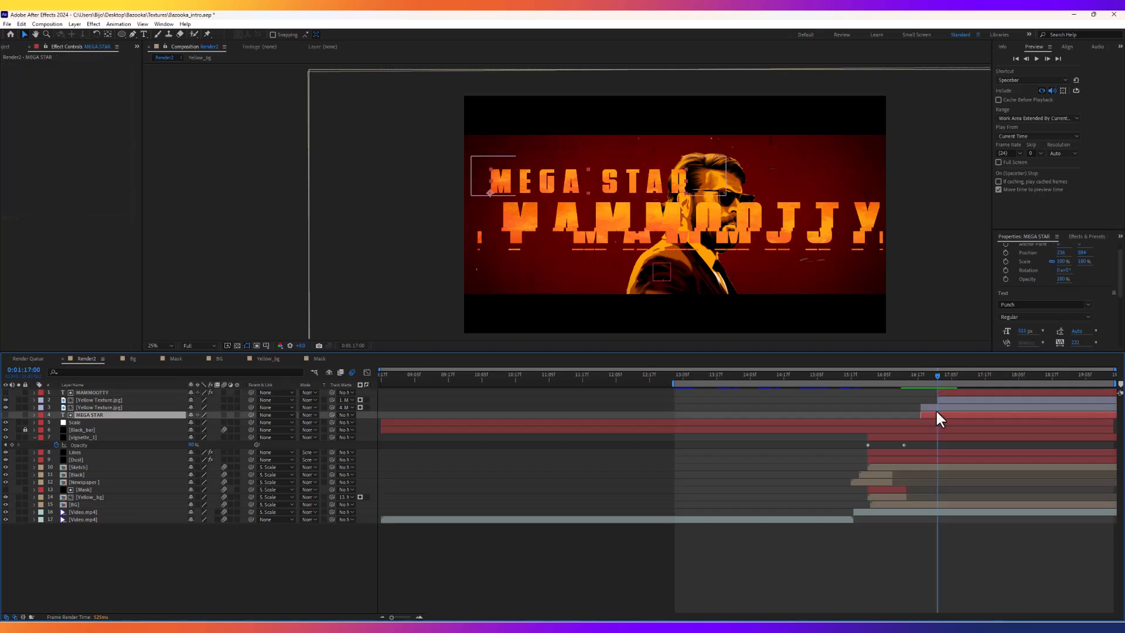
click(935, 409)
click(936, 415)
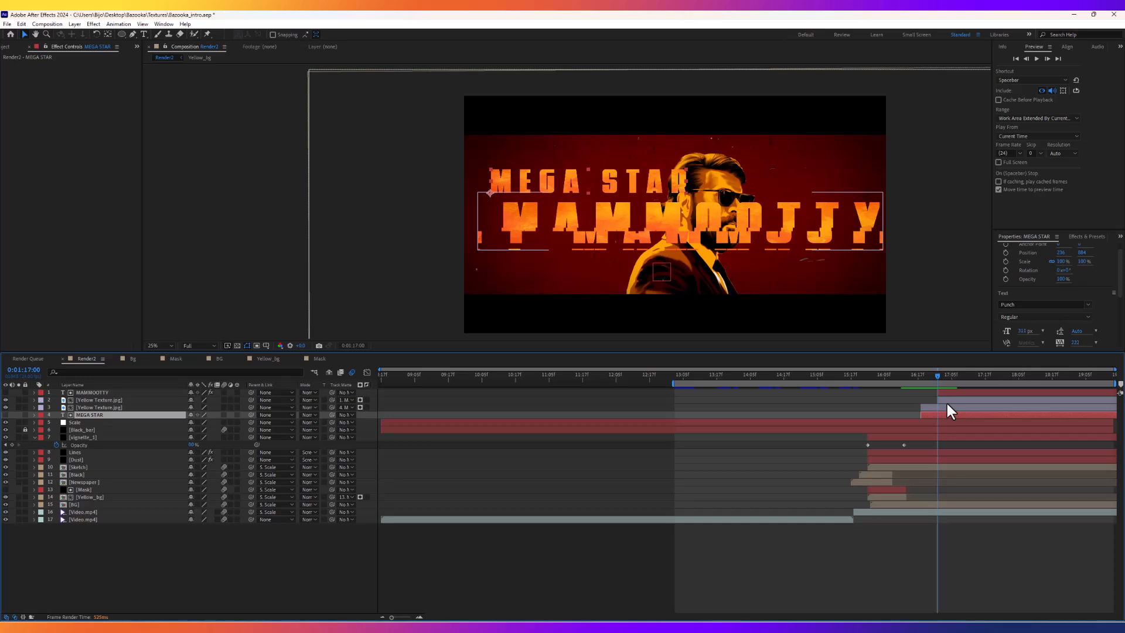
click(951, 398)
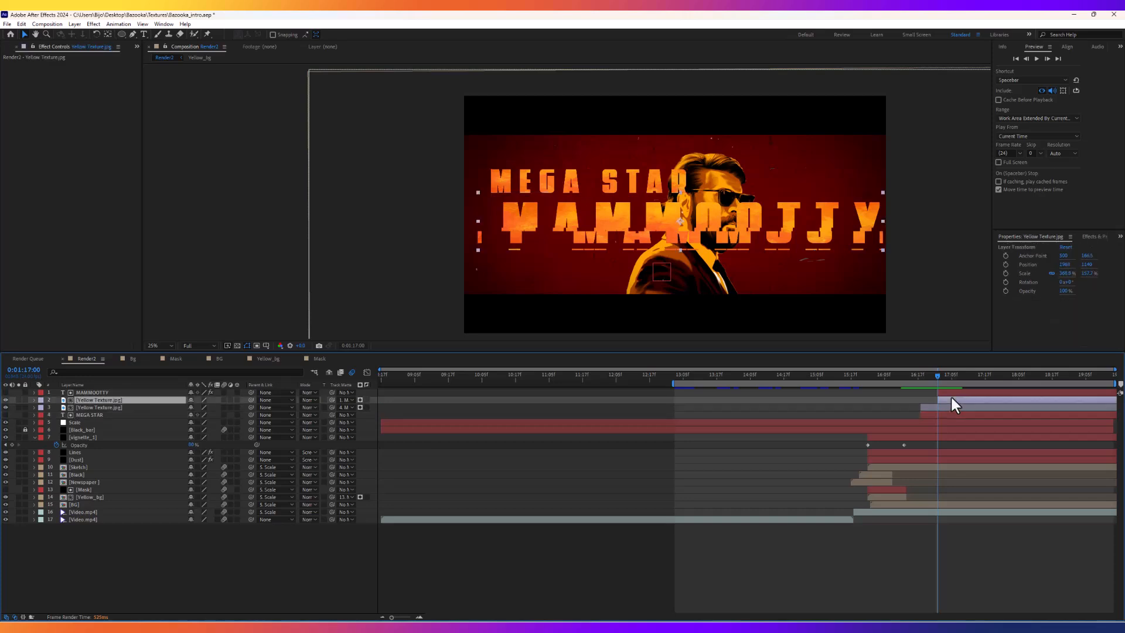
Keyframe MAMMOOTTY's Glitch Frequency to 0% about six frames after its start, and preview the title.
click(955, 391)
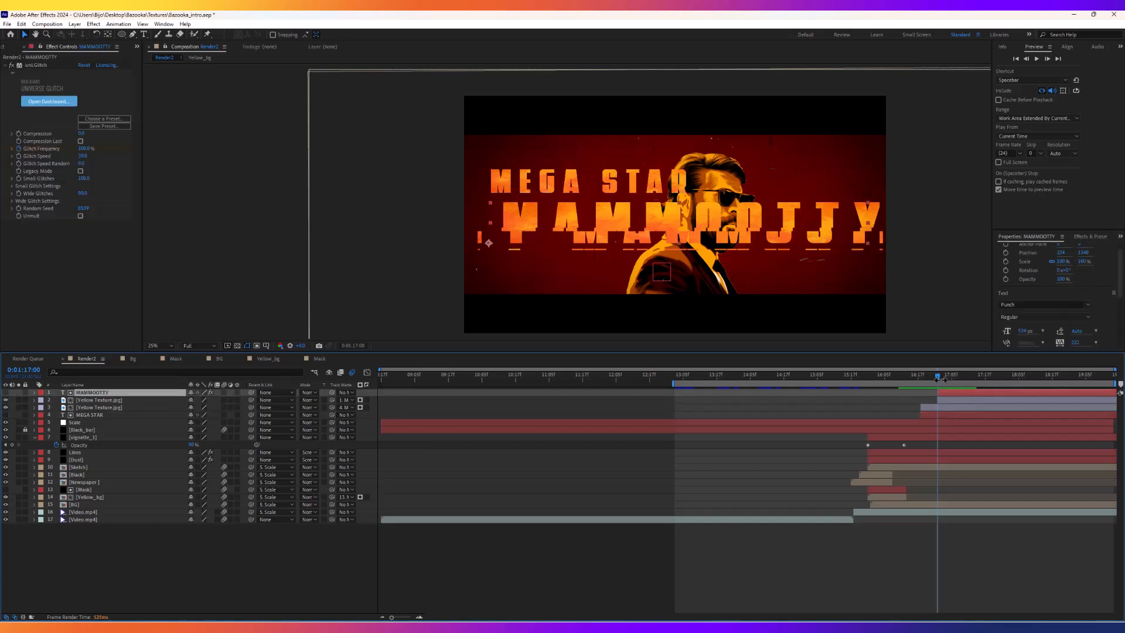
drag(937, 375, 954, 374)
click(85, 149)
text(00)
key(Return)
drag(946, 378, 936, 376)
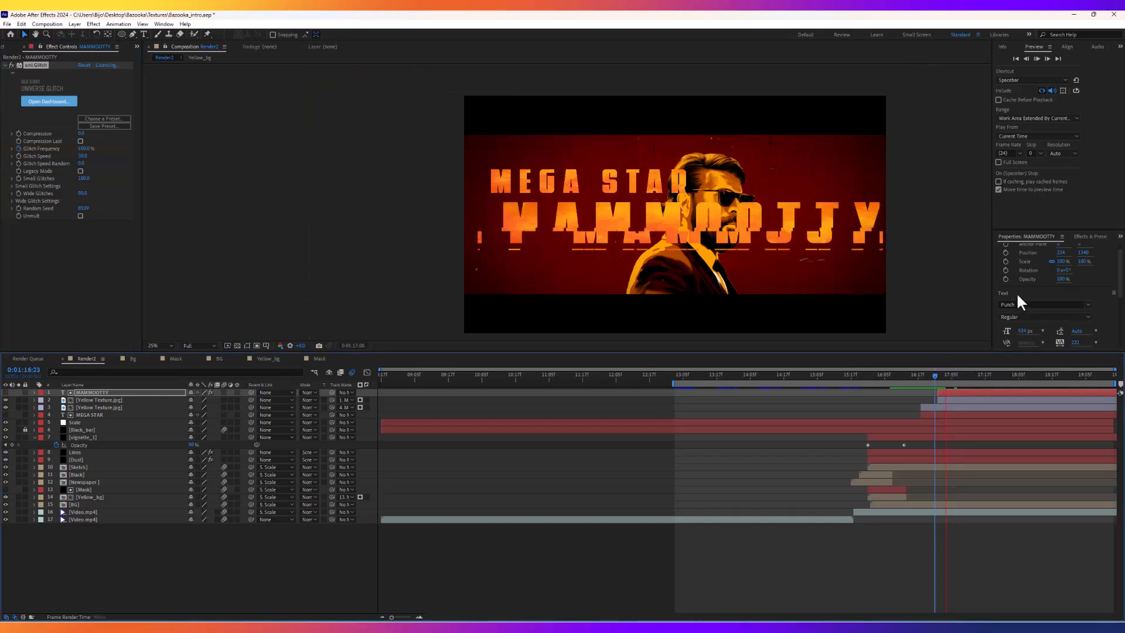
key(space)
click(931, 377)
key(space)
key(space)
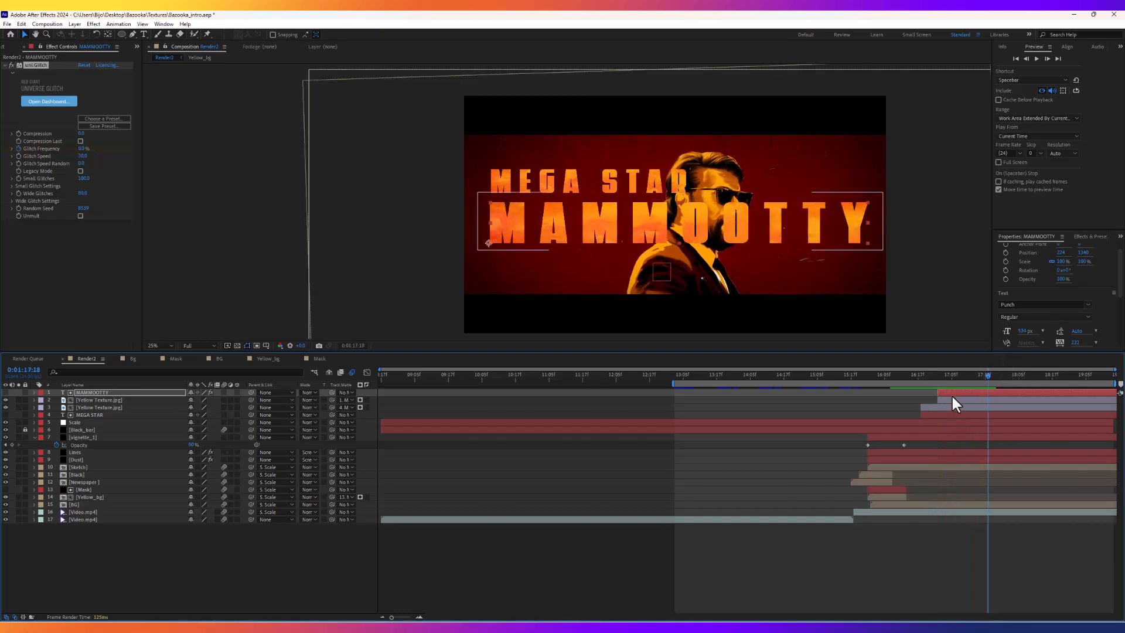
Reveal MAMMOOTTY's keyframes, delay the 0% Glitch Frequency keyframe to about 0:01:17:14, and preview the glitch.
click(951, 394)
key(u)
drag(953, 406, 975, 407)
click(932, 375)
key(space)
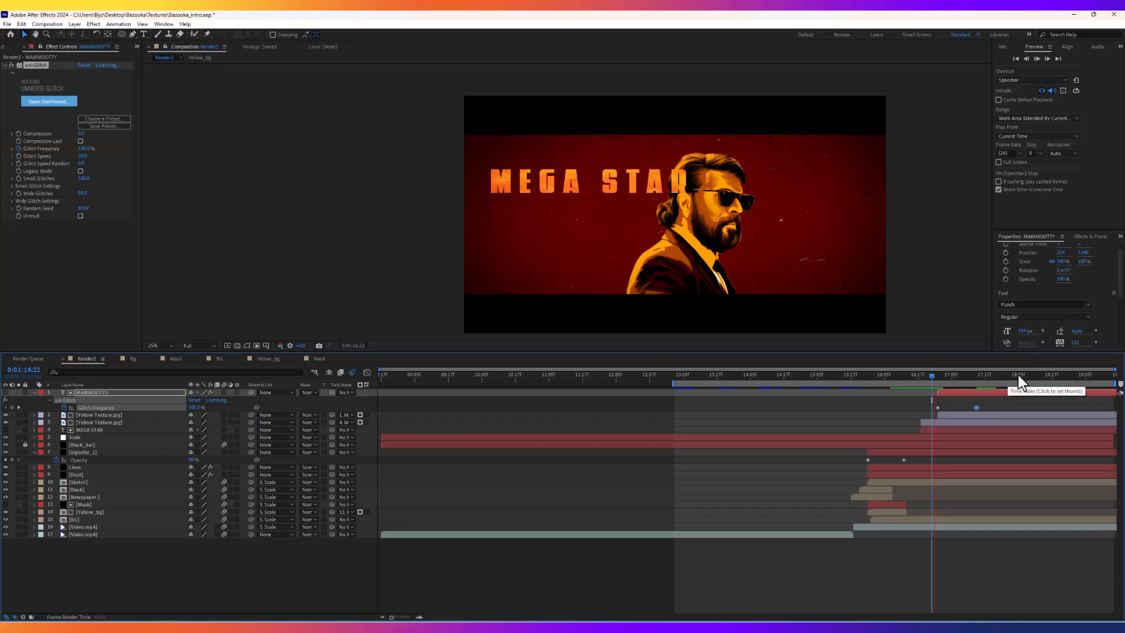
key(space)
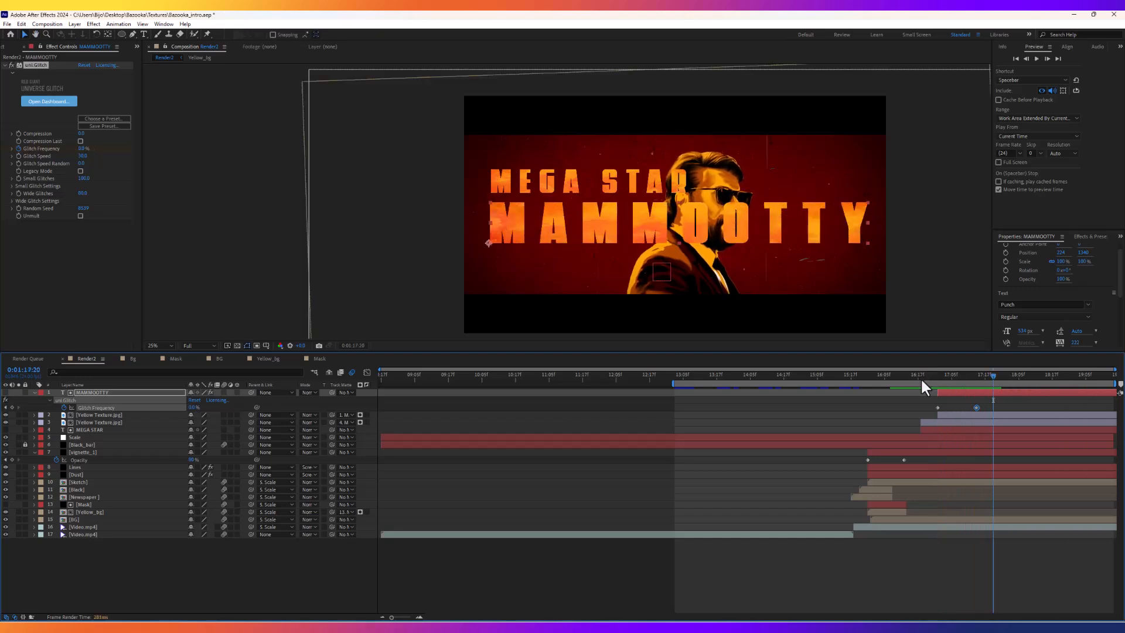
click(920, 376)
key(space)
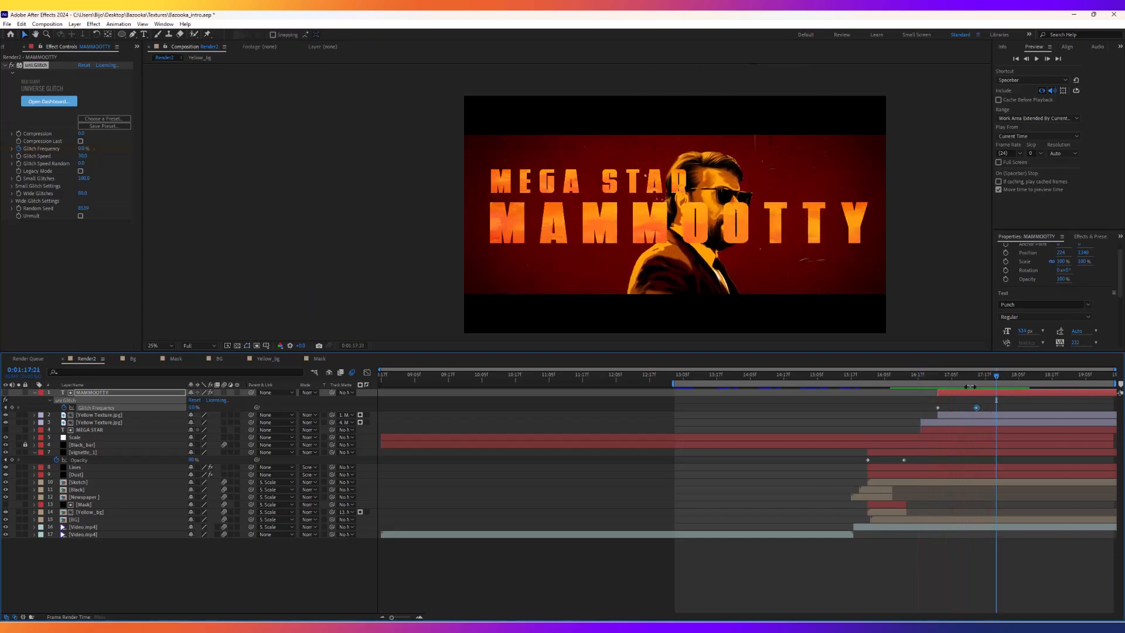
Lengthen MAMMOOTTY's glitch by moving the 0% Glitch Frequency keyframe to about 0:01:18:02, and preview it.
drag(976, 407, 1010, 407)
click(926, 377)
key(space)
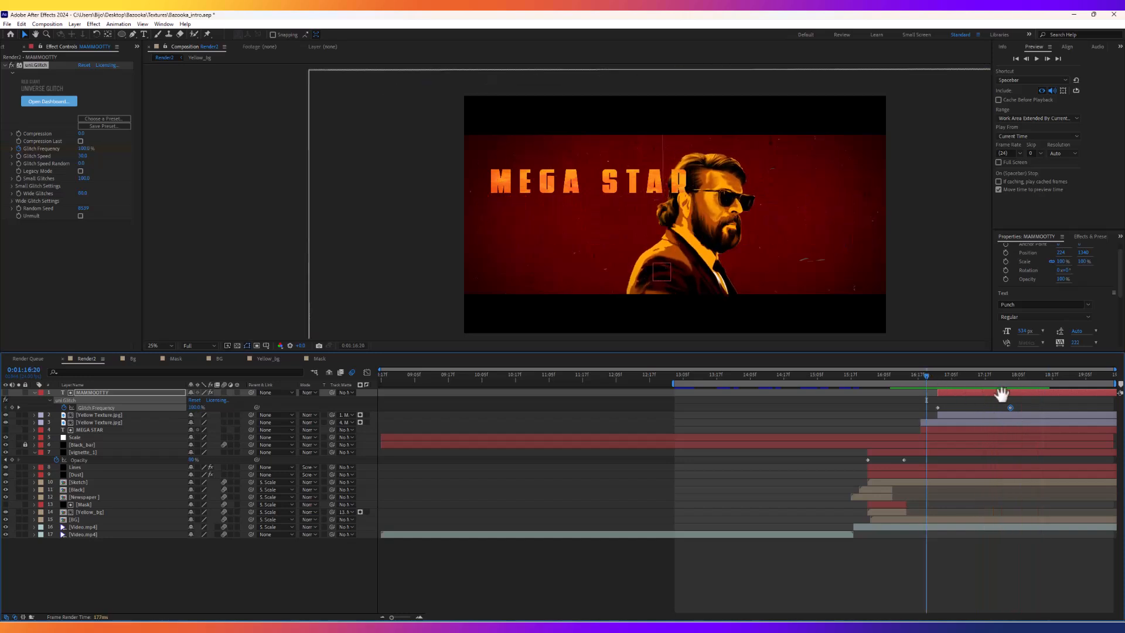
key(space)
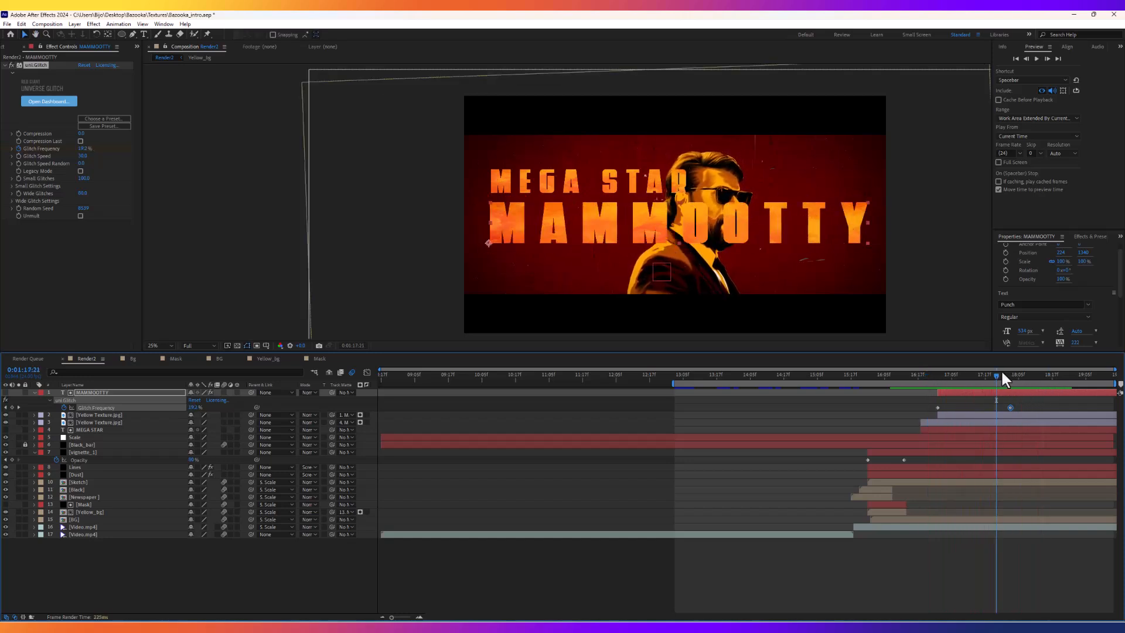
Apply the Jumpy text preset to MAMMOOTTY's Glitch effect at 0:01:17:07 and preview the result.
drag(1003, 376, 957, 381)
click(46, 104)
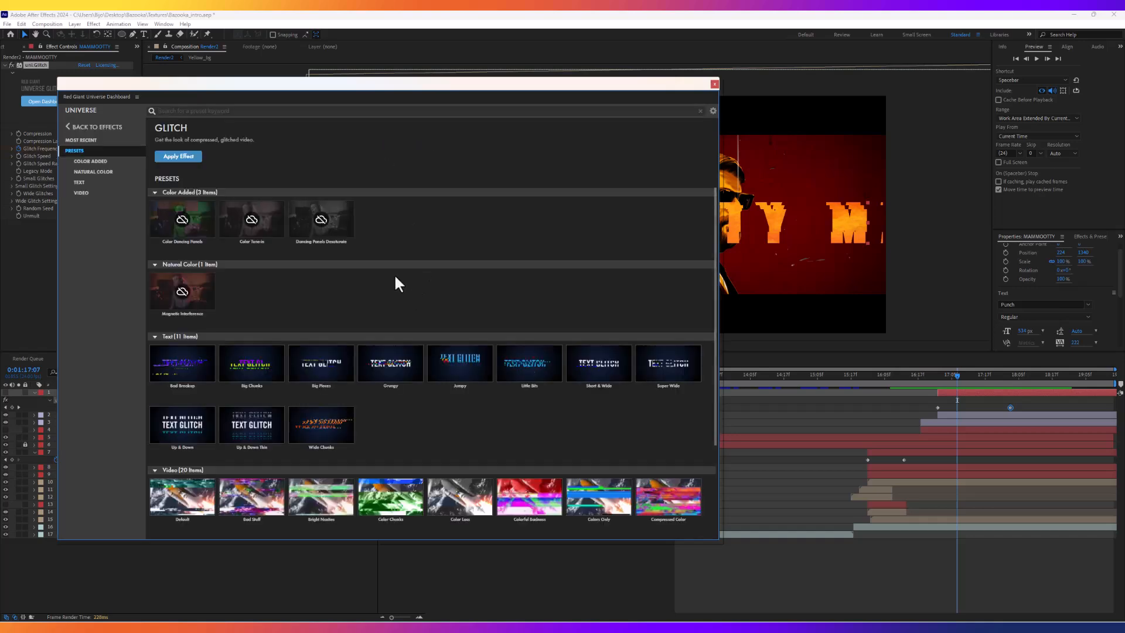
mouse_move(174, 382)
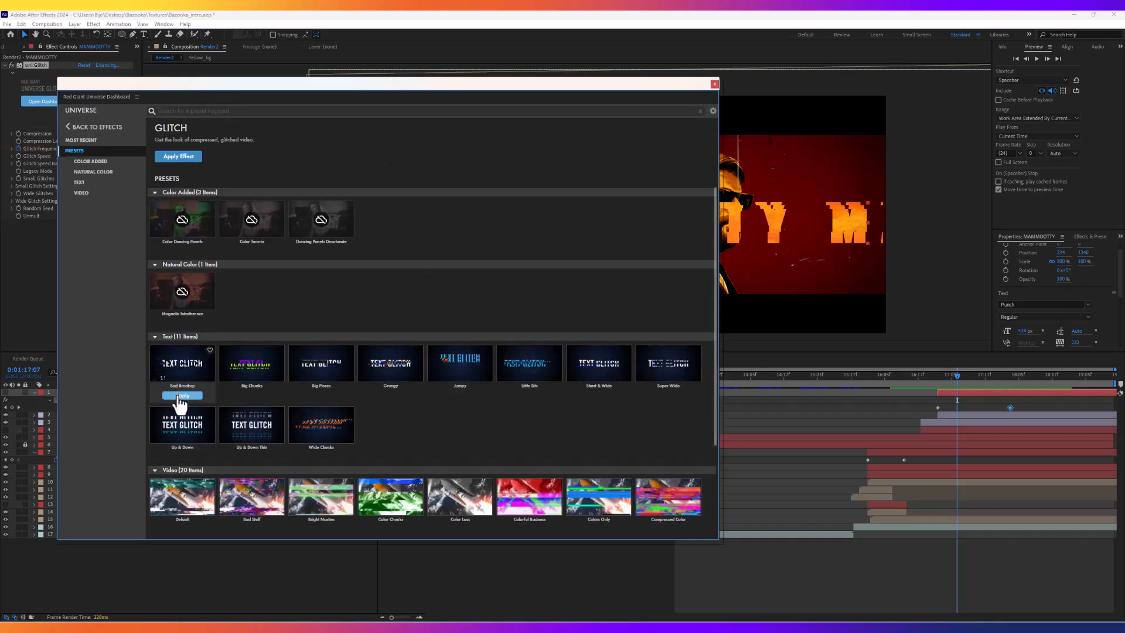
mouse_move(599, 406)
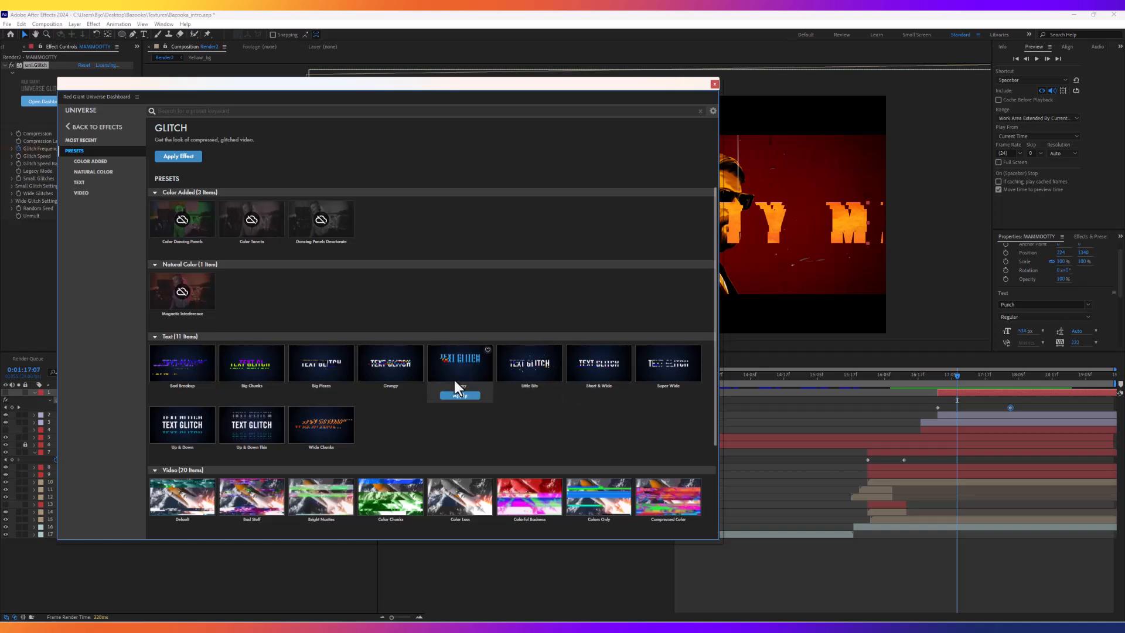
click(452, 392)
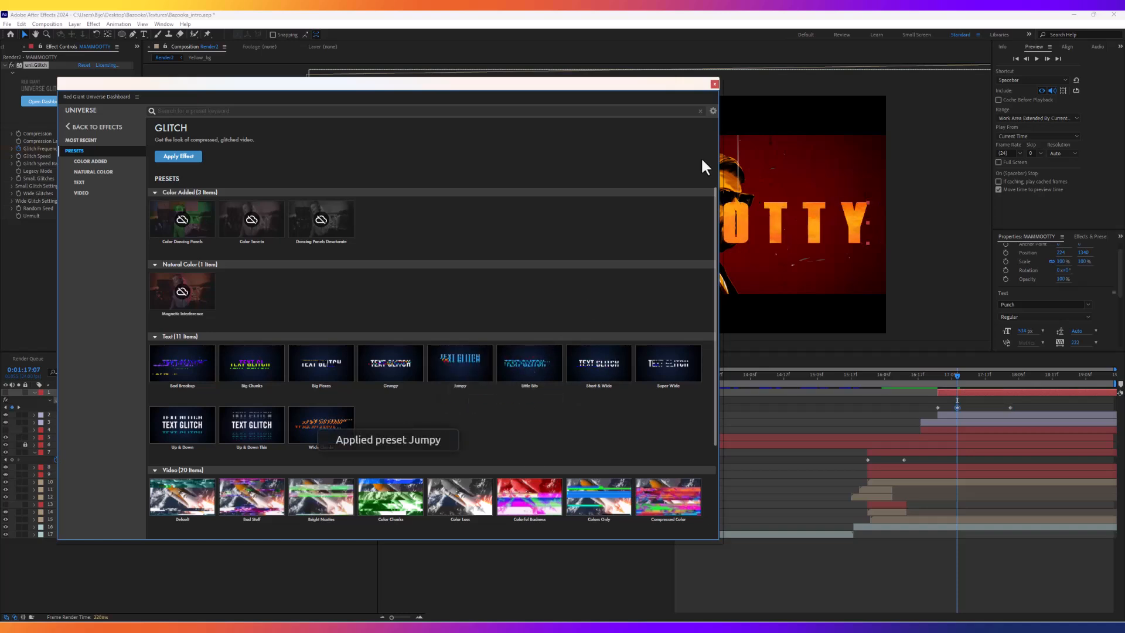
click(715, 84)
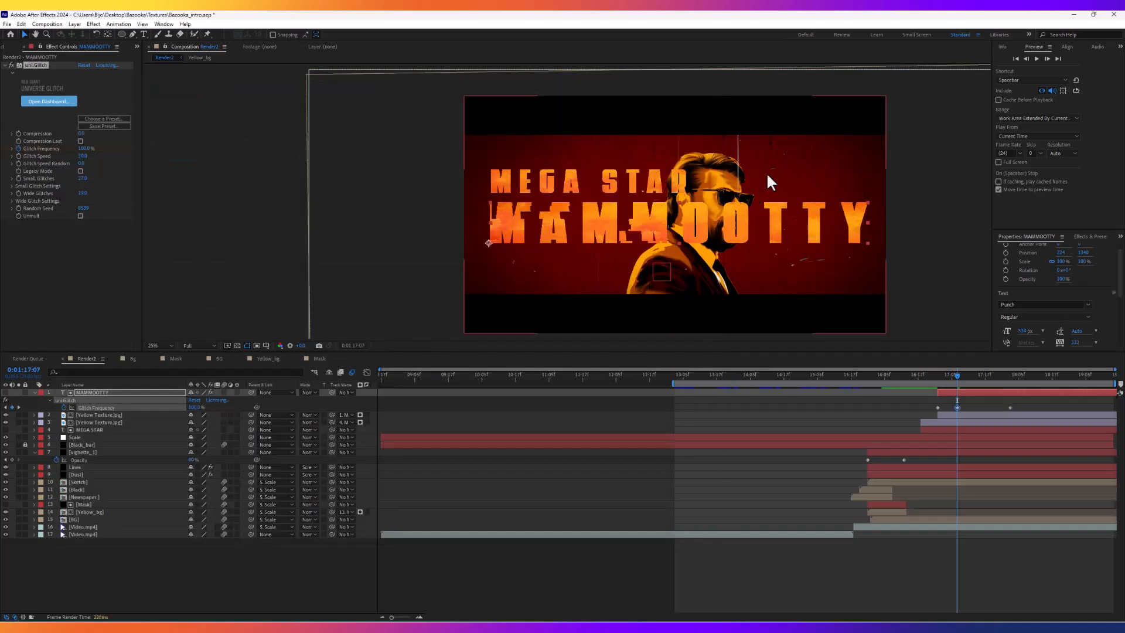
click(936, 378)
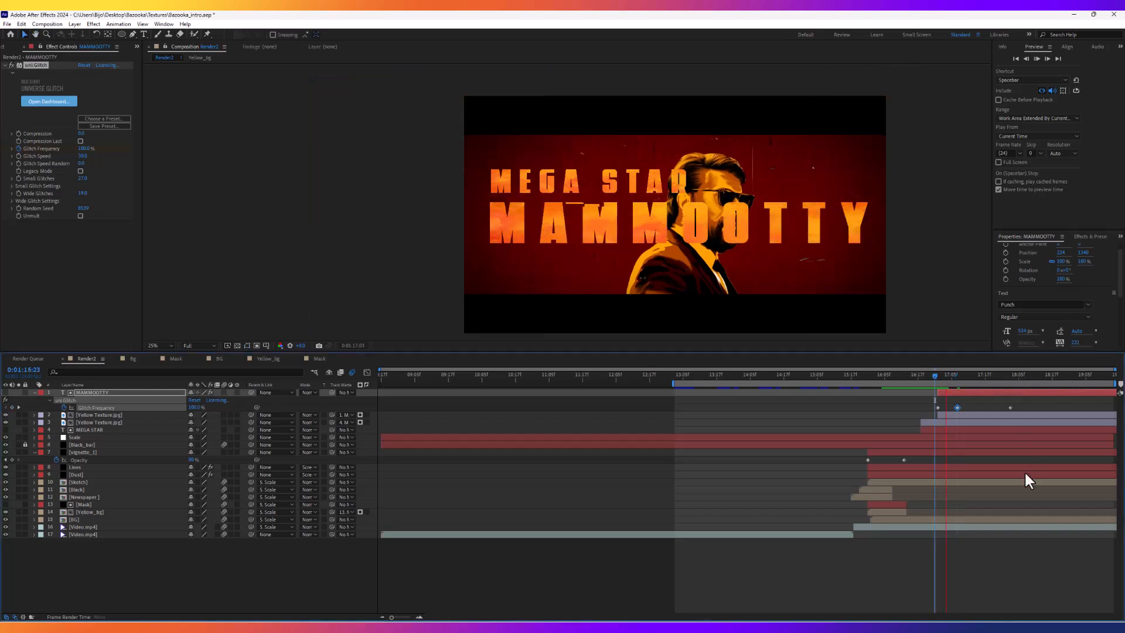
key(space)
Delete the extra middle Glitch Frequency keyframe at 0:01:17:07 on MAMMOOTTY, and preview the title animation.
click(970, 408)
click(956, 407)
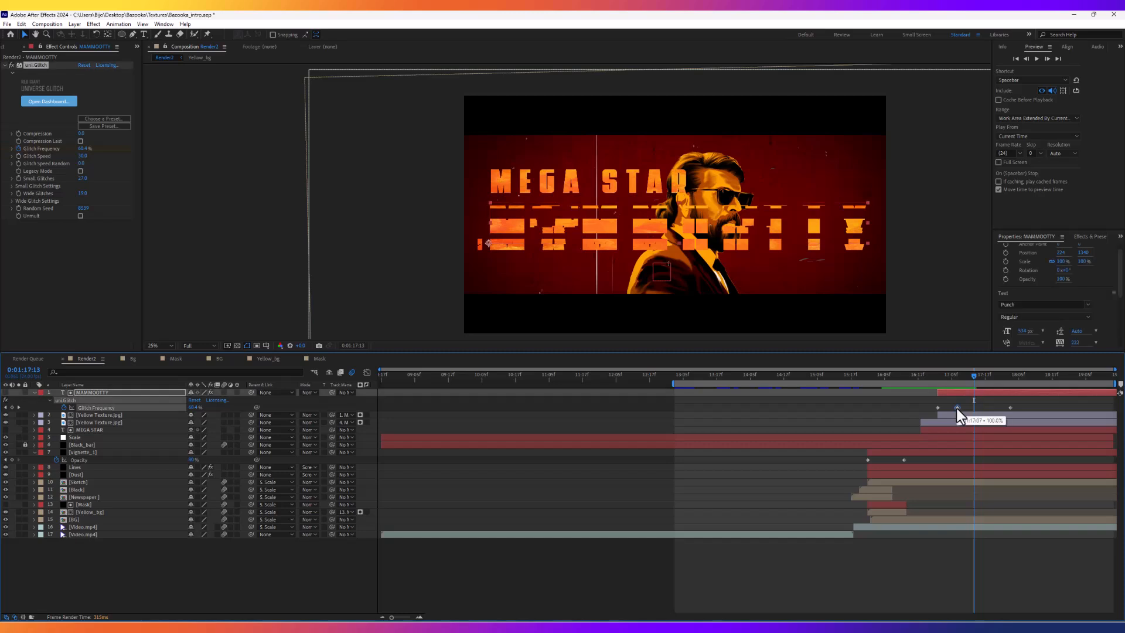
key(Delete)
click(937, 375)
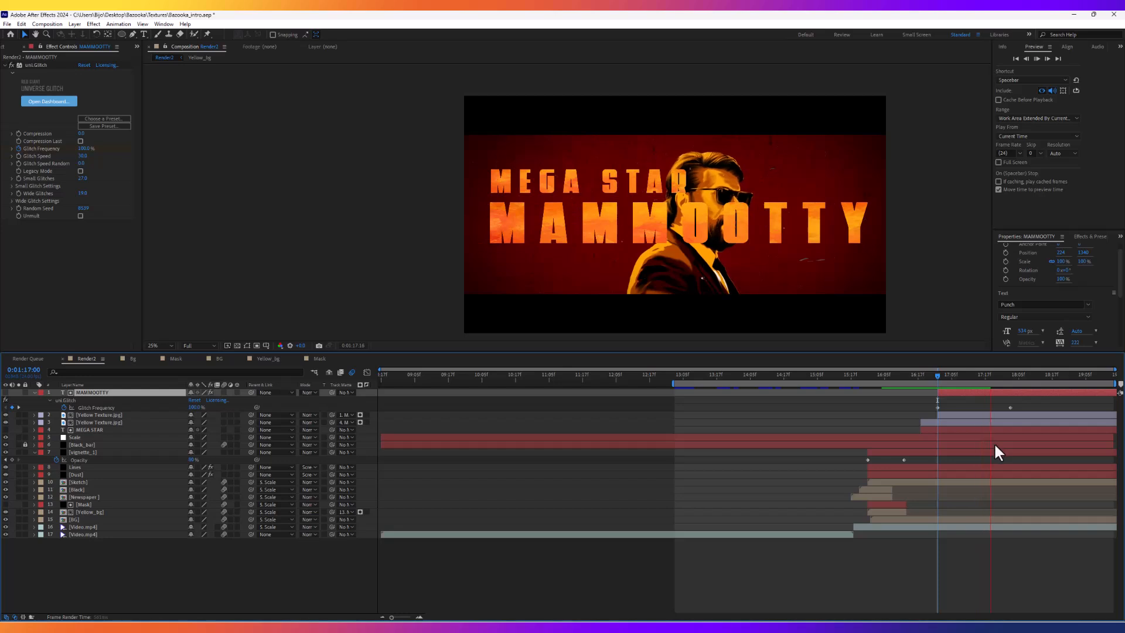
key(space)
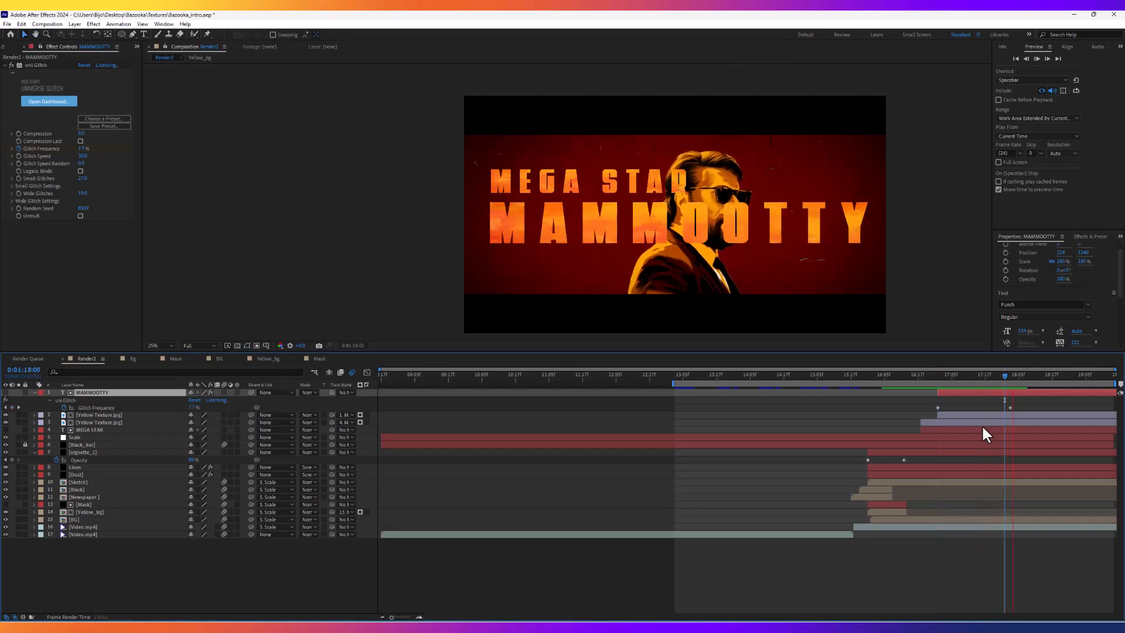
click(939, 378)
drag(939, 379, 926, 378)
key(space)
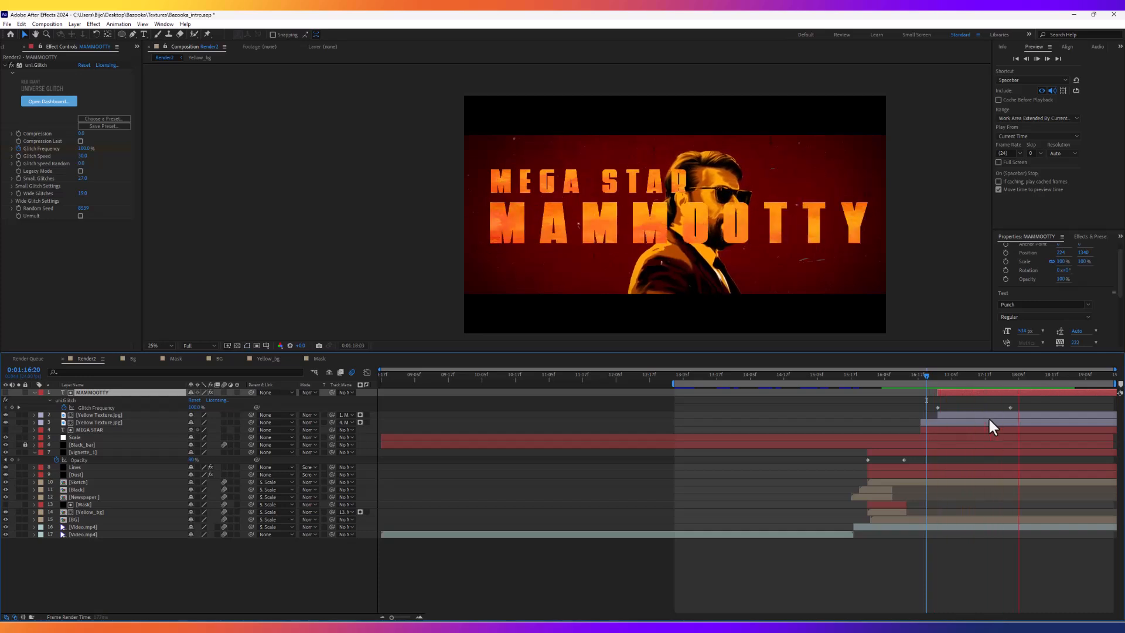
key(space)
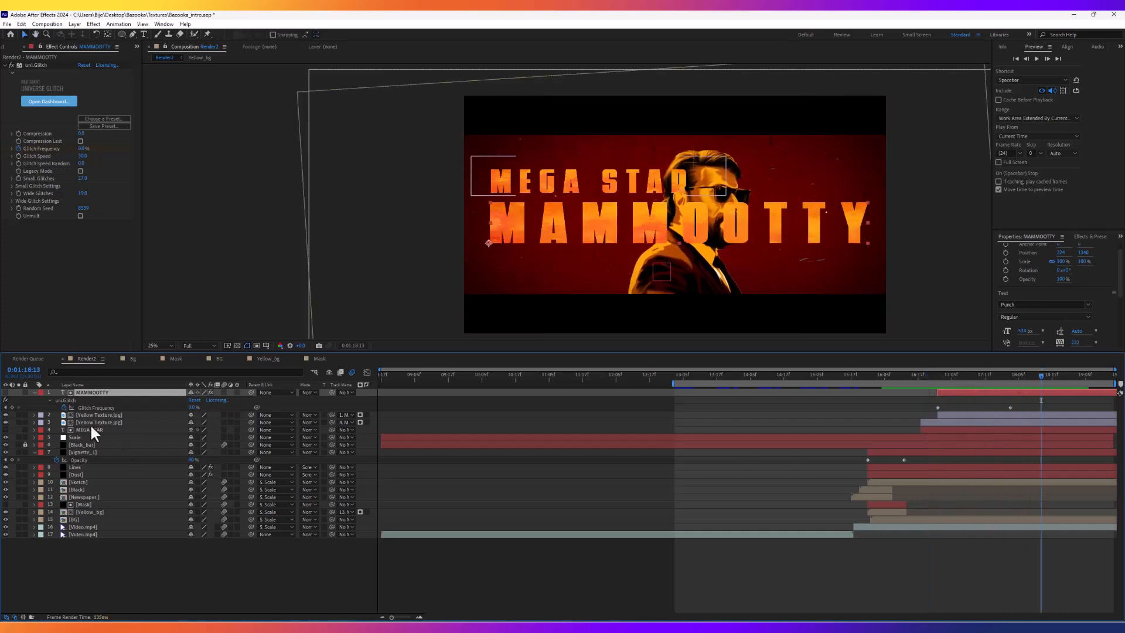
Copy the keyframed Glitch effect from MAMMOOTTY onto the MEGA STAR layer at its start, 0:01:16:18.
click(34, 392)
click(37, 65)
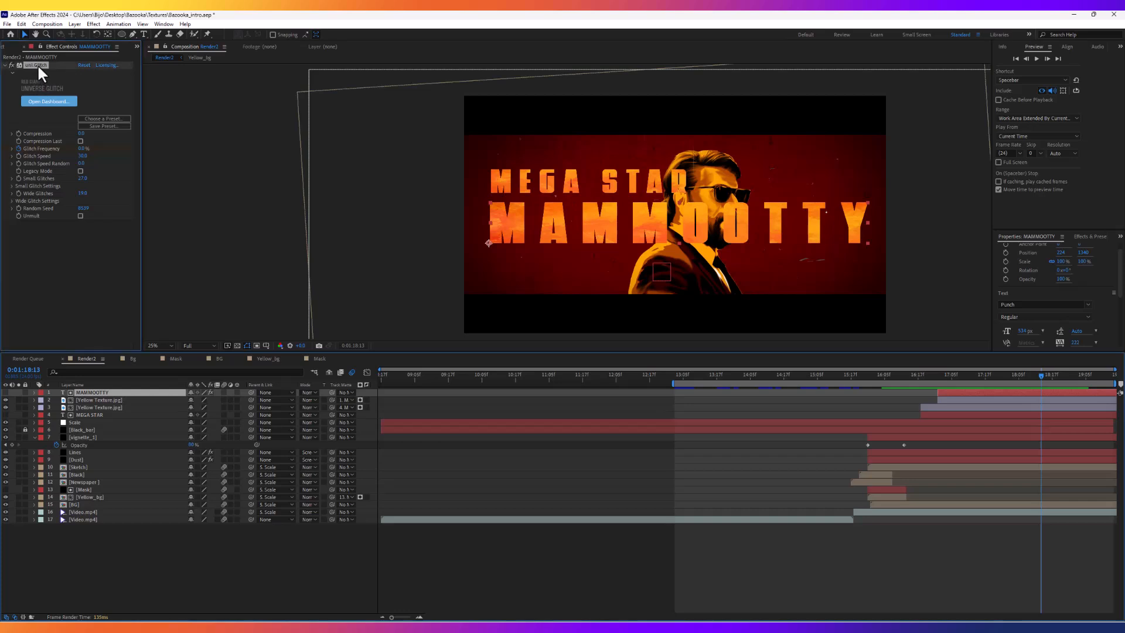
key(ctrl+c)
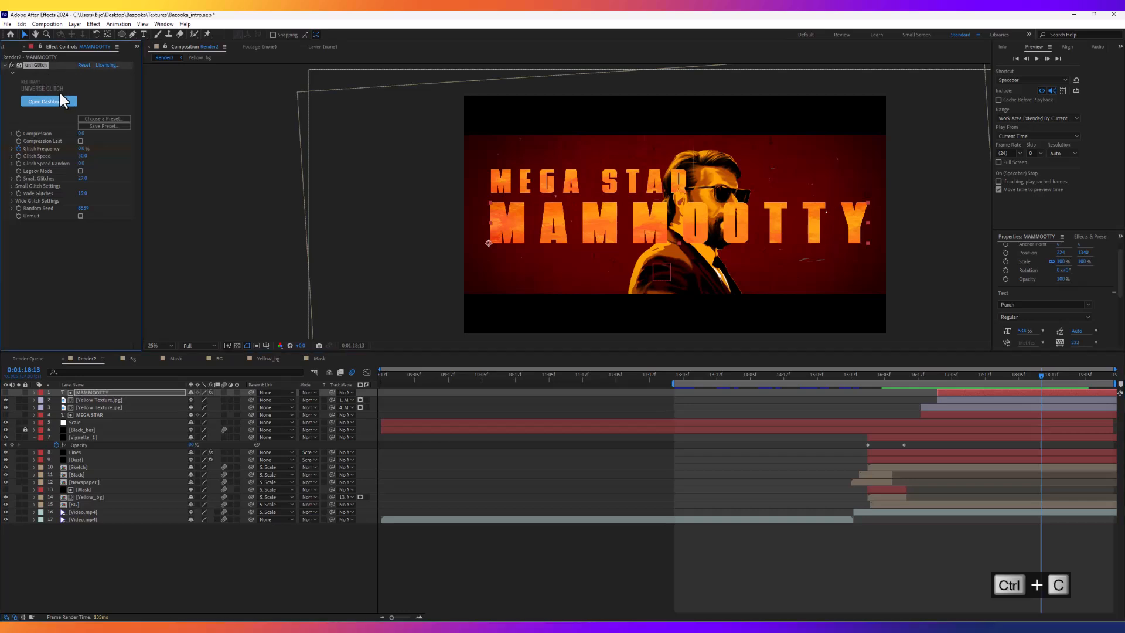
click(87, 414)
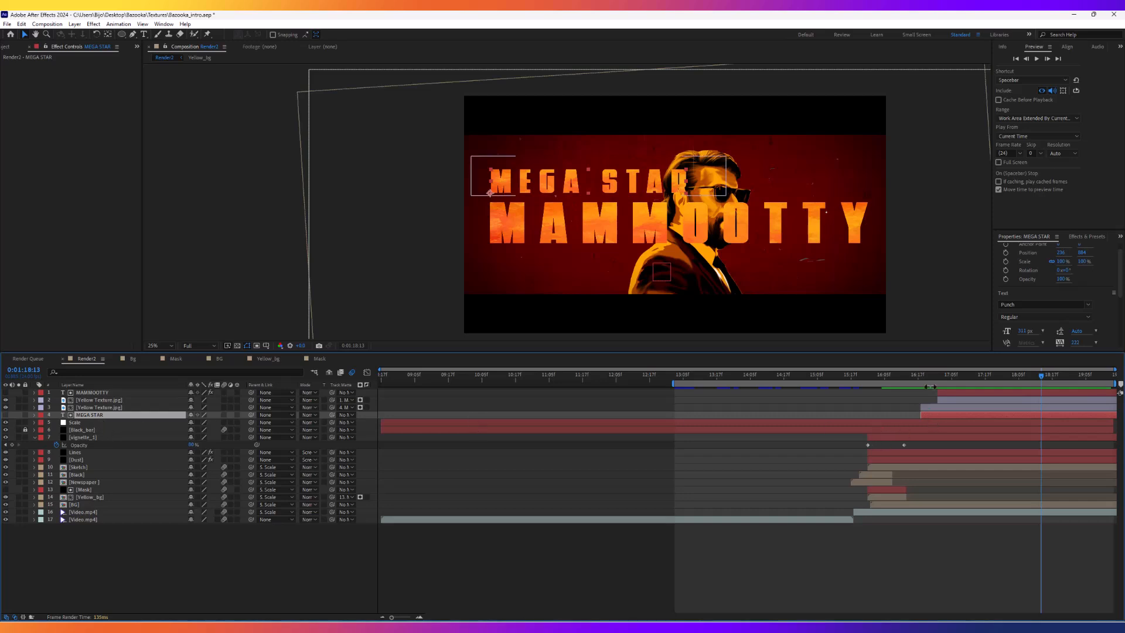
drag(927, 375, 921, 378)
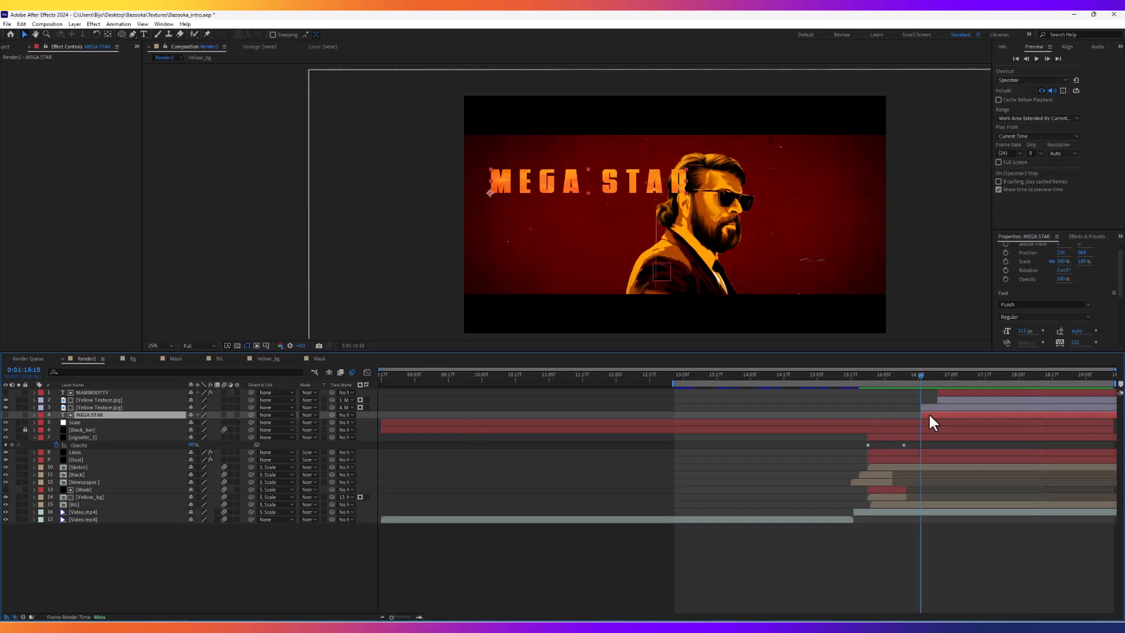
key(ctrl+v)
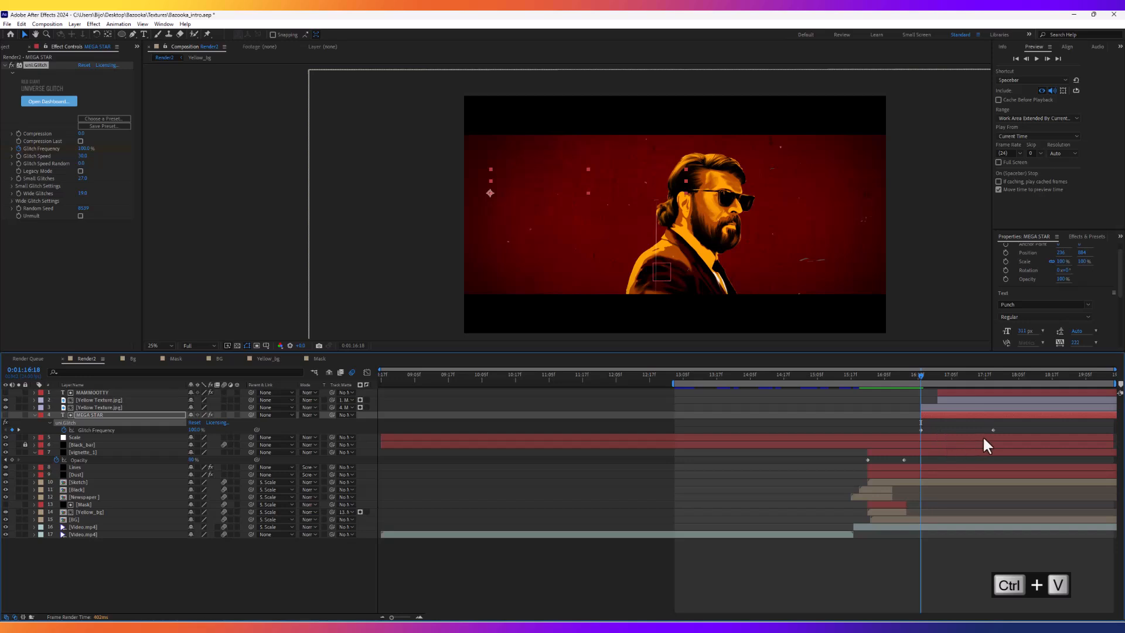
Shorten MEGA STAR's glitch by moving its last Glitch Frequency keyframe to about 0:01:17:14, preview it, and collapse the layer.
drag(992, 430, 961, 430)
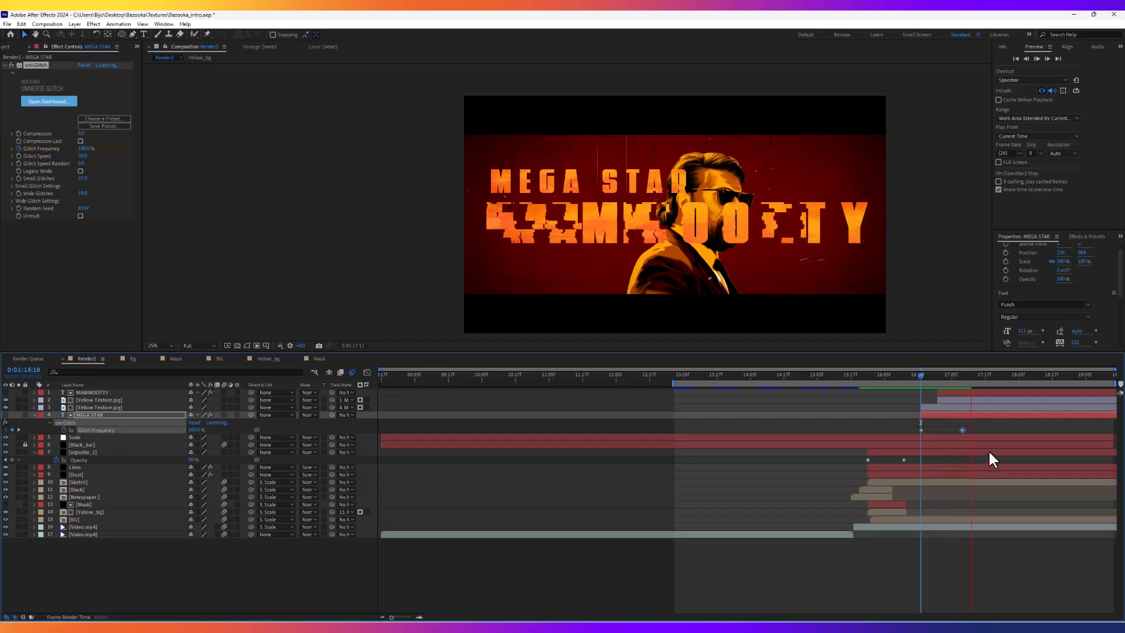
key(space)
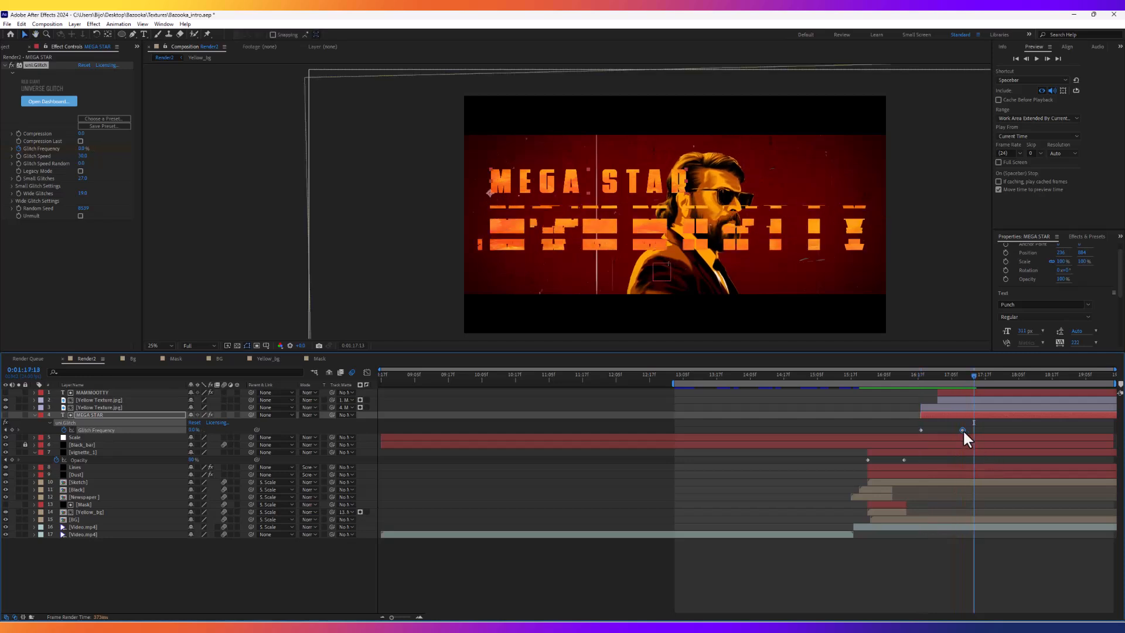
drag(962, 429, 976, 429)
key(space)
click(66, 421)
click(34, 414)
Move the MEGA STAR, MAMMOOTTY and both Yellow Texture layers behind the portrait, directly above BG, and preview the shot.
click(96, 391)
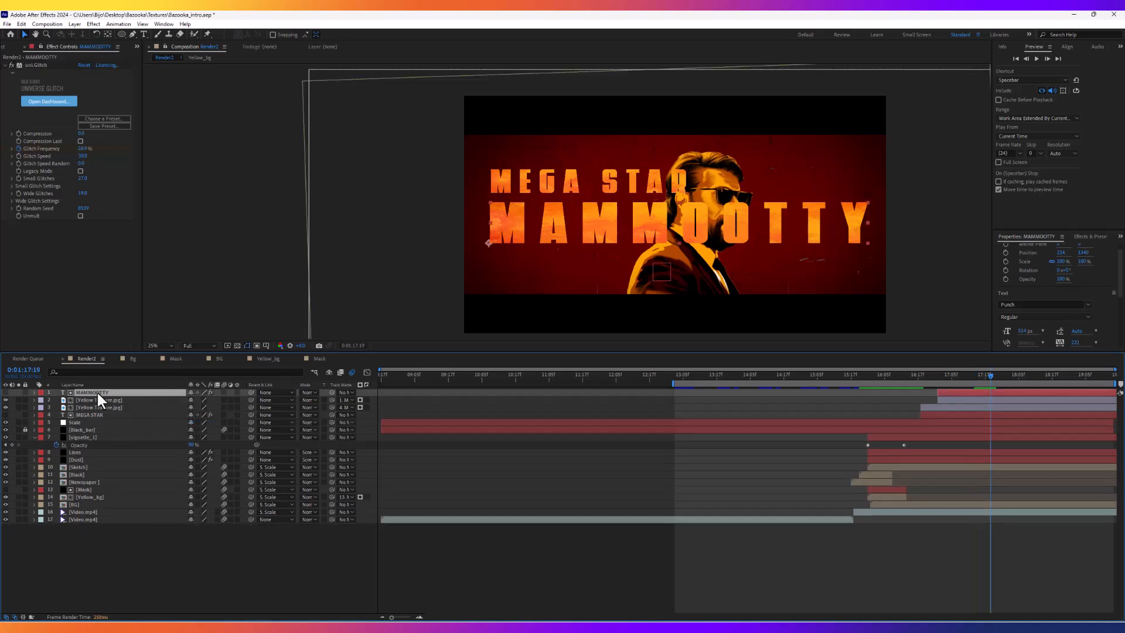
shift+click(110, 415)
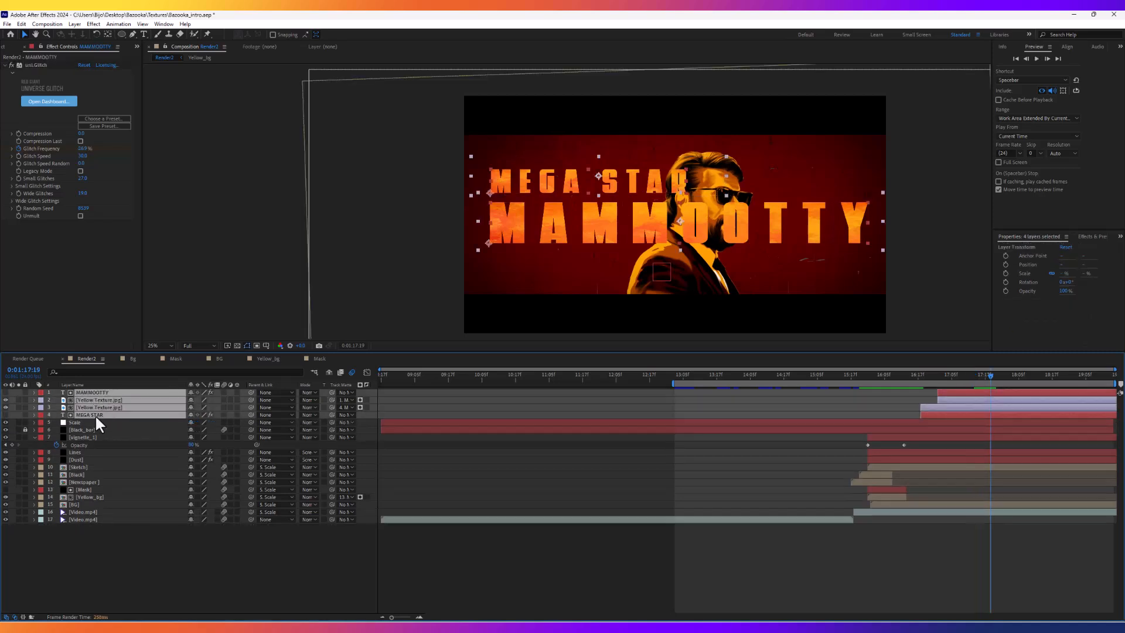
drag(92, 413, 84, 474)
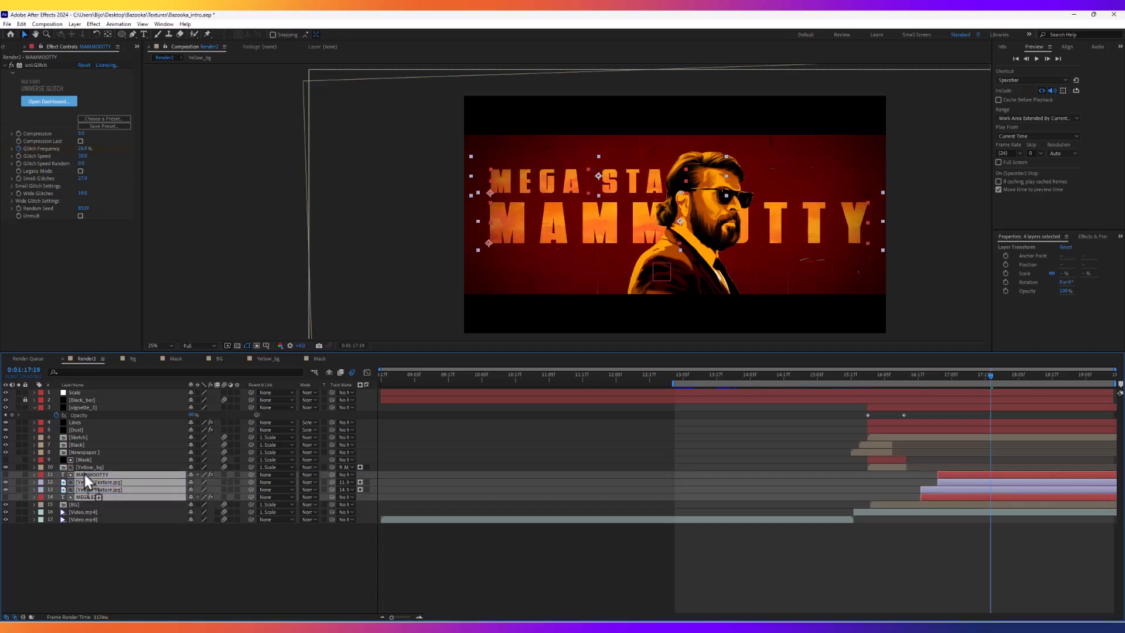
click(871, 374)
key(space)
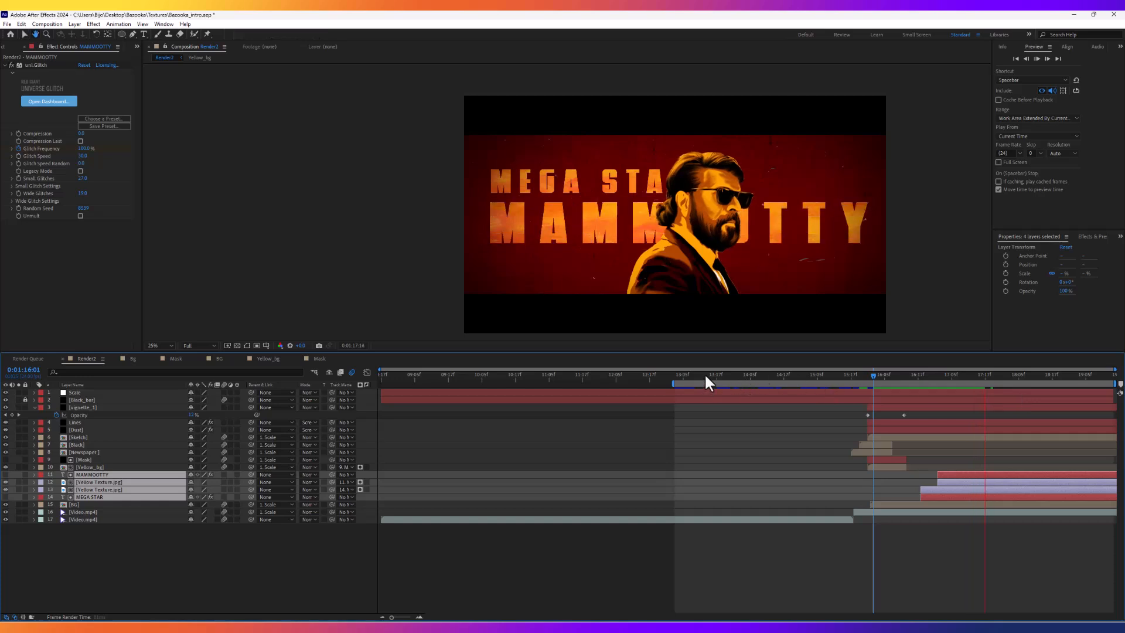
drag(881, 375, 818, 378)
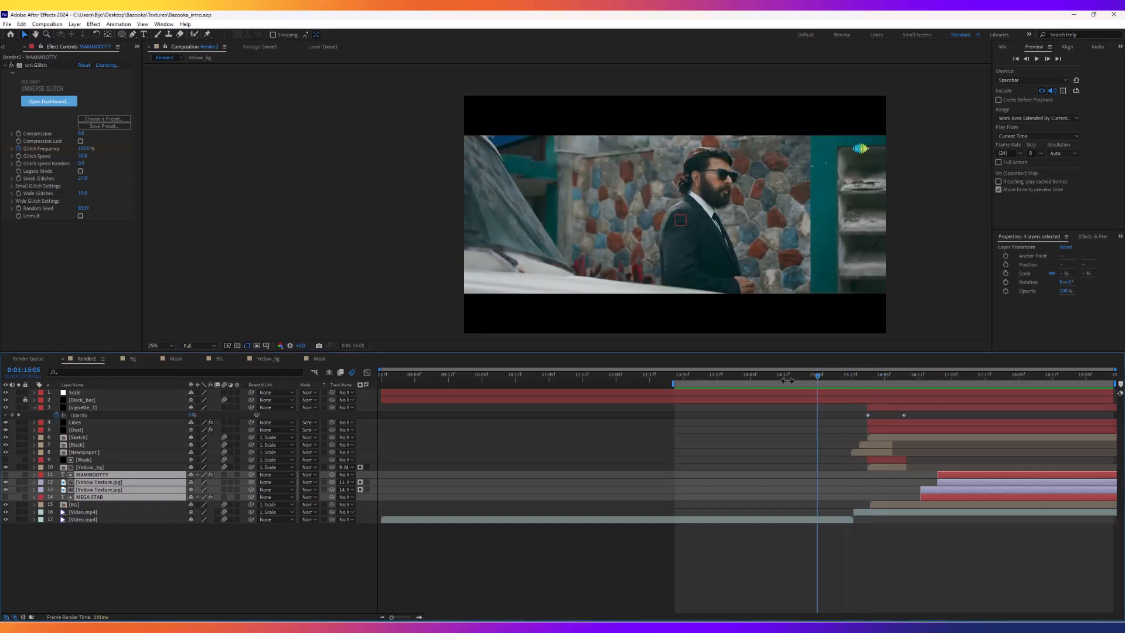
click(702, 377)
key(space)
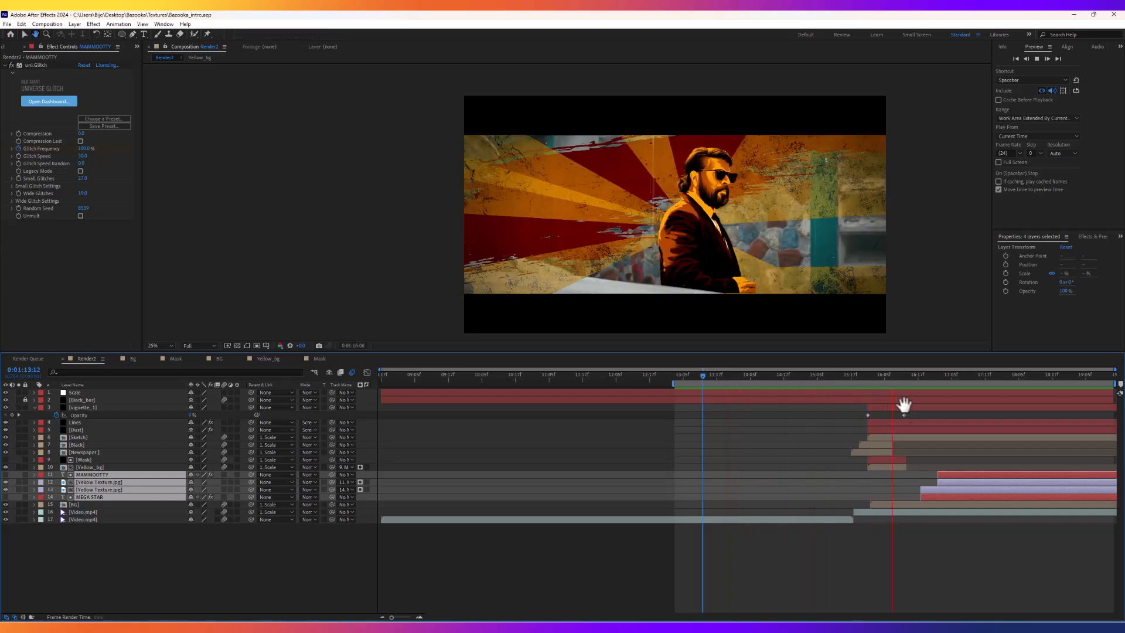
Check the portrait's white areas at 0:01:16:05 and open the Black precomposition.
click(884, 374)
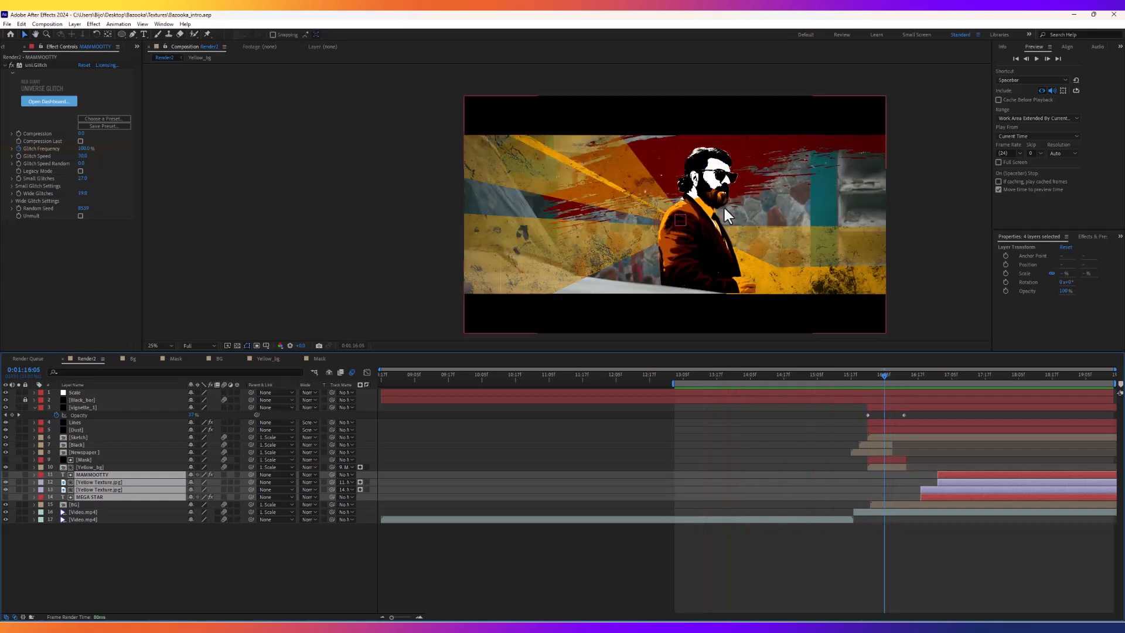
scroll(762, 235, up, 4)
drag(769, 224, 587, 240)
drag(755, 253, 734, 217)
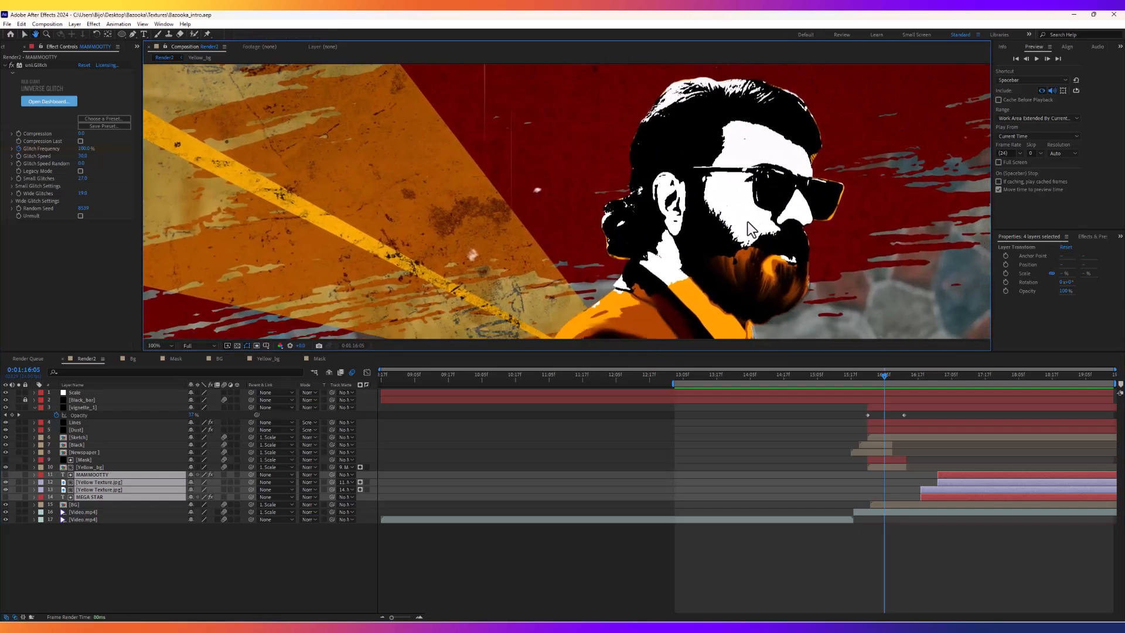
click(115, 529)
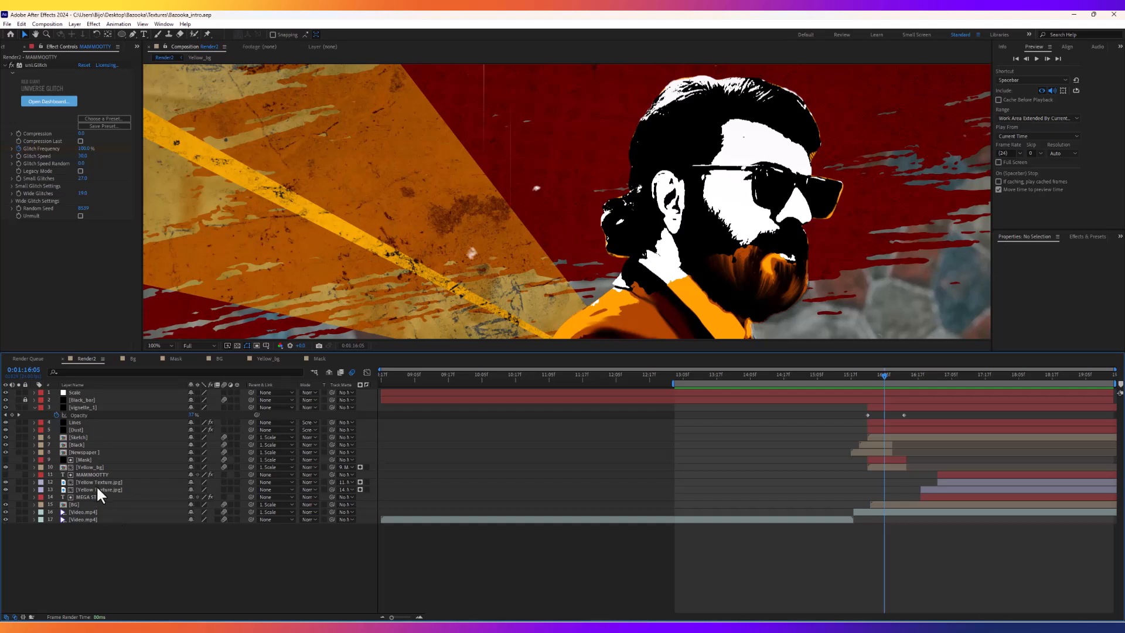
click(84, 444)
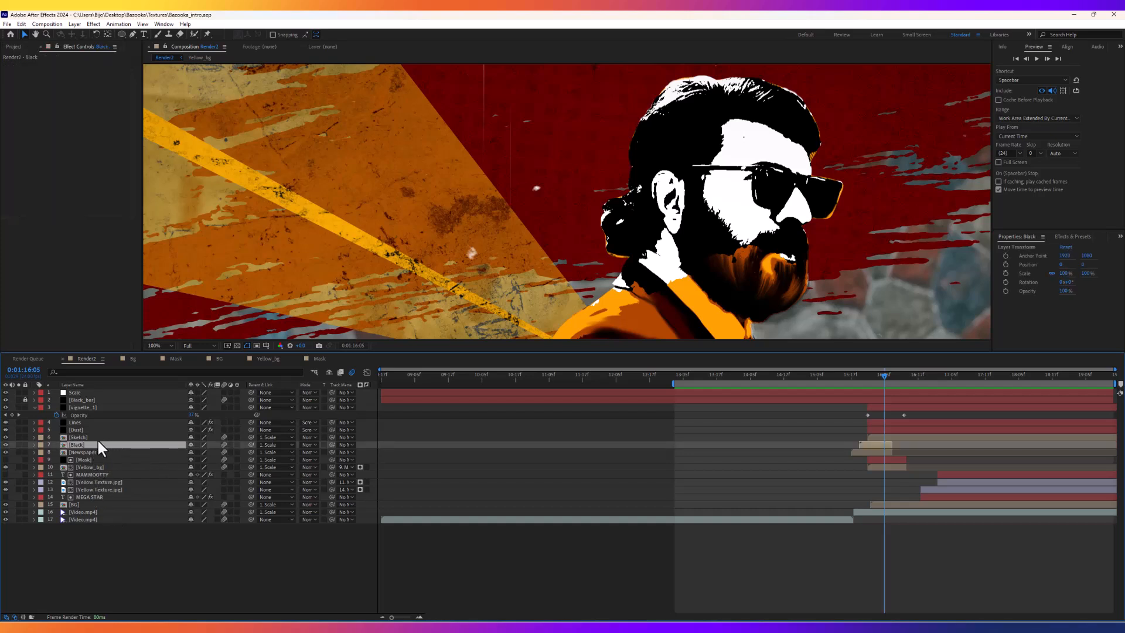
click(87, 436)
click(86, 445)
double_click(85, 444)
key(h)
drag(601, 181, 633, 183)
Apply the Tint effect to the black.png layer.
right_click(96, 478)
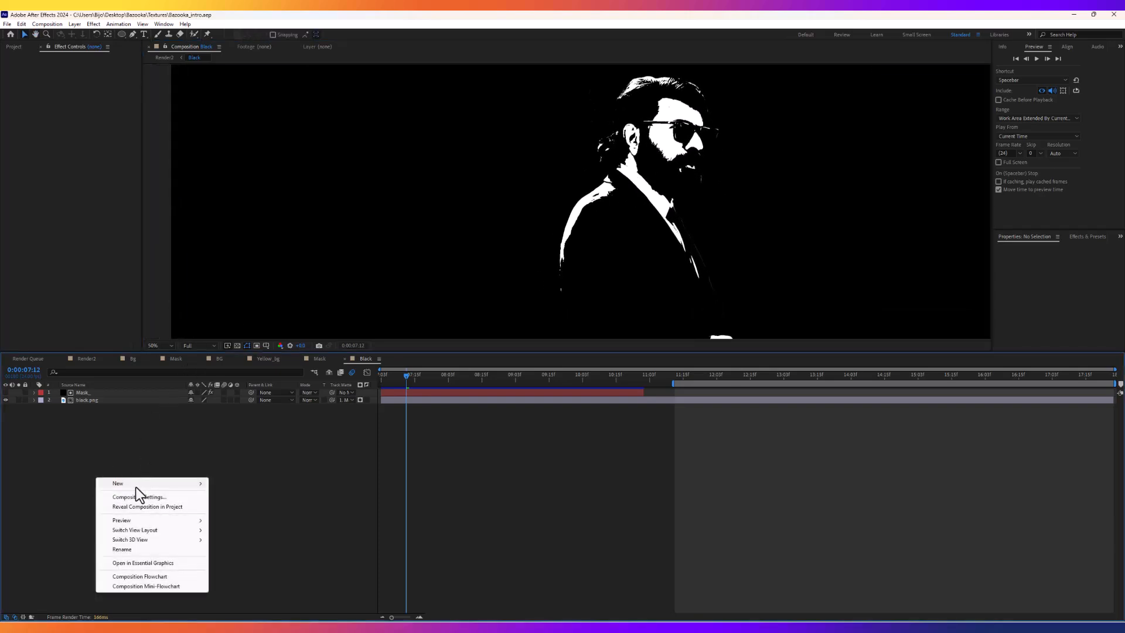
mouse_move(136, 486)
click(86, 401)
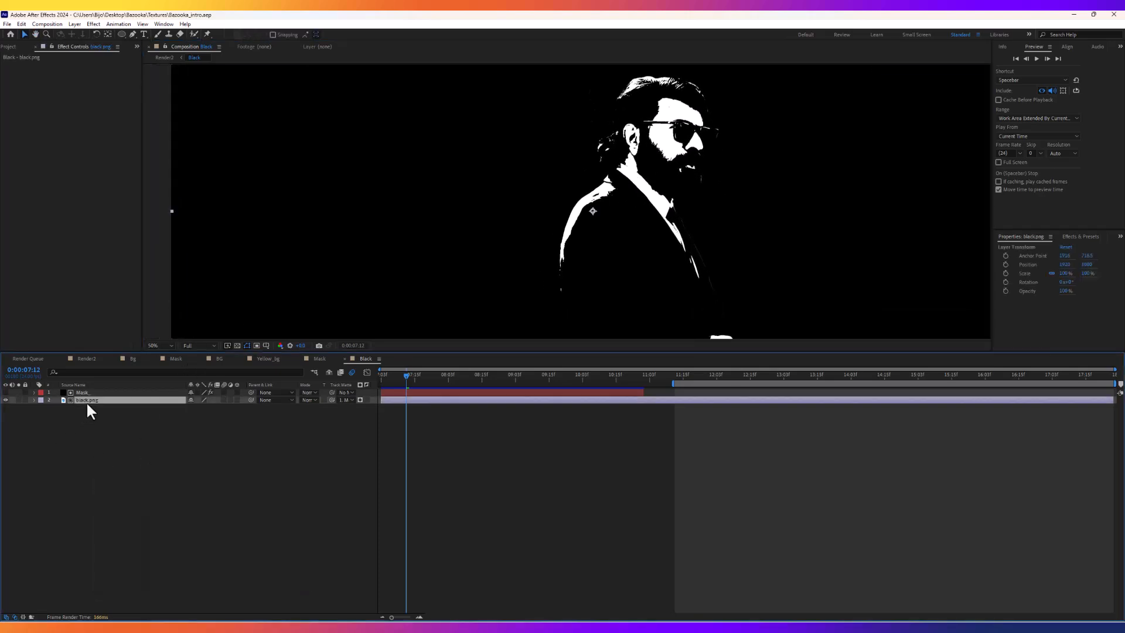
key(ctrl+space)
text(tint)
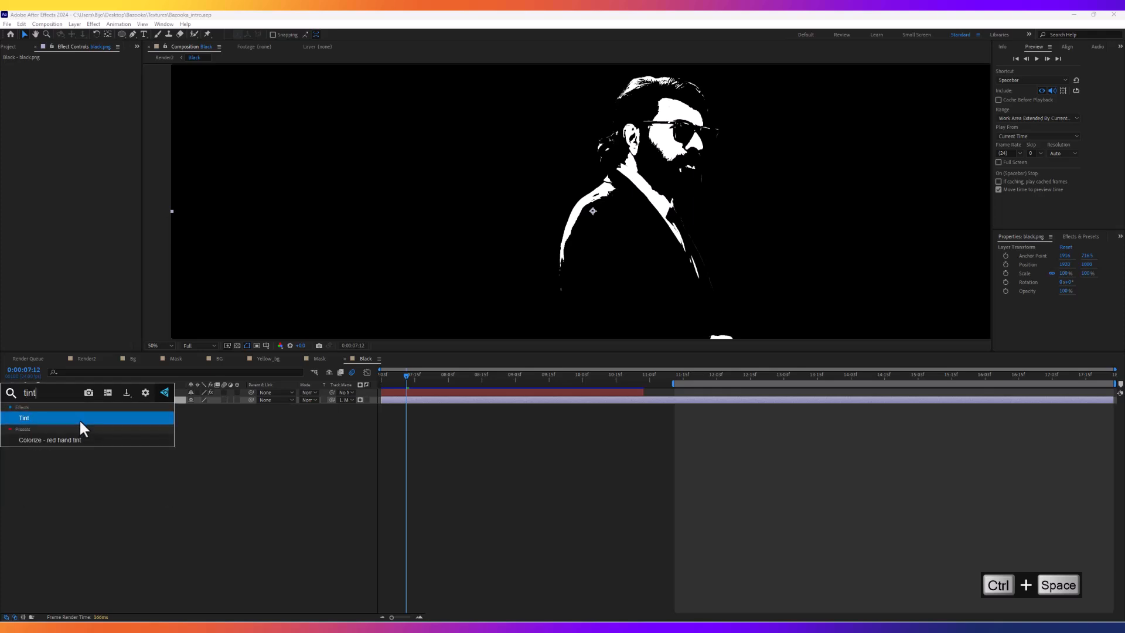
click(80, 419)
click(93, 400)
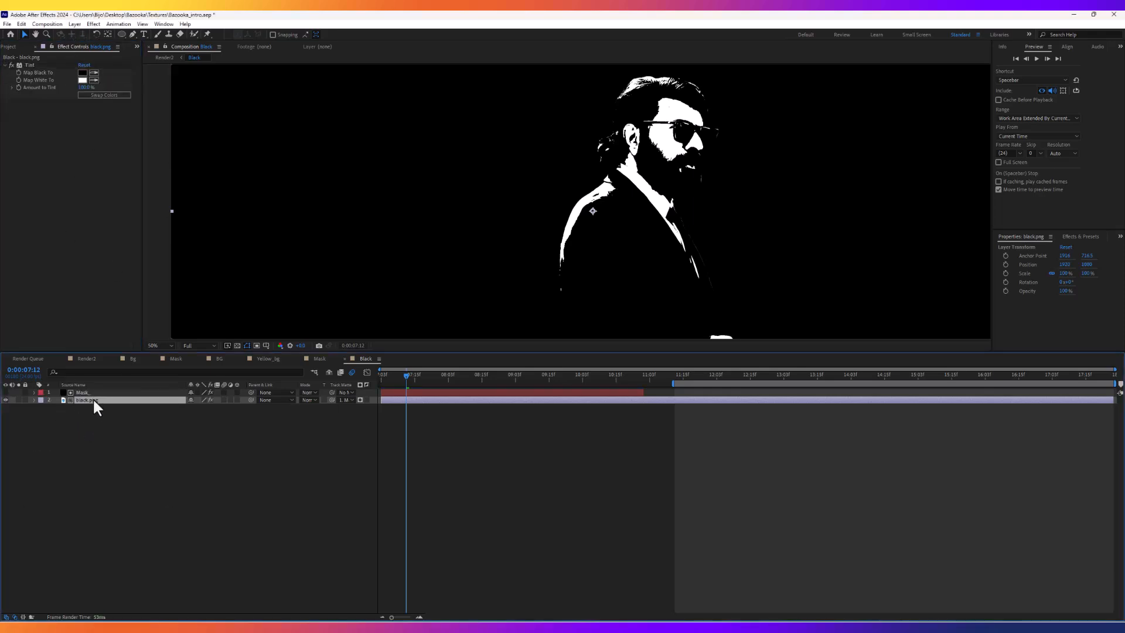
Set the Tint effect's Map White To colour to bright orange FFA200.
click(83, 81)
text(FF9000)
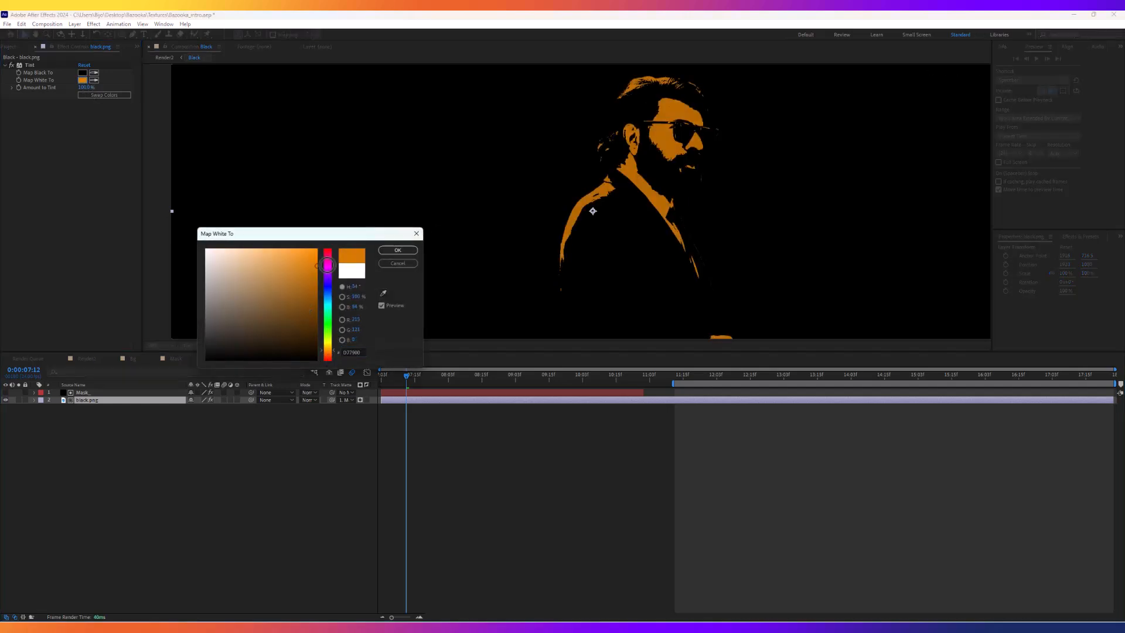
drag(329, 351, 330, 347)
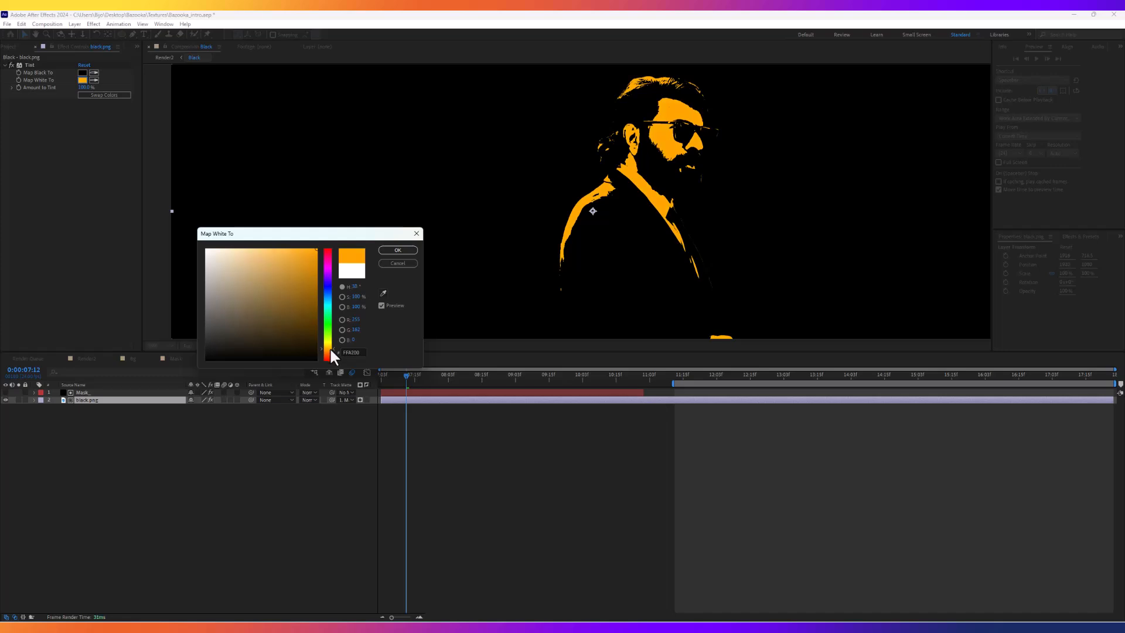
click(410, 251)
Return to the Render2 composition and preview the recoloured portrait transition from just before 0:01:15:20.
click(171, 58)
drag(701, 164, 708, 132)
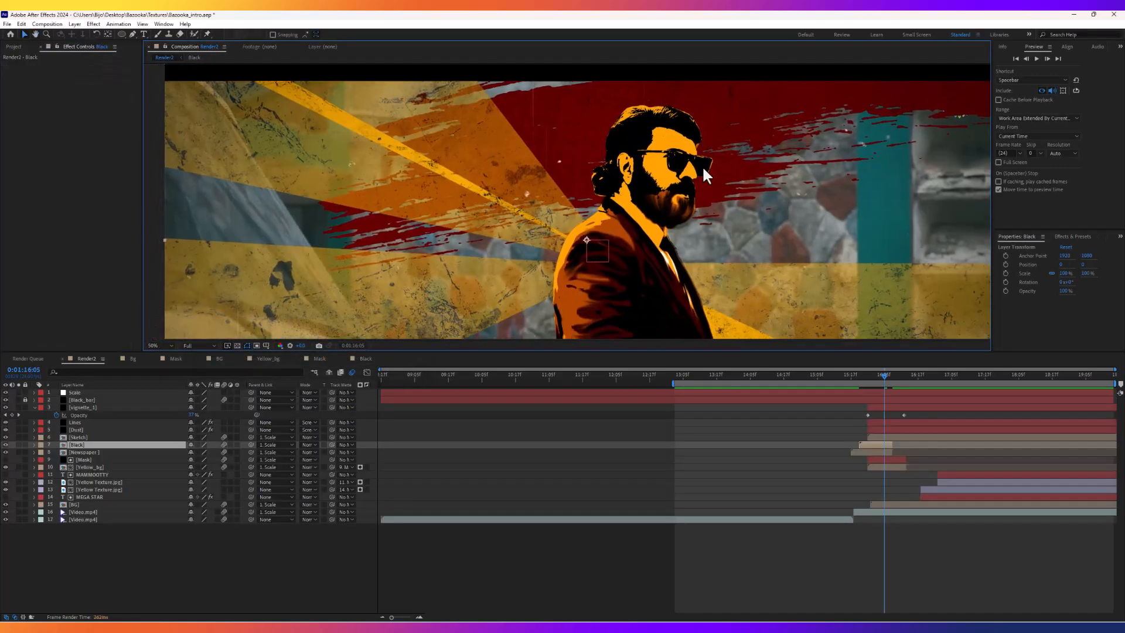
click(859, 375)
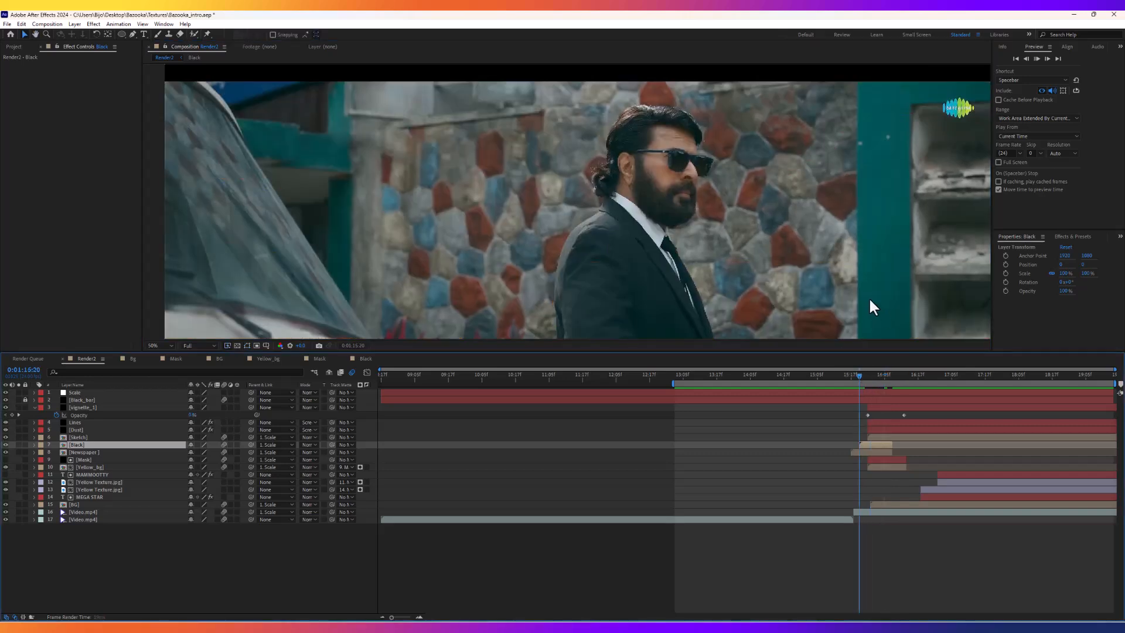
key(space)
scroll(768, 193, down, 2)
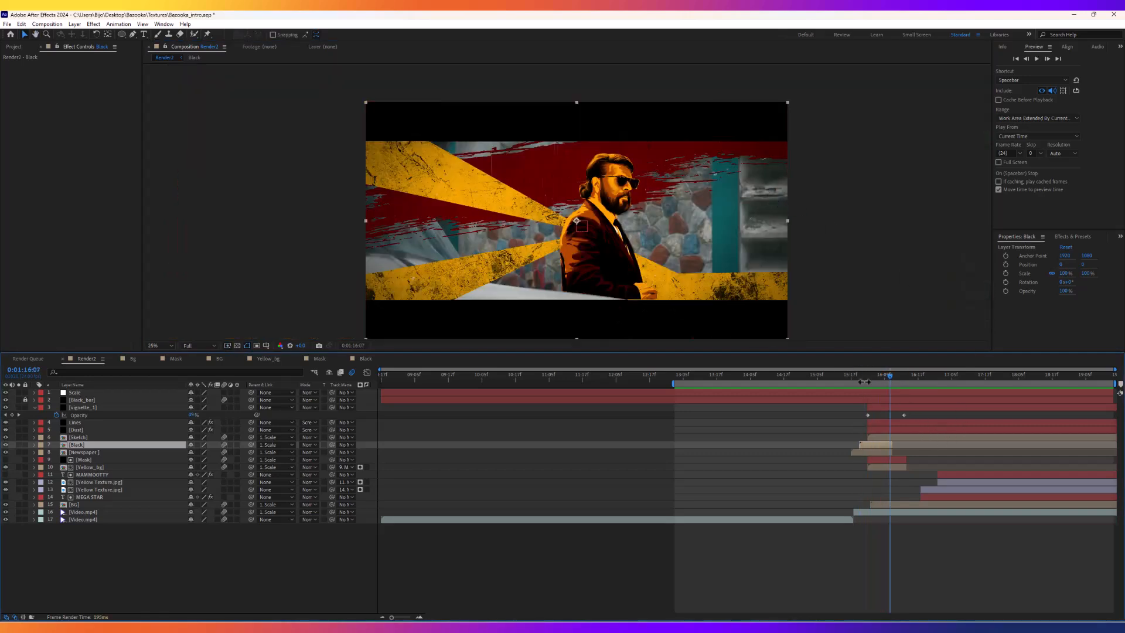
click(847, 375)
scroll(850, 205, down, 1)
key(space)
key(space)
scroll(635, 206, up, 1)
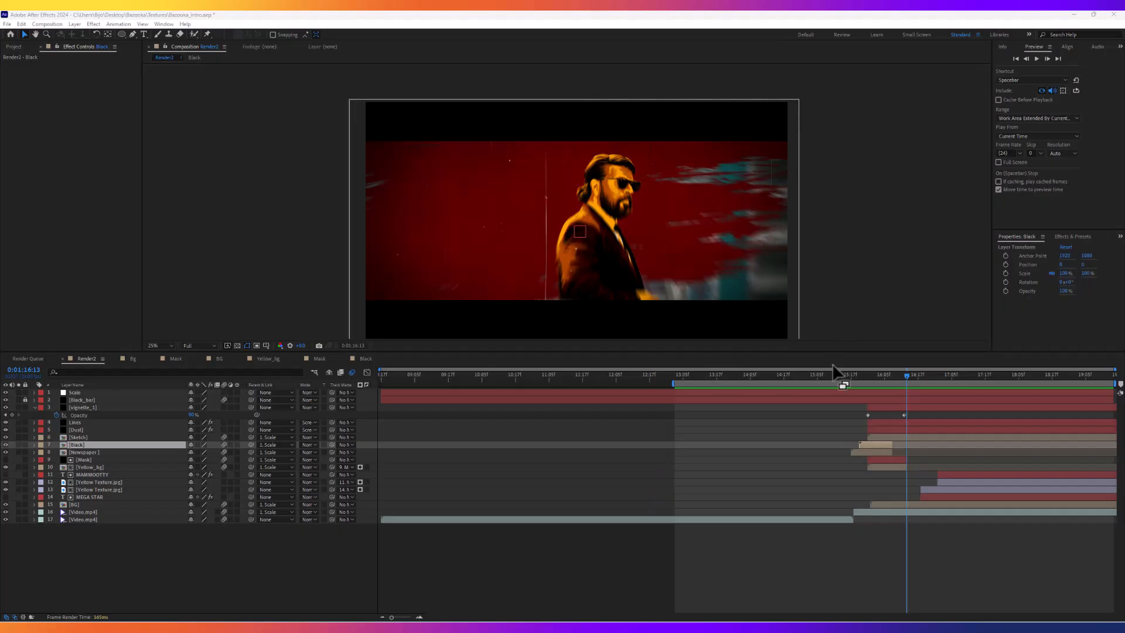
Check the portrait's face and sunglasses at 0:01:16:10 and open the Sketch precomposition.
mouse_move(893, 371)
mouse_down()
mouse_move(878, 373)
mouse_move(898, 375)
mouse_up()
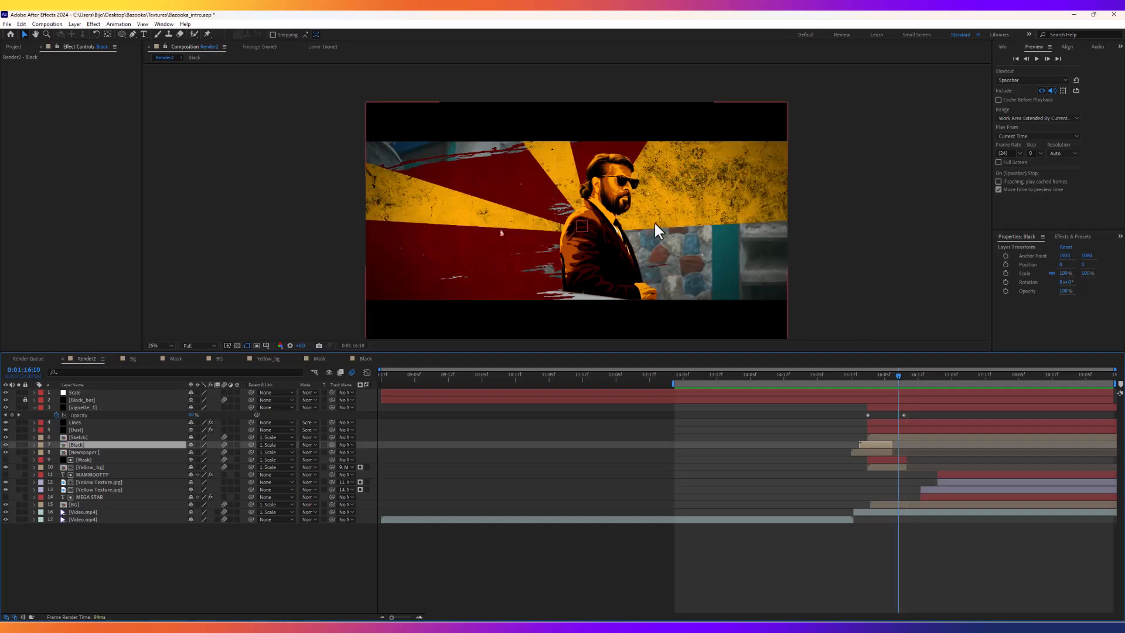
scroll(658, 228, up, 6)
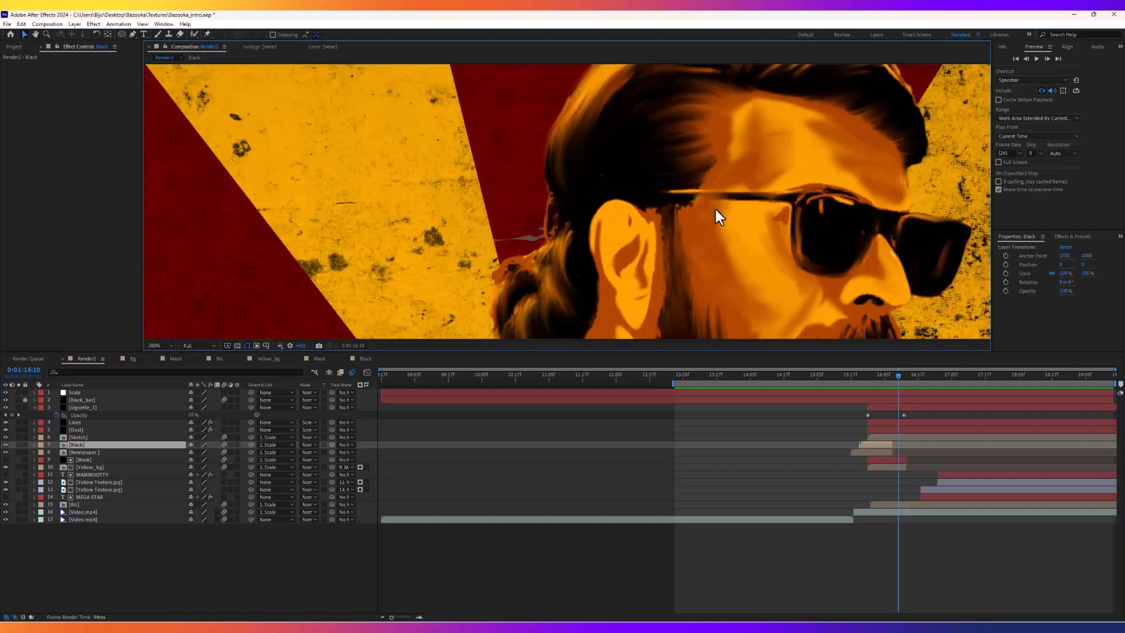
drag(759, 232, 631, 196)
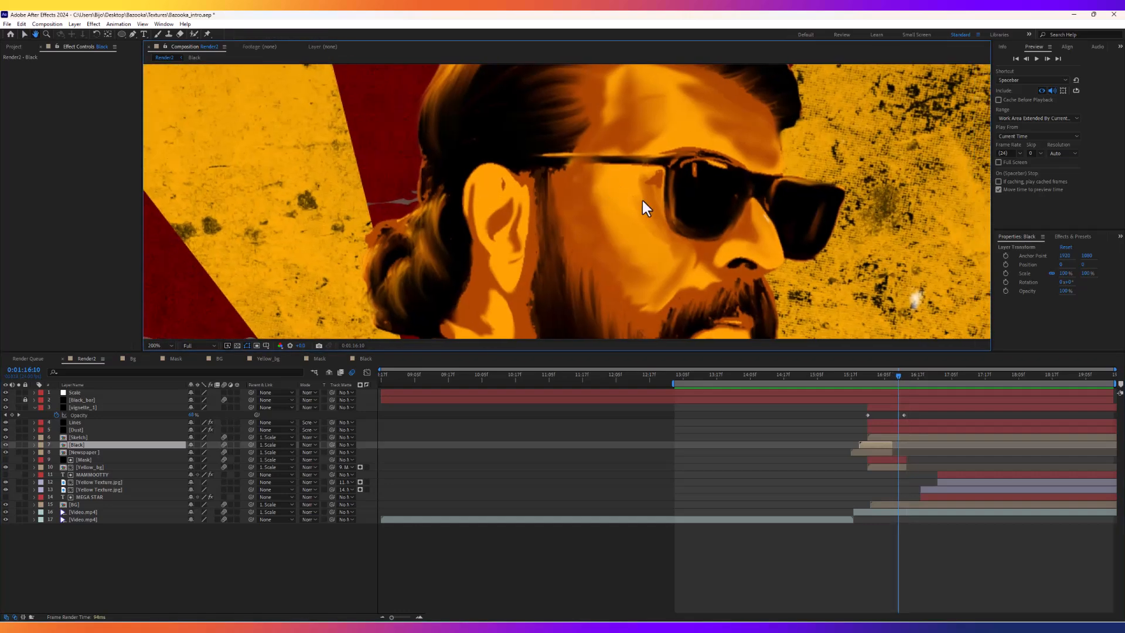
click(87, 437)
double_click(86, 437)
scroll(766, 171, down, 3)
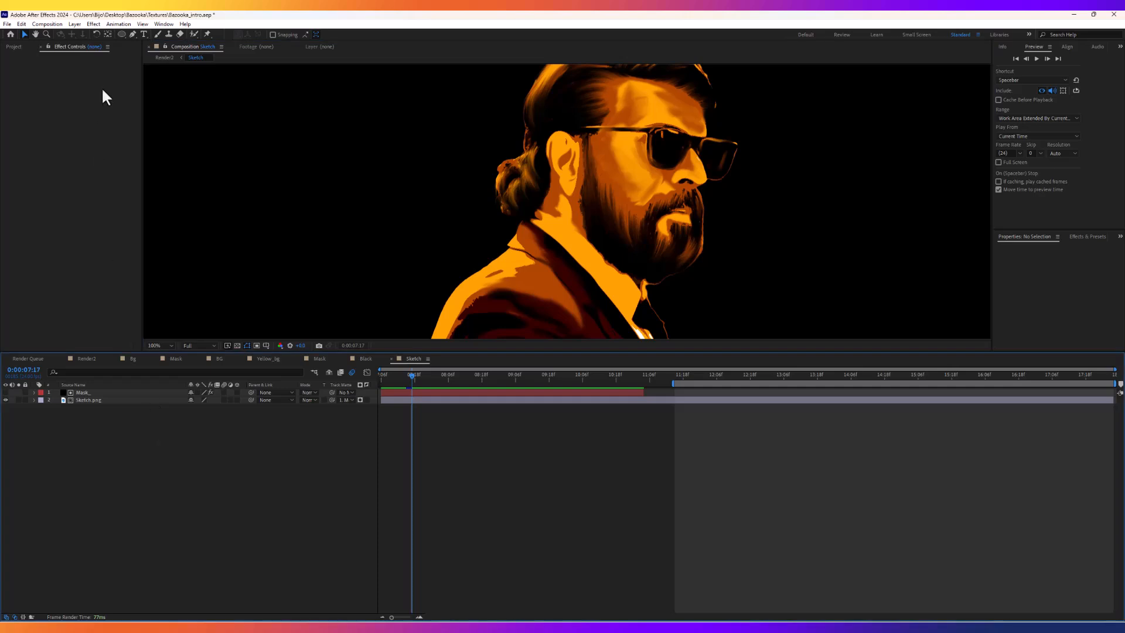
Draw a closed Pen tool shape around the sunglasses lens nearer the ear, following the inside of its frame.
click(132, 34)
scroll(709, 232, up, 4)
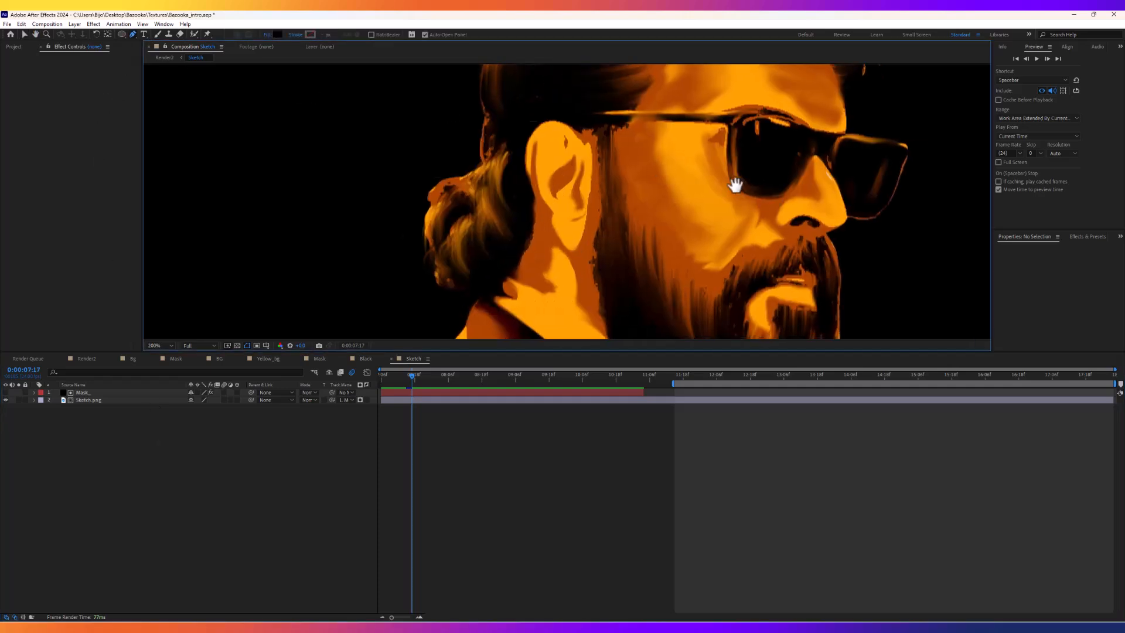
scroll(709, 232, right, 3)
click(732, 262)
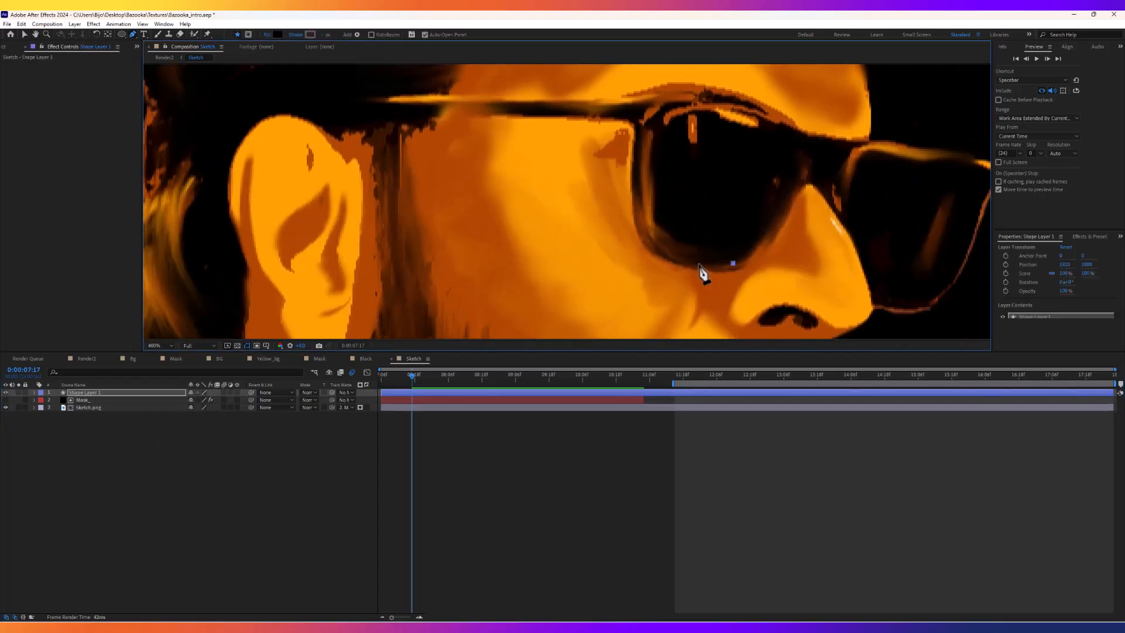
click(663, 249)
click(648, 159)
click(648, 132)
click(661, 116)
click(675, 108)
click(690, 102)
click(747, 115)
click(789, 130)
click(791, 180)
click(785, 195)
click(757, 242)
click(750, 248)
click(733, 262)
Draw a second closed Pen tool path around the far sunglasses lens on the same shape layer.
scroll(744, 257, right, 2)
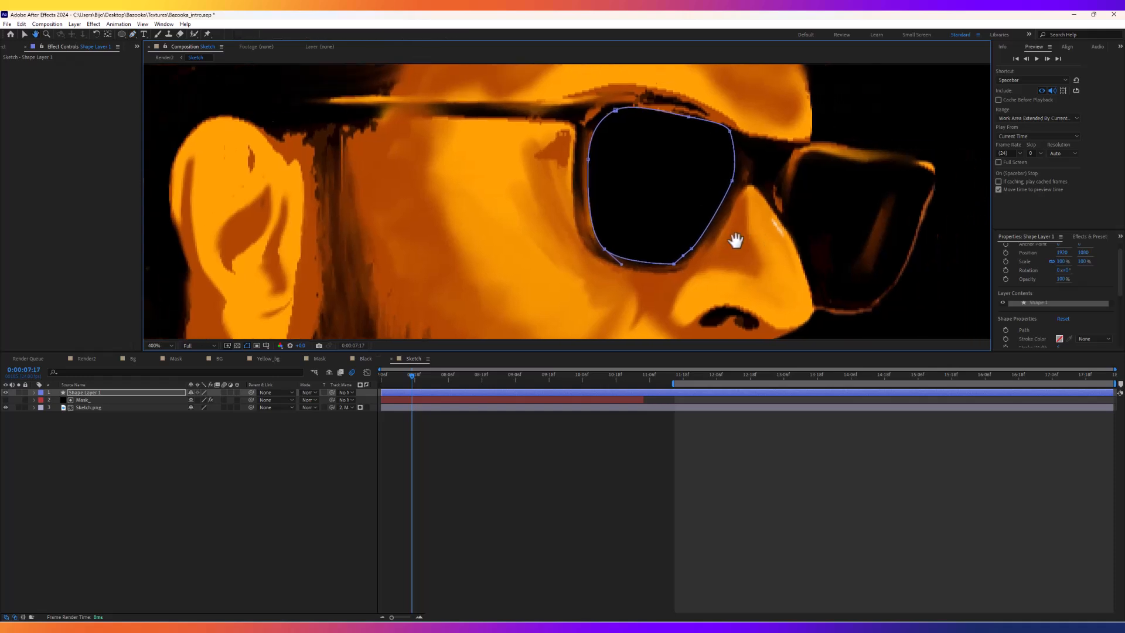
click(773, 153)
click(760, 188)
click(755, 198)
click(753, 208)
click(754, 220)
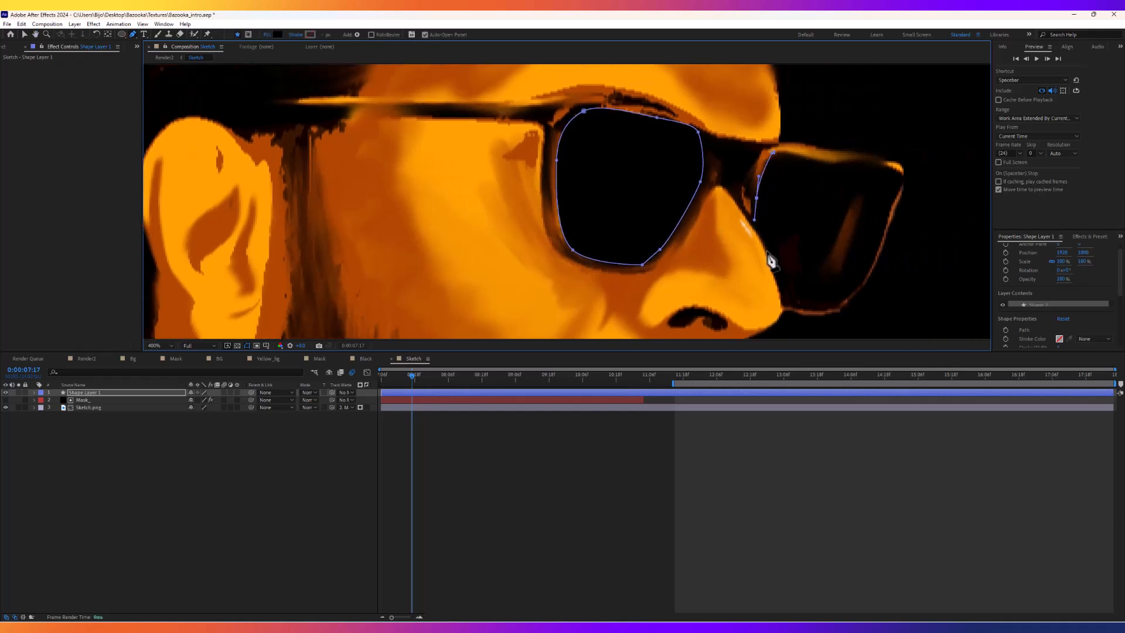
click(850, 297)
click(864, 278)
click(873, 248)
click(885, 228)
click(895, 208)
click(899, 172)
click(857, 162)
click(844, 160)
click(773, 152)
drag(772, 154, 753, 158)
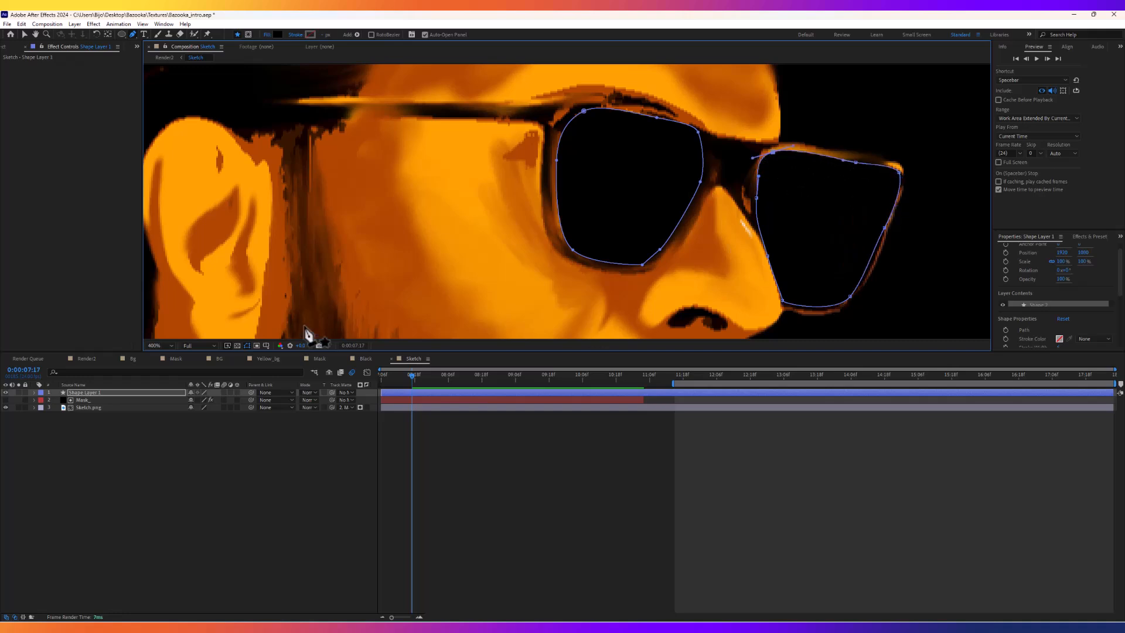
Set the sunglasses shape layer's stroke to None.
click(85, 389)
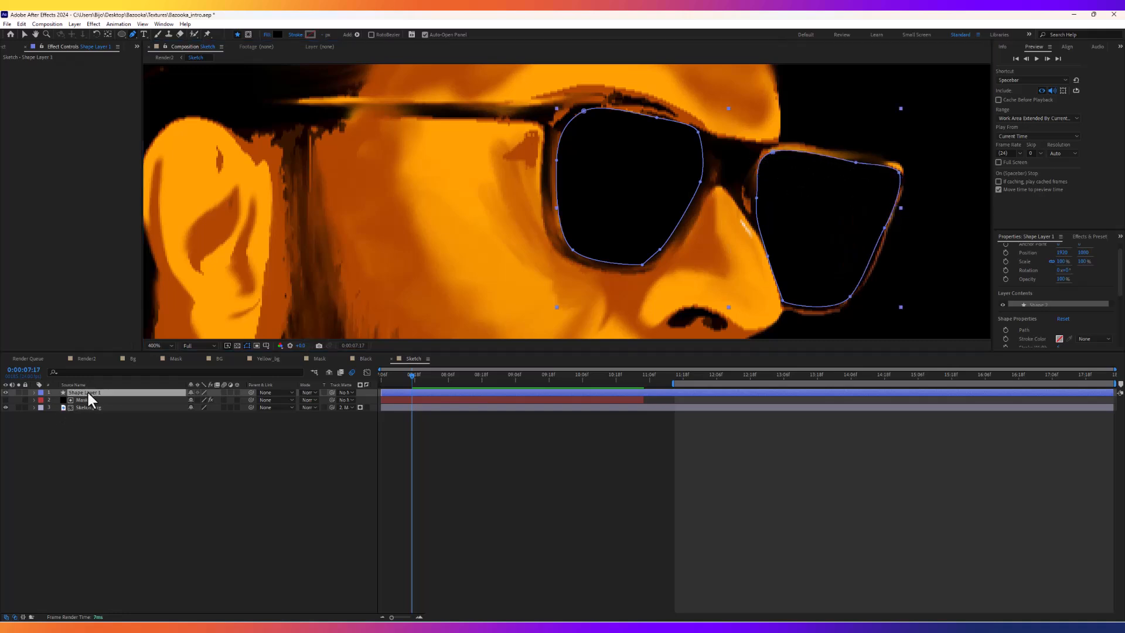
click(309, 35)
click(410, 264)
click(295, 35)
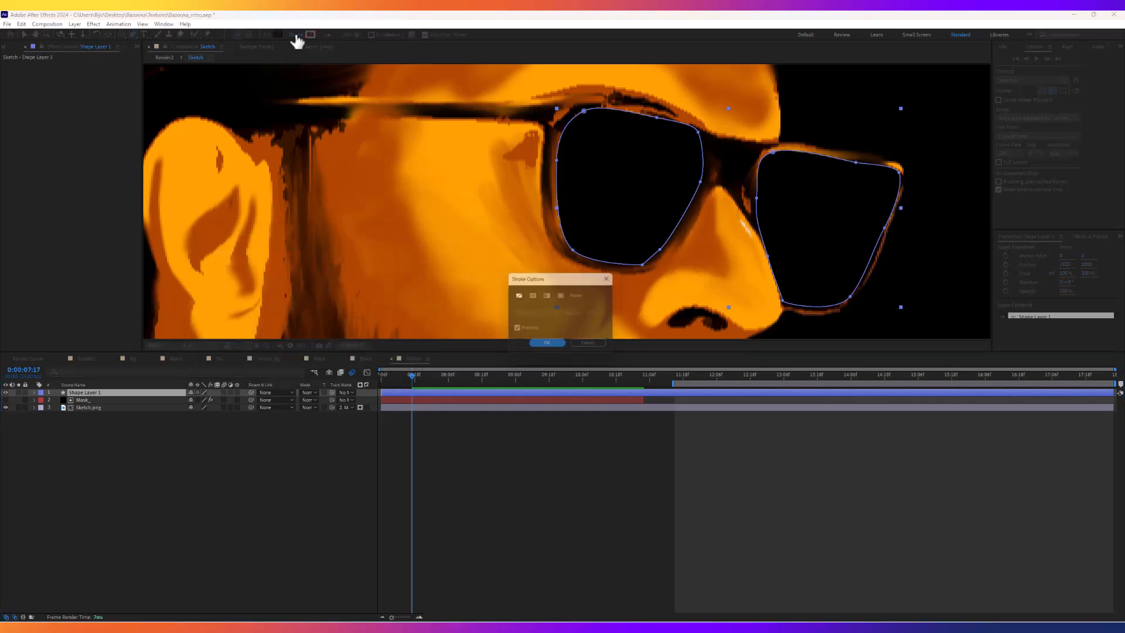
click(548, 346)
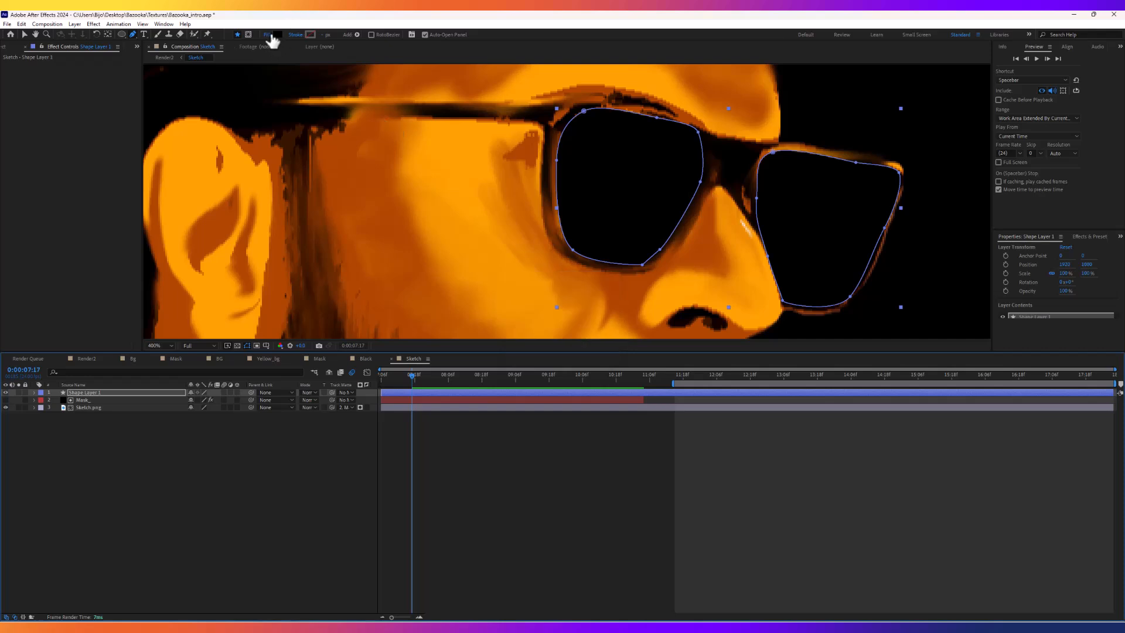
Apply the CC Light Sweep effect to the sunglasses shape layer.
click(79, 394)
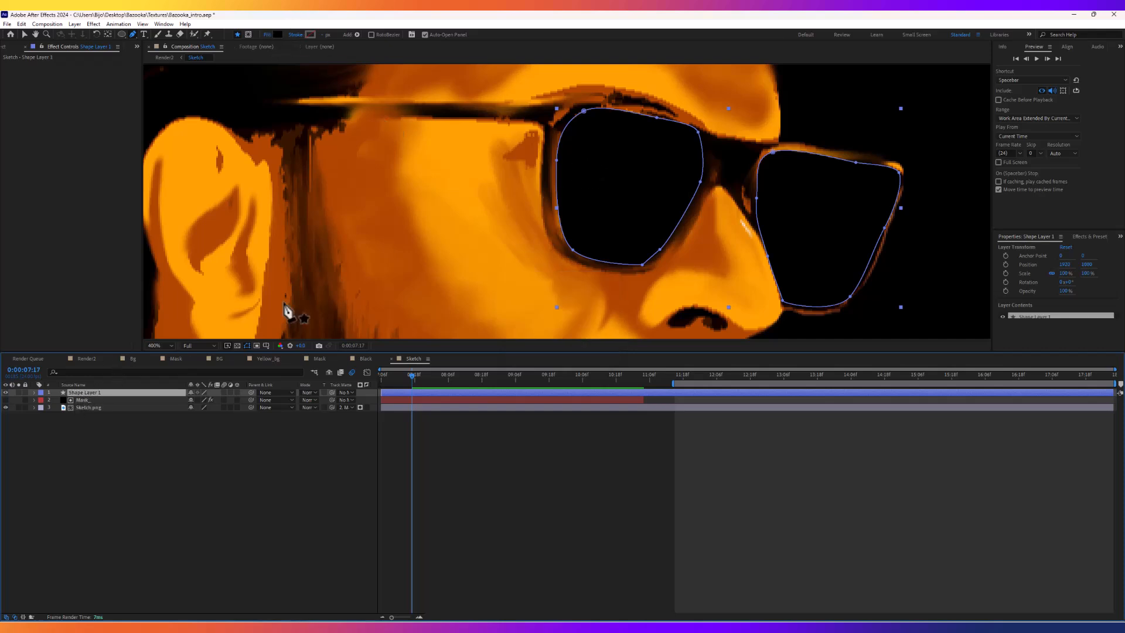
key(ctrl+space)
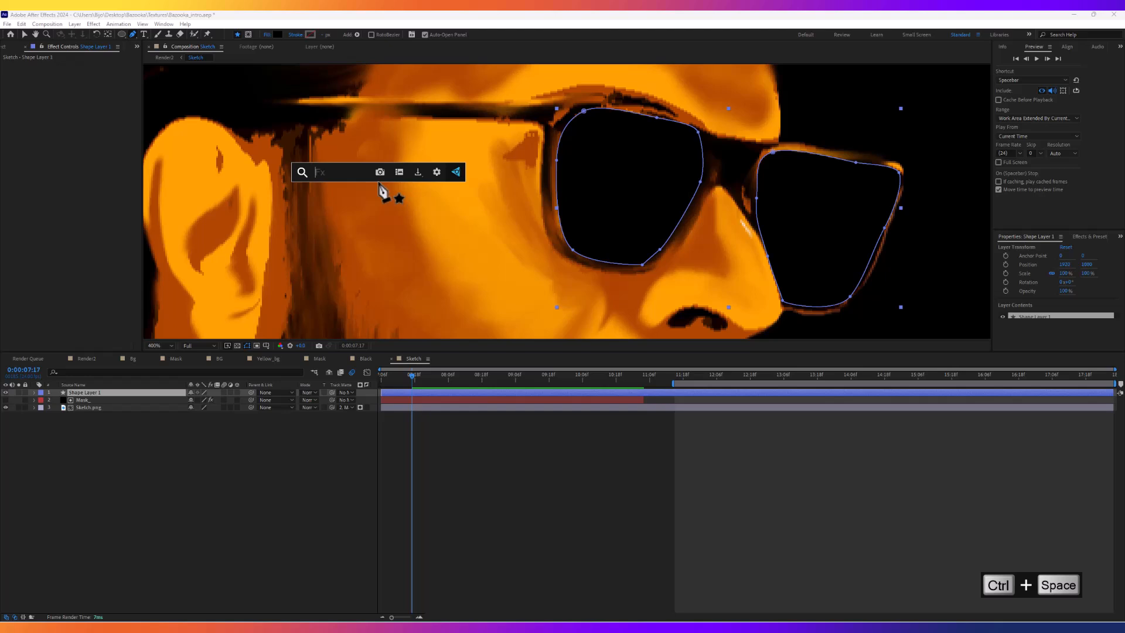
text(lig)
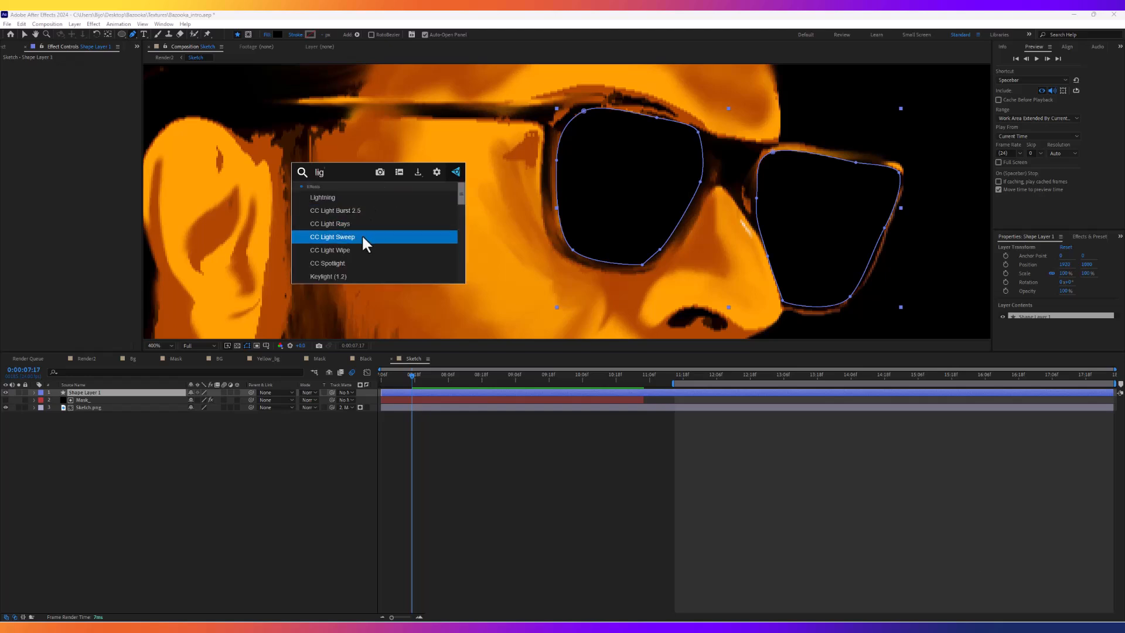
click(347, 237)
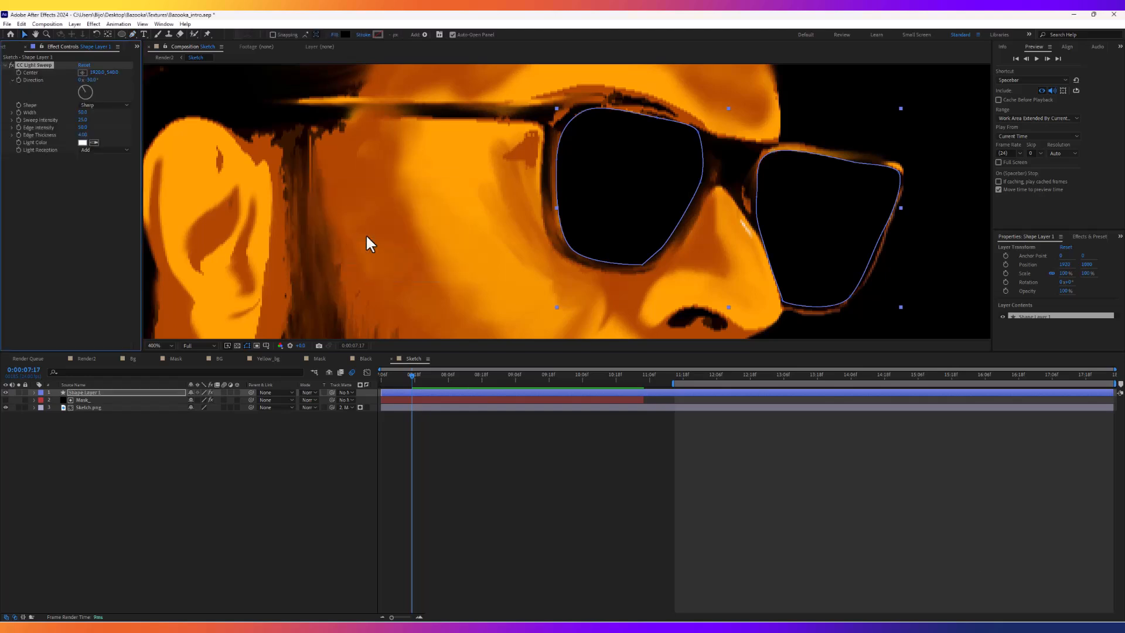
Place the light sweep's center over the lens nearer the ear, strengthen its sweep intensity and narrow its width.
click(82, 72)
mouse_move(615, 185)
mouse_down()
mouse_move(555, 214)
mouse_move(602, 177)
mouse_up()
click(82, 72)
click(587, 174)
drag(587, 174, 646, 229)
mouse_move(84, 113)
mouse_down()
mouse_move(68, 113)
mouse_move(96, 126)
mouse_up()
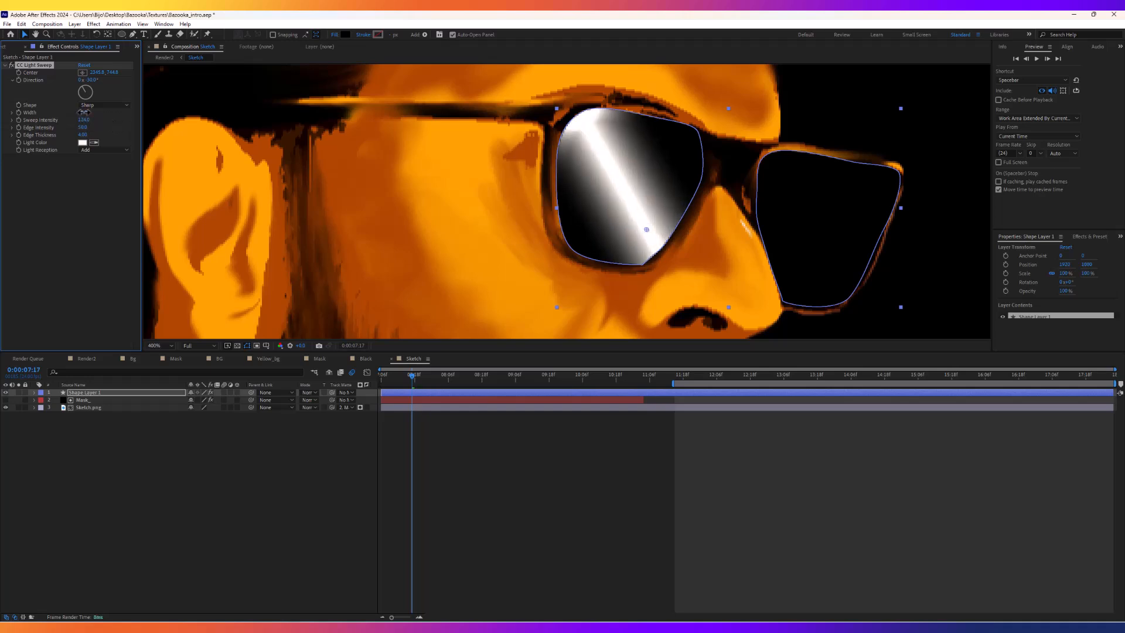
Change the sweep's light color to orange-yellow and further adjust its width and intensity for a brighter, narrower glint.
click(82, 143)
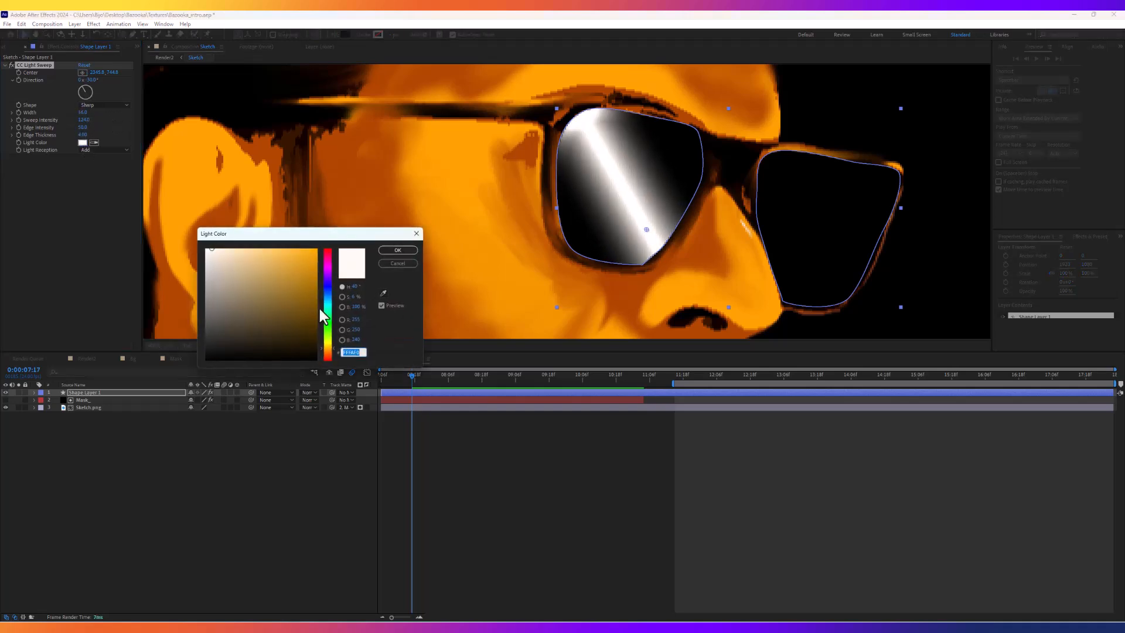
mouse_move(289, 277)
mouse_down()
mouse_move(287, 237)
mouse_move(321, 247)
mouse_move(300, 245)
mouse_up()
click(396, 250)
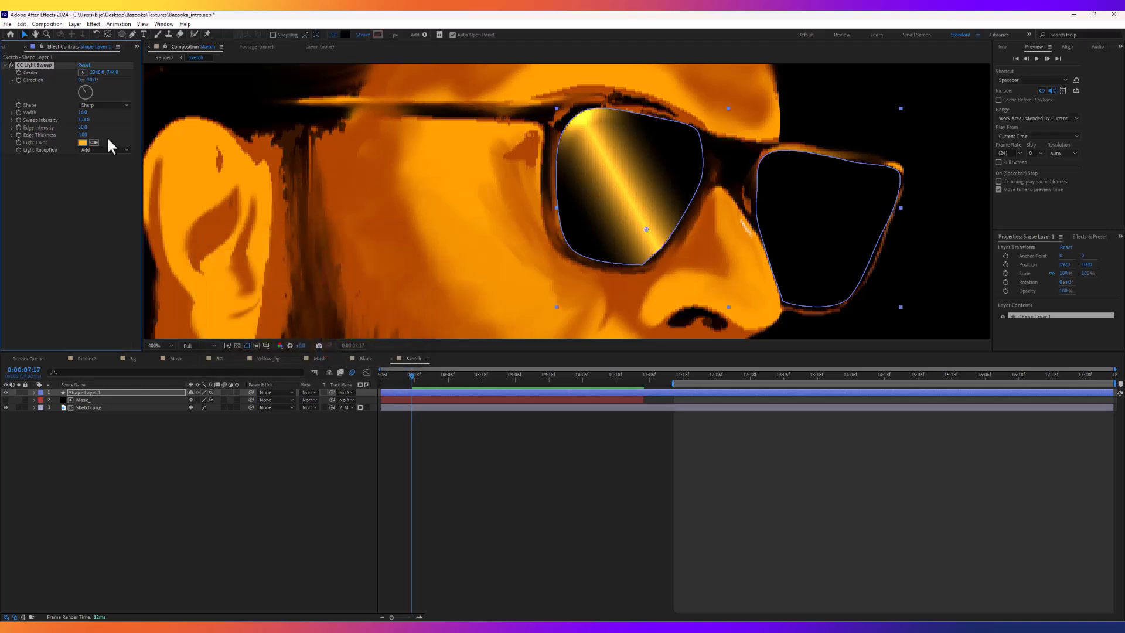
drag(85, 114, 131, 119)
key(comma)
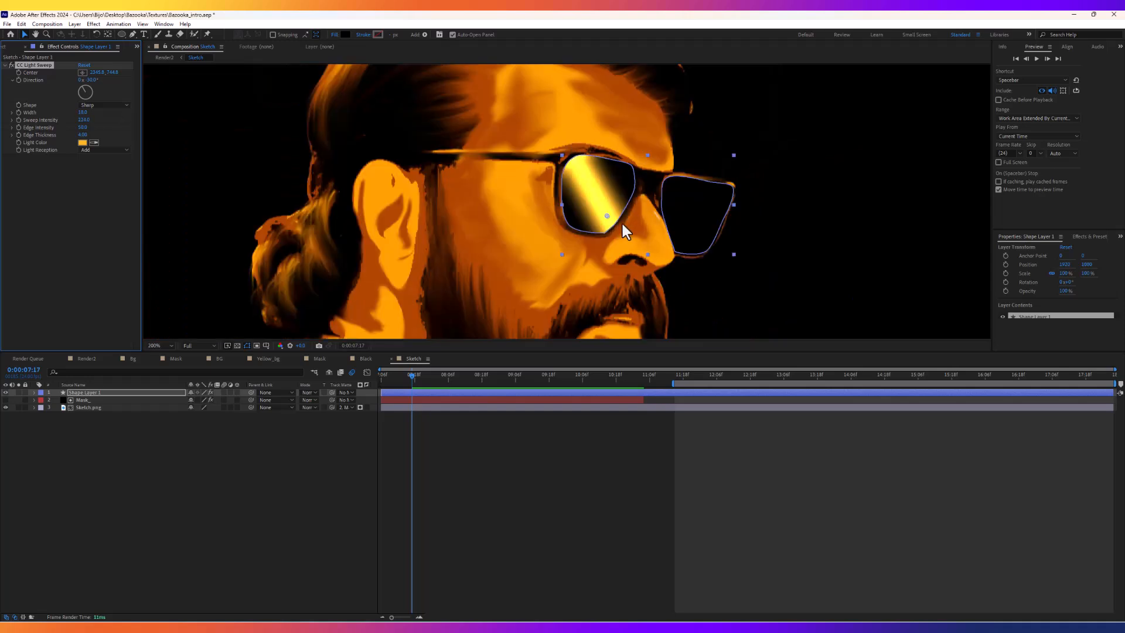
Move the sweep center onto the cheek beside the near lens and keyframe Center at 0:00:07:17.
mouse_move(607, 222)
mouse_down()
mouse_move(547, 235)
mouse_move(807, 183)
mouse_move(539, 233)
mouse_up()
click(82, 393)
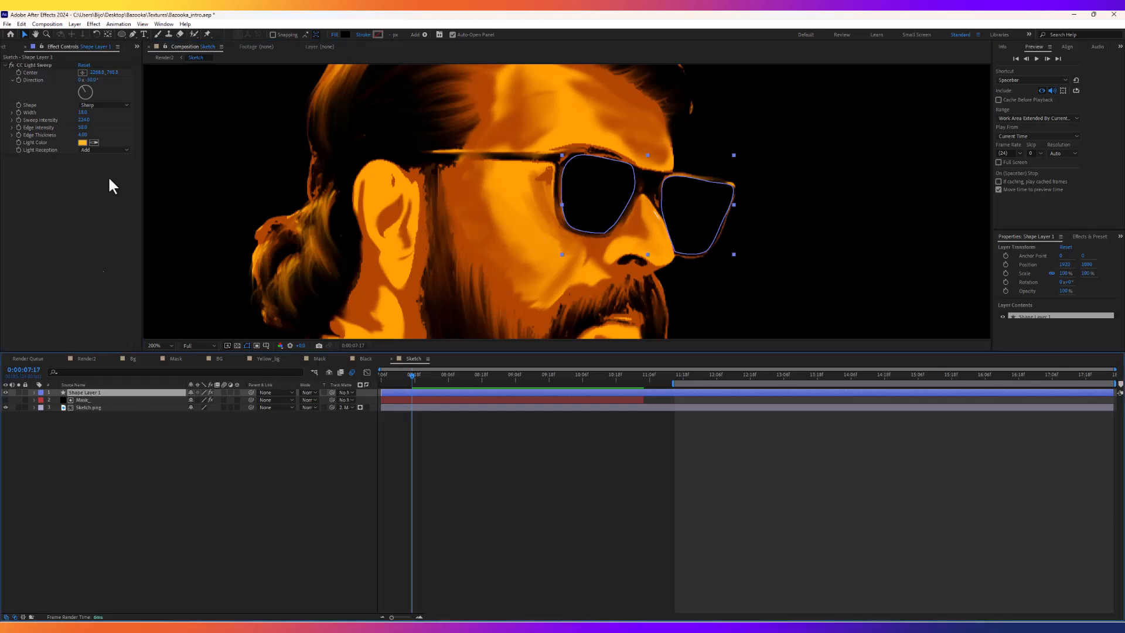
click(18, 72)
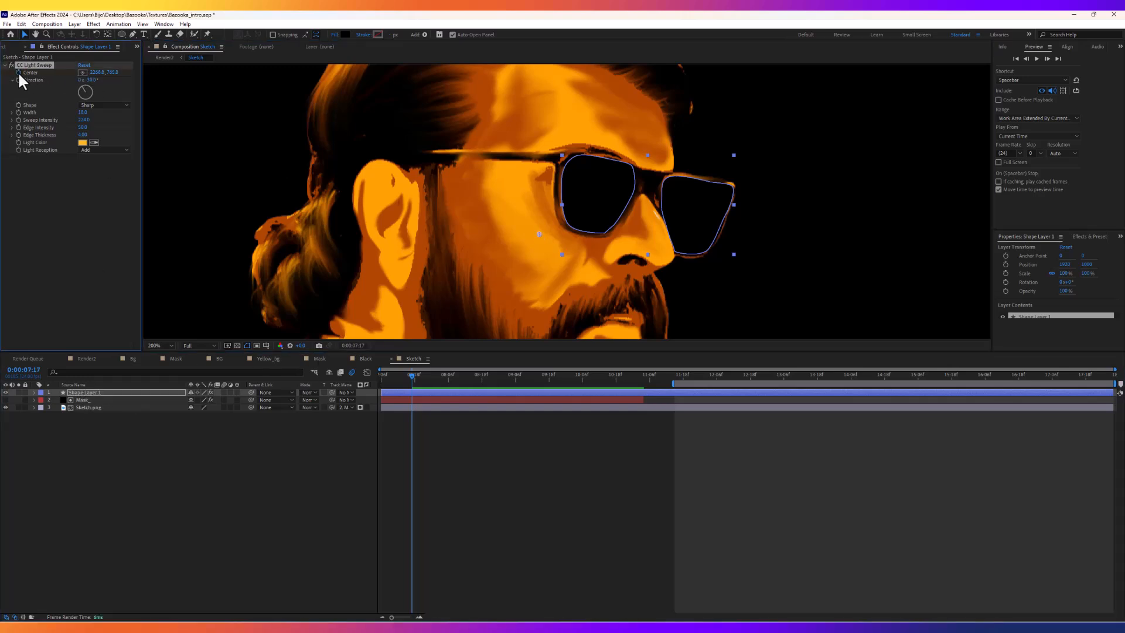
Add a Center keyframe at 0:00:08:01 with the sweep moved past the far lens, and preview the motion.
drag(413, 377, 435, 377)
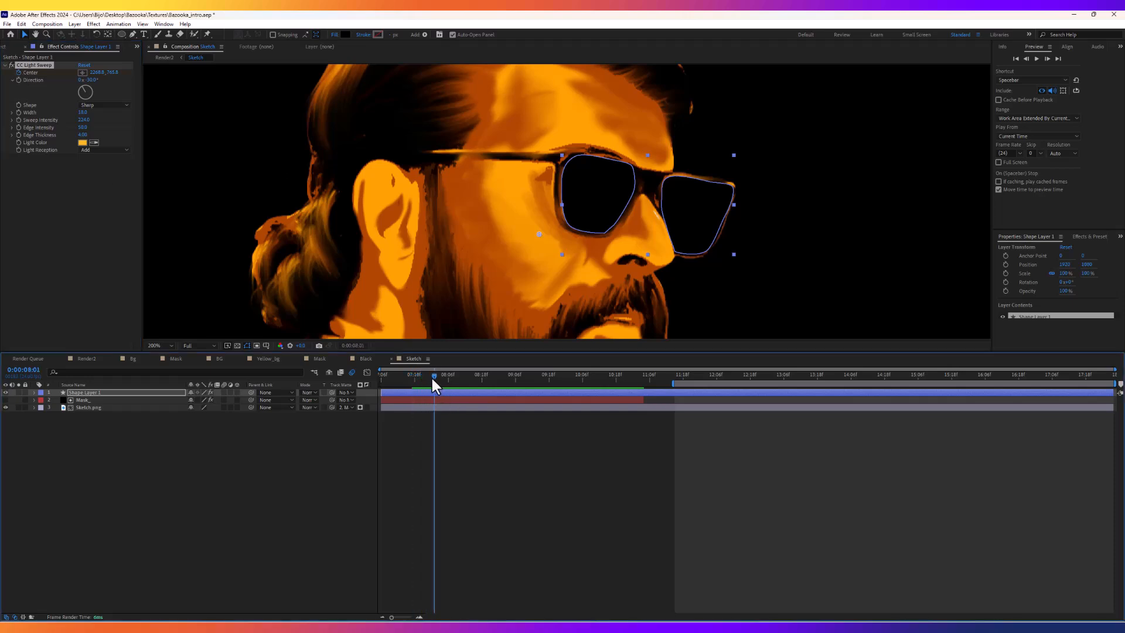
drag(540, 234, 768, 173)
drag(434, 377, 410, 377)
key(space)
key(space)
Reveal the light sweep's Center keyframes and shift both later, to around 0:00:09:00.
key(u)
shift+click(412, 407)
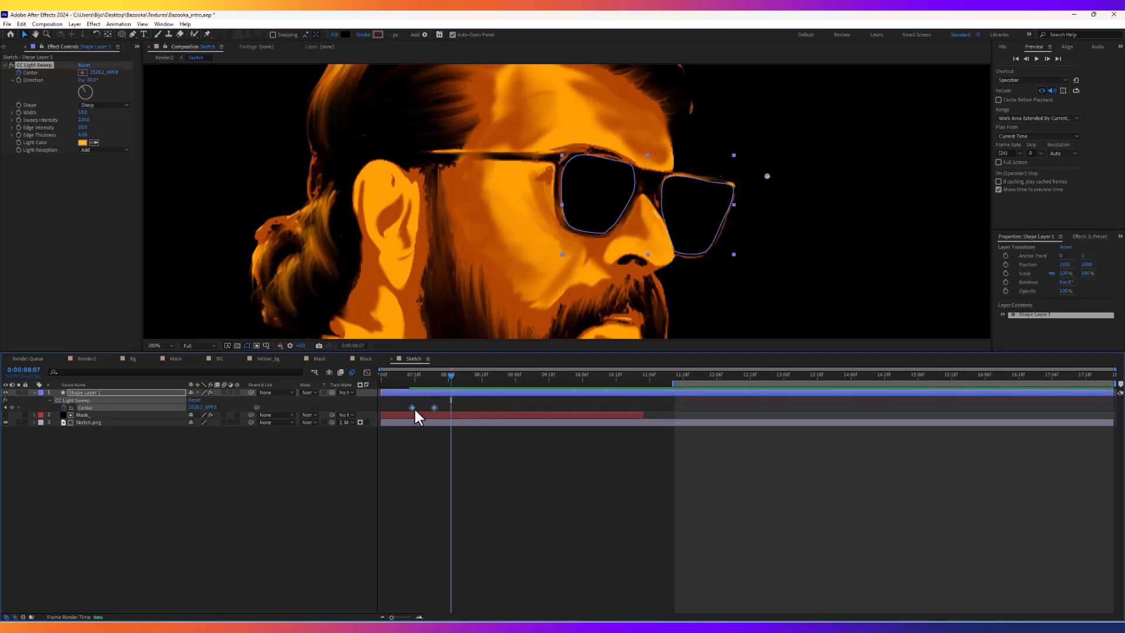
drag(410, 406, 546, 389)
key(Home)
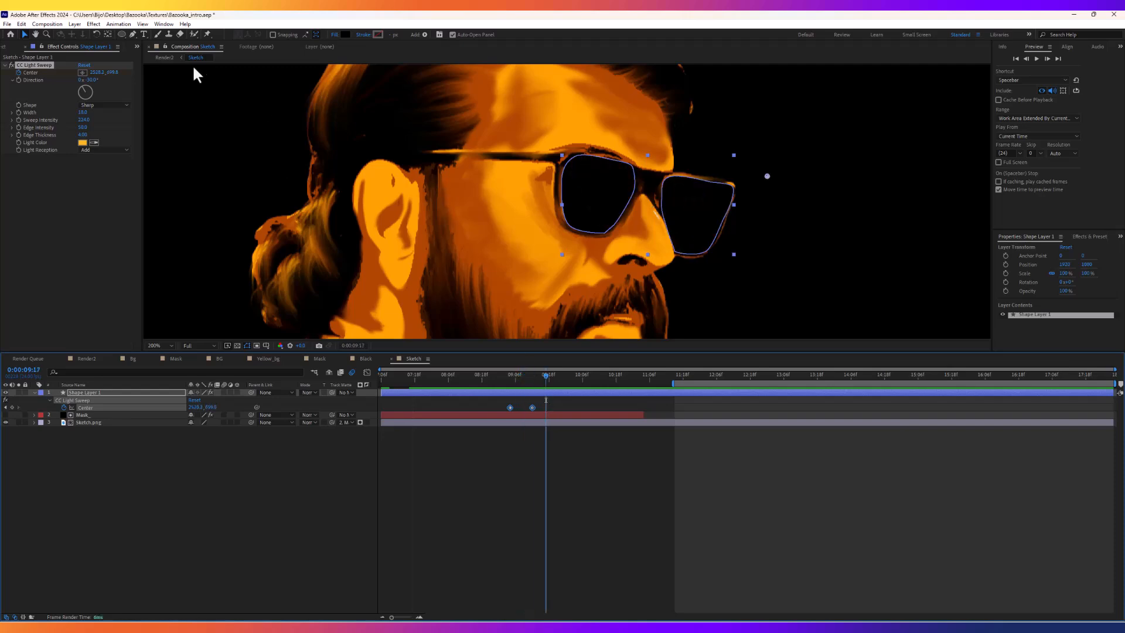
Check the portrait's timing in Render2 around 0:01:16:18, then move both Center keyframes in Sketch so they end at about 0:00:08:07.
click(165, 58)
scroll(707, 195, down, 5)
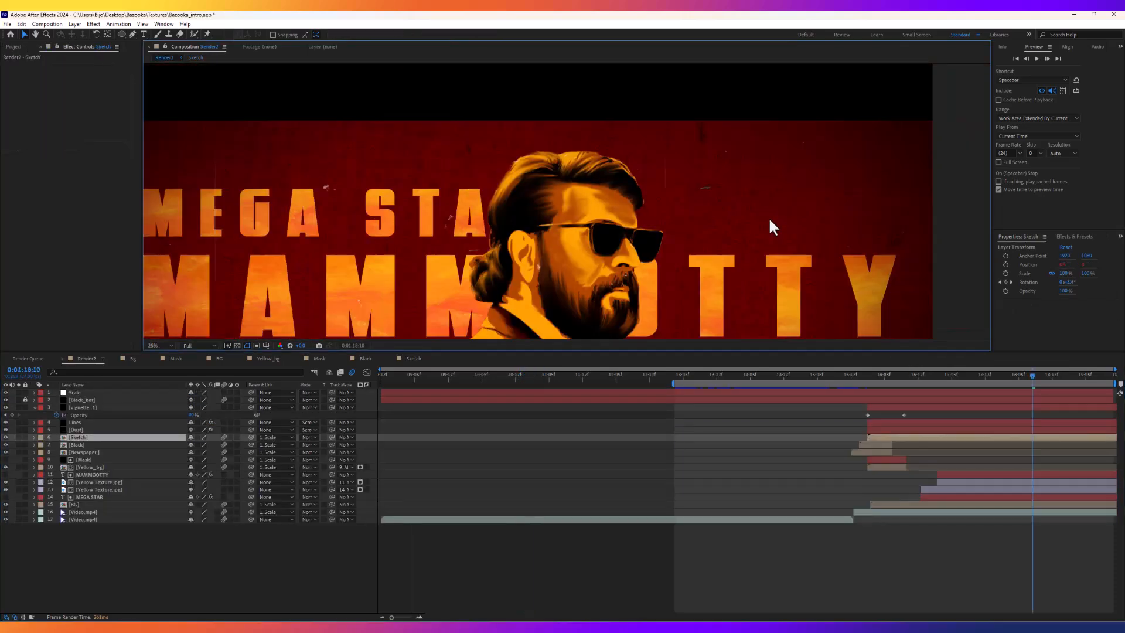
mouse_move(936, 381)
mouse_down()
mouse_move(856, 385)
mouse_move(925, 385)
mouse_up()
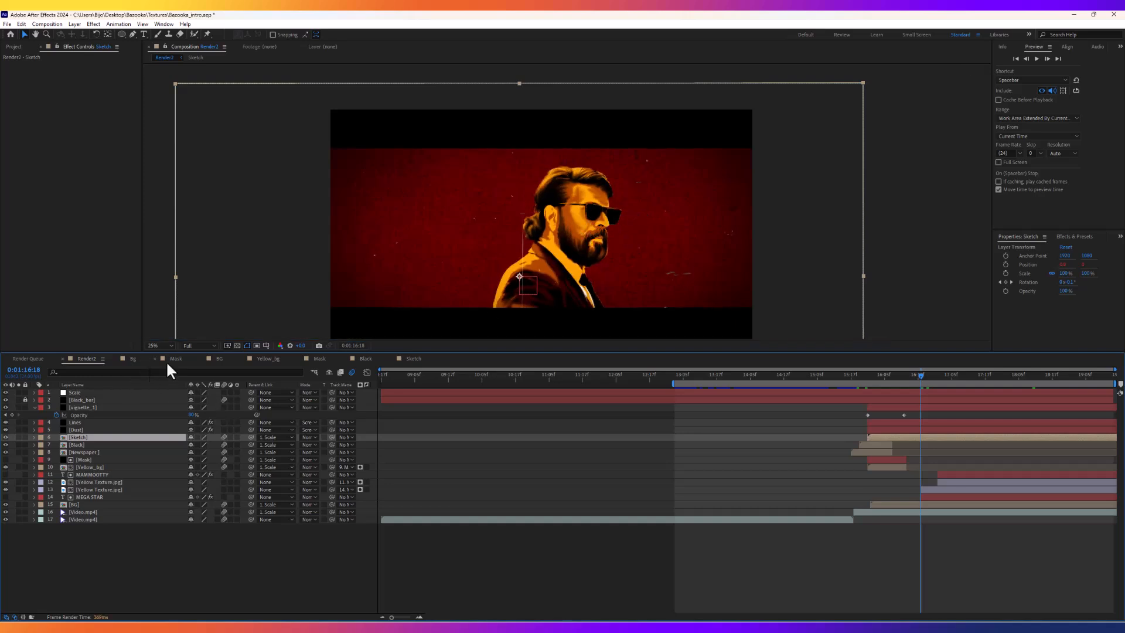
double_click(79, 437)
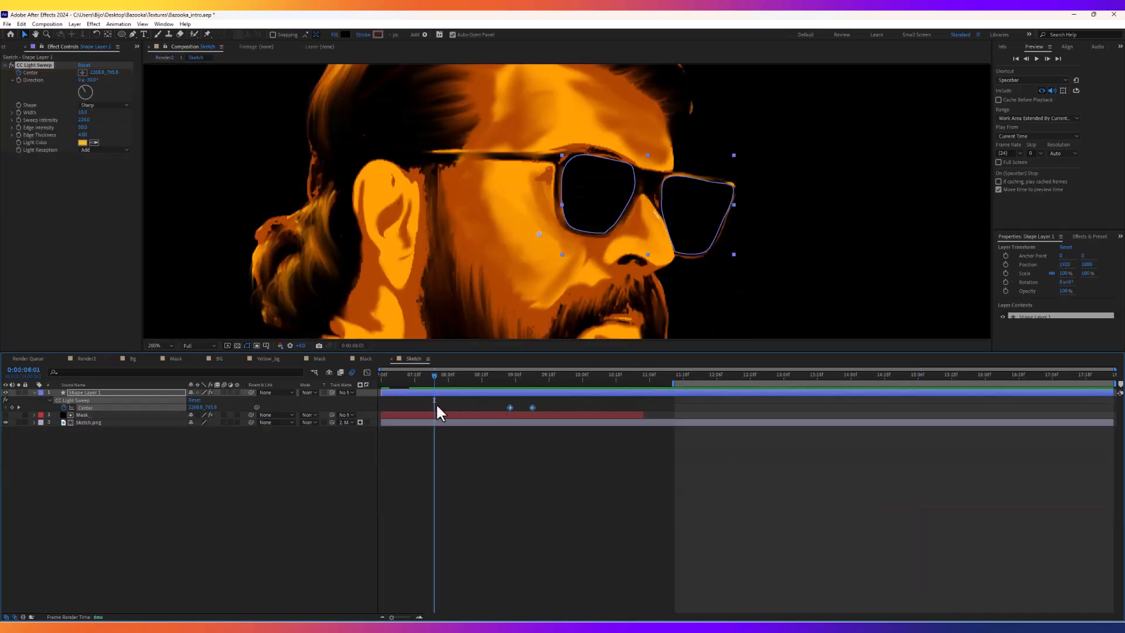
drag(531, 407, 451, 407)
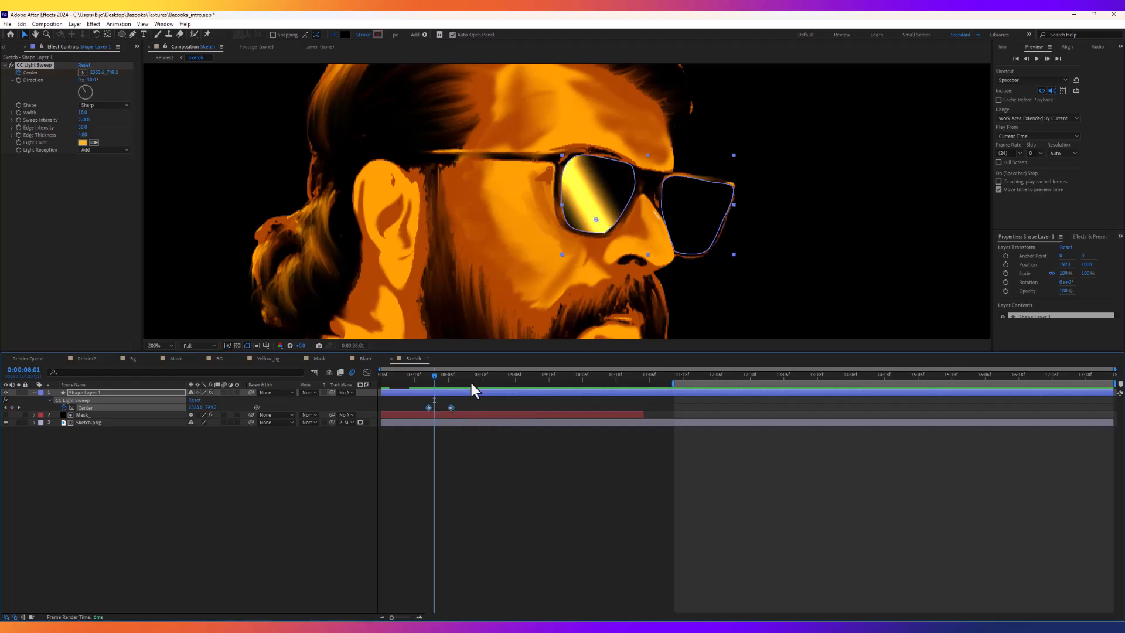
Trim the sunglasses shape layer to start just before its first Center keyframe and set its blending mode to Screen.
click(382, 392)
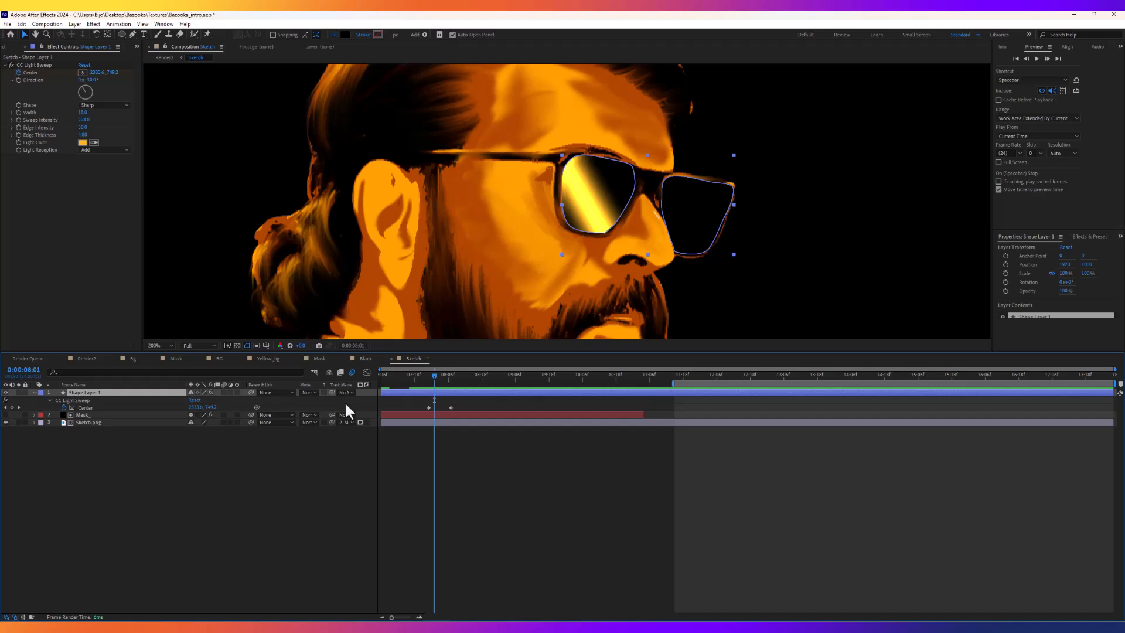
drag(404, 392, 436, 379)
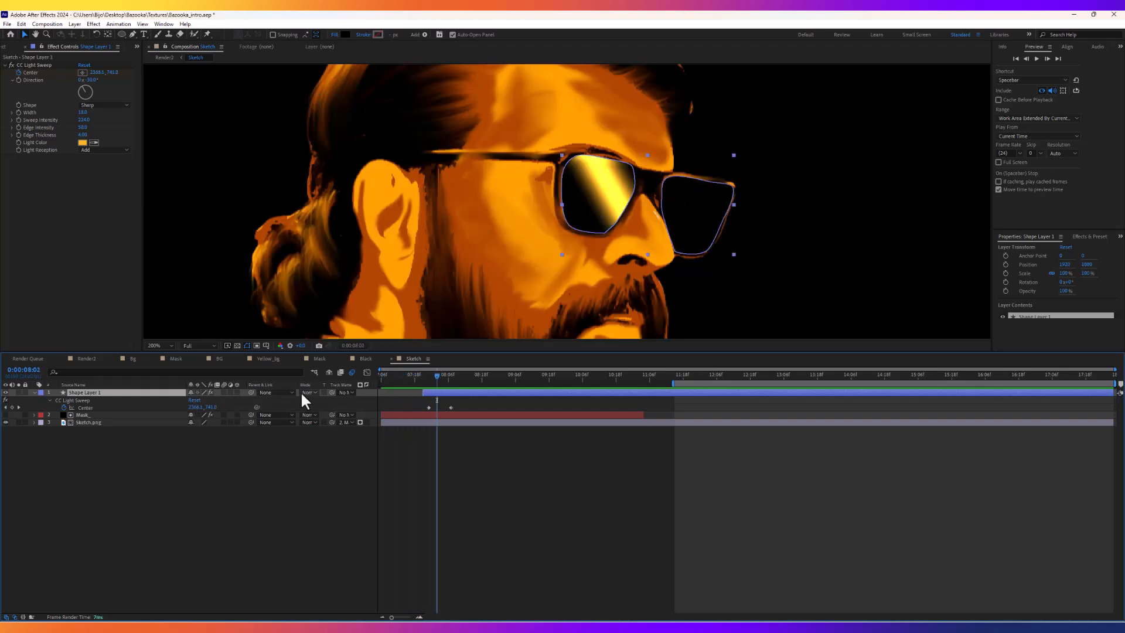
click(310, 392)
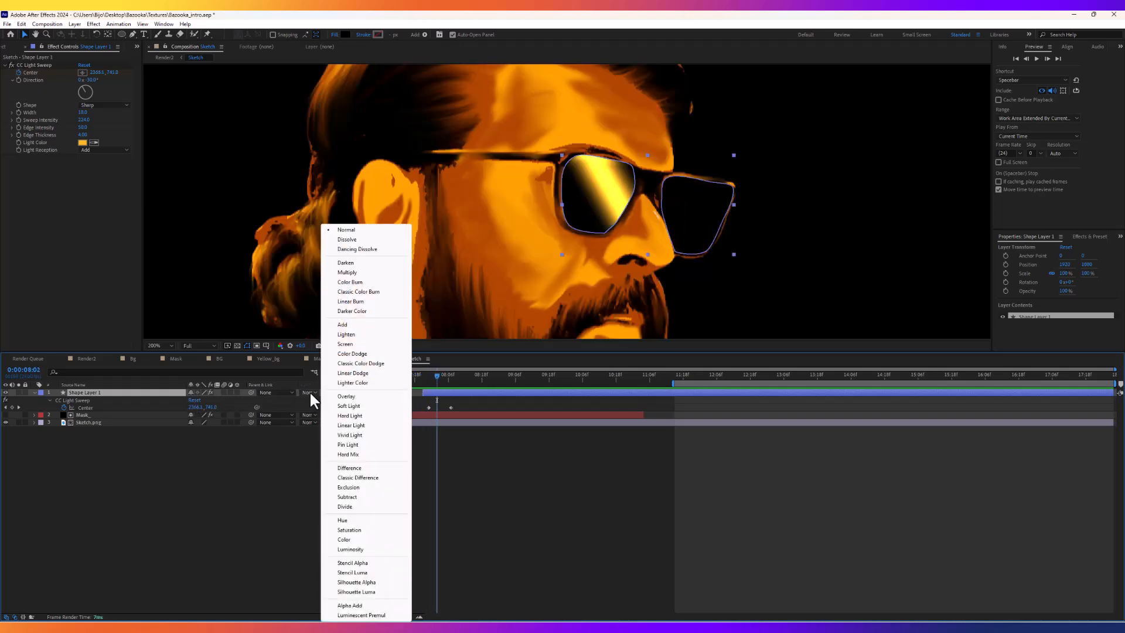
click(359, 345)
mouse_move(431, 375)
mouse_down()
mouse_move(421, 379)
mouse_move(446, 381)
mouse_move(418, 381)
mouse_move(445, 380)
mouse_up()
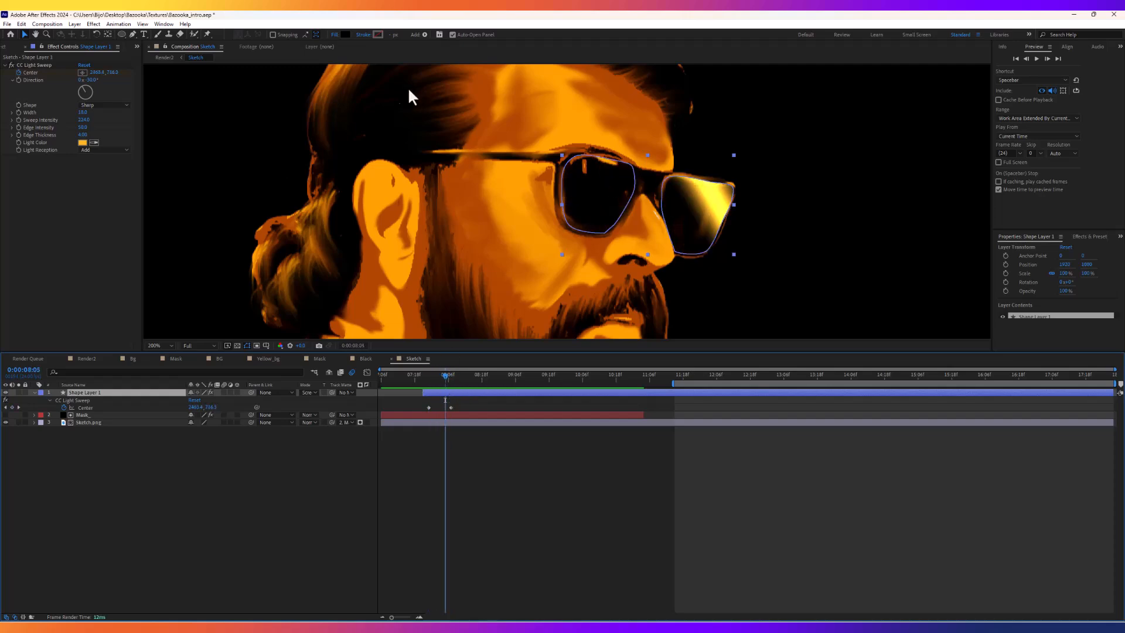
Preview the Render2 composition from about 0:01:15:18 to check the lens sweep together with the titles.
click(173, 58)
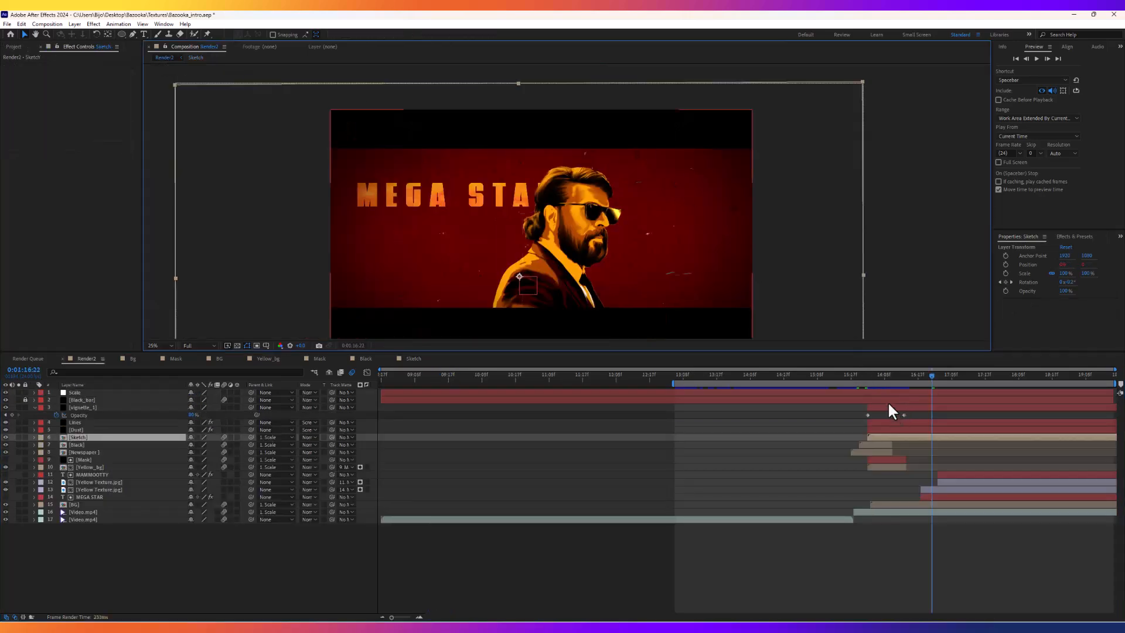
drag(917, 380, 850, 379)
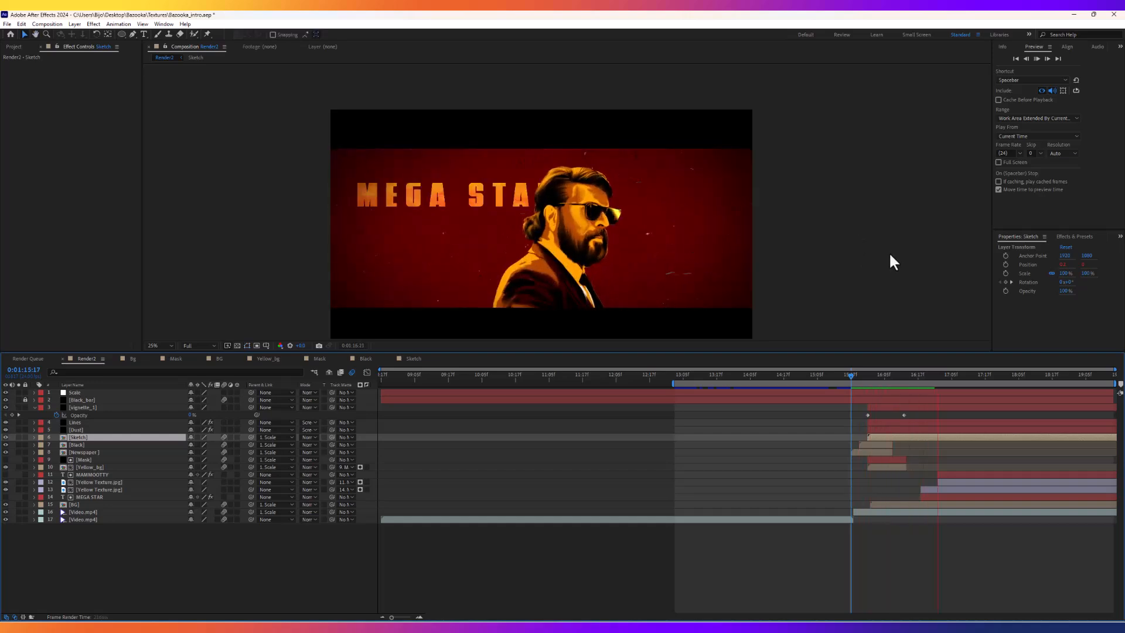
drag(864, 374, 853, 375)
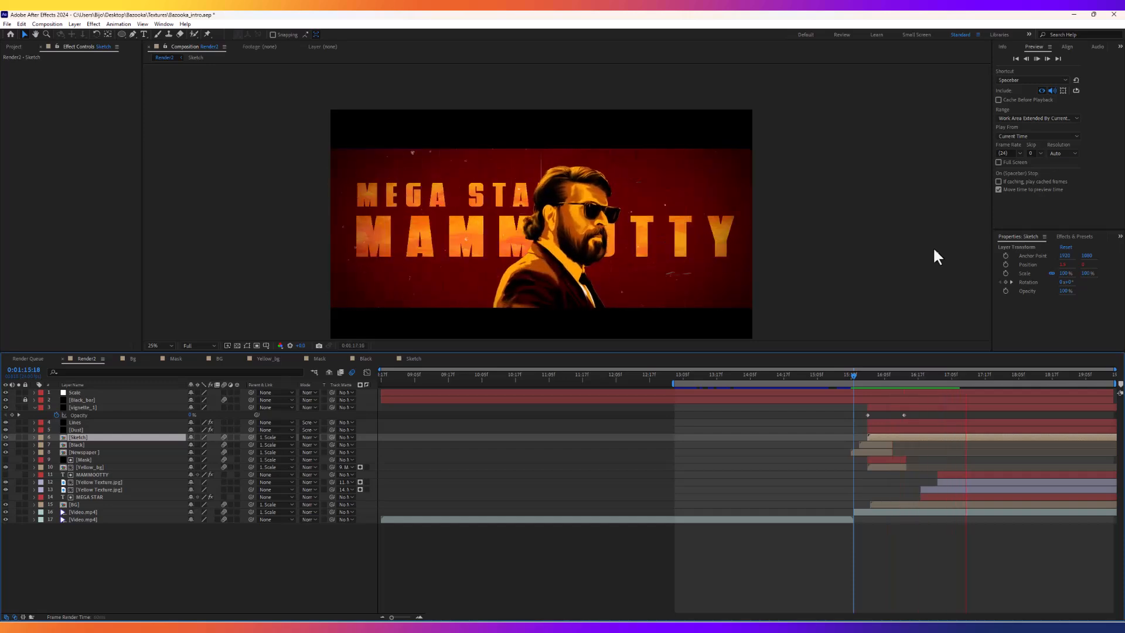
key(space)
click(854, 375)
key(space)
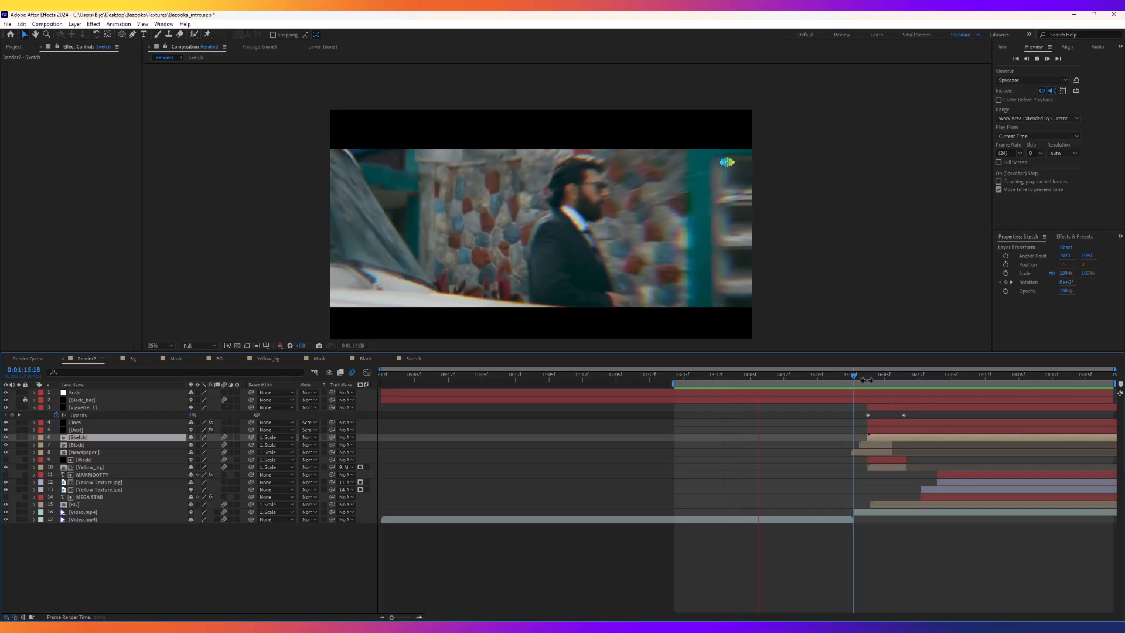
drag(864, 375, 968, 378)
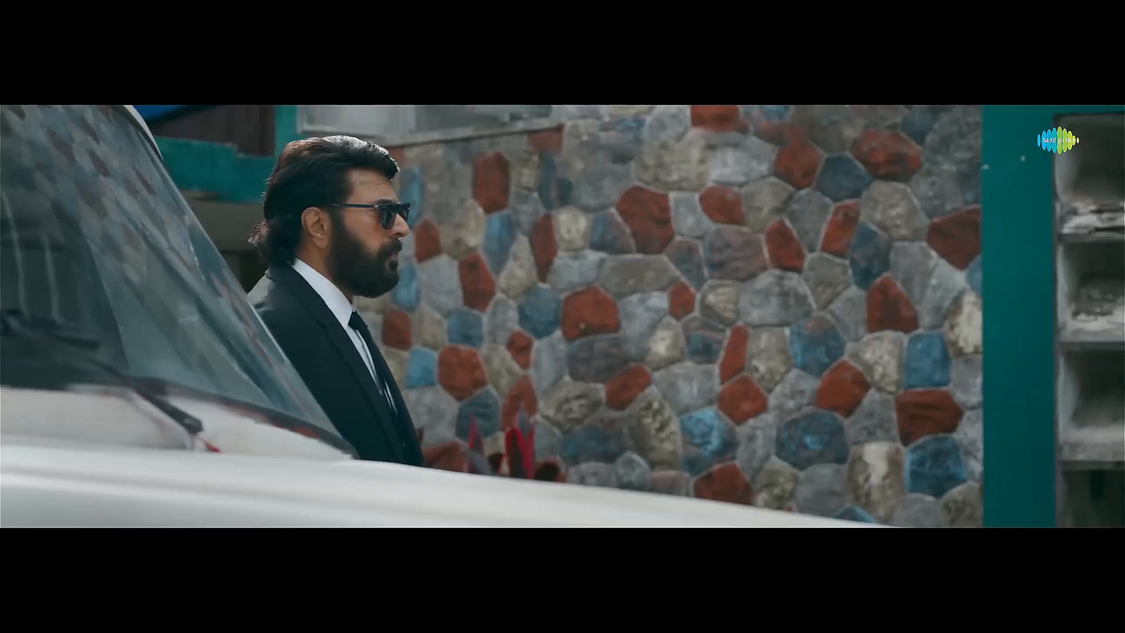